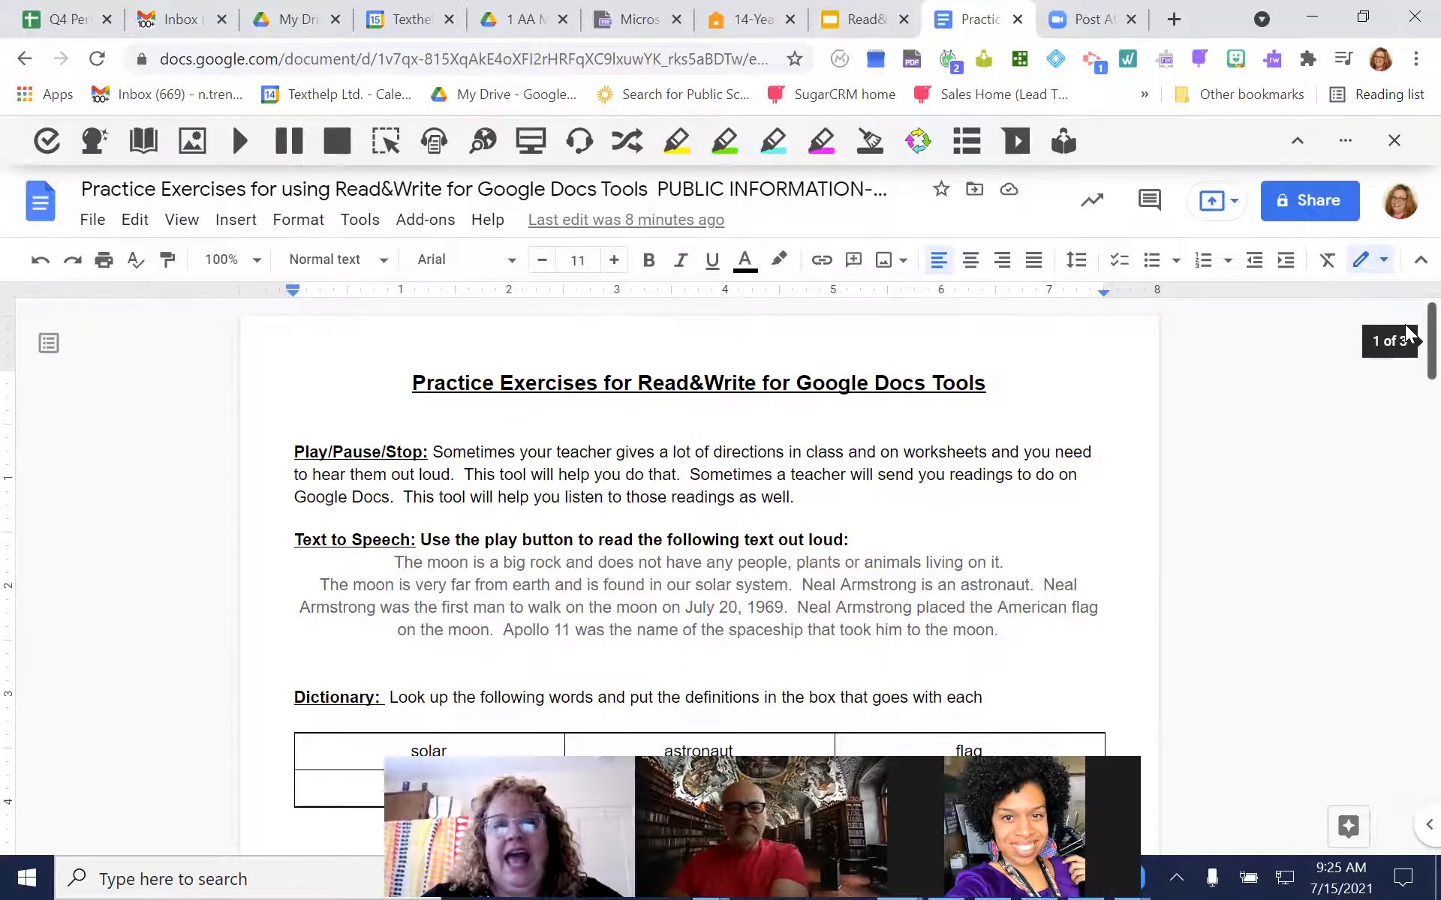
pyautogui.scroll(-3, 1407, 335)
pyautogui.scroll(3, 1409, 330)
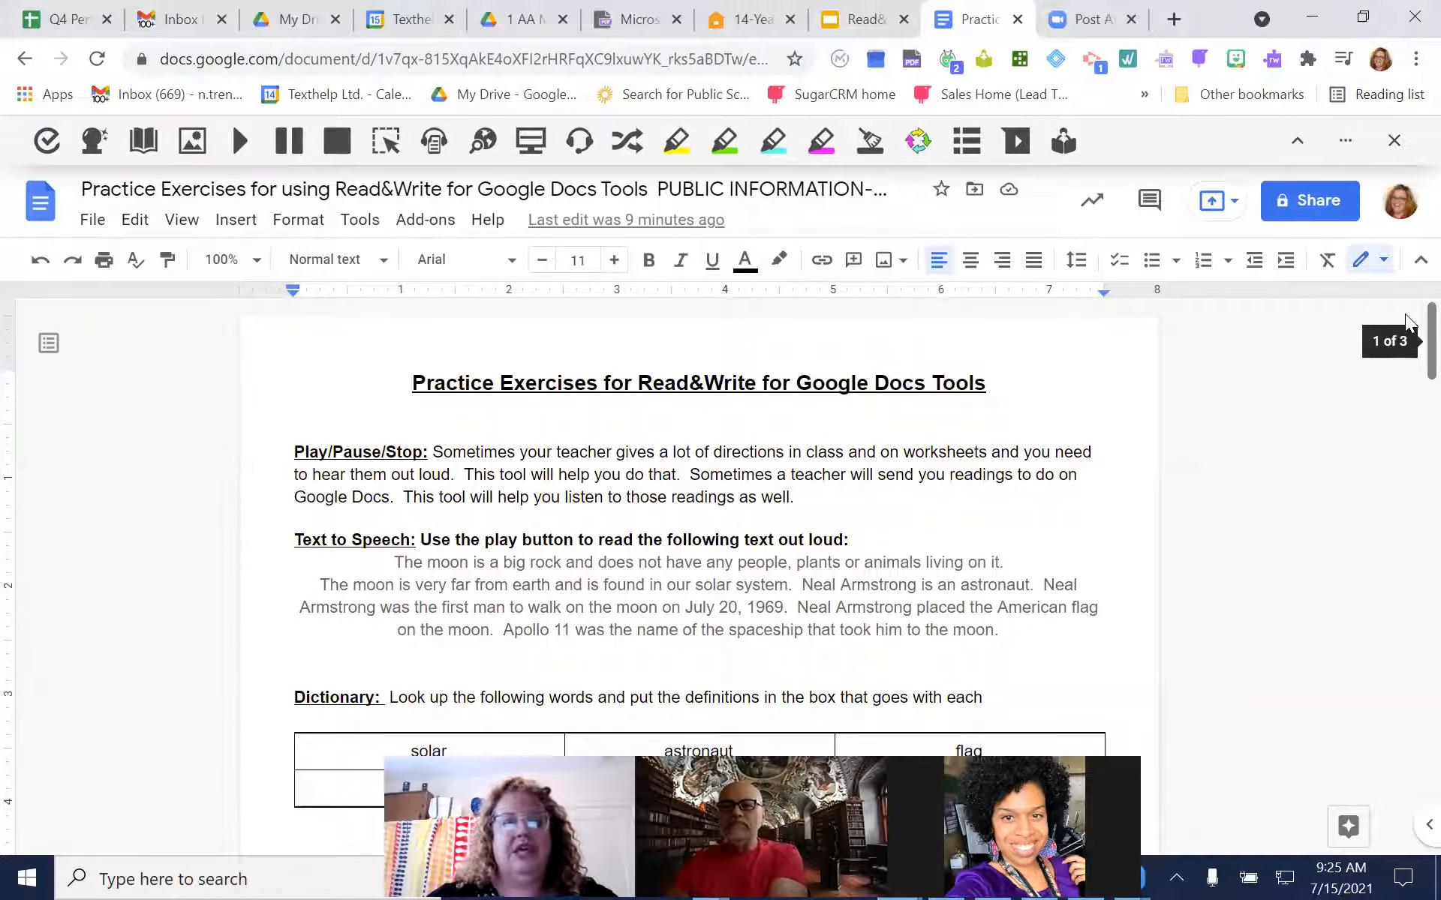
pyautogui.scroll(-1, 1408, 339)
pyautogui.moveTo(1409, 339)
pyautogui.mouseDown()
pyautogui.moveTo(1408, 426)
pyautogui.moveTo(1408, 319)
pyautogui.mouseUp()
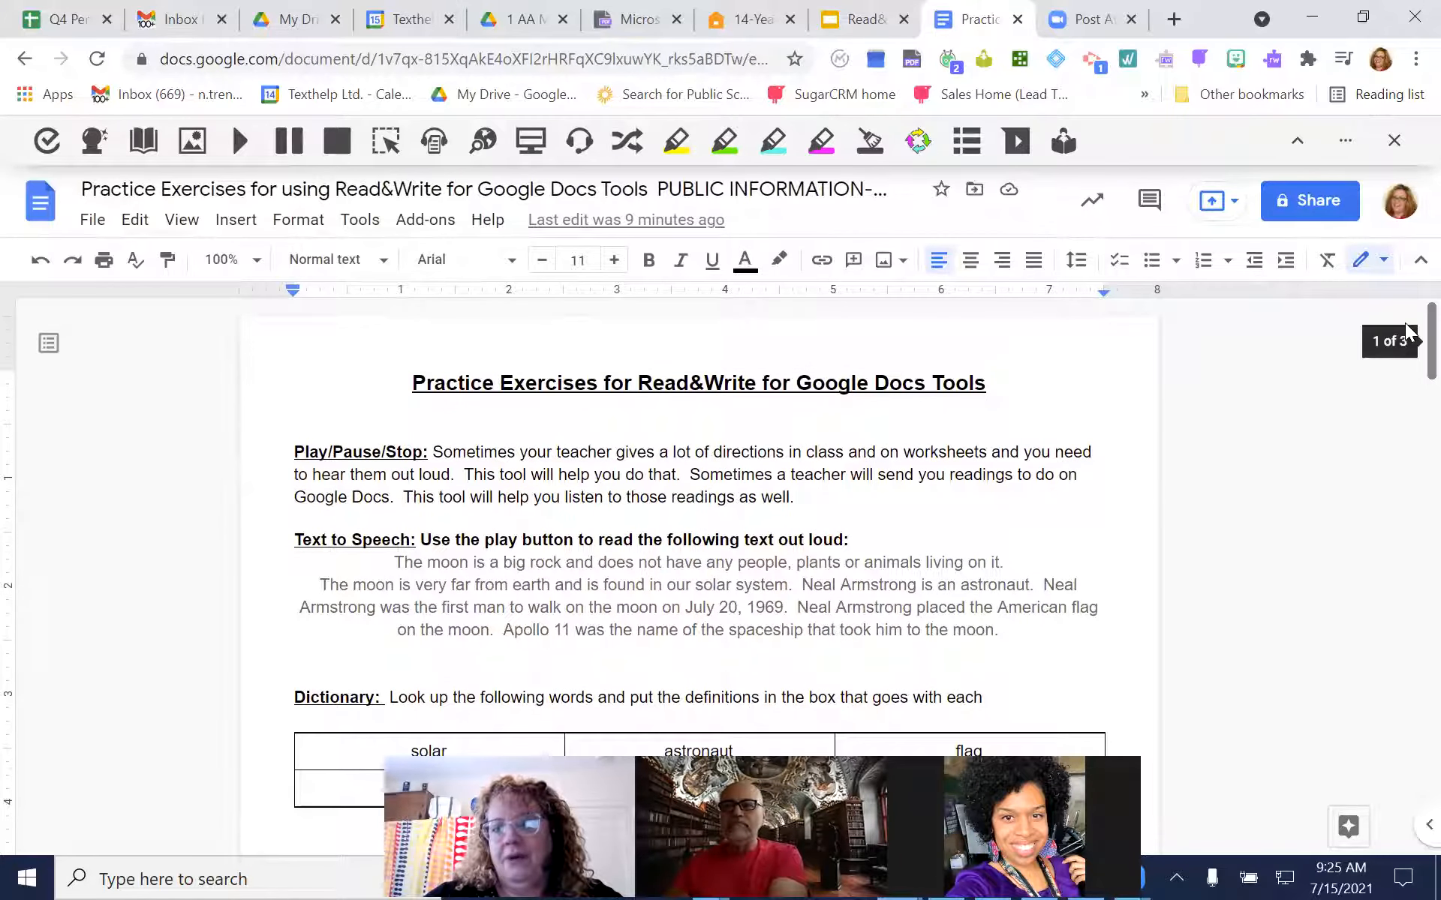
pyautogui.moveTo(1407, 330)
pyautogui.mouseDown()
pyautogui.moveTo(1409, 705)
pyautogui.moveTo(1406, 316)
pyautogui.mouseUp()
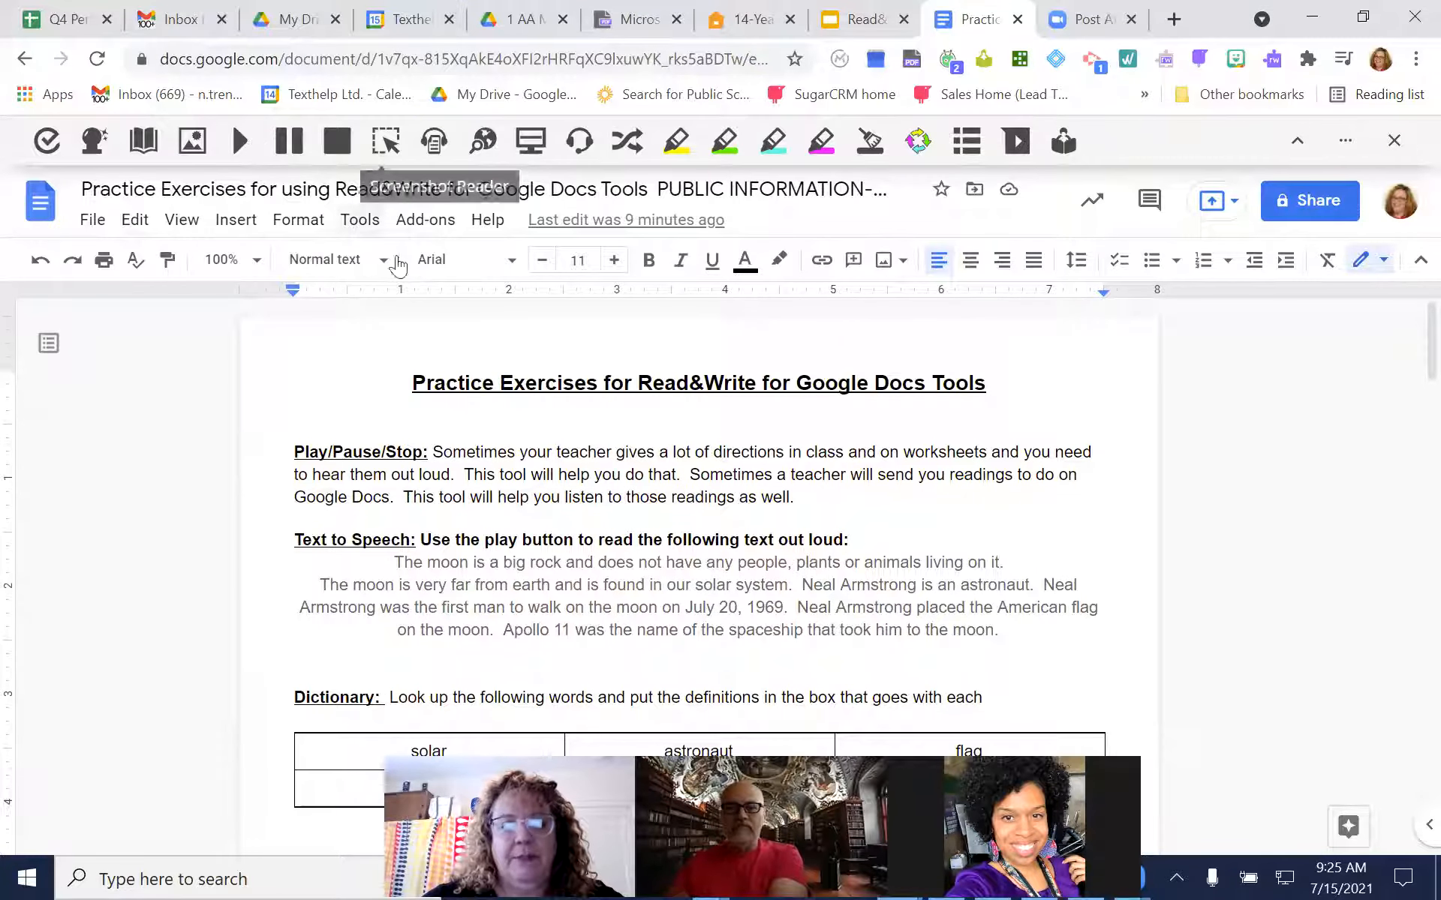
# Have the moon passage under Text to Speech read aloud, pause the reading, and stop it
pyautogui.moveTo(1002, 631); pyautogui.dragTo(367, 559)
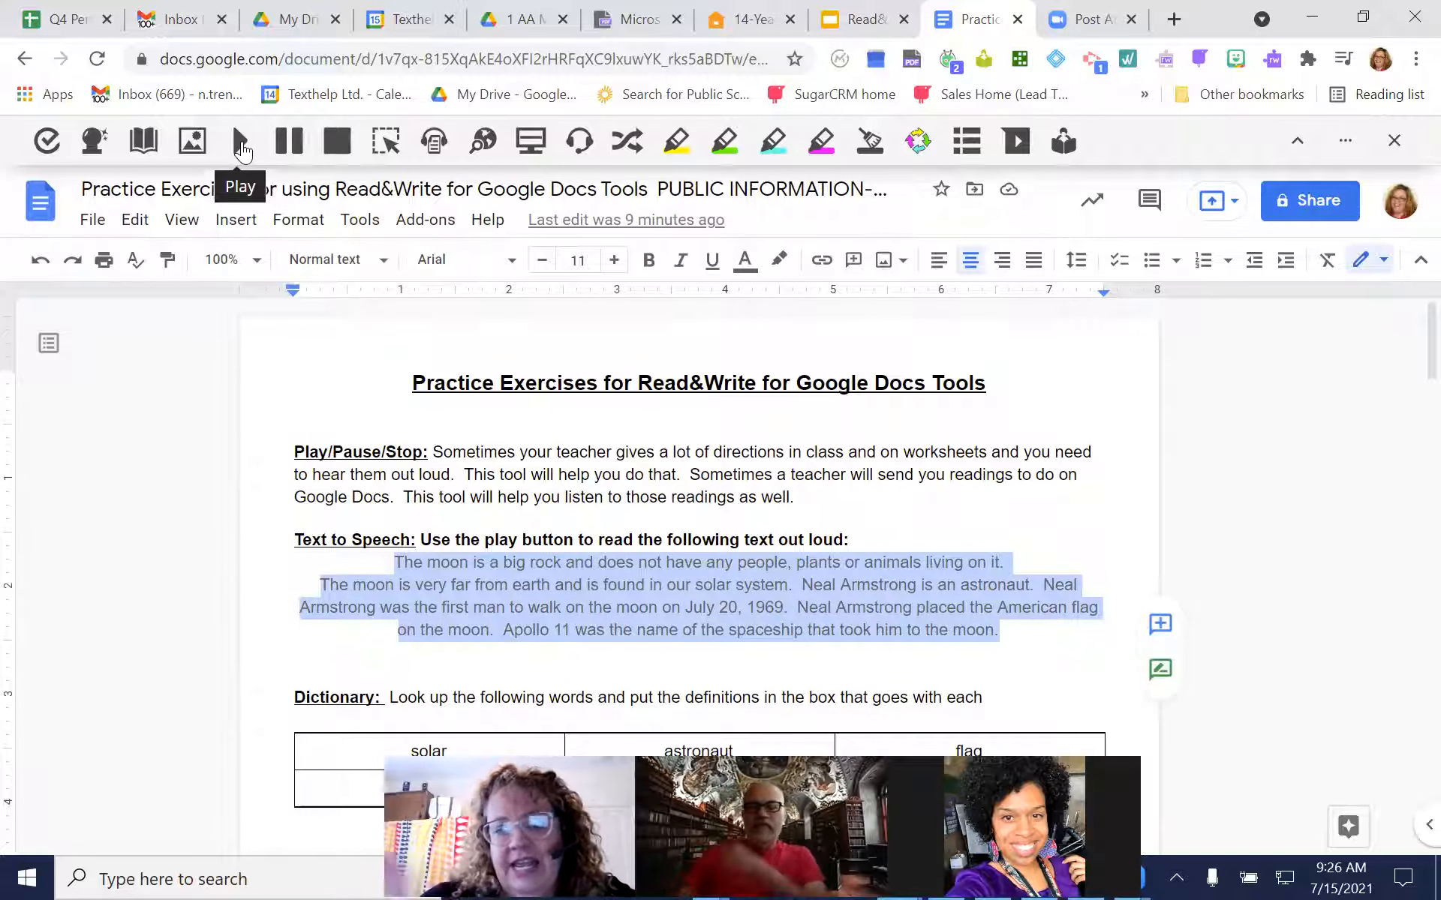
pyautogui.click(241, 142)
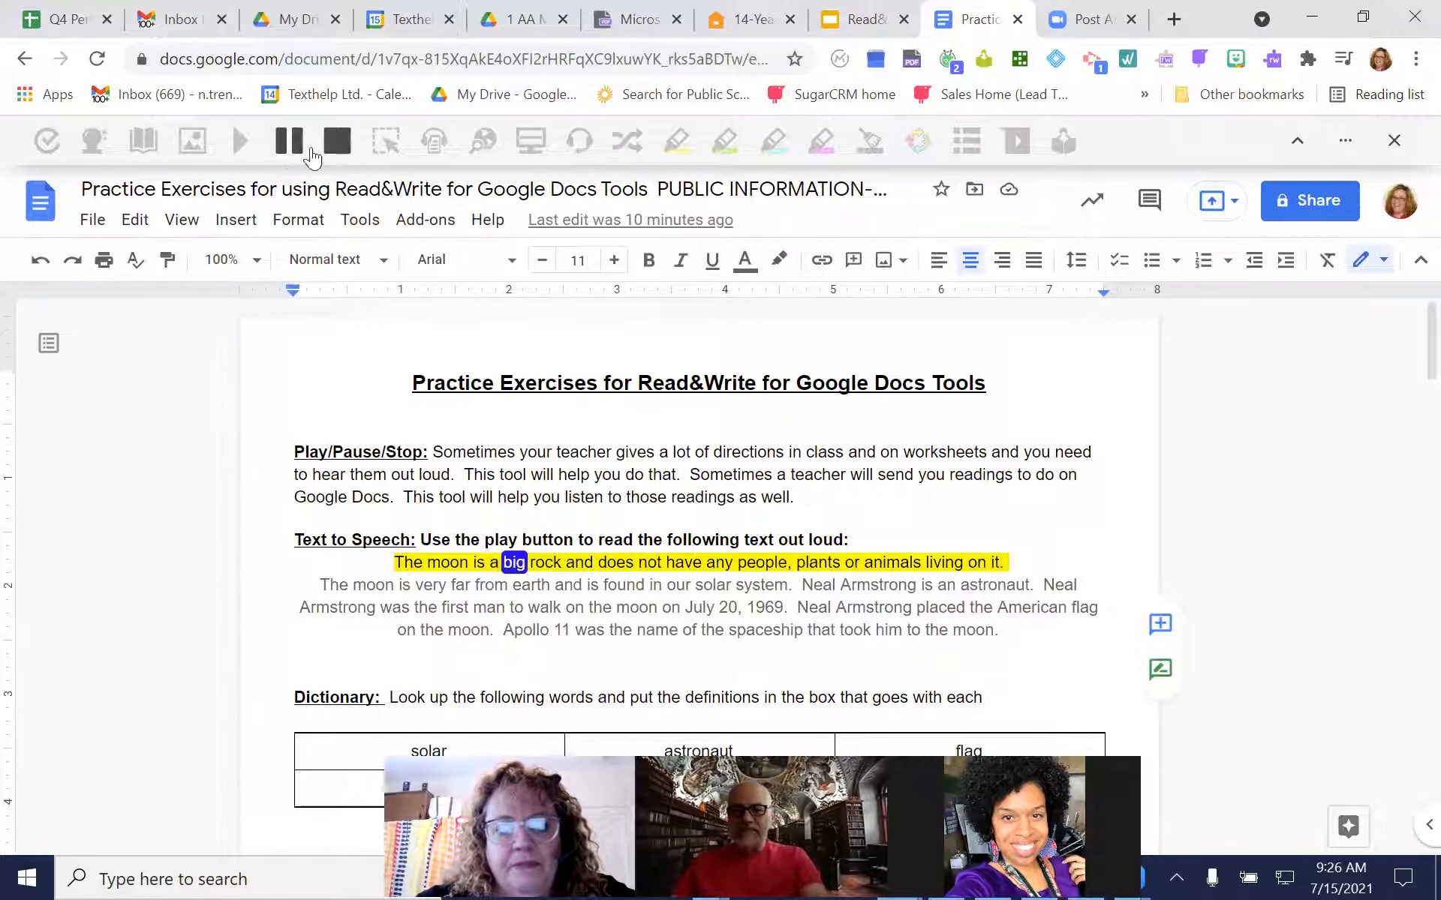
pyautogui.click(289, 141)
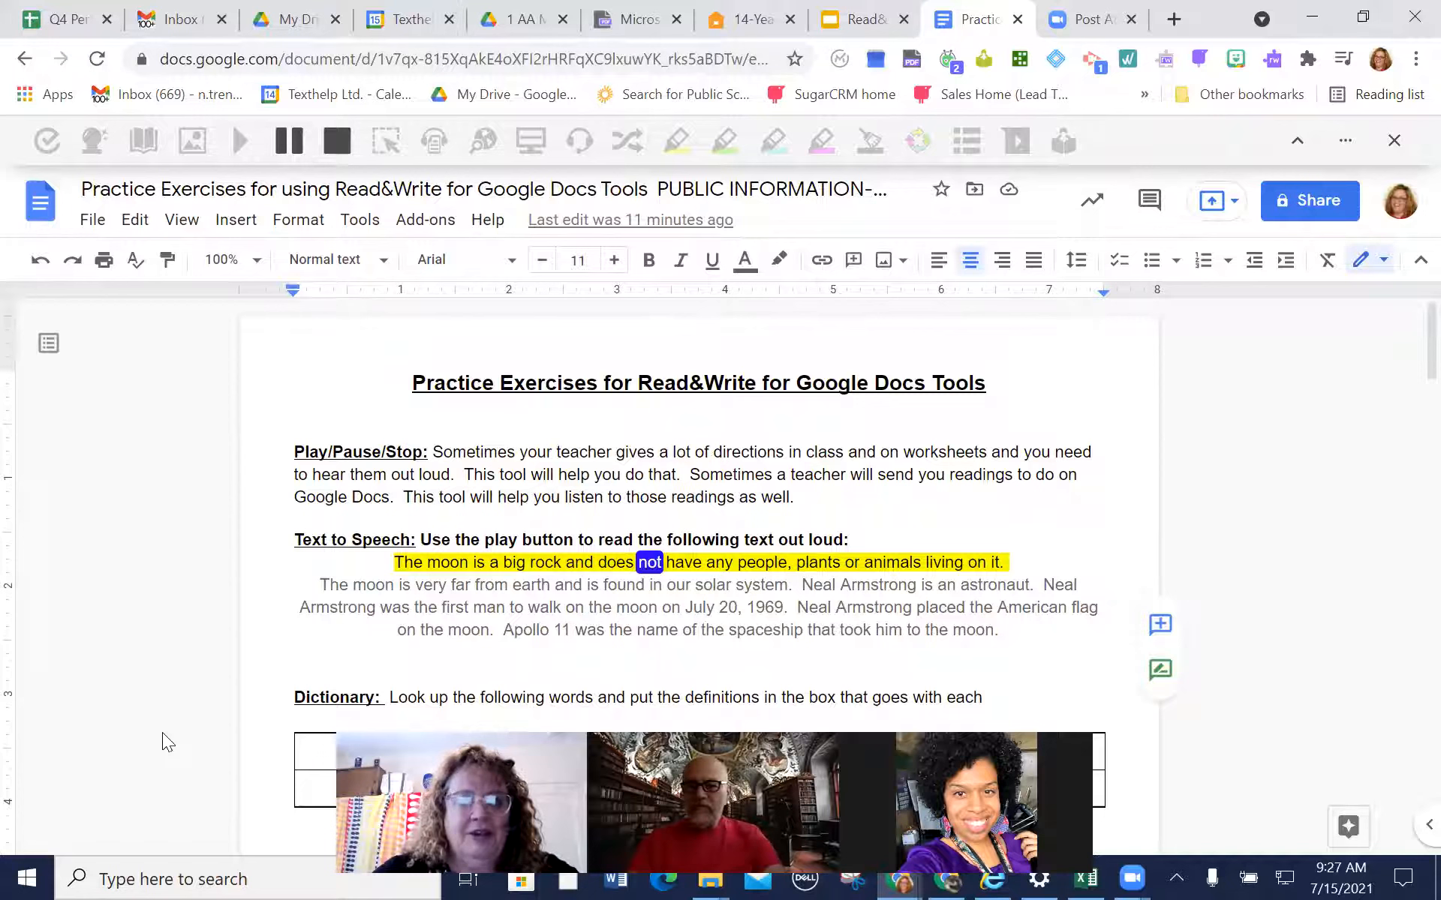
pyautogui.click(336, 142)
# Reselect the whole moon passage, play it aloud from its first sentence again, and stop the speech
pyautogui.doubleClick(976, 629)
pyautogui.moveTo(842, 614); pyautogui.dragTo(371, 566)
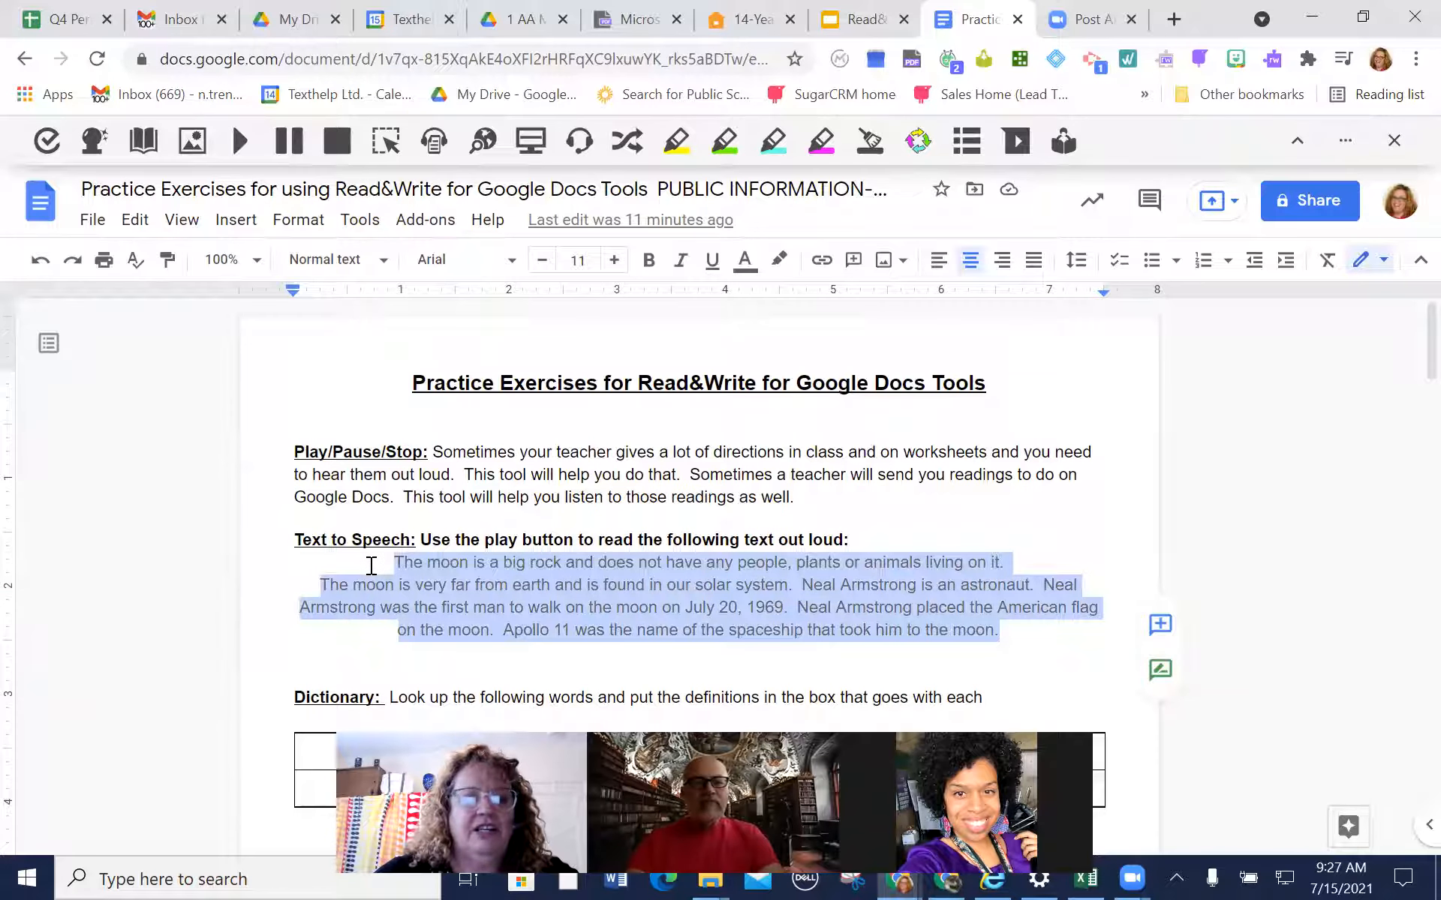
pyautogui.click(240, 141)
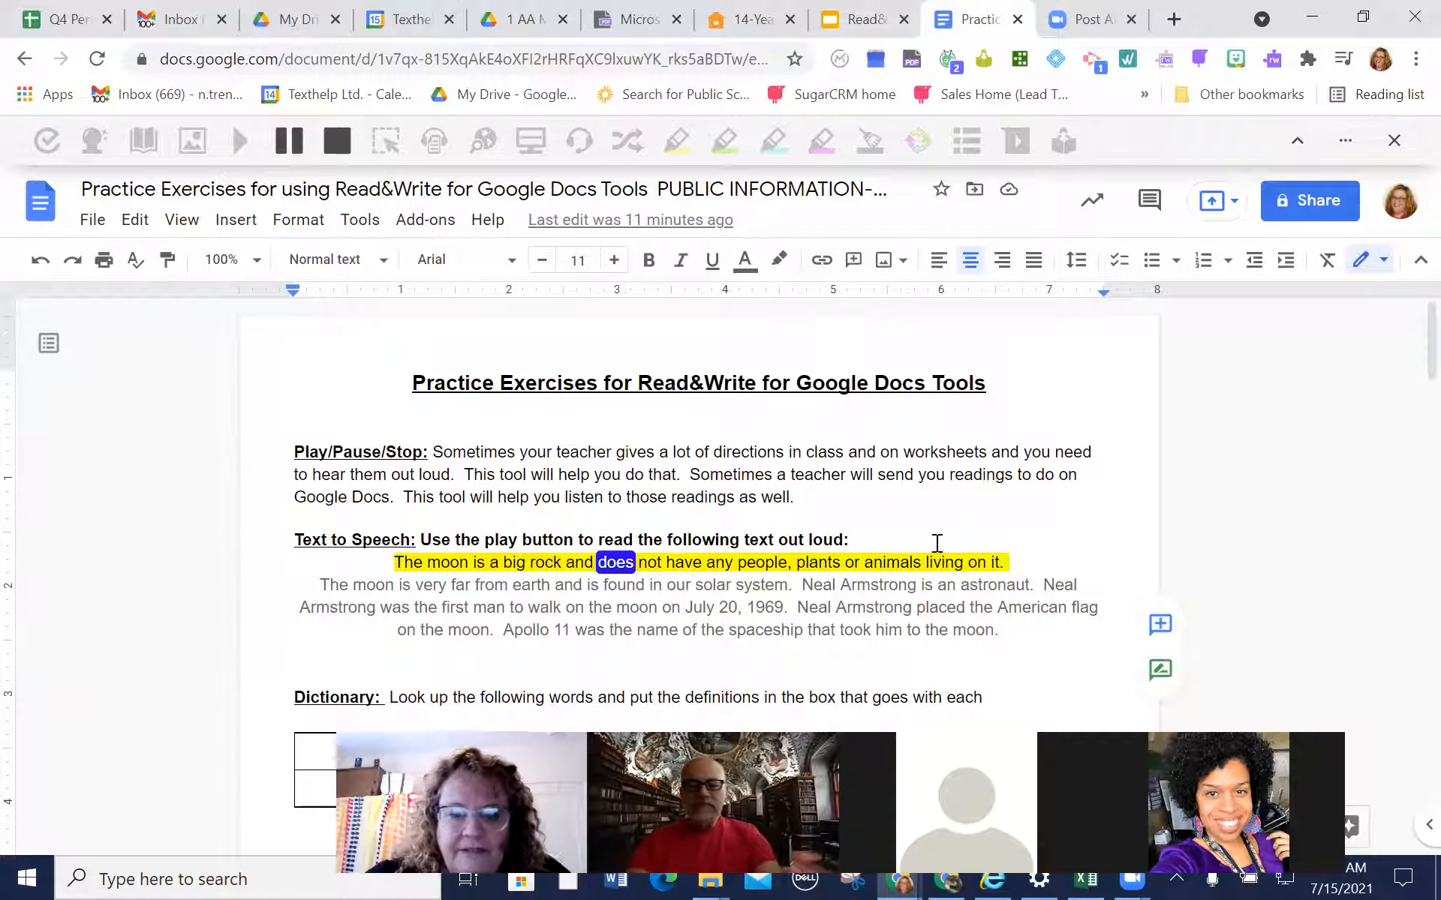
pyautogui.click(347, 144)
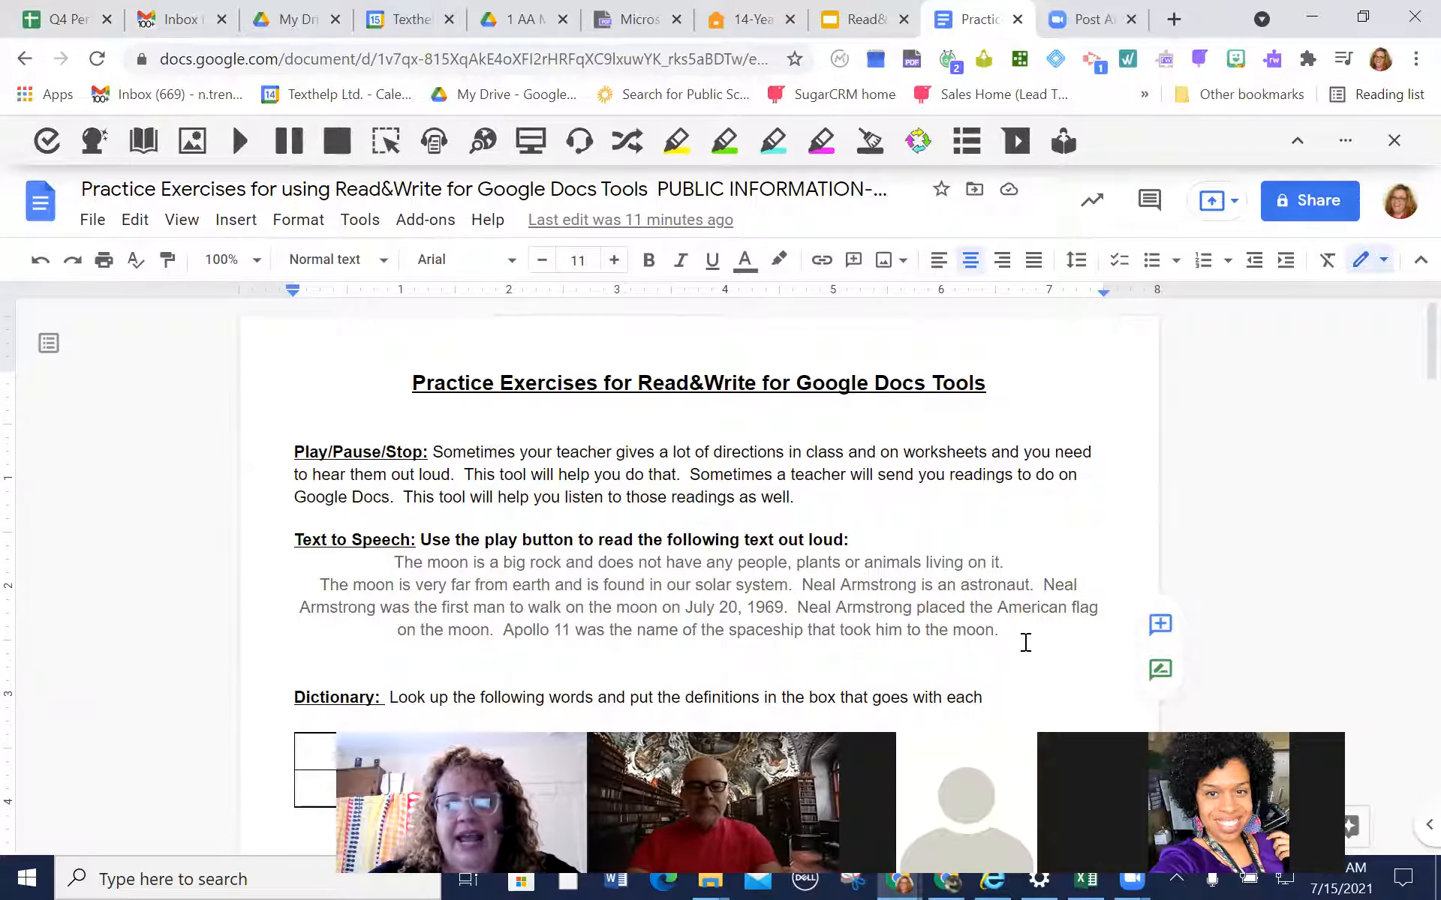
pyautogui.moveTo(1022, 637); pyautogui.dragTo(394, 556)
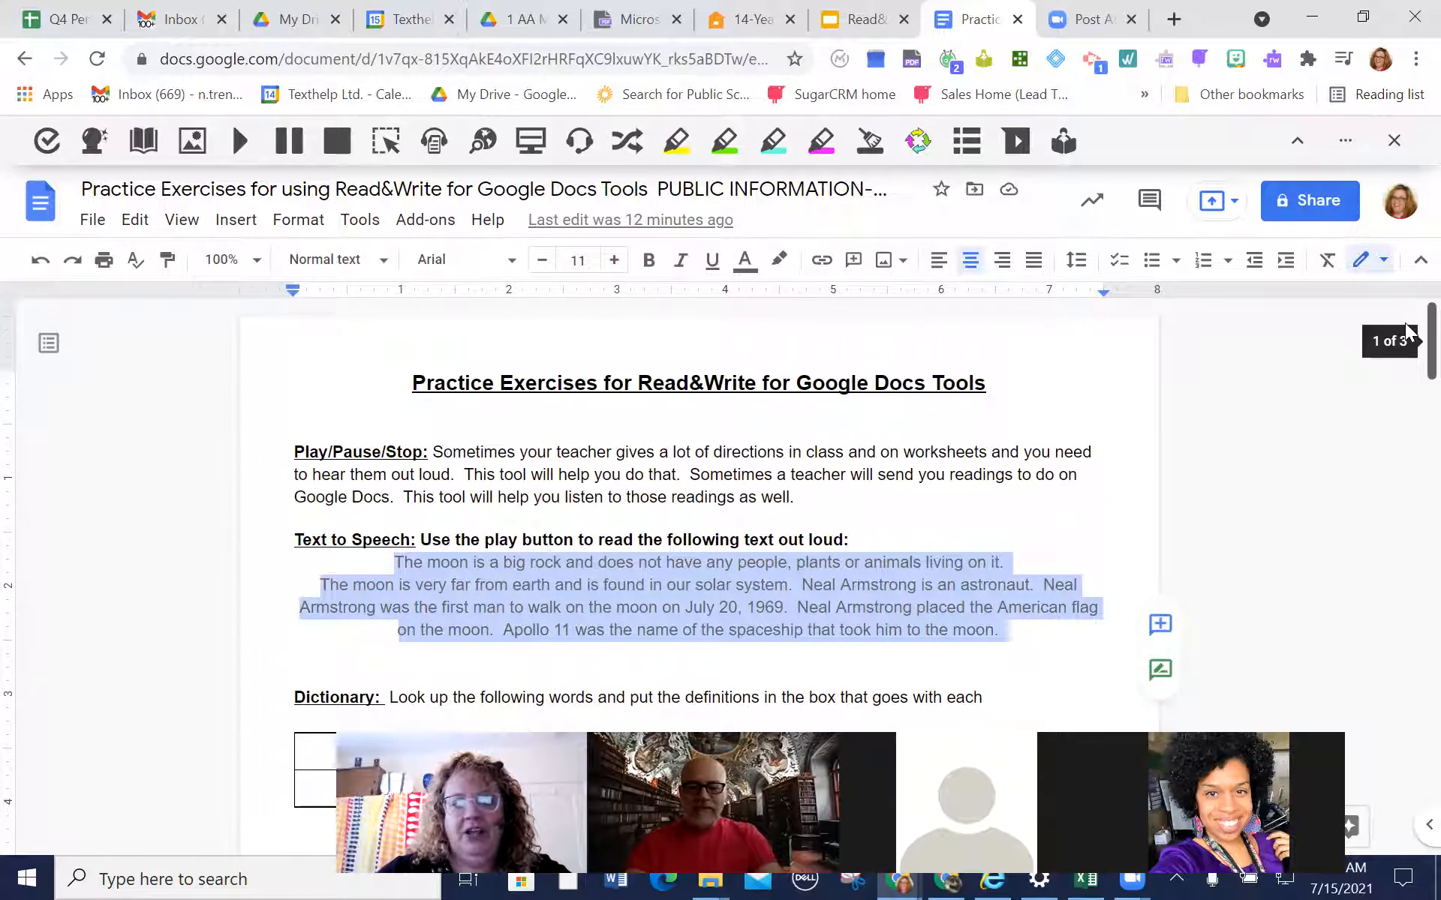
pyautogui.scroll(-3, 1406, 330)
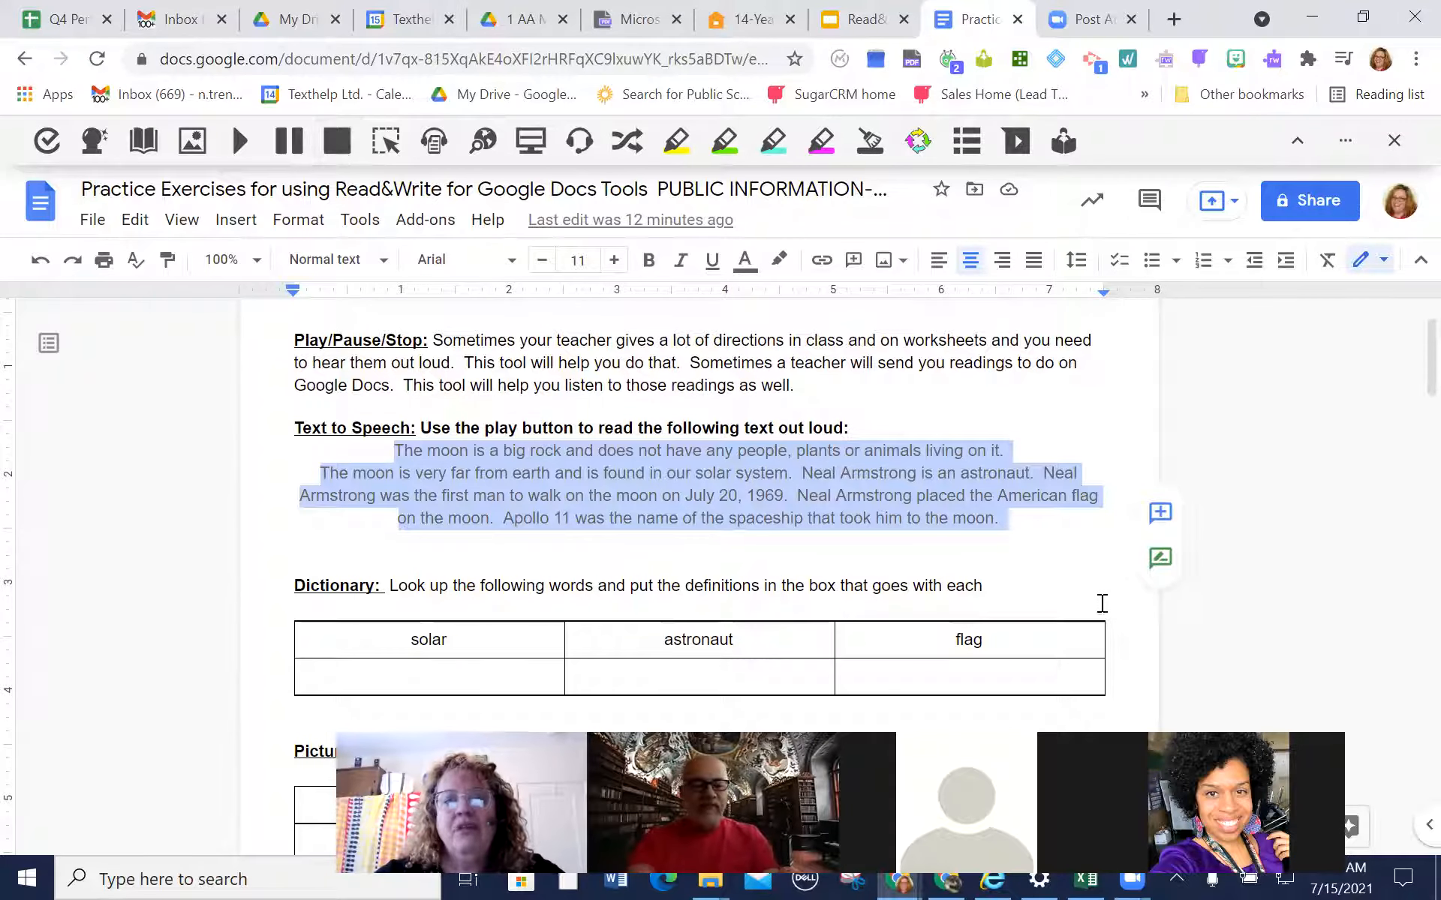
pyautogui.click(1041, 545)
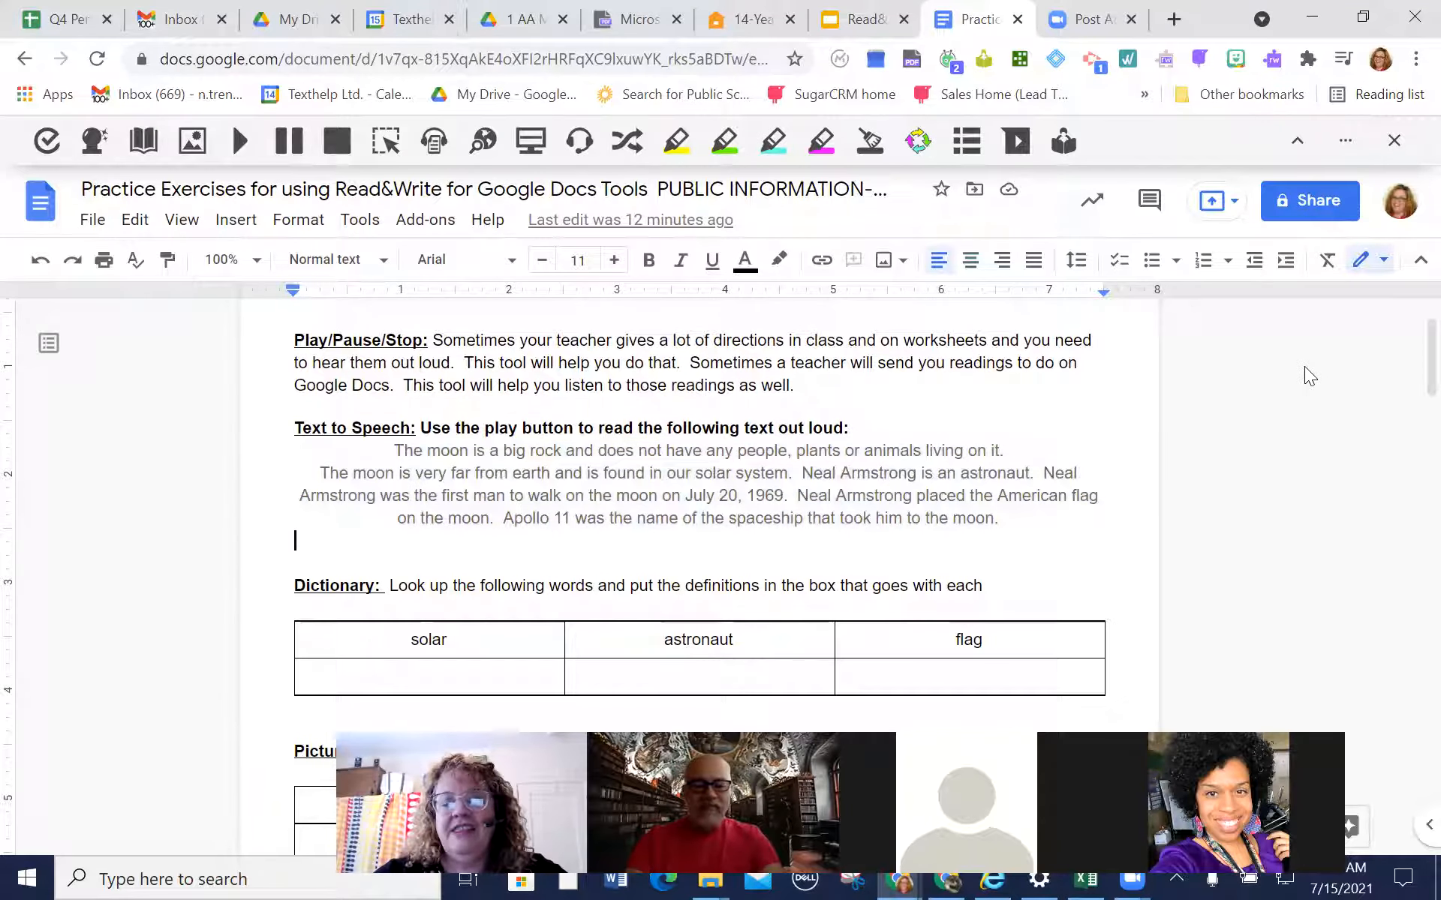
# Open the Read&Write speech options, browse the available voices and choose US English Ava
pyautogui.click(1344, 142)
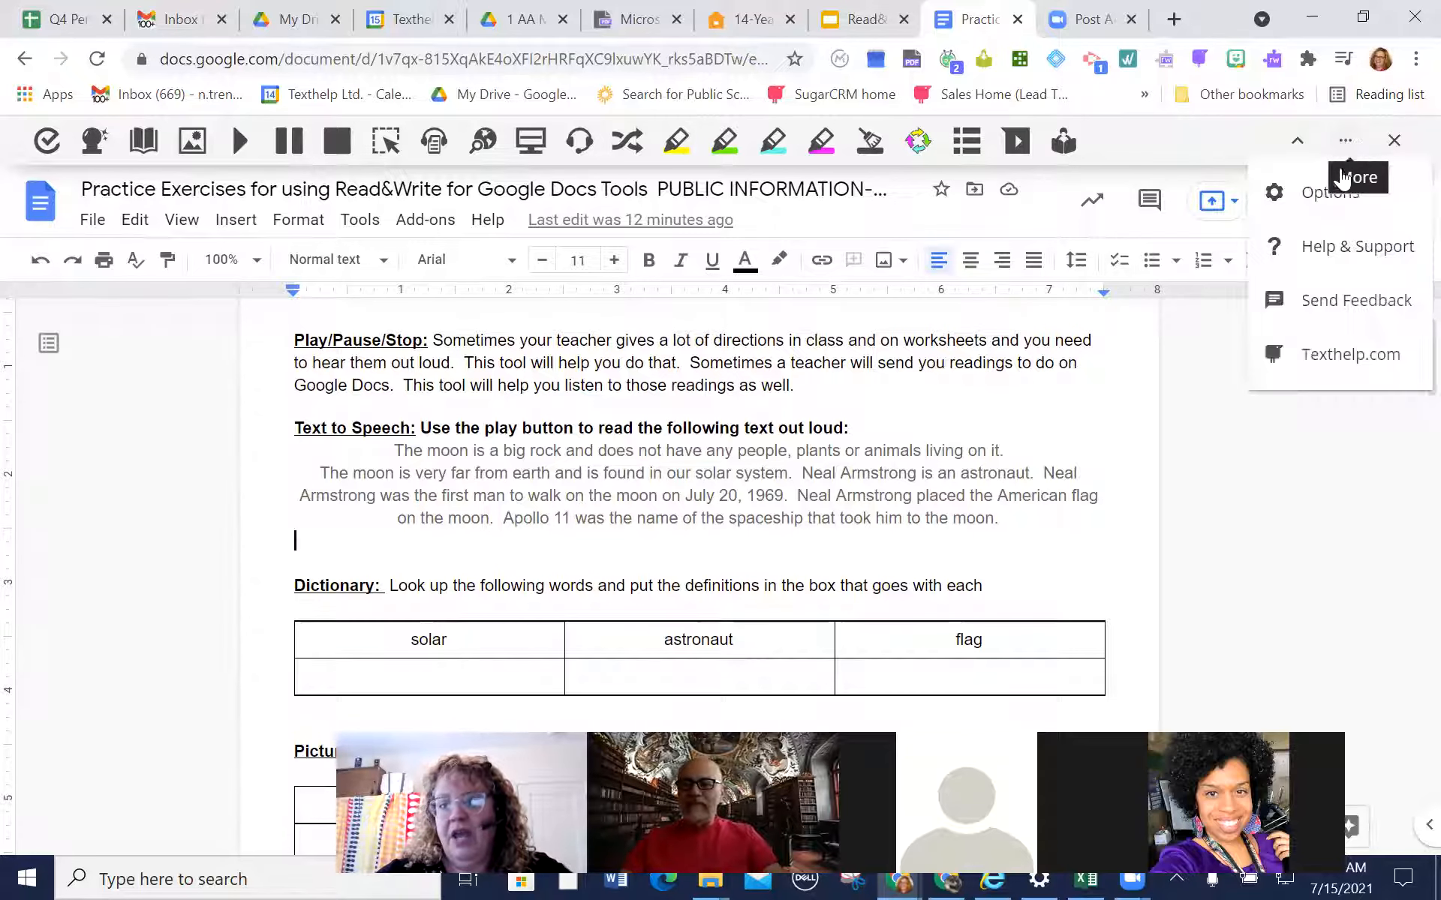
pyautogui.click(1322, 194)
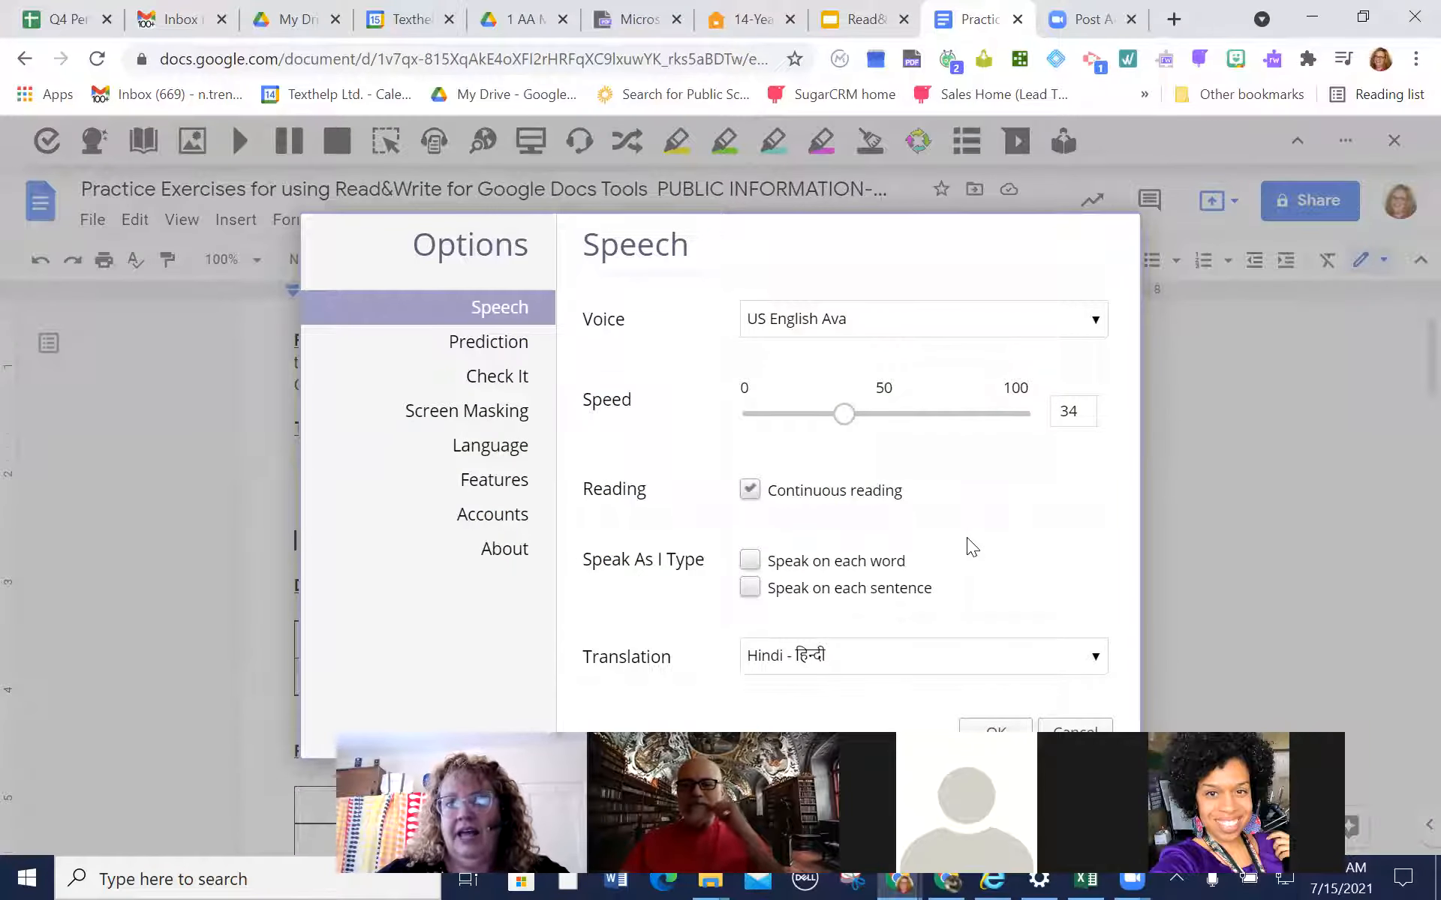
pyautogui.click(1091, 328)
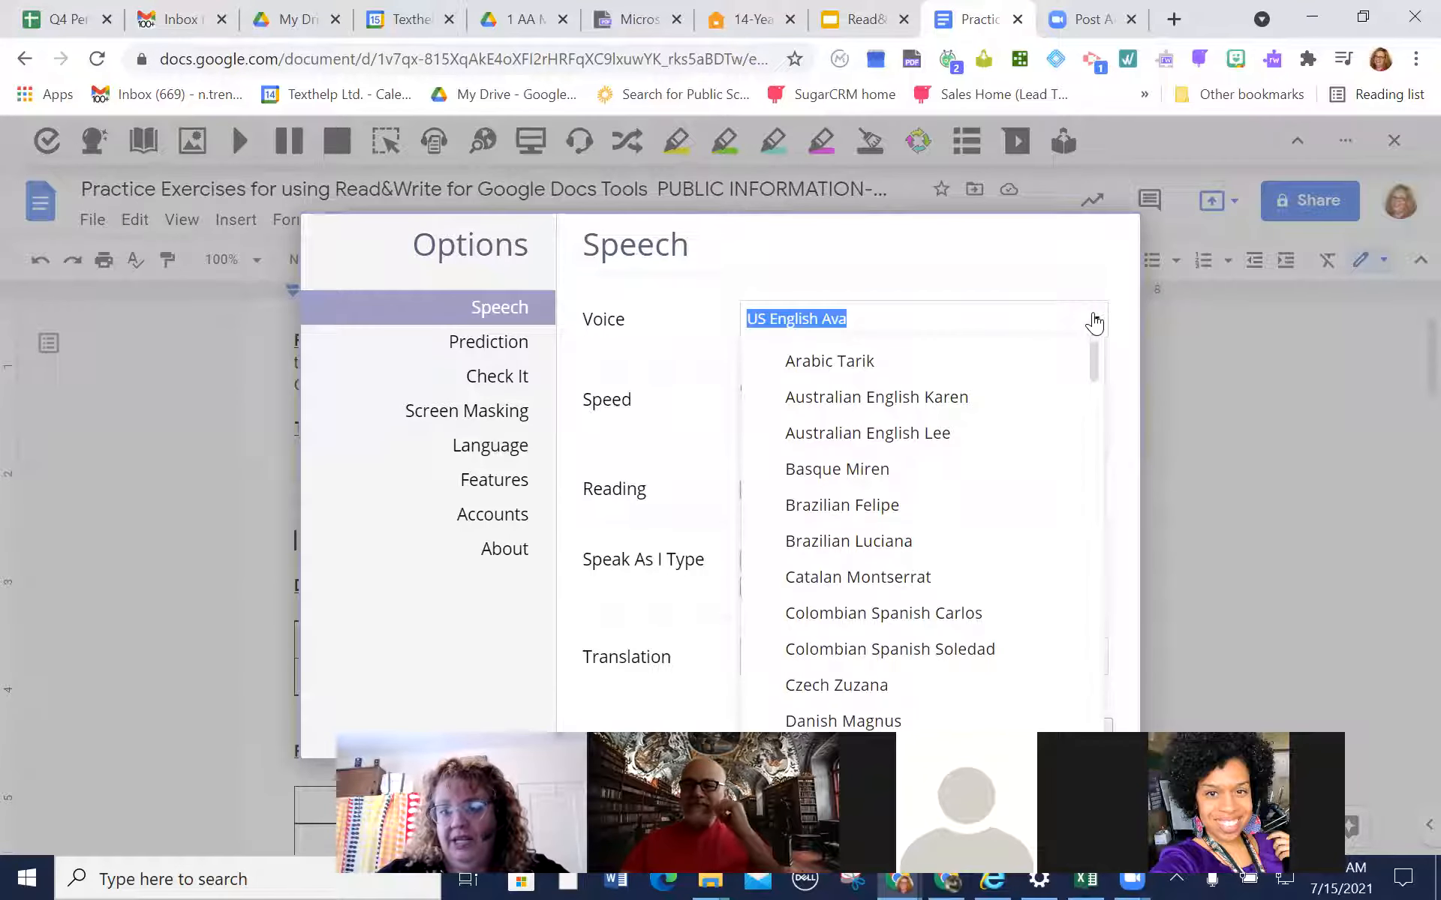
pyautogui.moveTo(1091, 349); pyautogui.dragTo(1131, 306)
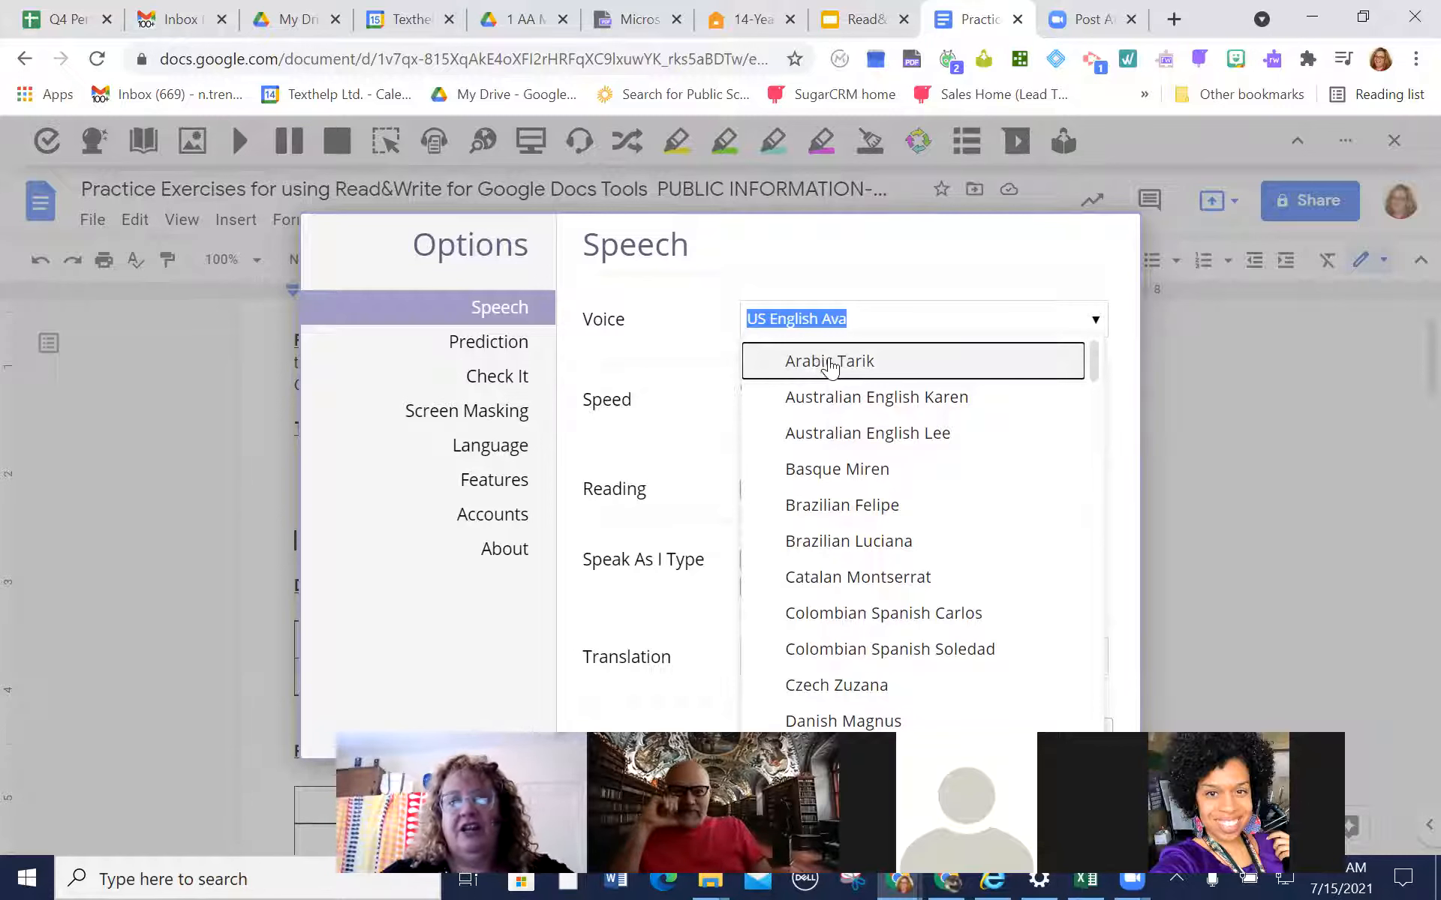
pyautogui.moveTo(1095, 363); pyautogui.dragTo(1103, 514)
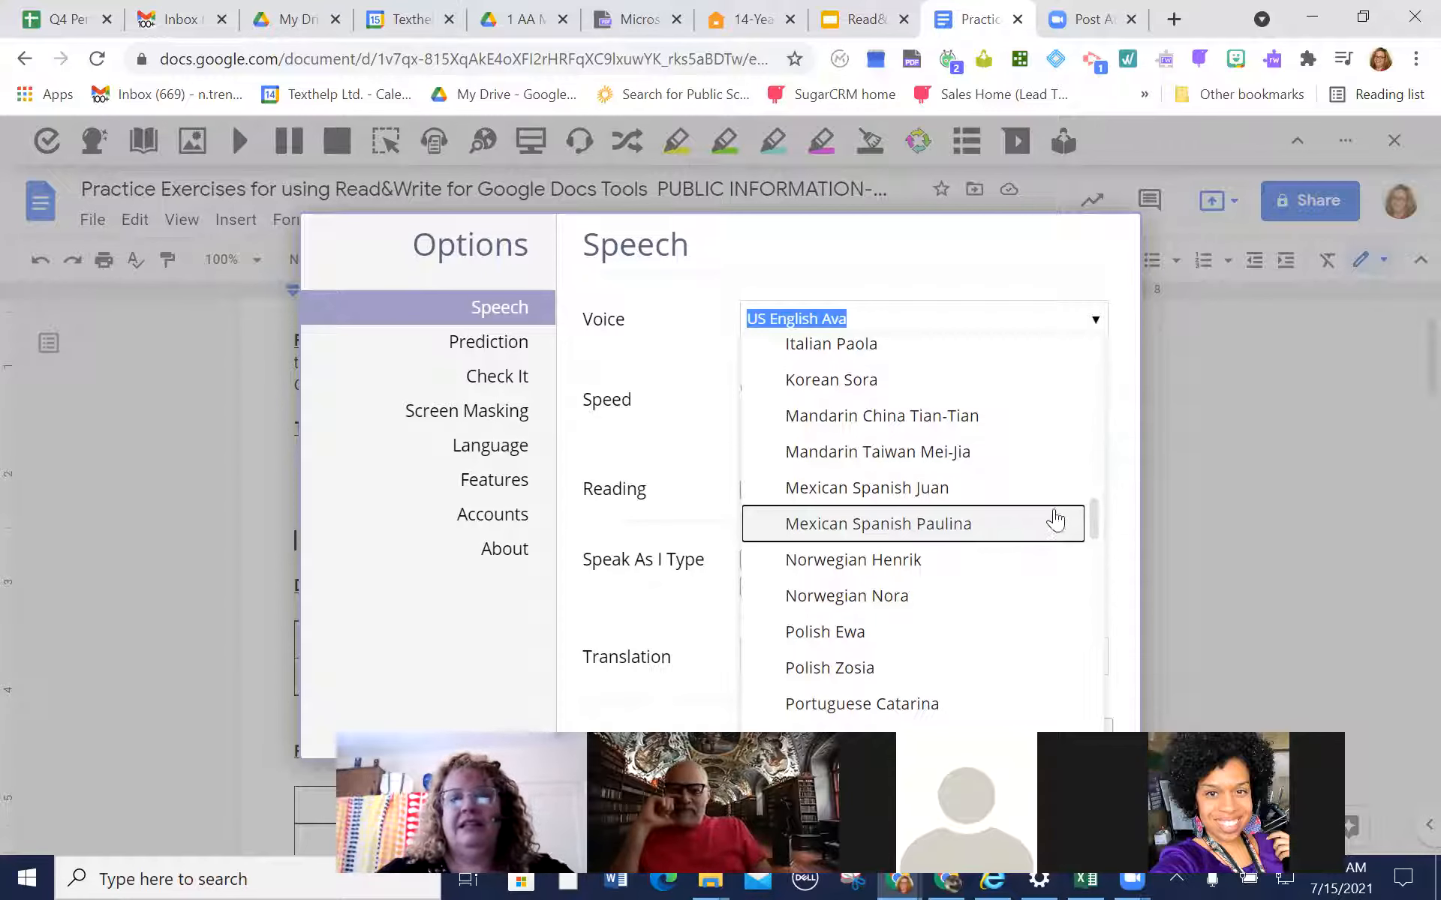
pyautogui.moveTo(1091, 509); pyautogui.dragTo(1091, 614)
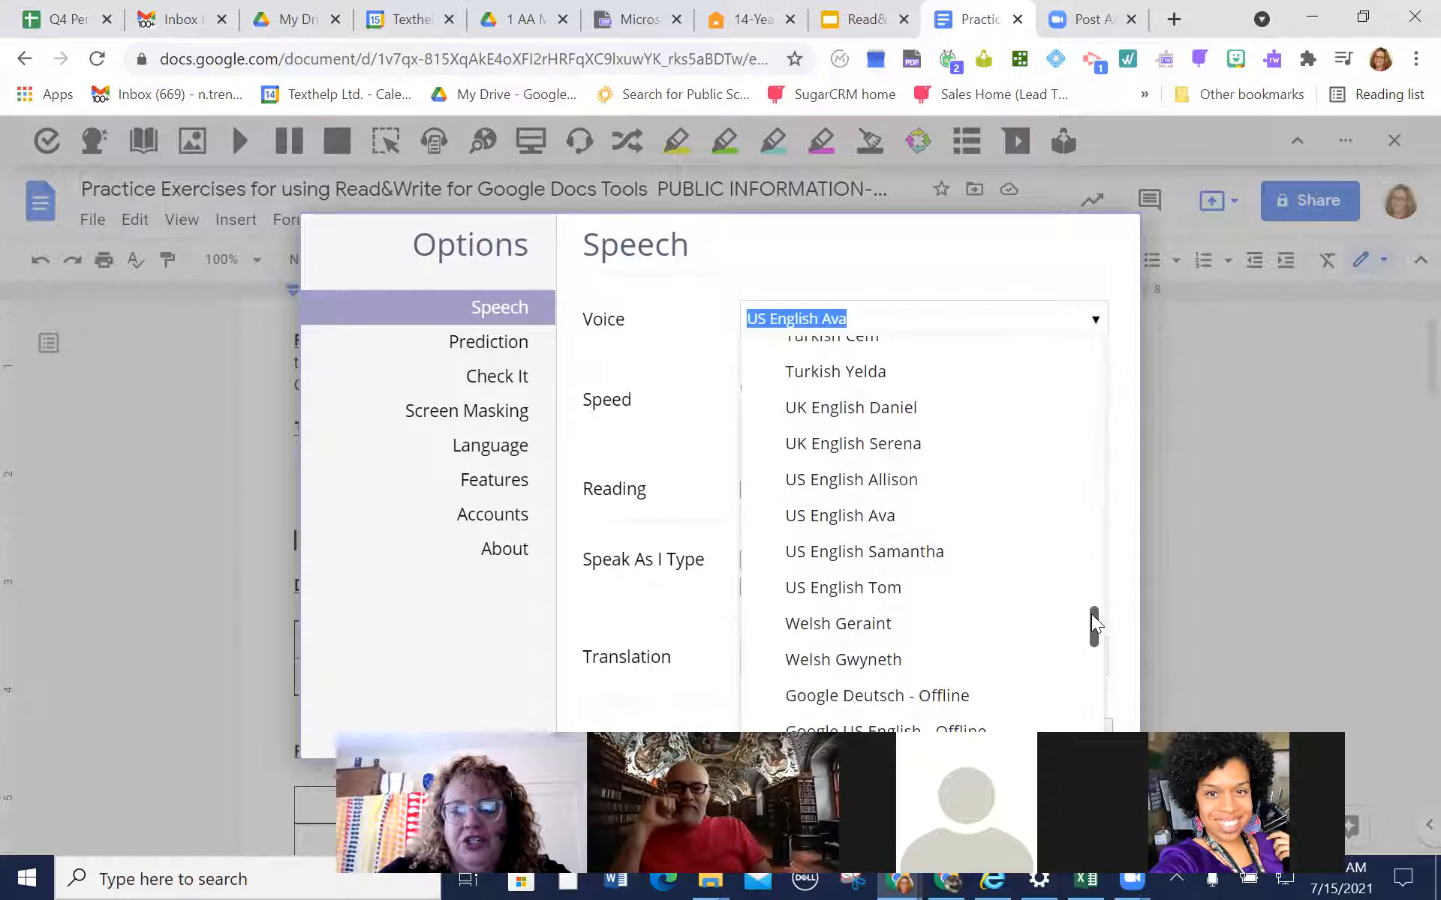
pyautogui.click(858, 516)
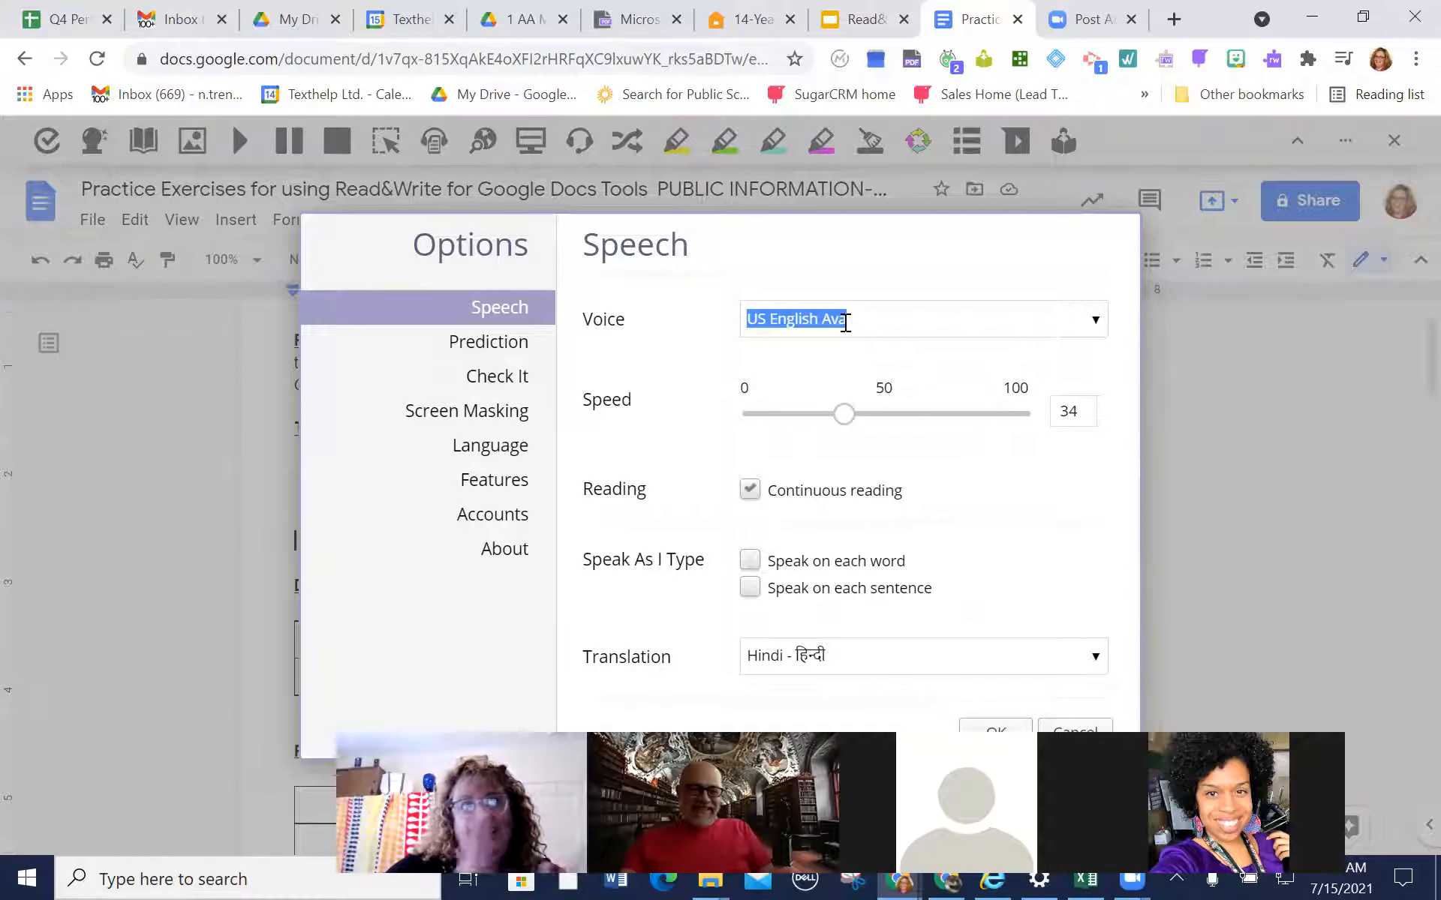
# In the language options, set both the interface language and the features language to Español
pyautogui.click(480, 453)
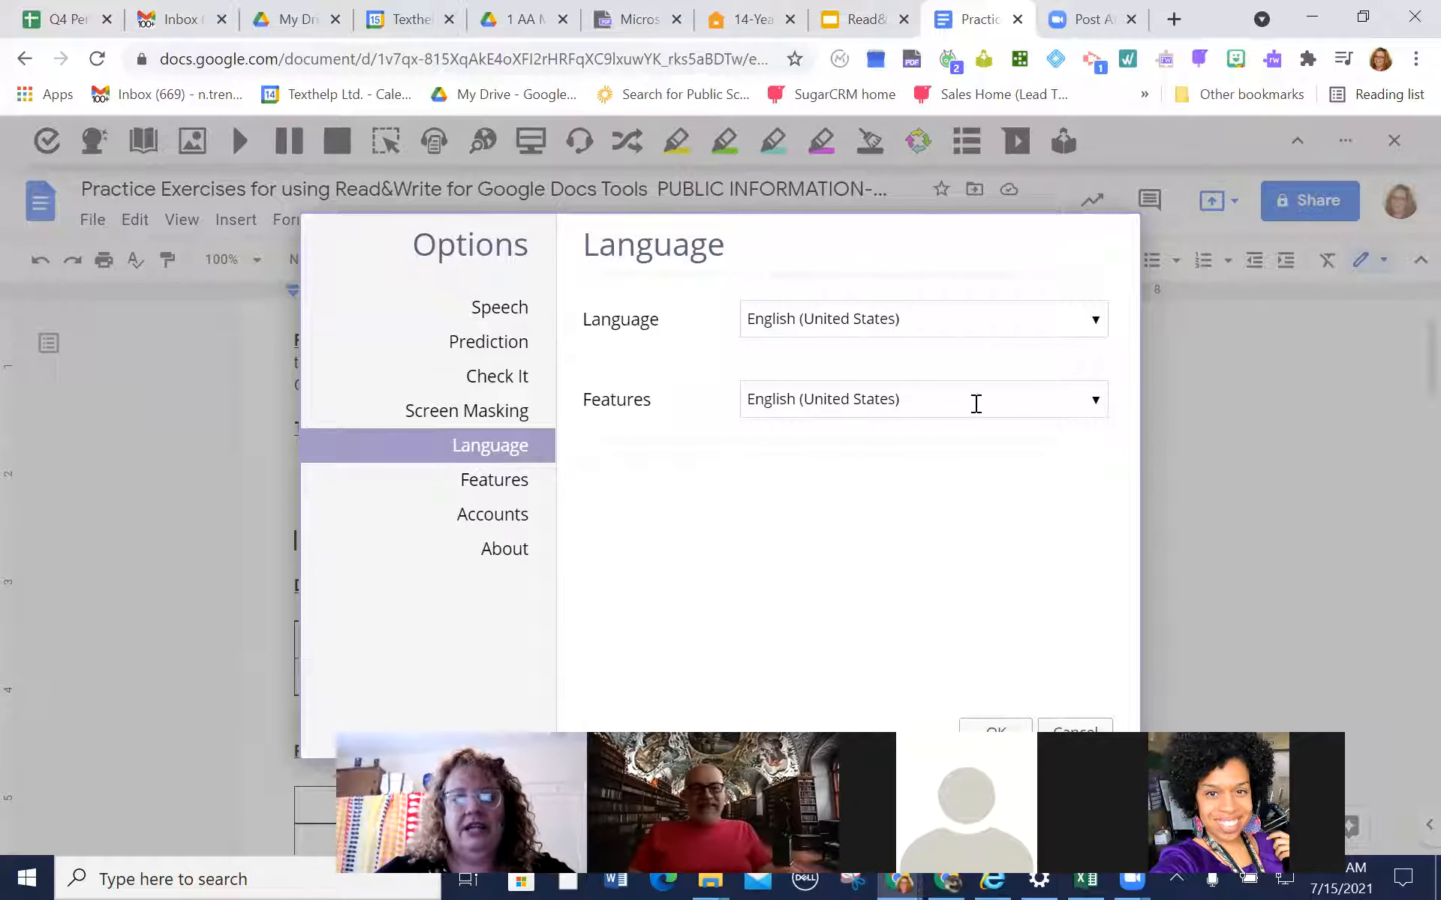
pyautogui.click(1106, 322)
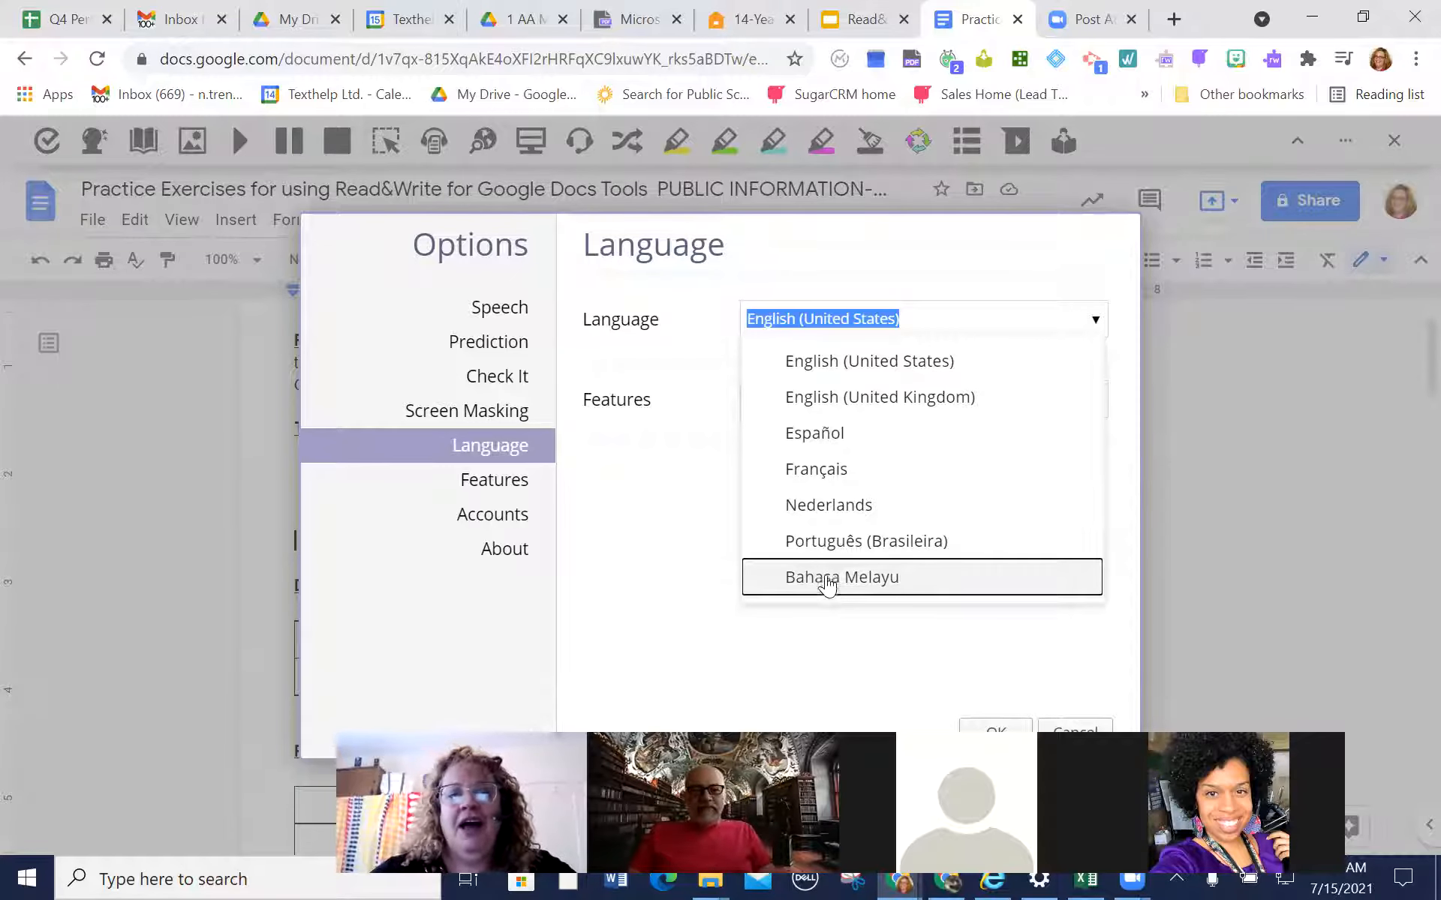
pyautogui.click(842, 436)
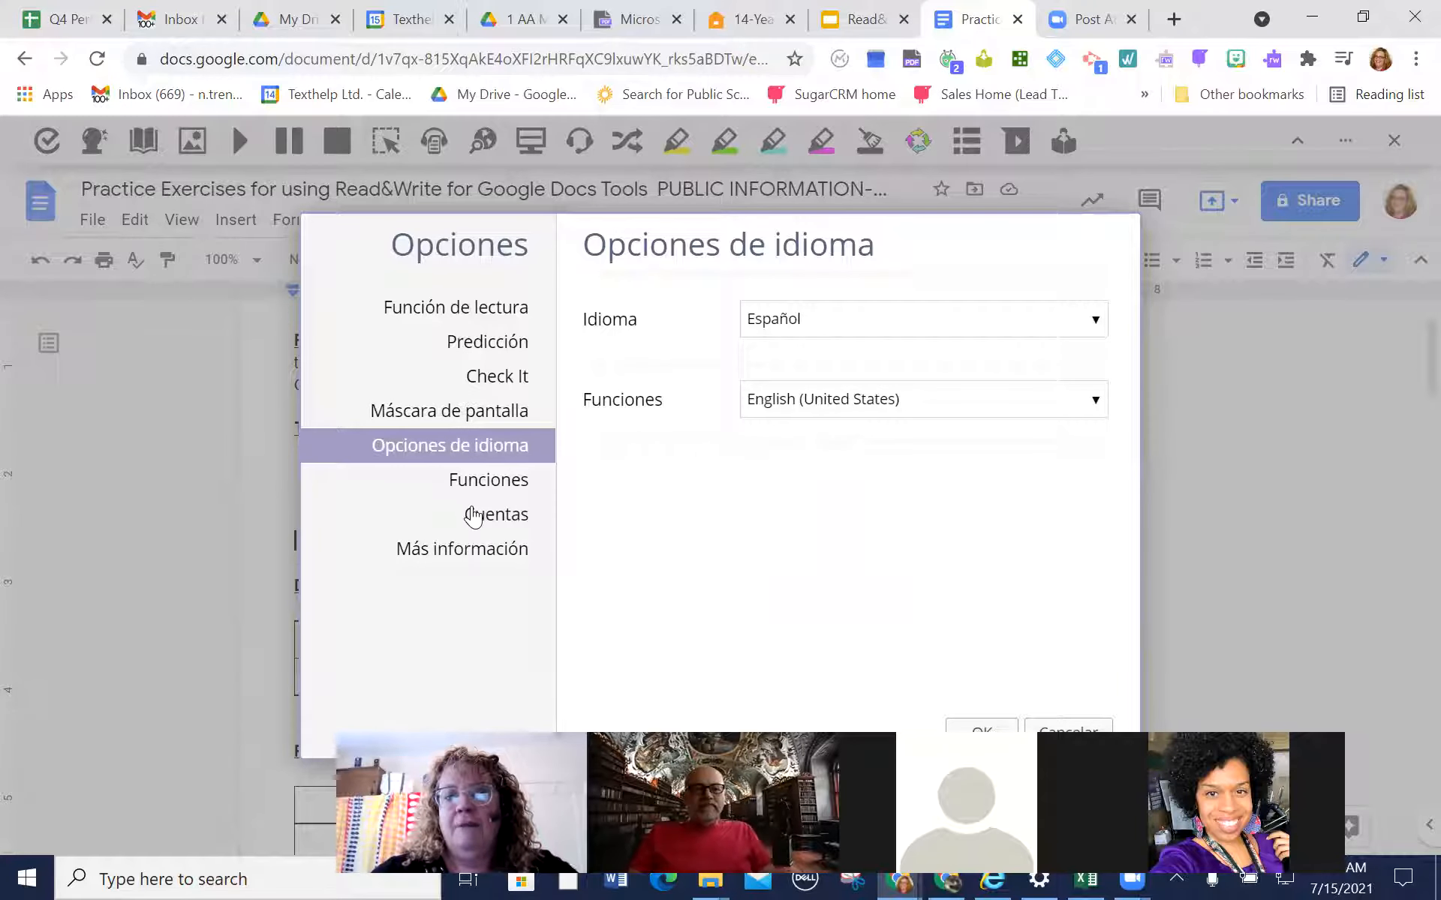
pyautogui.click(1095, 400)
pyautogui.click(907, 513)
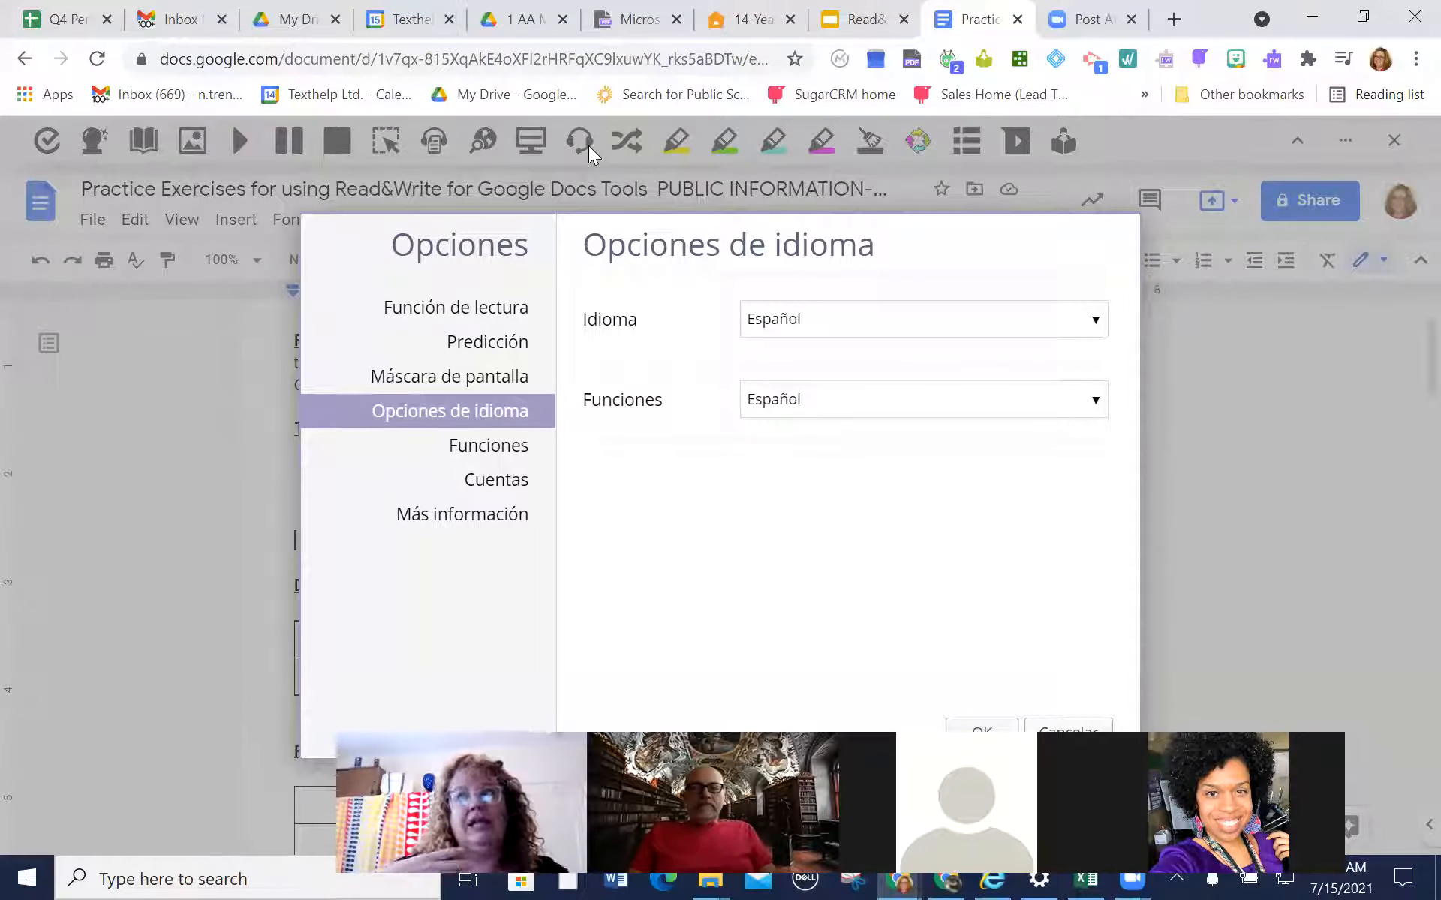
# Set the interface language and the features language to English (United States) and save the options
pyautogui.click(1090, 321)
pyautogui.click(970, 360)
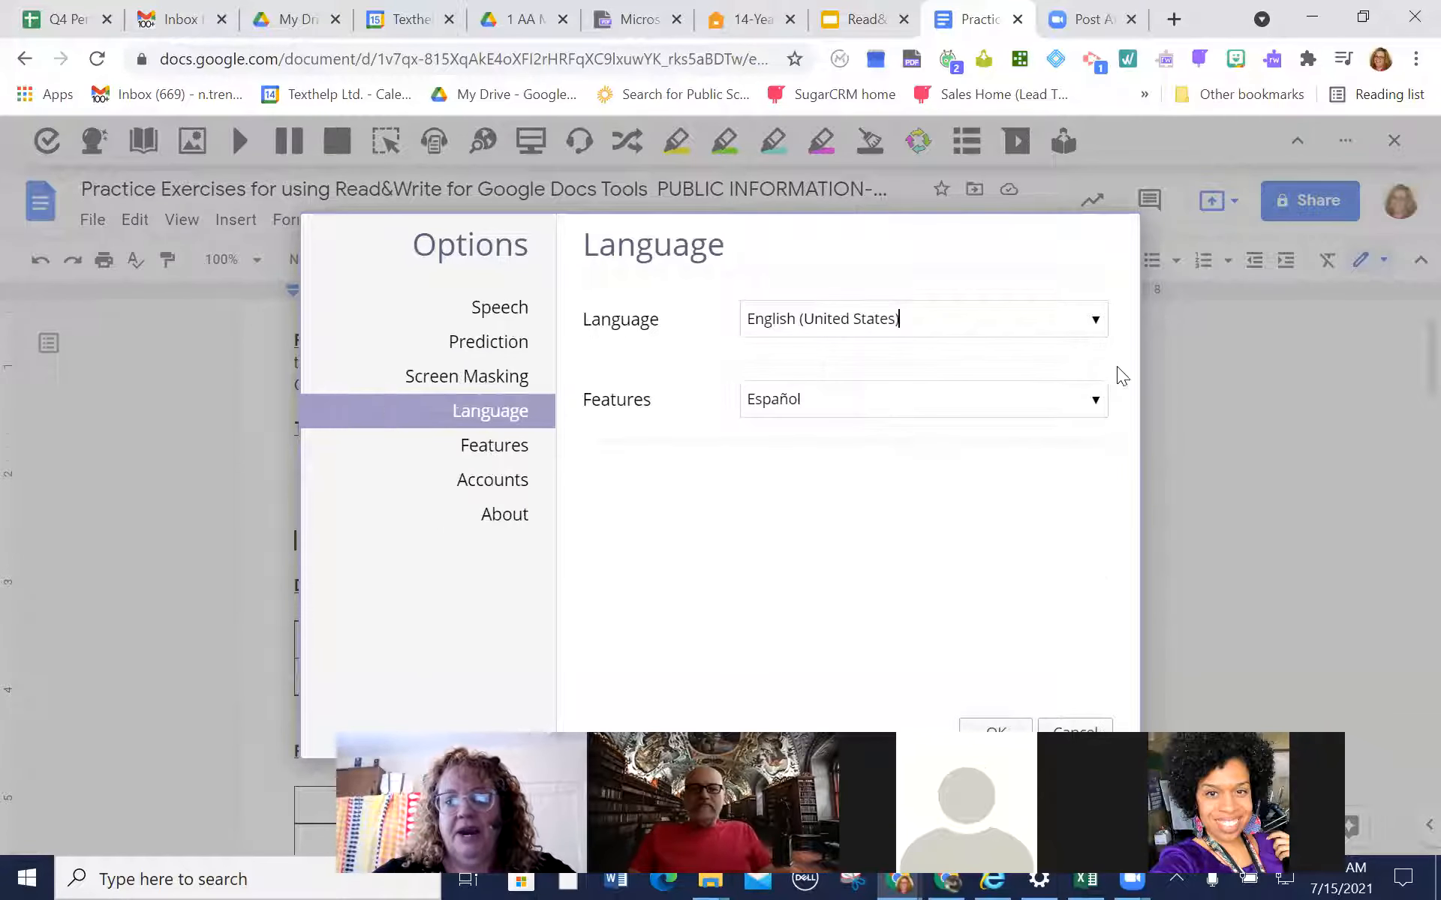
pyautogui.click(1093, 401)
pyautogui.click(951, 441)
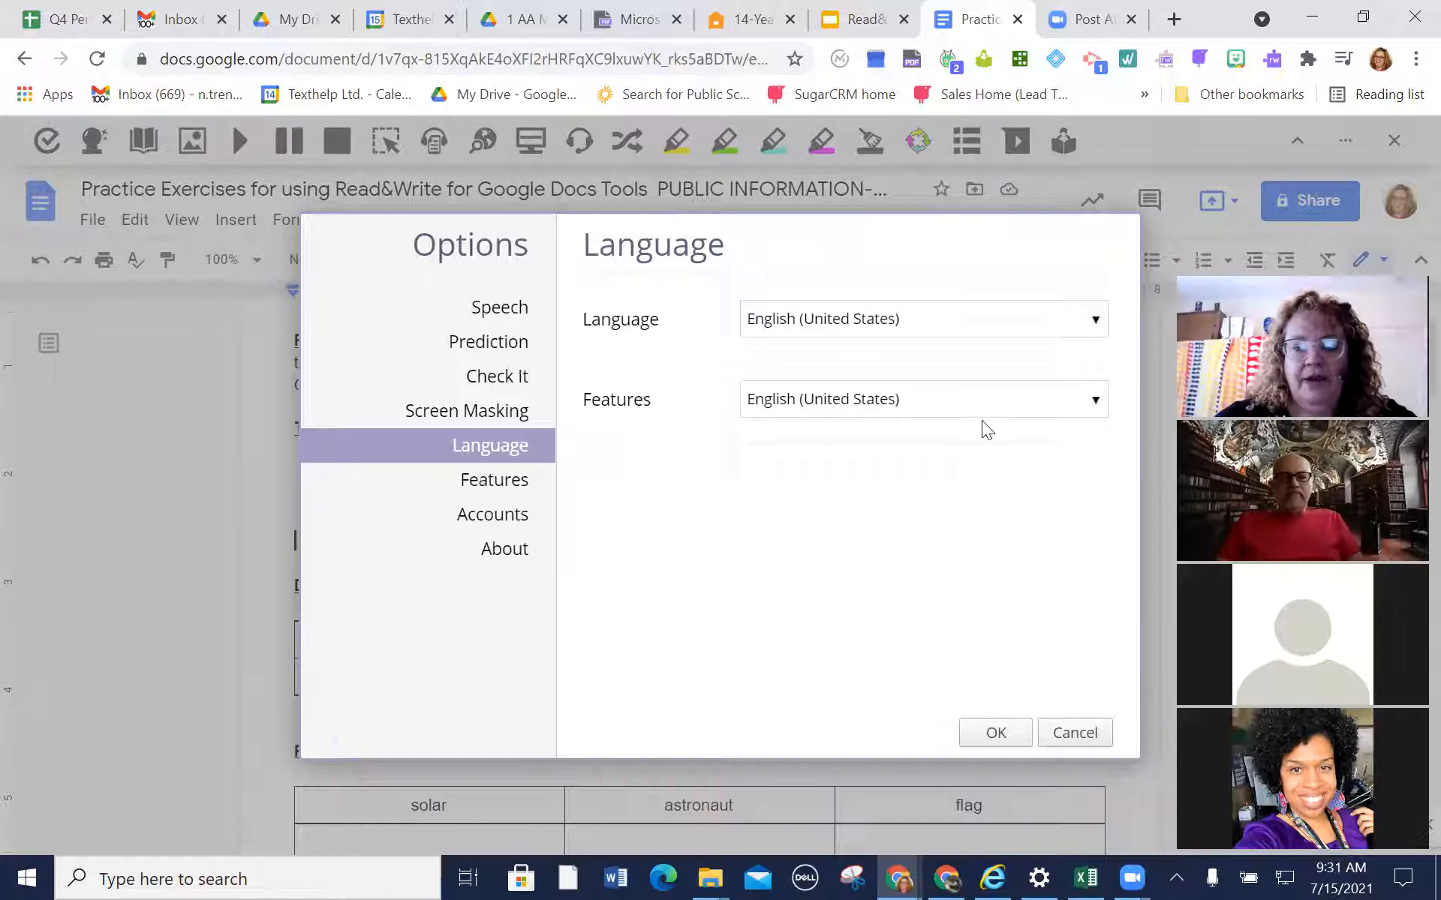
pyautogui.click(996, 732)
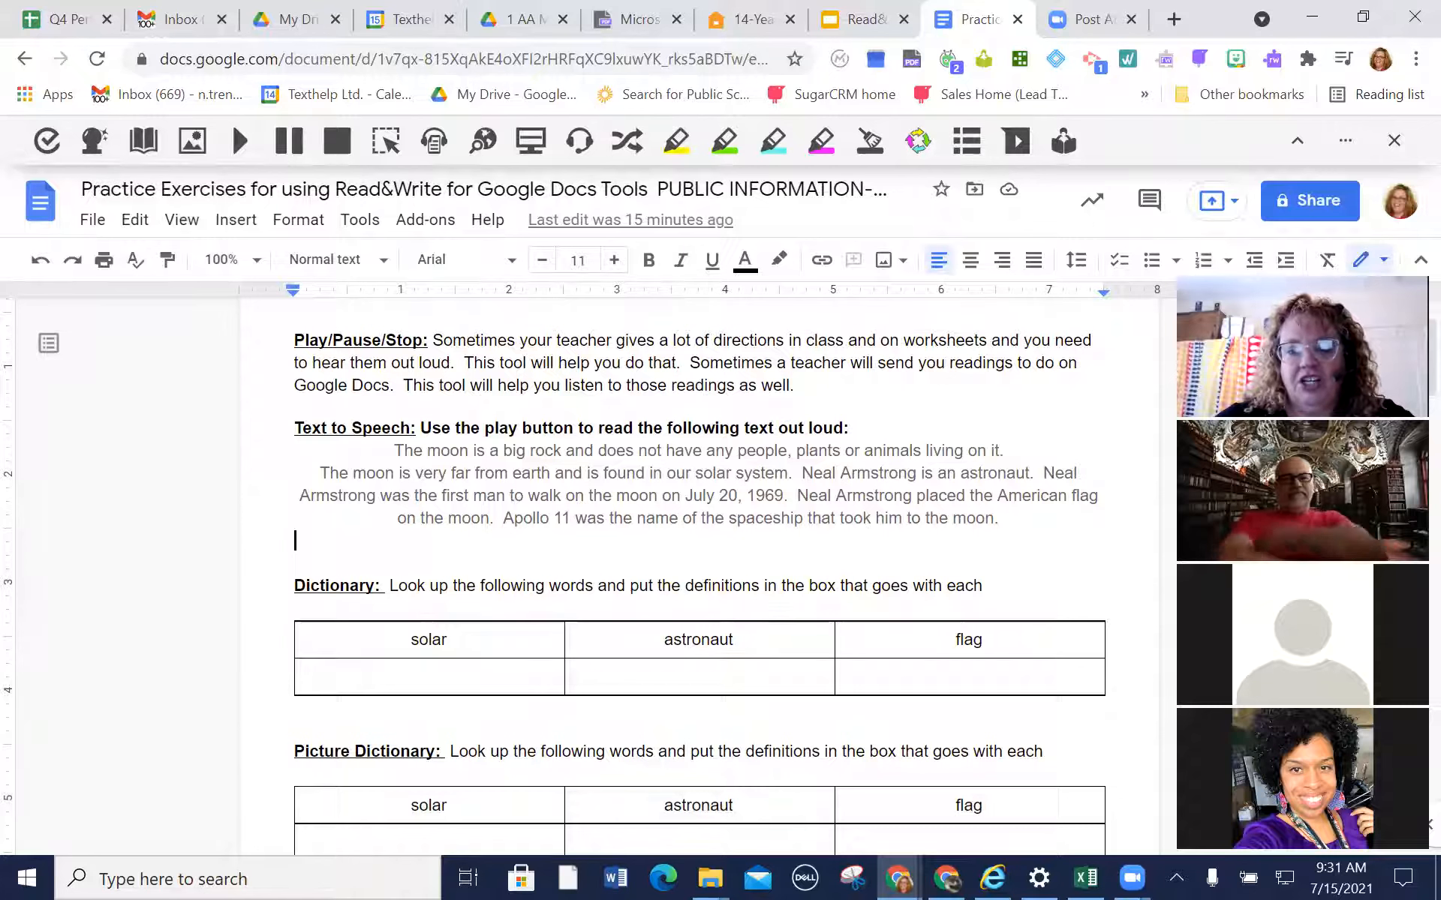
# Look up "solar" from the Dictionary exercise table in the Dictionary, start reading its definition aloud, and stop it
pyautogui.scroll(-3, 1408, 352)
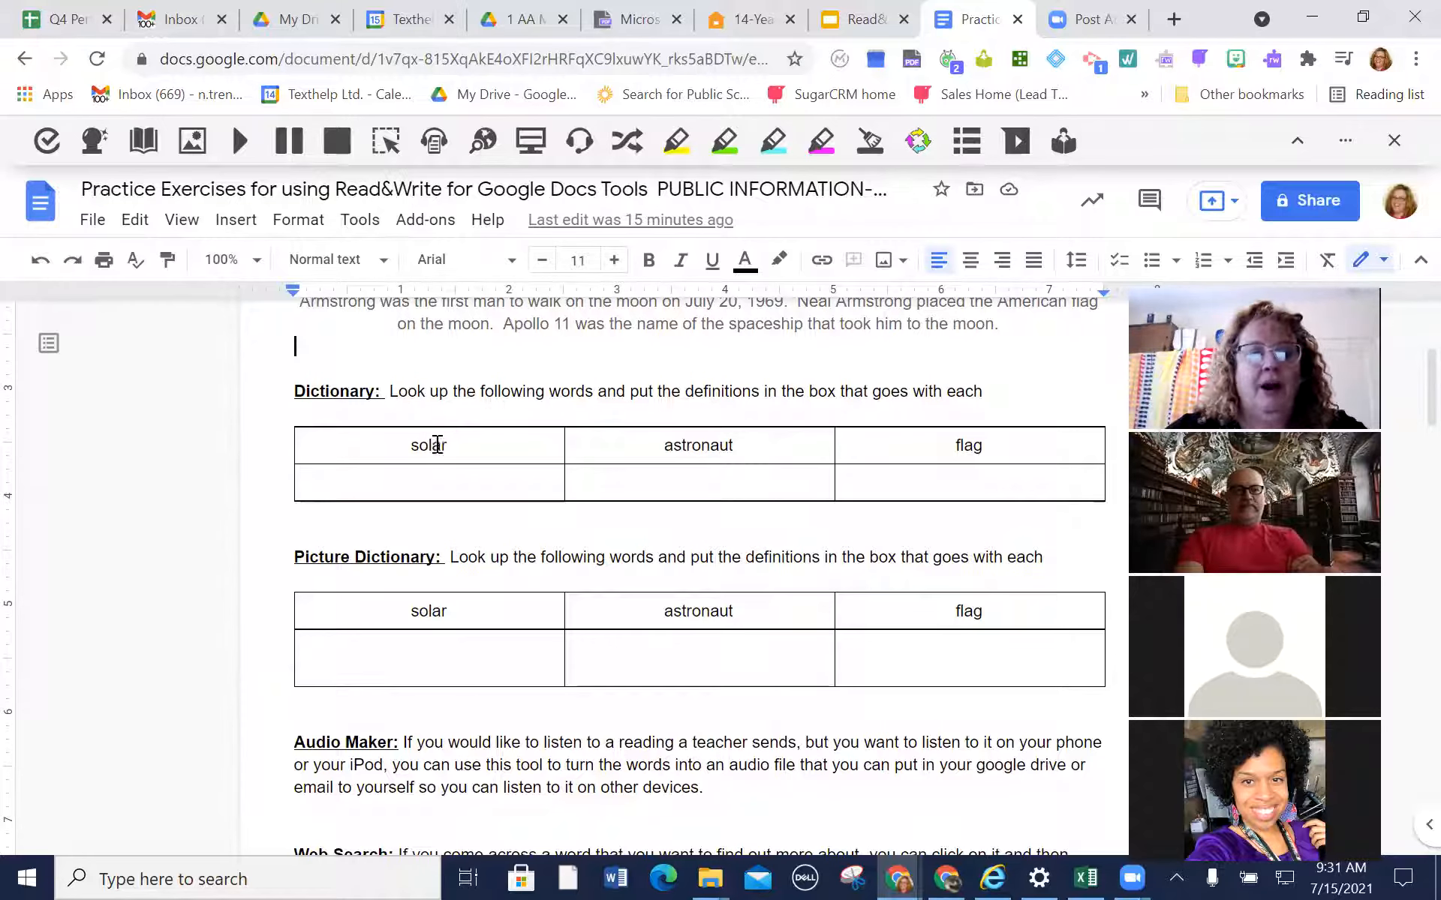
pyautogui.moveTo(473, 445); pyautogui.dragTo(386, 443)
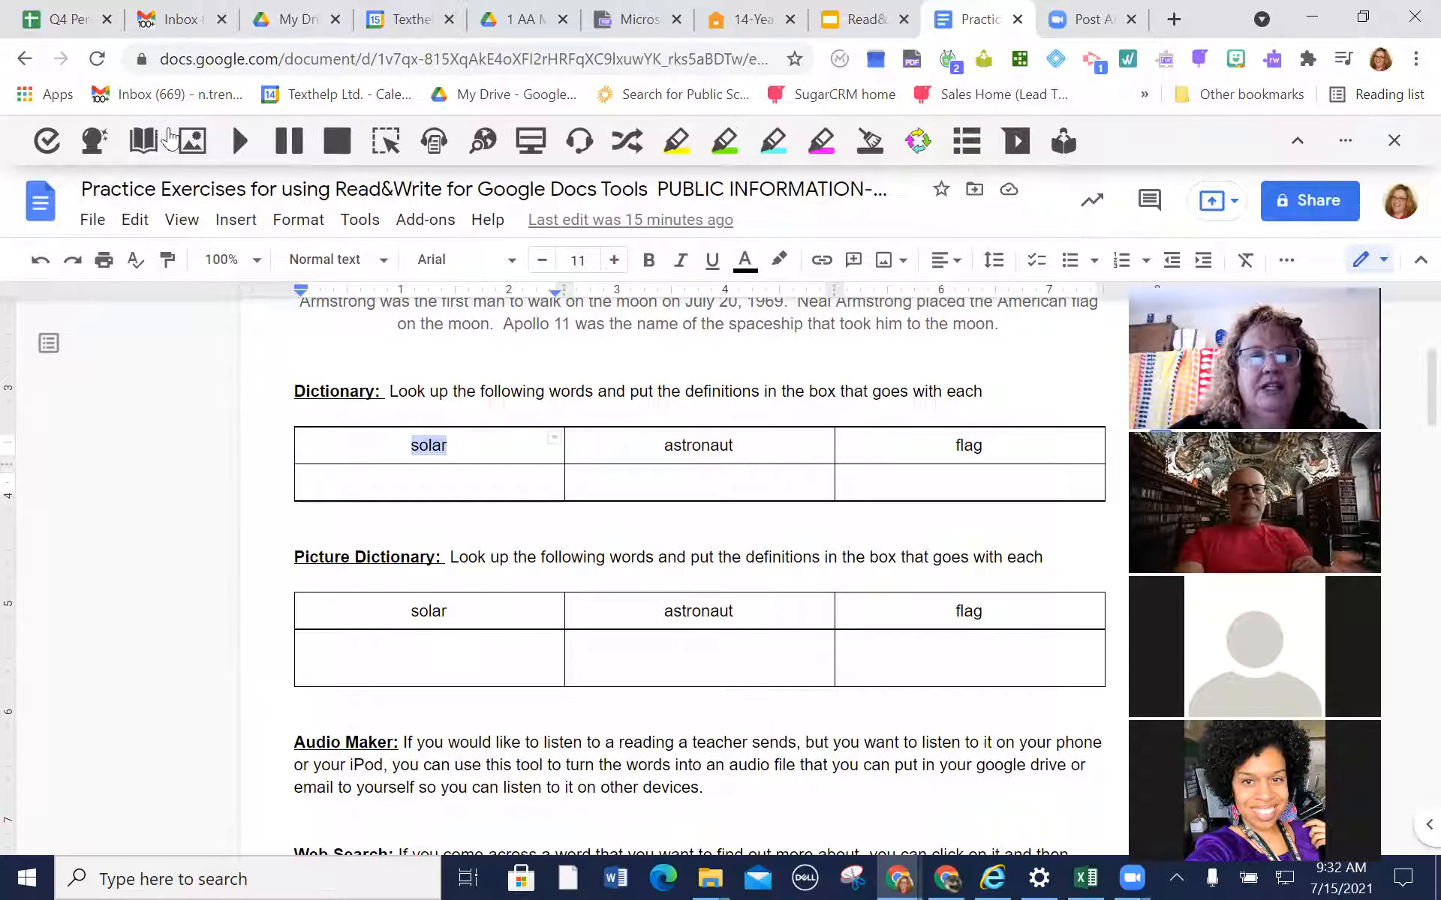
pyautogui.click(144, 147)
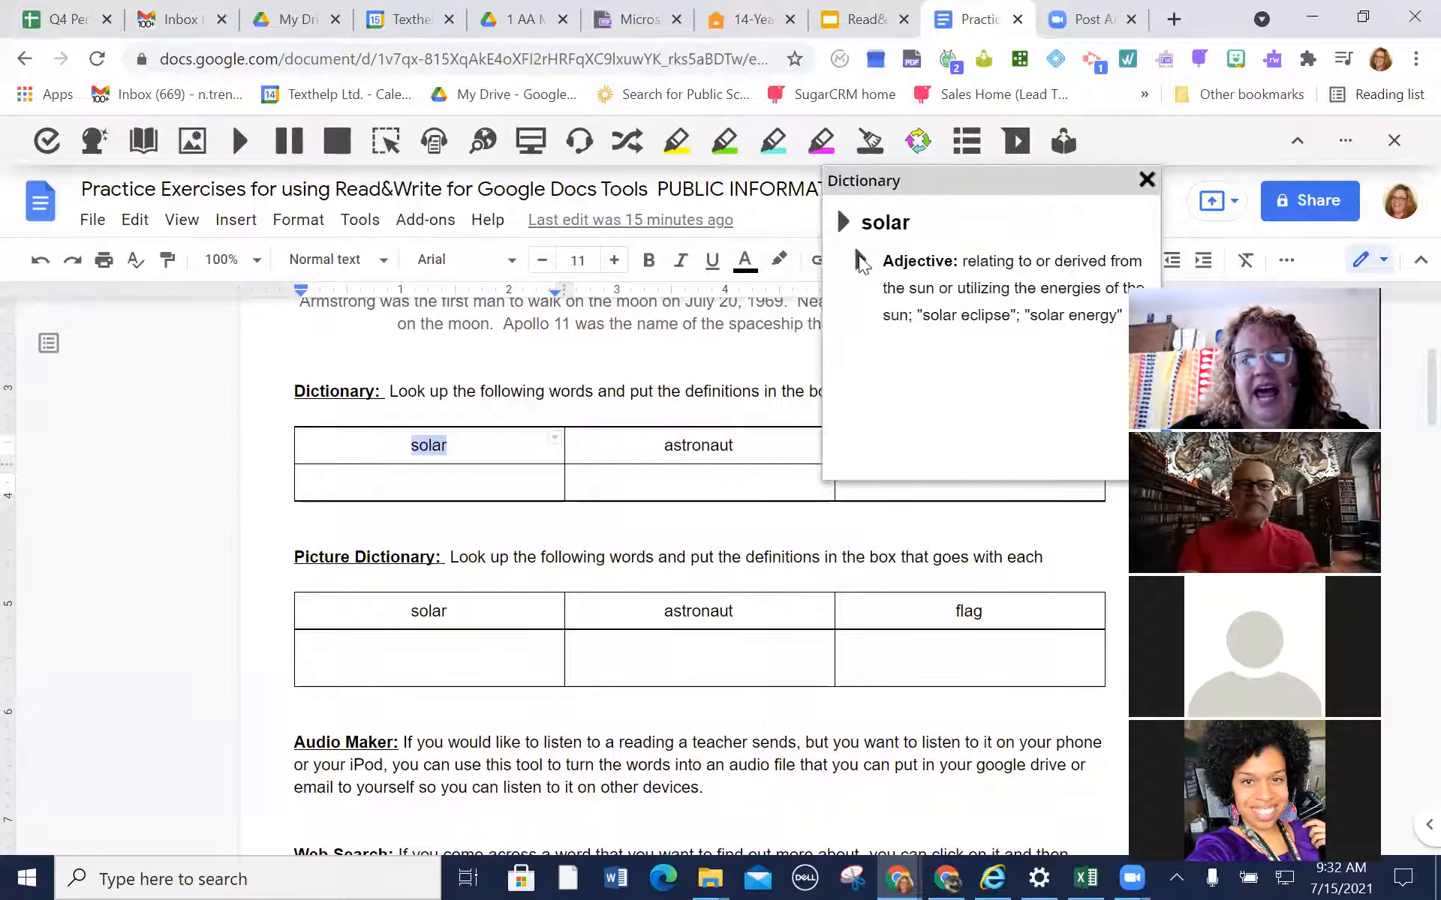
pyautogui.click(860, 261)
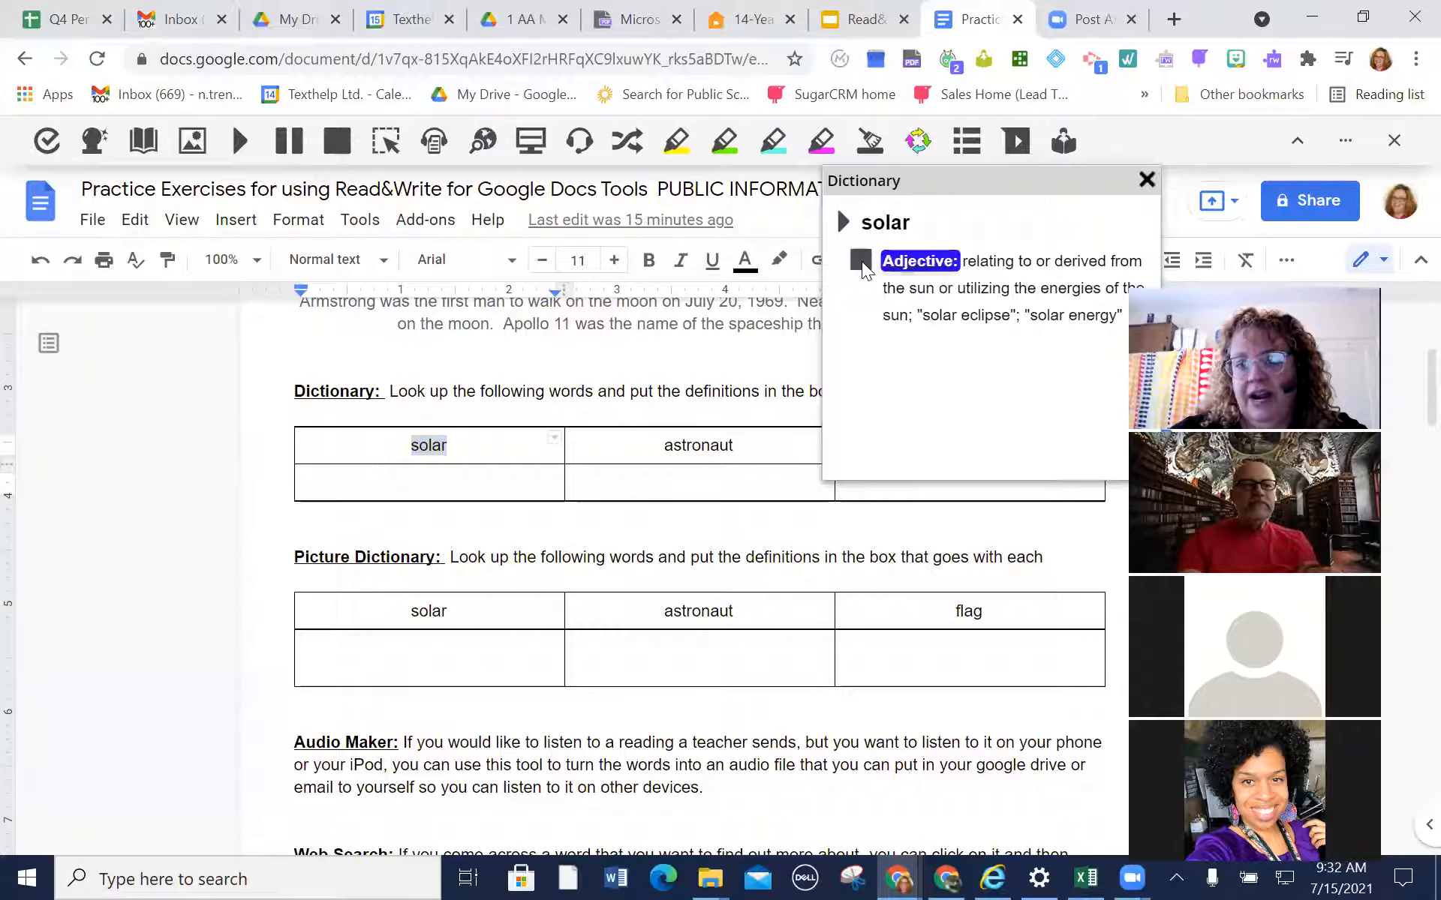
pyautogui.click(861, 261)
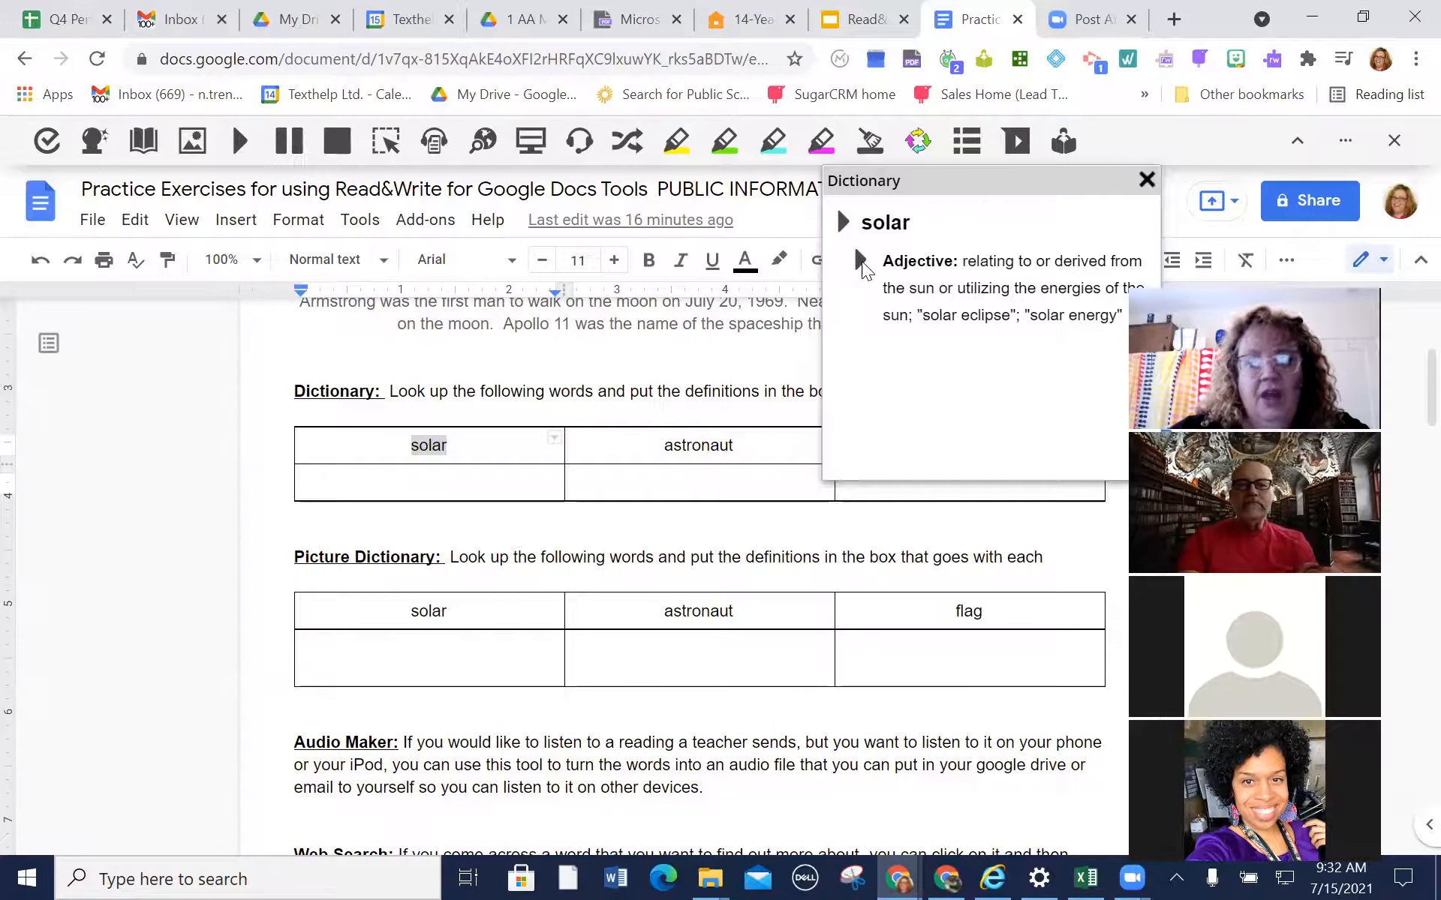
# Look up "solar" from the Dictionary exercise table in the Picture Dictionary
pyautogui.click(194, 147)
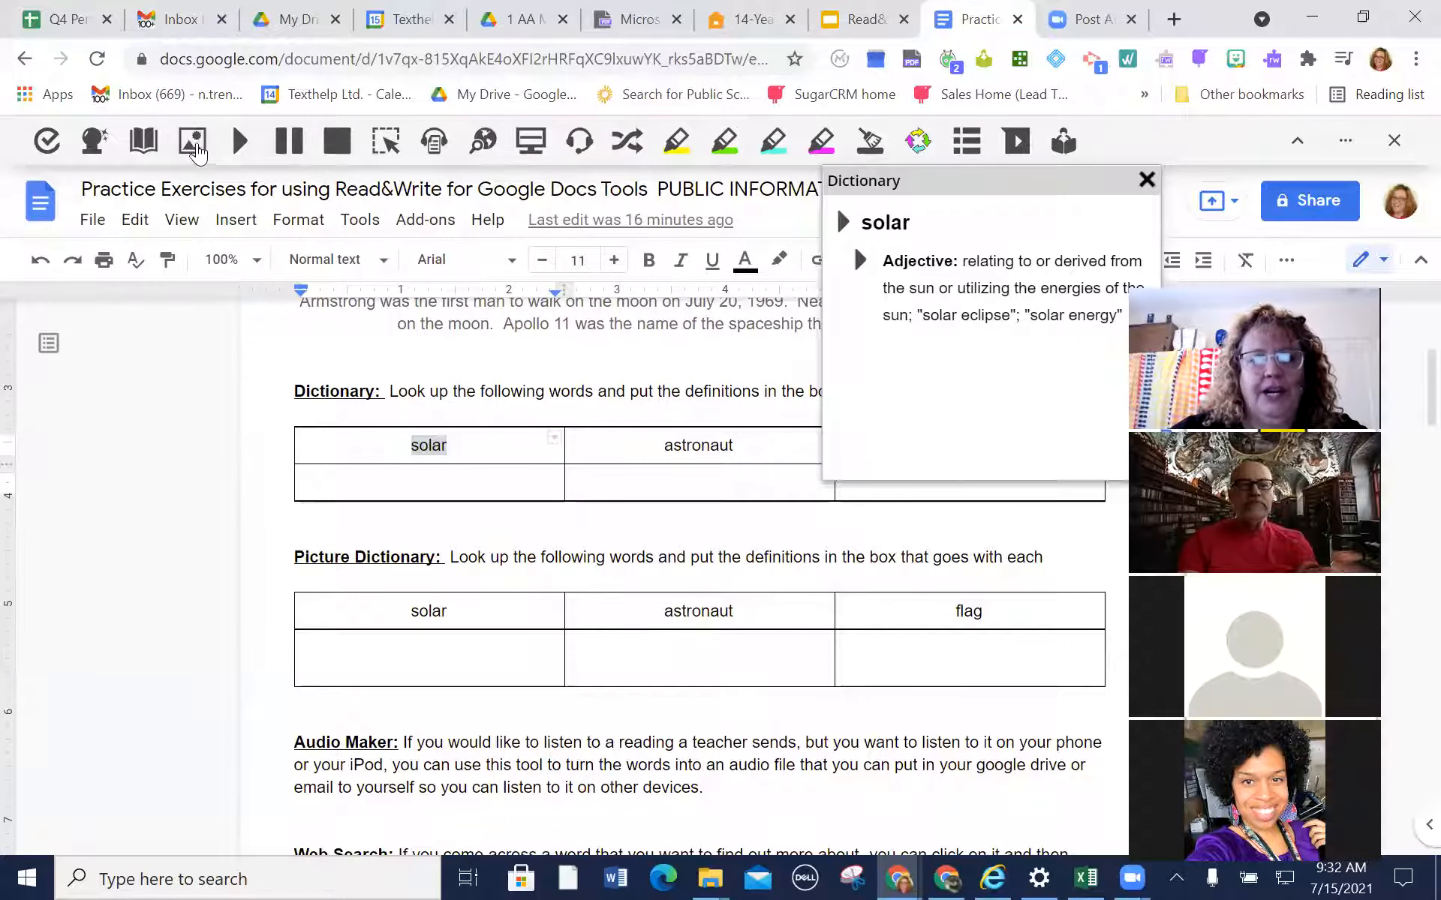
pyautogui.click(428, 445)
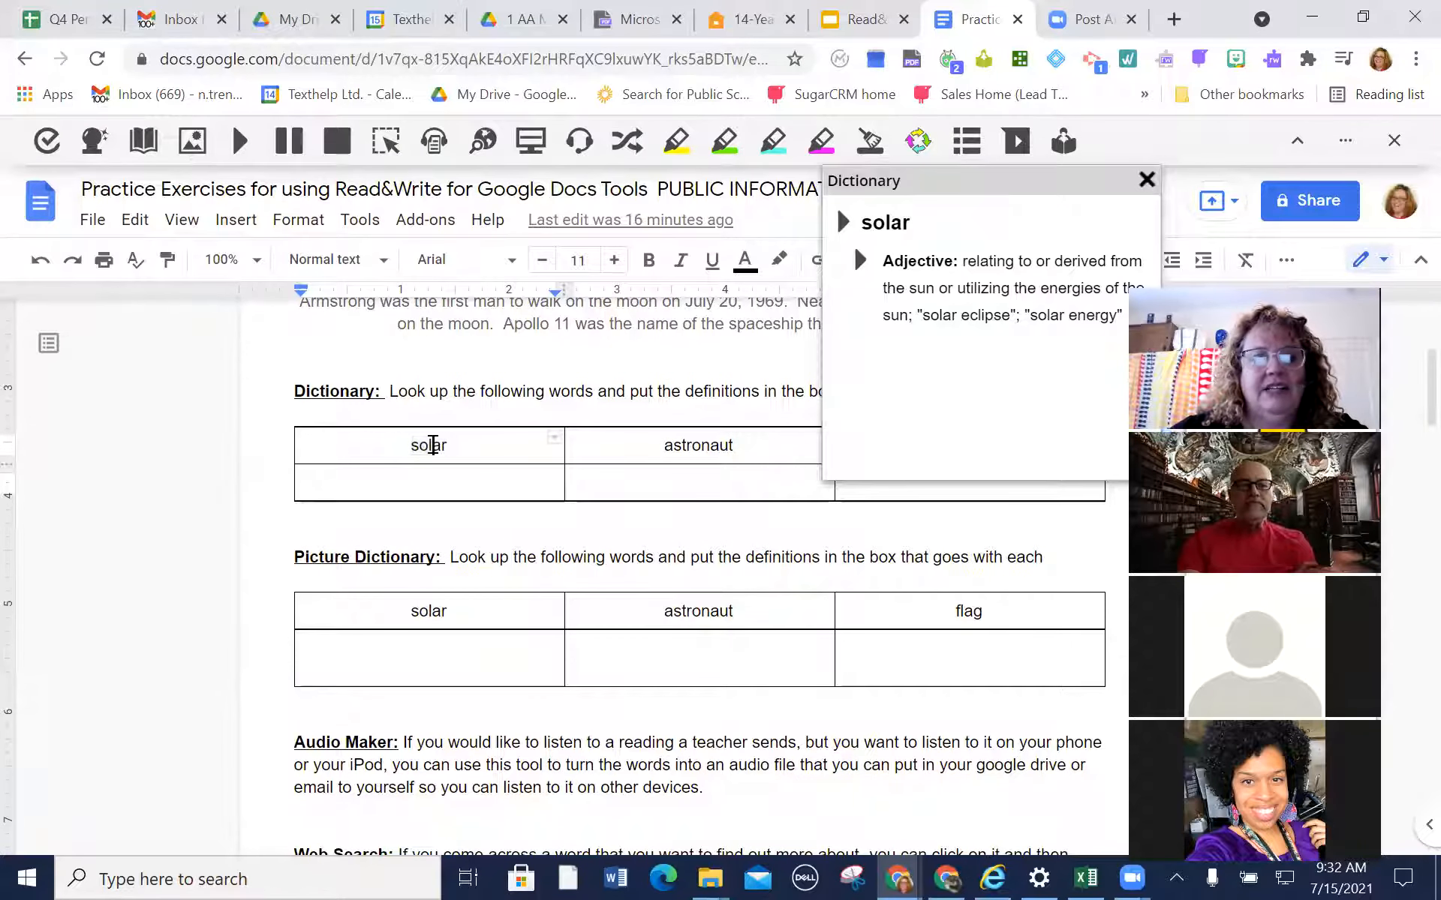
pyautogui.doubleClick(432, 445)
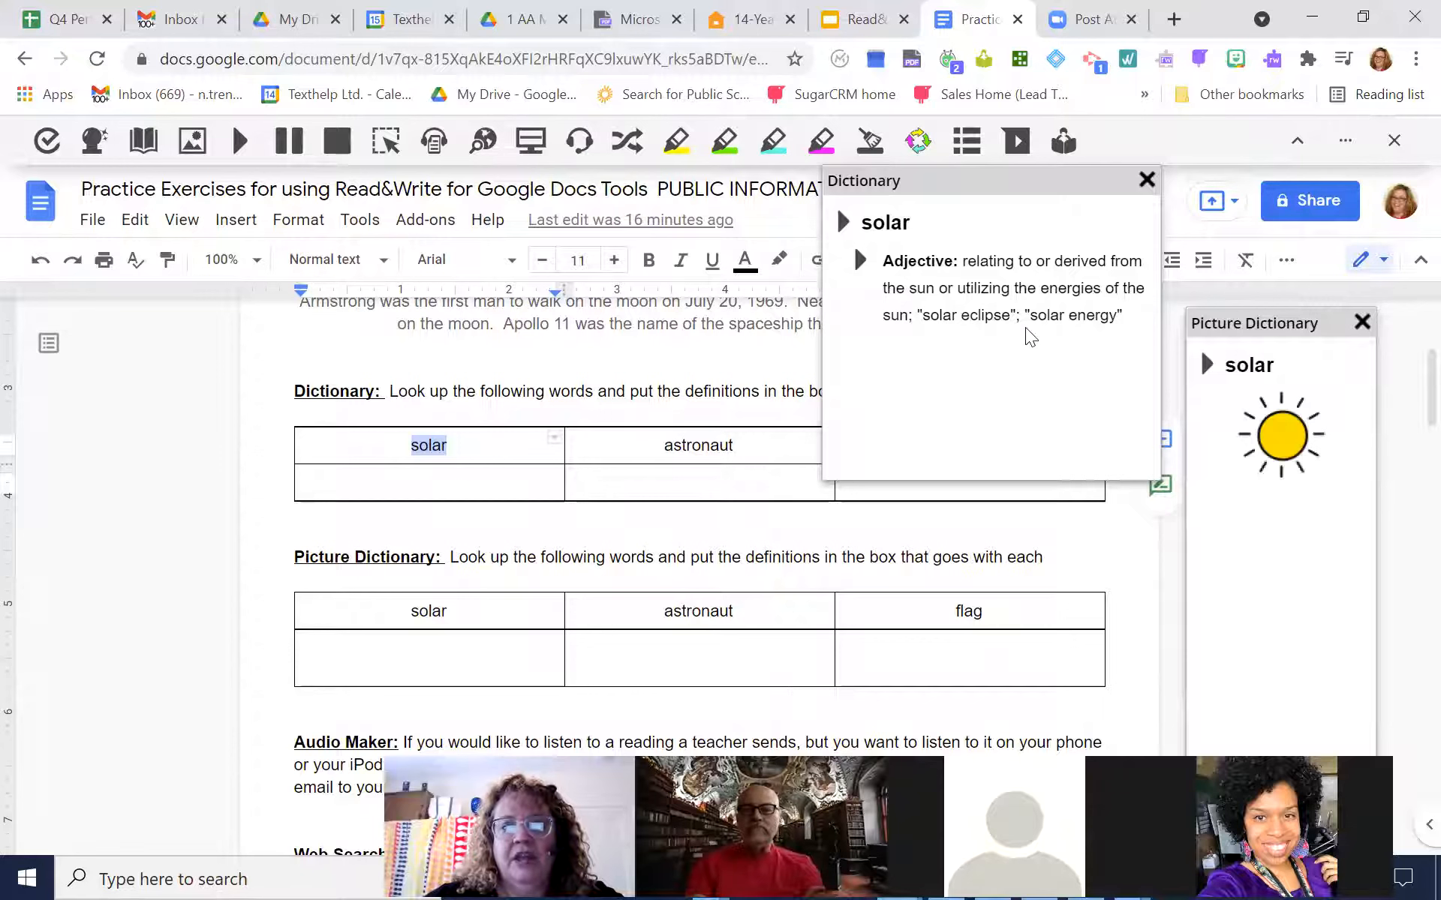
# Copy the definition of "solar" from the Dictionary into the empty cell under "solar" in the Dictionary exercise table
pyautogui.moveTo(1124, 315); pyautogui.dragTo(953, 267)
pyautogui.hotkey('ctrl', 'c')
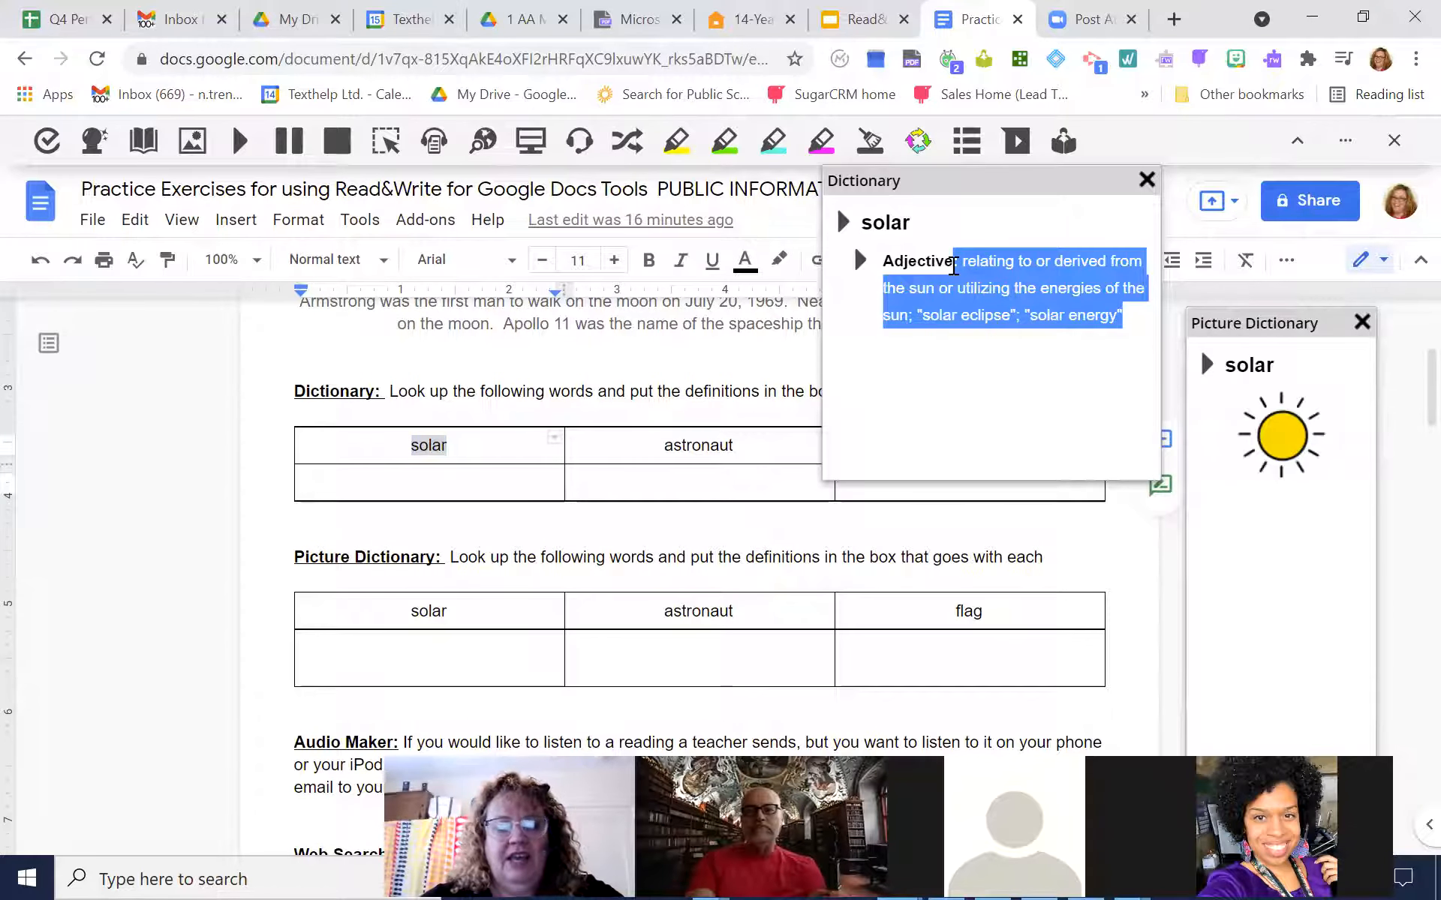
pyautogui.click(411, 477)
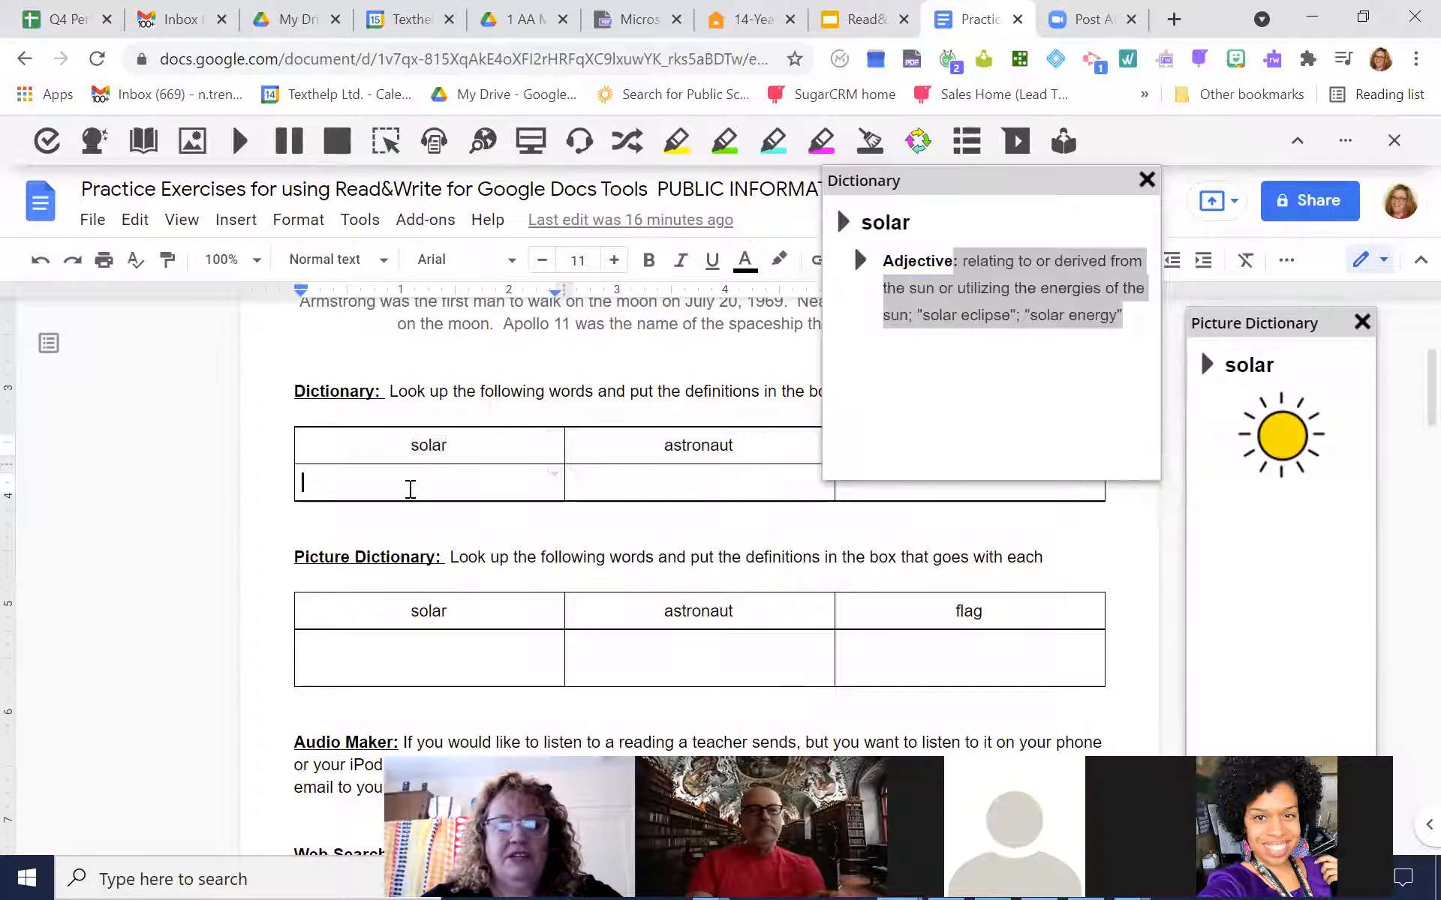
pyautogui.hotkey('ctrl', 'v')
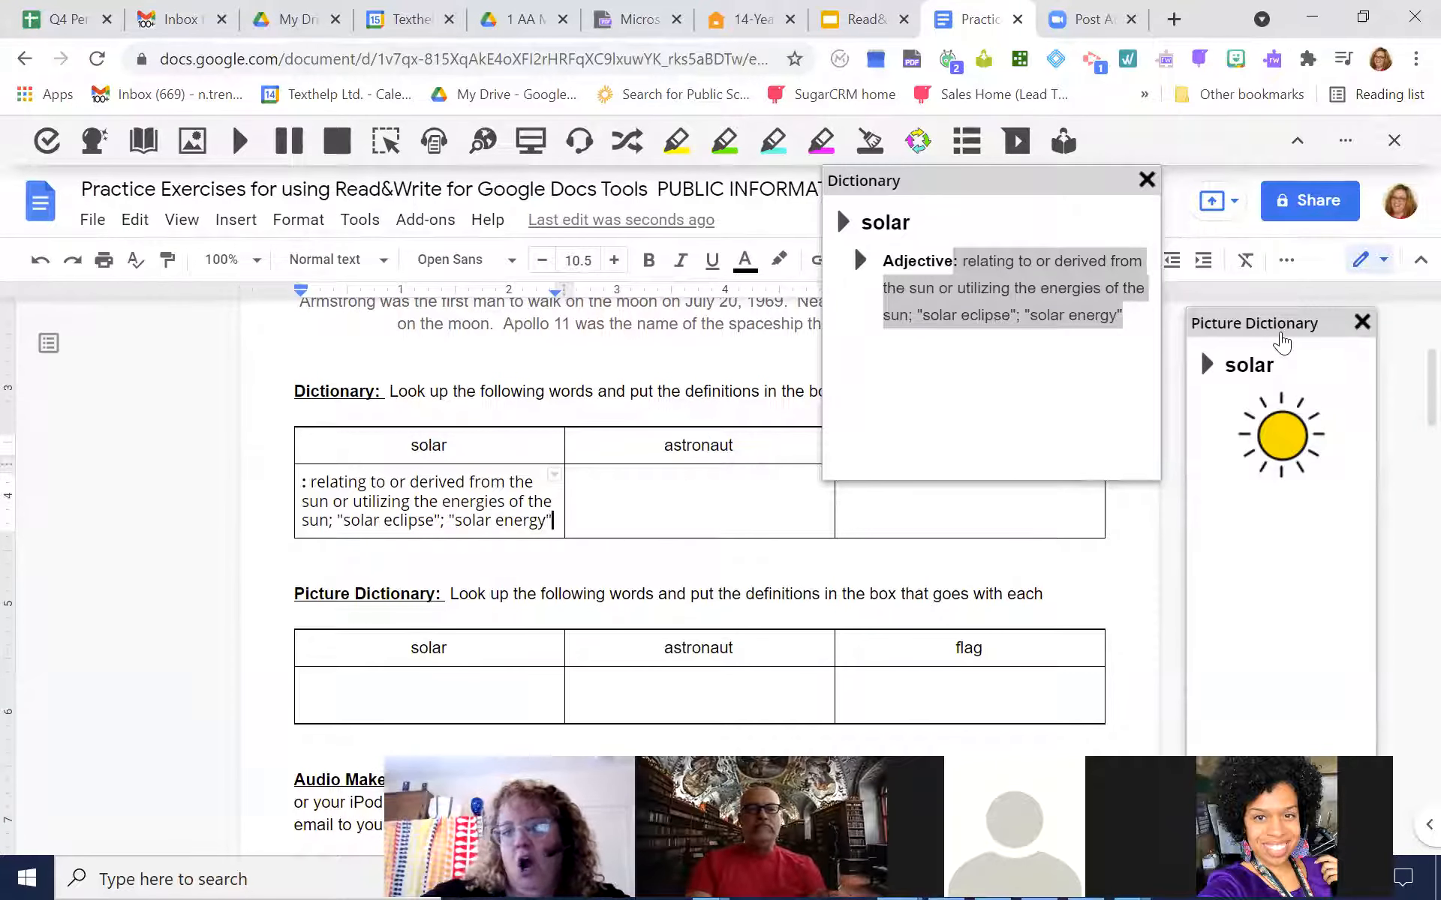
# Look up "astronaut" and "solar" and place their Picture Dictionary images in the matching cells of the Picture Dictionary table
pyautogui.moveTo(1046, 181)
pyautogui.mouseDown()
pyautogui.moveTo(1076, 184)
pyautogui.moveTo(1054, 177)
pyautogui.mouseUp()
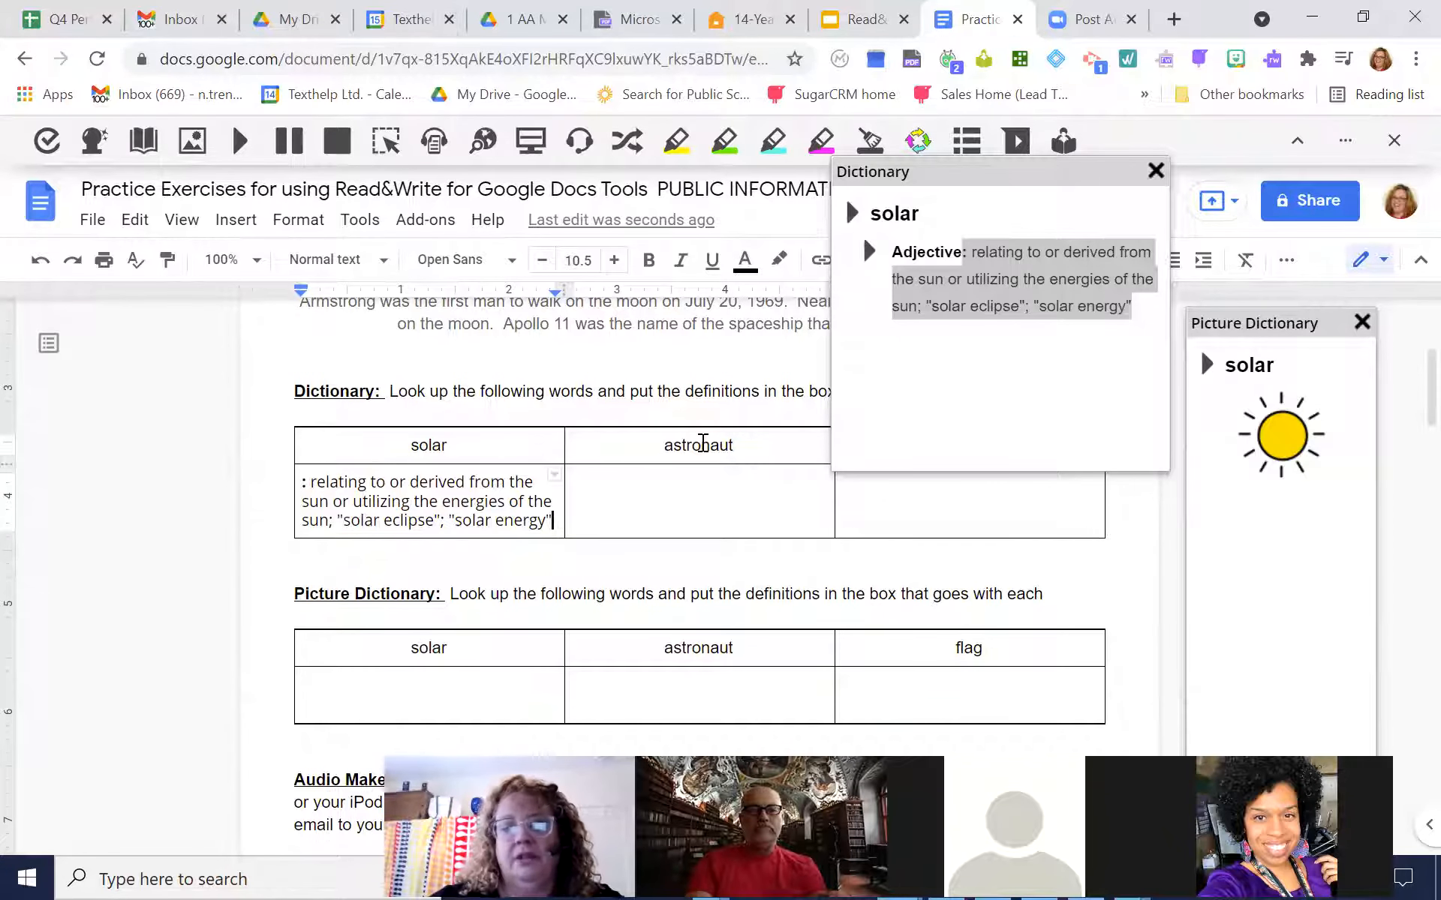
pyautogui.doubleClick(700, 444)
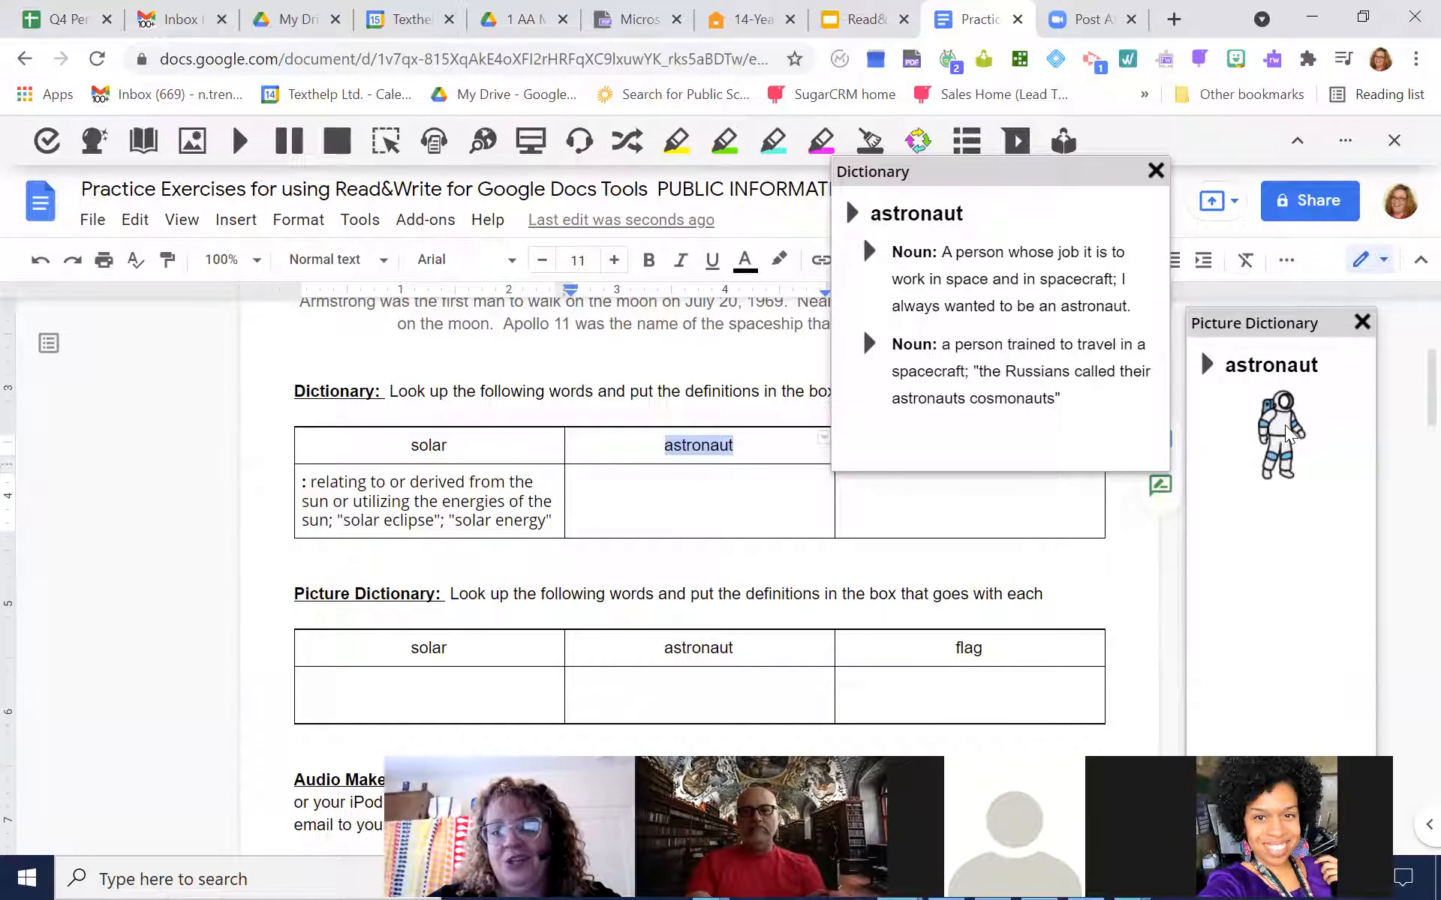
pyautogui.moveTo(1284, 425); pyautogui.dragTo(686, 679)
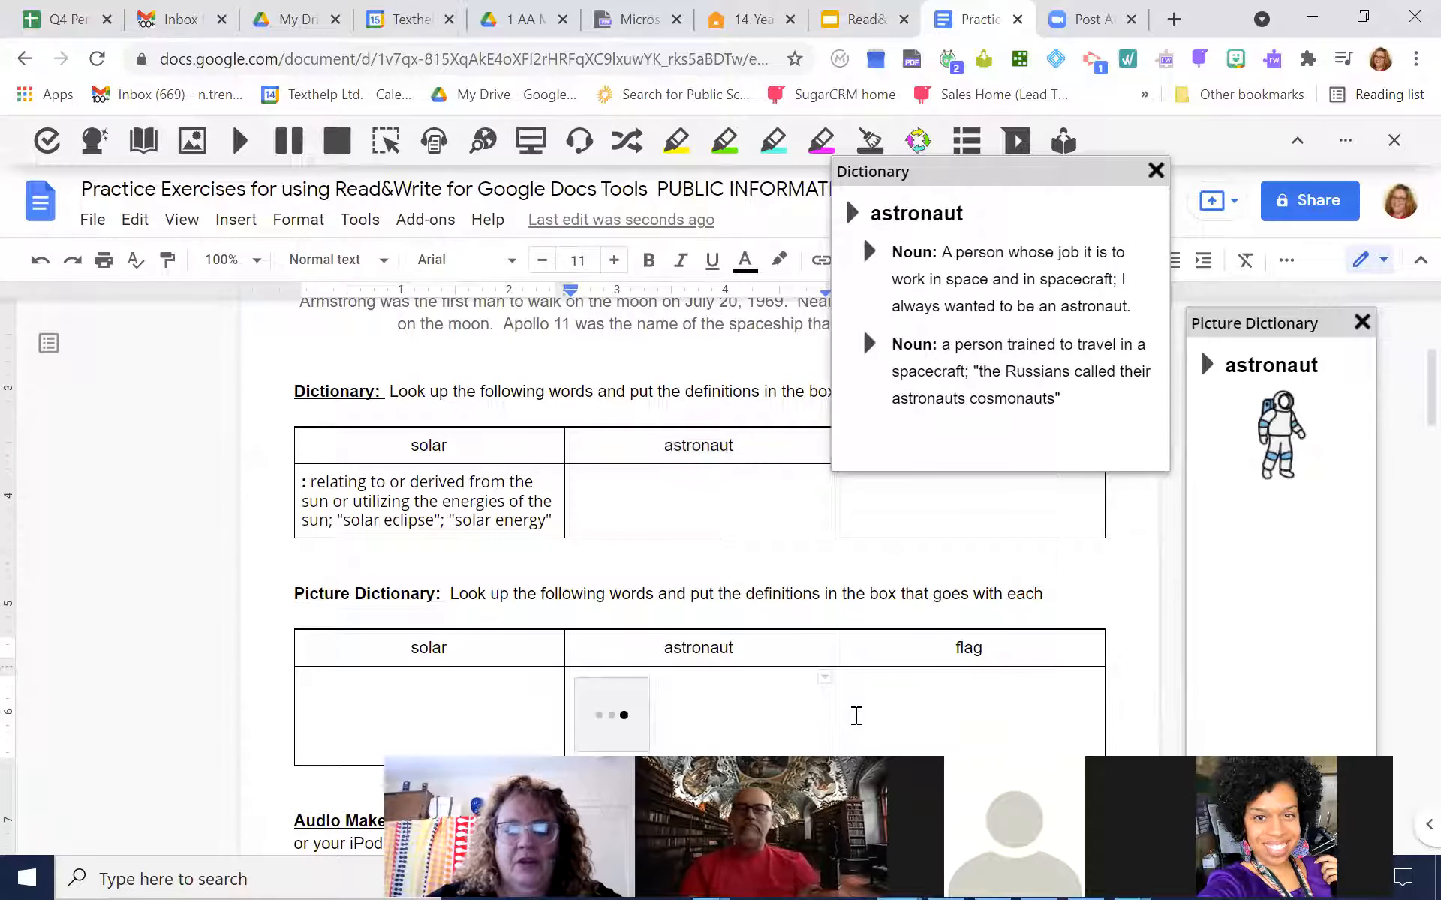
pyautogui.doubleClick(428, 647)
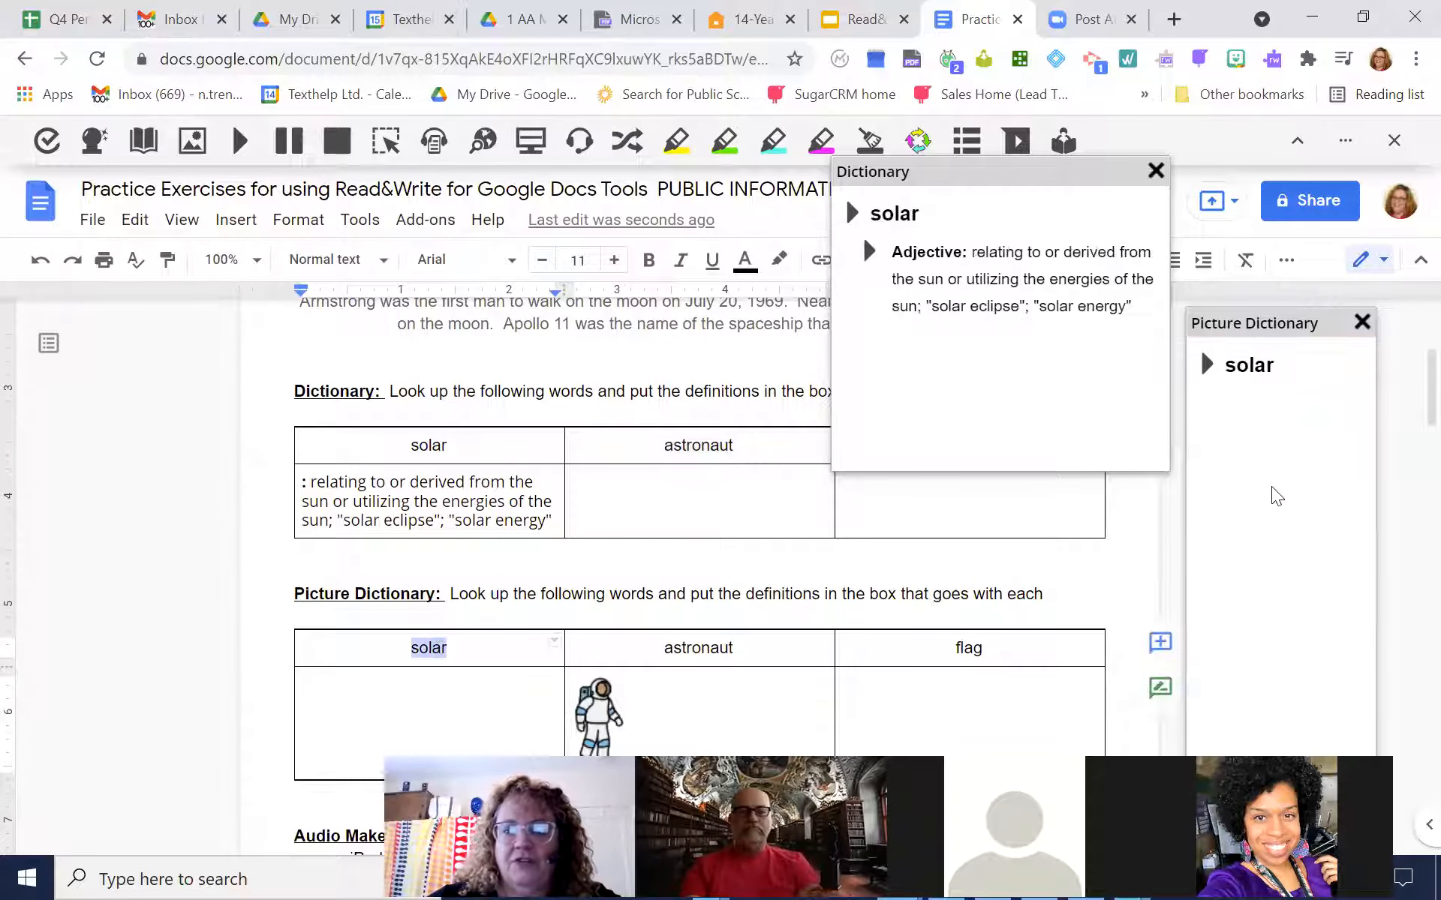
pyautogui.moveTo(1281, 437); pyautogui.dragTo(420, 714)
# Look up "flag" and place the green flag image in the cell under "flag" in the Picture Dictionary table
pyautogui.doubleClick(972, 647)
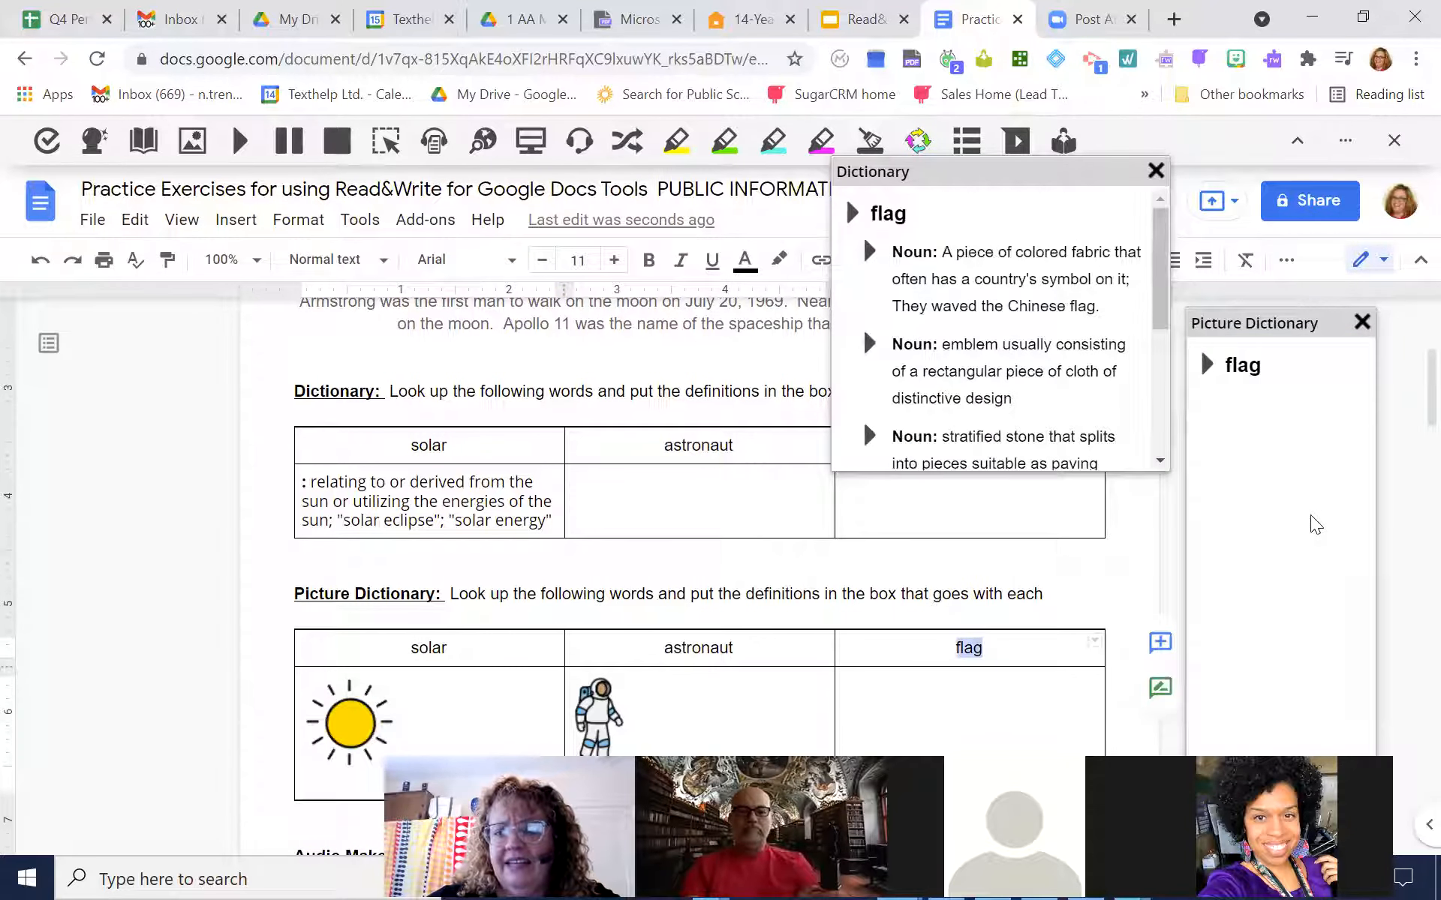
pyautogui.moveTo(1431, 374)
pyautogui.mouseDown()
pyautogui.moveTo(1431, 393)
pyautogui.moveTo(1431, 367)
pyautogui.moveTo(1431, 380)
pyautogui.mouseUp()
pyautogui.moveTo(1287, 540); pyautogui.dragTo(927, 698)
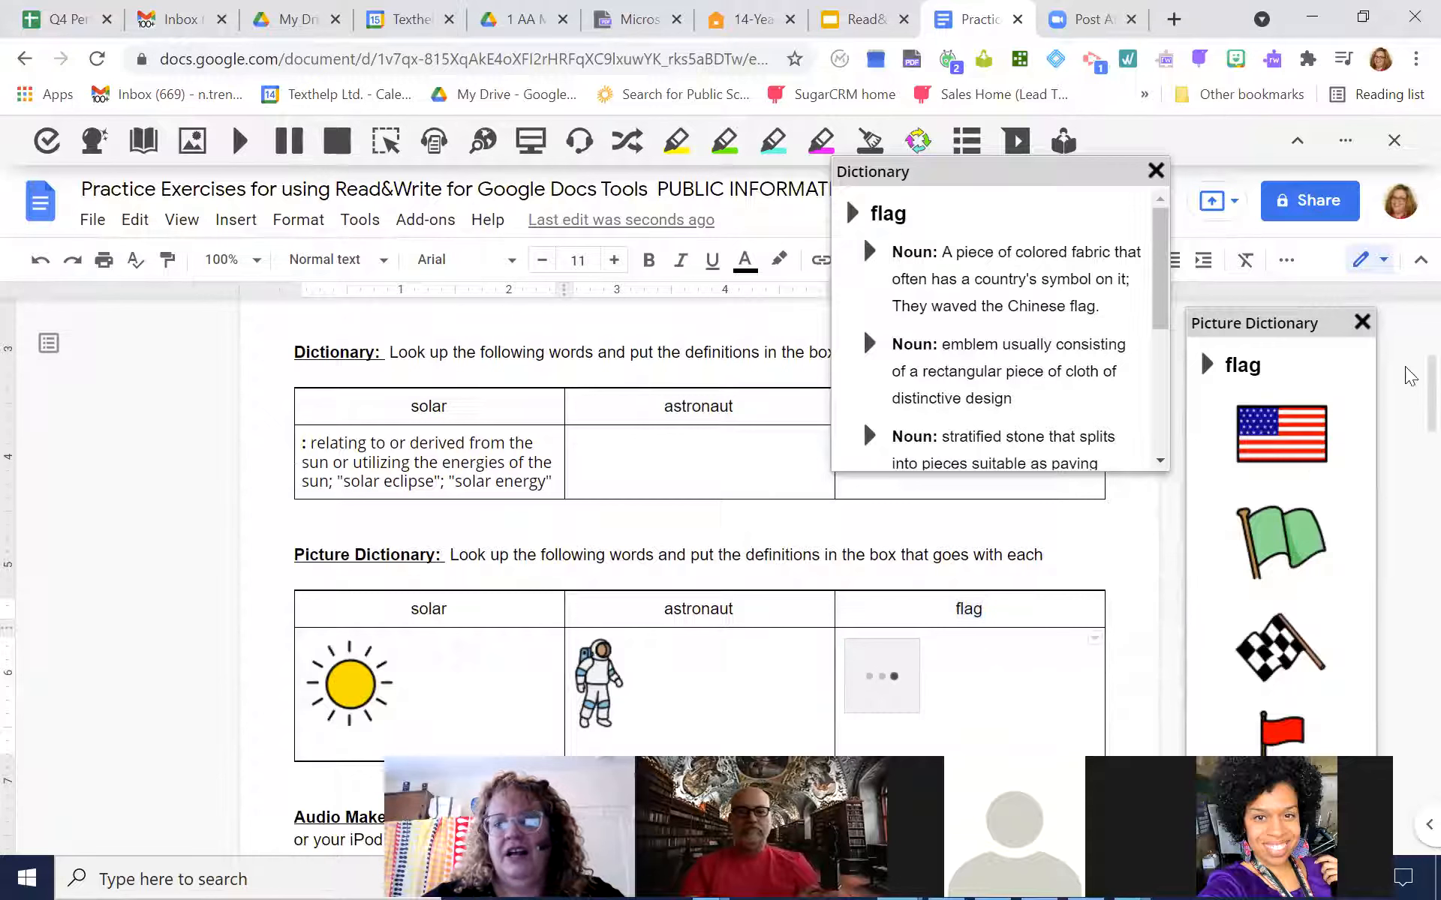
pyautogui.scroll(-2, 1408, 405)
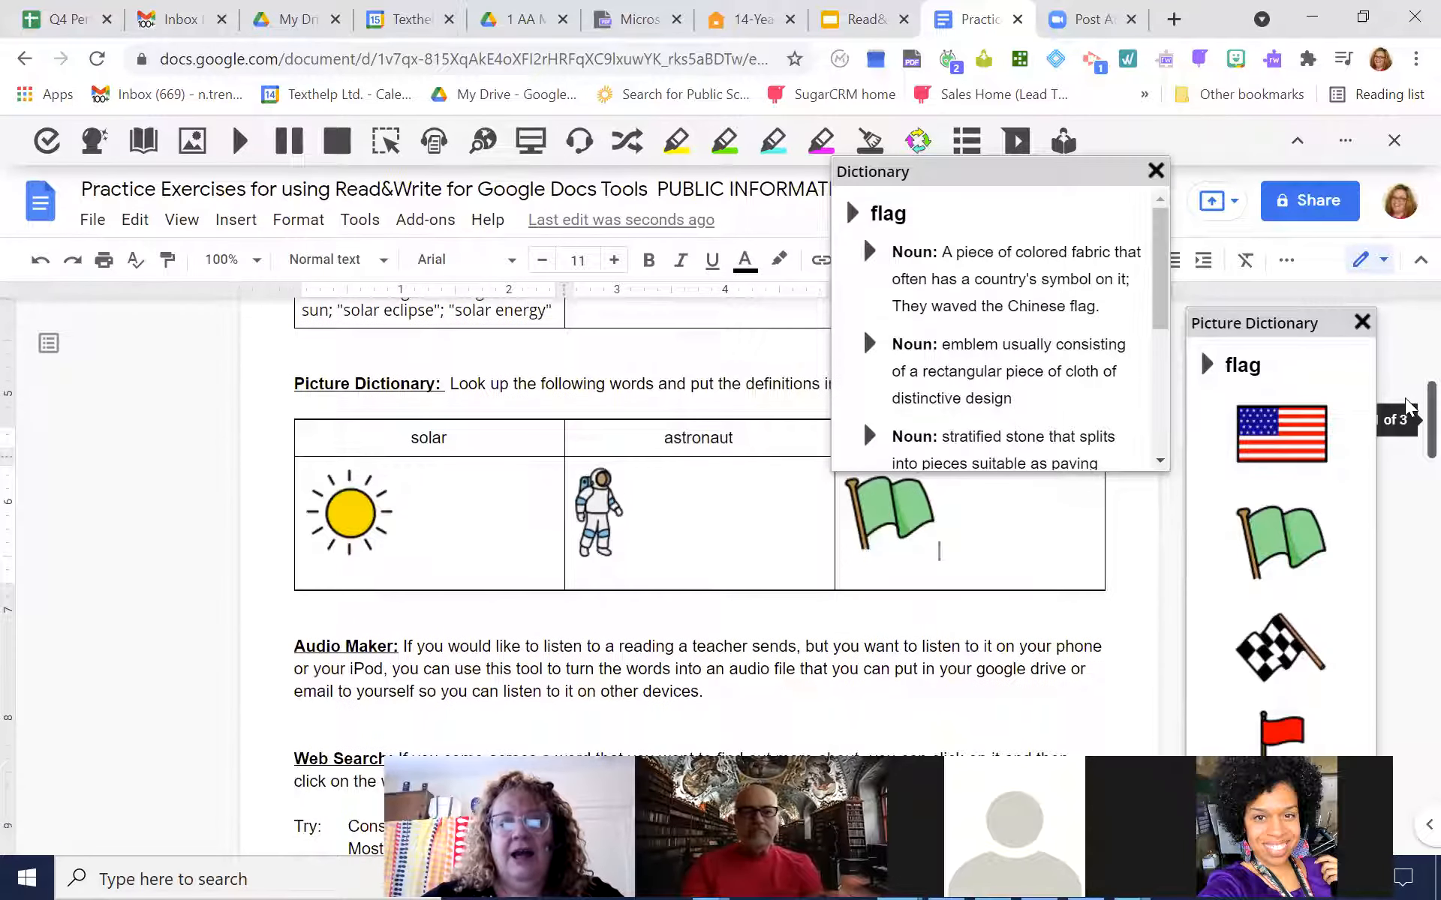
pyautogui.scroll(1, 1409, 403)
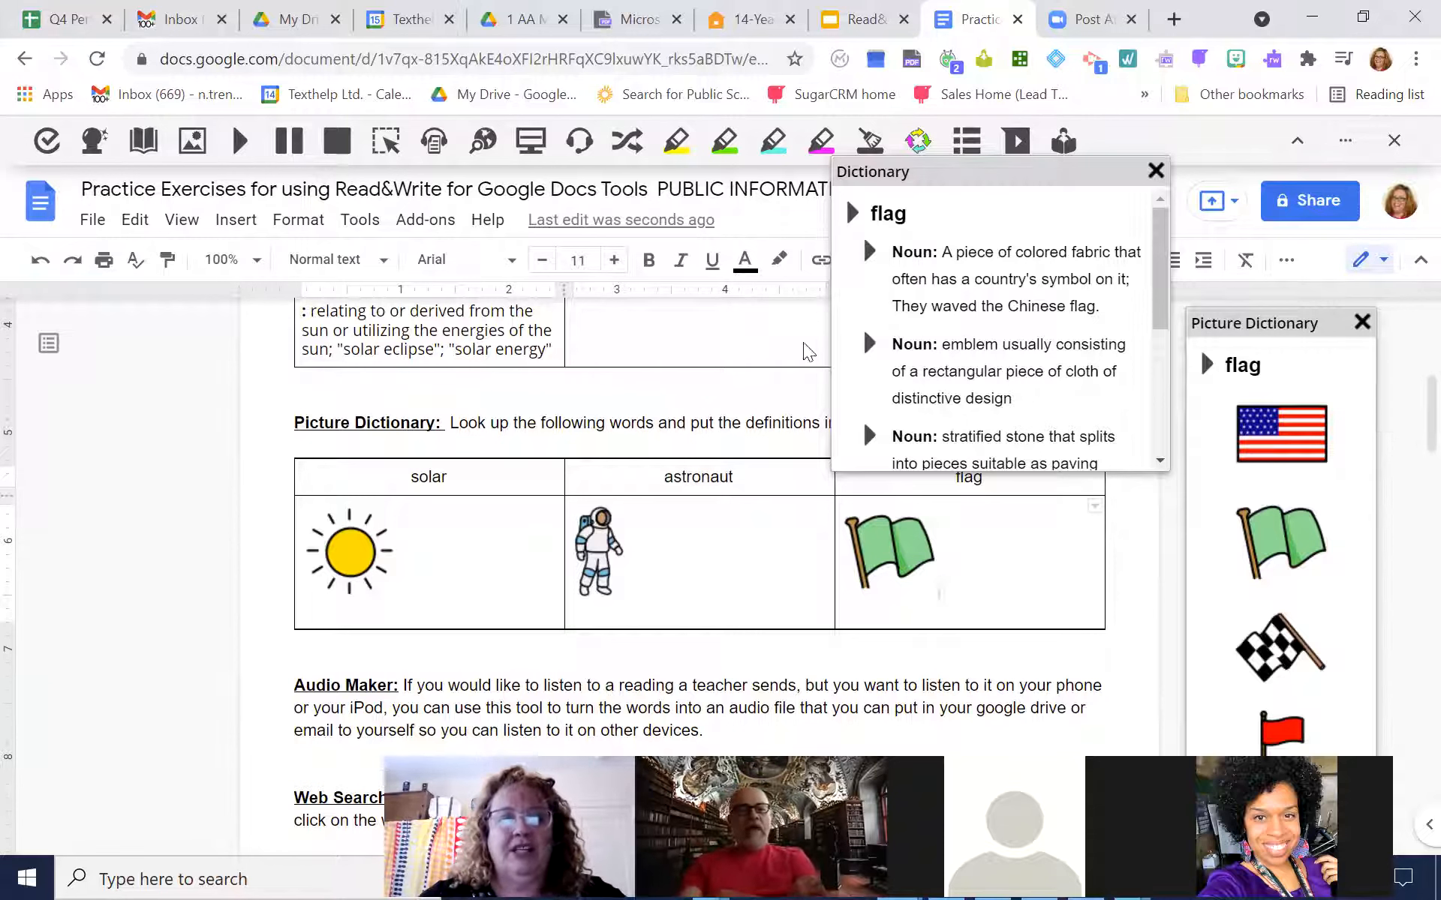
# Insert three blank lines between the Picture Dictionary table and the Audio Maker paragraph, ready for text on an upper line
pyautogui.click(300, 649)
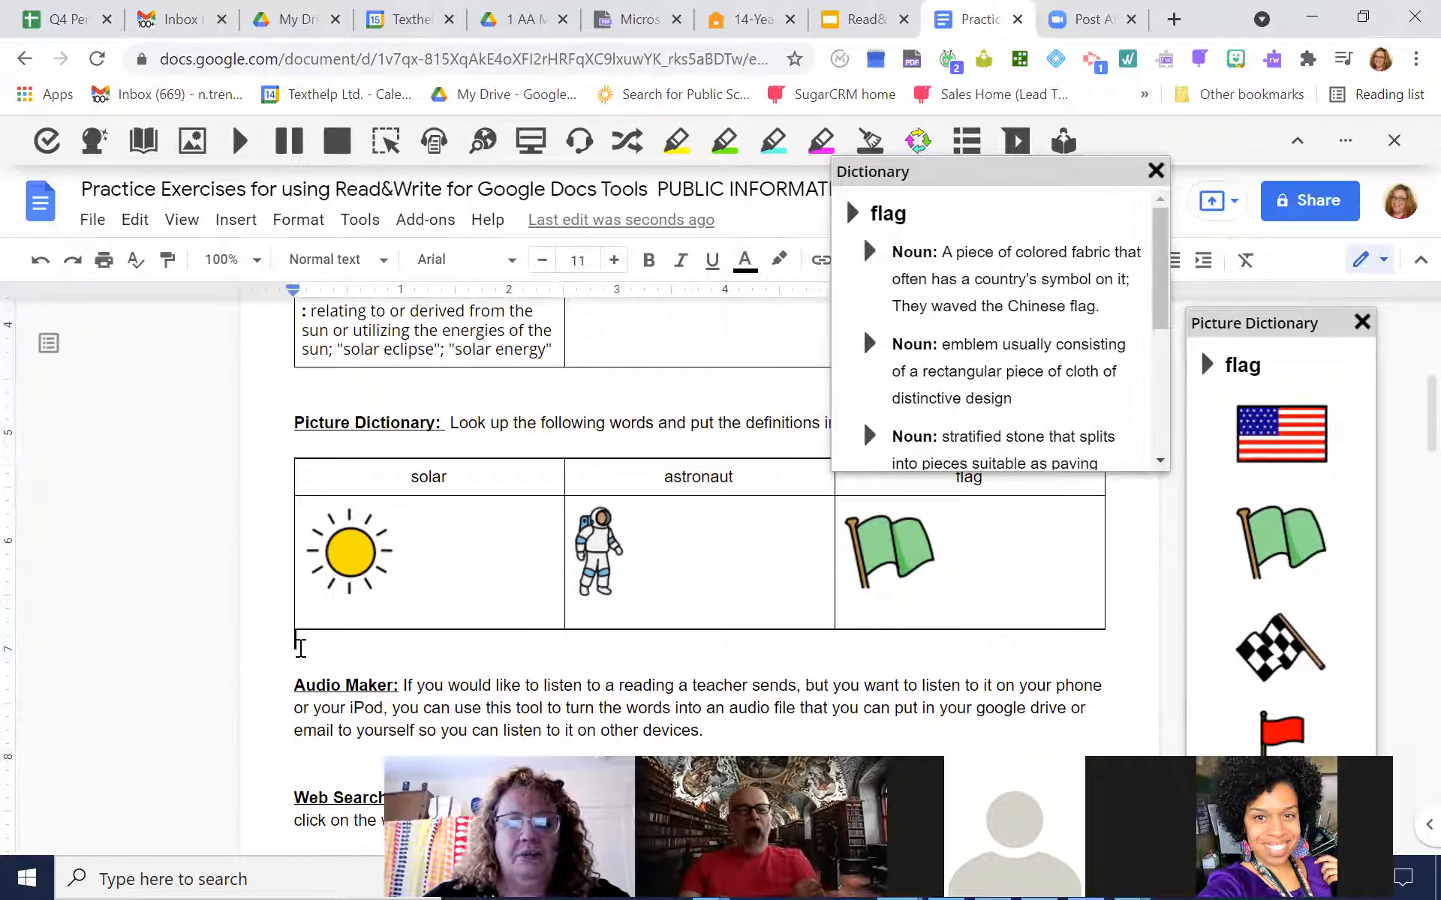
pyautogui.press('Return')
pyautogui.press('Return')
pyautogui.press('Return')
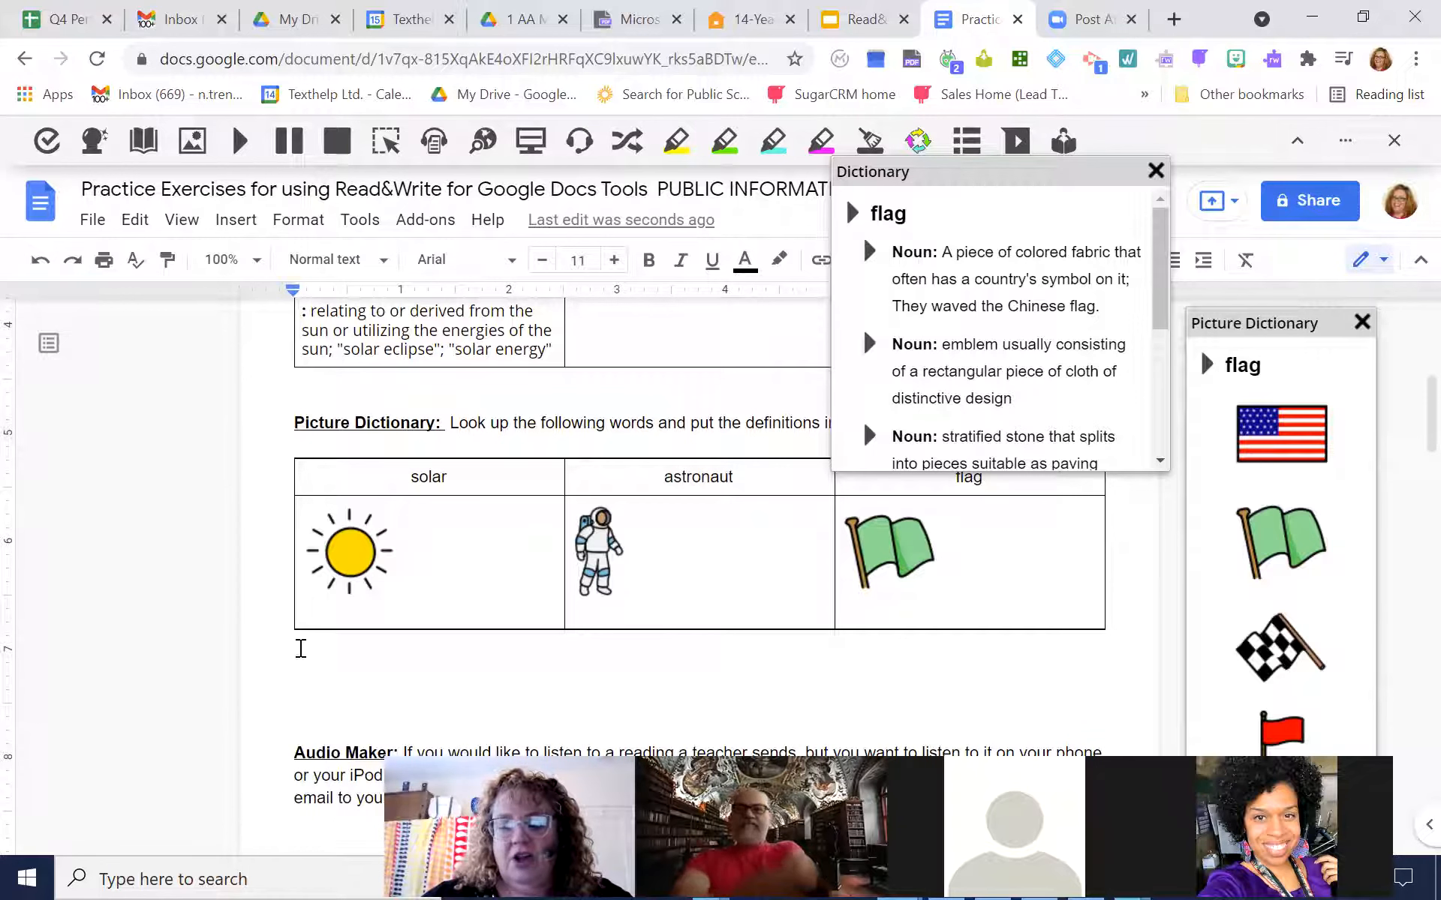
pyautogui.press('Up')
pyautogui.press('Up')
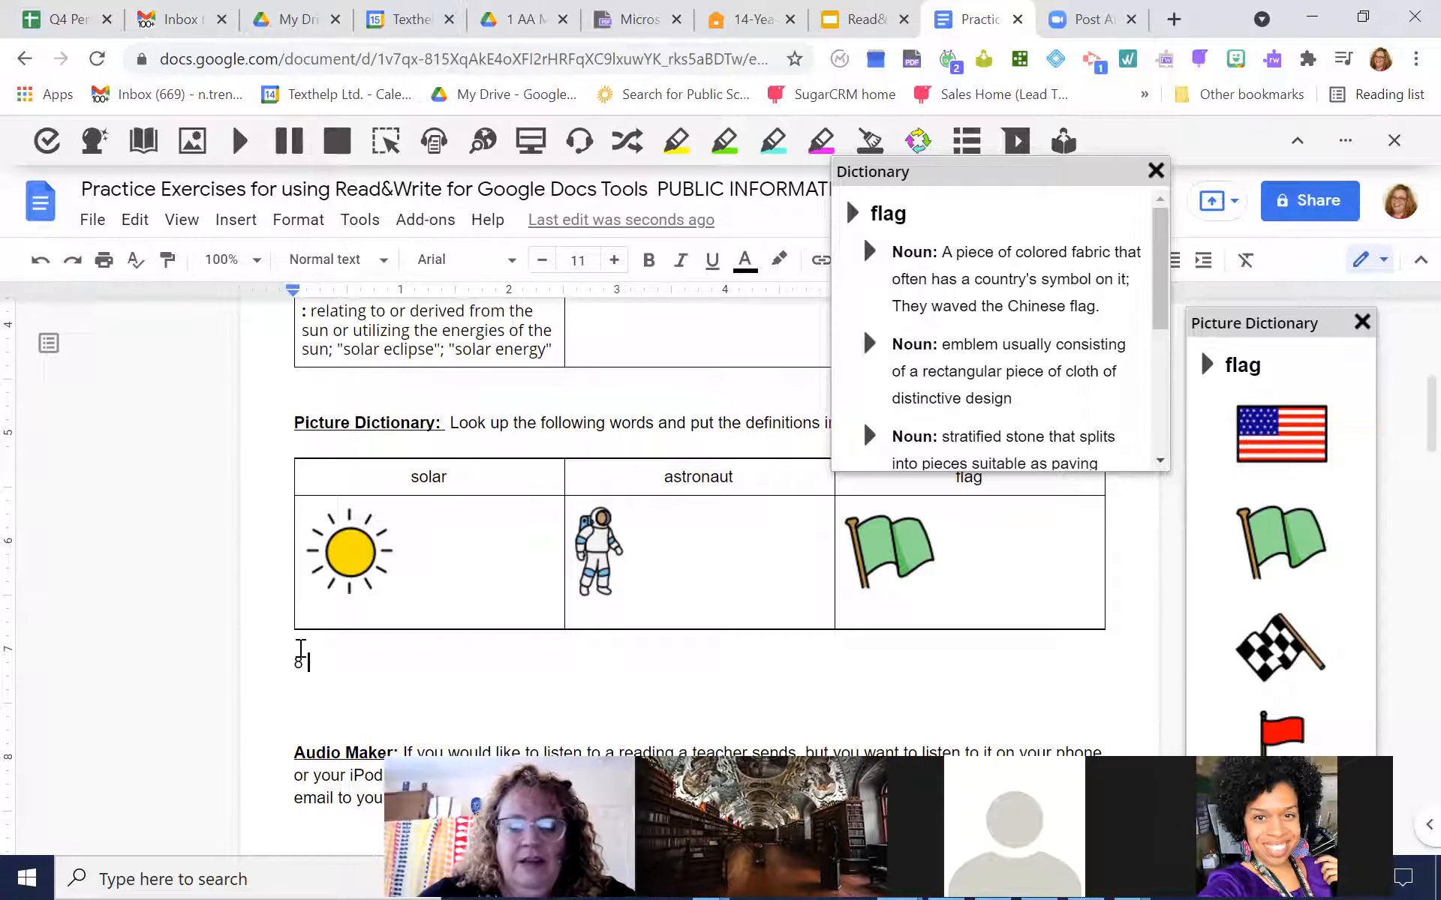
# Write a schedule below the Picture Dictionary table, one entry per line: 8 alarm, 8:15 tooth brush, 8;30 Shower, 8:50 breakfast, 9:20 Bus
pyautogui.write('arem')
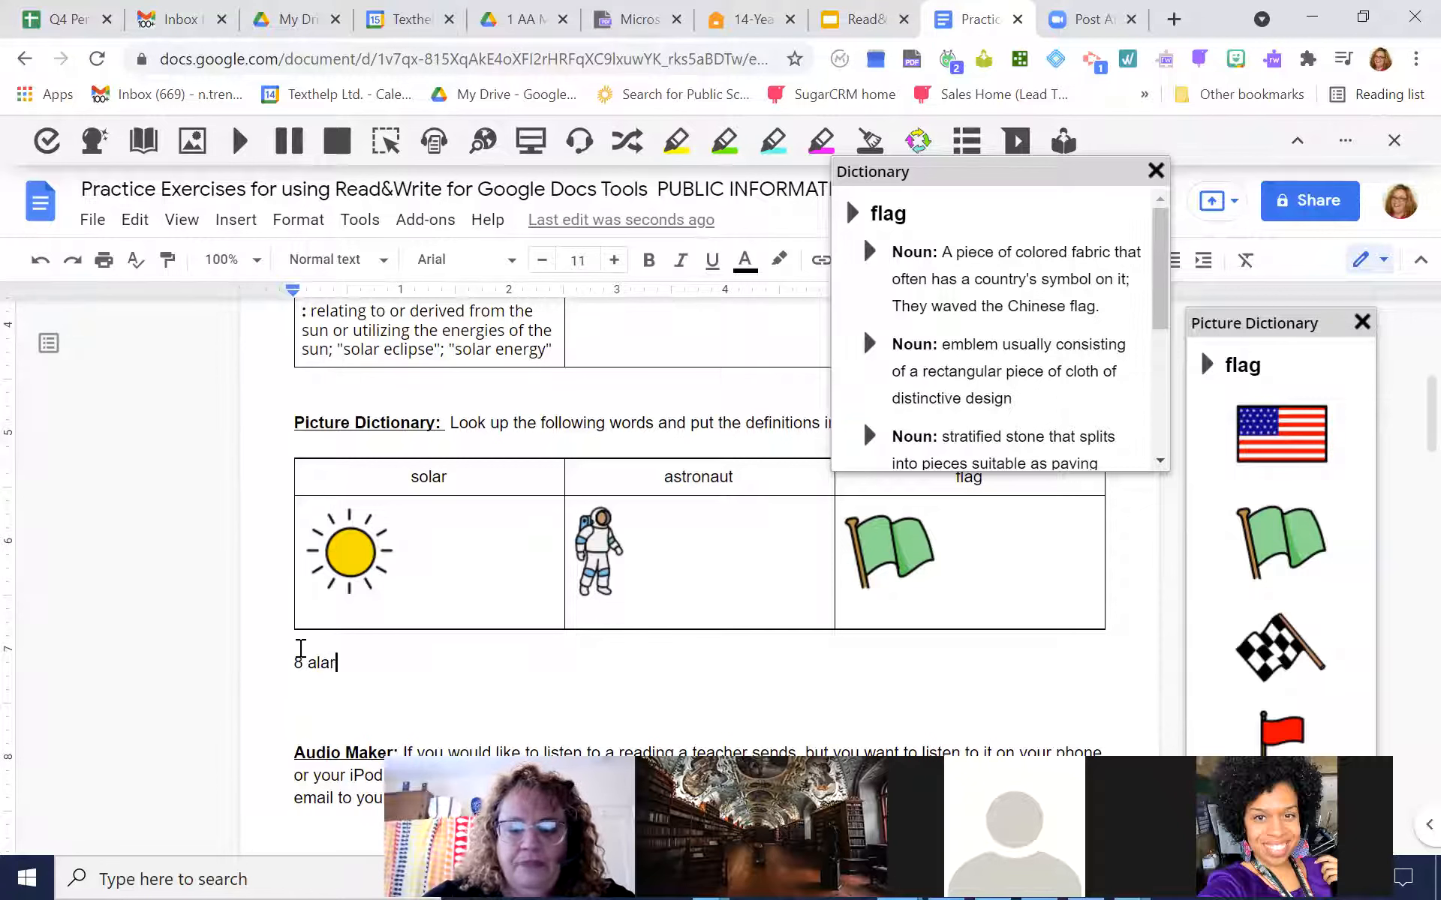
pyautogui.press('Return')
pyautogui.write('8;1')
pyautogui.press('BackSpace')
pyautogui.press('BackSpace')
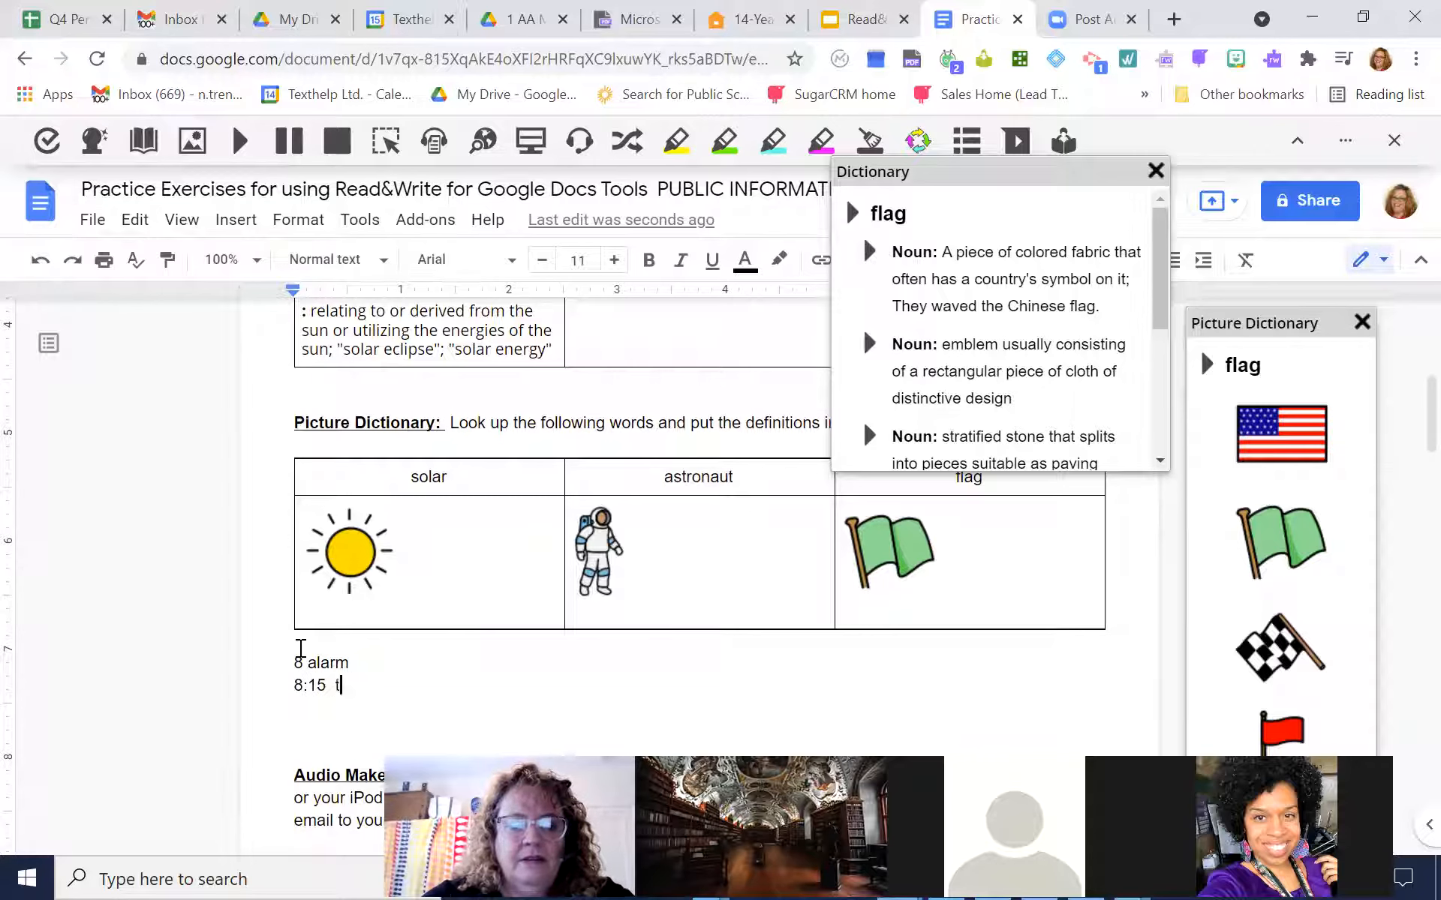
pyautogui.write(':15  tooth brush')
pyautogui.press('Return')
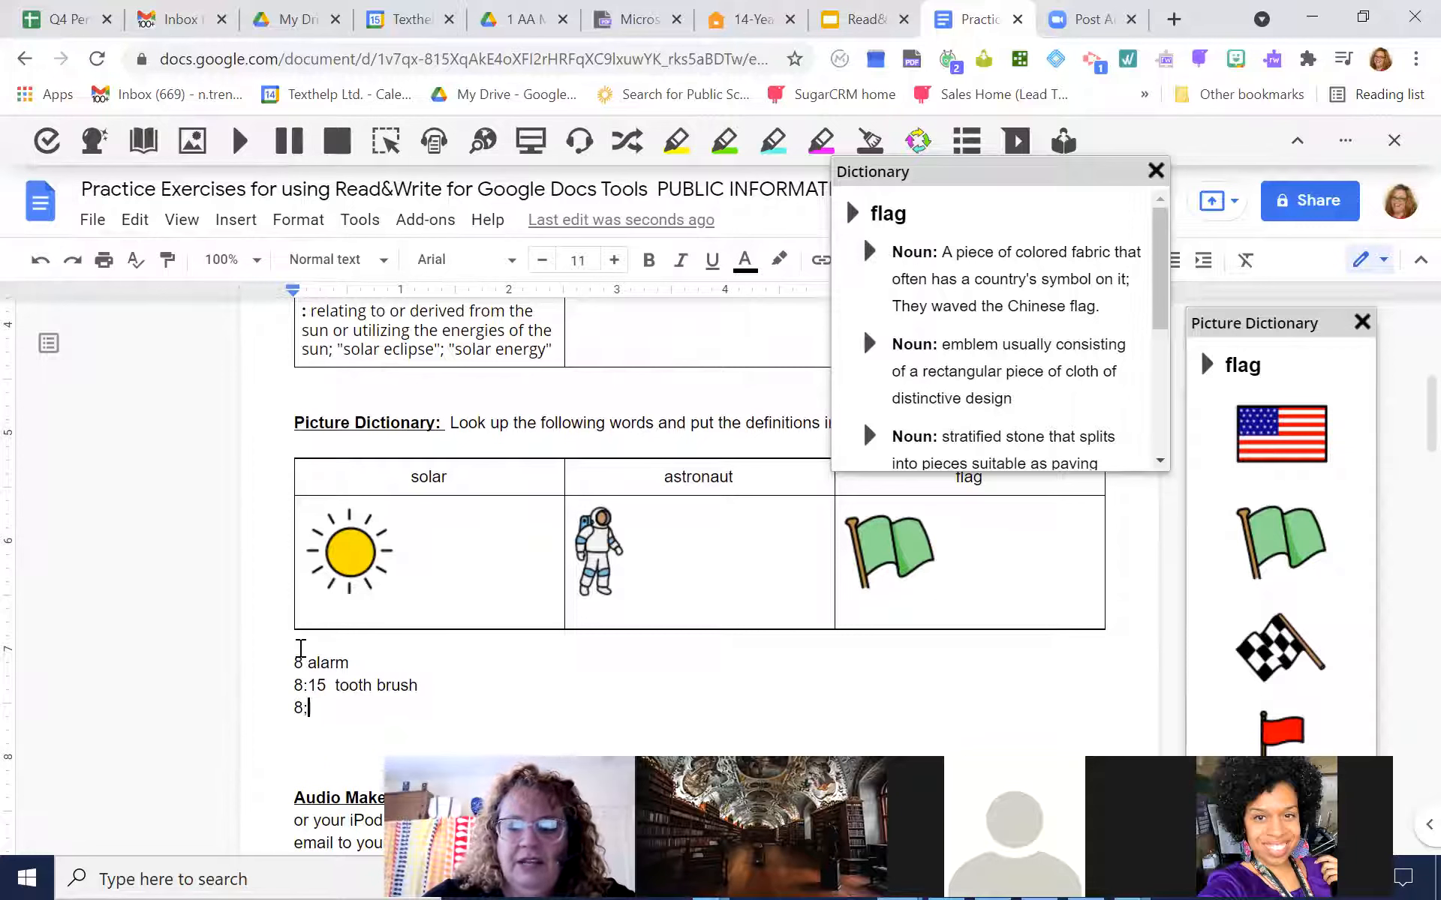
pyautogui.write('8;30  Show')
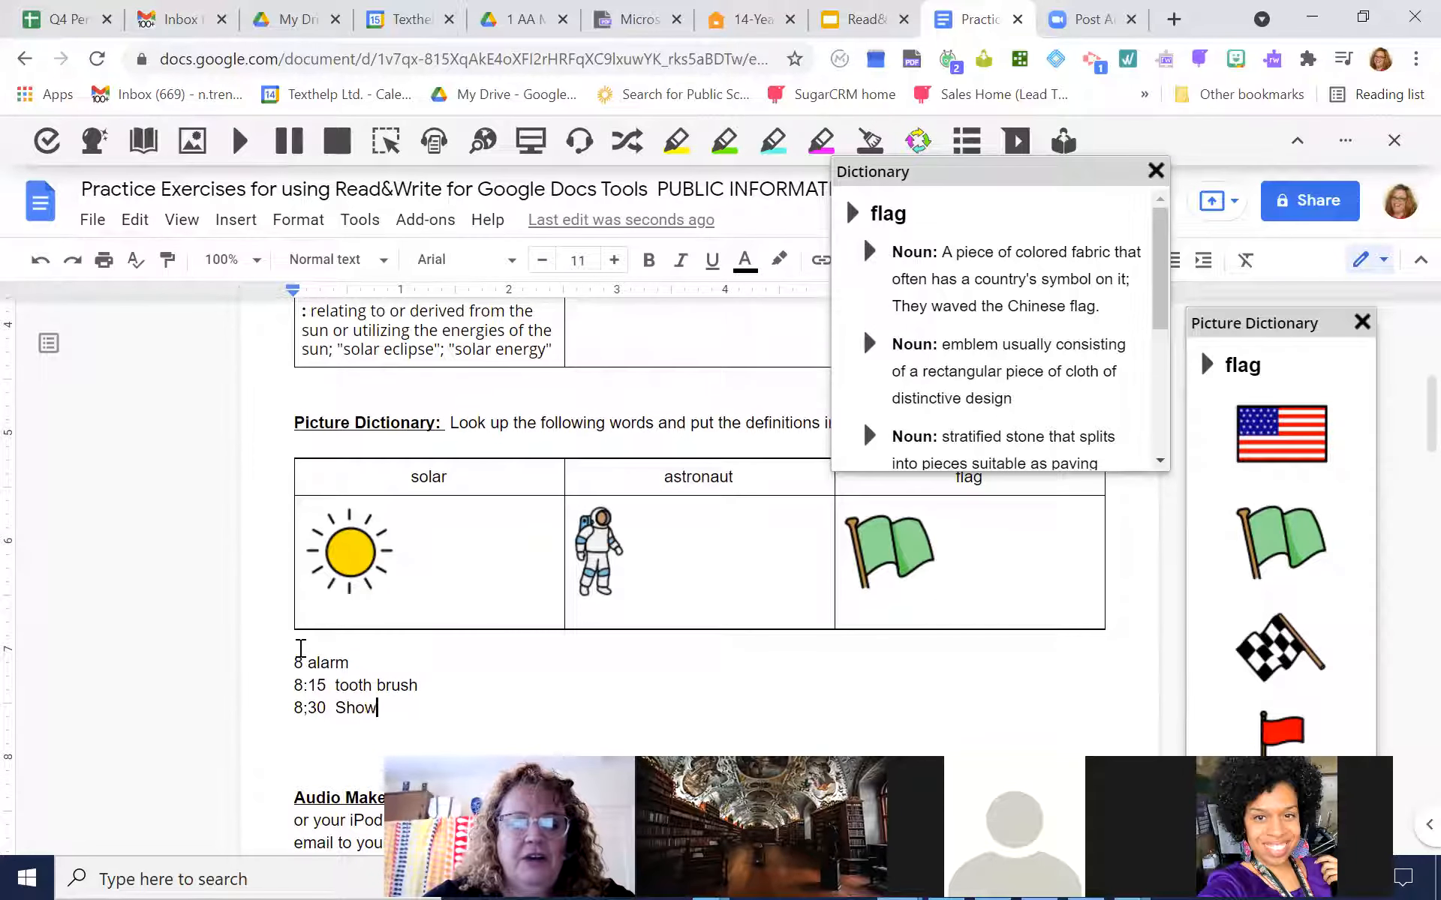
pyautogui.press('Return')
pyautogui.write('8:50  breakfast')
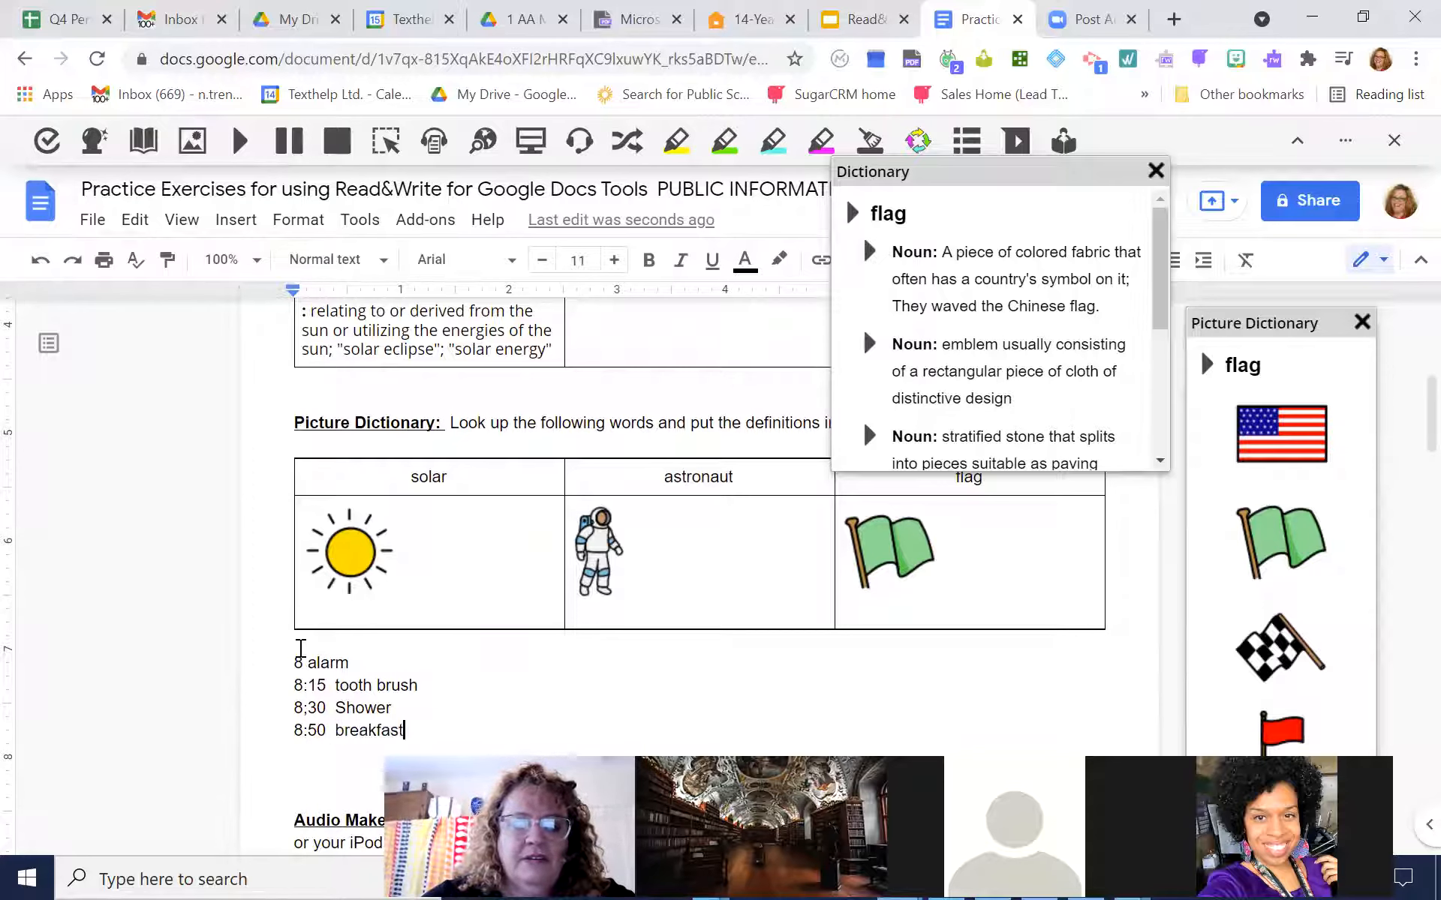
pyautogui.press('Return')
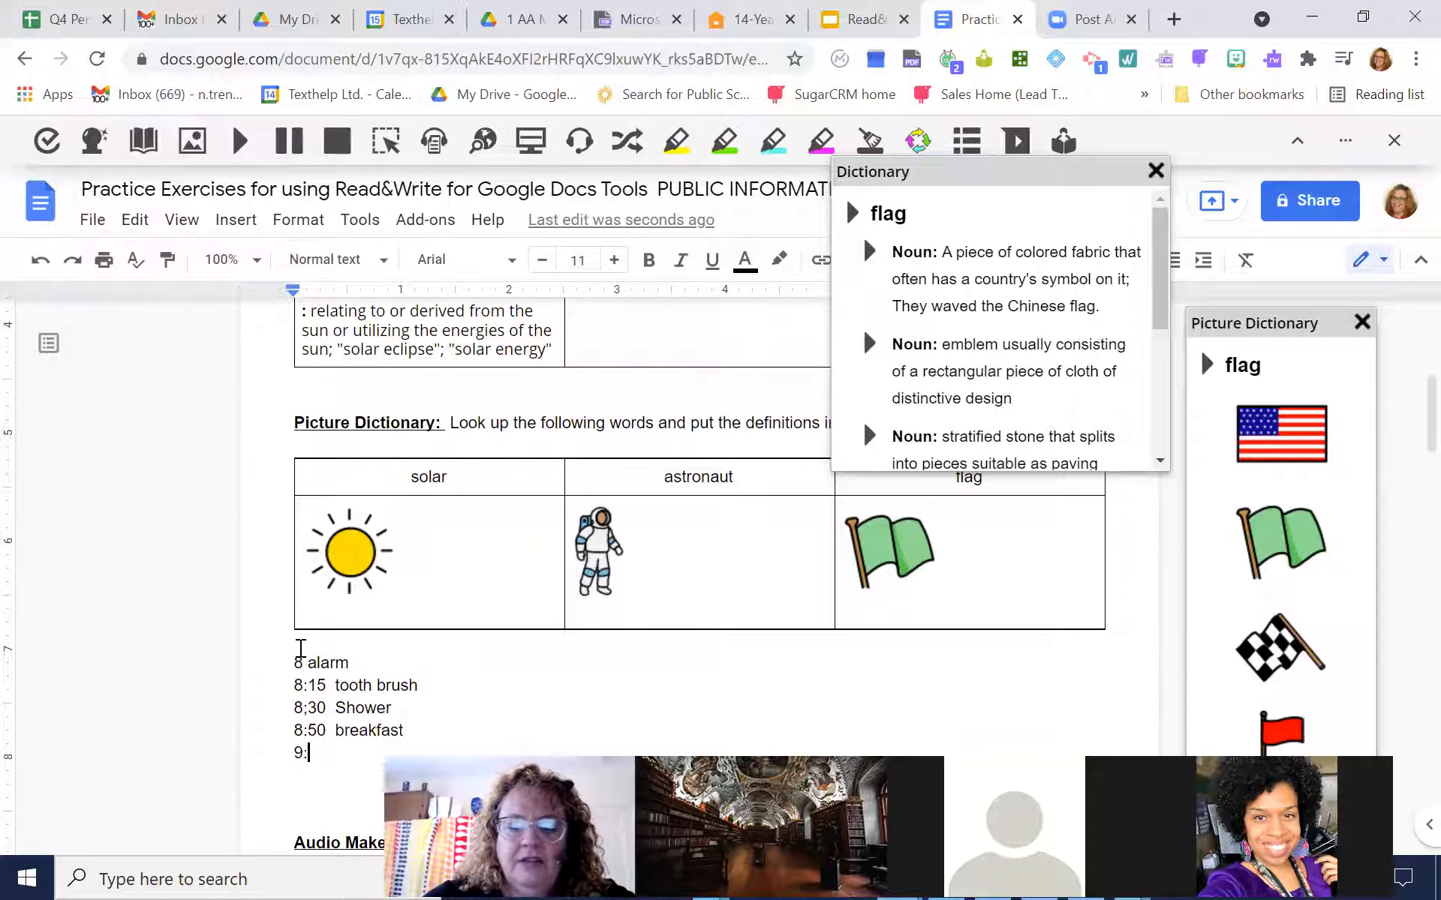
pyautogui.write('9:20  Bus')
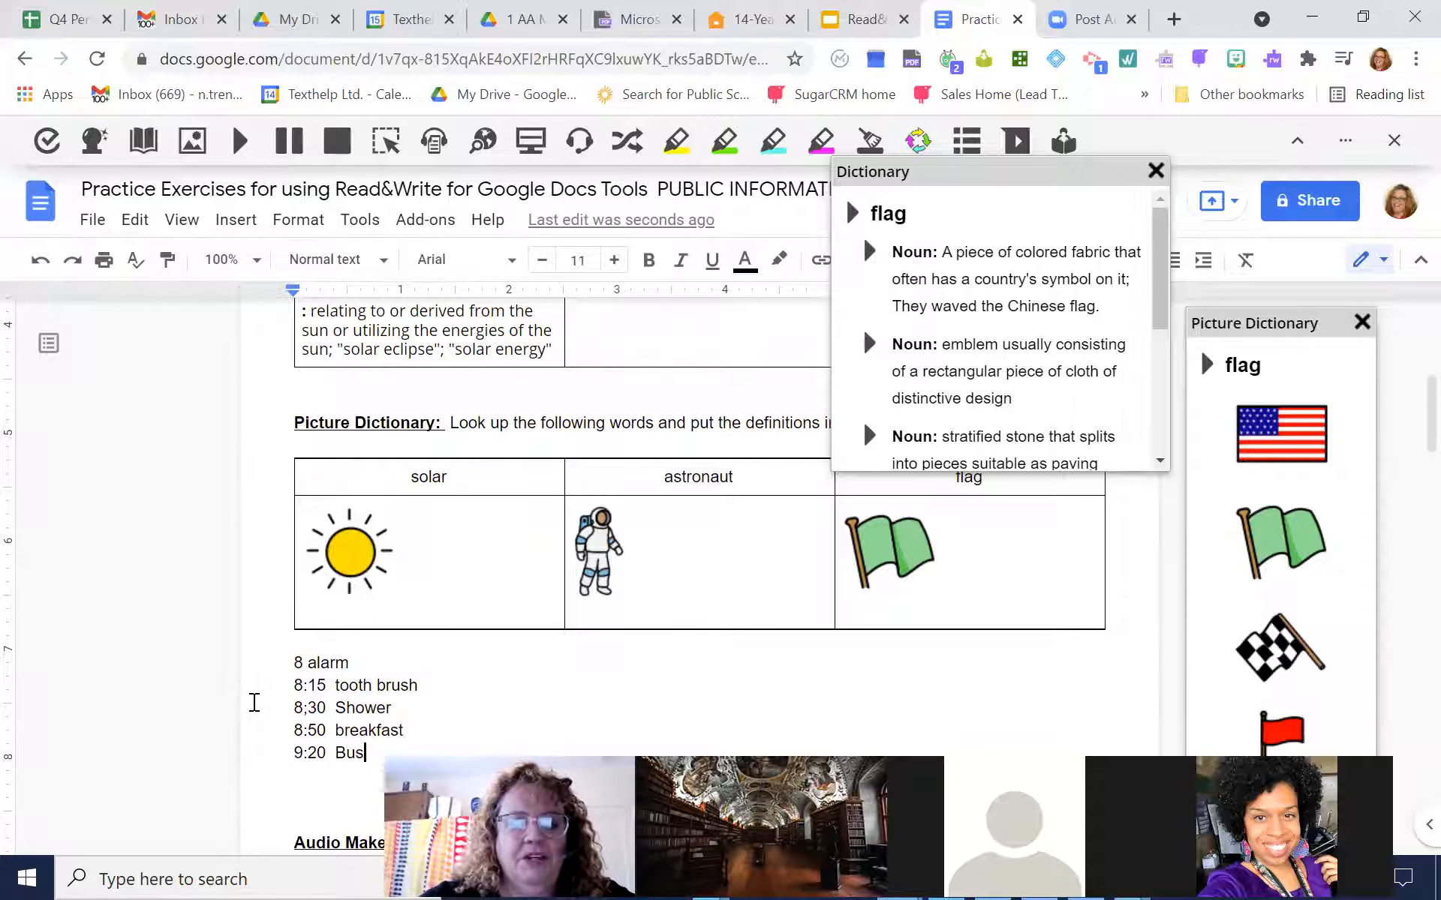
# Look up "Bus" from the schedule and place the blue bus image beside the "9:20 Bus" line
pyautogui.hotkey('ctrl', 'shift', 'Left')
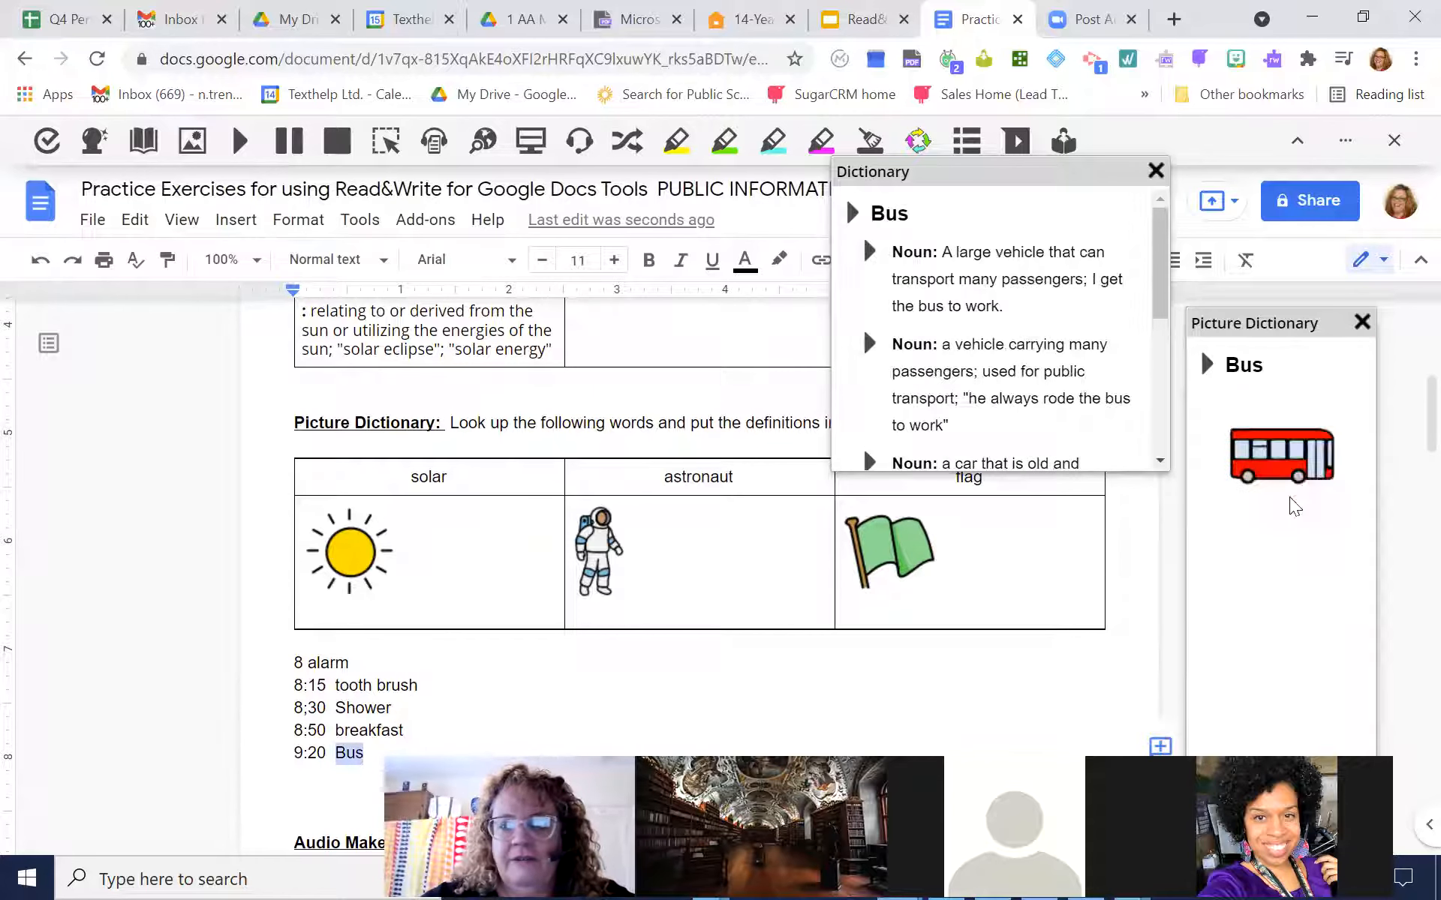
pyautogui.moveTo(1285, 428); pyautogui.dragTo(460, 743)
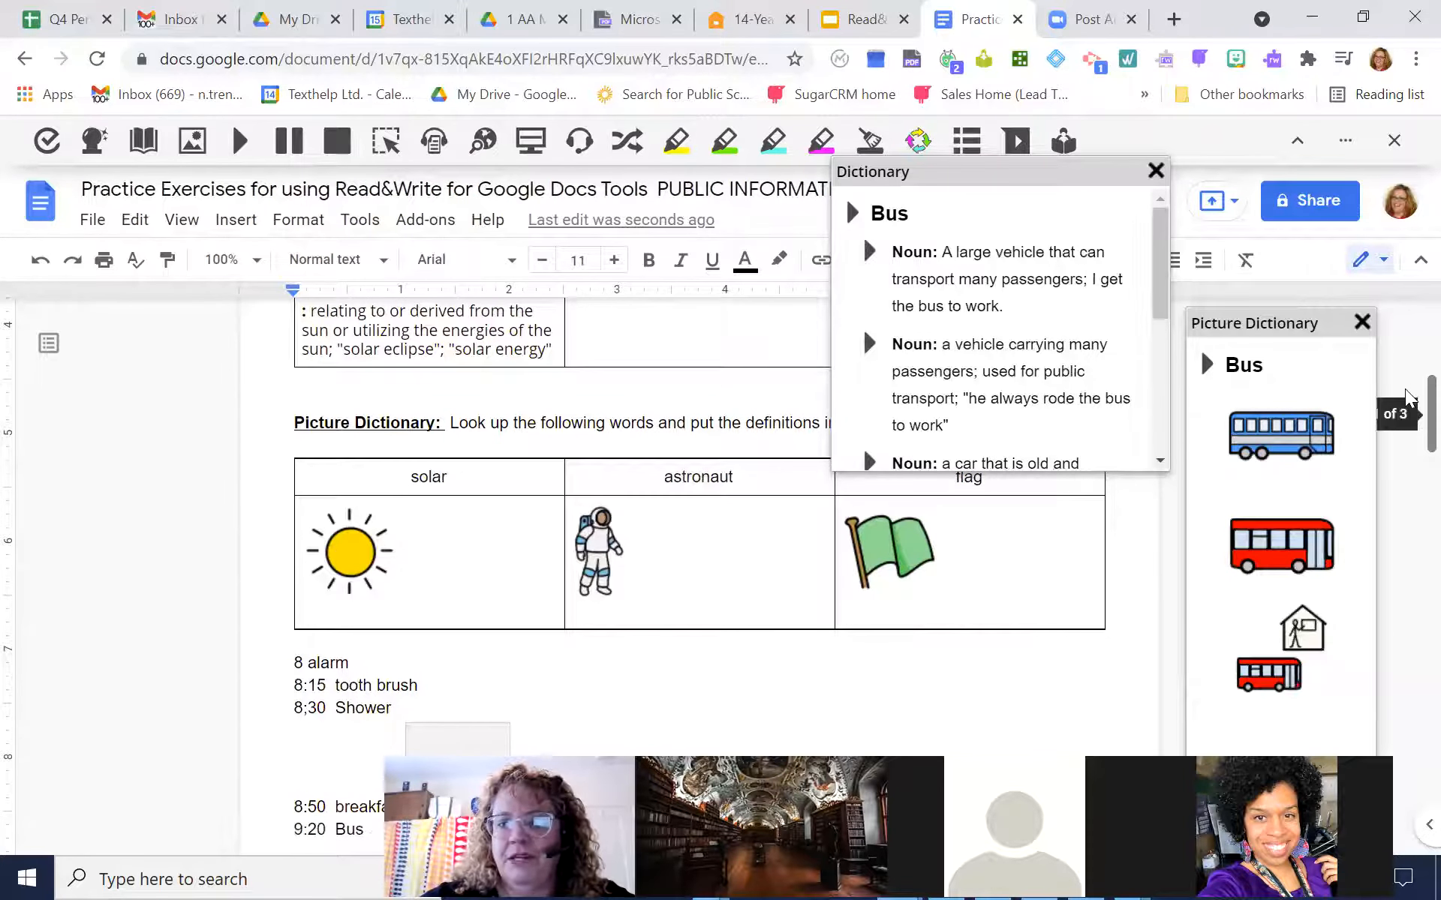
pyautogui.scroll(-3, 697, 475)
pyautogui.moveTo(470, 538); pyautogui.dragTo(451, 621)
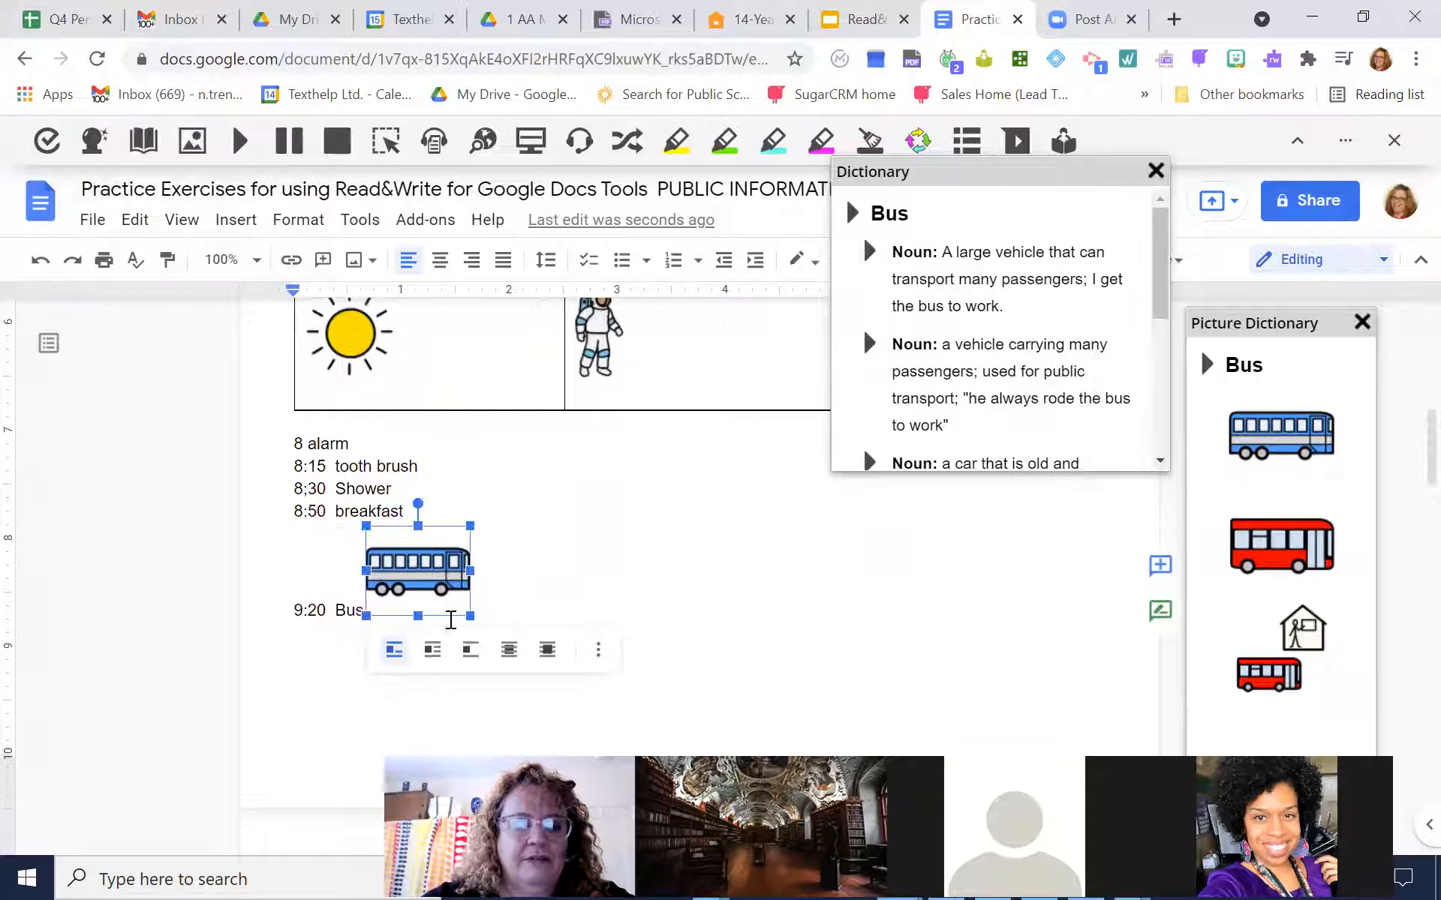
pyautogui.rightClick(435, 568)
# Look up "9:20" and "Shower" from the schedule, and insert the image of a person showering above the first schedule line
pyautogui.click(309, 608)
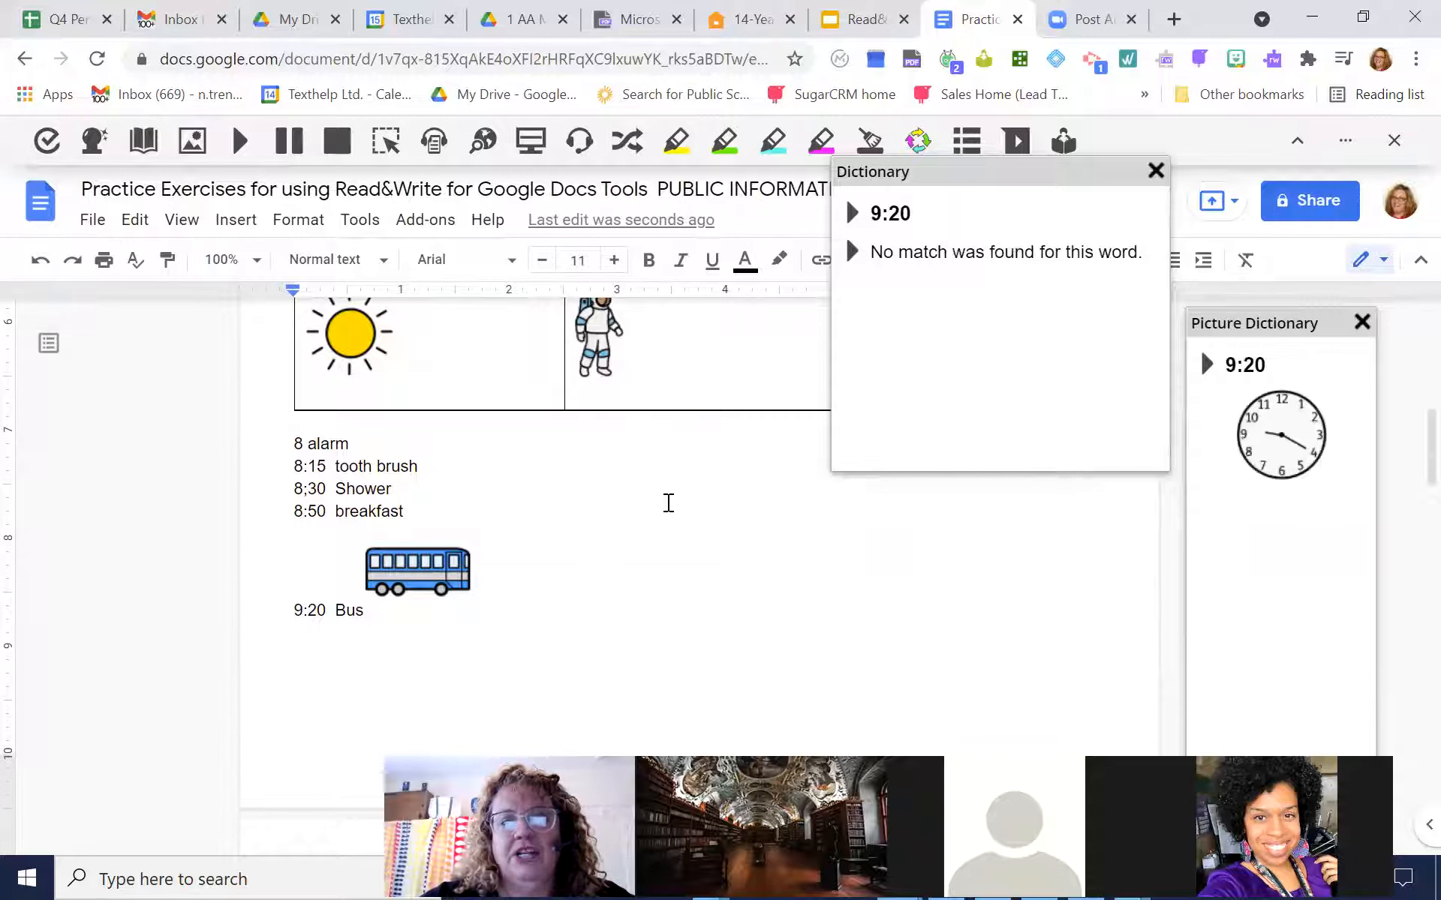
pyautogui.doubleClick(366, 489)
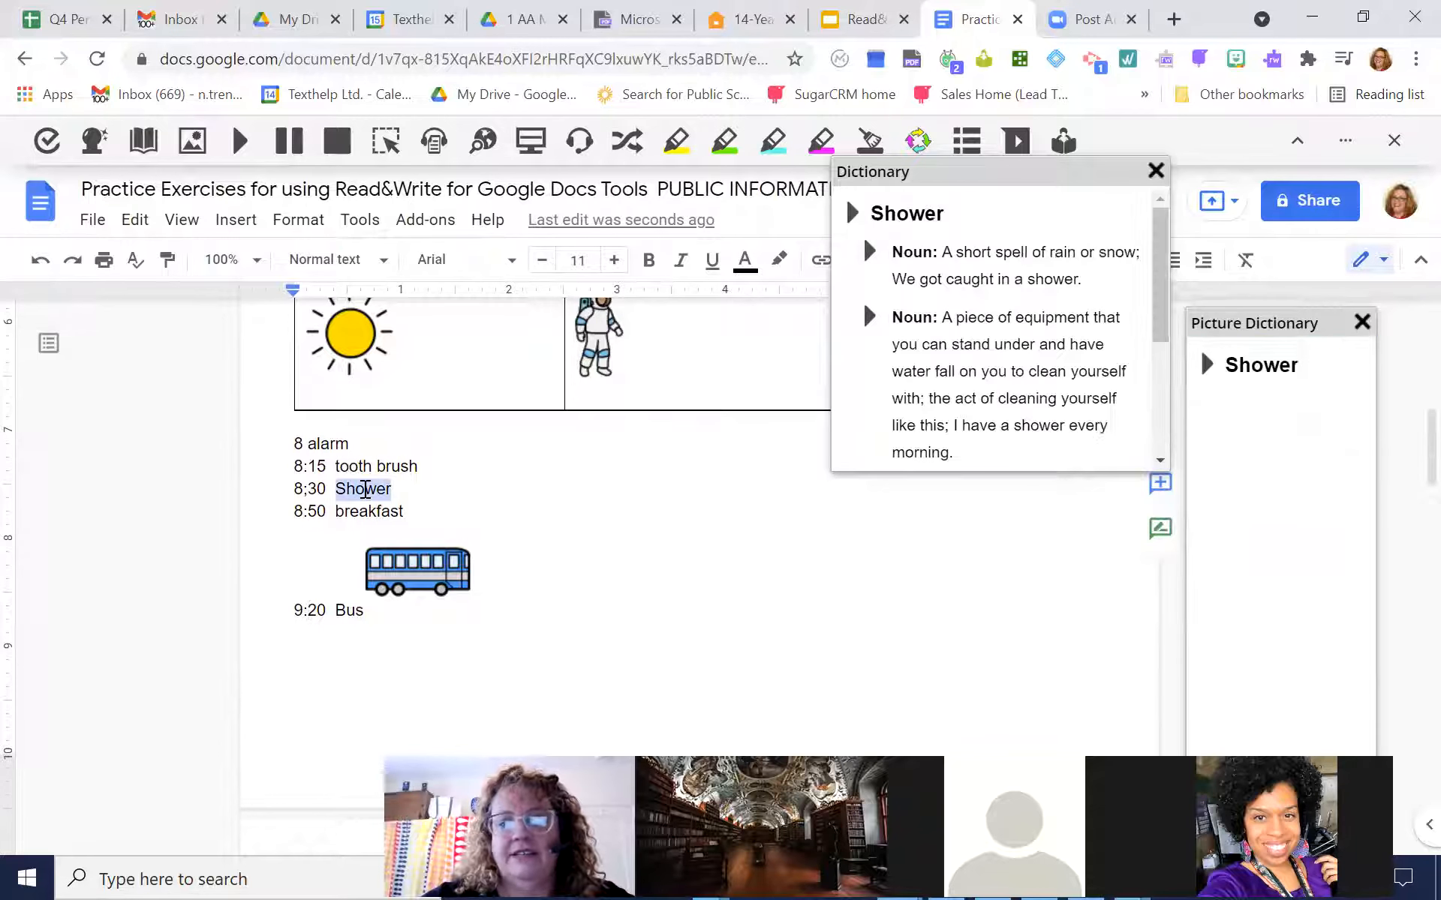
pyautogui.moveTo(1280, 624); pyautogui.dragTo(409, 521)
pyautogui.scroll(1, 488, 416)
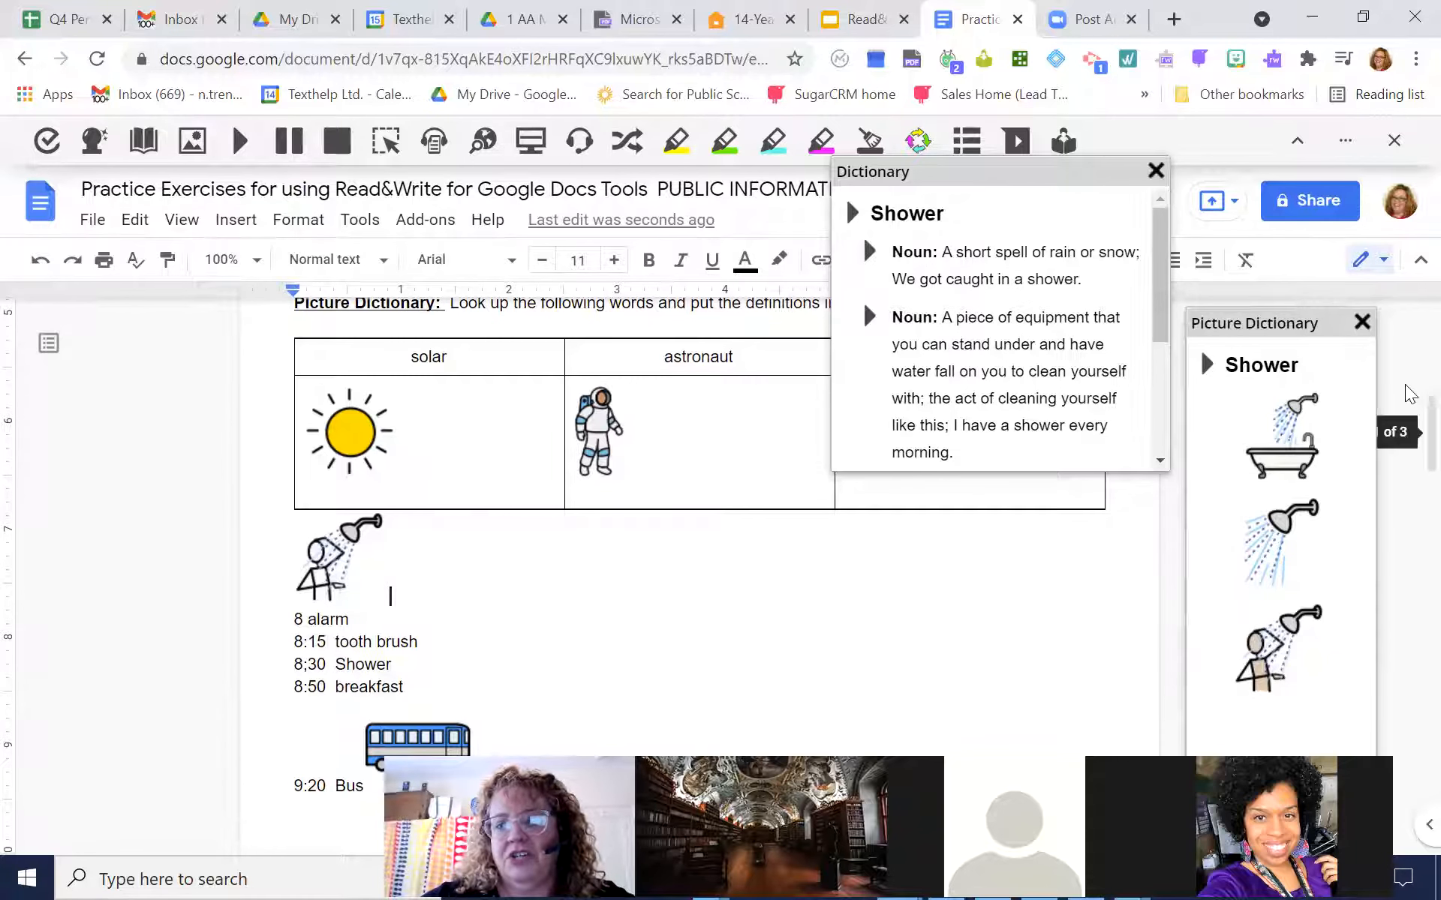
# Convert the Audio Maker paragraph's text, without its heading, to speech with Audio Maker and save it as the MP3 AudioMaker (6) in Downloads
pyautogui.scroll(-7, 1408, 411)
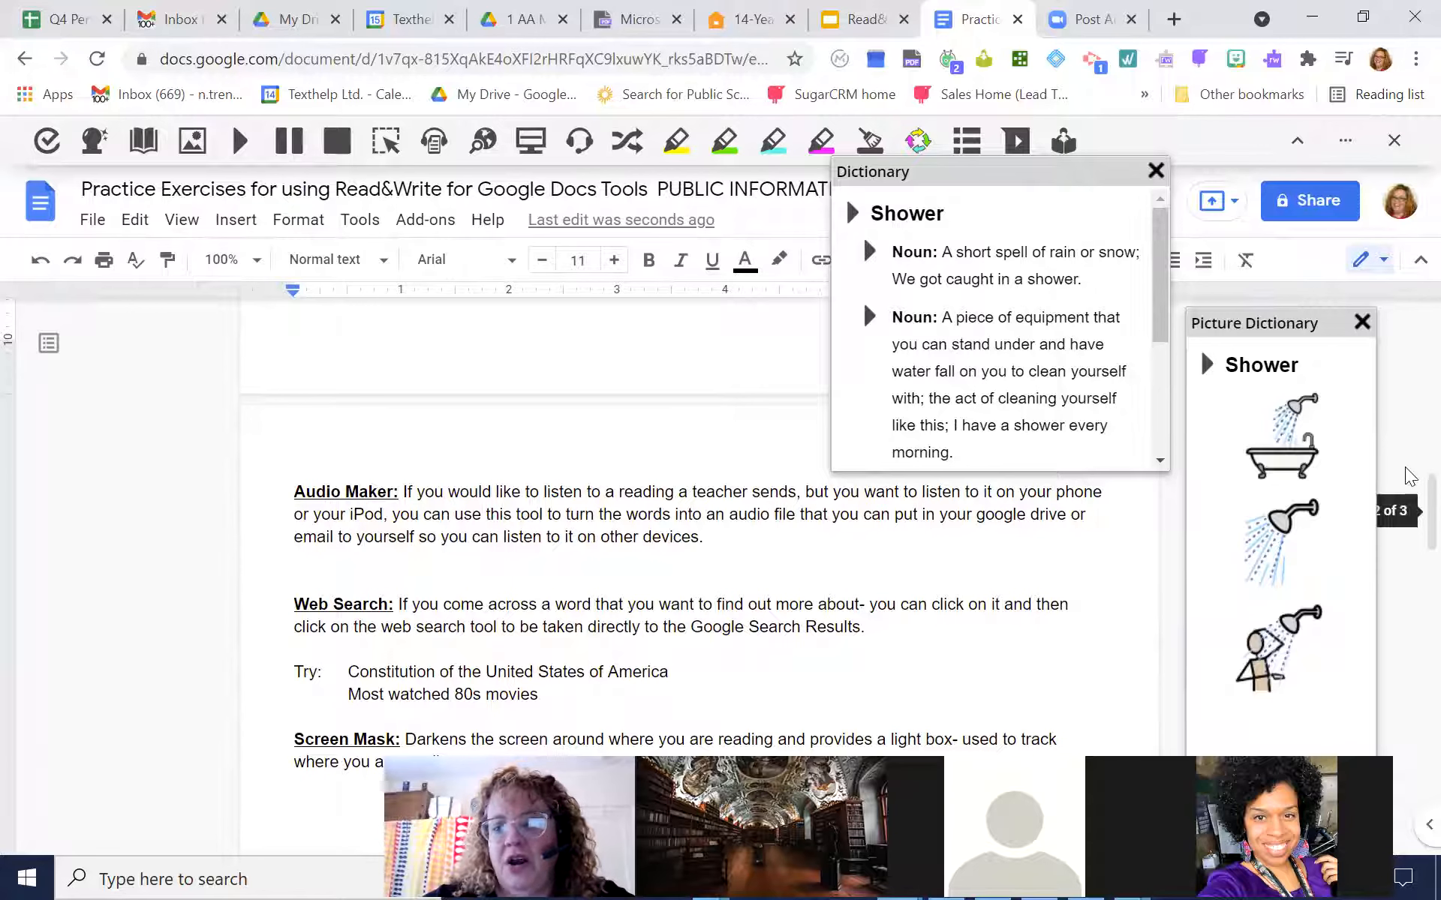
pyautogui.scroll(-3, 1409, 487)
pyautogui.scroll(6, 1409, 487)
pyautogui.scroll(-4, 1409, 488)
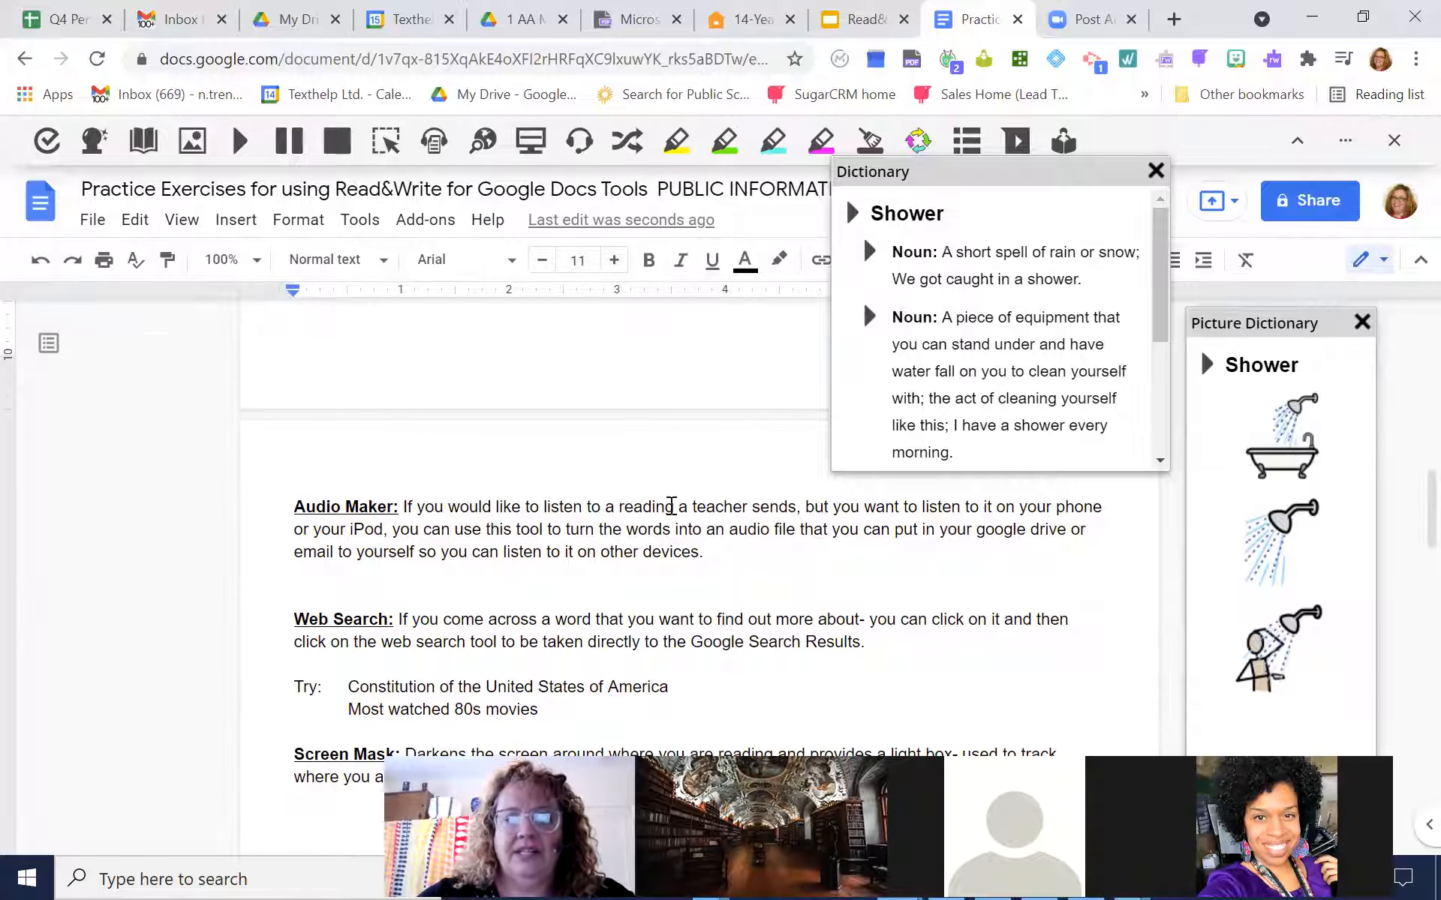
pyautogui.moveTo(722, 560); pyautogui.dragTo(402, 507)
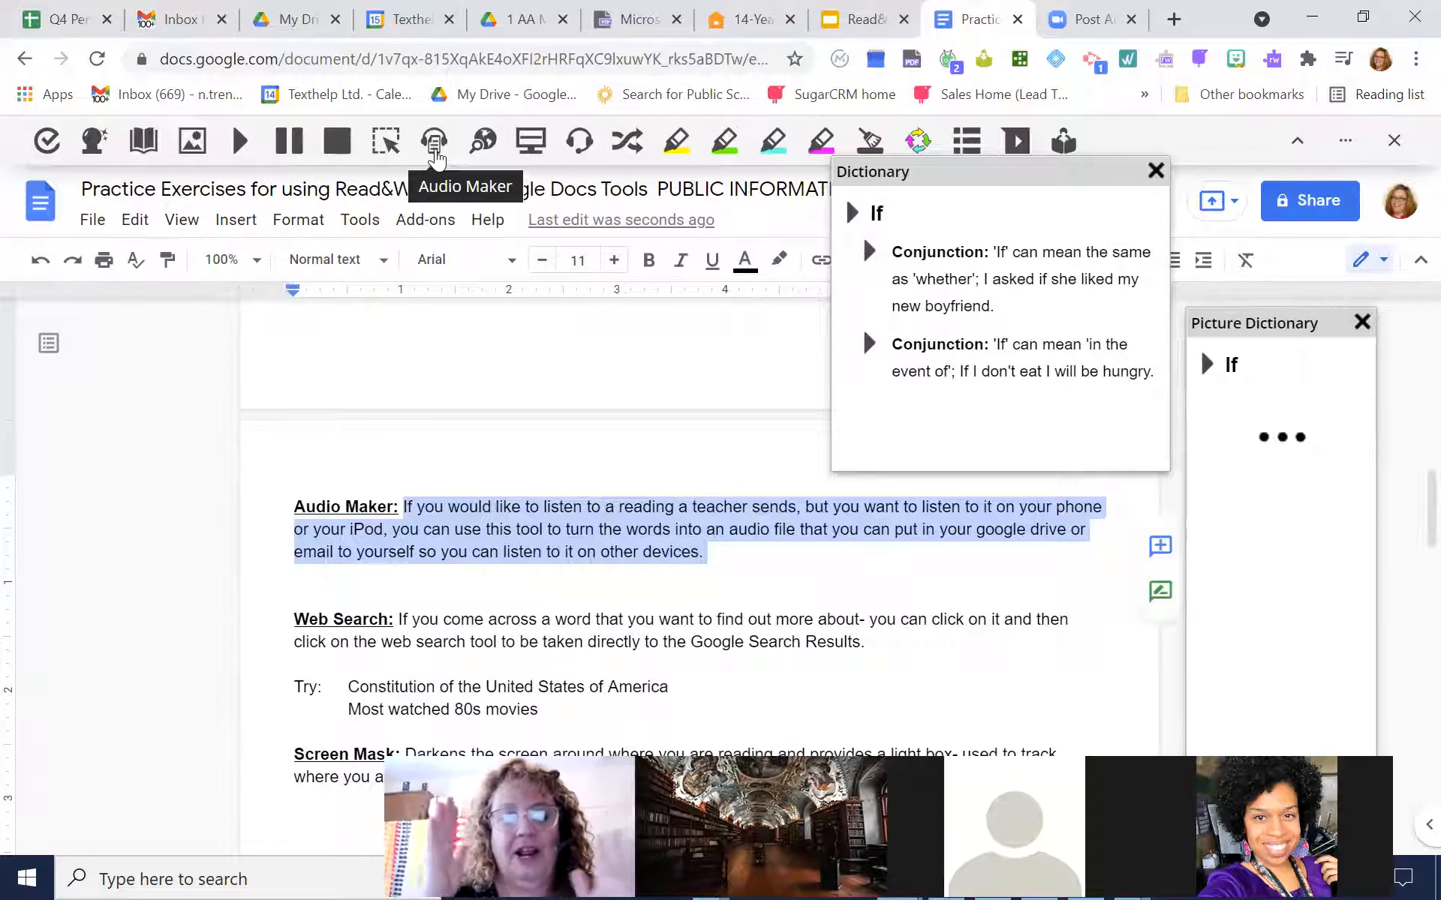
pyautogui.click(434, 150)
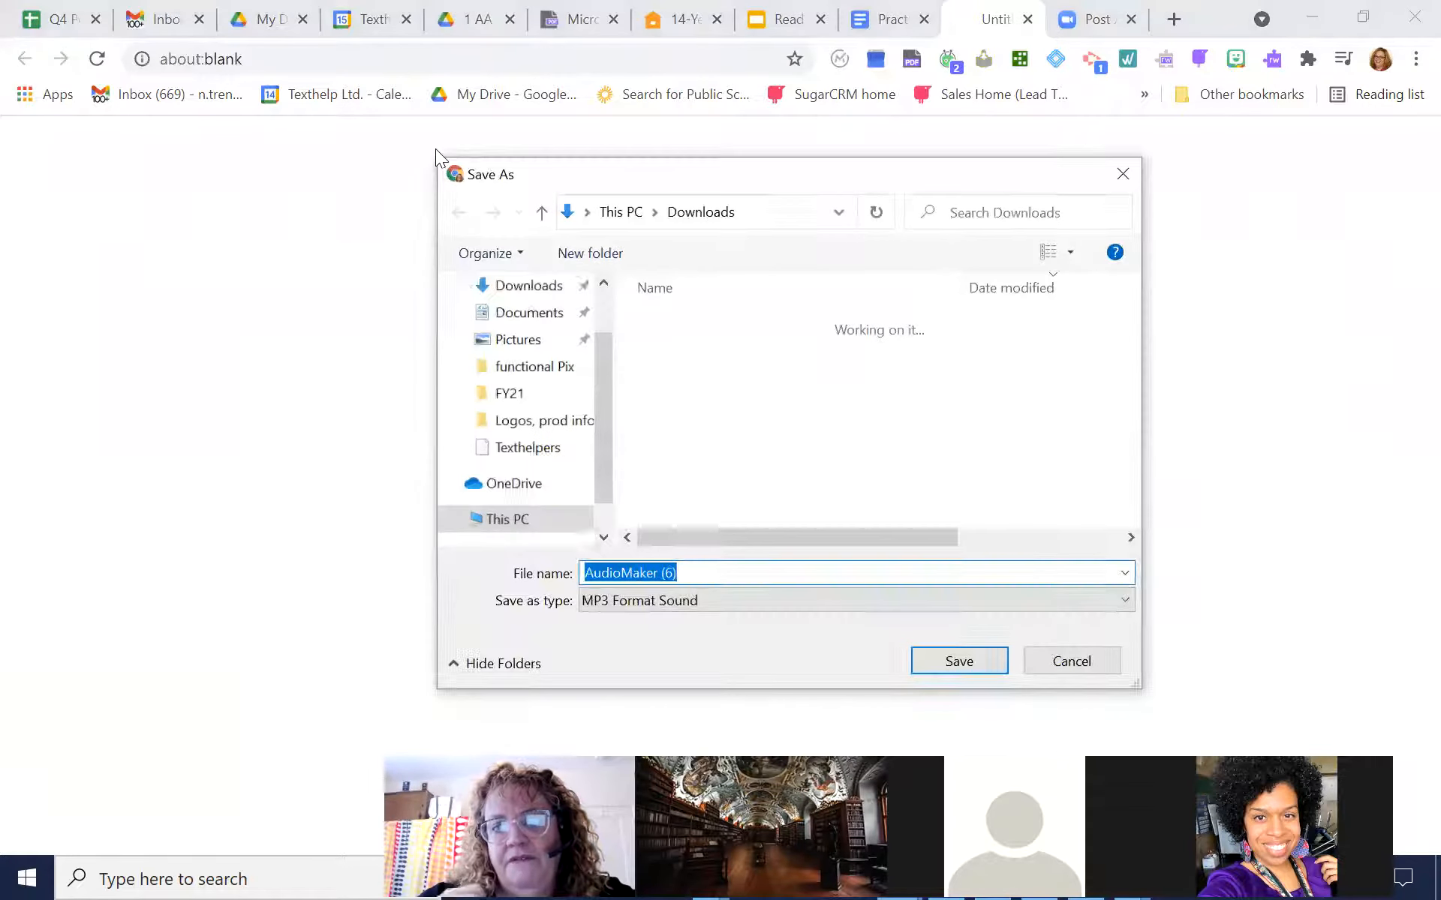
pyautogui.click(963, 660)
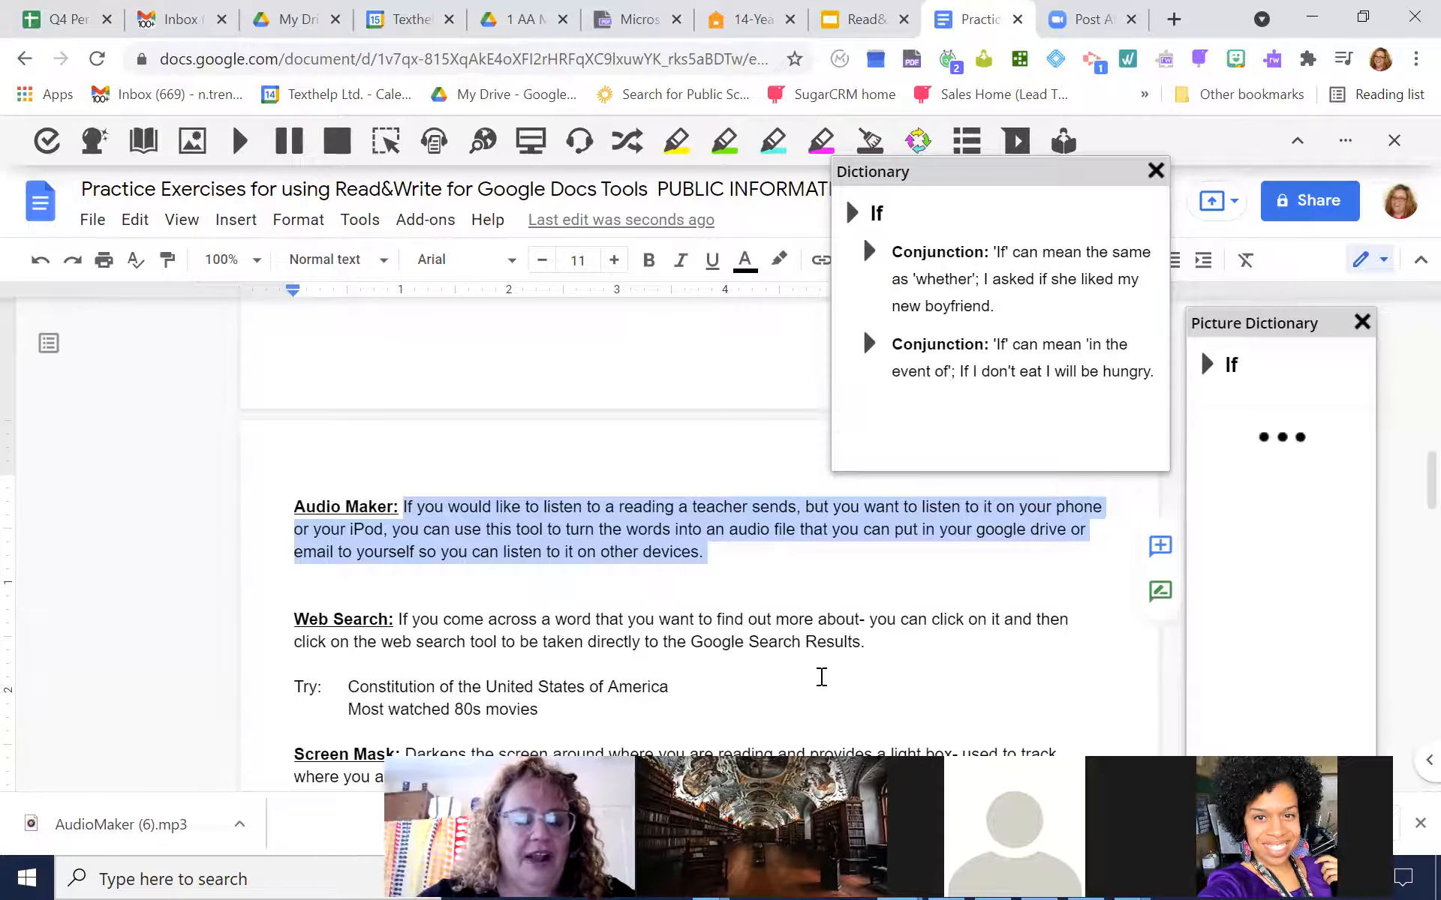
# Try to open the downloaded AudioMaker (6).mp3 for playback and dismiss the message
pyautogui.click(153, 827)
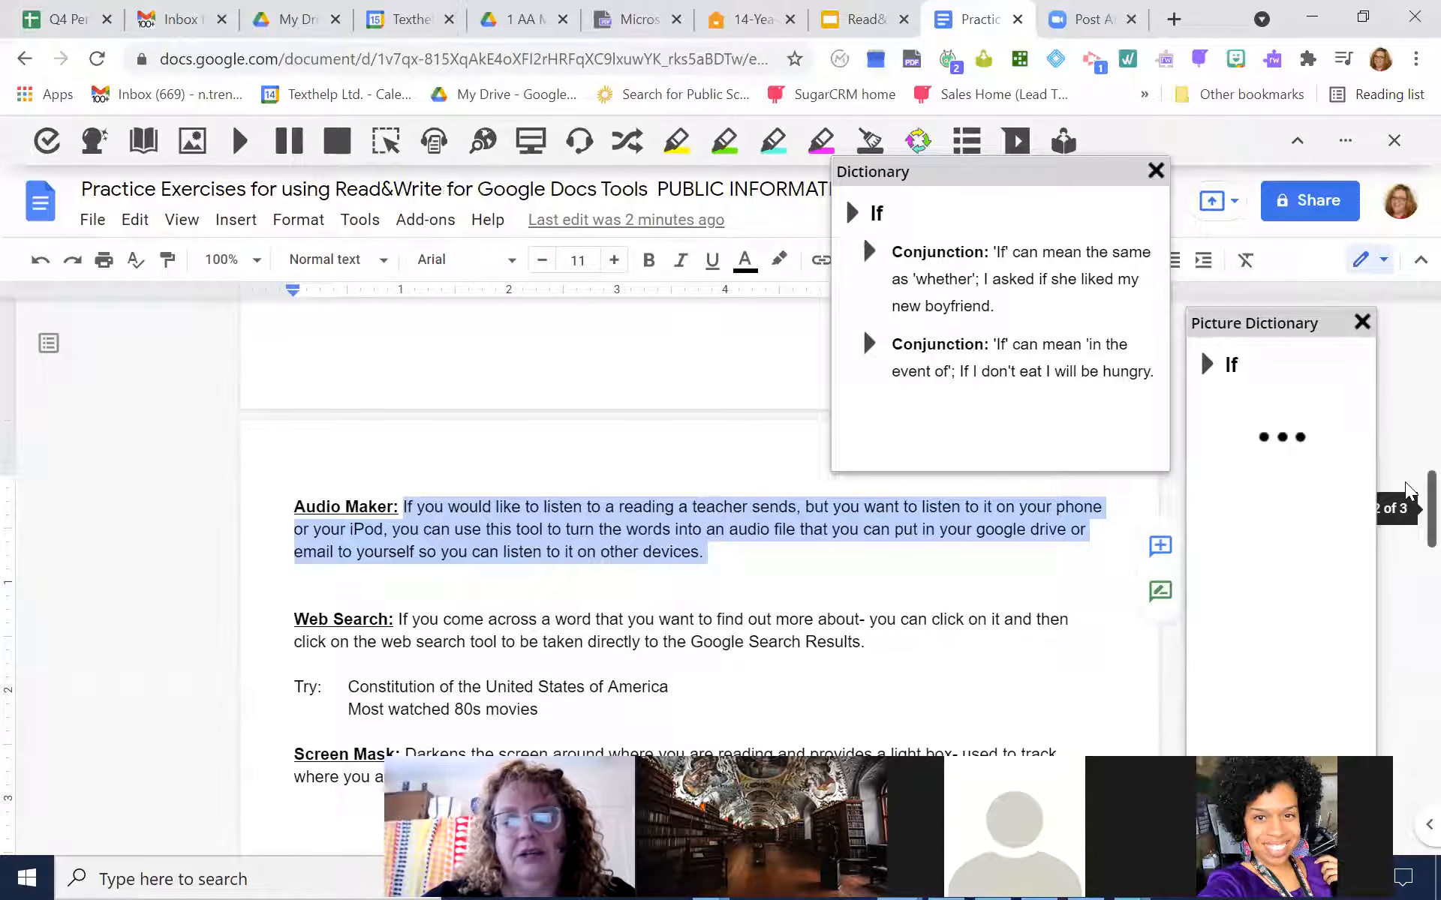
pyautogui.moveTo(1405, 483); pyautogui.dragTo(1406, 500)
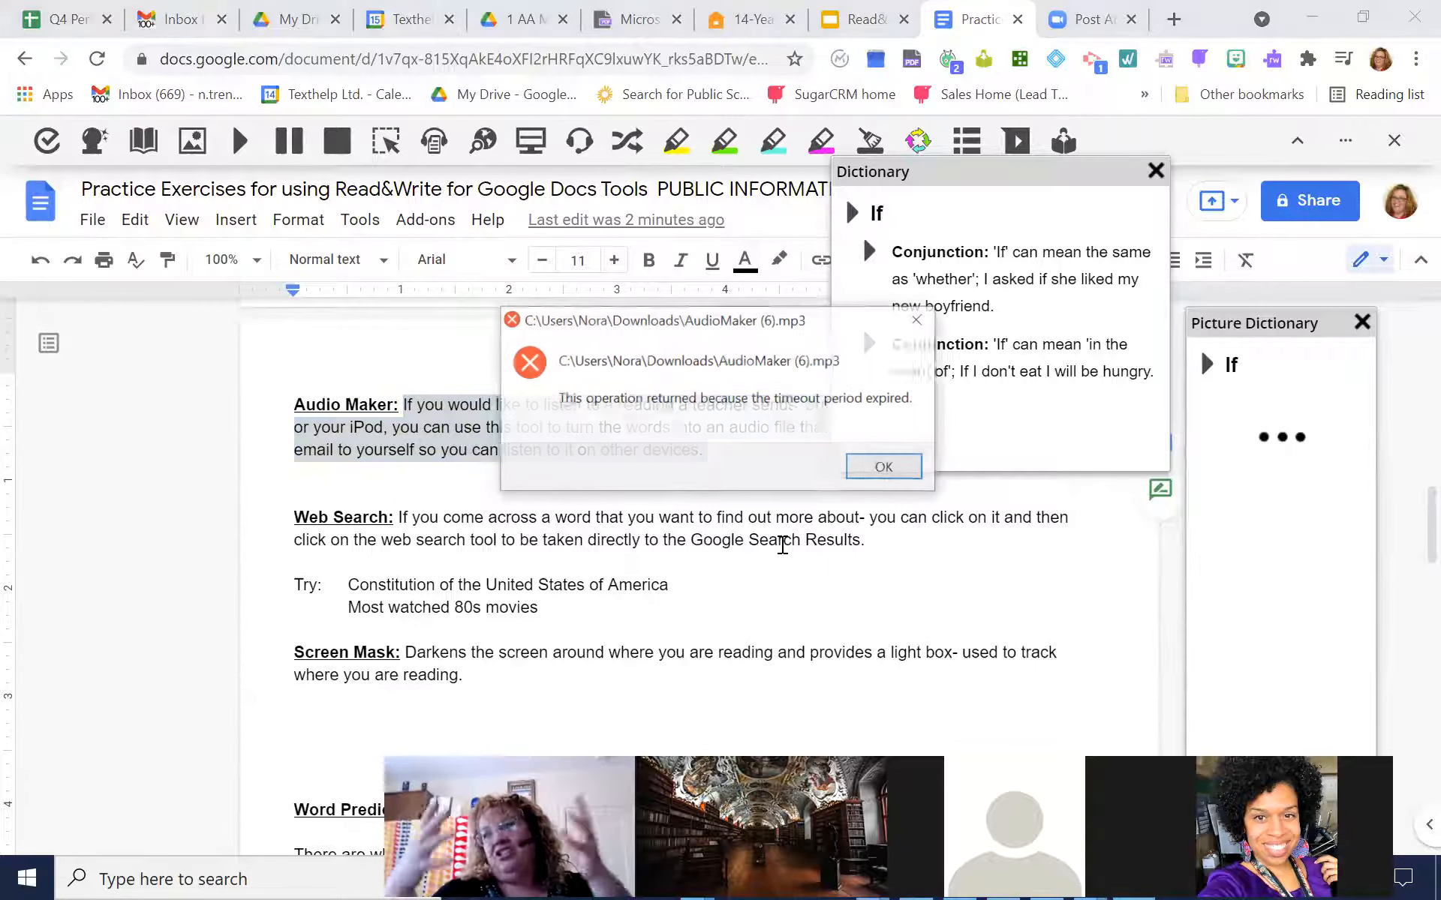
pyautogui.click(898, 465)
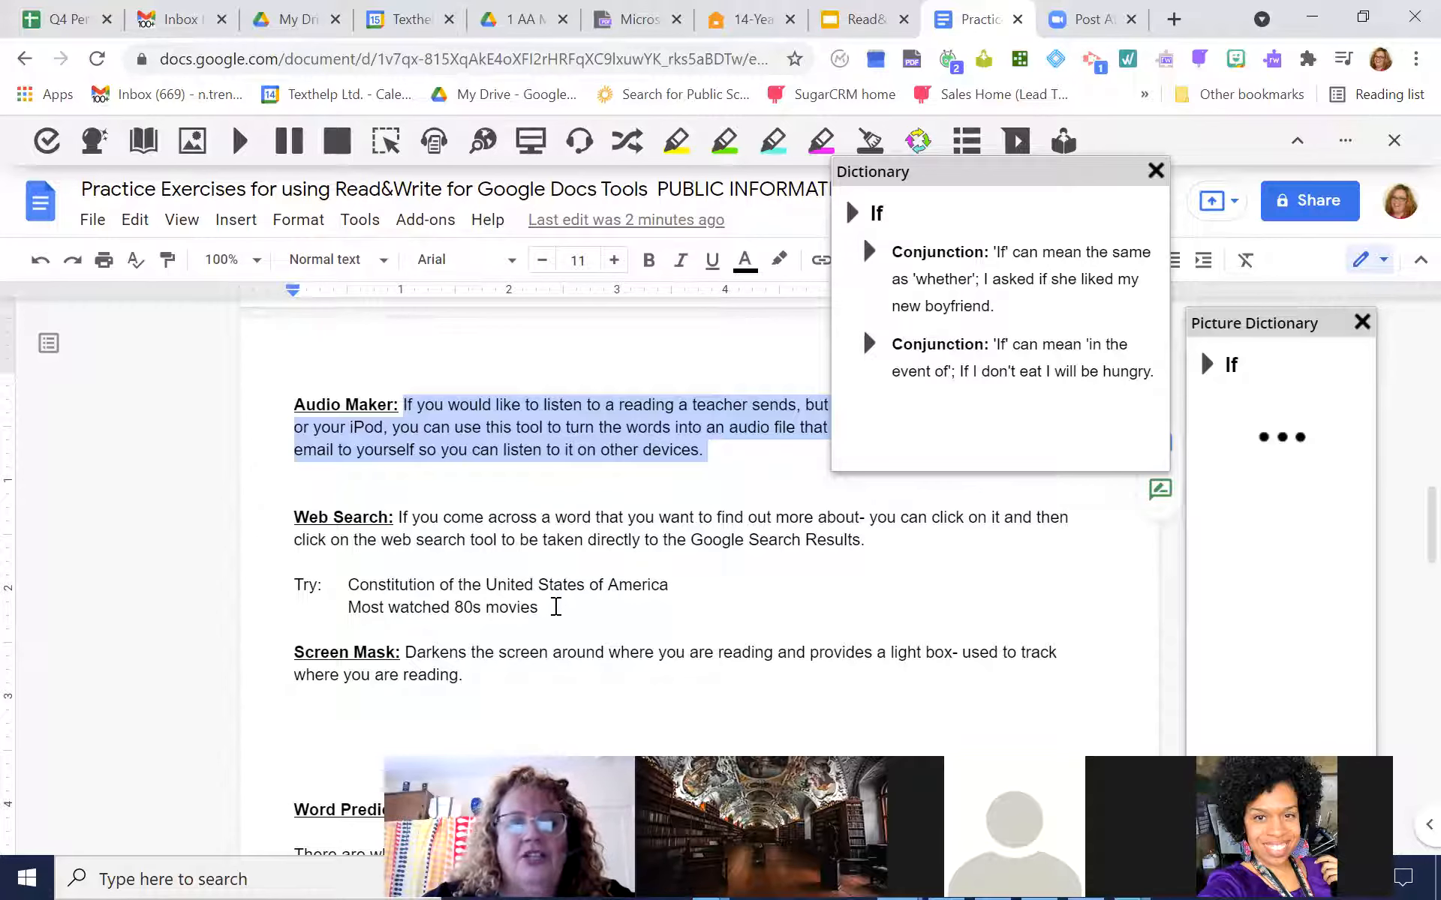
# Run a Web Search on the document line "Most watched 80s movies", browse the Google results and close them
pyautogui.moveTo(556, 606); pyautogui.dragTo(328, 611)
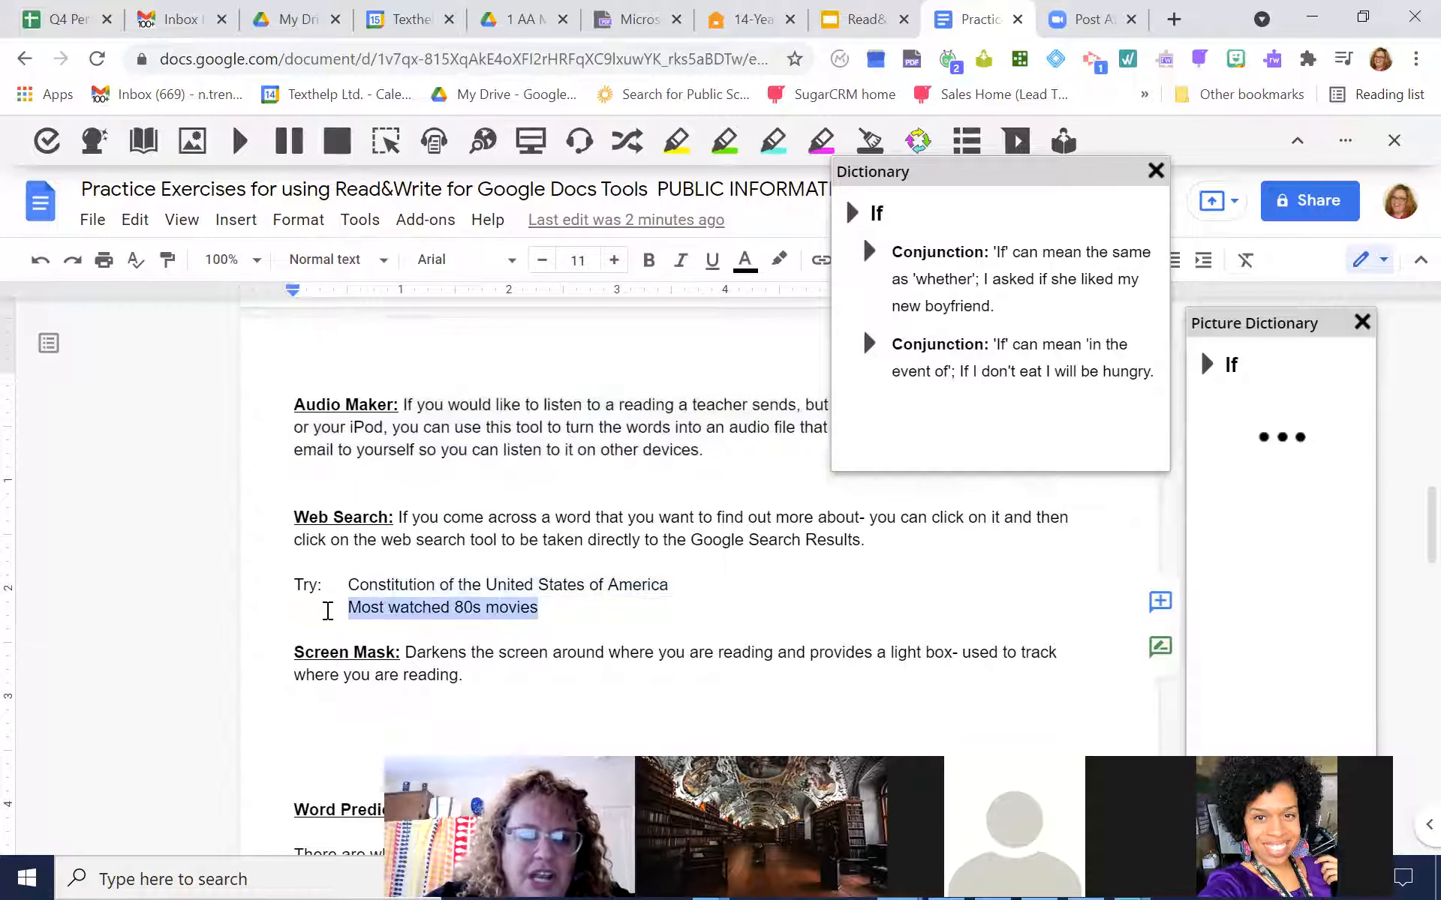
pyautogui.click(483, 140)
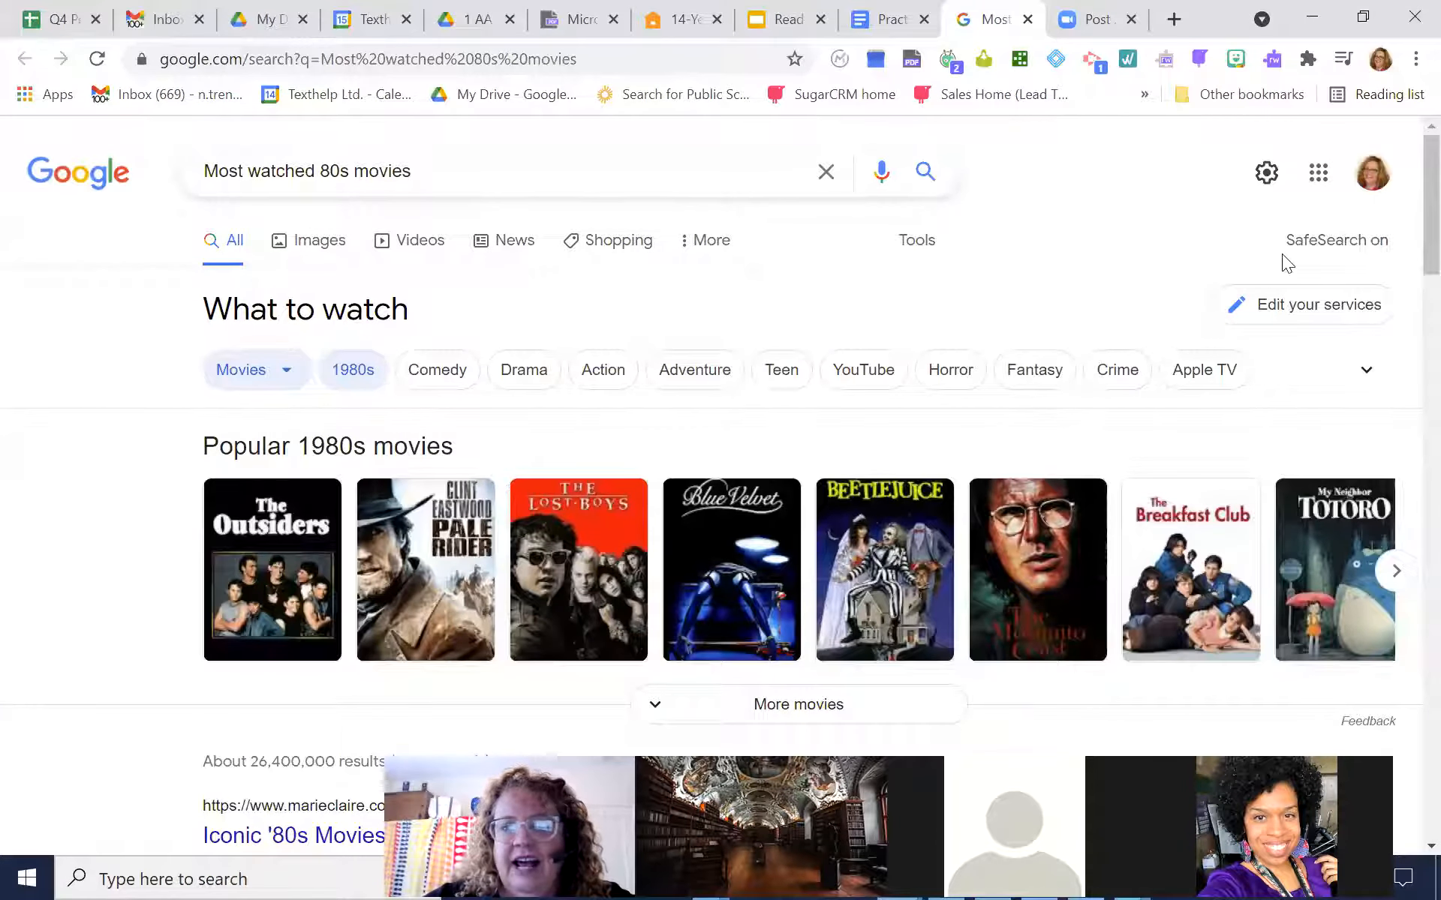
pyautogui.scroll(-3, 1408, 218)
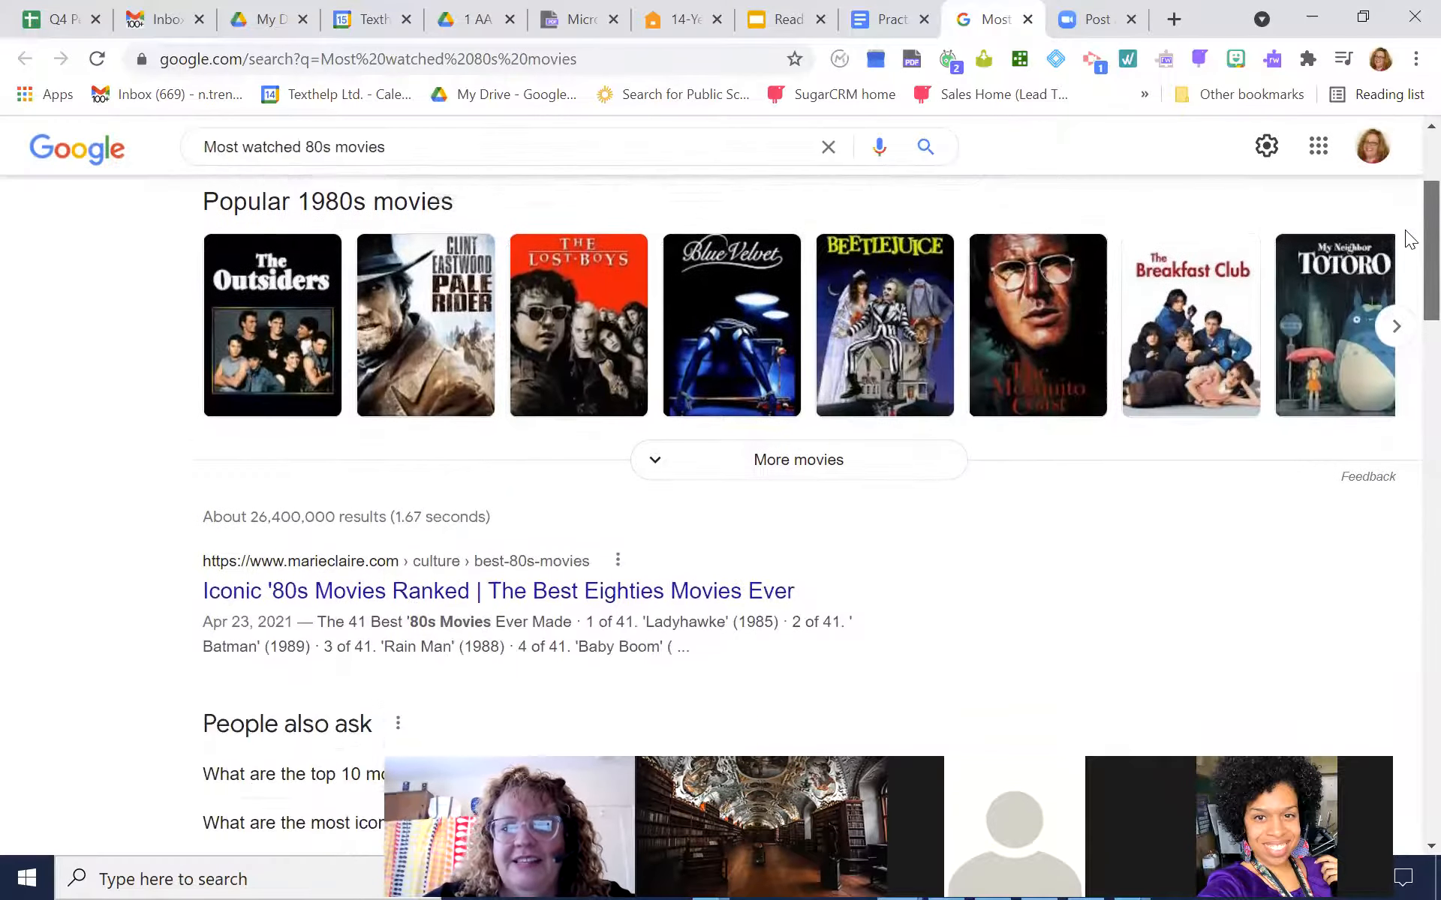
pyautogui.scroll(3, 1408, 221)
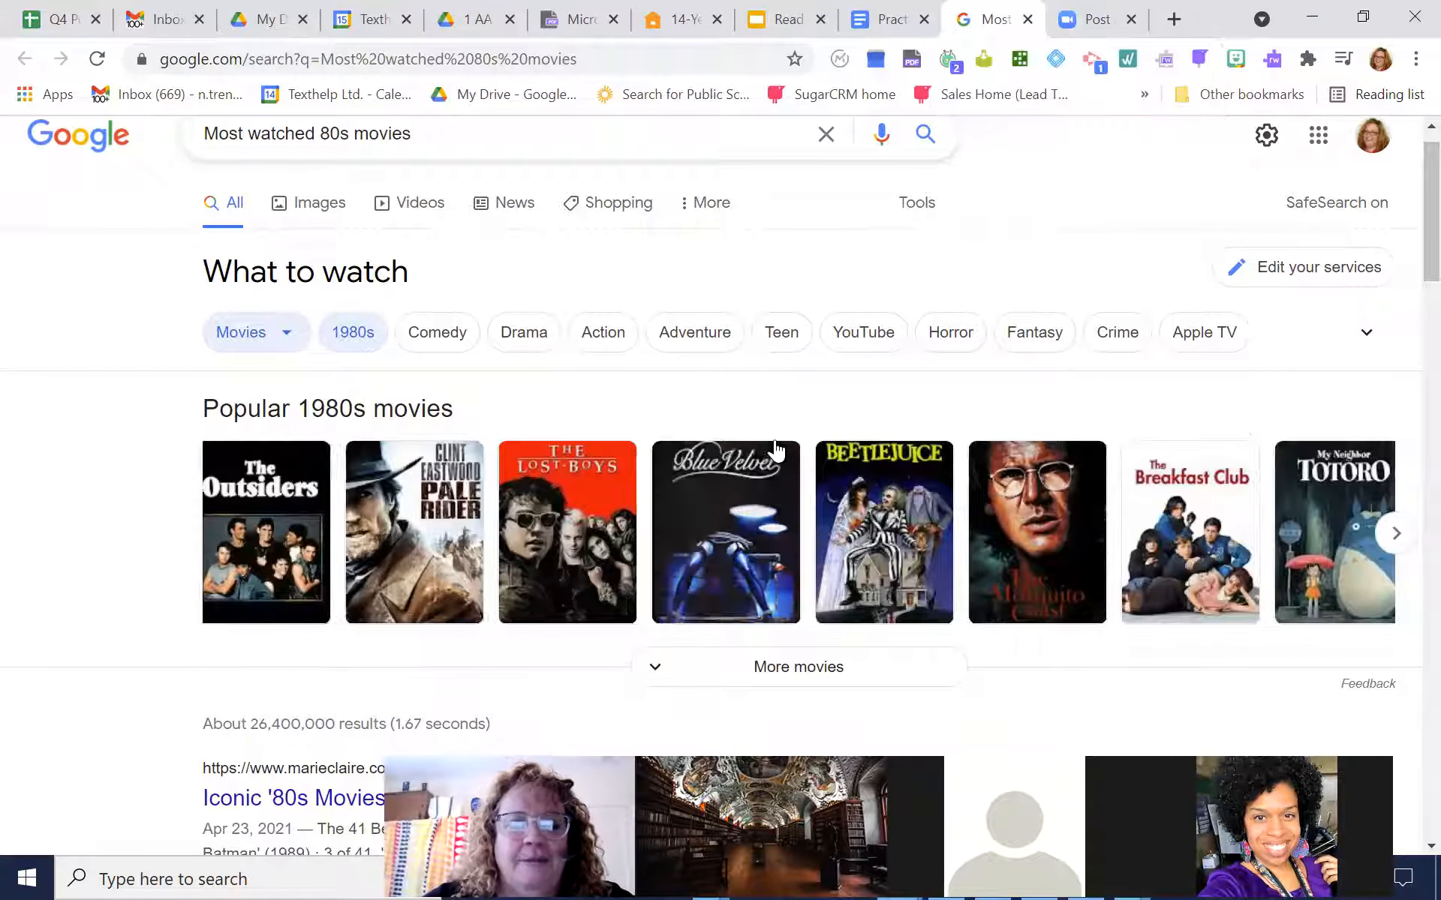
pyautogui.scroll(-15, 1406, 263)
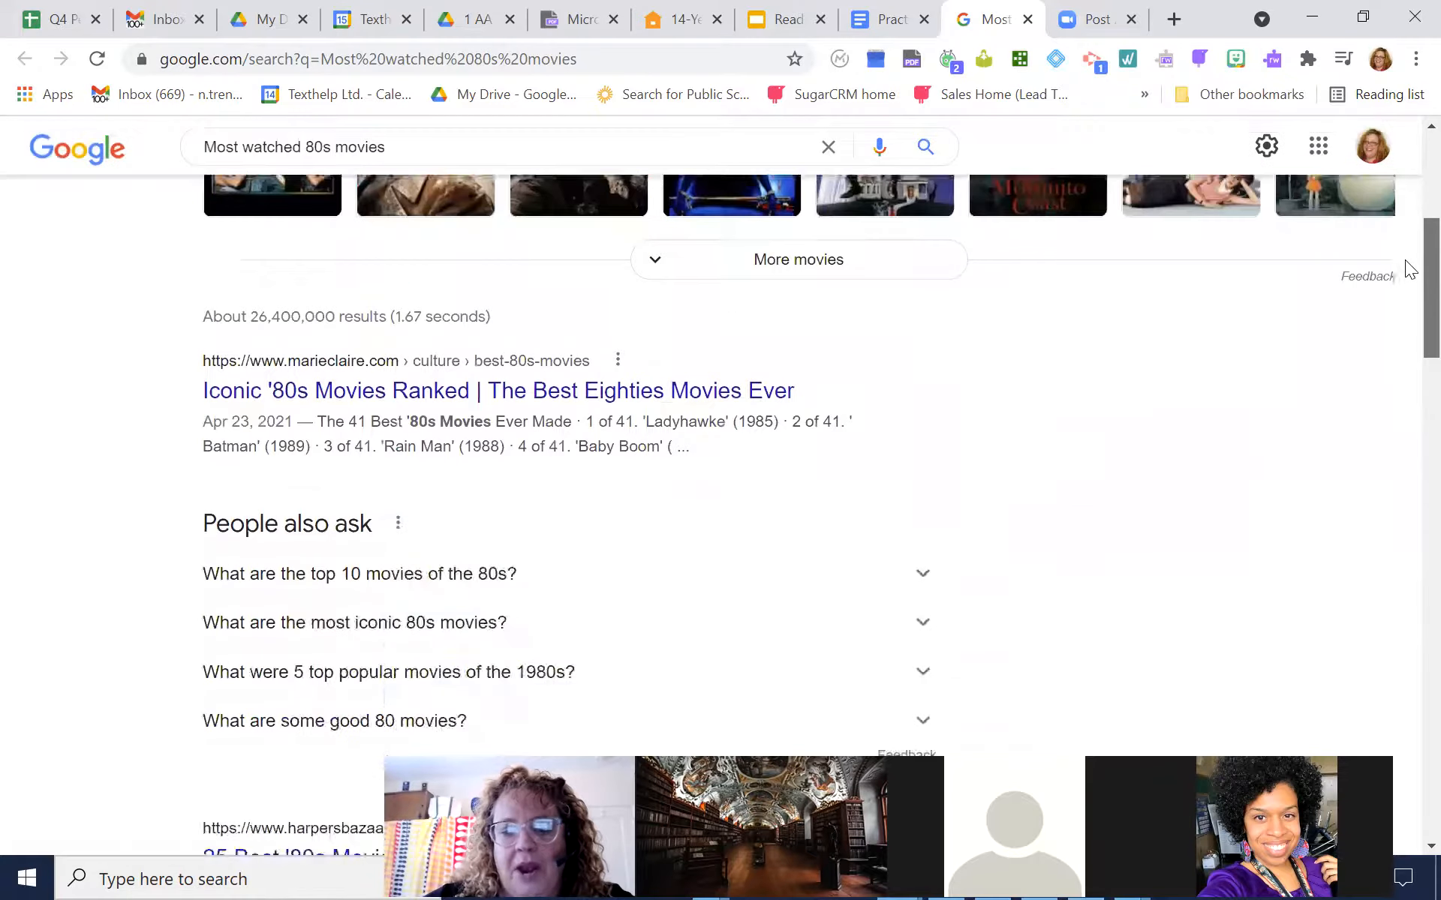
pyautogui.scroll(17, 1408, 225)
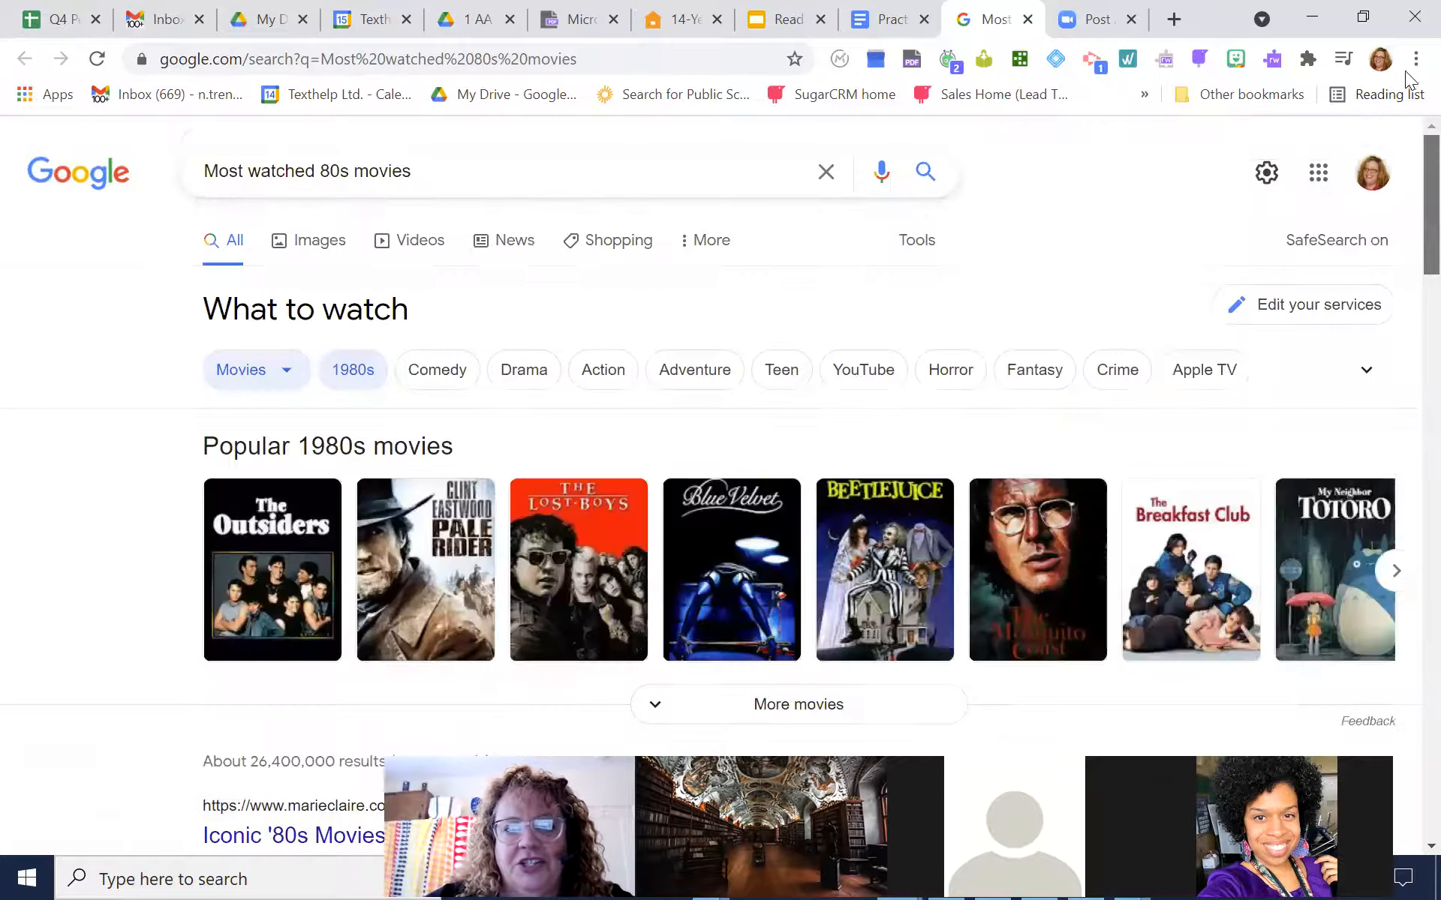
pyautogui.click(1028, 19)
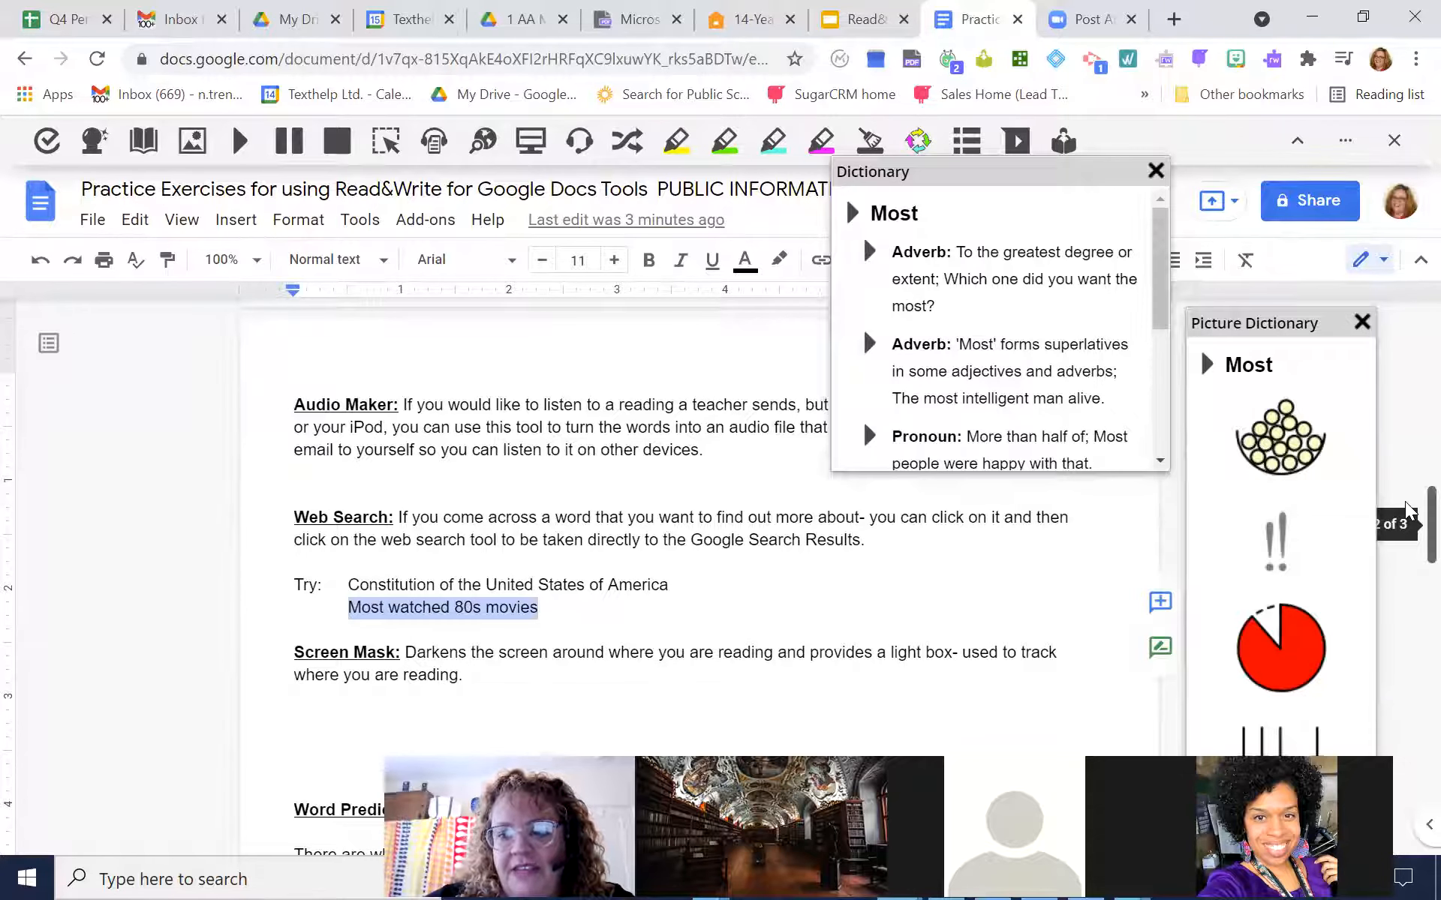
# Turn on the Screen Mask and set its background opacity to 33, reading light opacity to 4 and reading light height to 125
pyautogui.scroll(-1, 1407, 517)
pyautogui.scroll(-3, 1407, 516)
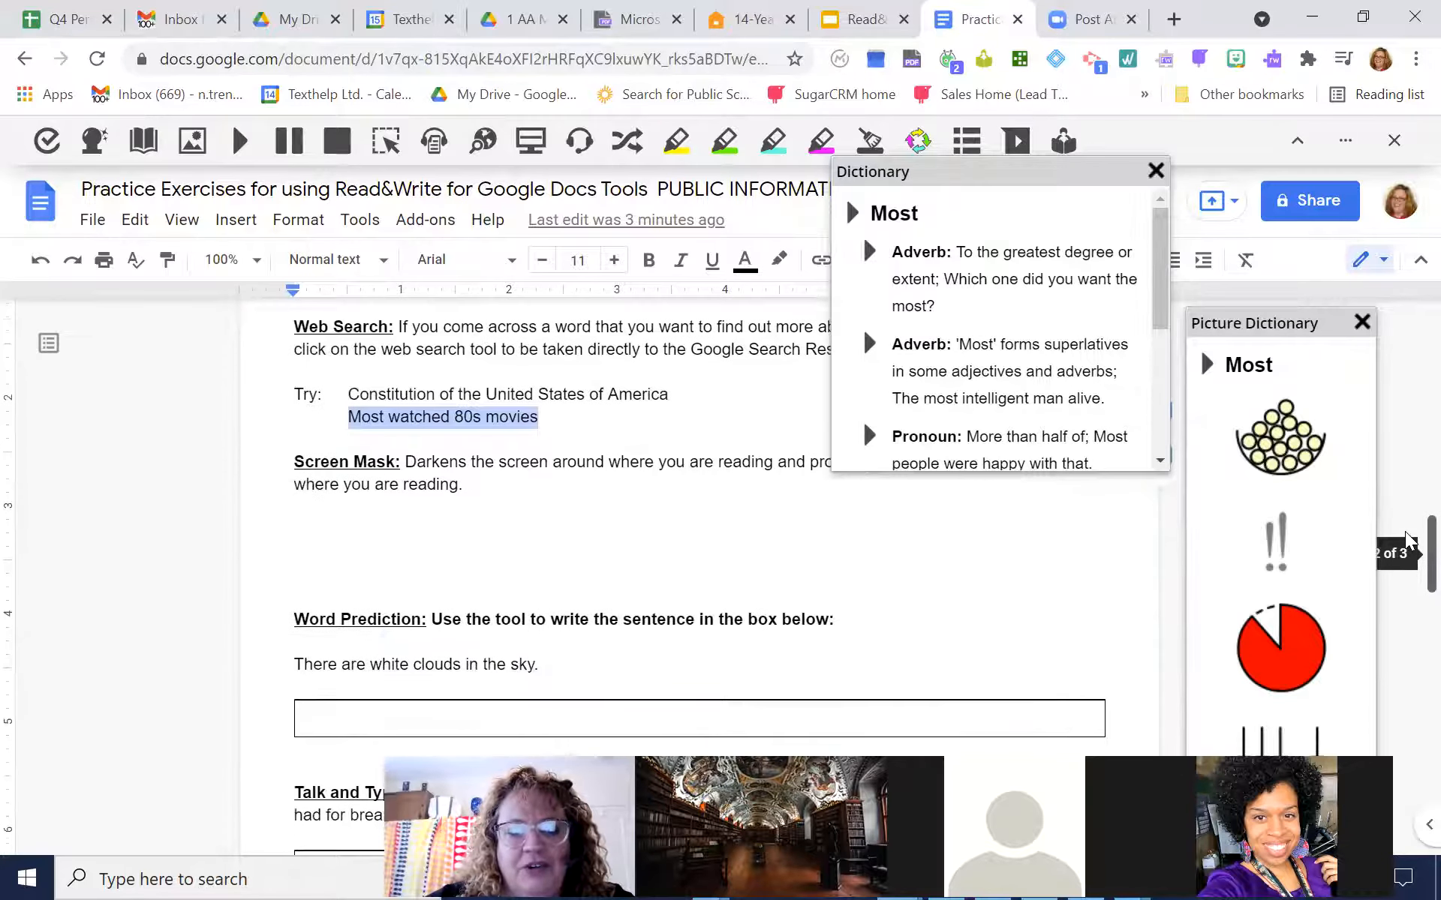
pyautogui.scroll(1, 1406, 525)
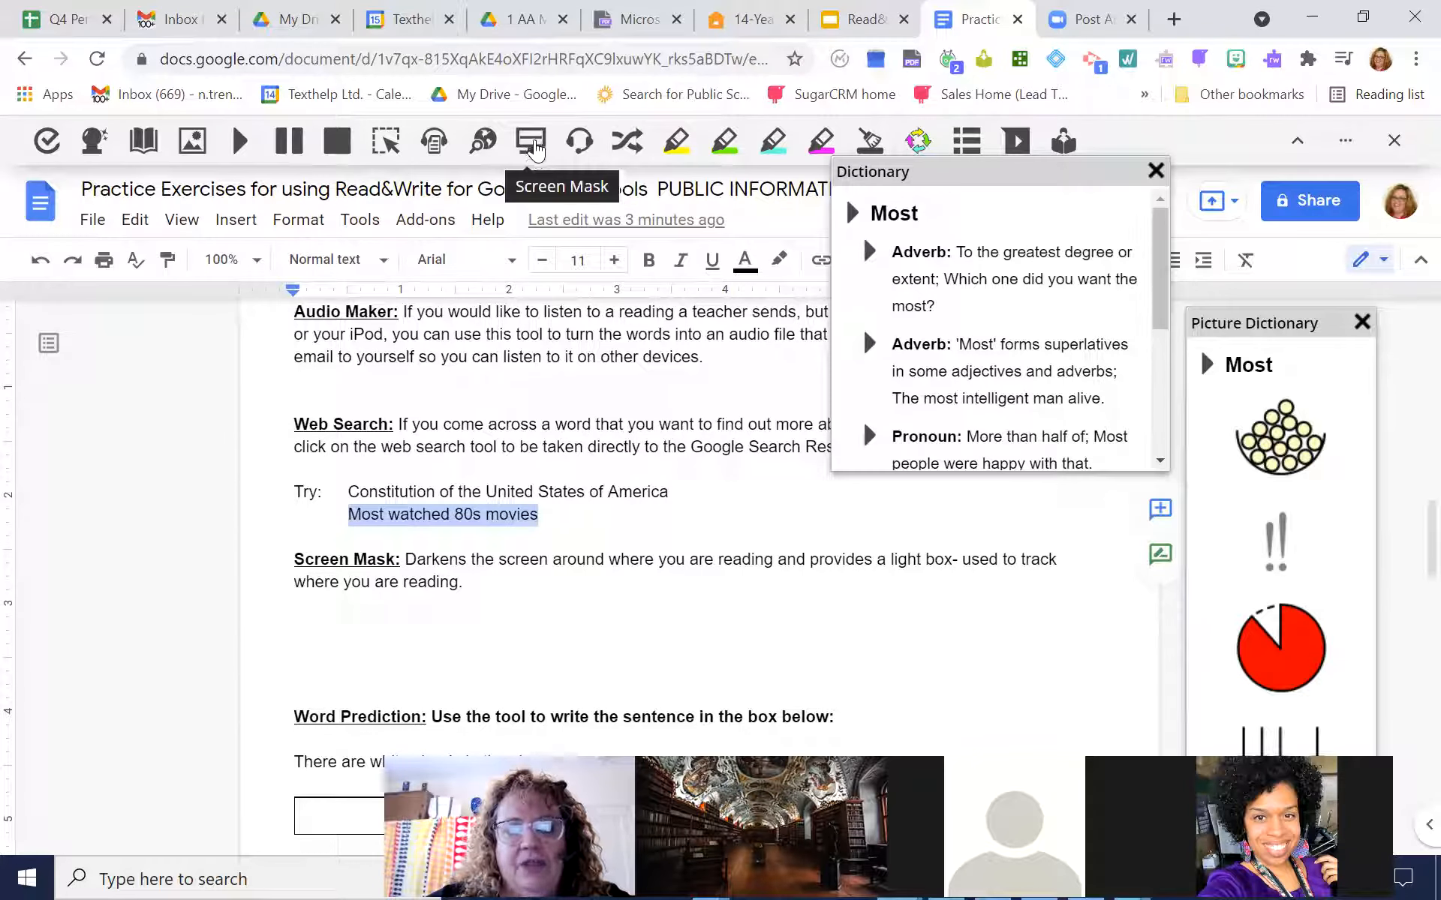
pyautogui.click(532, 144)
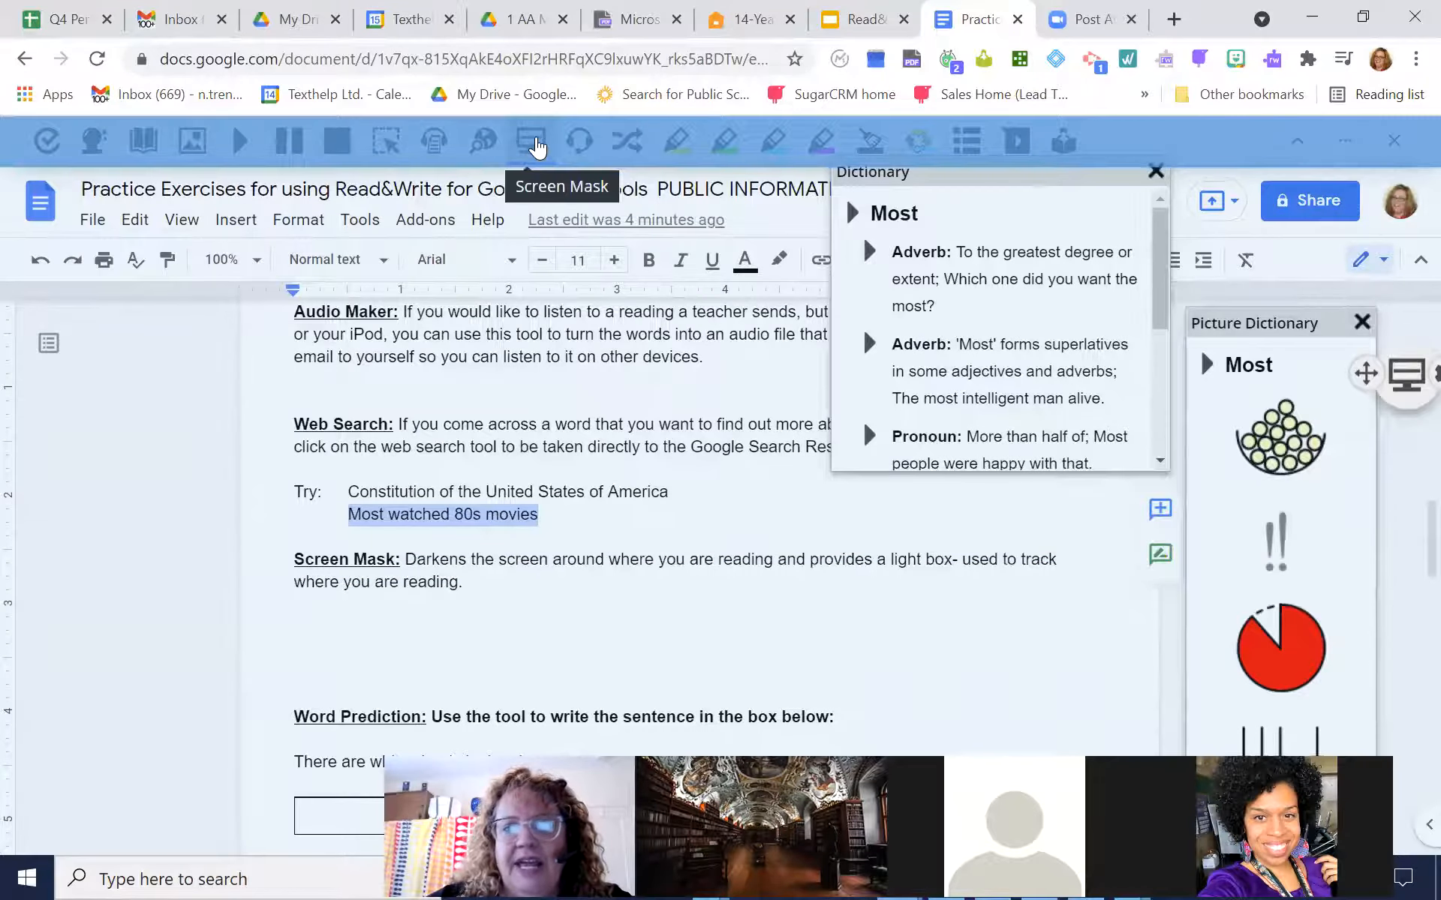
pyautogui.click(1407, 375)
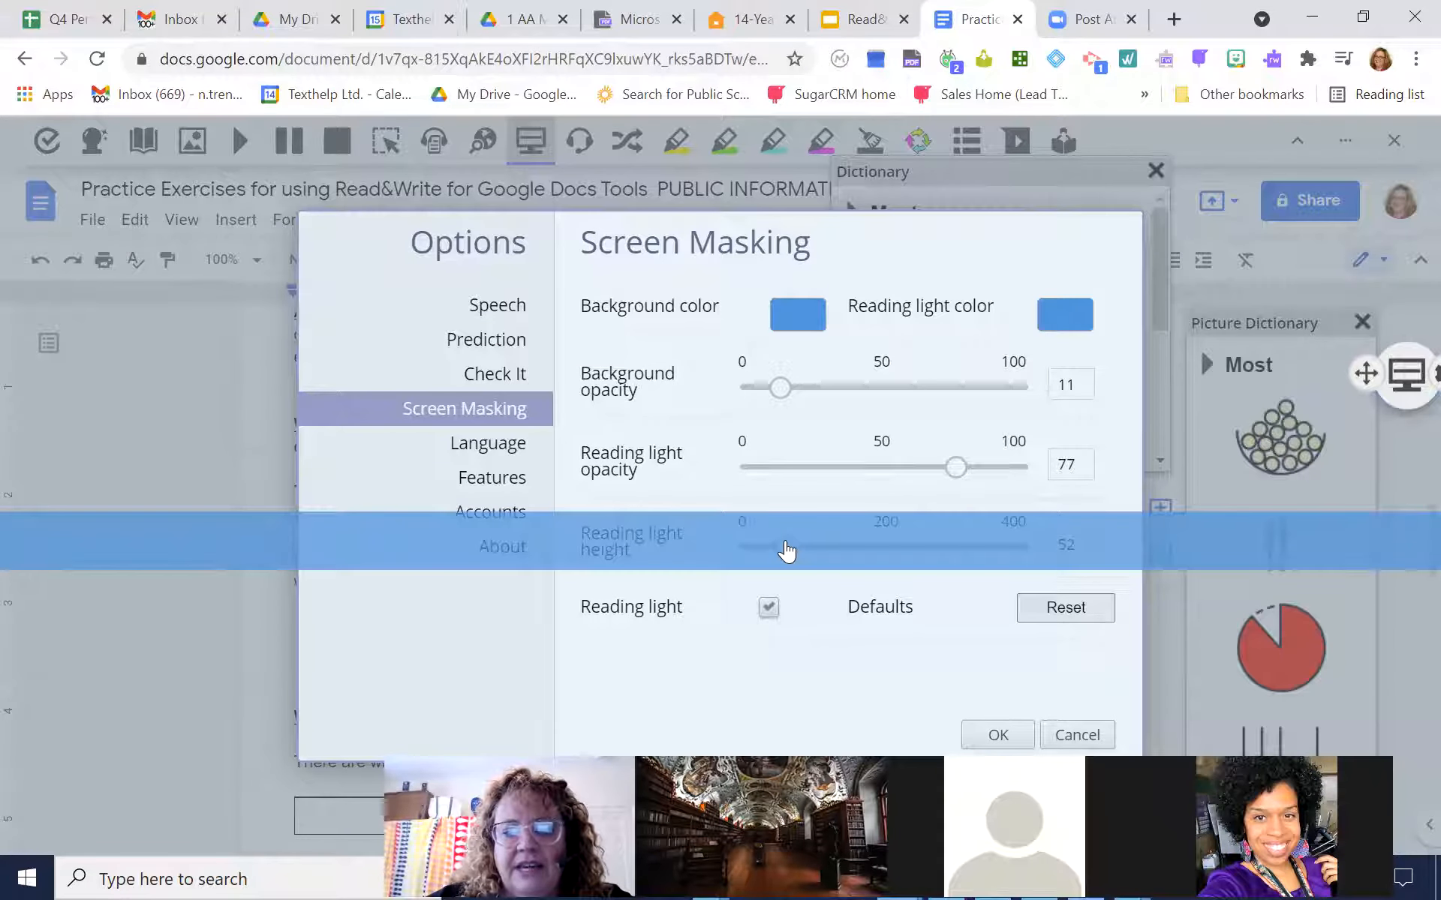
pyautogui.moveTo(785, 551)
pyautogui.mouseDown()
pyautogui.moveTo(794, 581)
pyautogui.moveTo(784, 553)
pyautogui.moveTo(738, 559)
pyautogui.moveTo(913, 557)
pyautogui.moveTo(771, 555)
pyautogui.mouseUp()
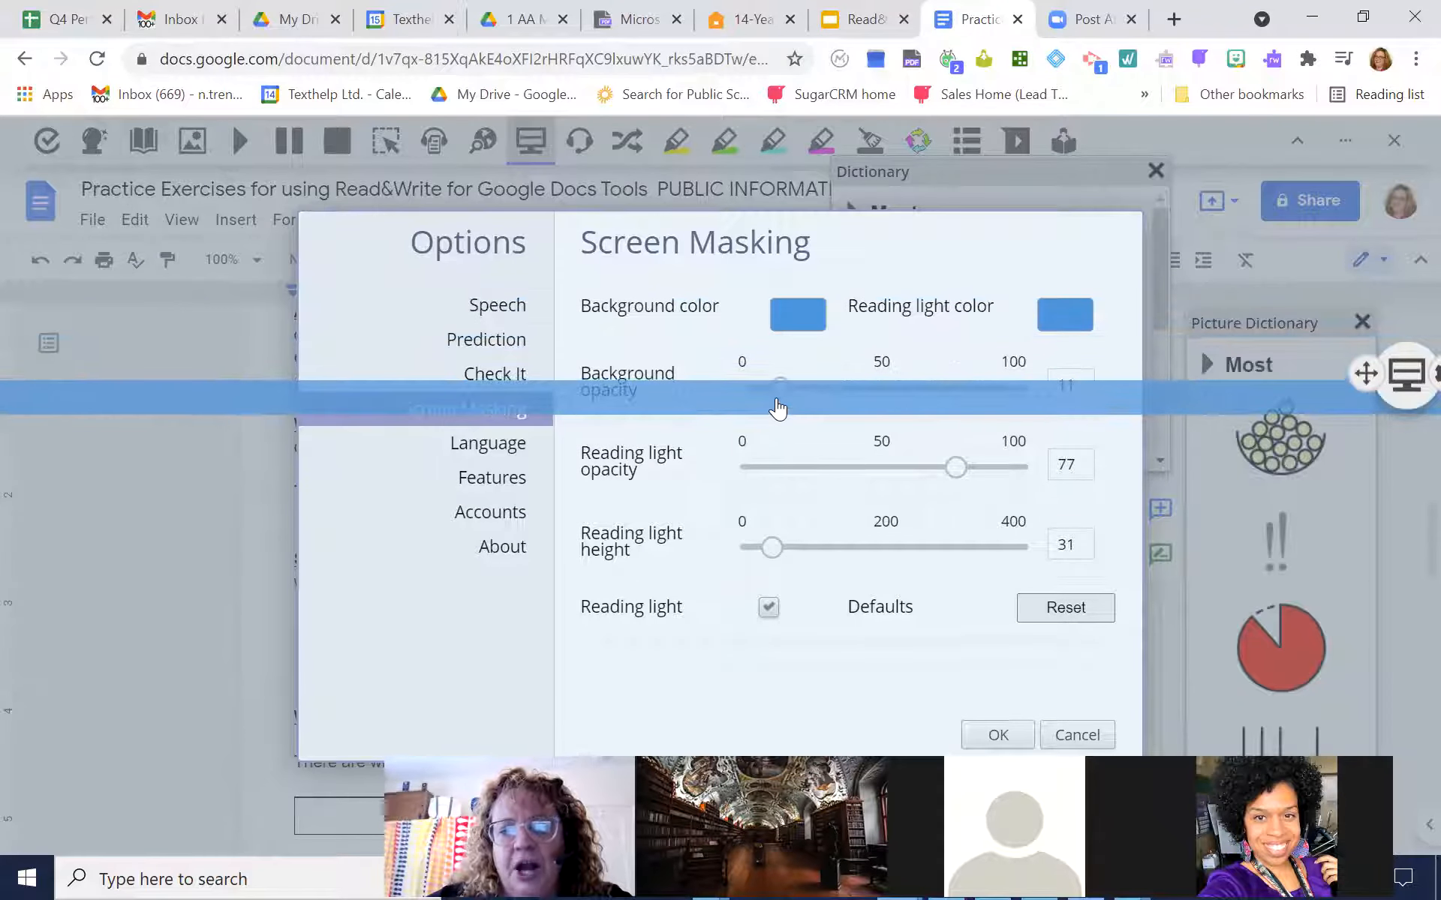
pyautogui.moveTo(780, 400); pyautogui.dragTo(840, 405)
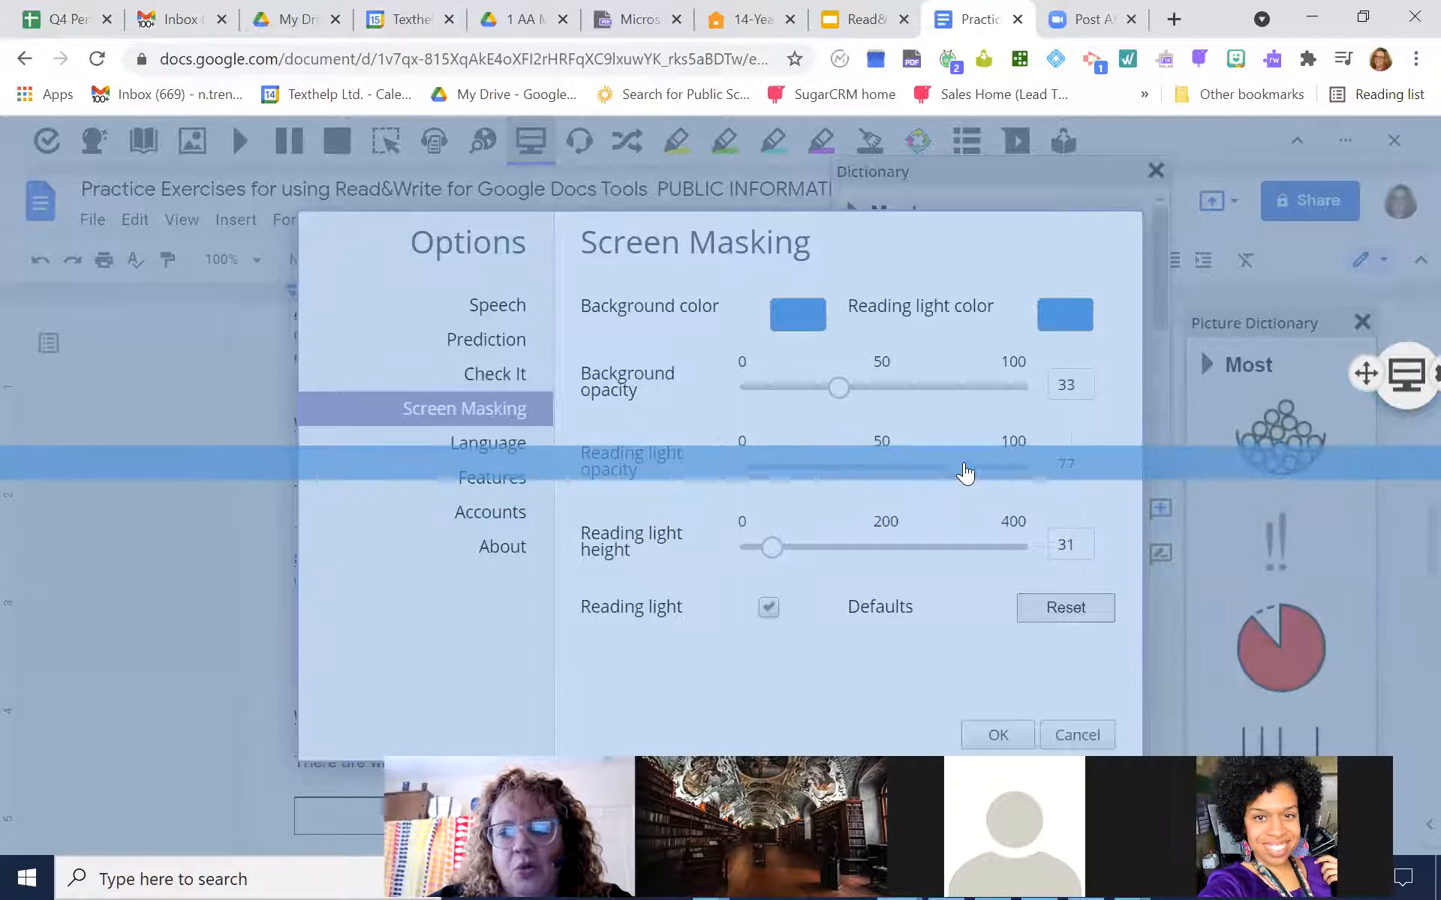
pyautogui.moveTo(955, 473); pyautogui.dragTo(762, 469)
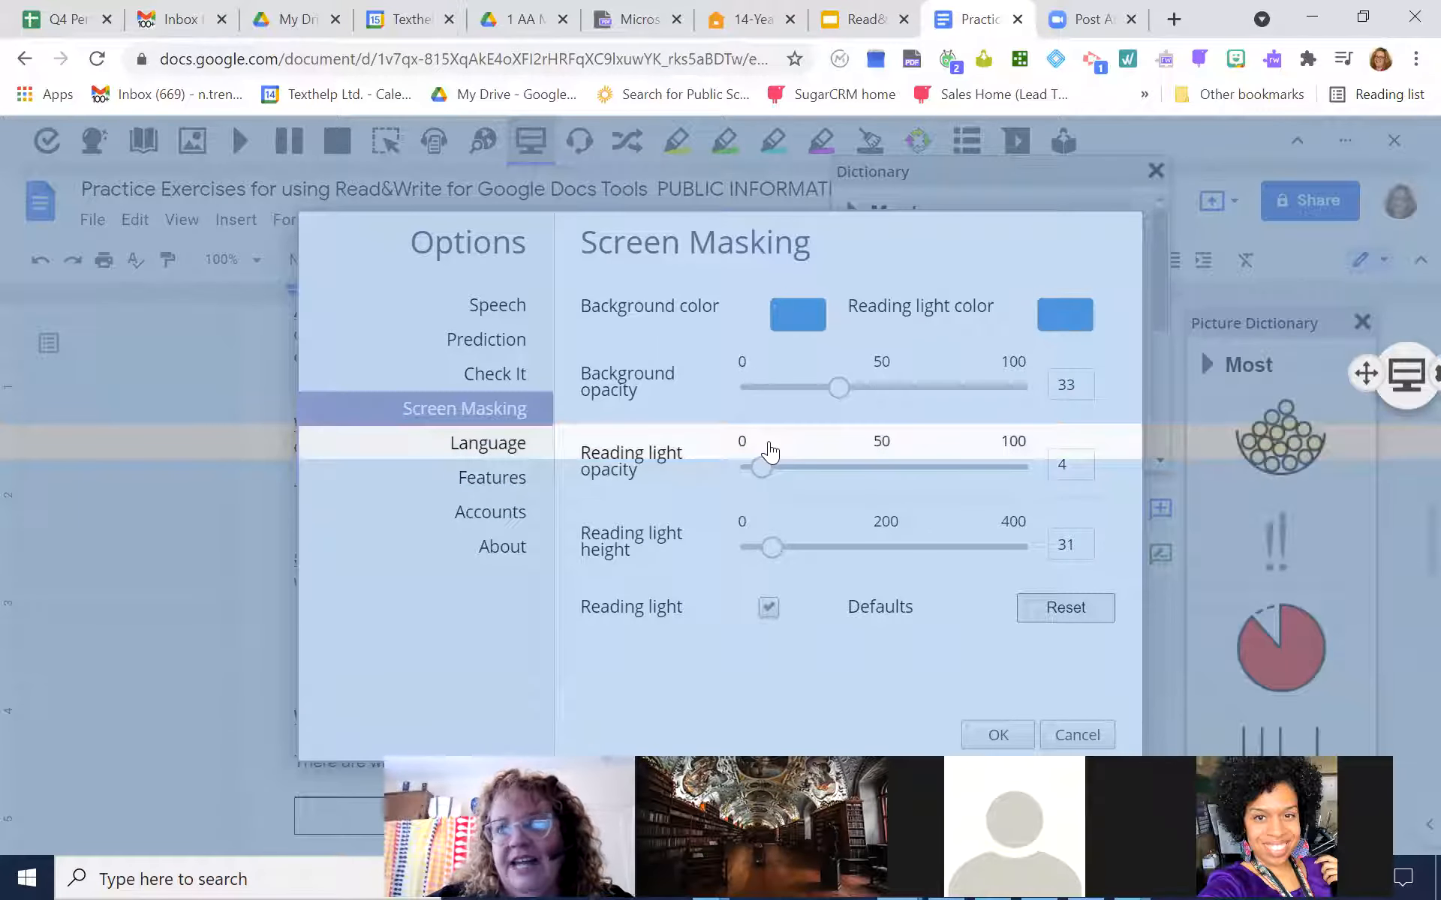
pyautogui.moveTo(771, 547); pyautogui.dragTo(836, 552)
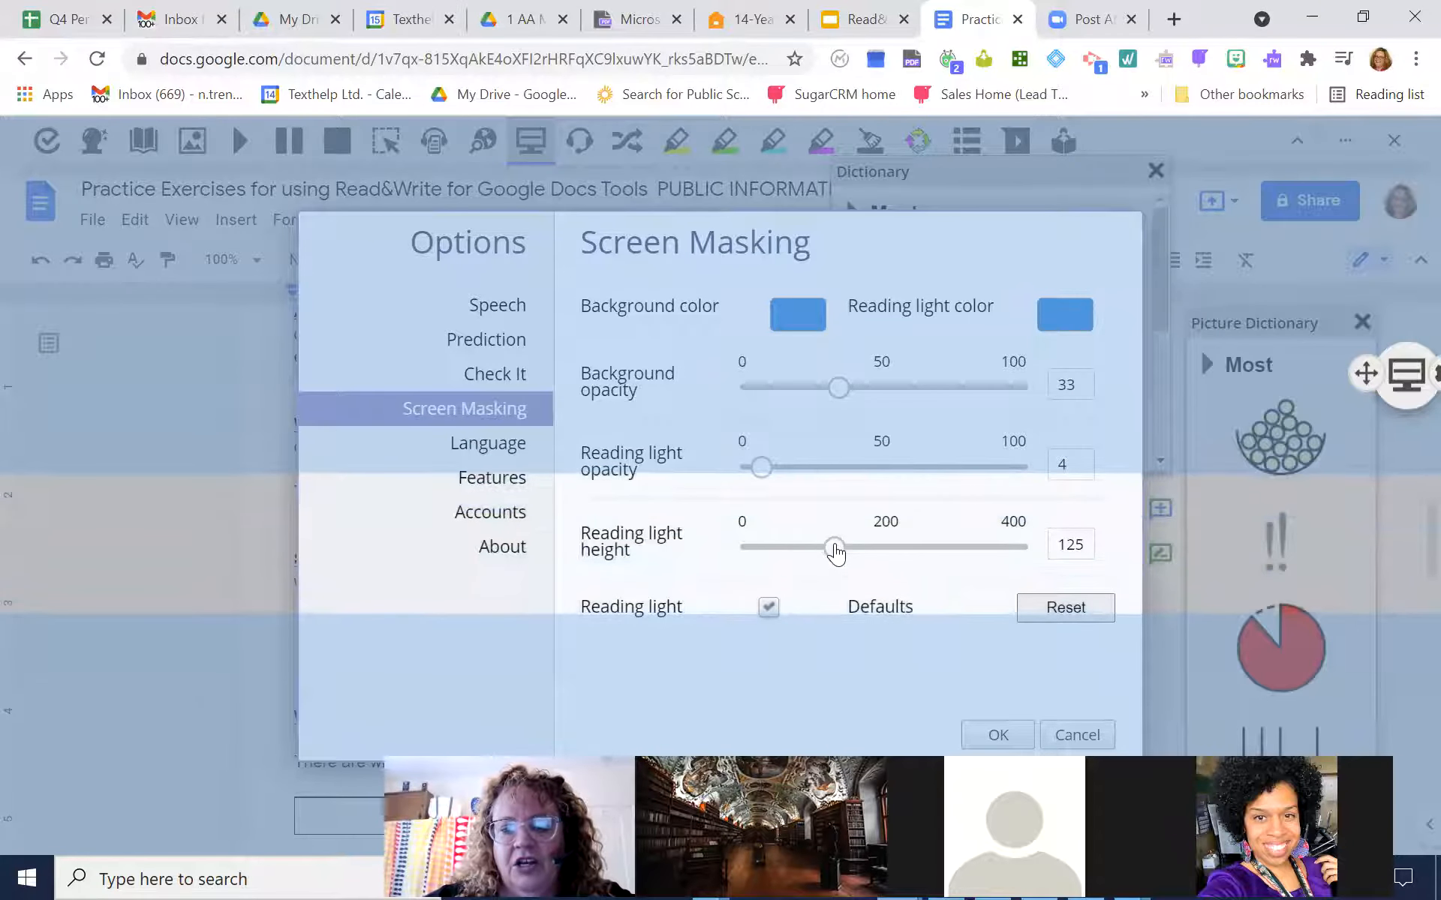
# Change the screen mask's background color to purple, apply the options, and turn the Screen Mask off
pyautogui.click(799, 324)
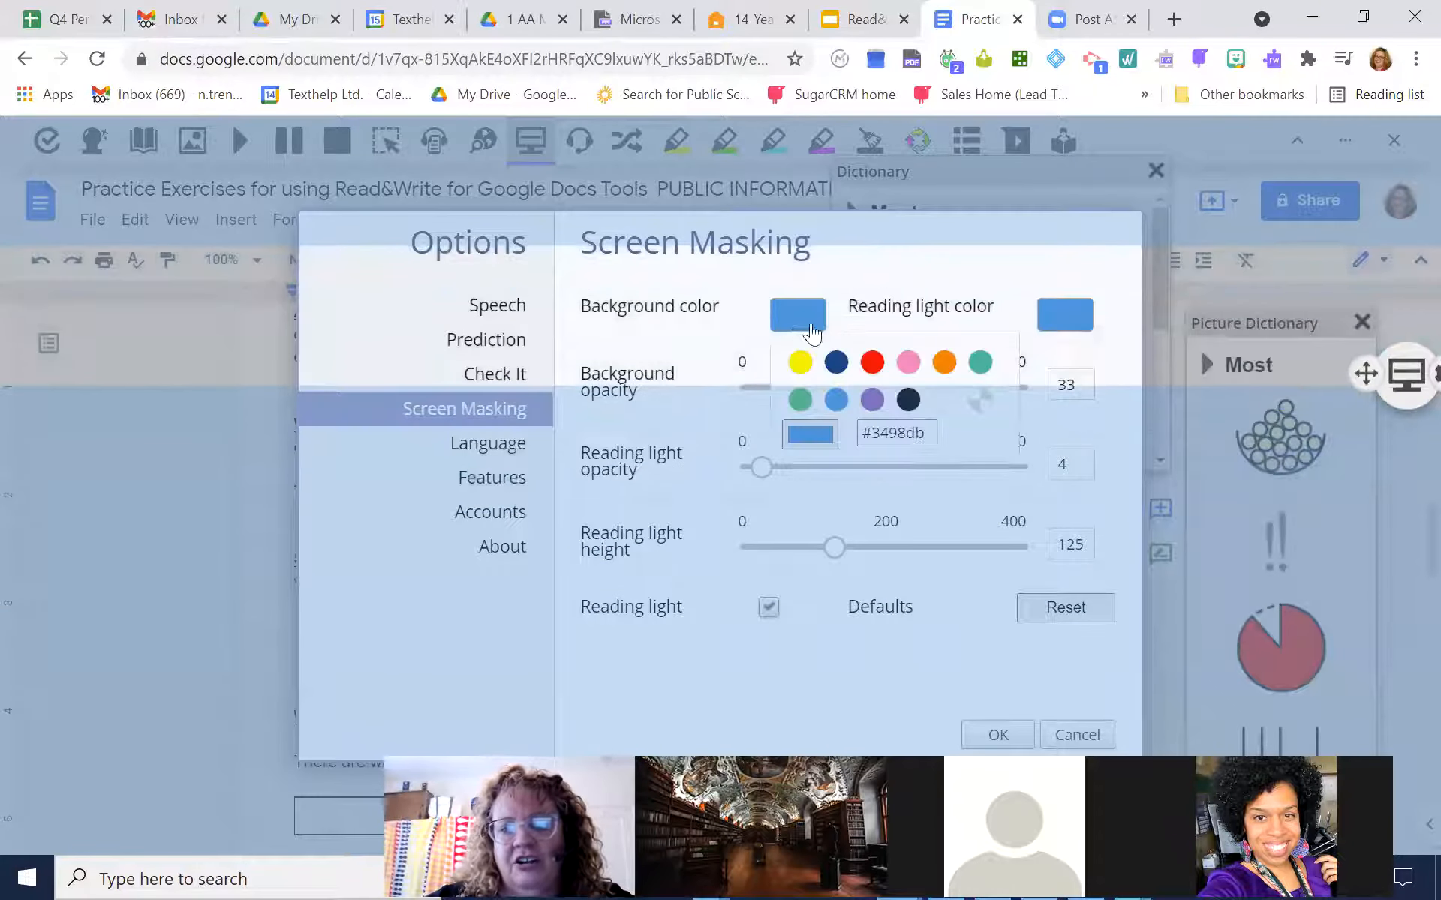
pyautogui.click(874, 400)
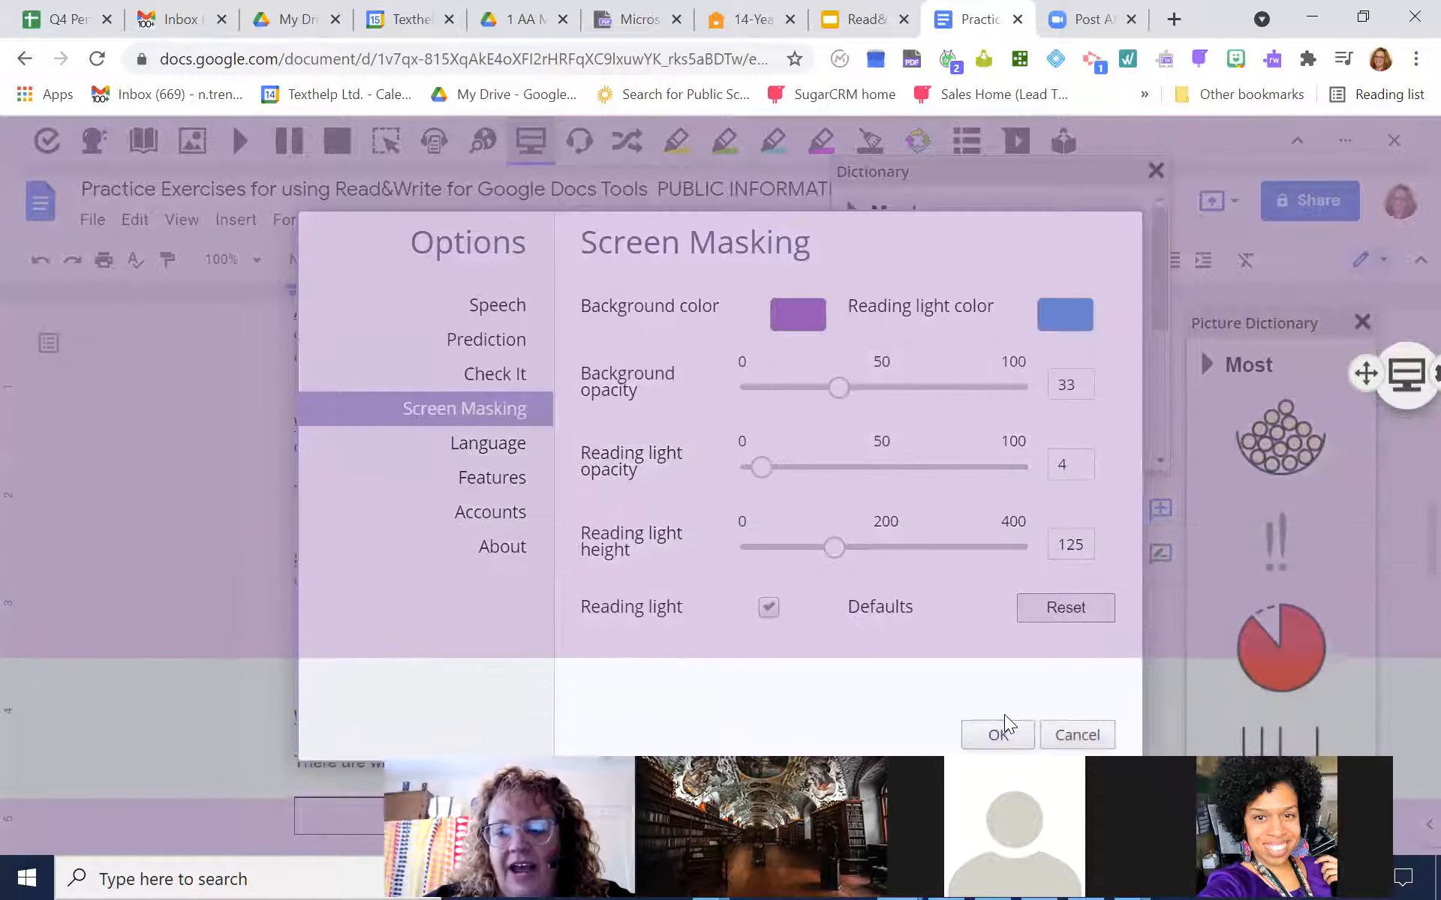
pyautogui.click(999, 733)
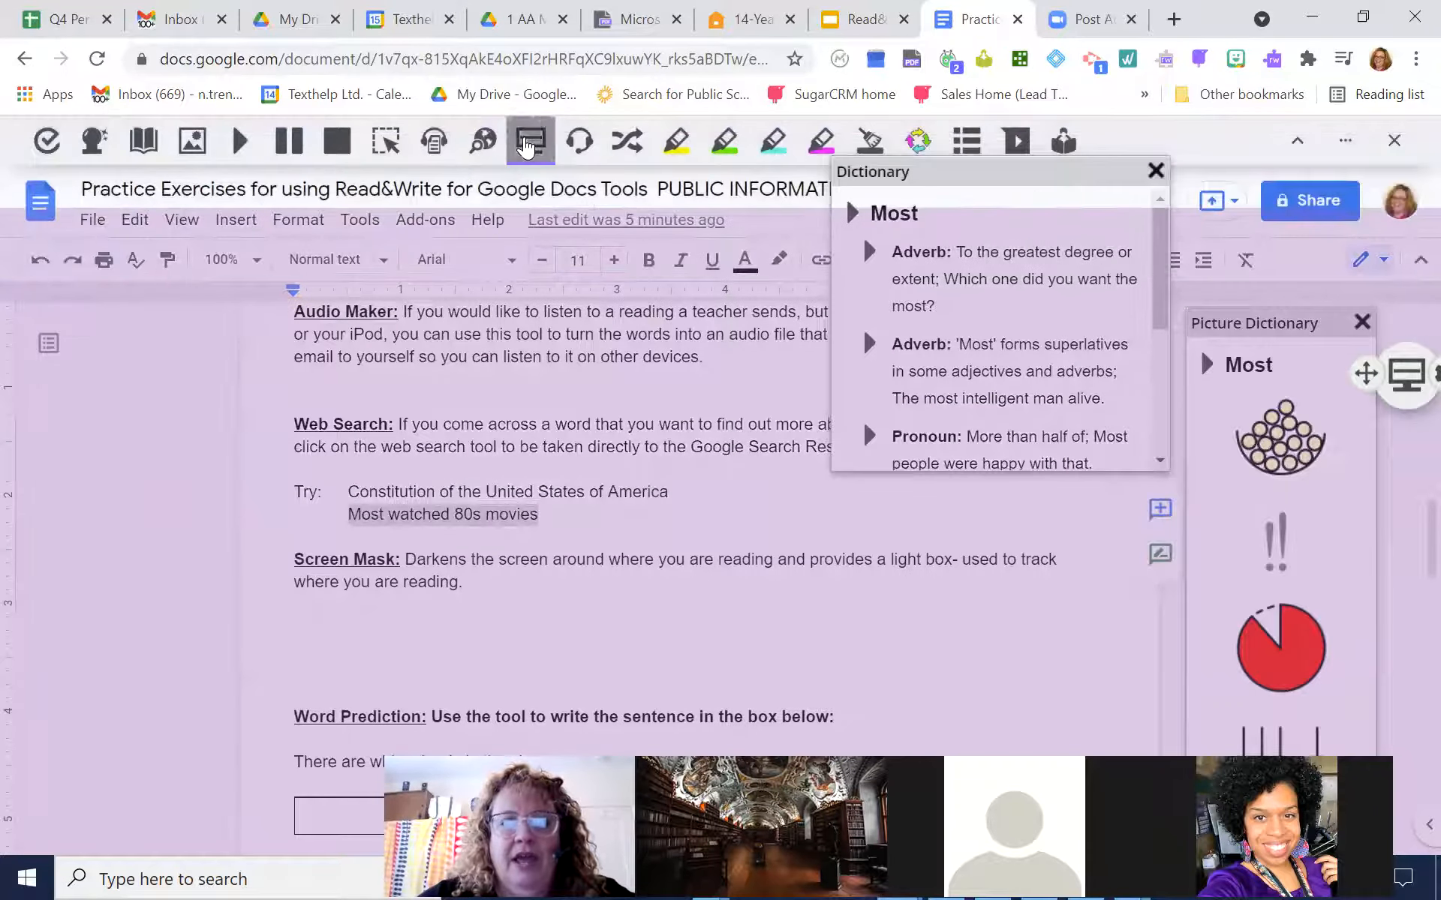
pyautogui.click(527, 144)
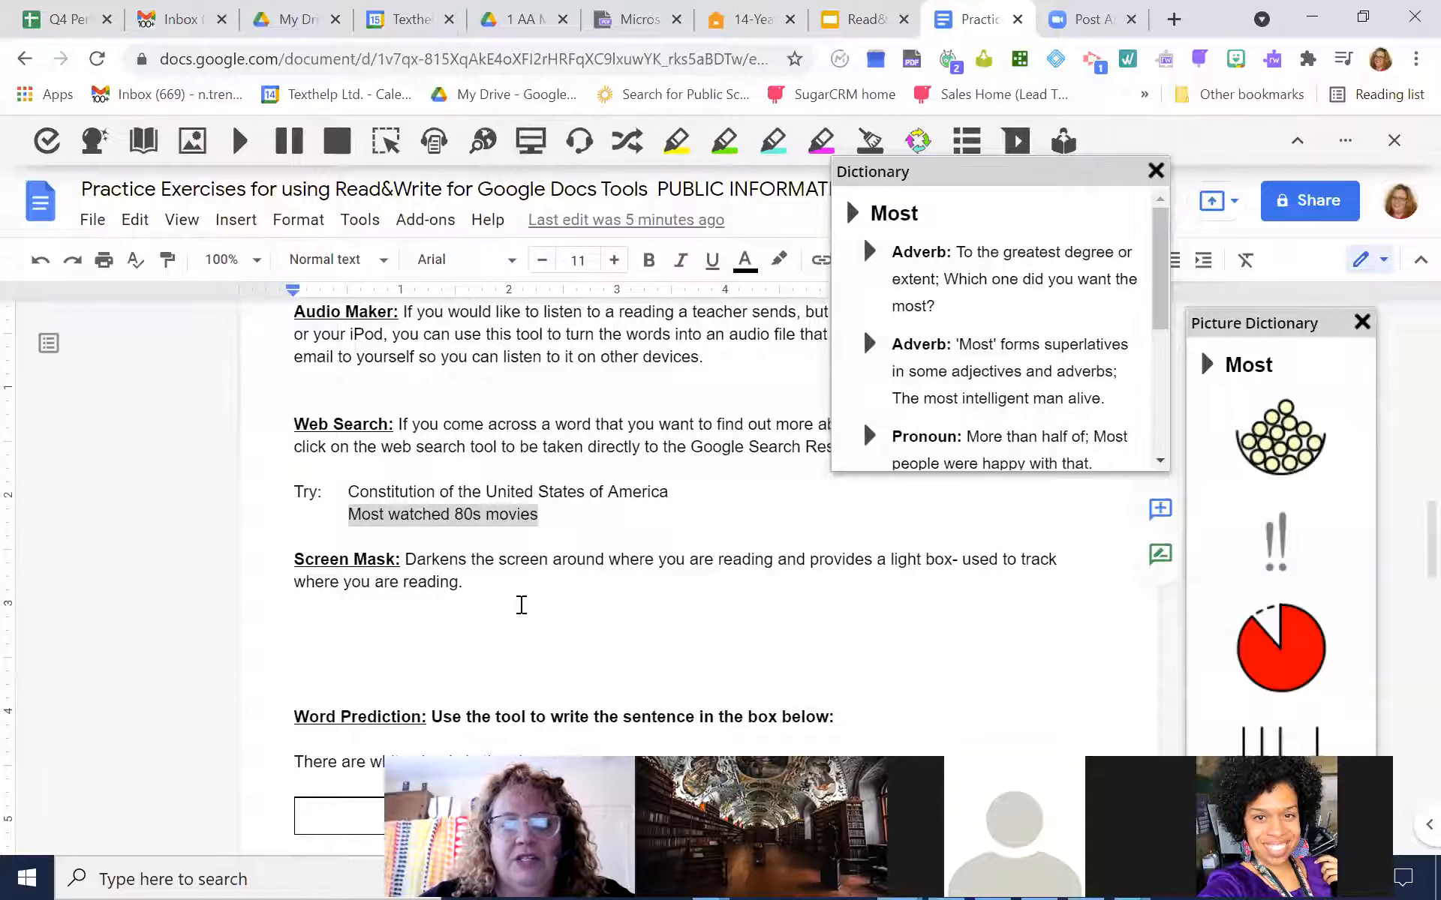
# Turn on Prediction for the empty Word Prediction box and insert the suggested words "There" and "are"
pyautogui.scroll(-1, 1409, 530)
pyautogui.scroll(-3, 1409, 529)
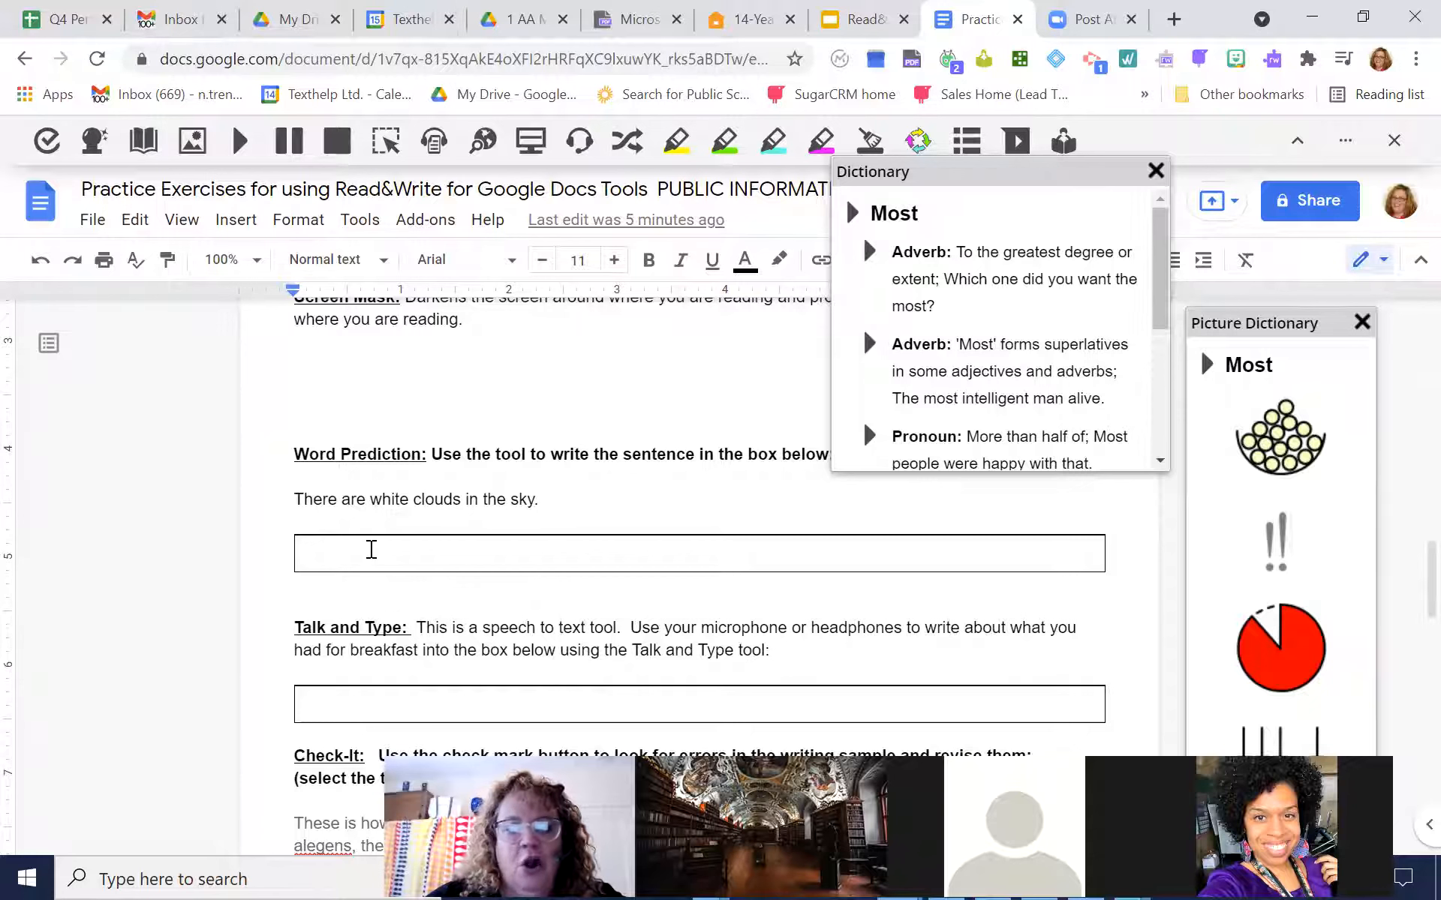
pyautogui.click(372, 549)
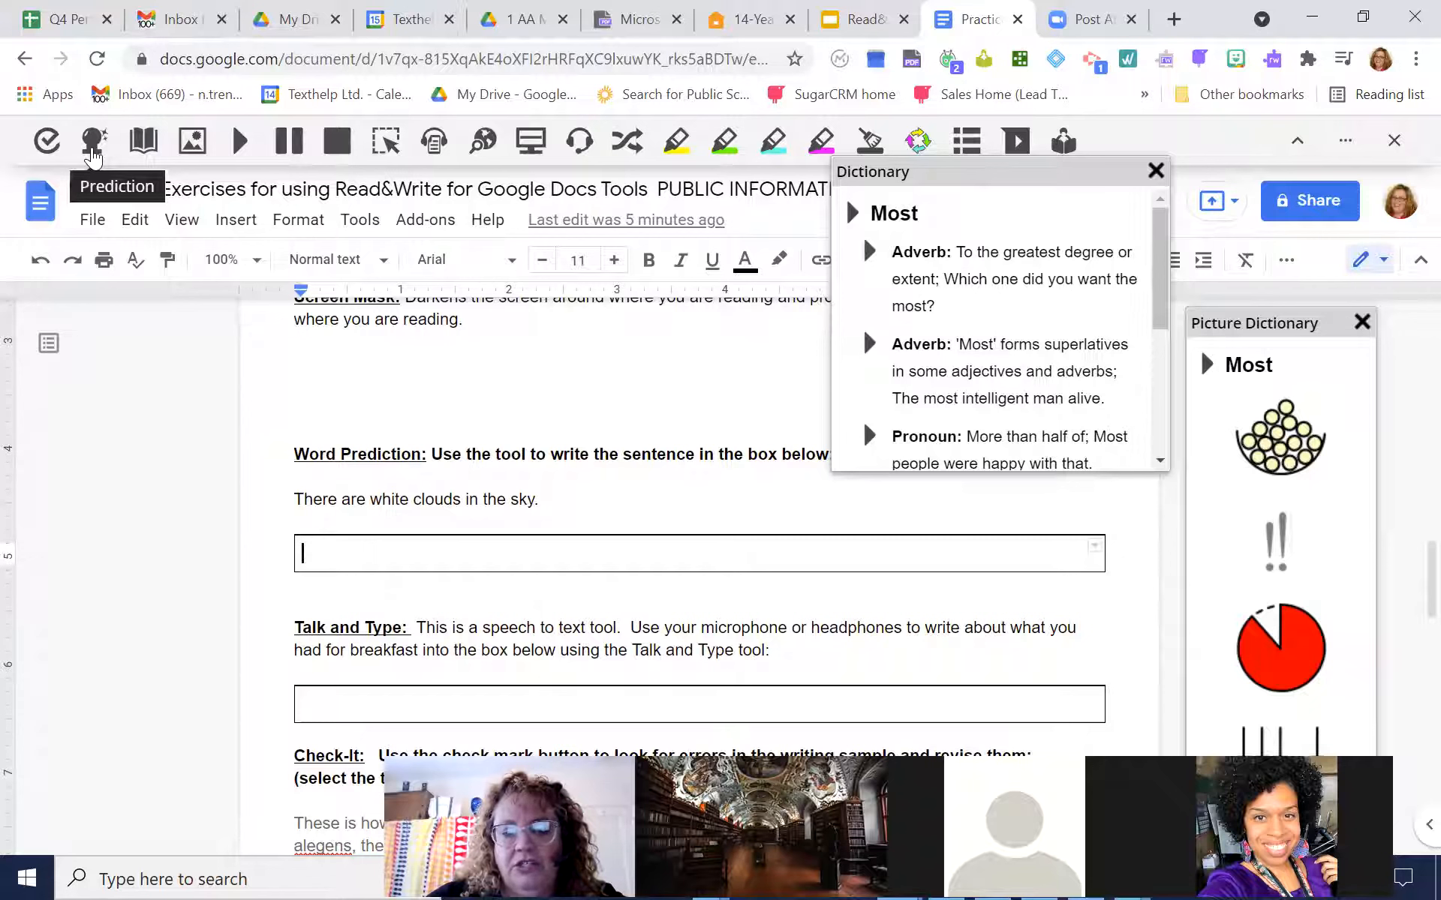
pyautogui.click(92, 150)
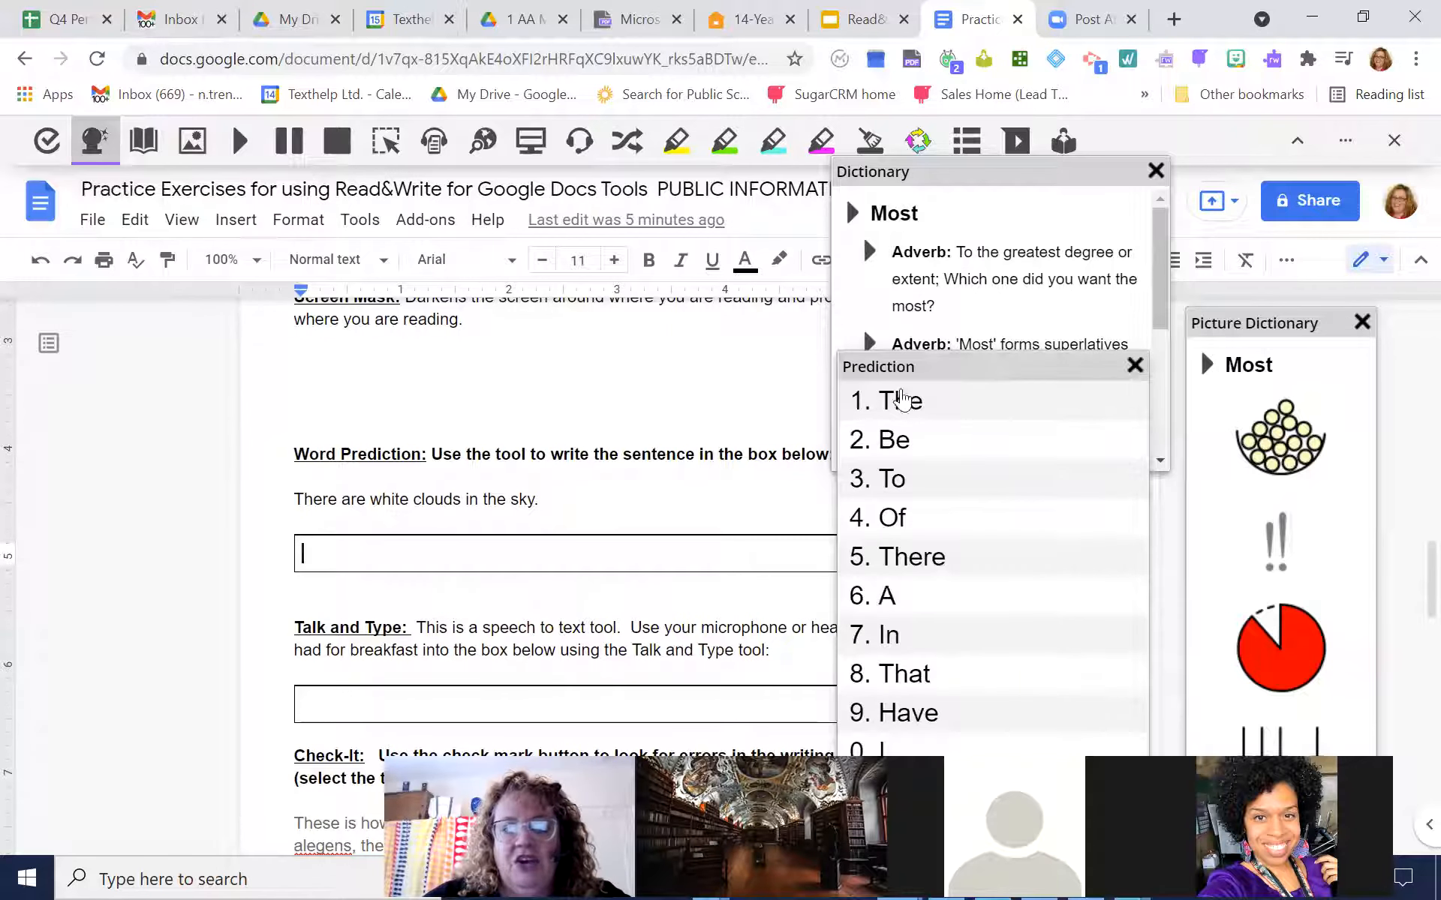
pyautogui.moveTo(945, 411)
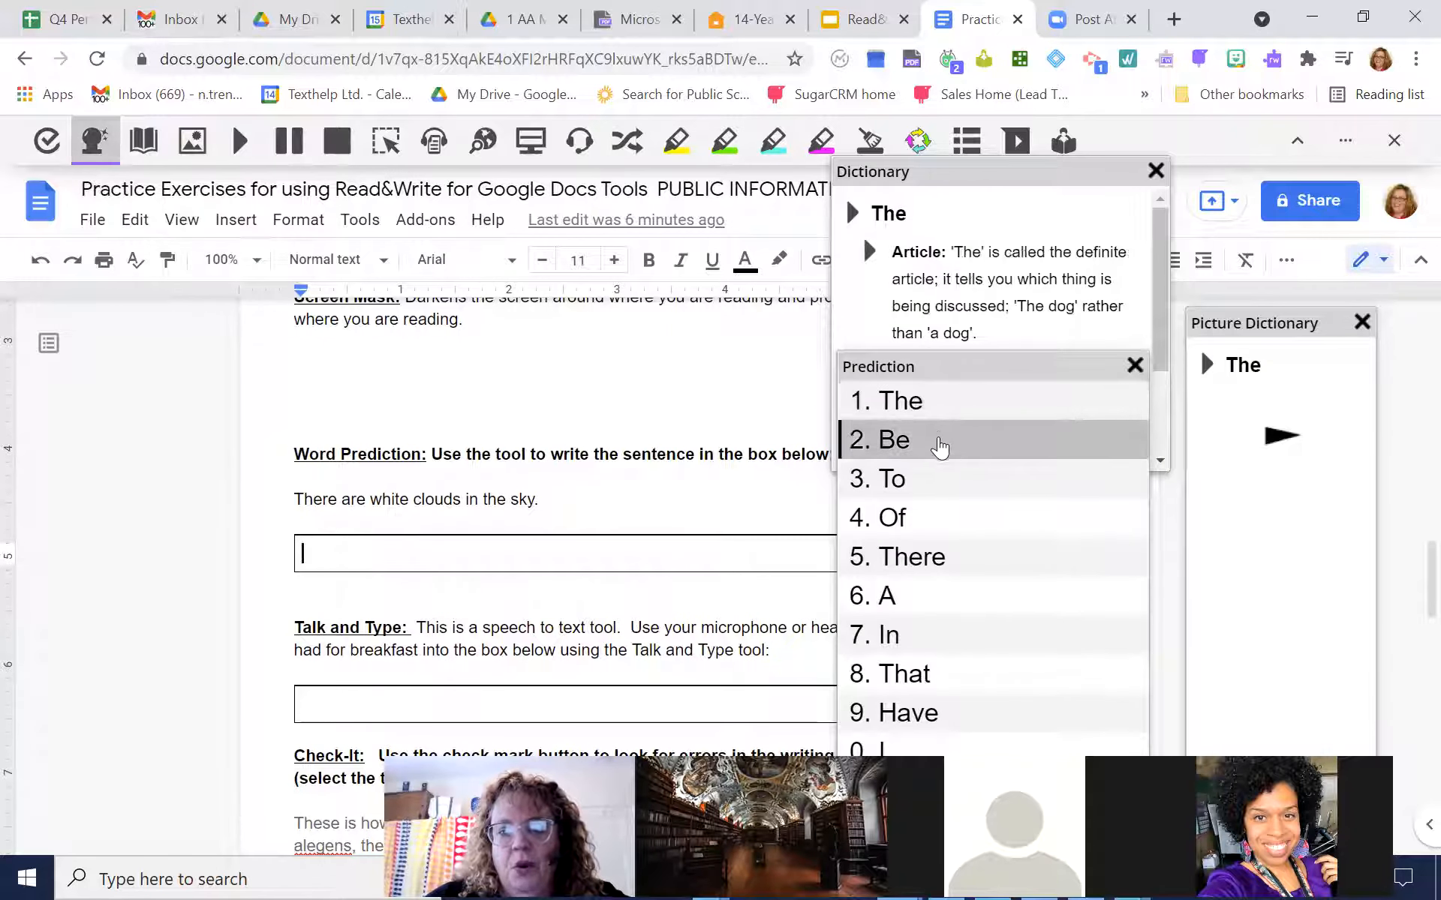
pyautogui.moveTo(940, 450)
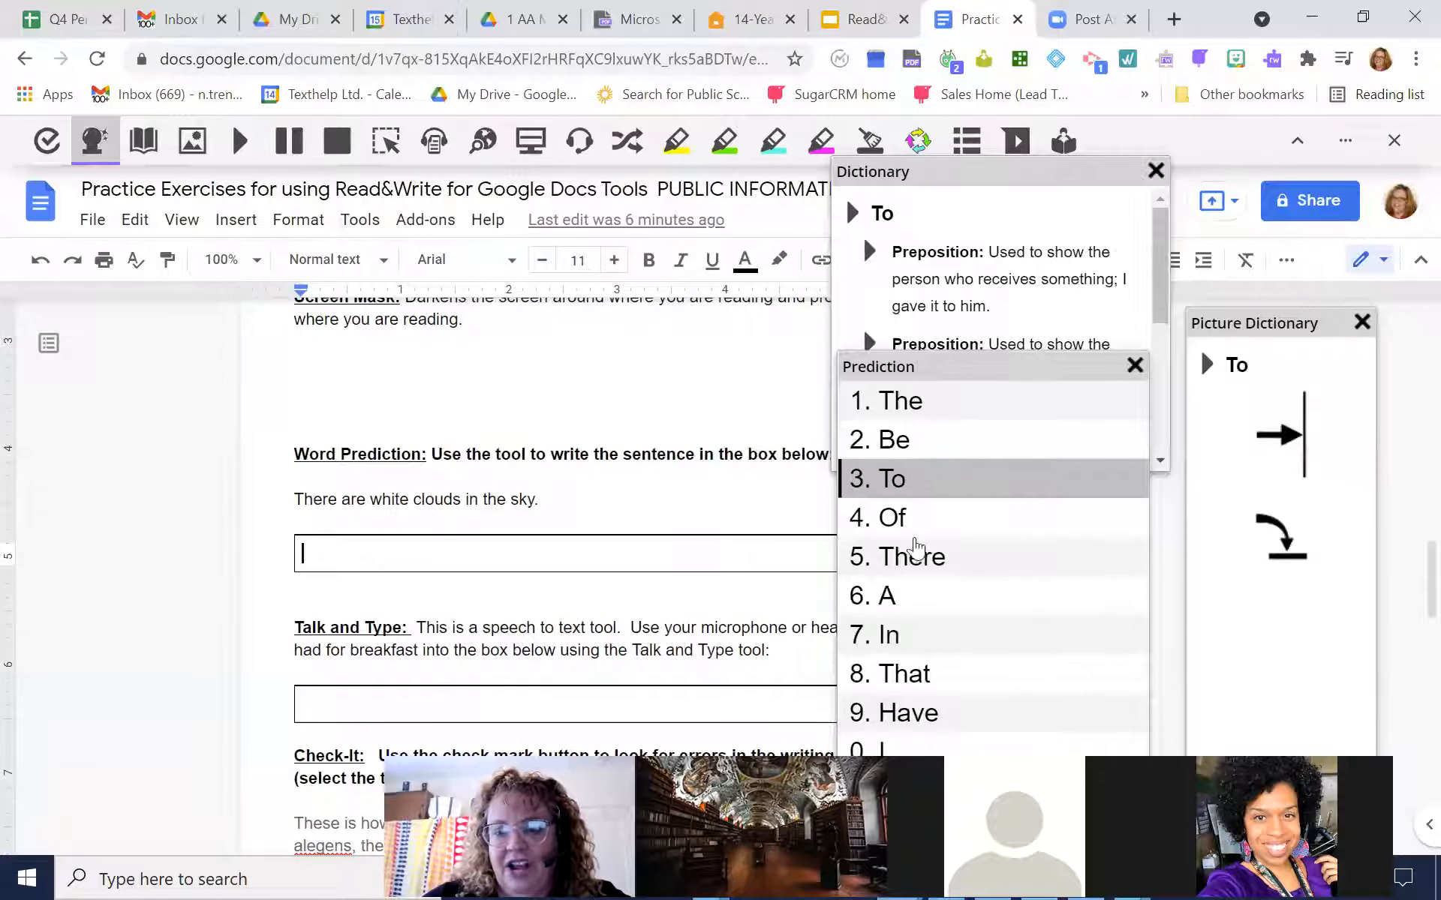
pyautogui.moveTo(910, 643)
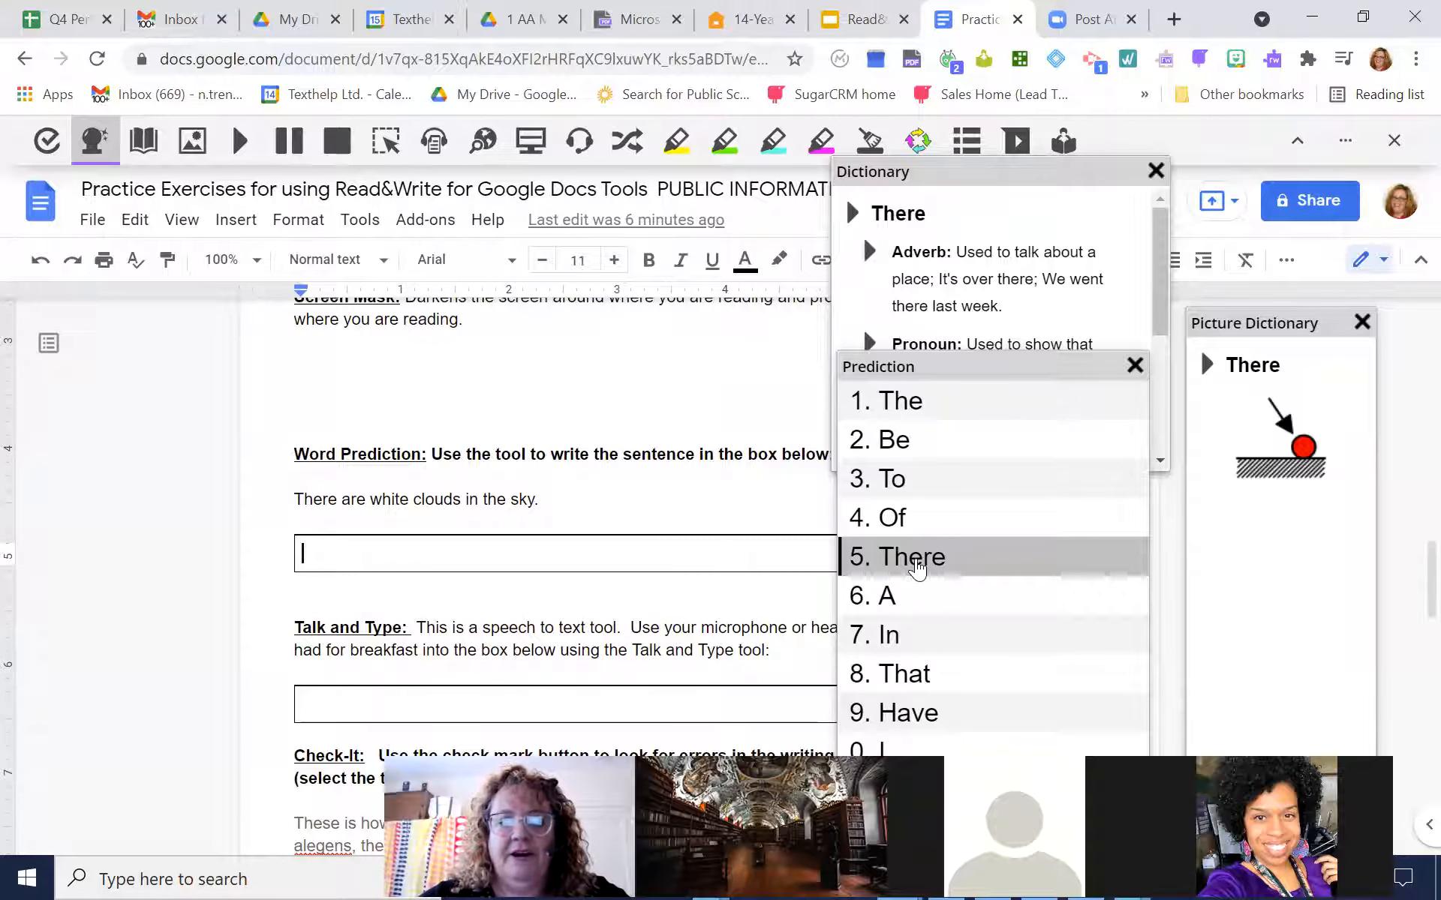
pyautogui.click(917, 568)
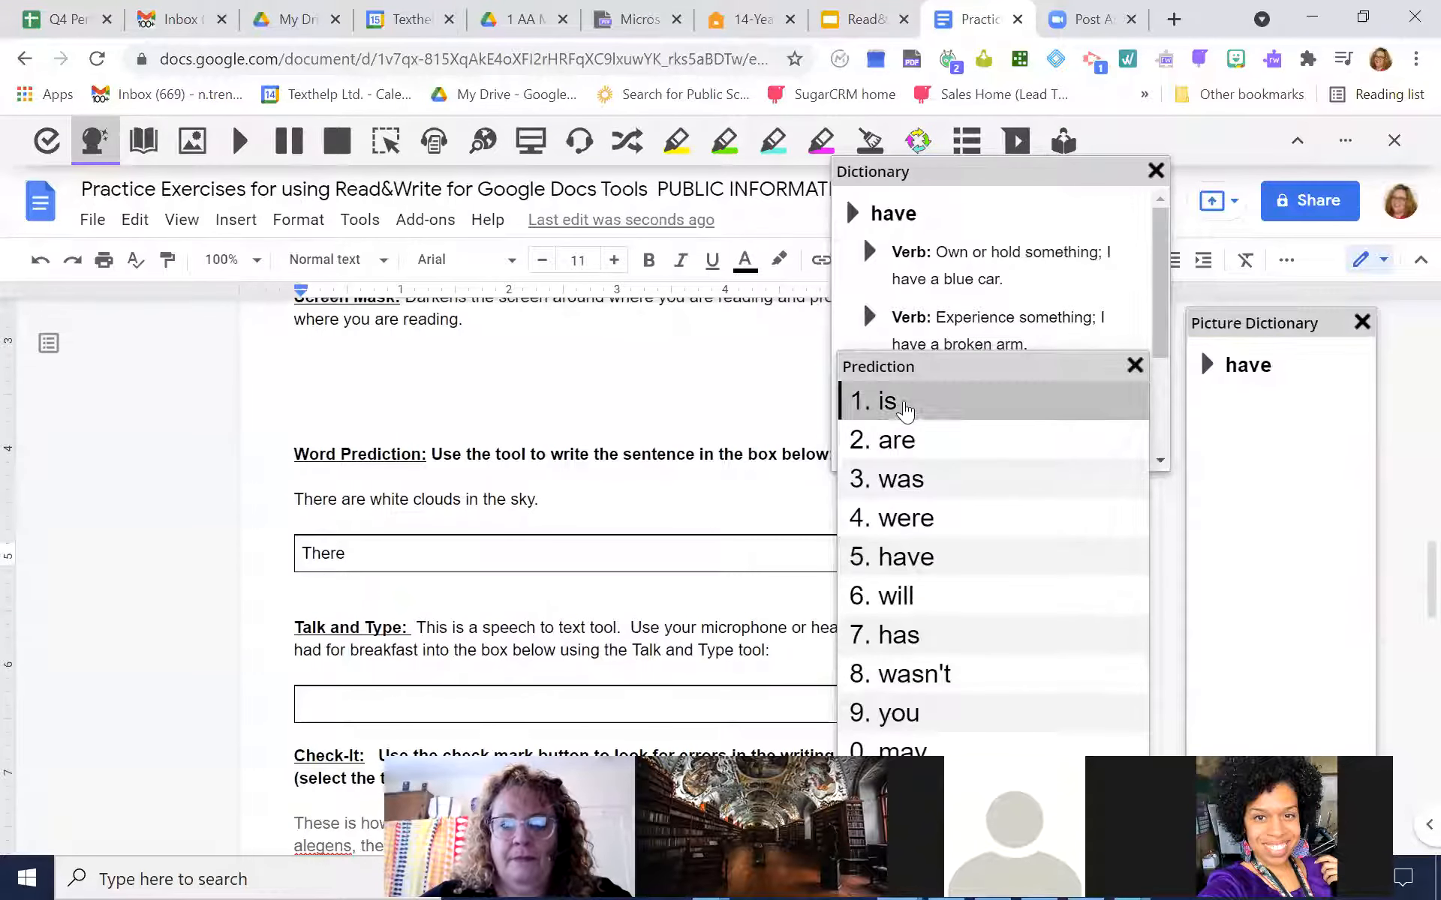
pyautogui.click(903, 441)
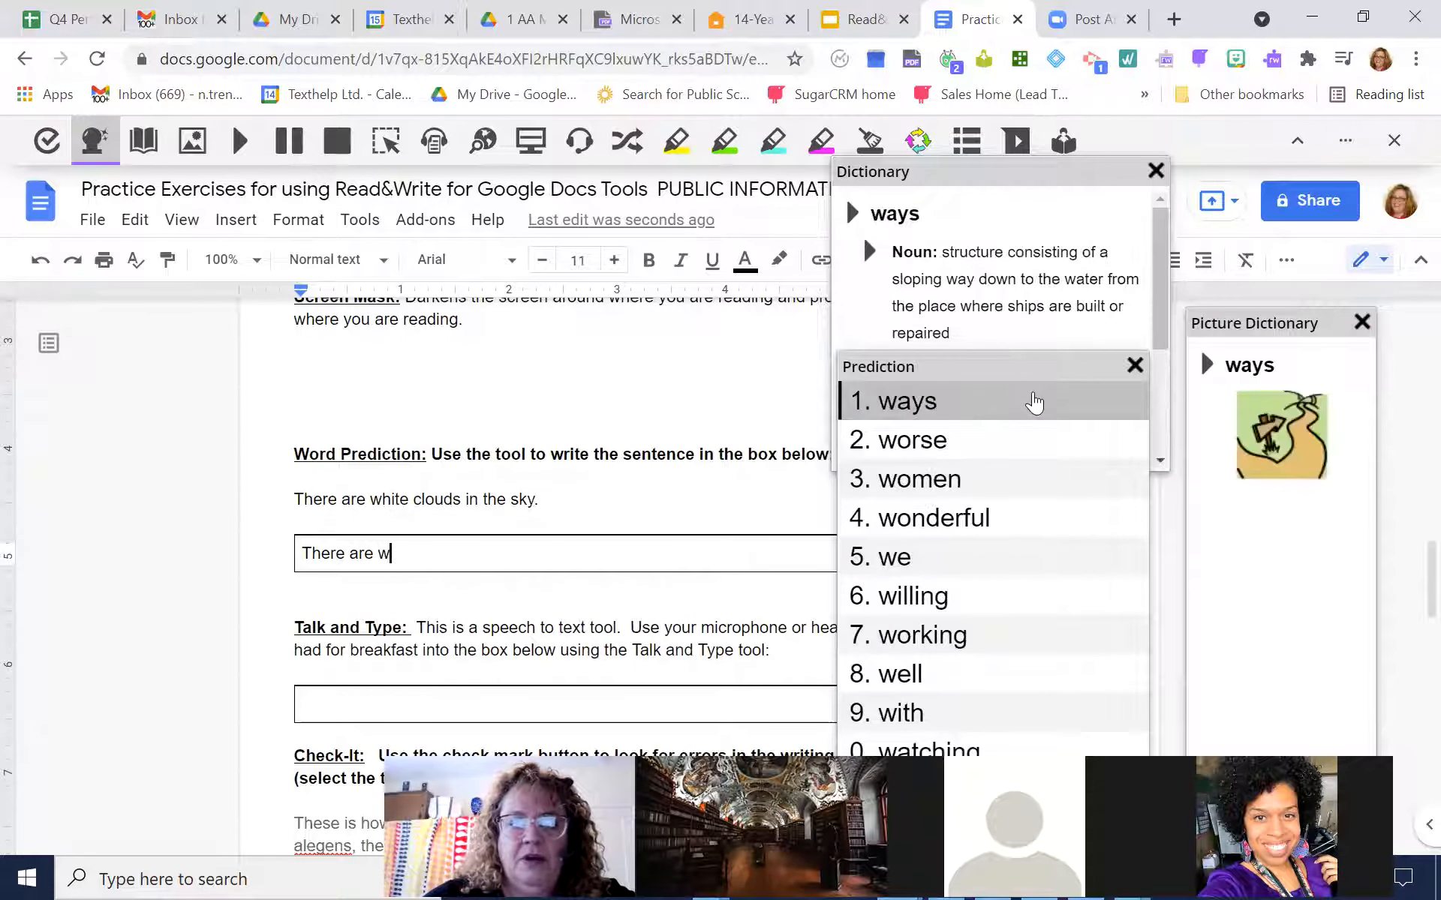
# Spell the third word of the practice sentence phonetically as "wit" and complete it with the suggestion "white"
pyautogui.write('i')
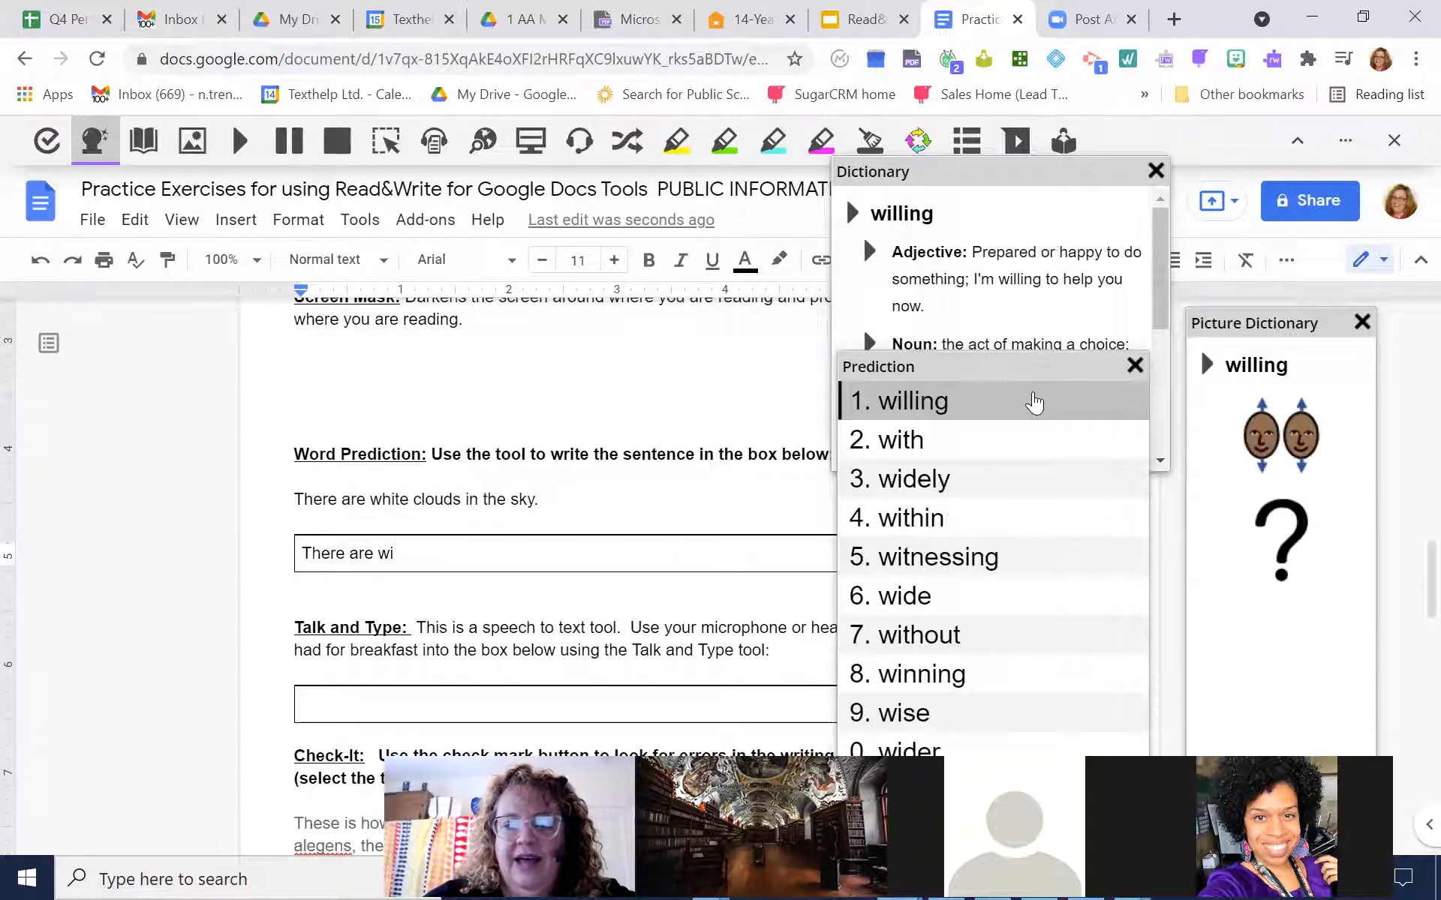
pyautogui.moveTo(934, 602)
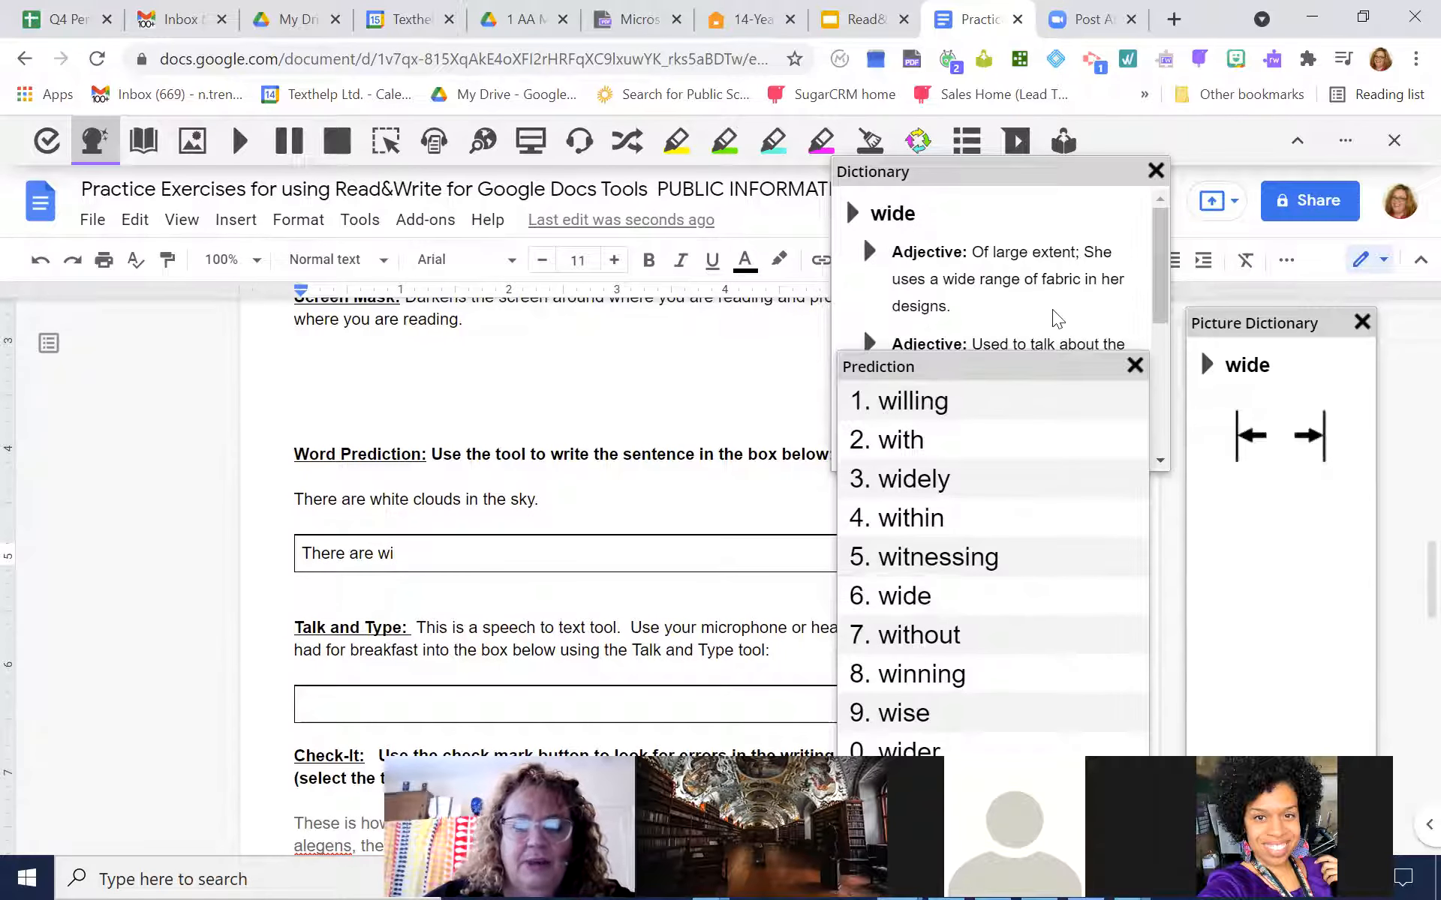
pyautogui.write('t')
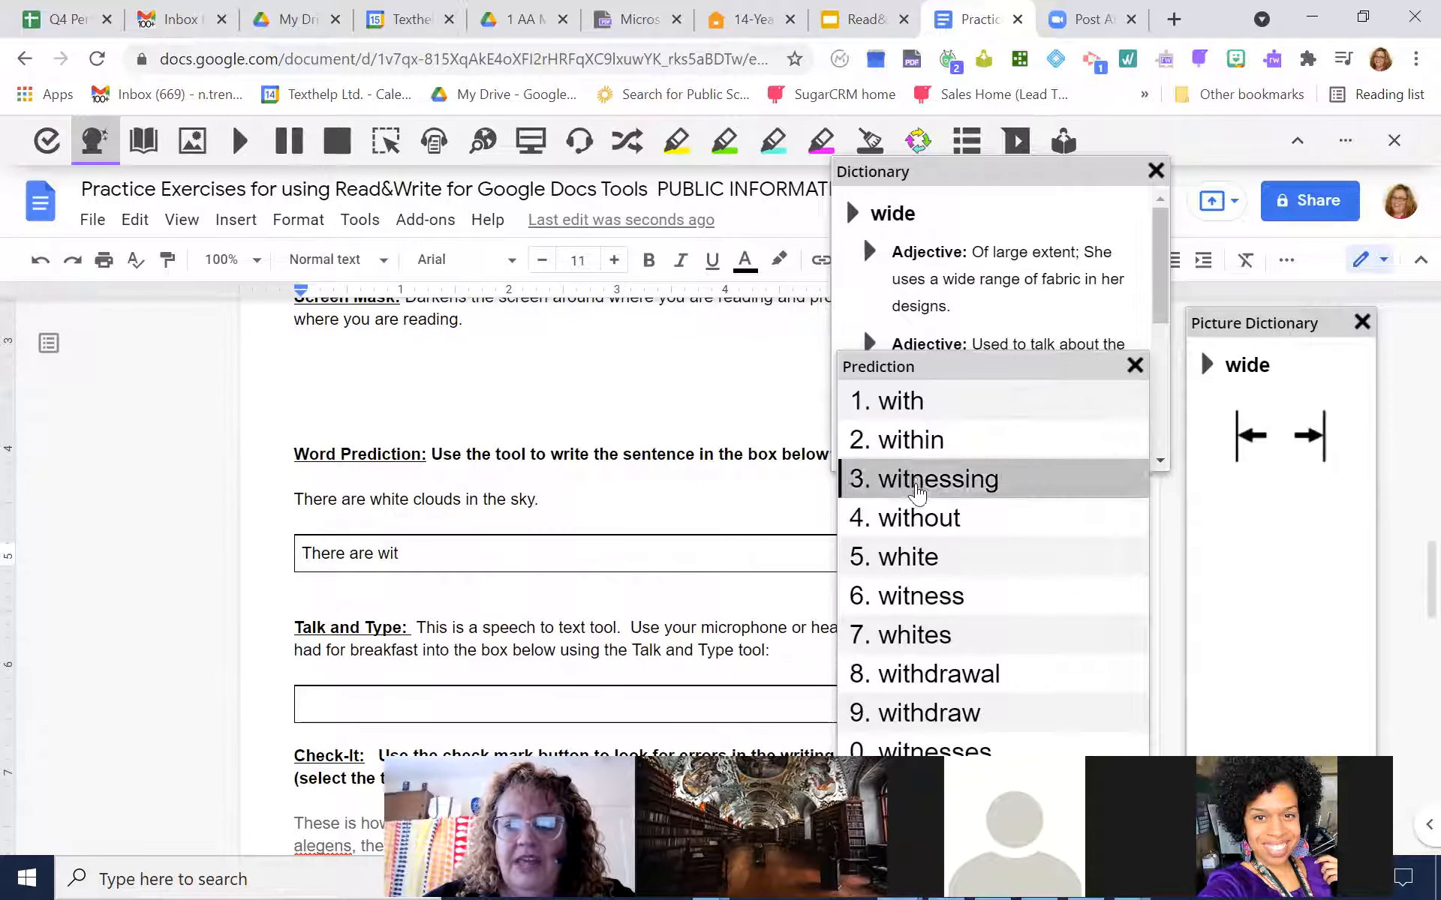
pyautogui.click(909, 559)
# Continue the practice sentence with "clouds in the", picking "clouds" and "the" from the word predictions
pyautogui.write('clo')
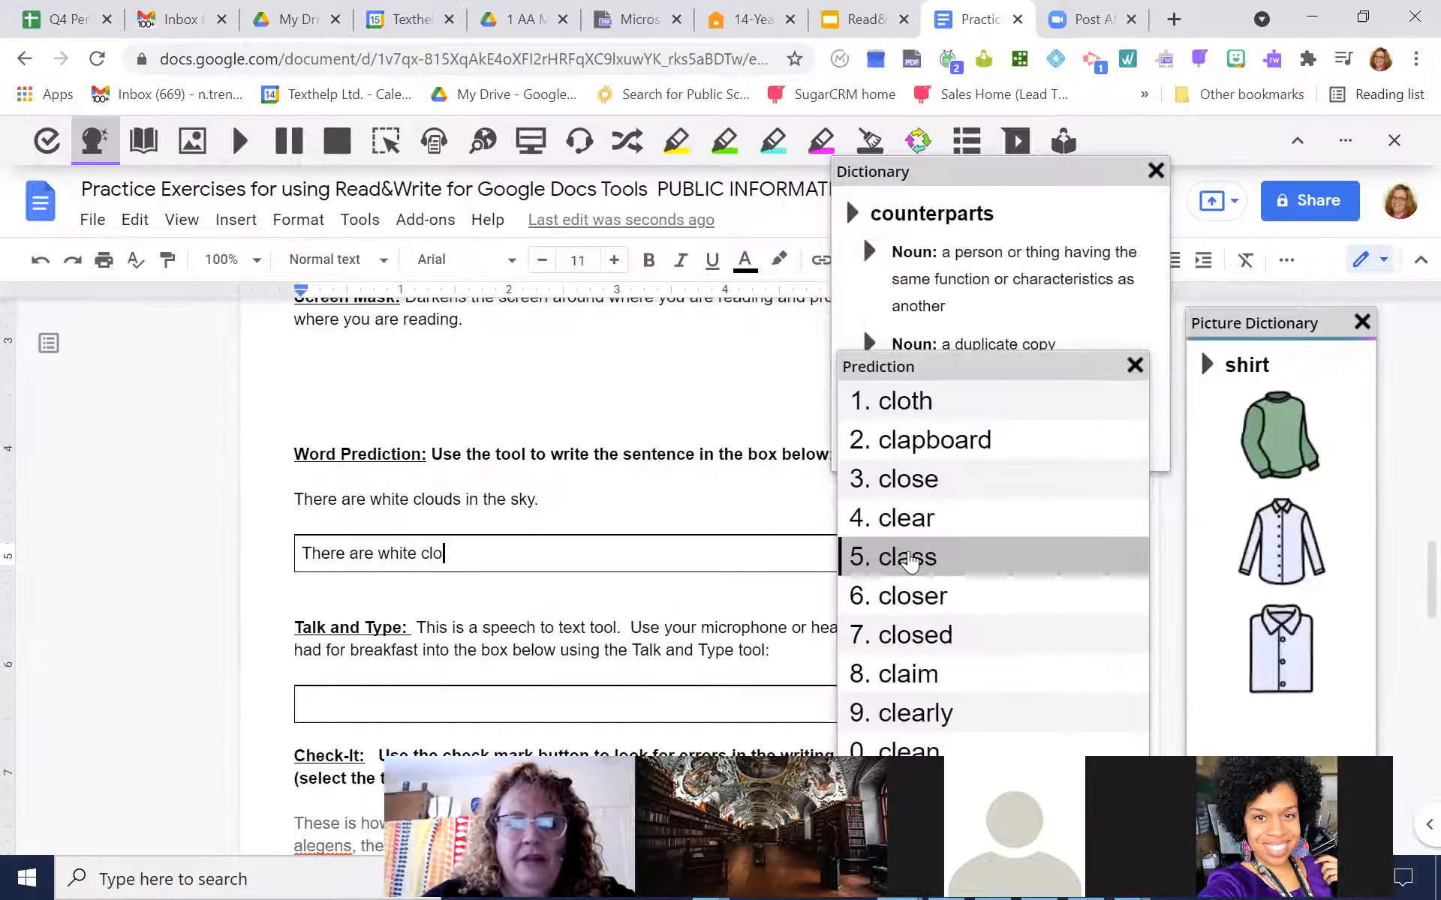
pyautogui.write('u')
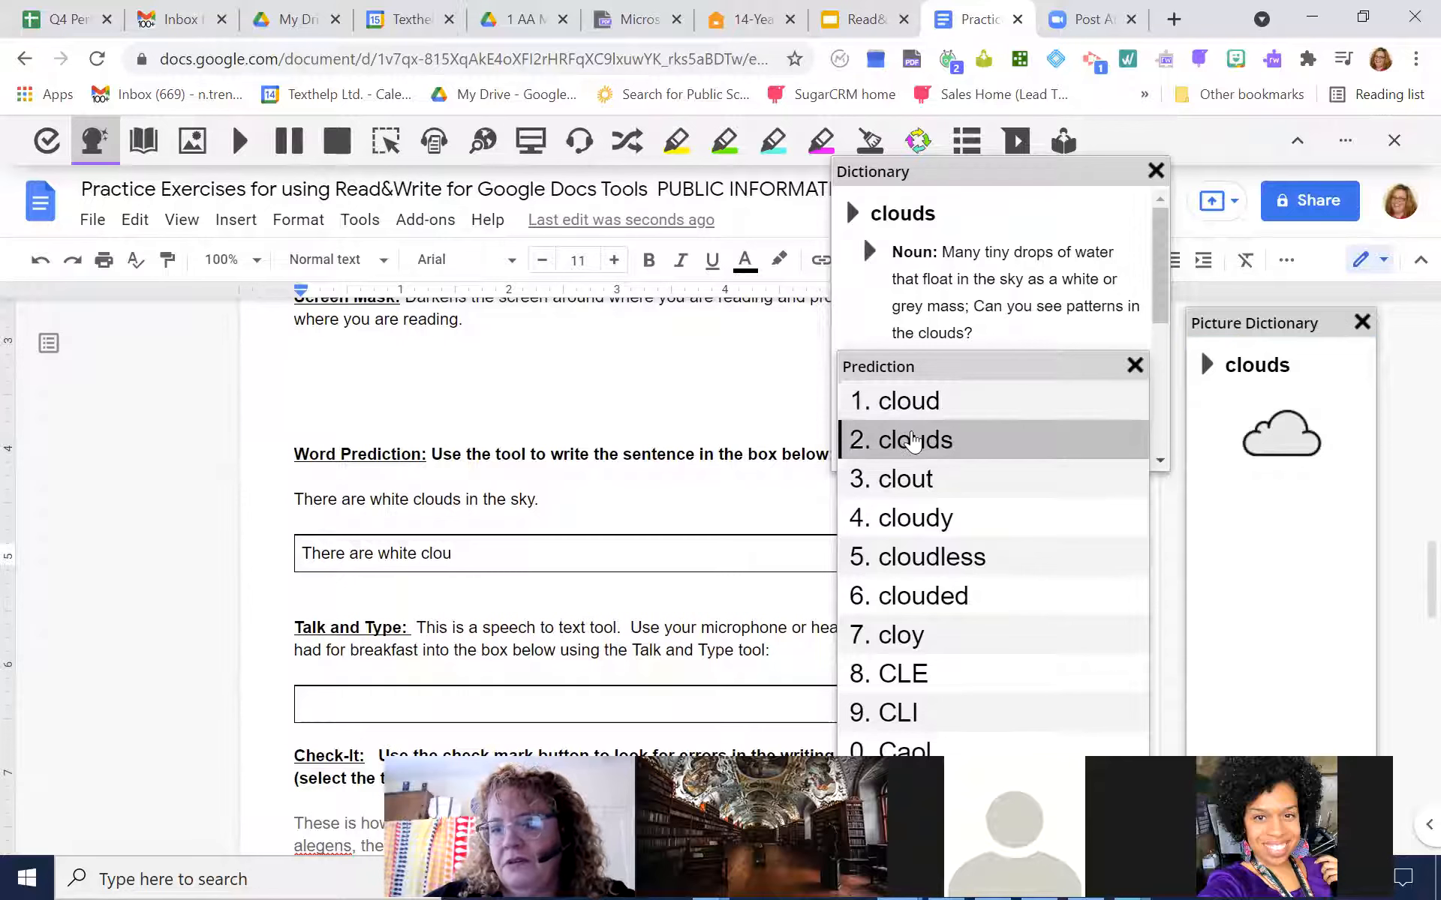
pyautogui.click(912, 442)
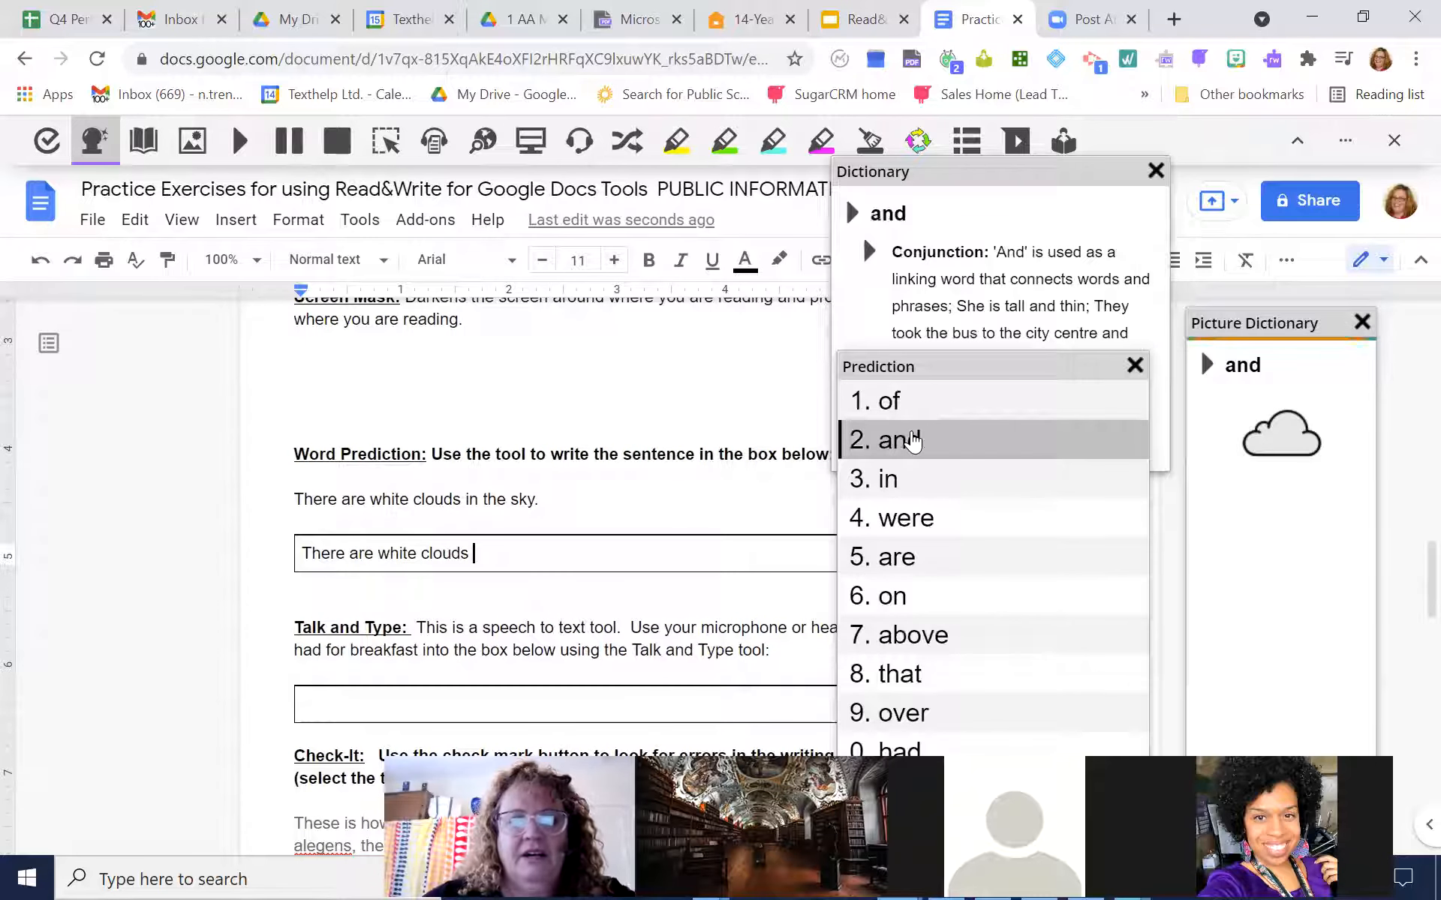
pyautogui.write('in')
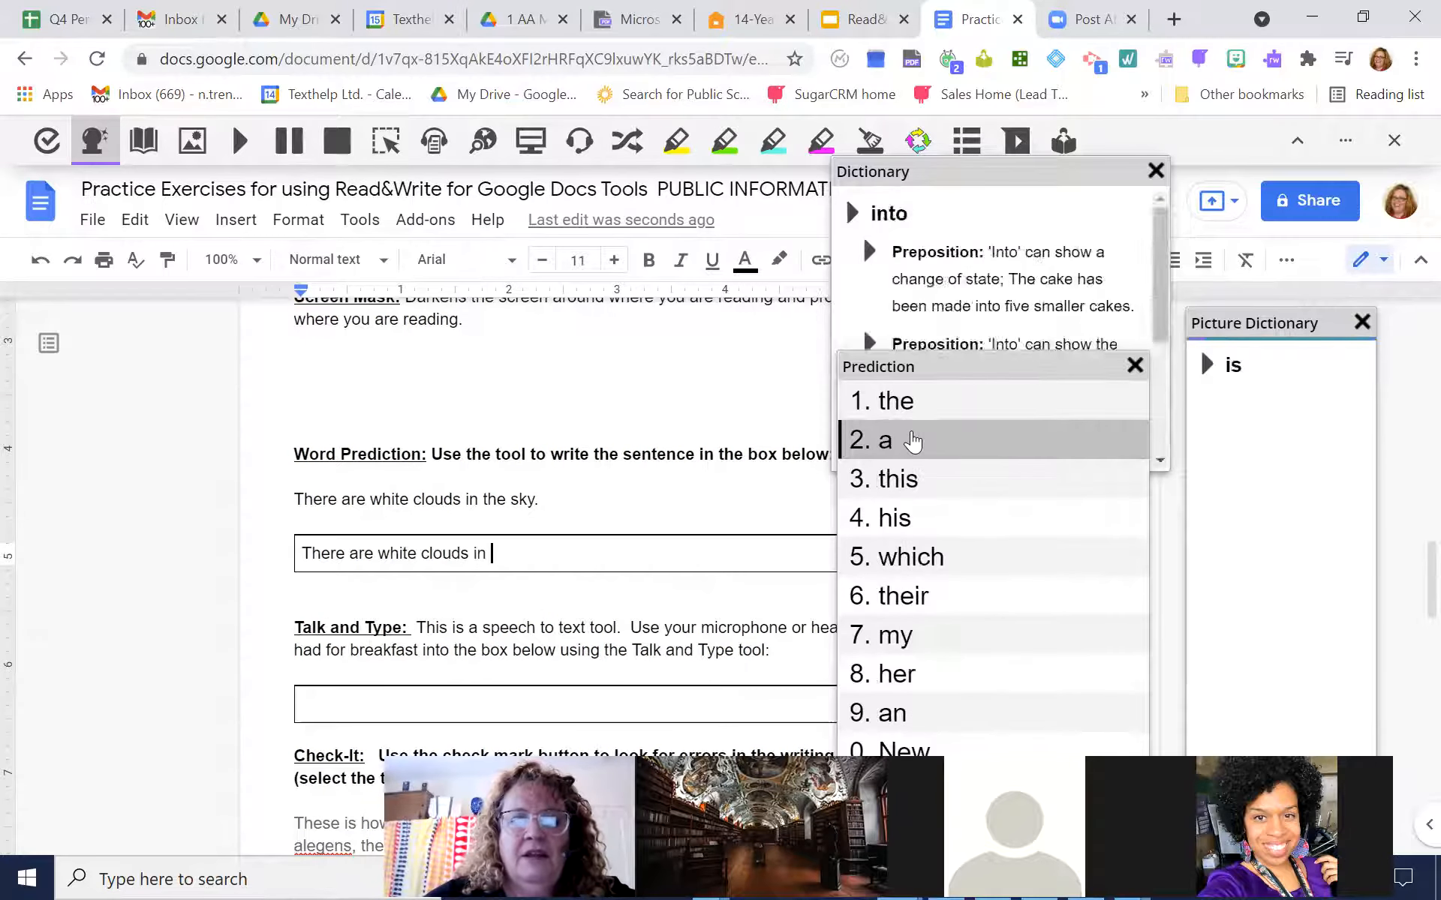
pyautogui.click(901, 403)
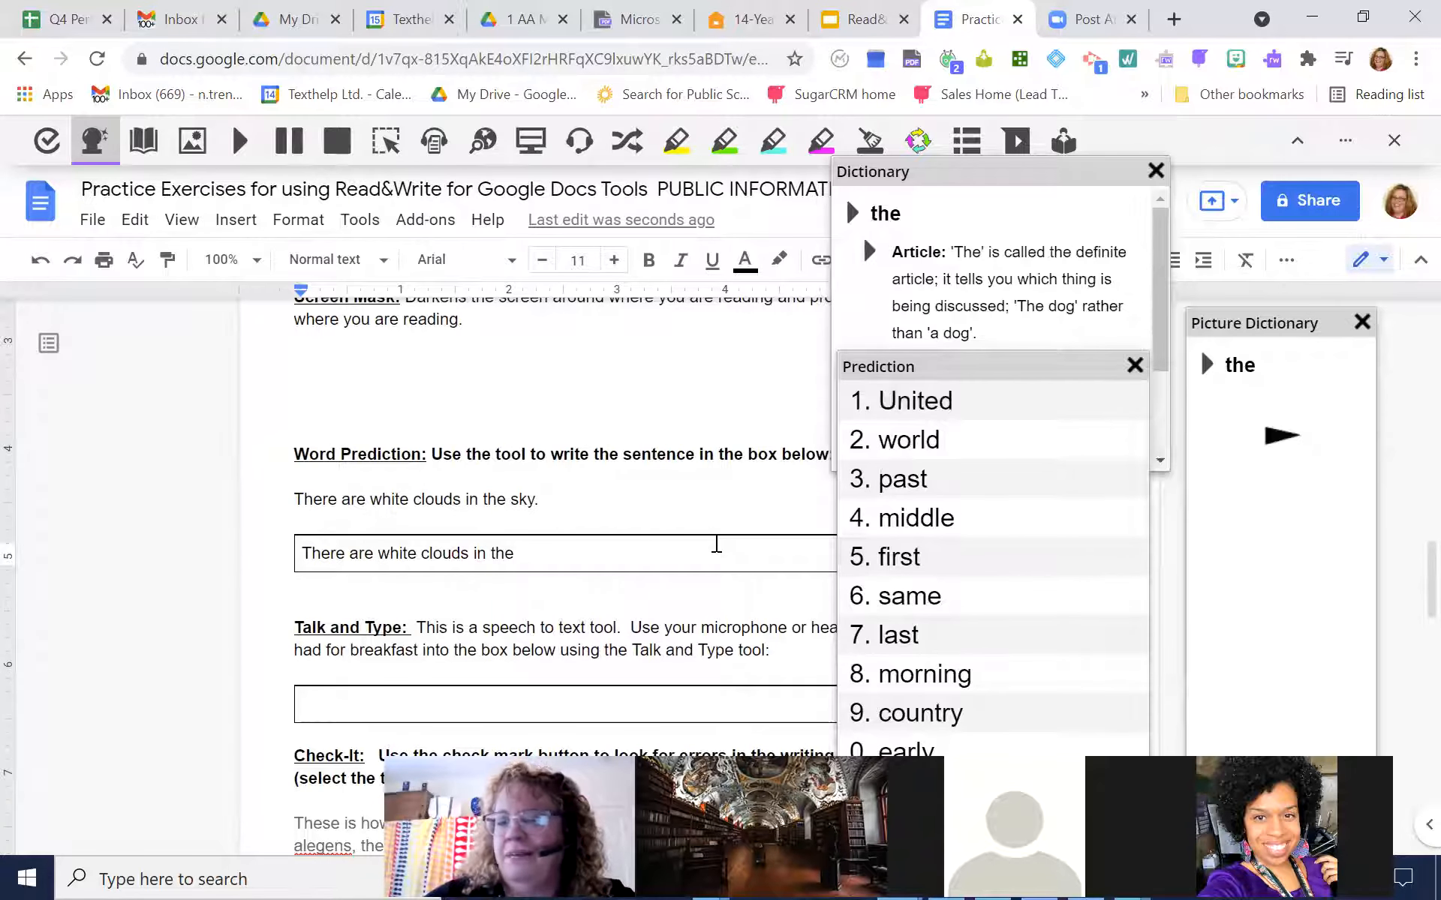
# Spell the sentence's last word as "ski", correct it to "sky", and end the sentence with a period
pyautogui.write('s')
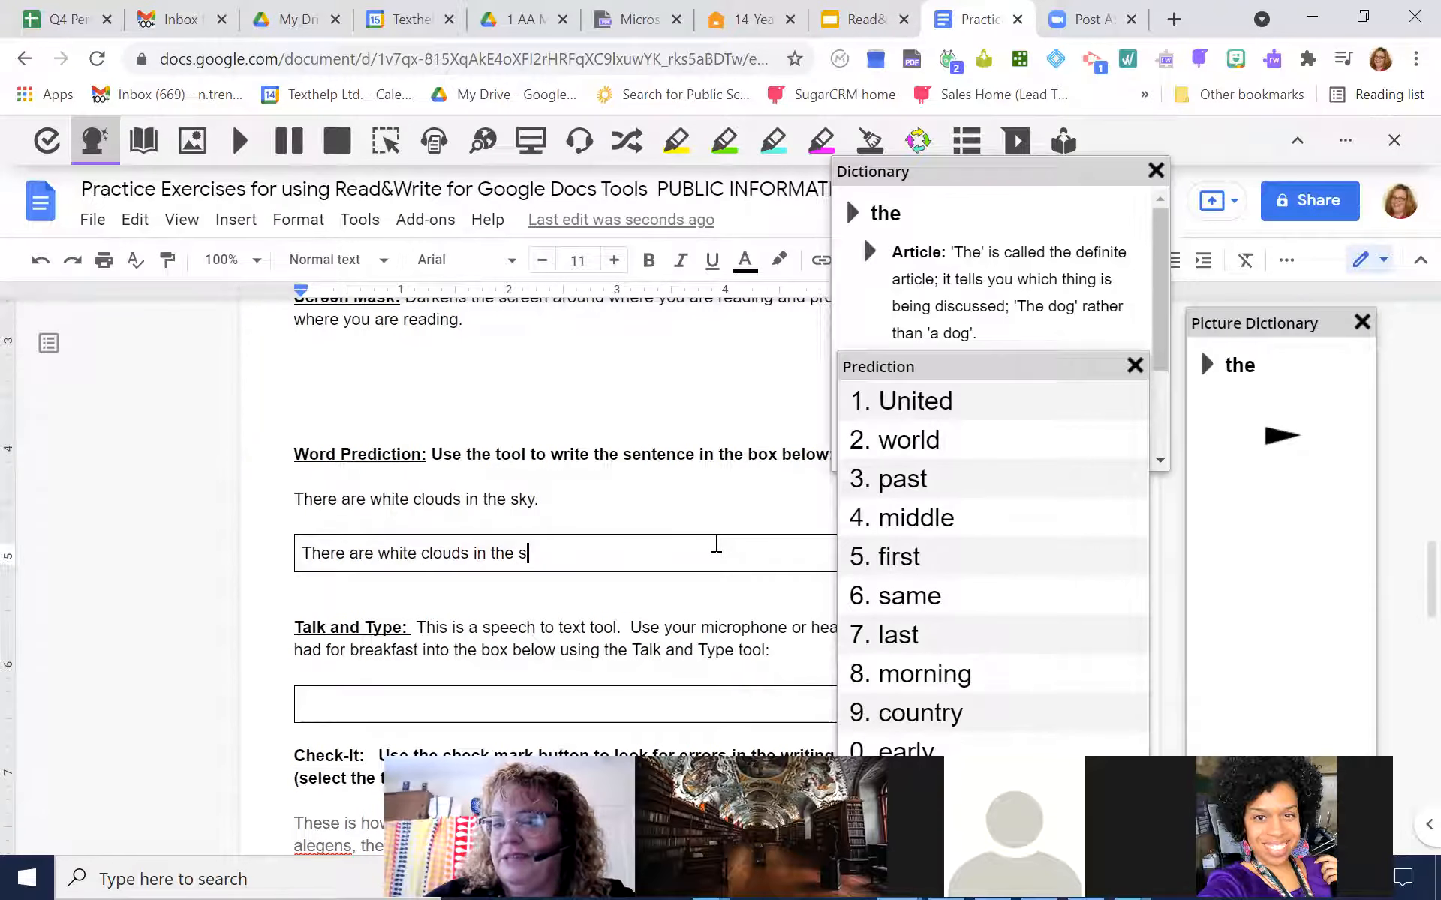
pyautogui.write('ki')
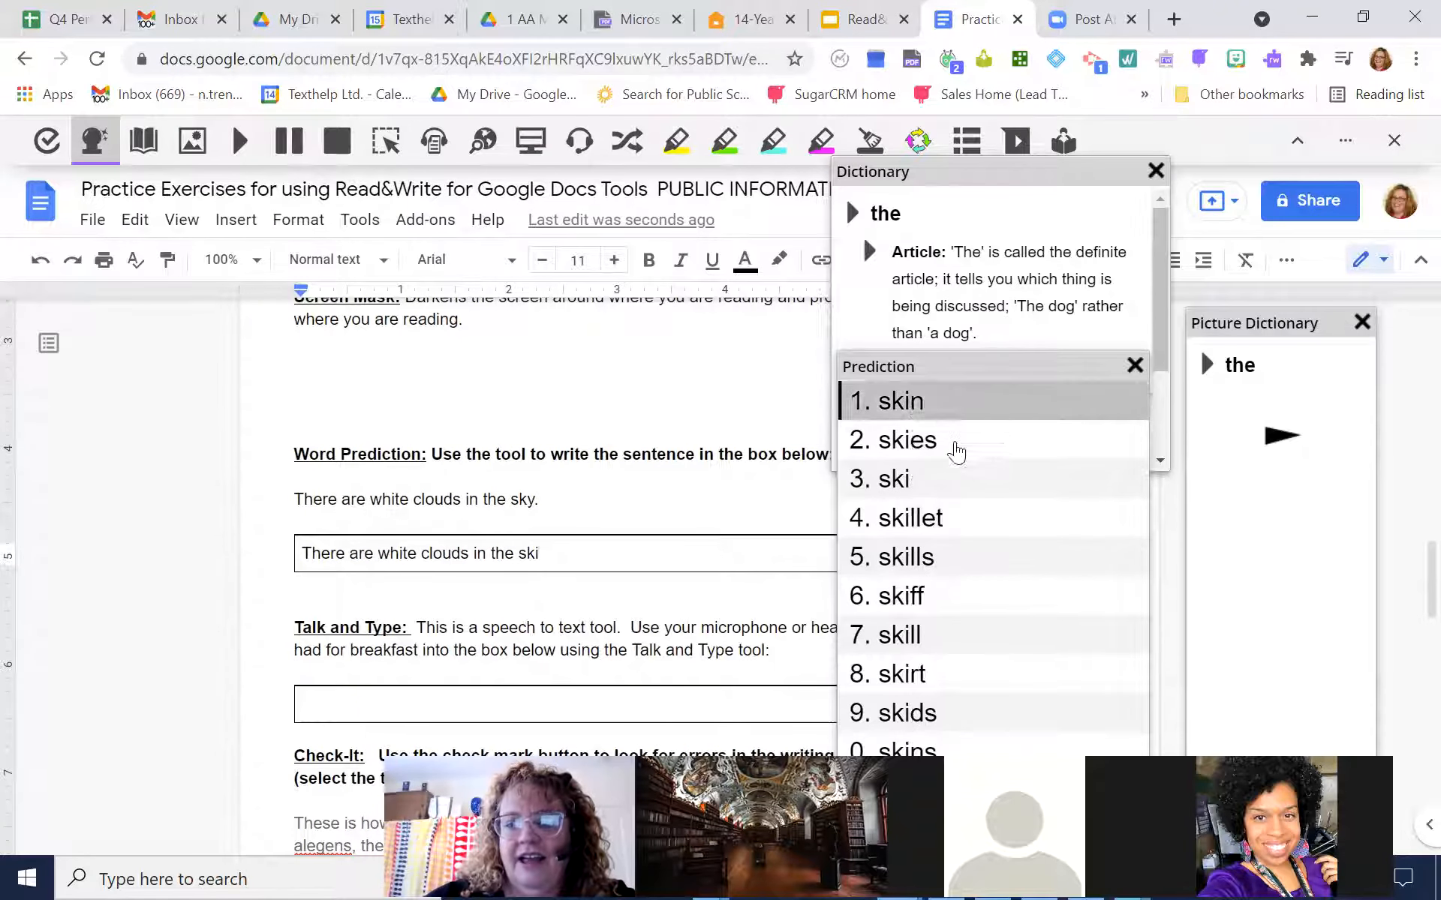
pyautogui.moveTo(916, 485)
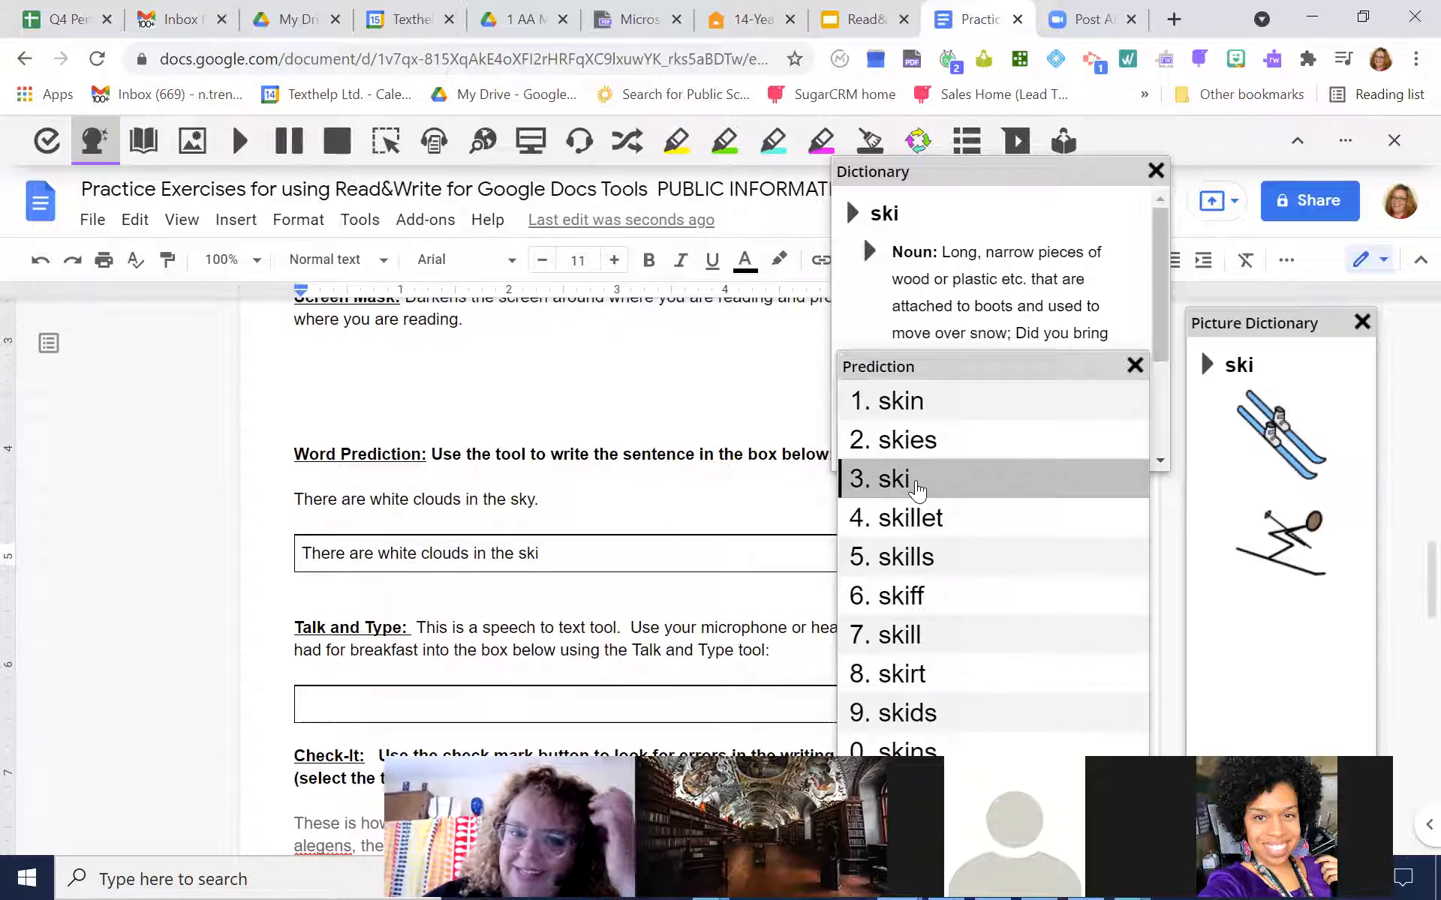
pyautogui.press('BackSpace')
pyautogui.write('y')
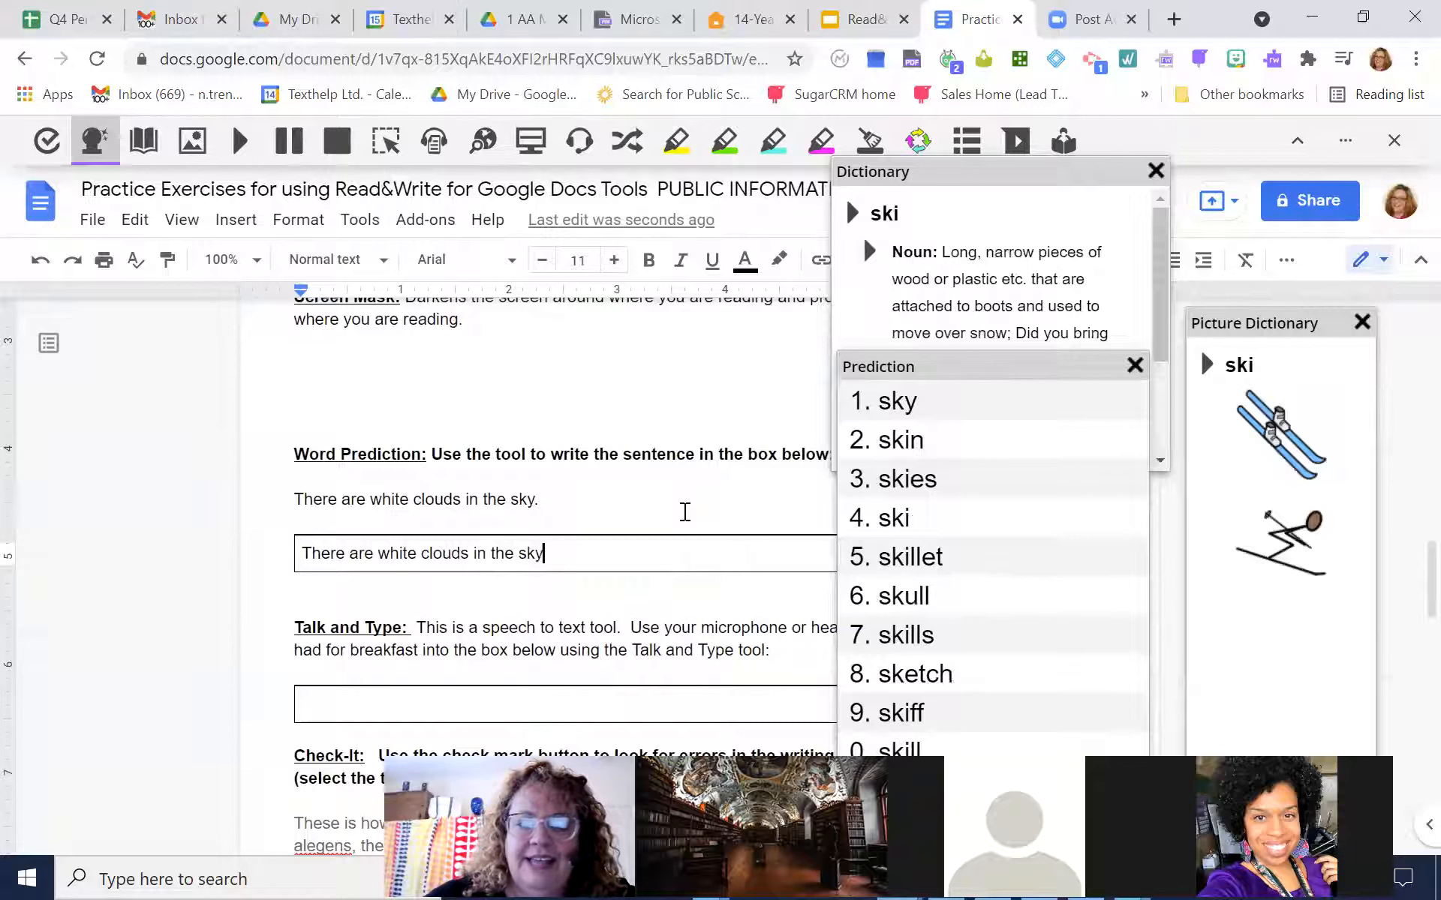
pyautogui.moveTo(910, 407)
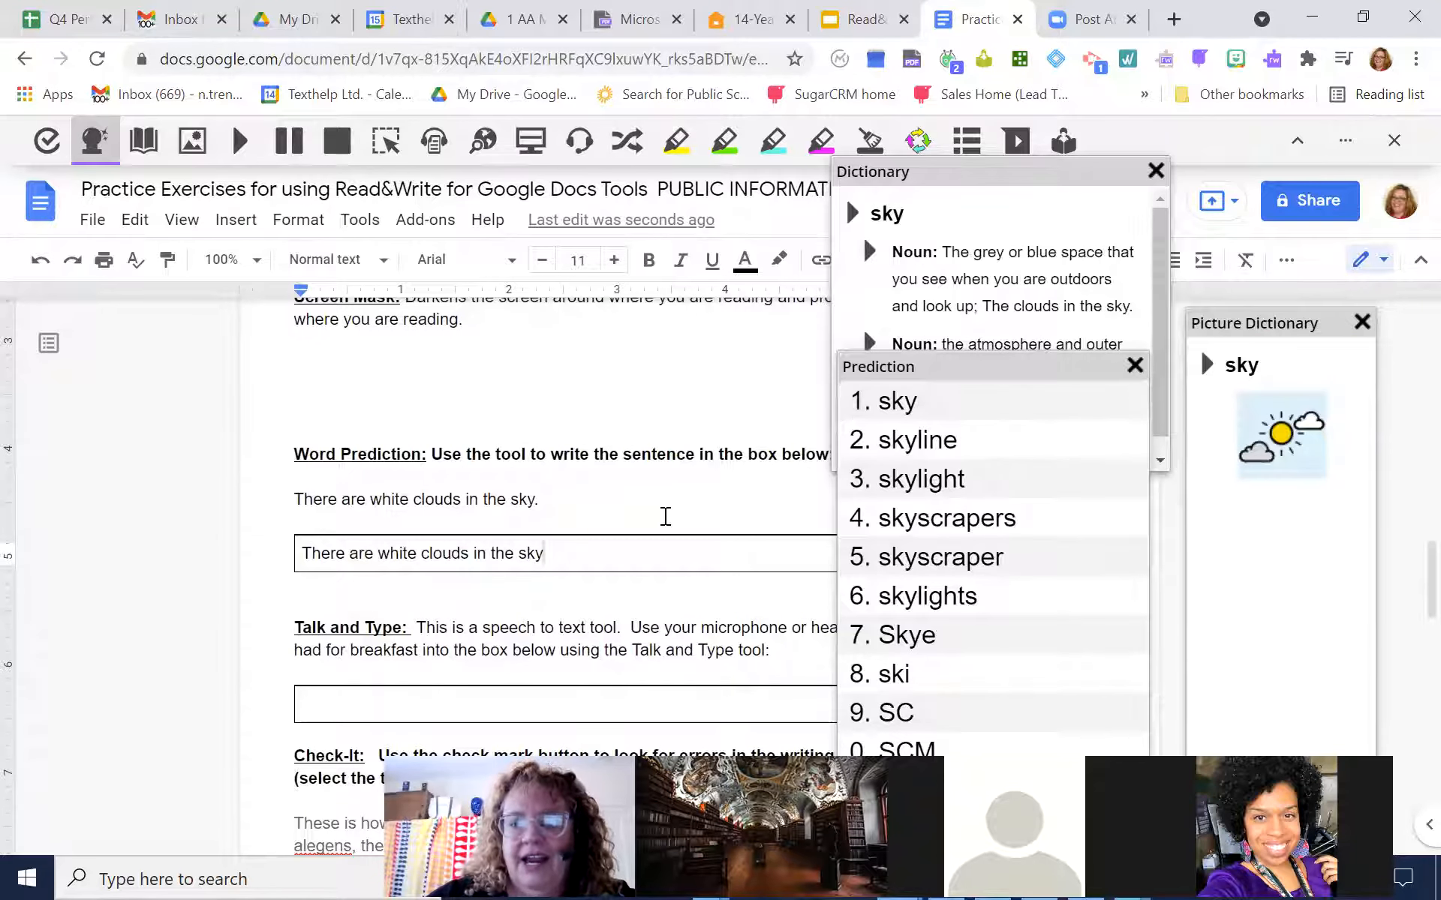
pyautogui.write('.')
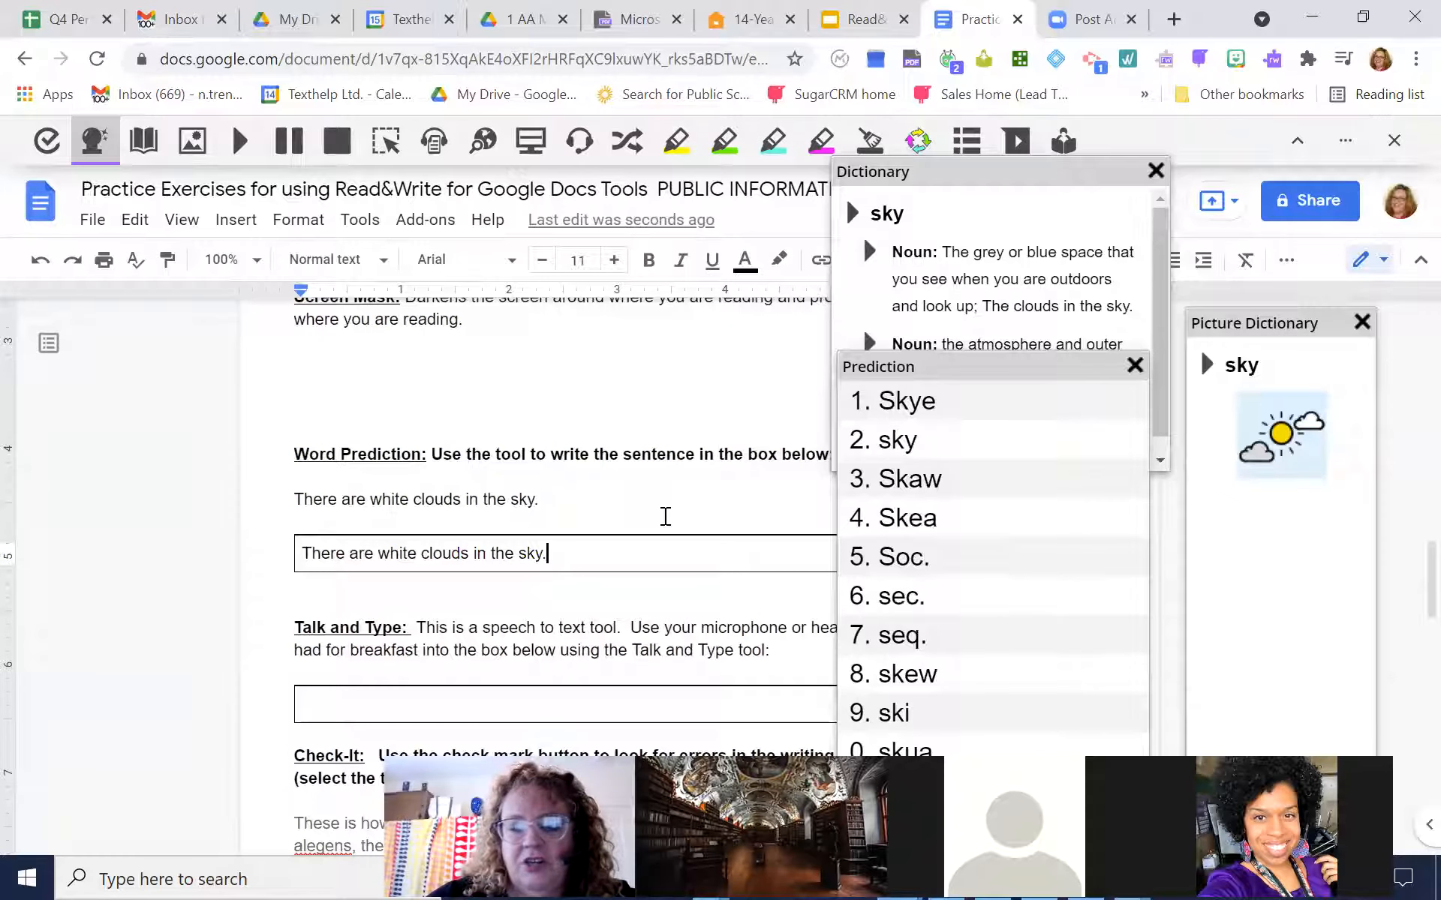
# Begin a second line in the box with "My favorite food is", completing the words with Prediction suggestions
pyautogui.press('Return')
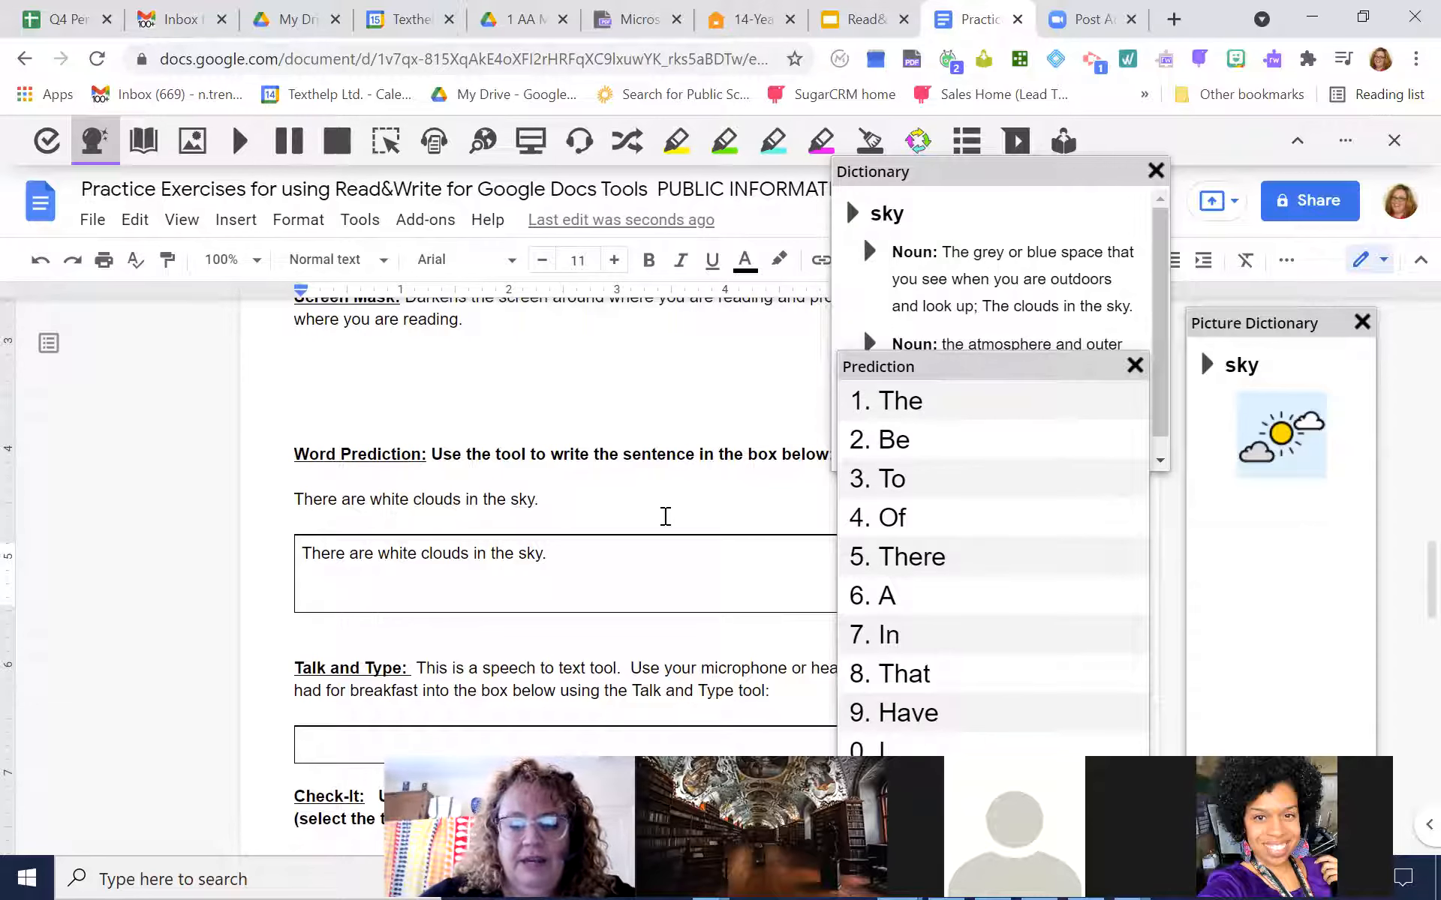
pyautogui.write('My f')
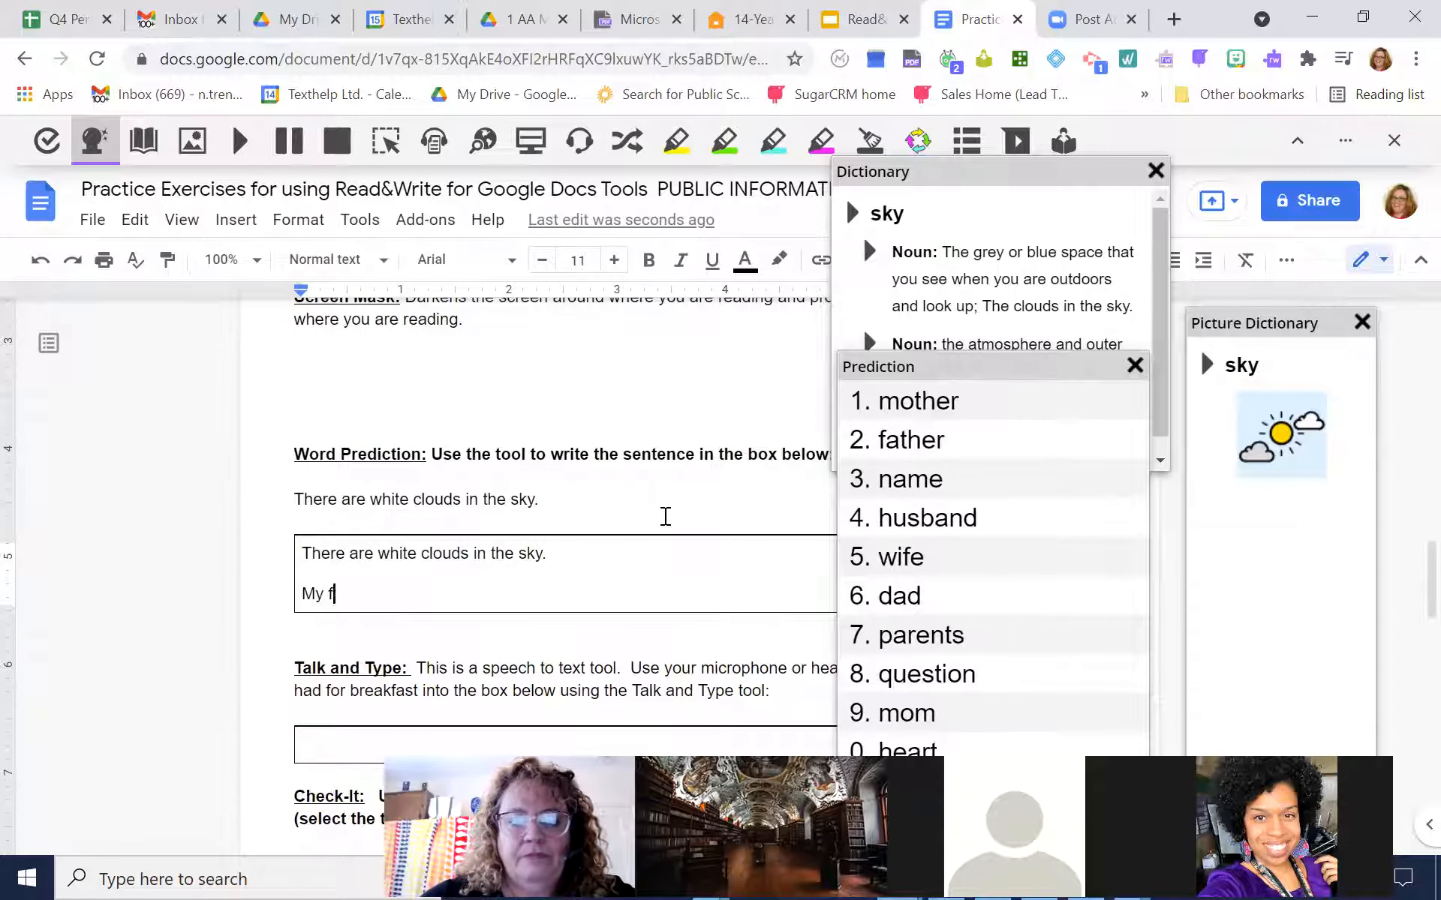
pyautogui.write('avo')
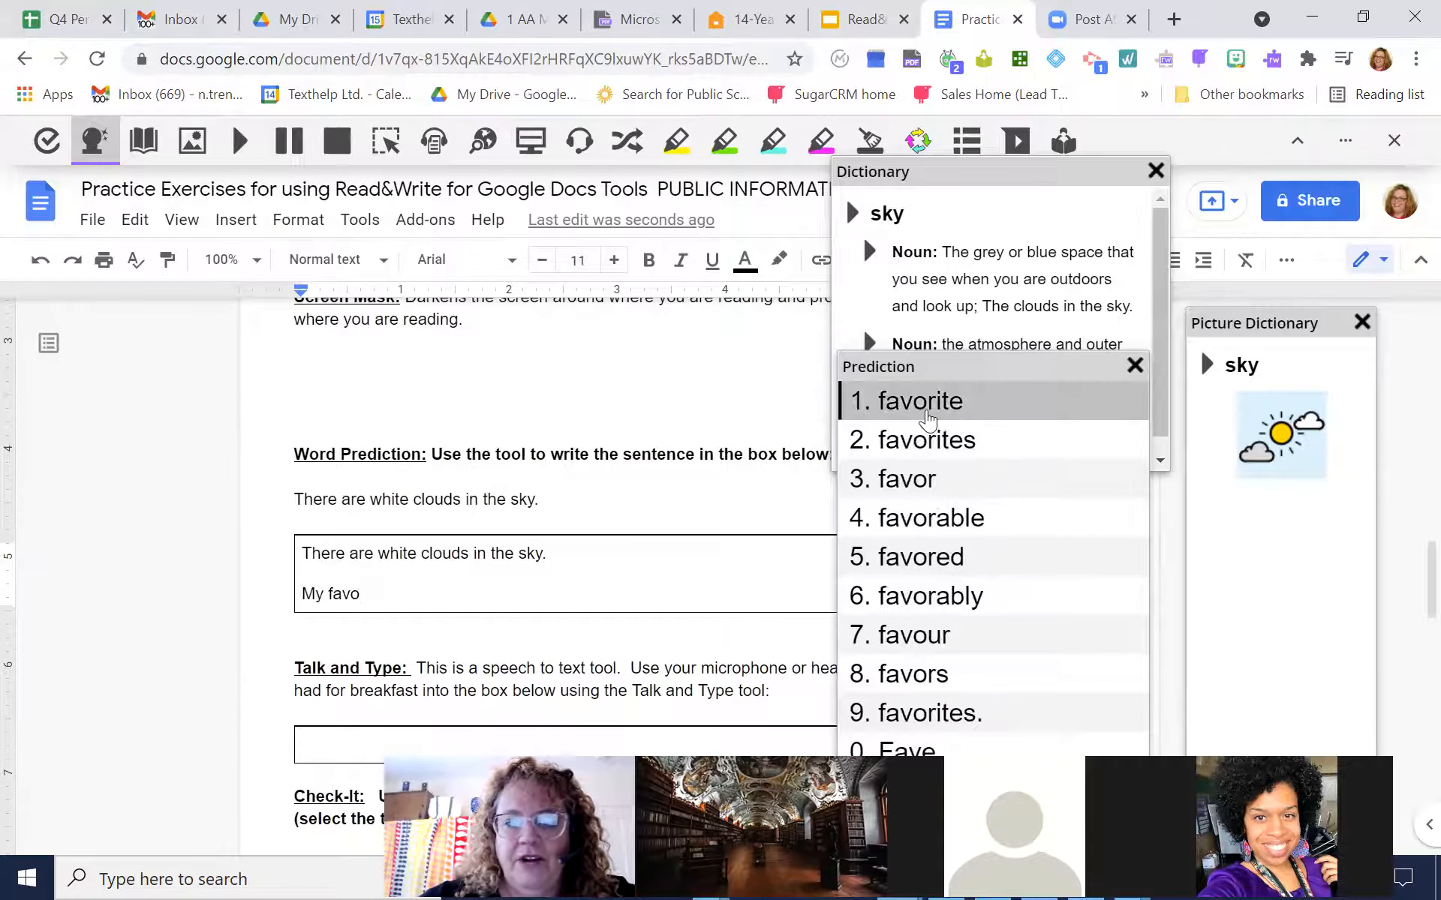
pyautogui.click(929, 415)
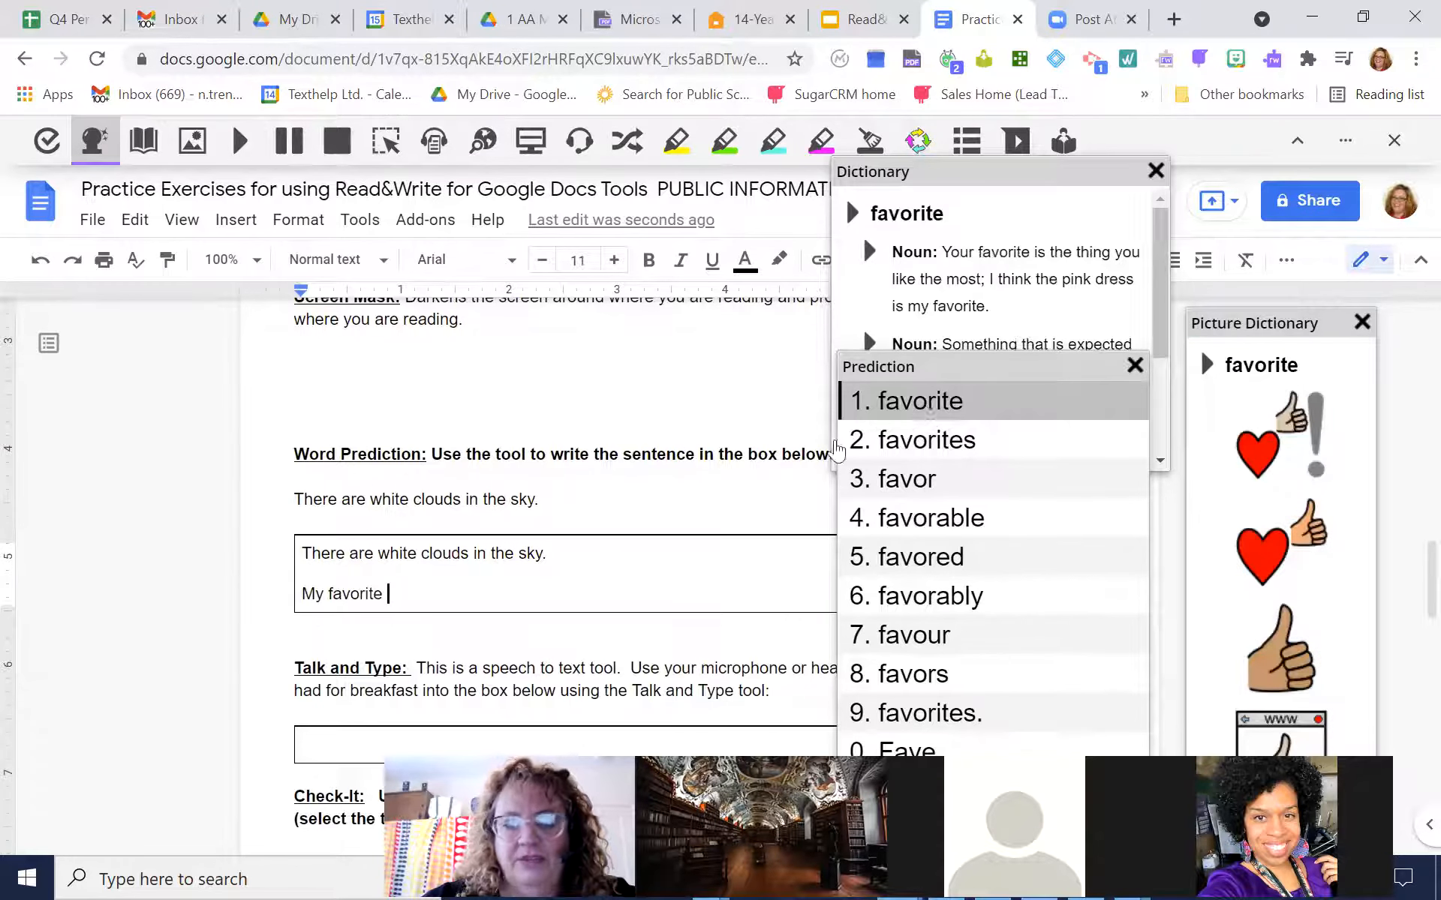
pyautogui.write('foo')
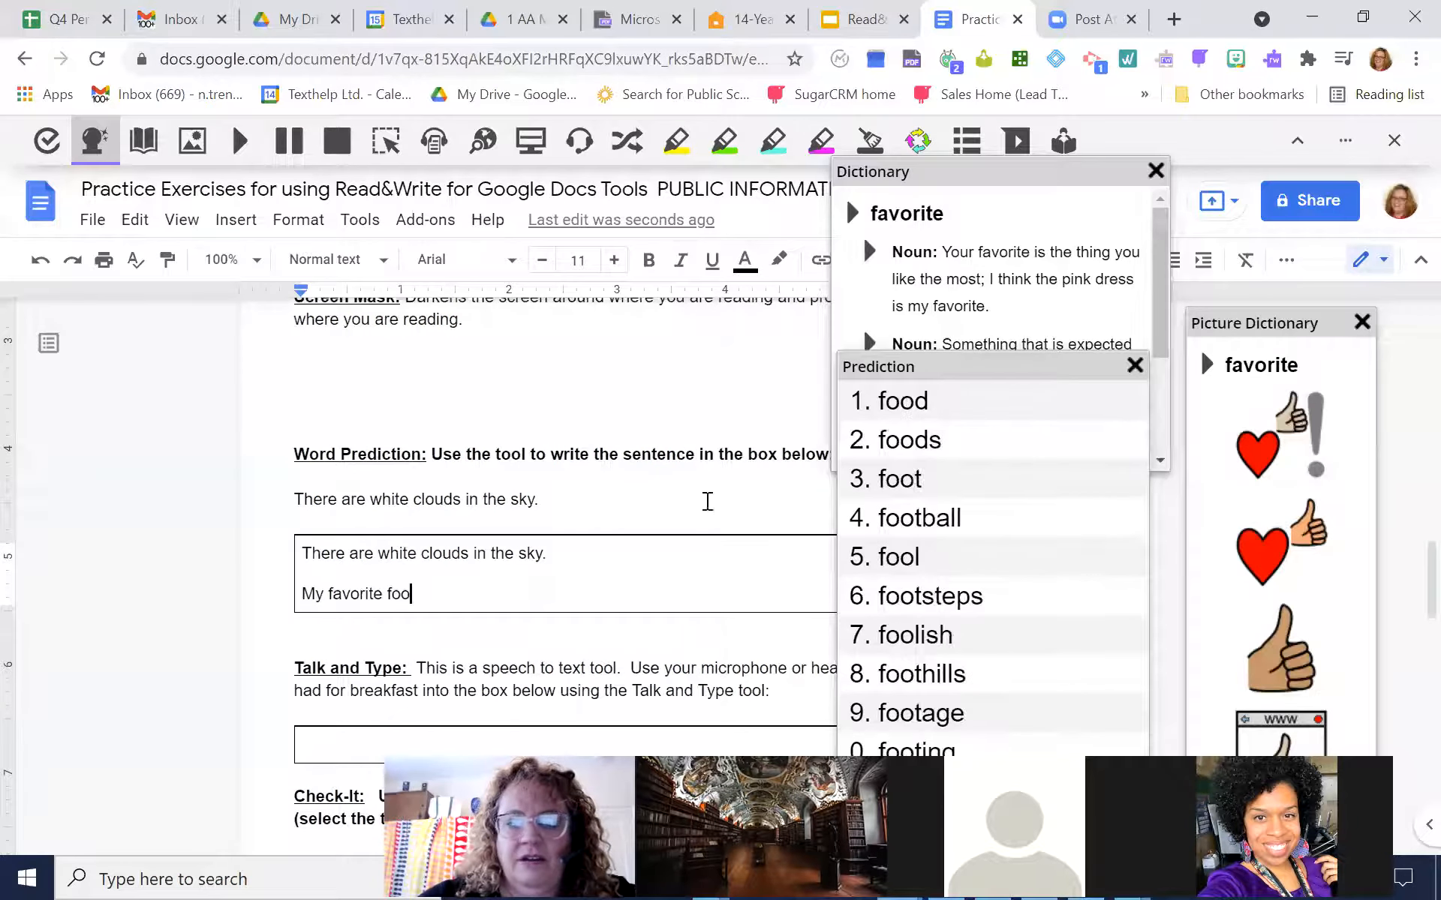
pyautogui.click(912, 416)
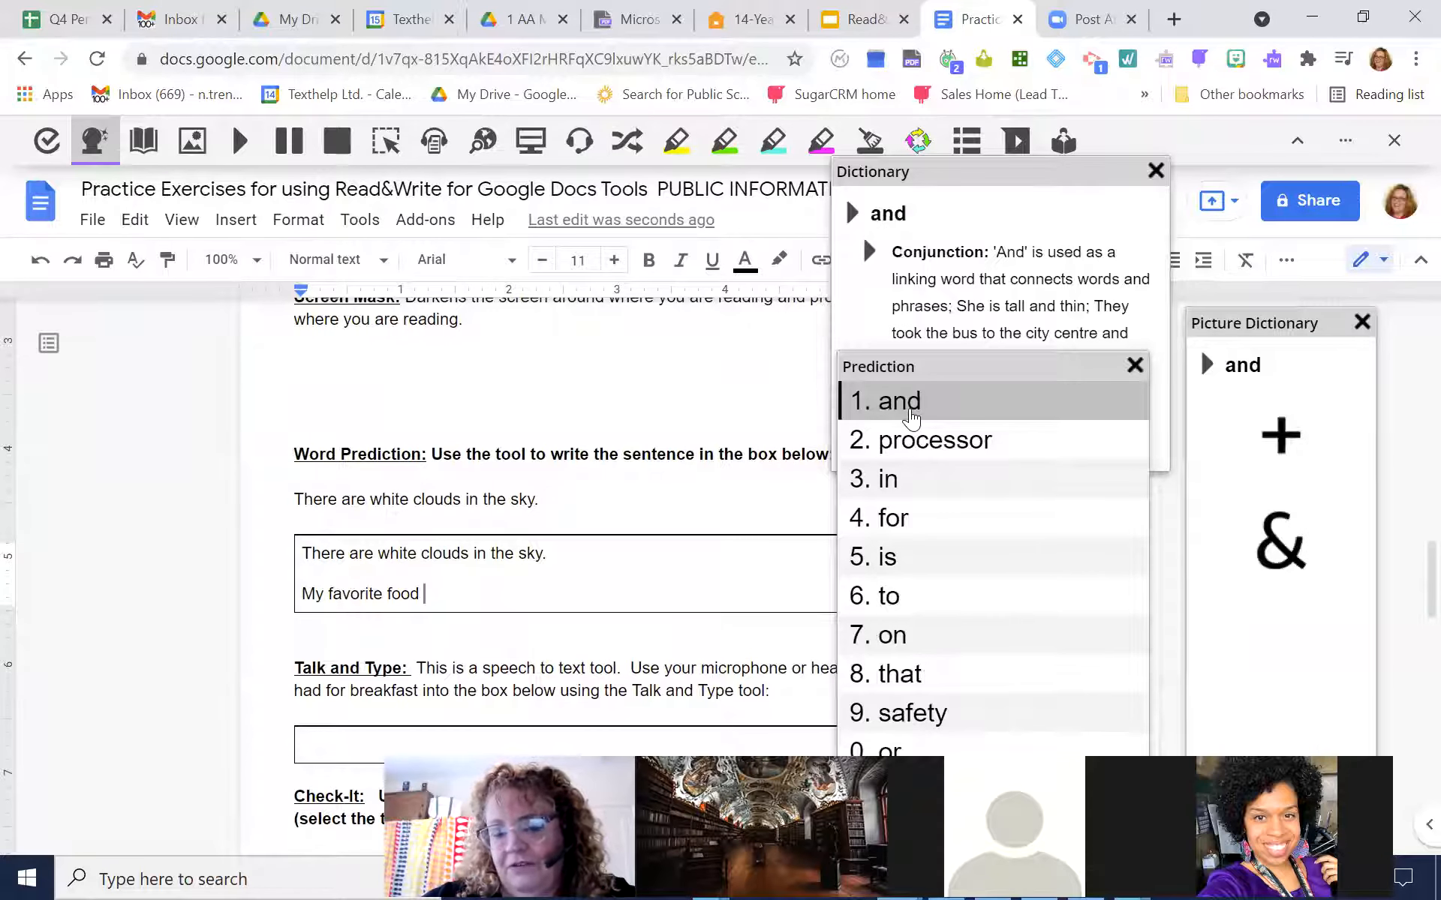
pyautogui.click(888, 559)
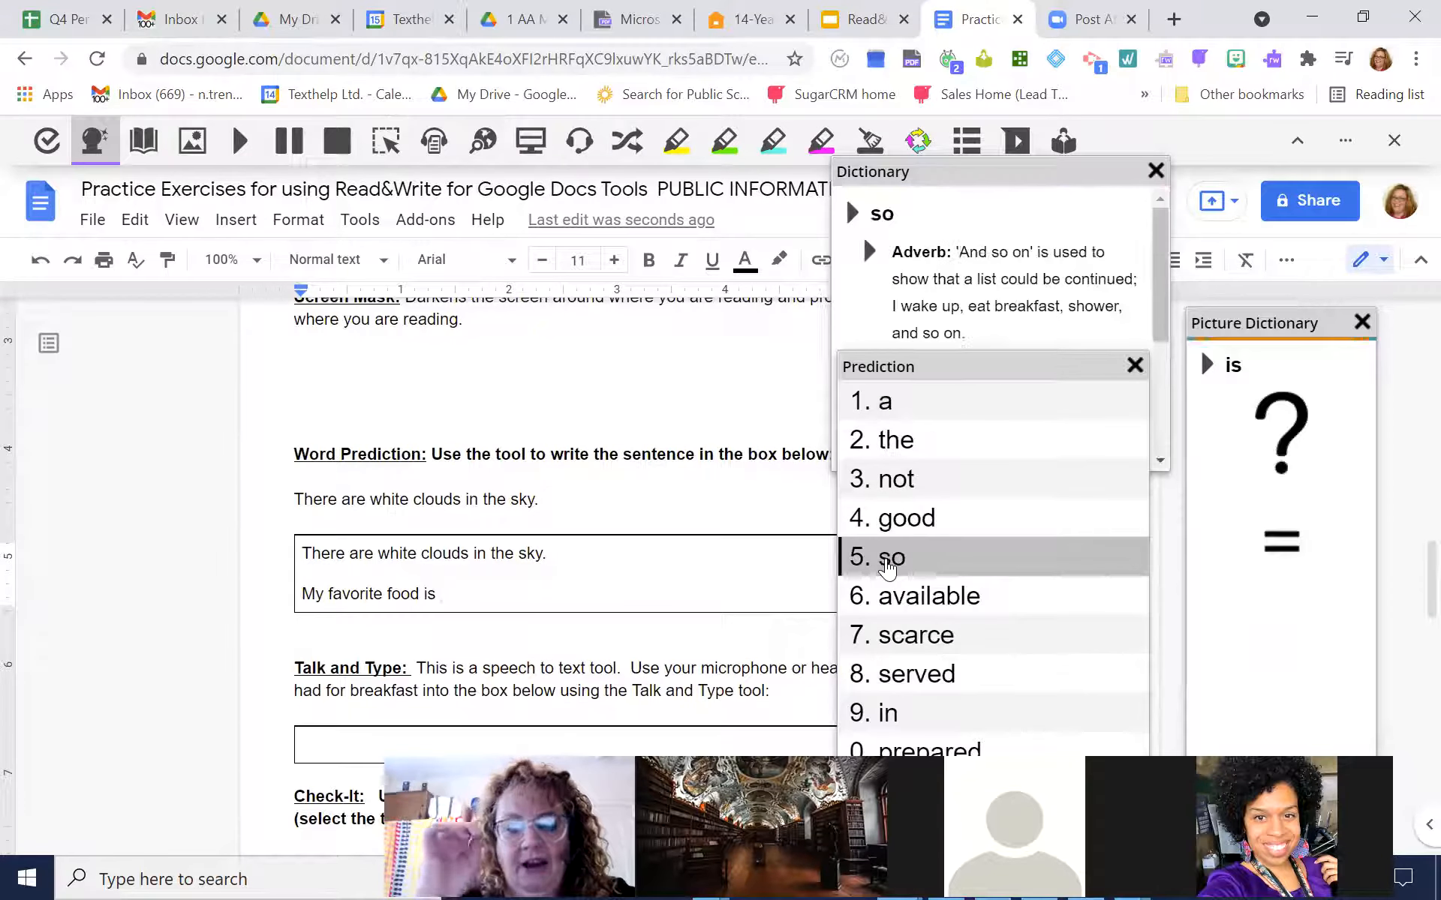
# Spell the food phonetically as "pitza" and replace it with the suggestion "pizza"
pyautogui.write('pi')
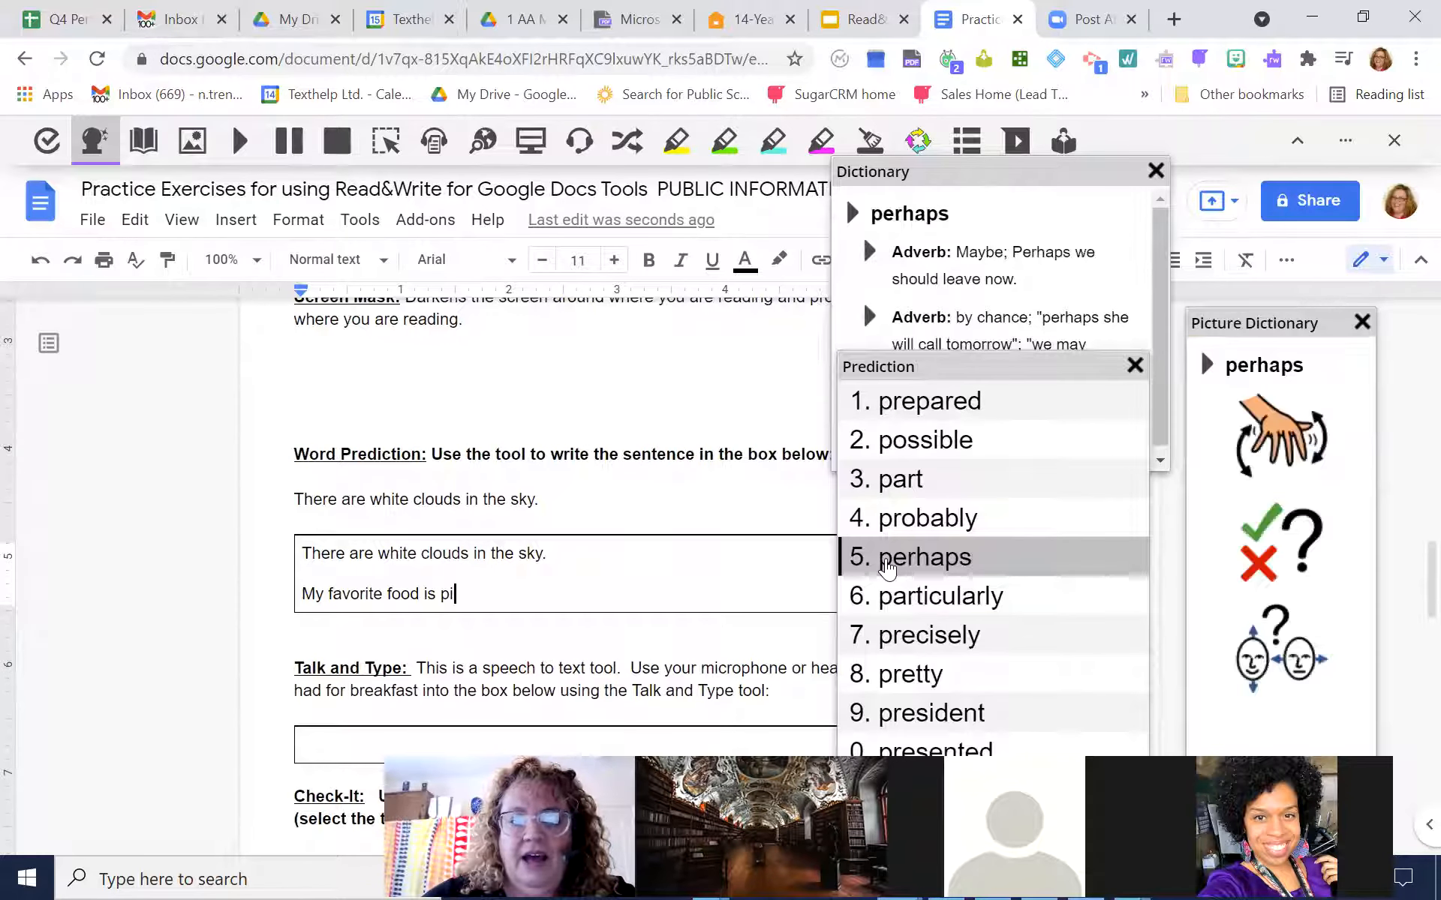
pyautogui.write('t')
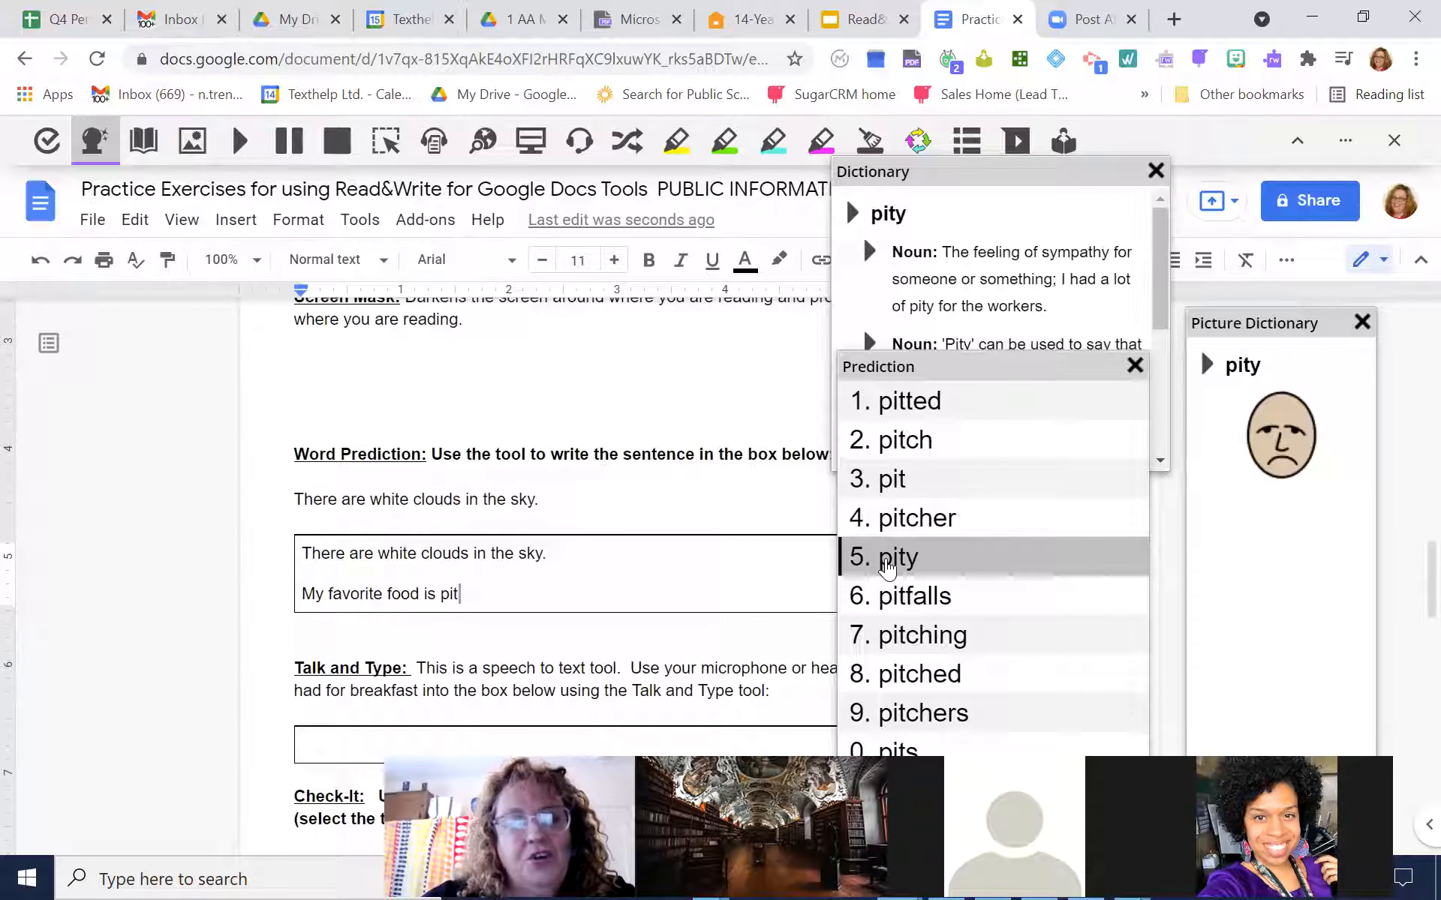
pyautogui.write('z')
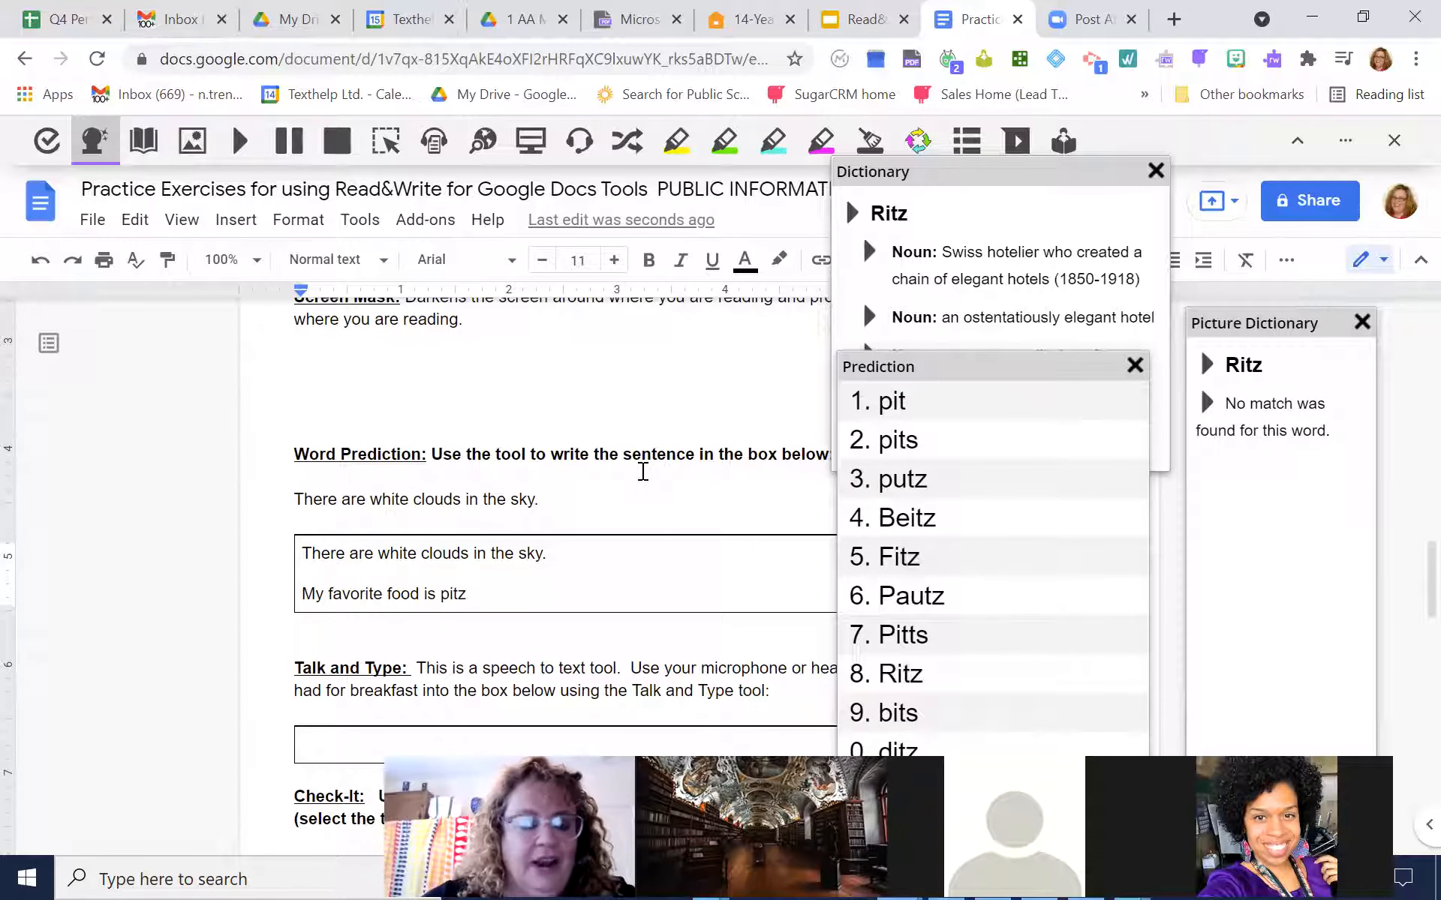
pyautogui.write('a')
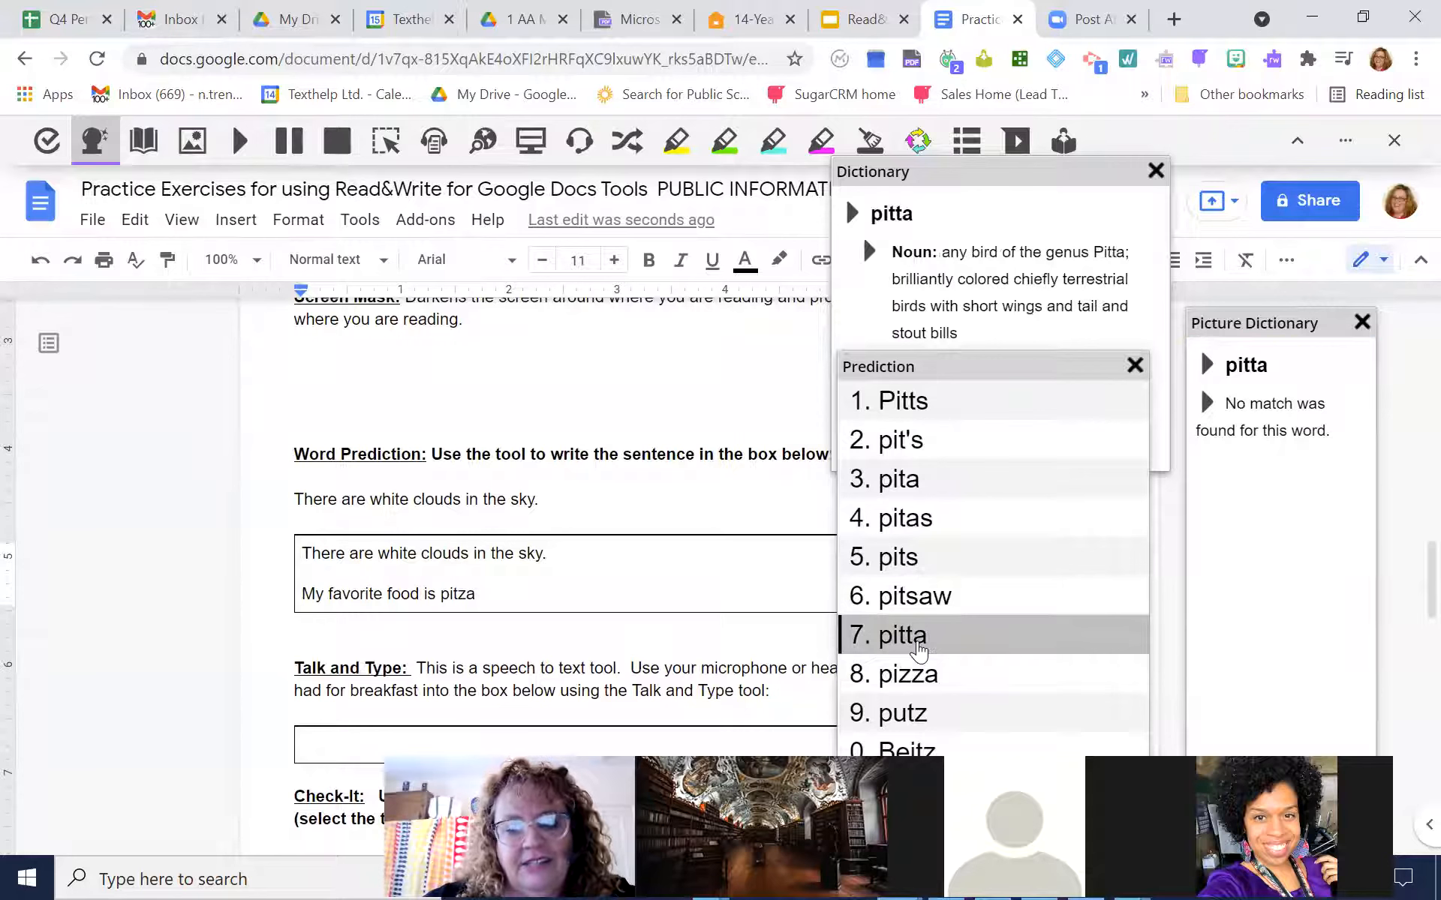
pyautogui.click(916, 691)
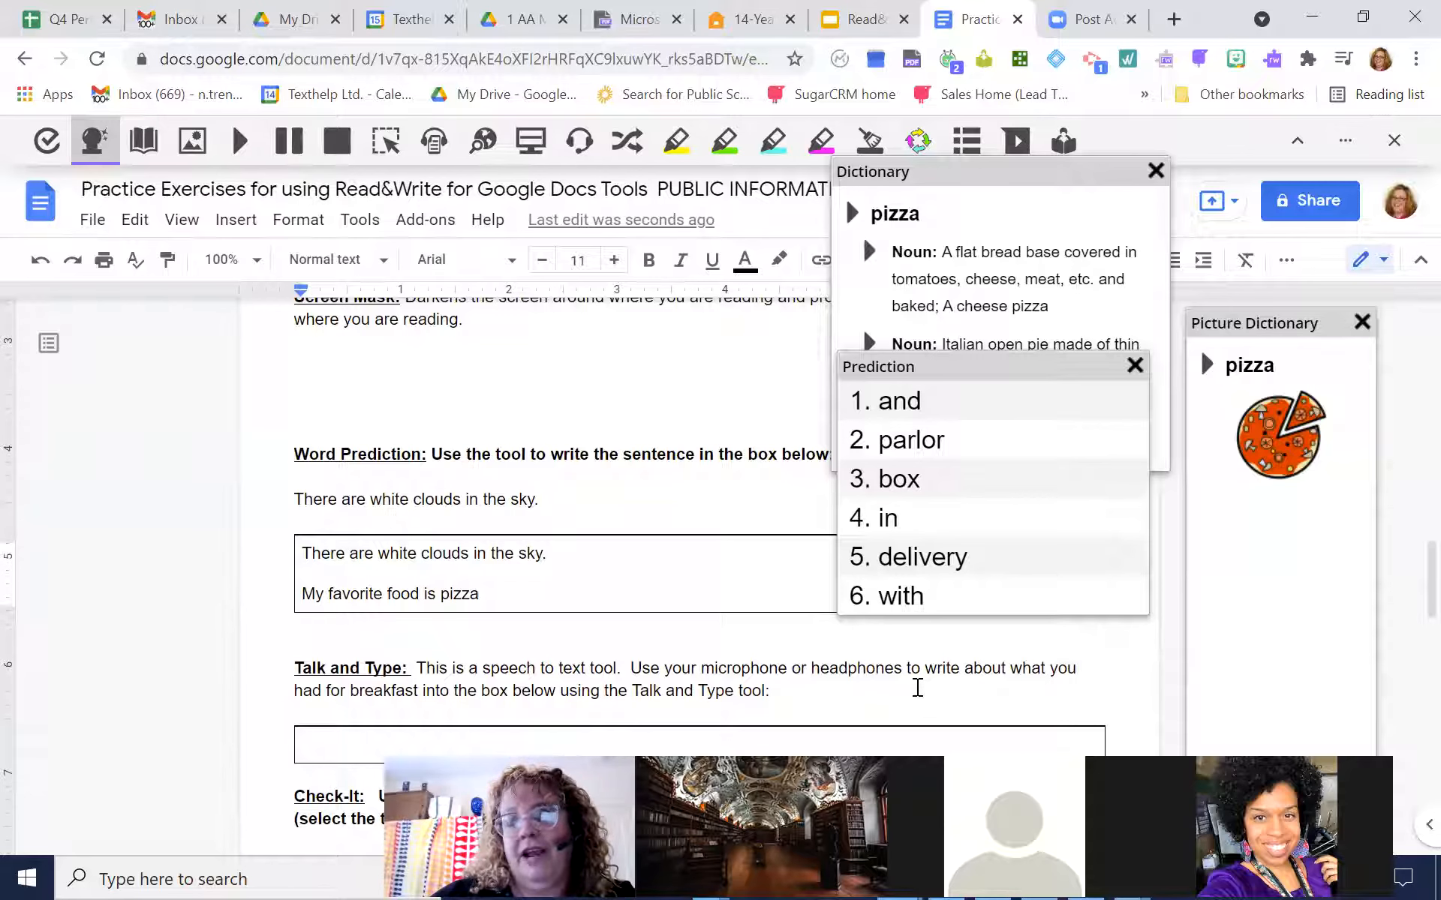
# Begin a third line reading "The ramifications of the", inserting the words from the Prediction suggestions
pyautogui.press('Return')
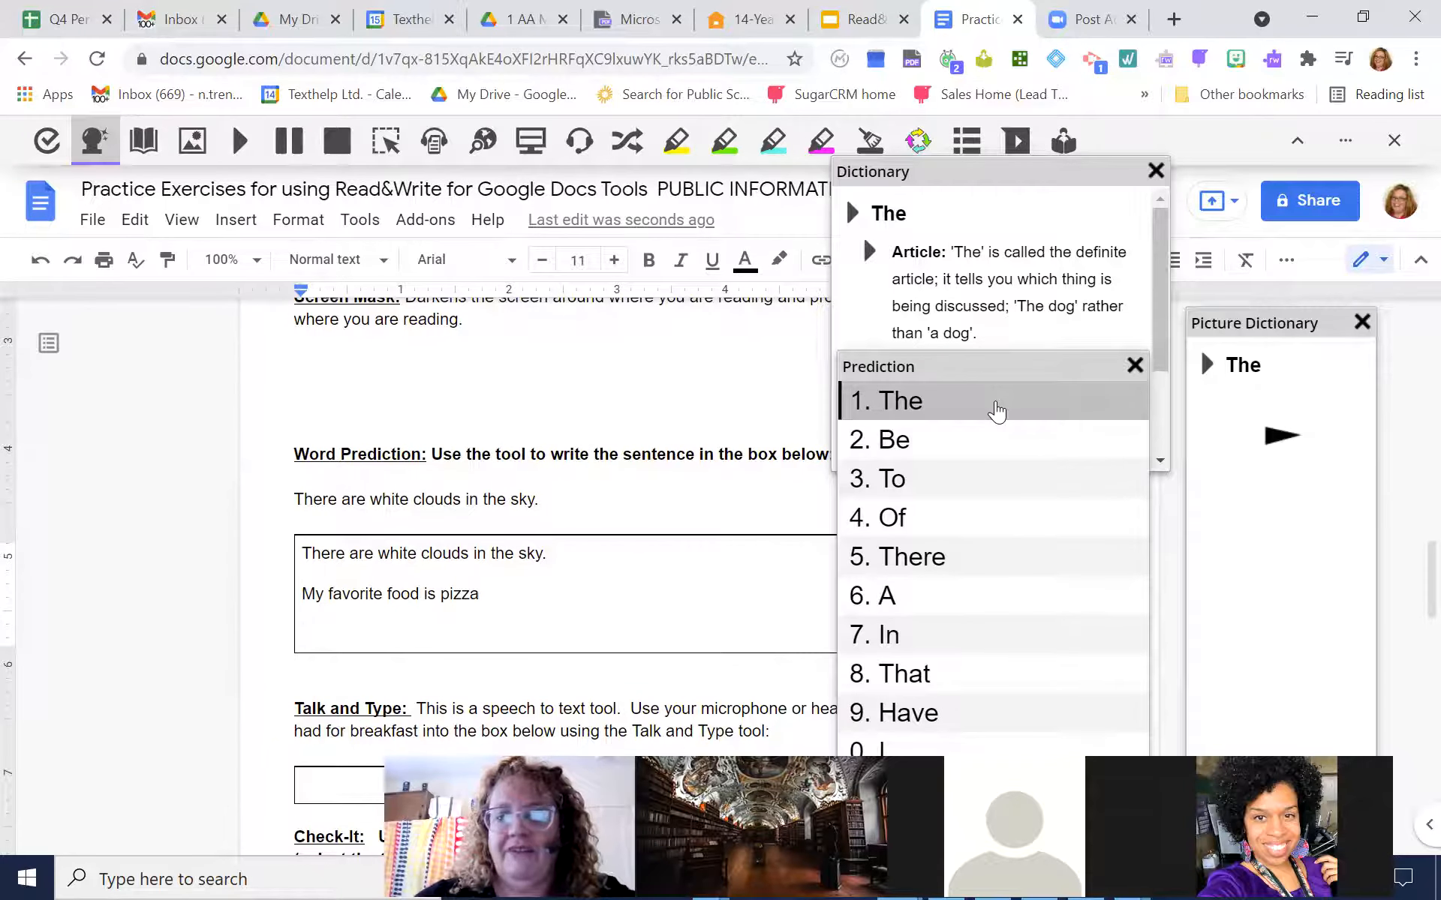
pyautogui.click(997, 412)
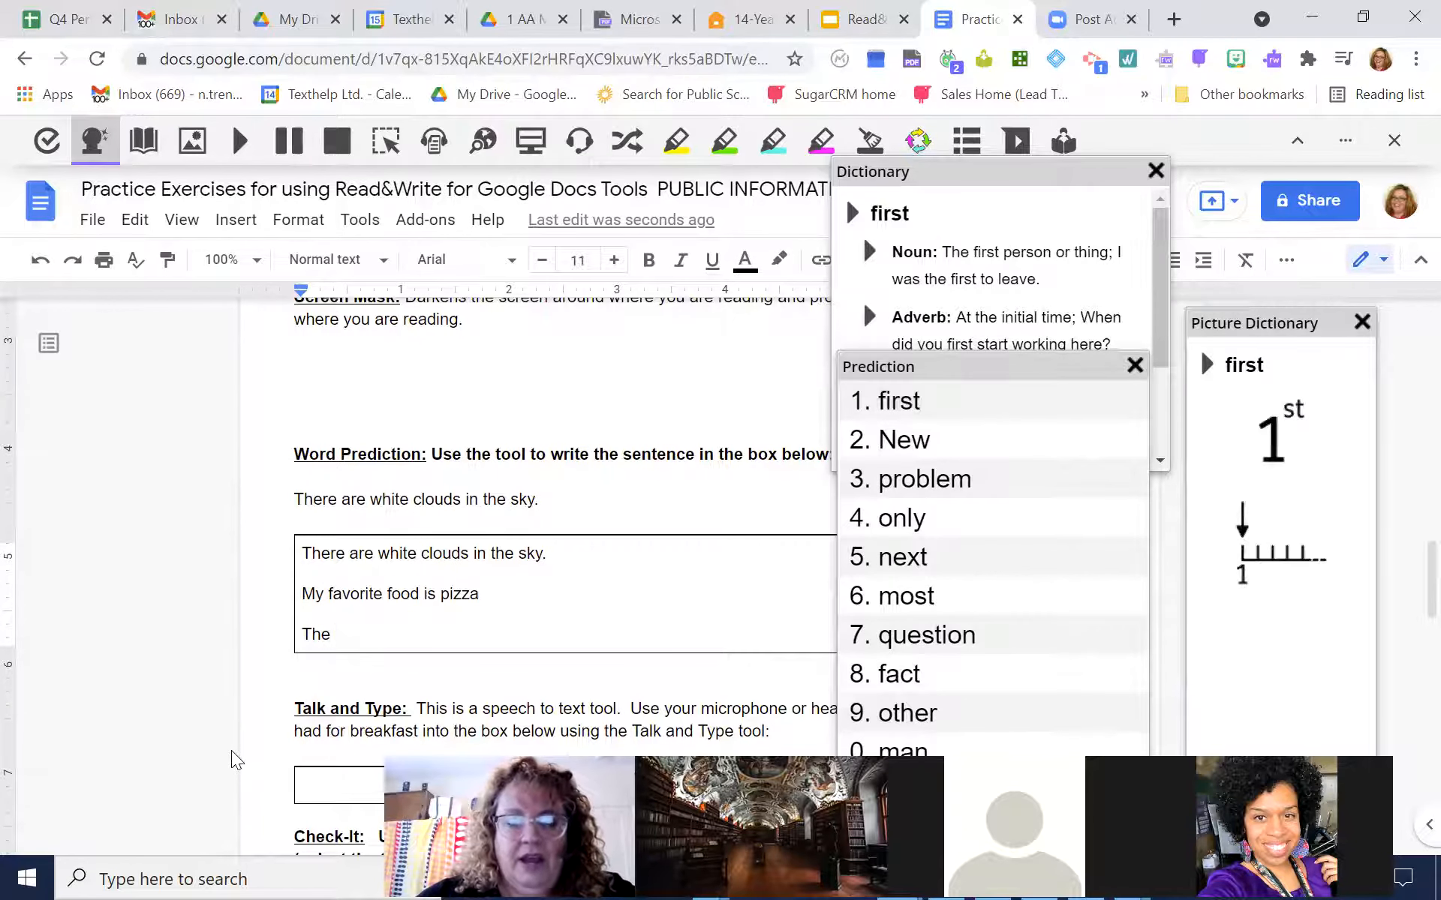
pyautogui.write('ram')
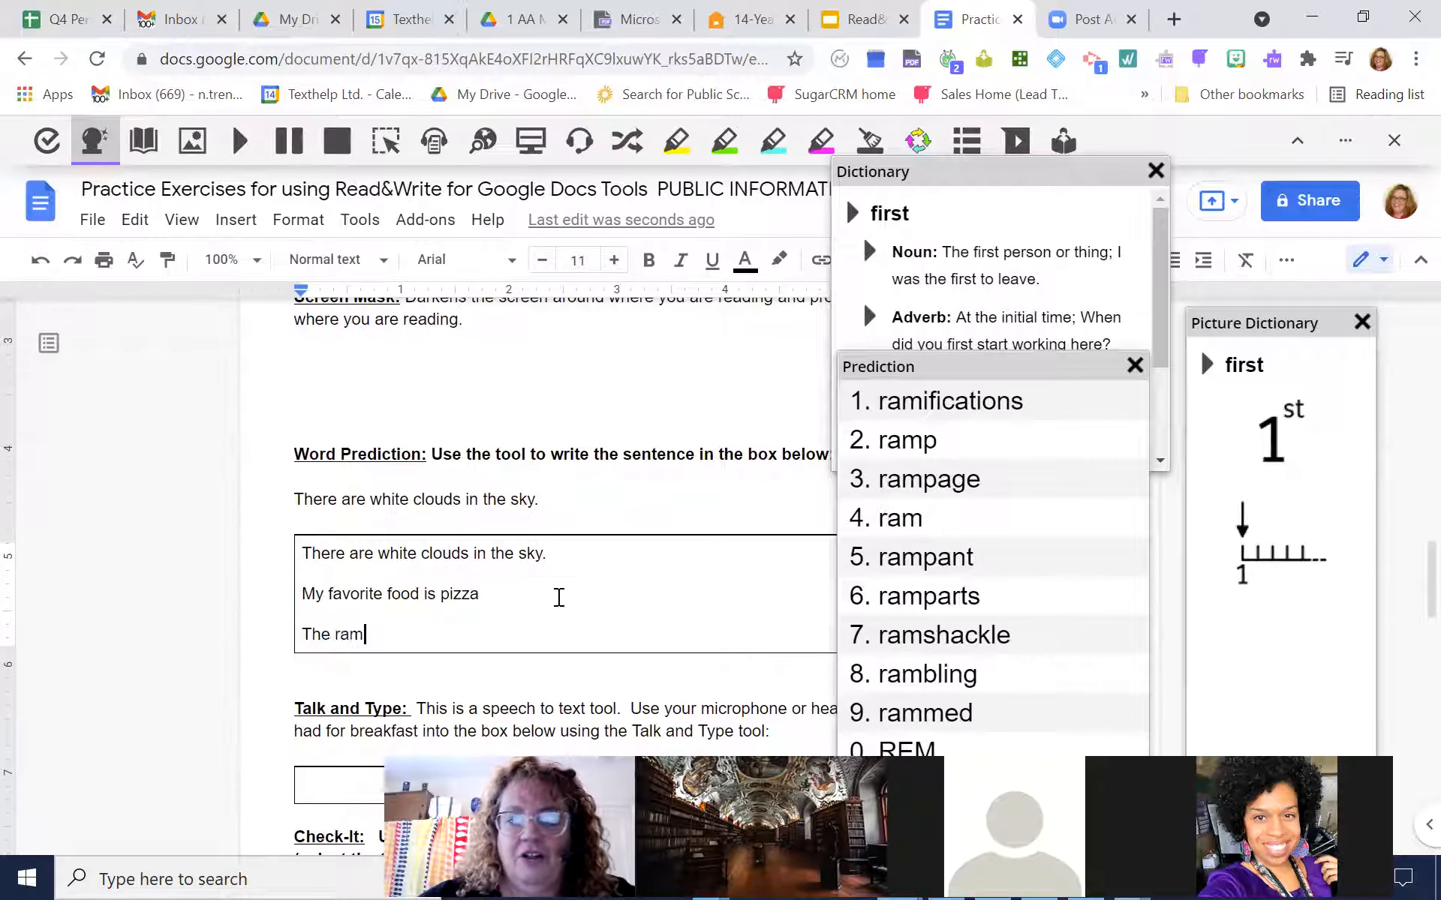
pyautogui.click(936, 403)
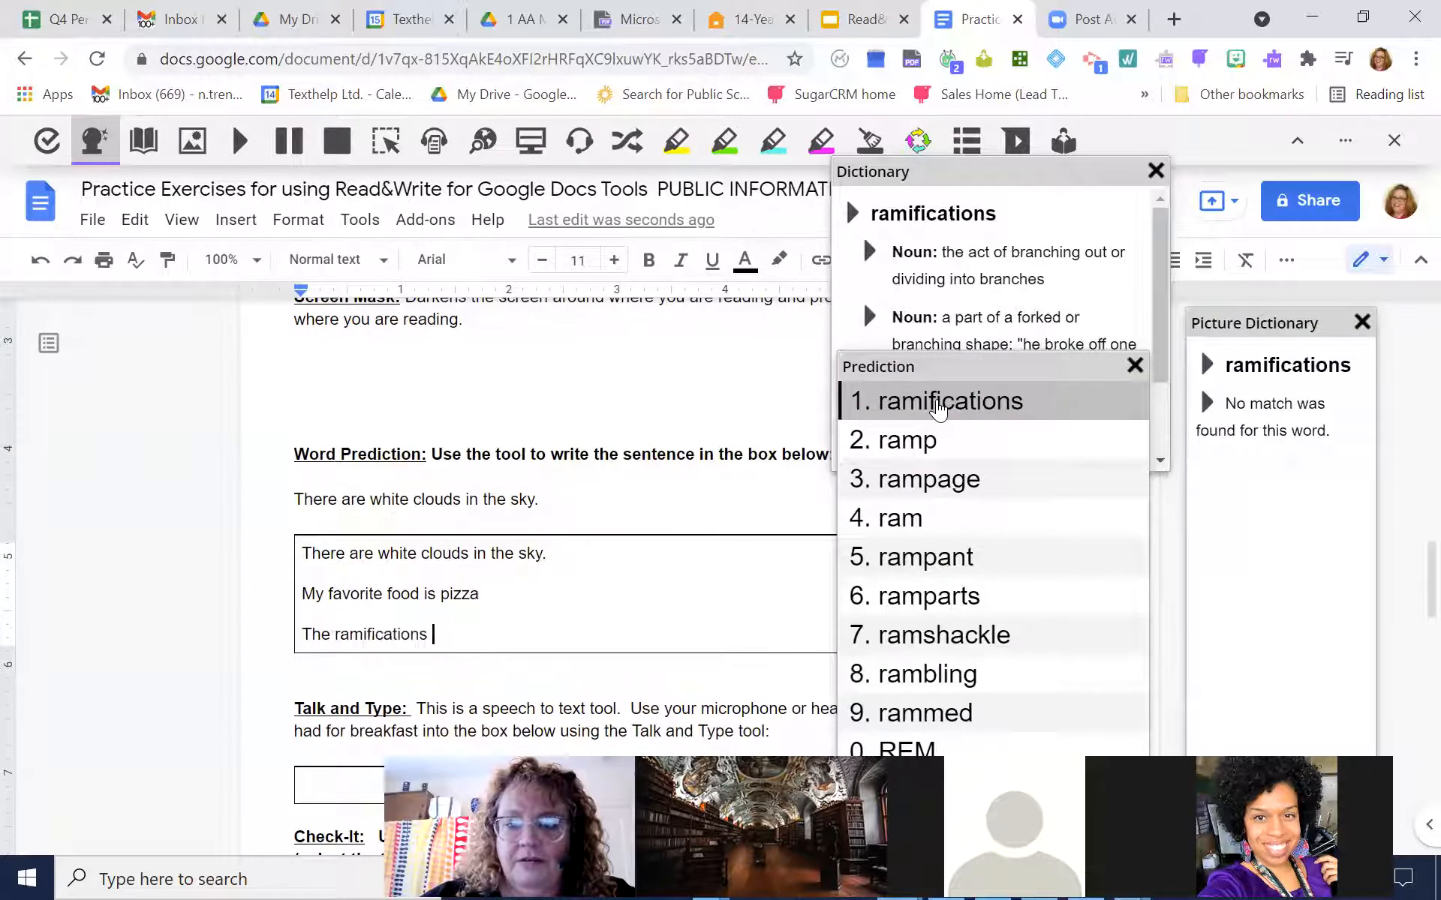
pyautogui.click(911, 409)
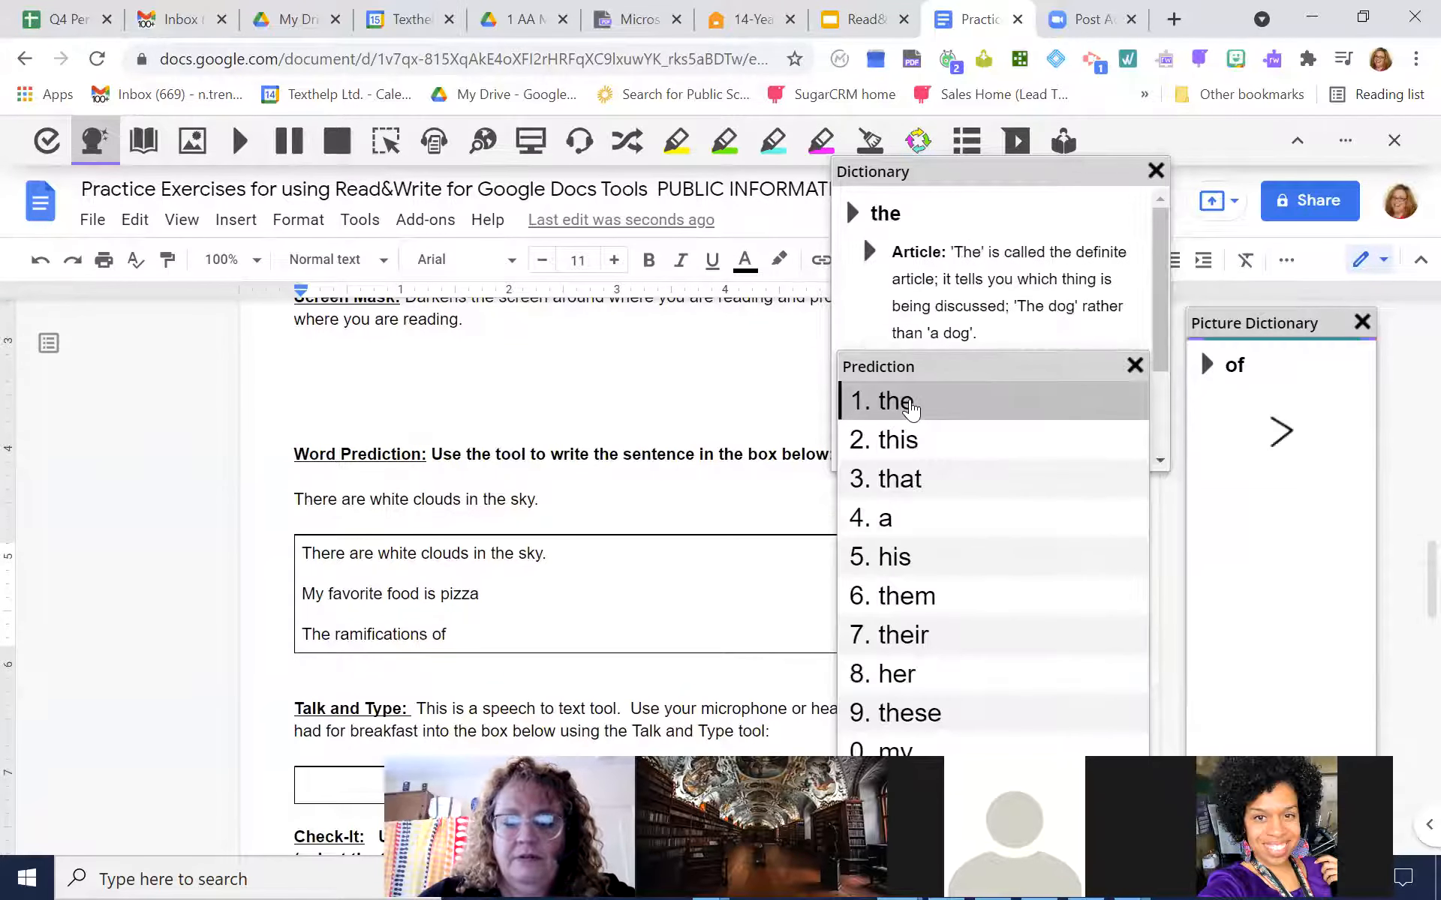
pyautogui.click(911, 409)
# Add "political situation" to the third line, completing "po" and "si" with the suggested words
pyautogui.write('political si')
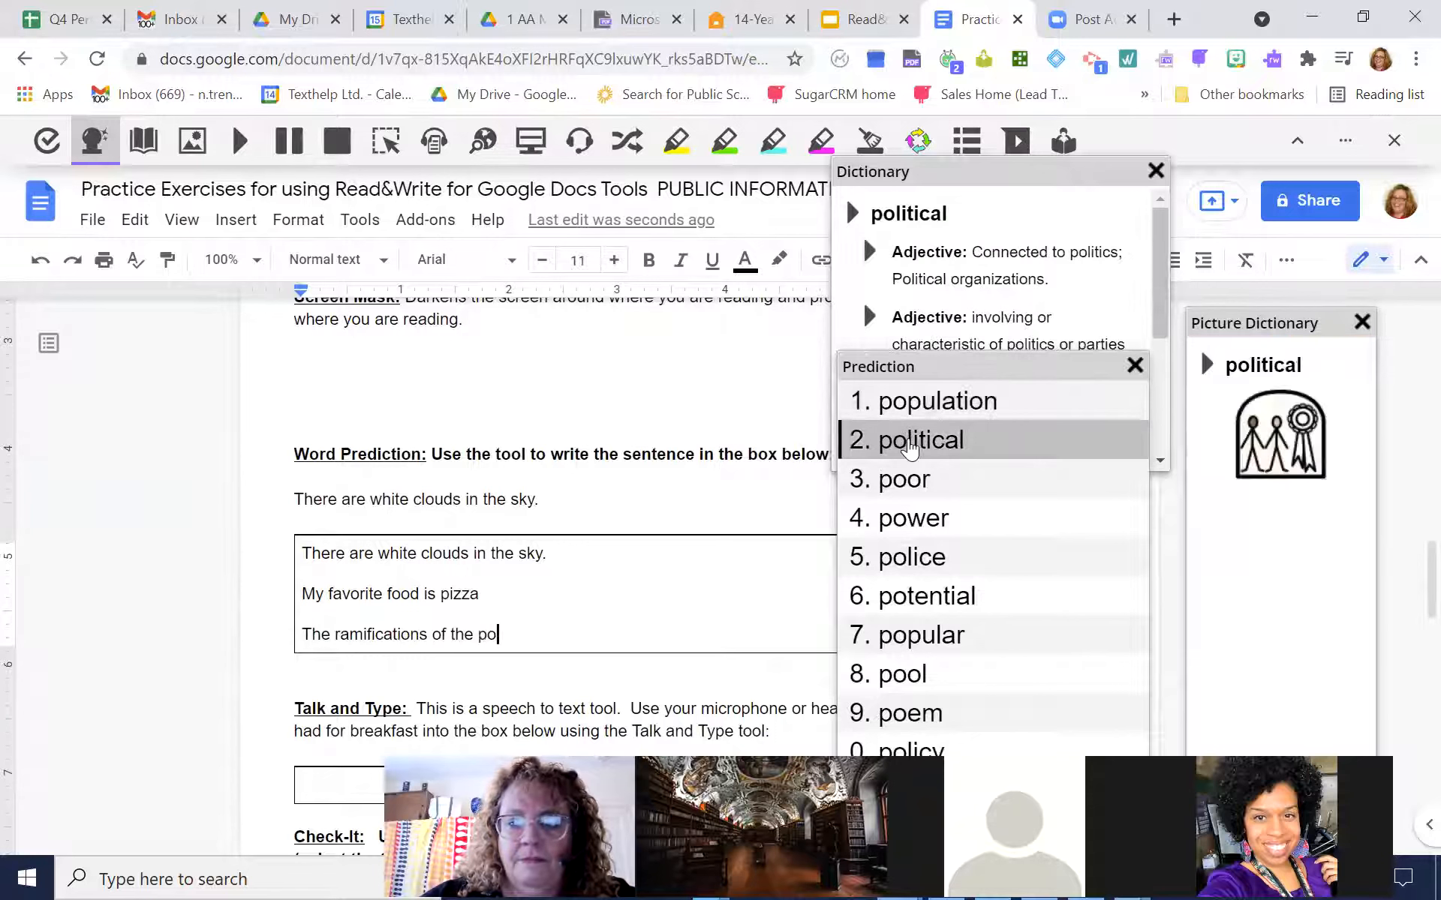
pyautogui.click(911, 444)
pyautogui.write('si')
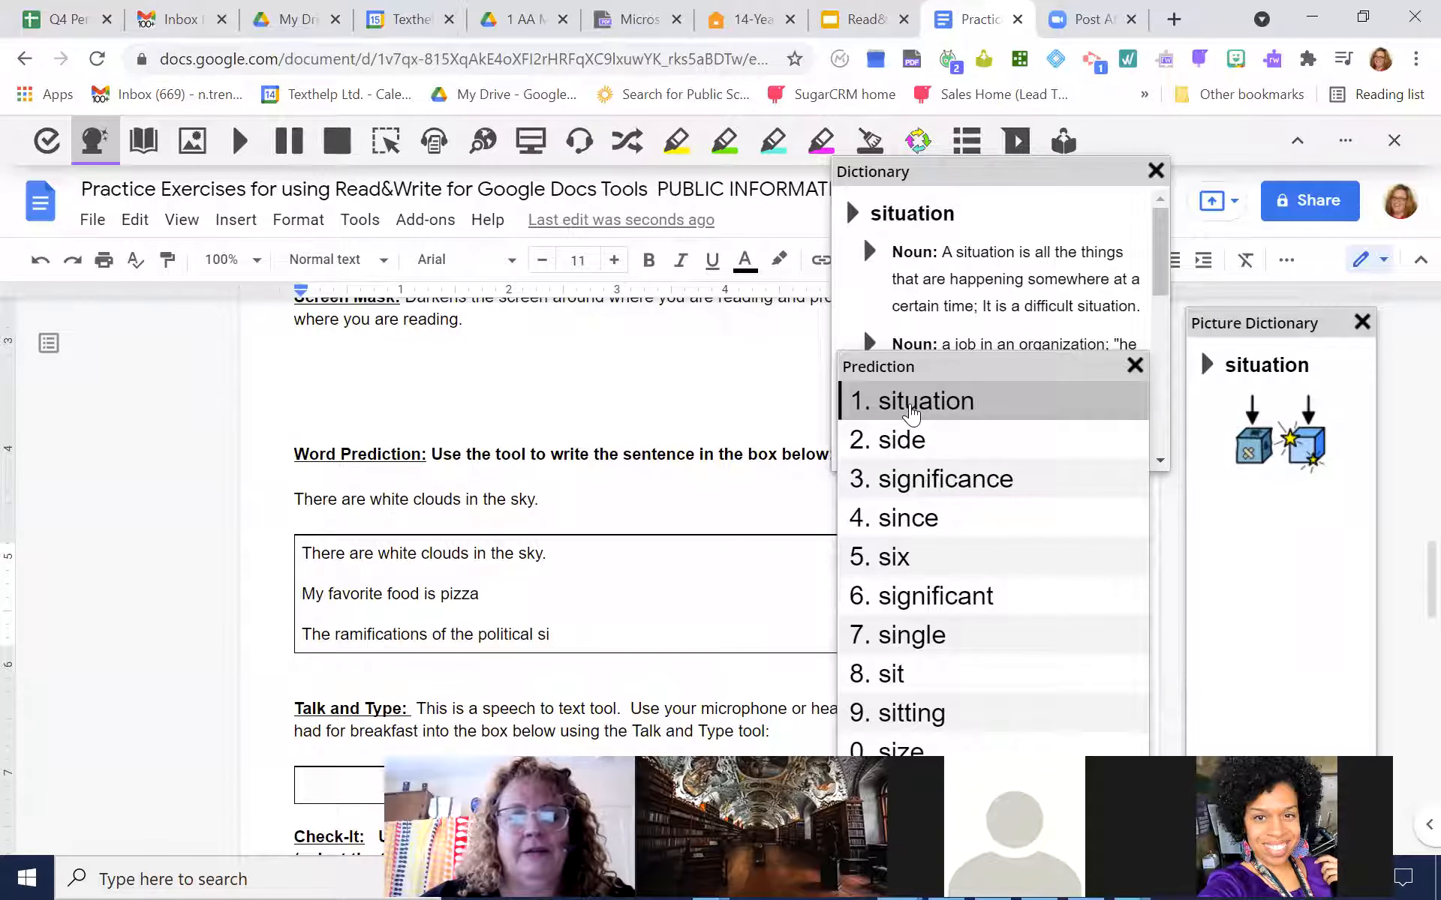
pyautogui.click(911, 412)
# Extend the third line with "between Israel and Palestine", inserting each word from the Prediction suggestions
pyautogui.write('be')
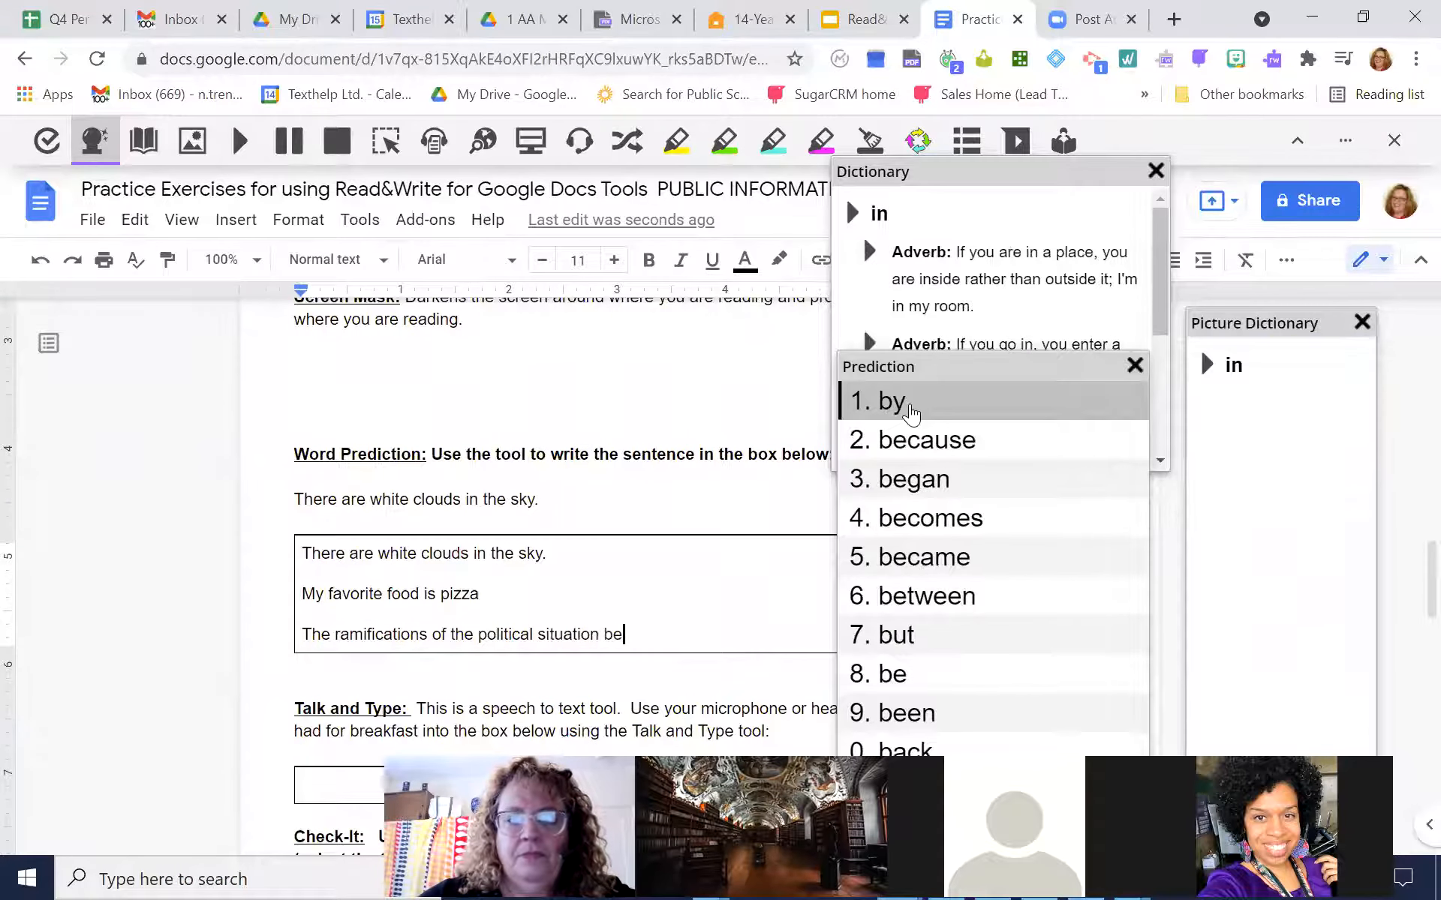
pyautogui.write('t')
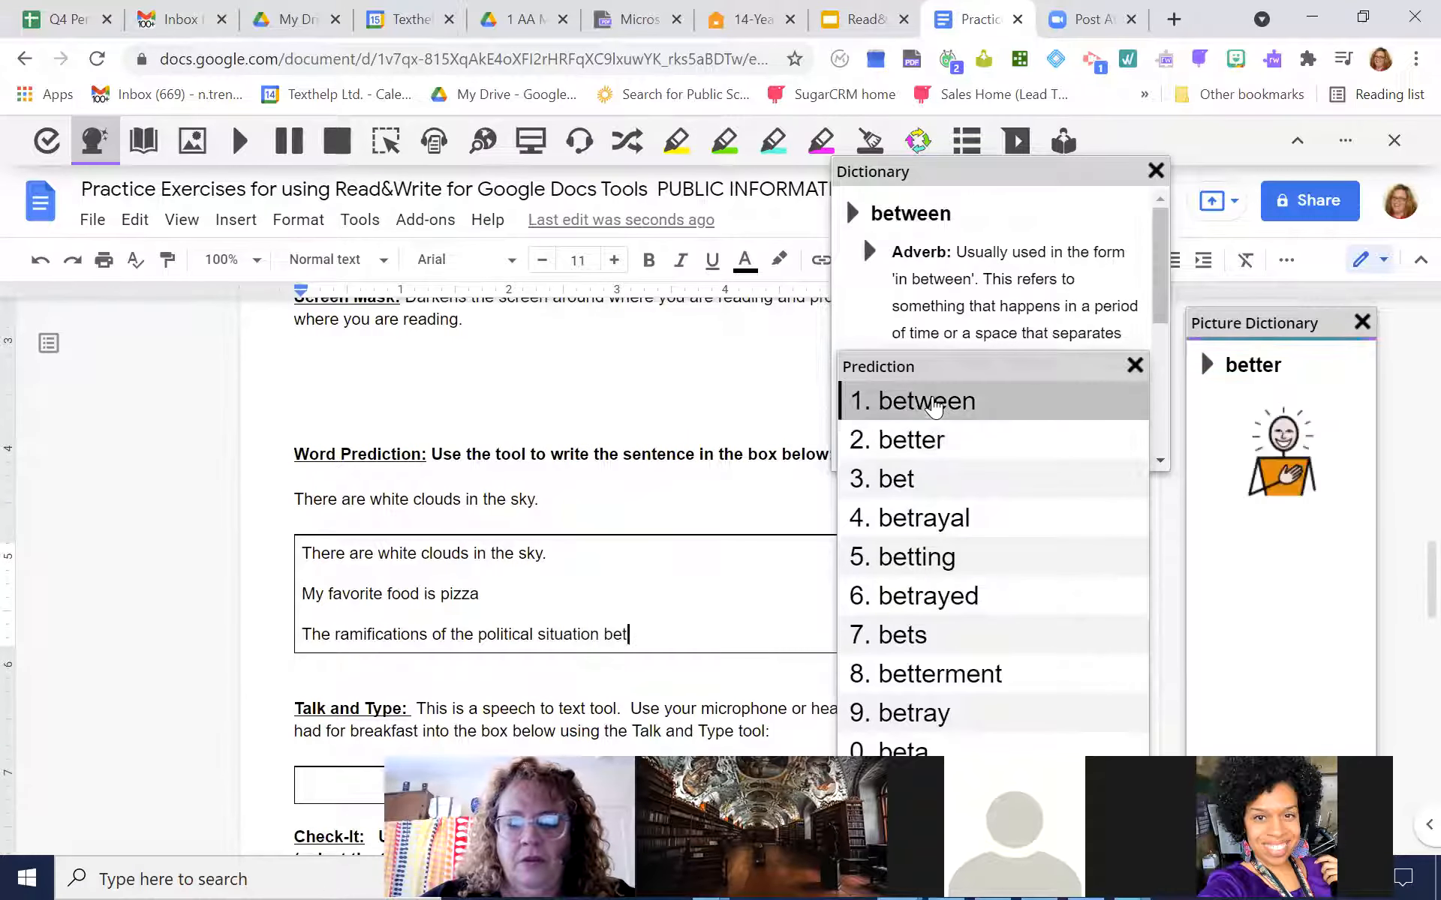
pyautogui.click(933, 406)
pyautogui.write('Is')
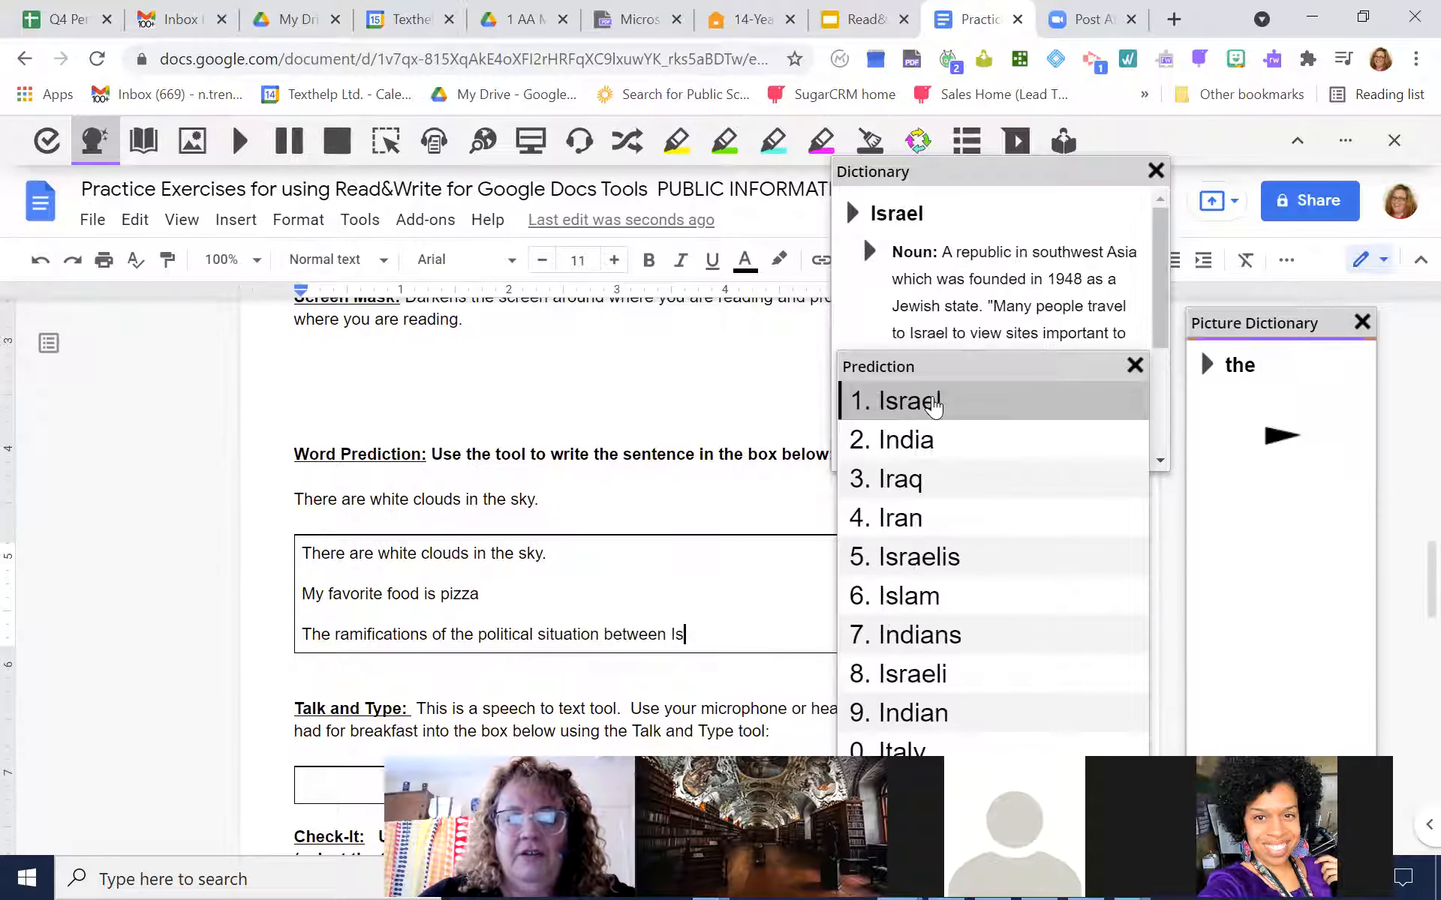
pyautogui.write('ra')
pyautogui.click(932, 405)
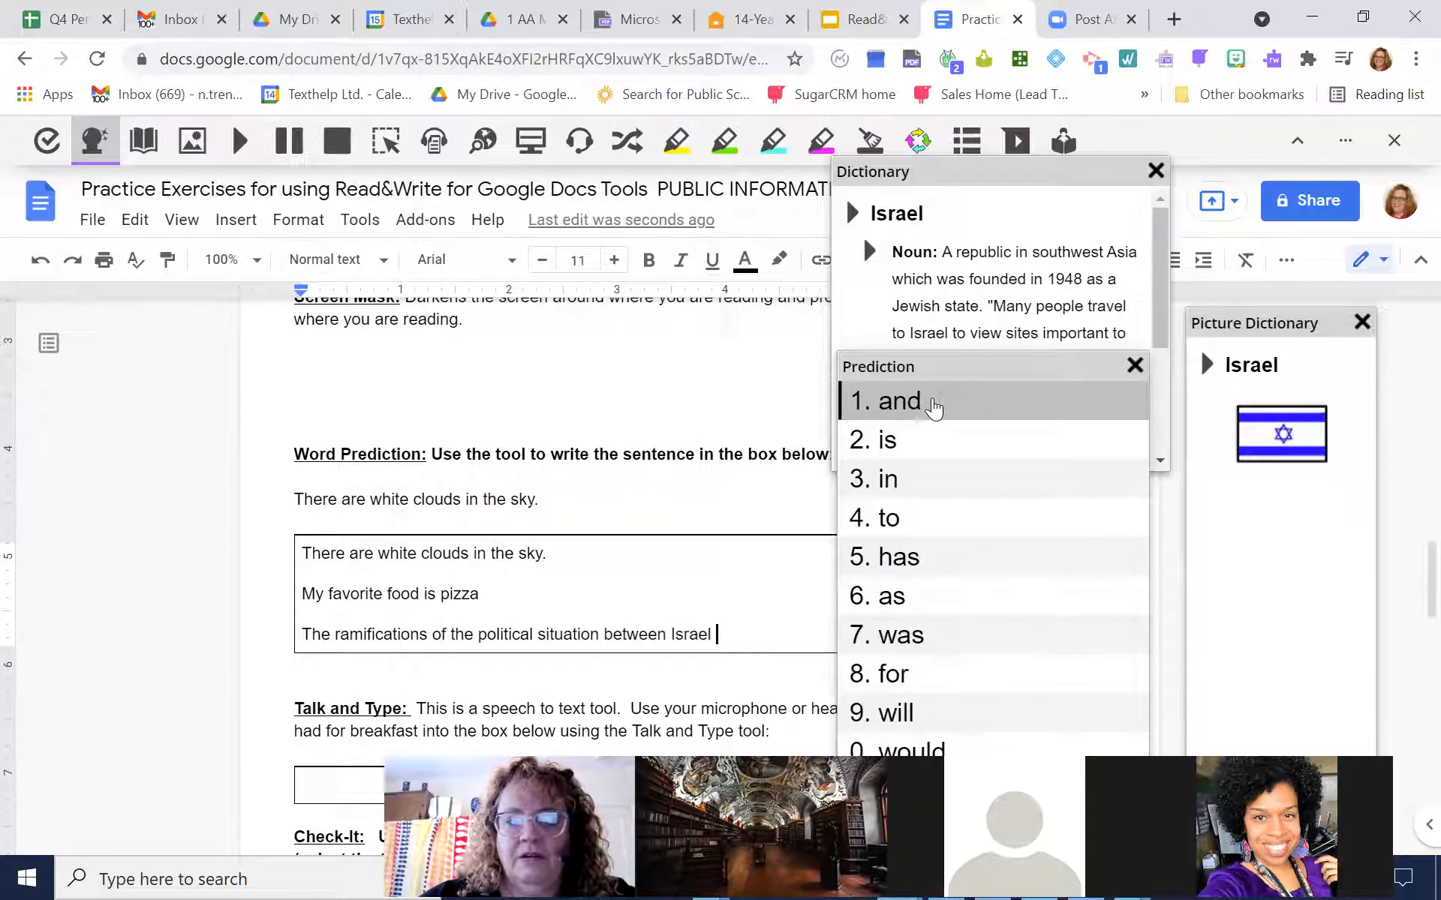
pyautogui.click(933, 403)
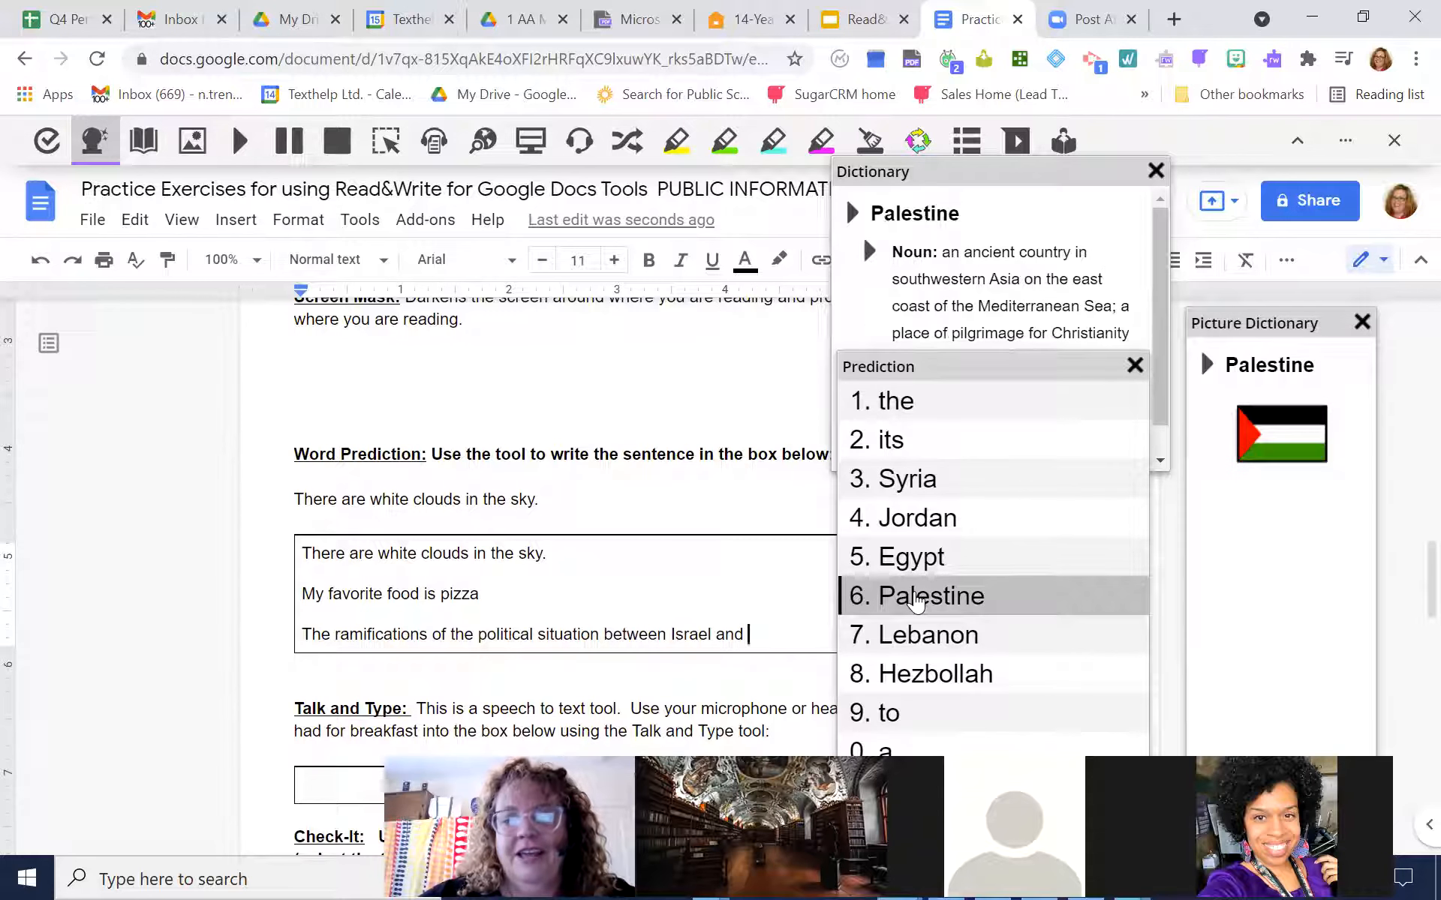
pyautogui.click(915, 601)
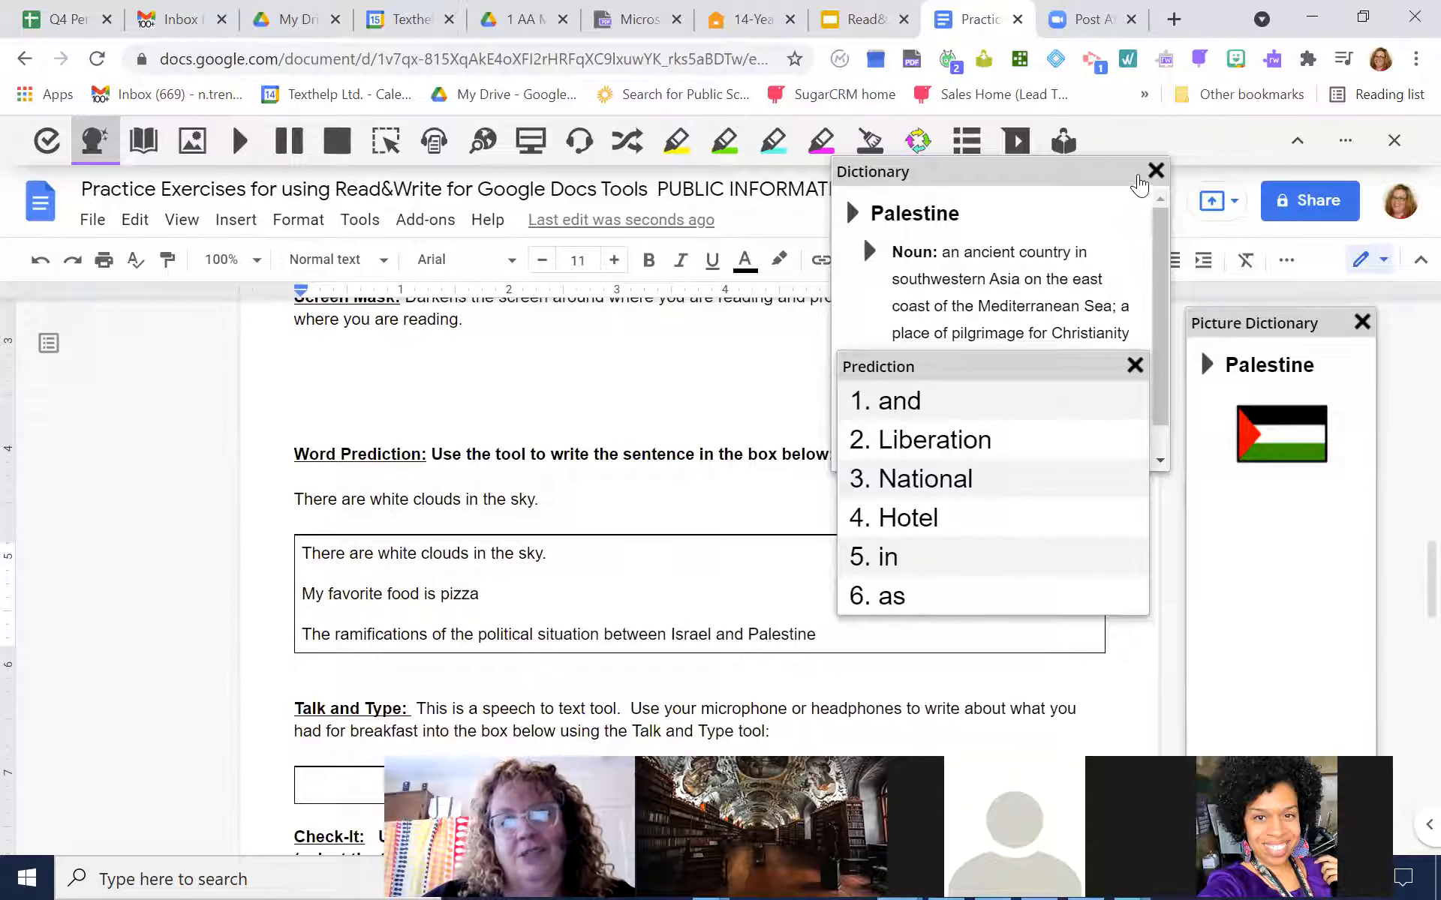
# Close the Dictionary, Picture Dictionary and Prediction windows
pyautogui.click(1156, 171)
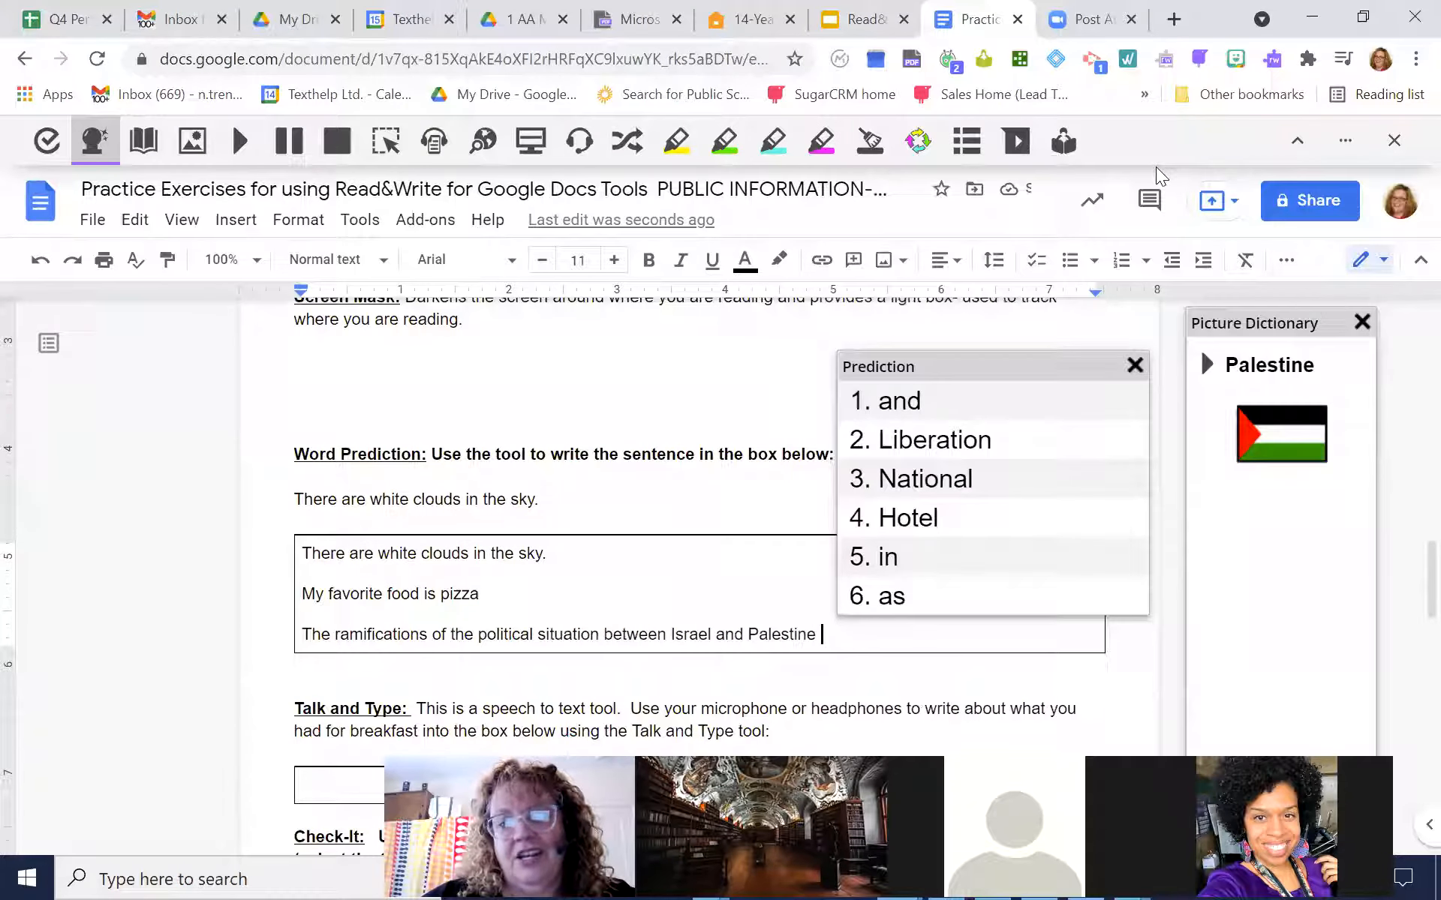
pyautogui.click(1361, 322)
pyautogui.click(1135, 363)
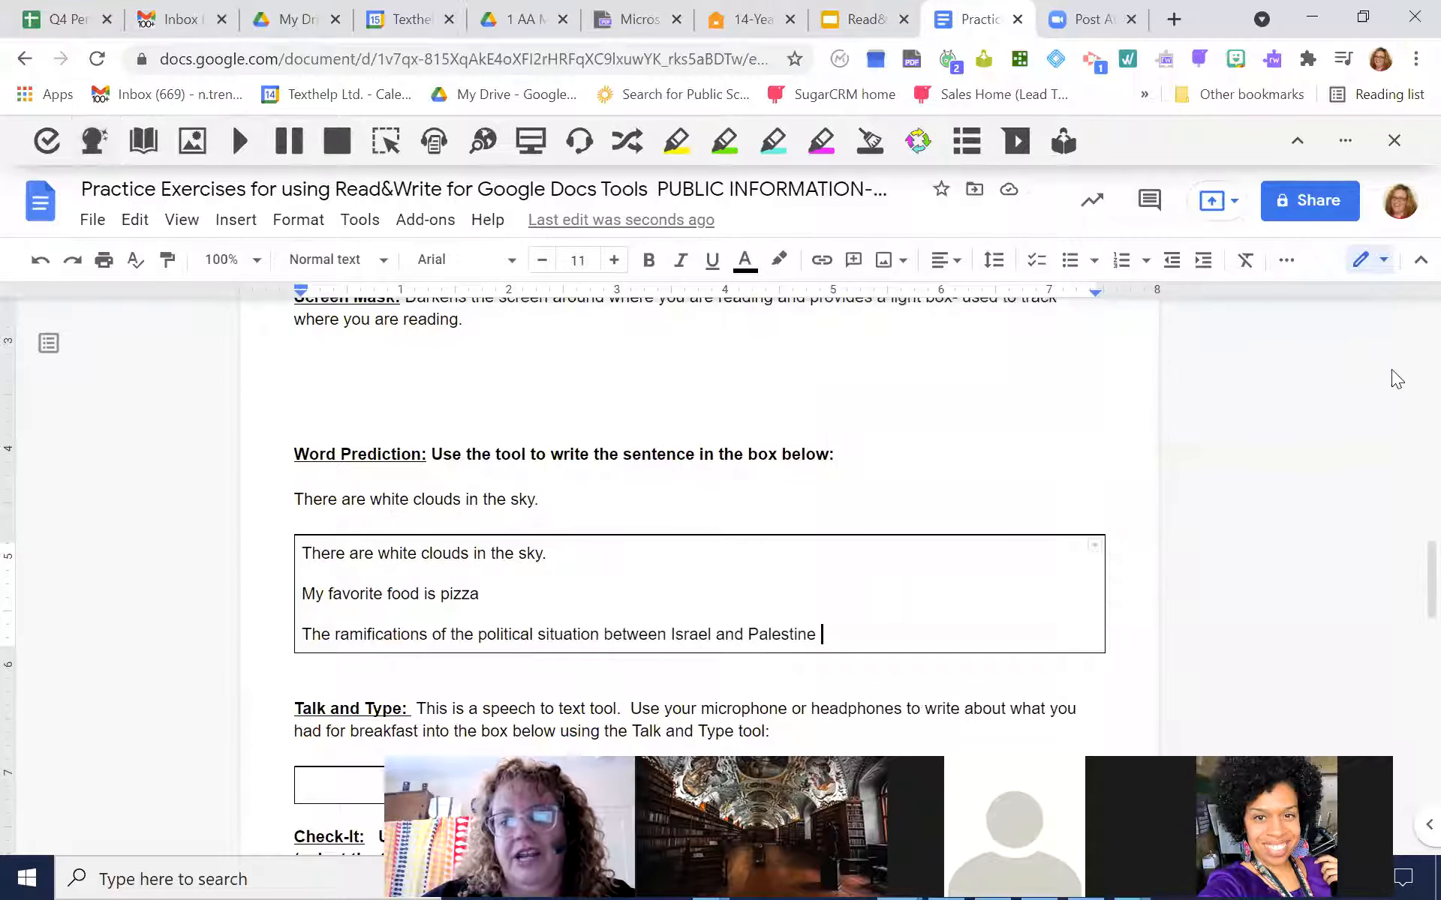
# Dictate "I had yogurt with blueberries and nuts for breakfast" into the Talk and Type box, and close the dictation microphone
pyautogui.moveTo(1409, 564); pyautogui.dragTo(1408, 634)
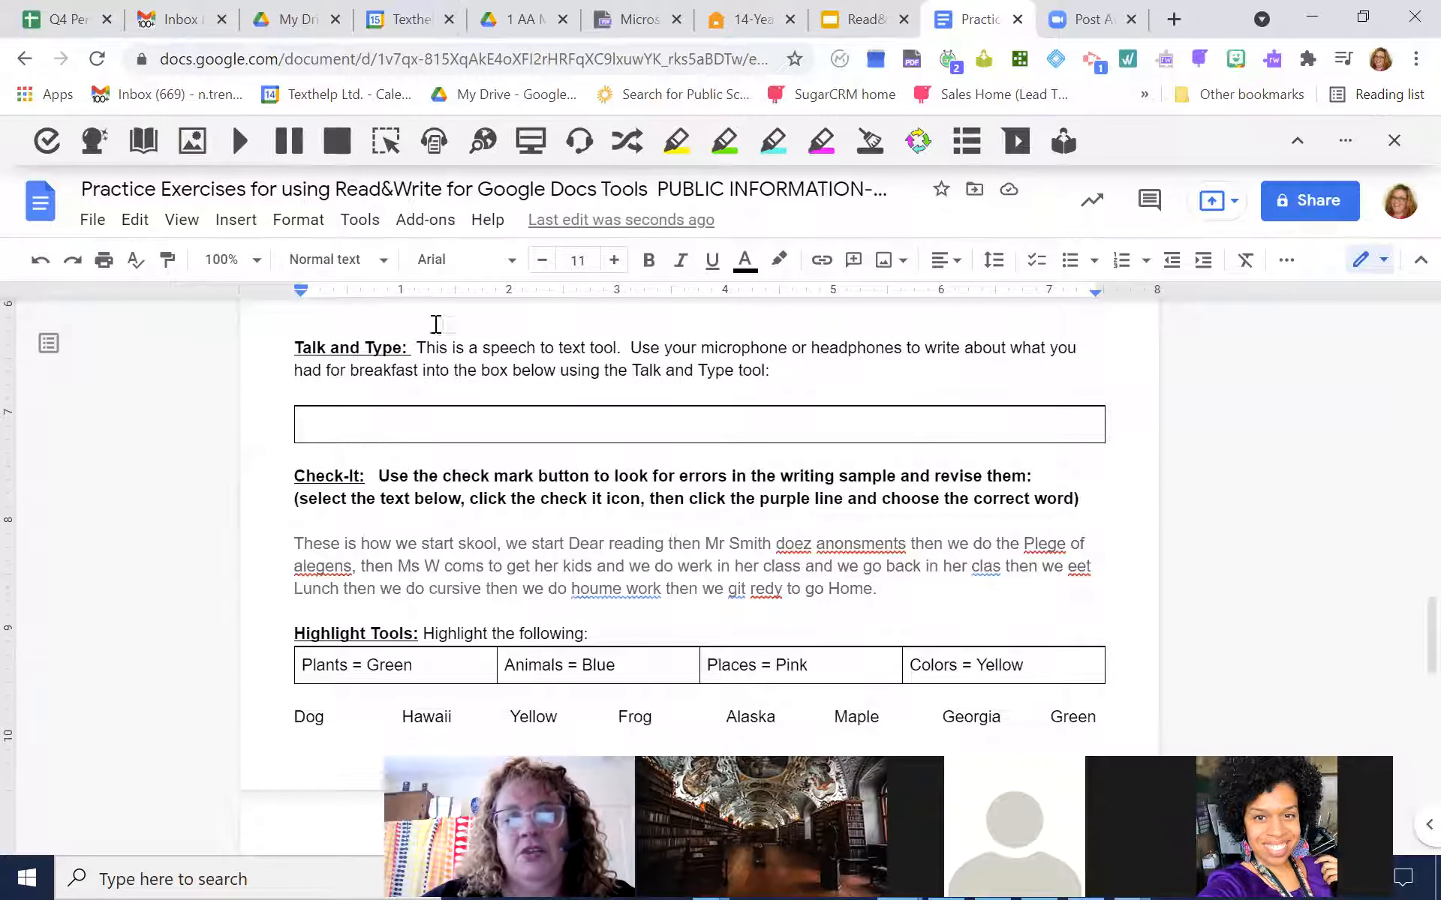
pyautogui.click(363, 425)
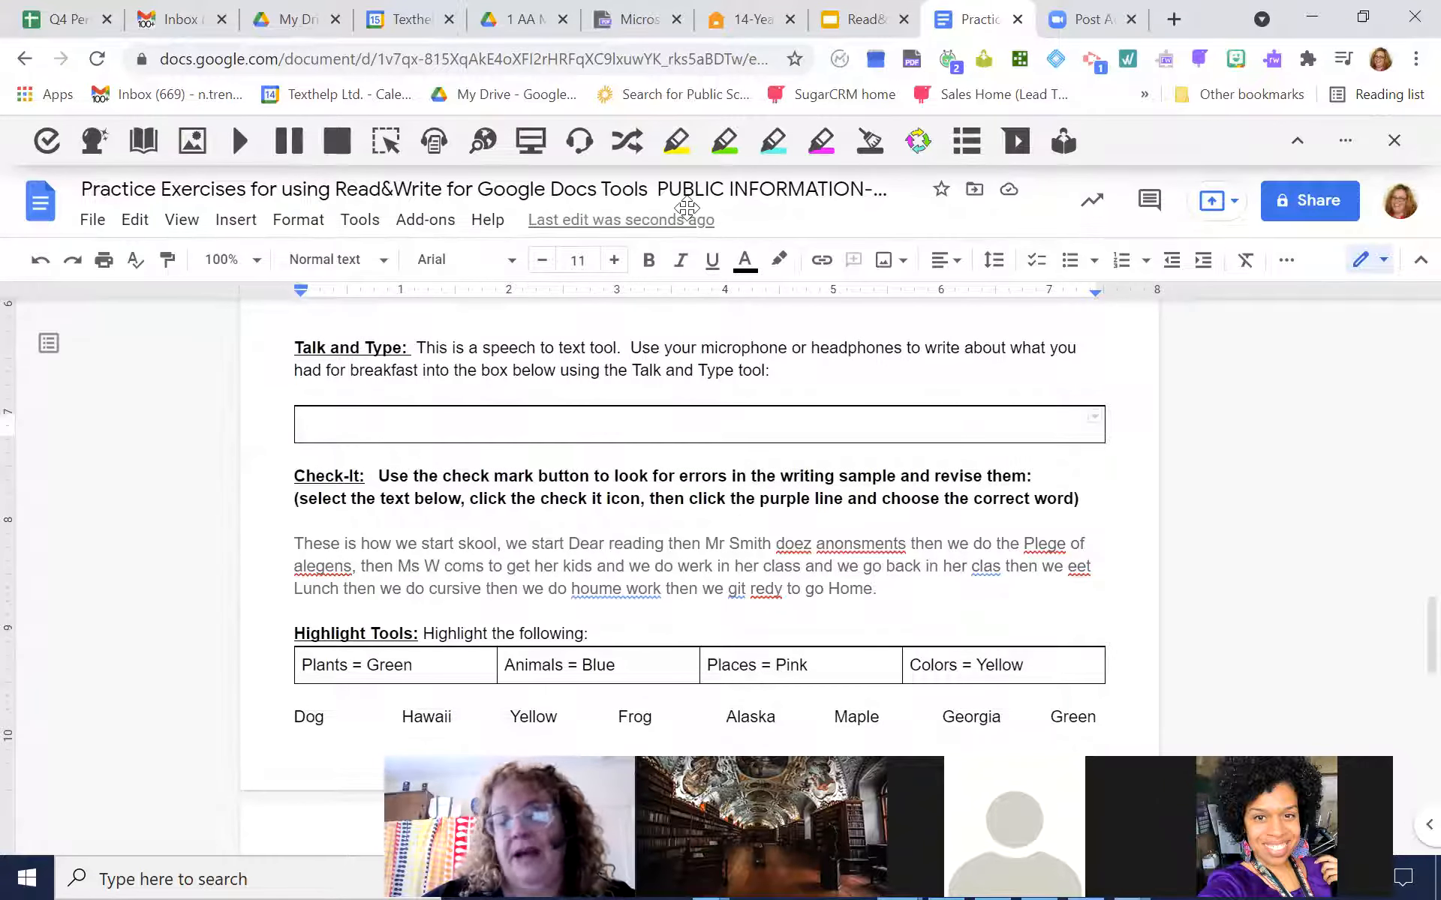
pyautogui.click(588, 150)
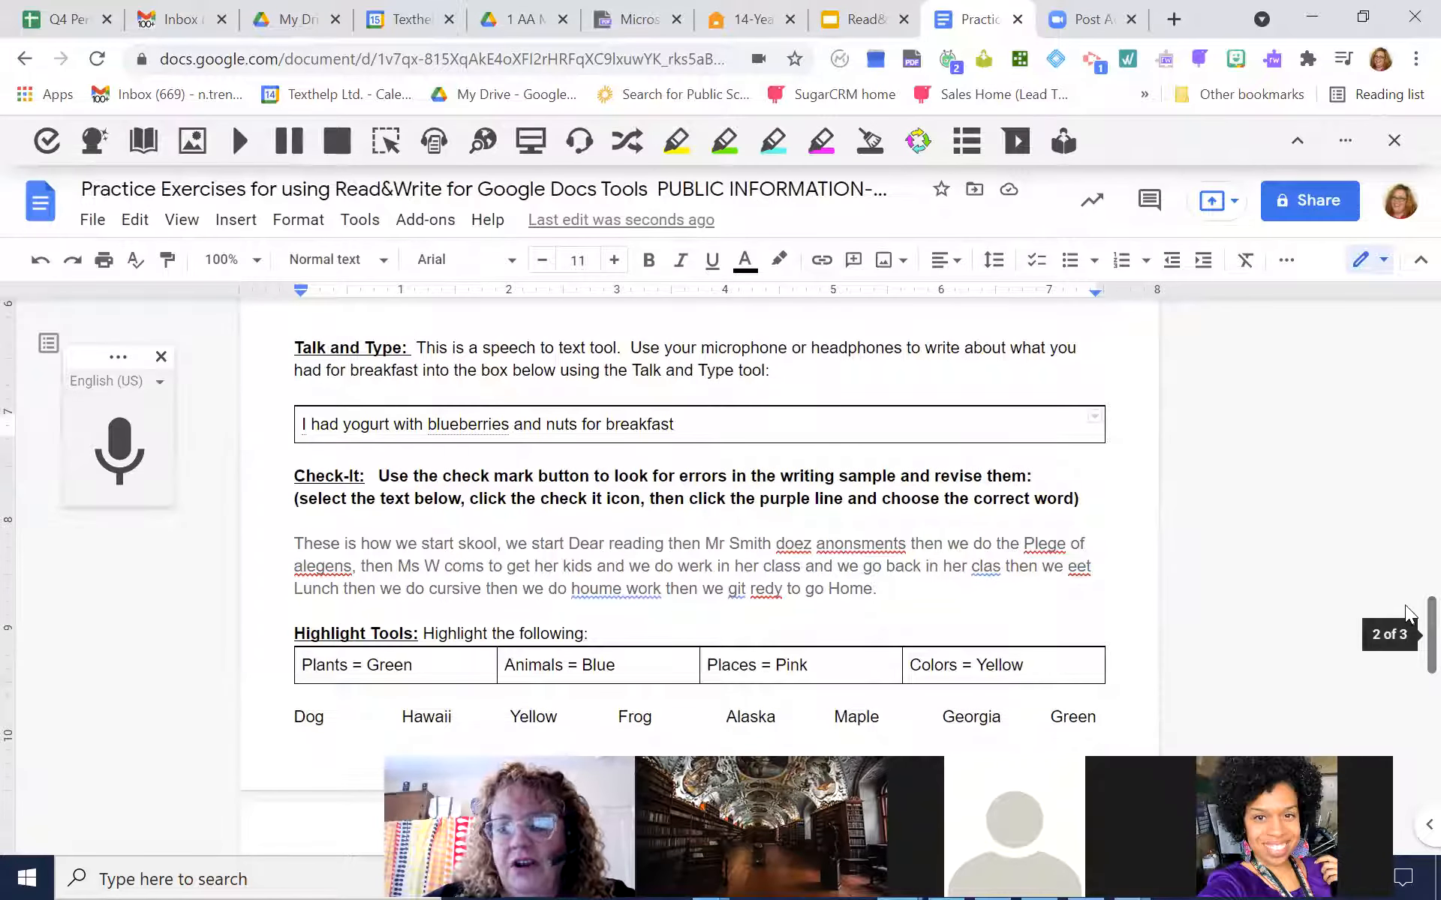
pyautogui.scroll(-2, 1408, 611)
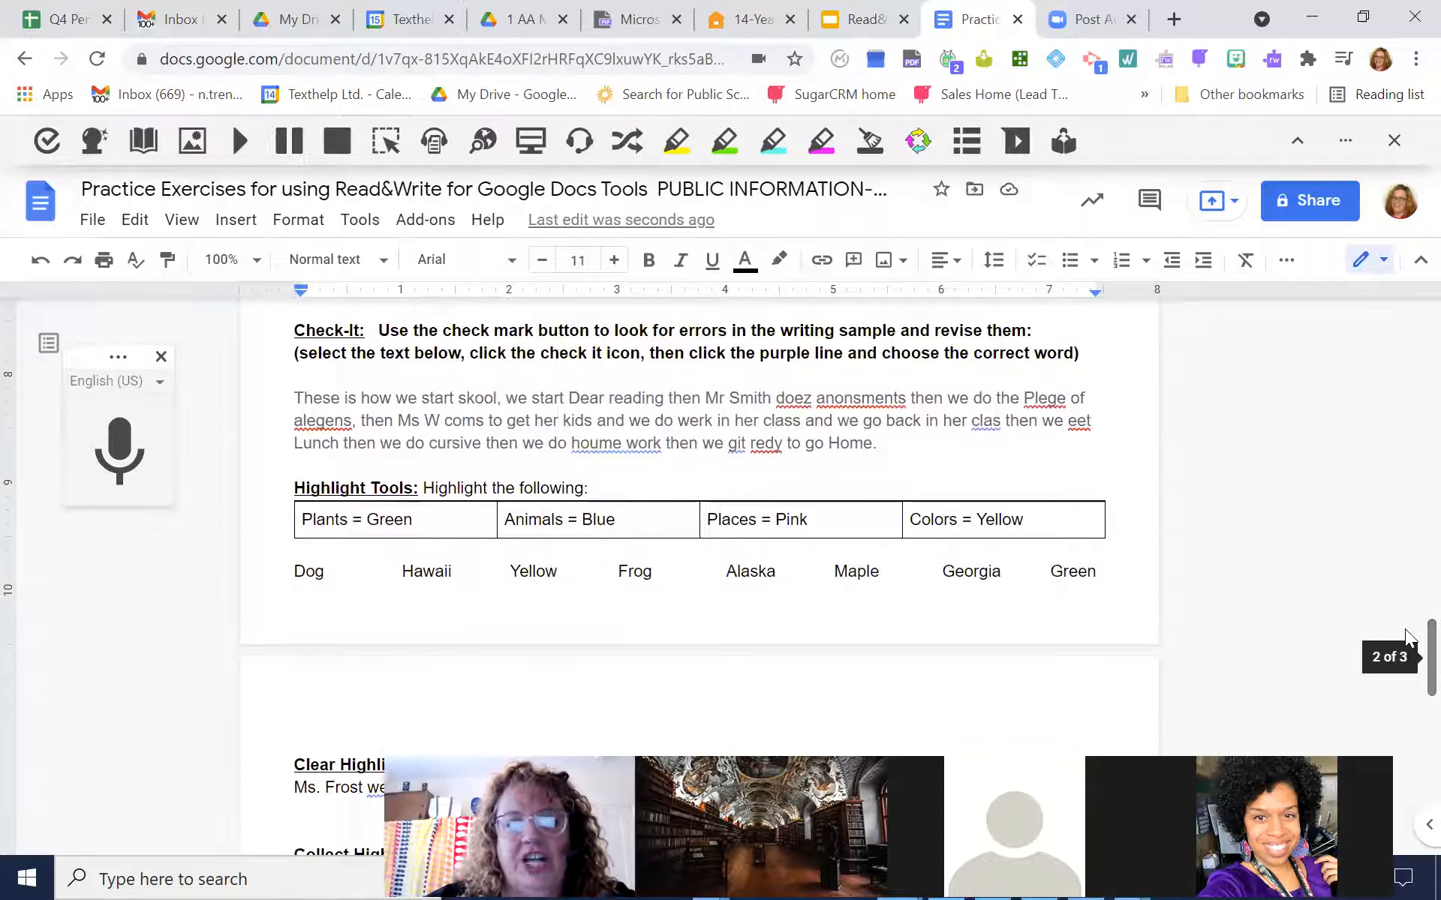
pyautogui.click(161, 356)
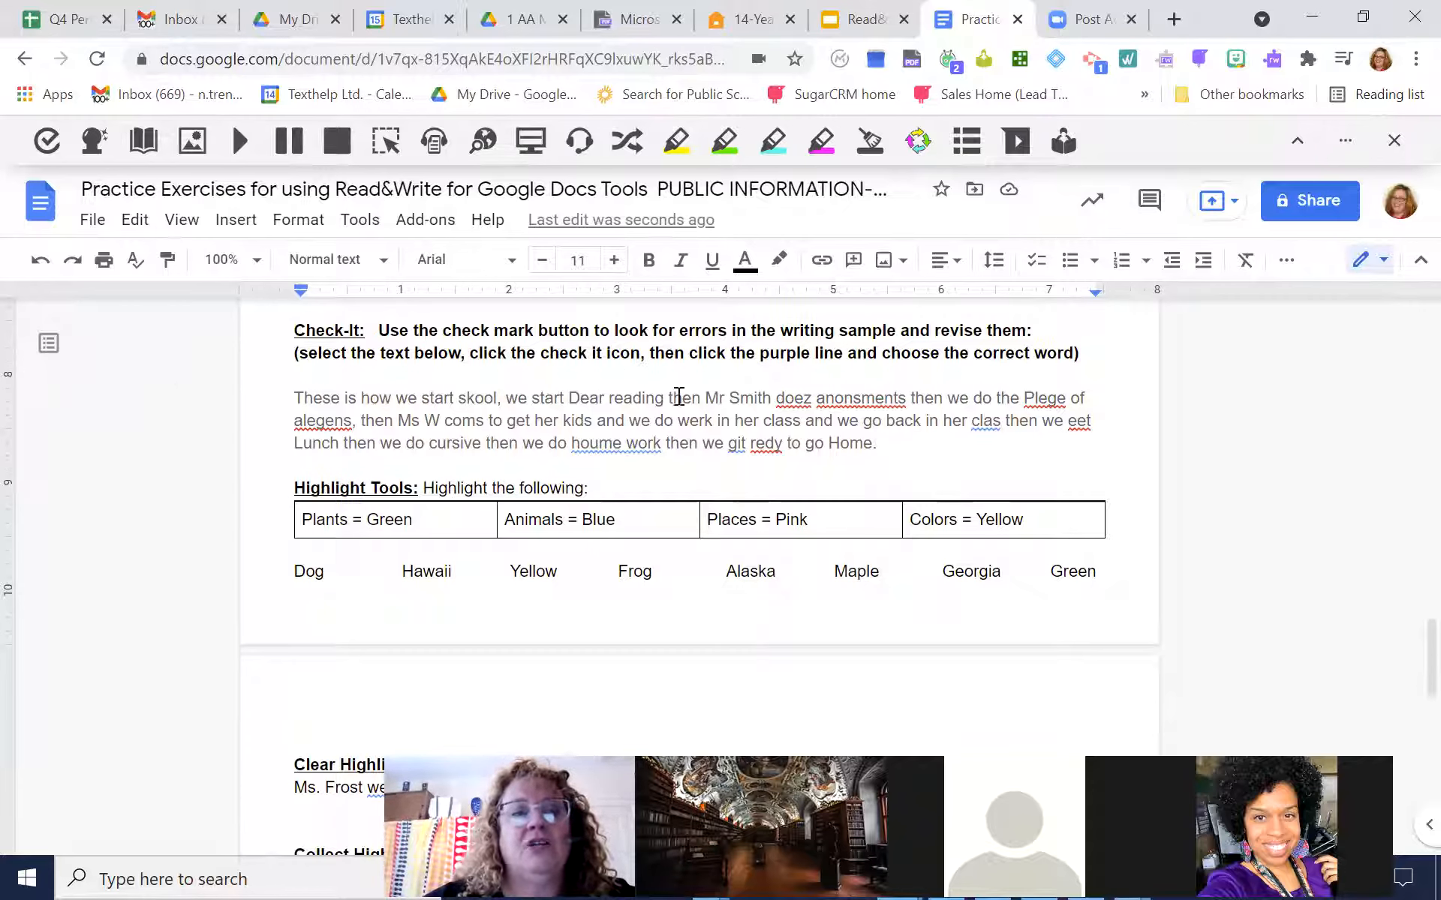
# Run Check It on the whole writing sample paragraph of the Check-It exercise
pyautogui.moveTo(878, 444); pyautogui.dragTo(783, 449)
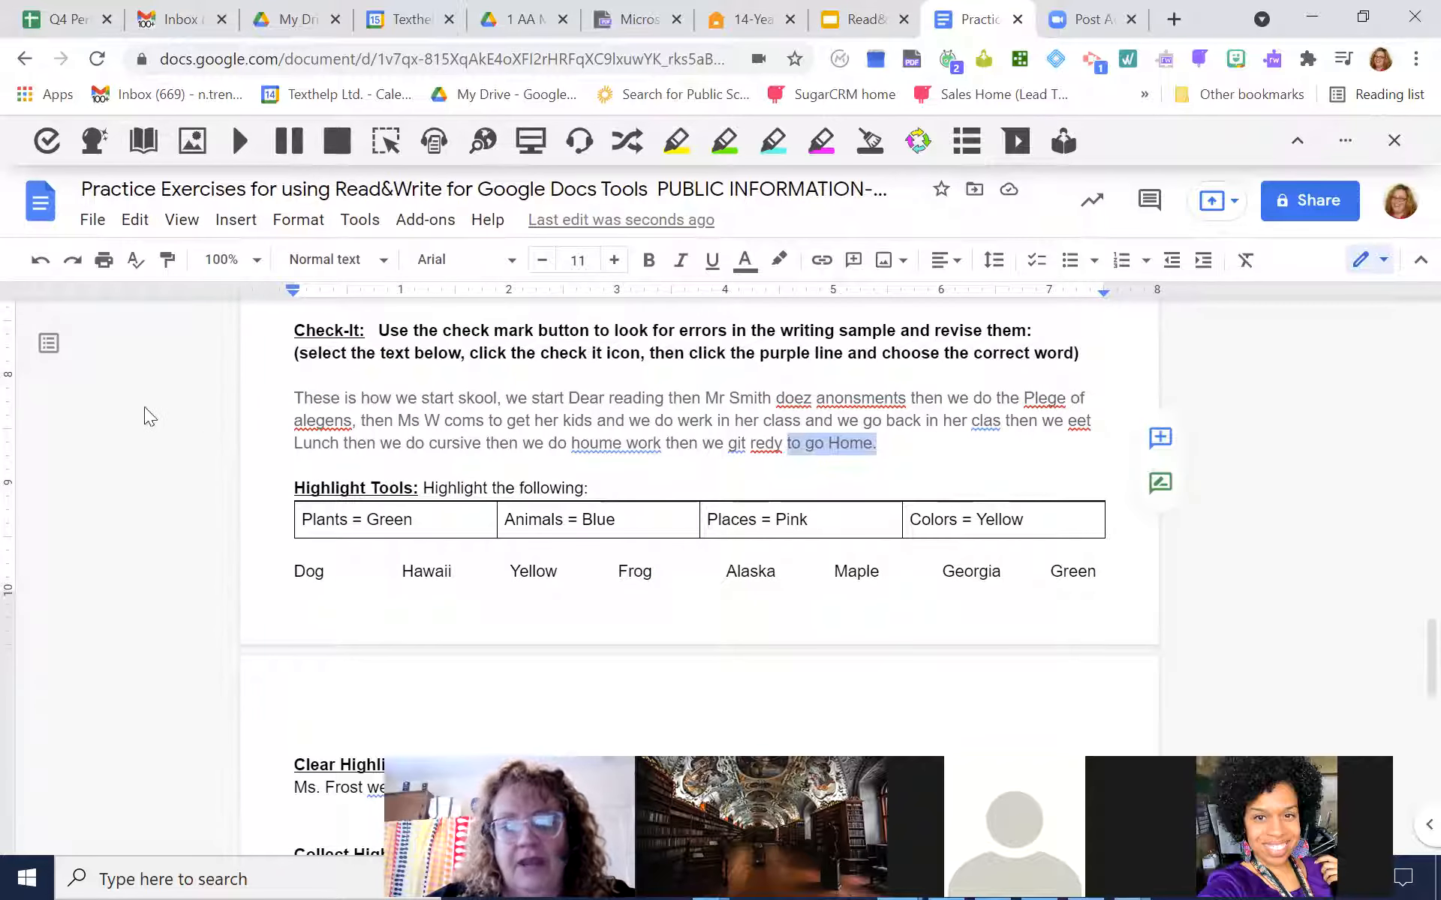
pyautogui.click(896, 444)
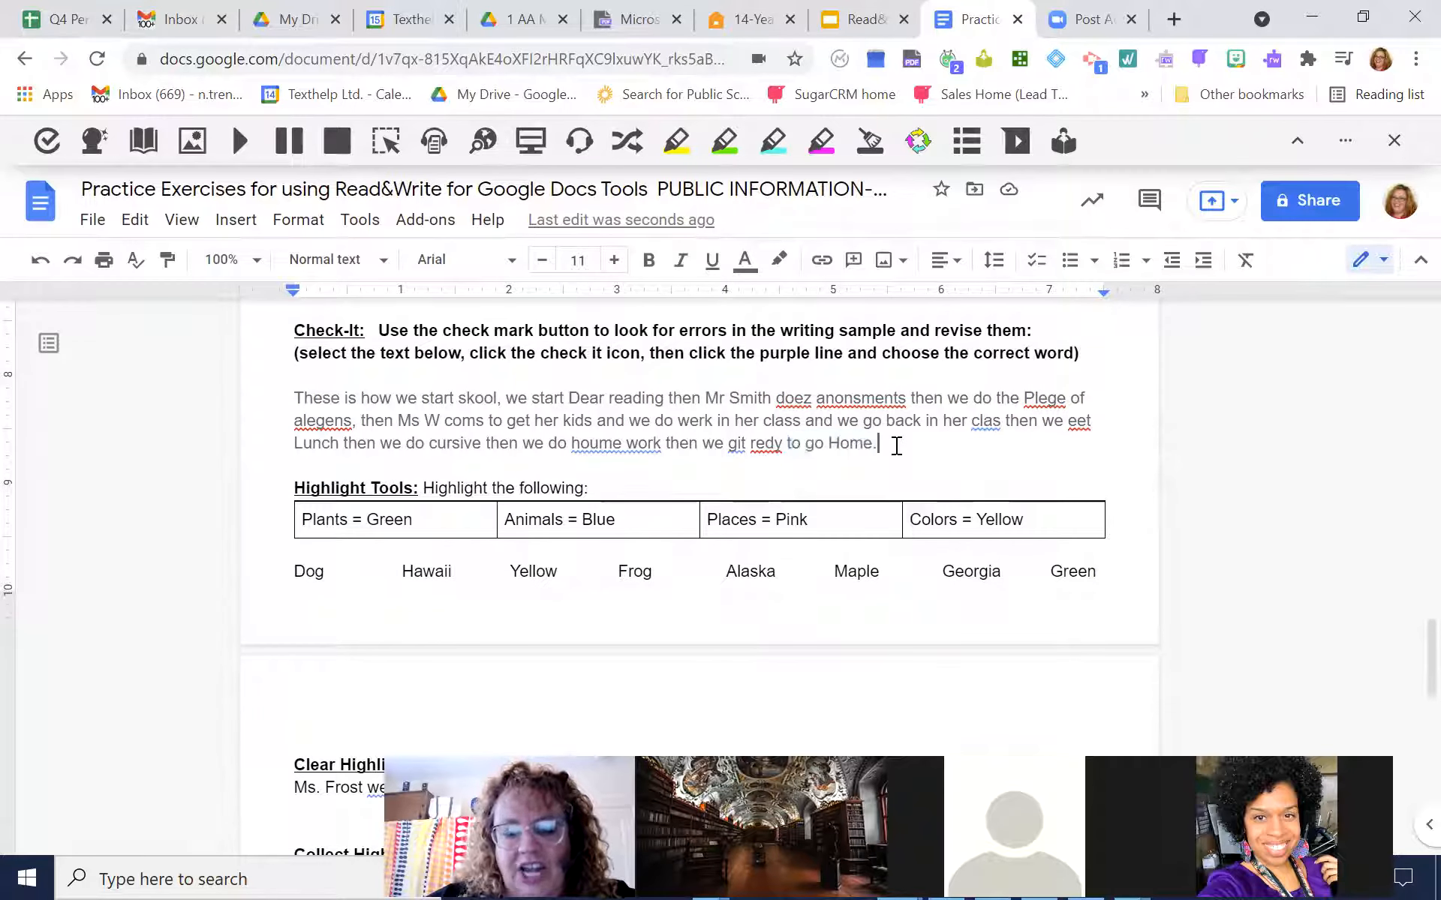
pyautogui.moveTo(896, 444); pyautogui.dragTo(275, 399)
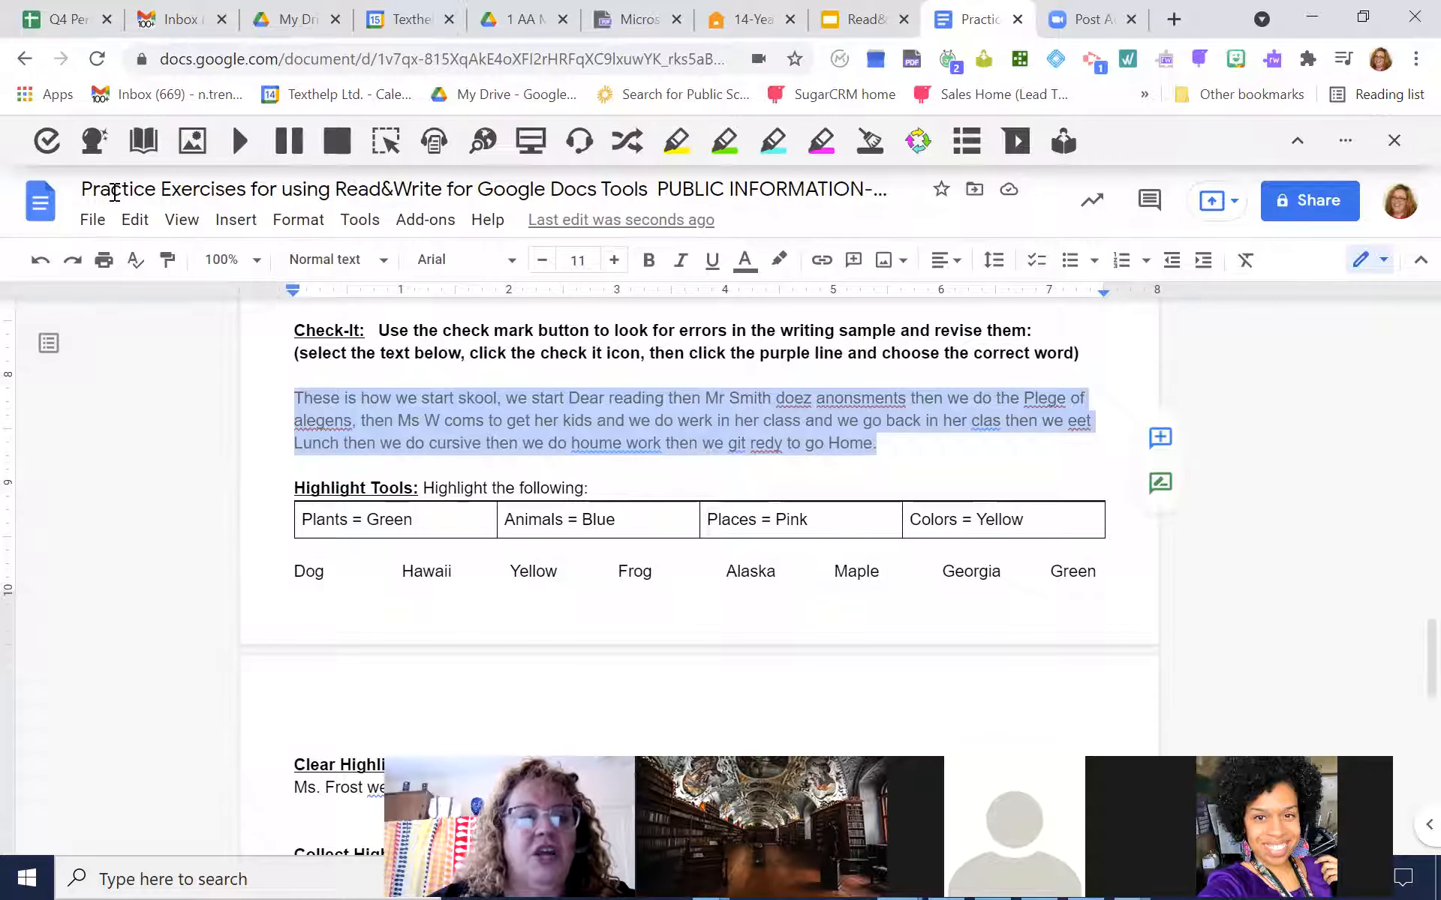
pyautogui.click(47, 144)
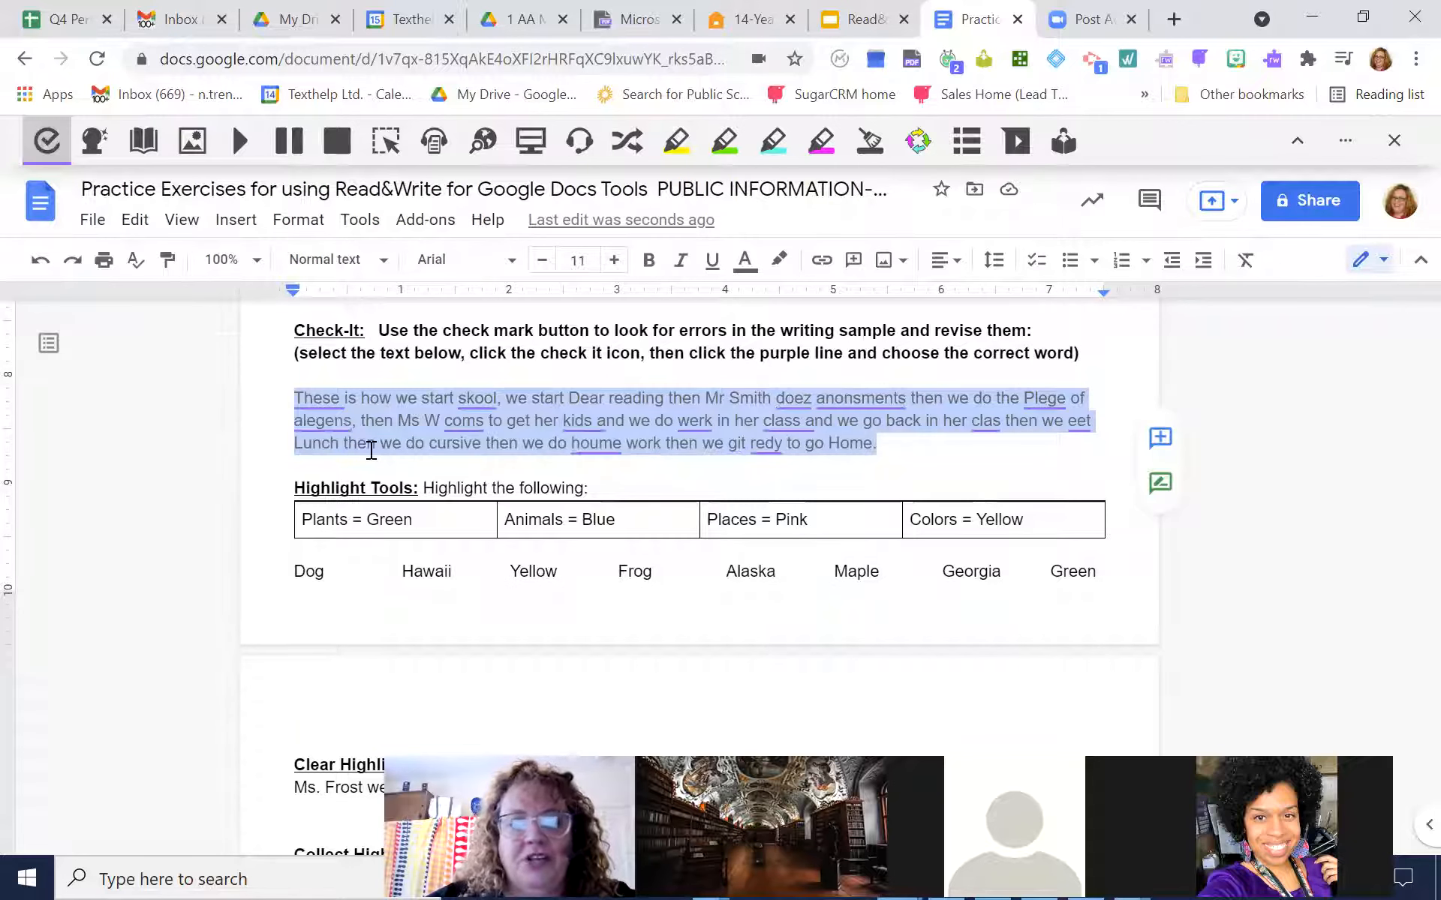
# Correct "These is" to "This is" and "skool" to "school" with the Check It suggestions
pyautogui.click(324, 401)
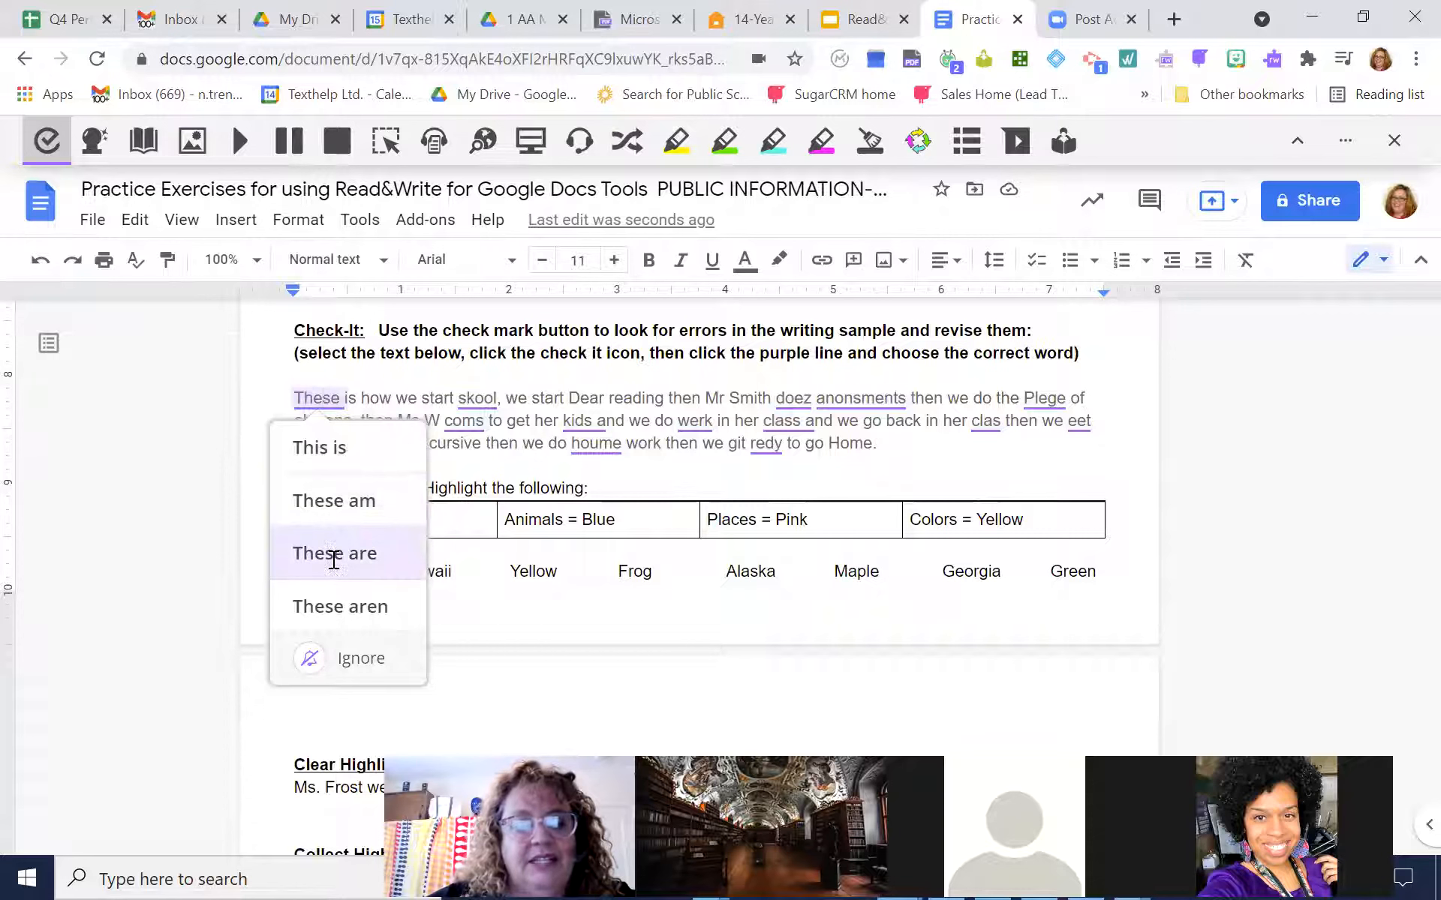
pyautogui.click(334, 461)
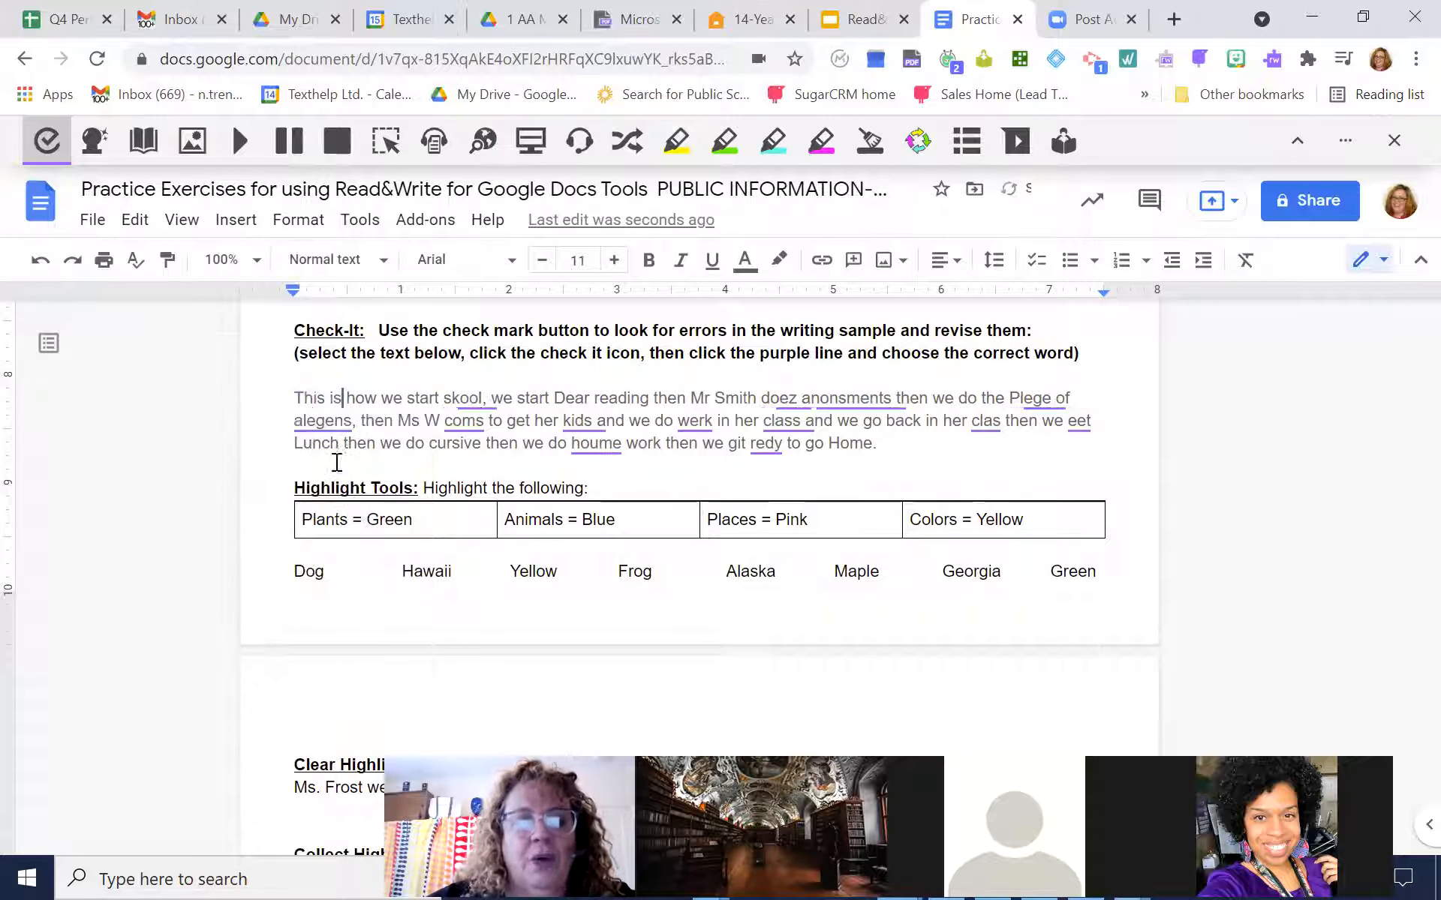
pyautogui.click(466, 397)
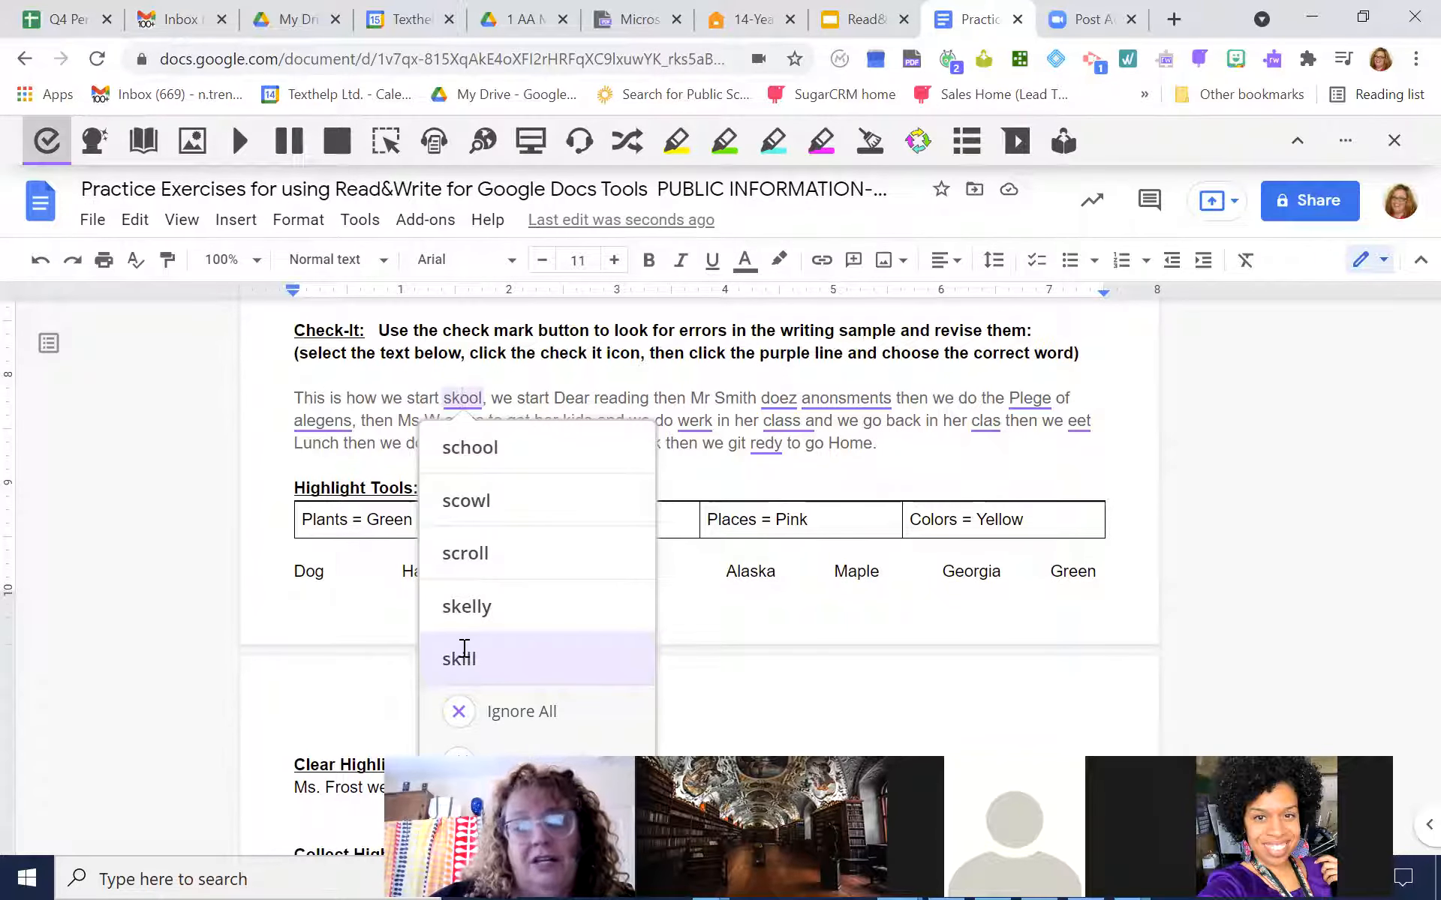
pyautogui.click(473, 447)
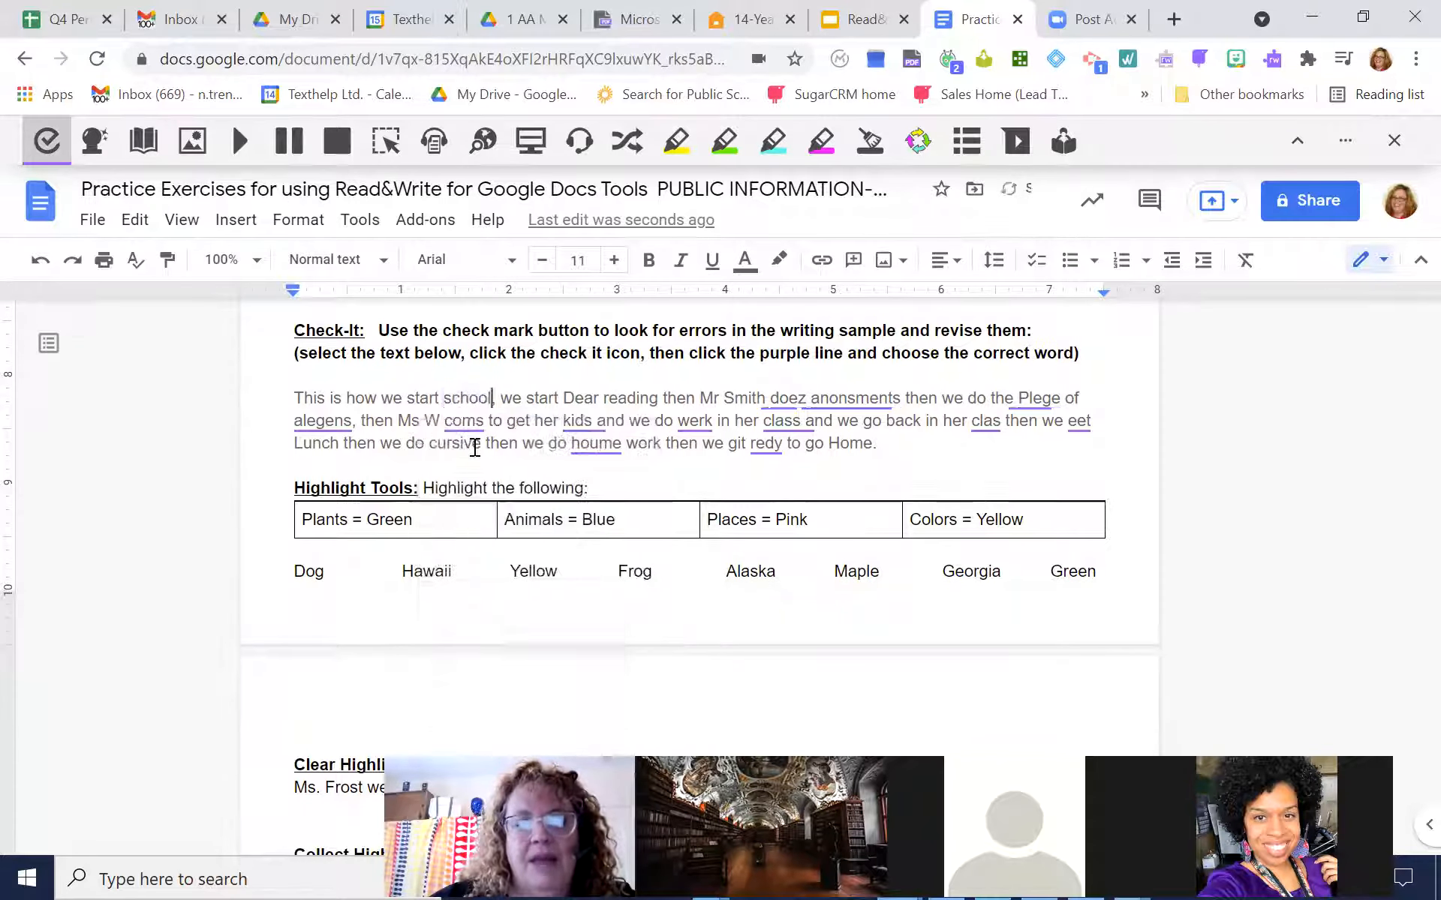
# Correct "doez" to "does" in the writing sample and try to replace "anonsments" with "announcements"
pyautogui.click(787, 397)
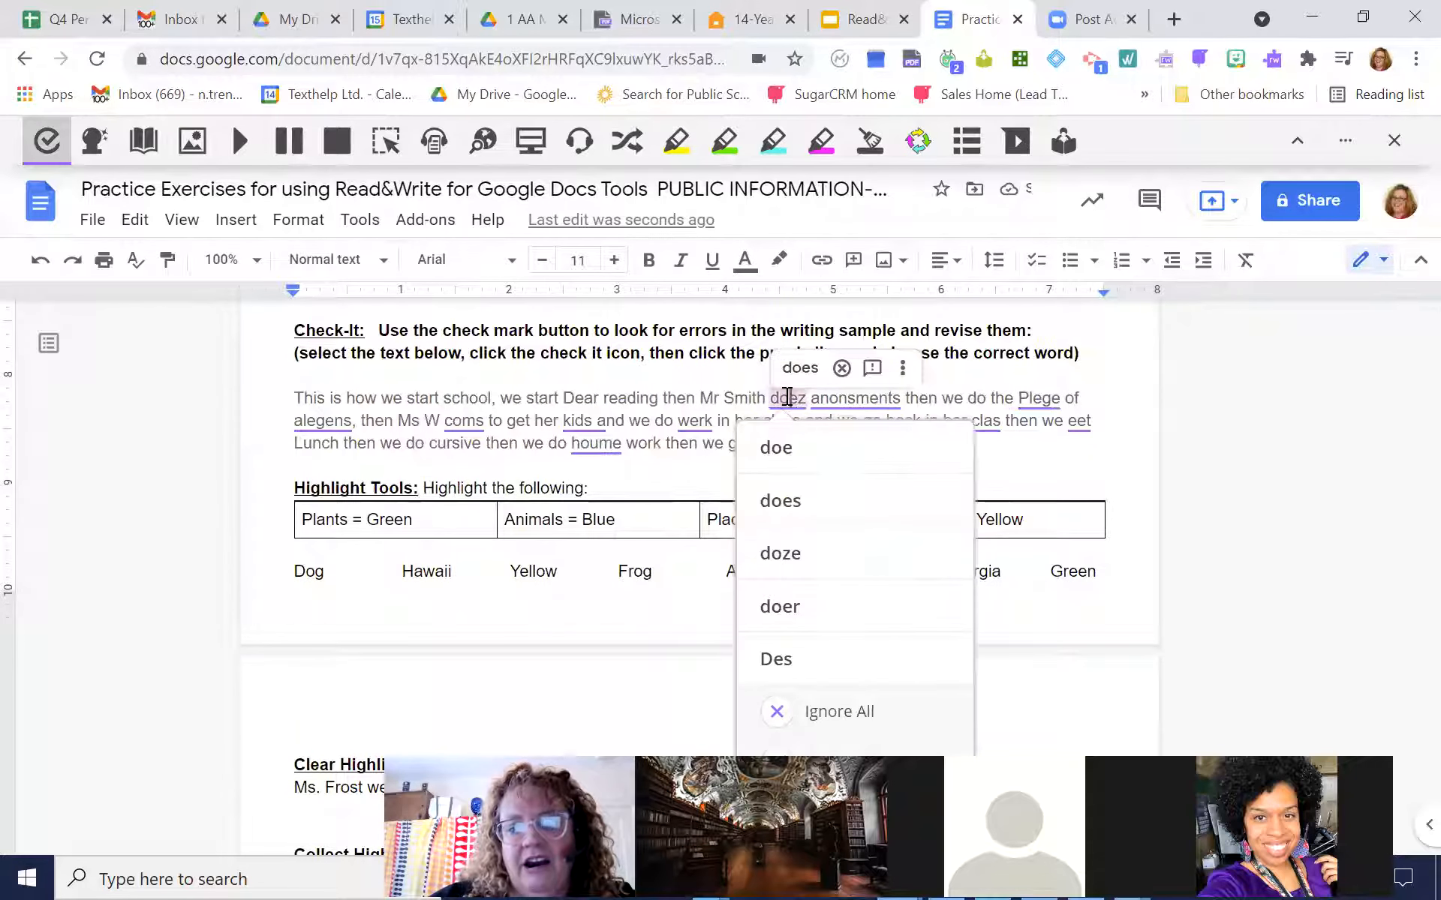
pyautogui.click(780, 508)
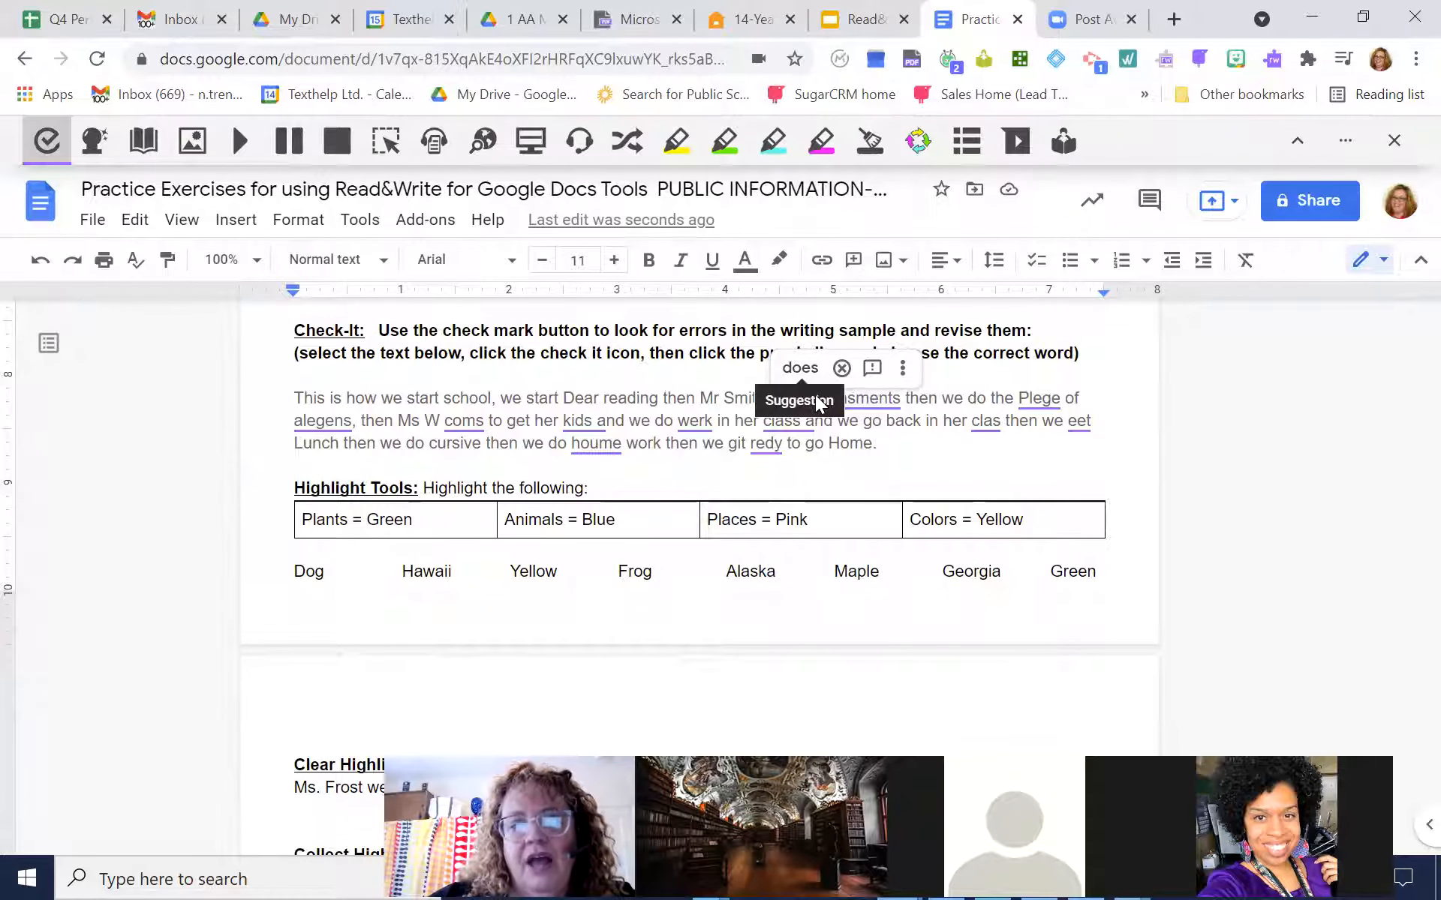
pyautogui.click(801, 370)
pyautogui.click(839, 400)
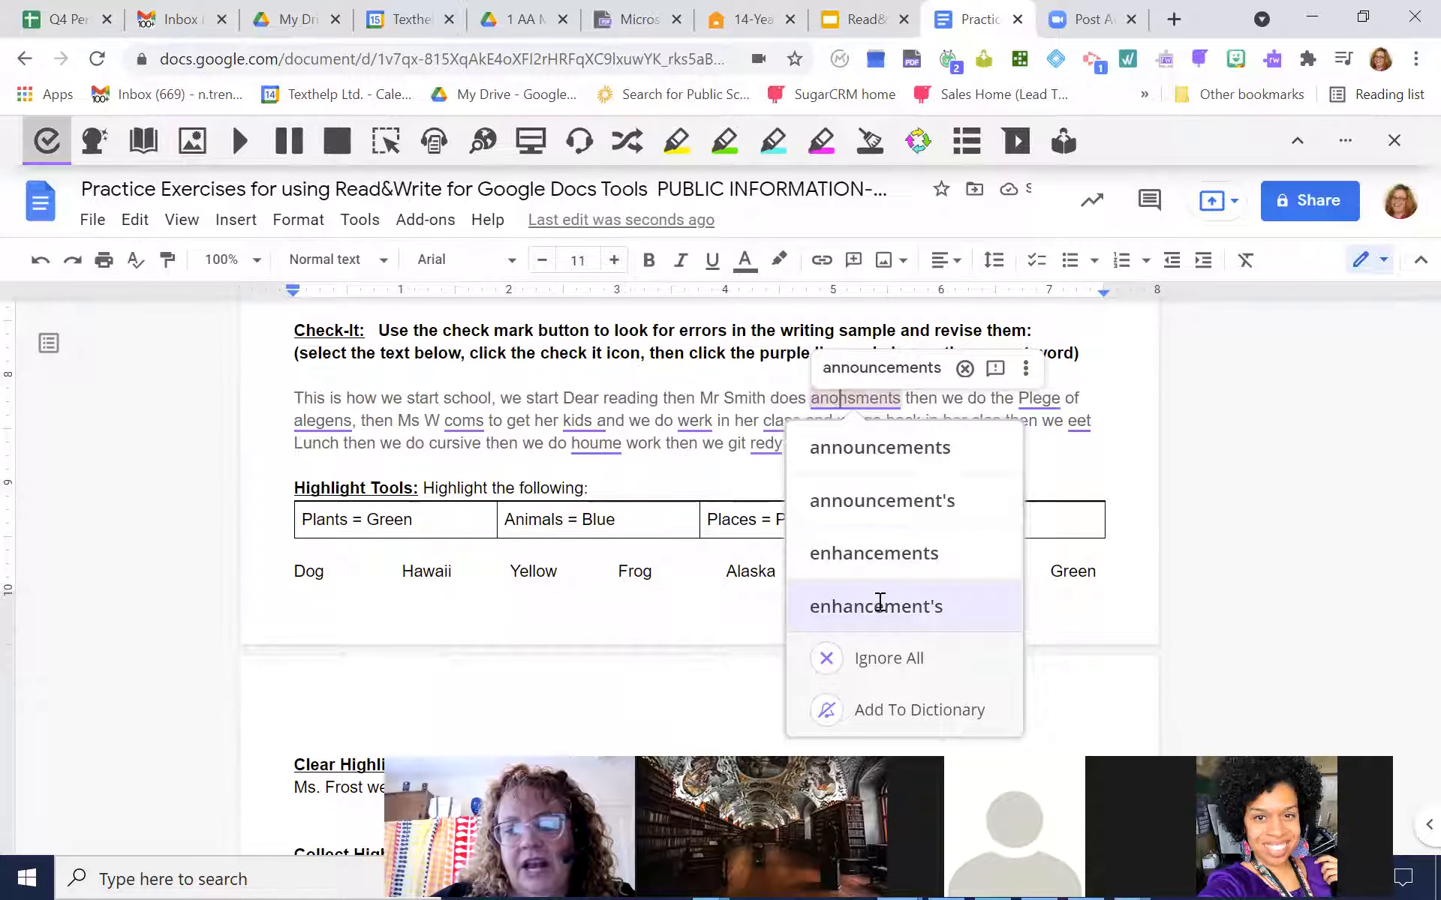
pyautogui.click(862, 447)
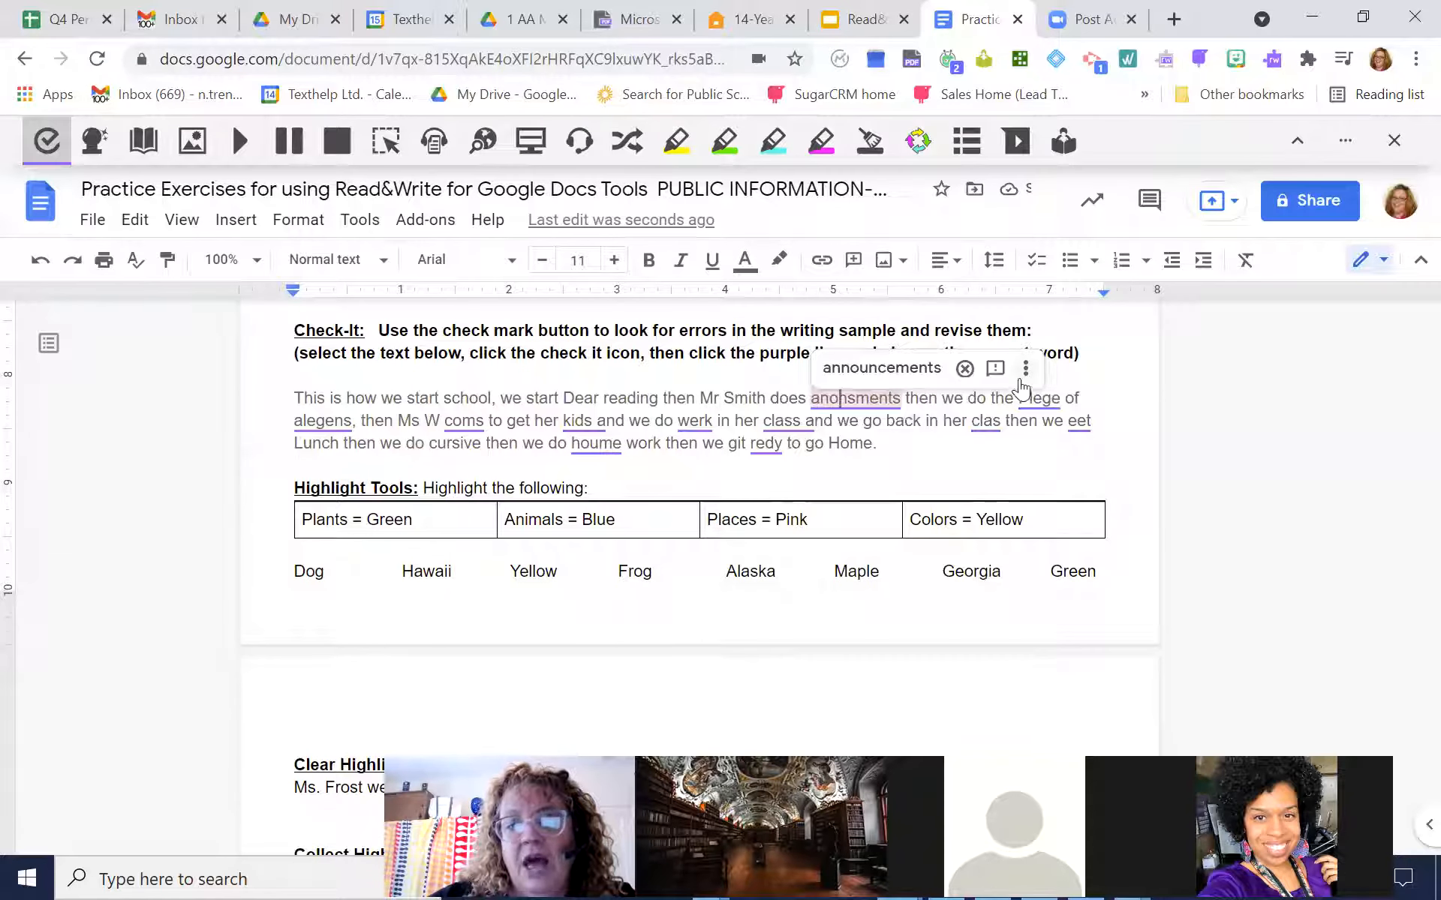
# Turn off Check It and dismiss the built-in spelling suggestion for "anonsments"
pyautogui.click(46, 143)
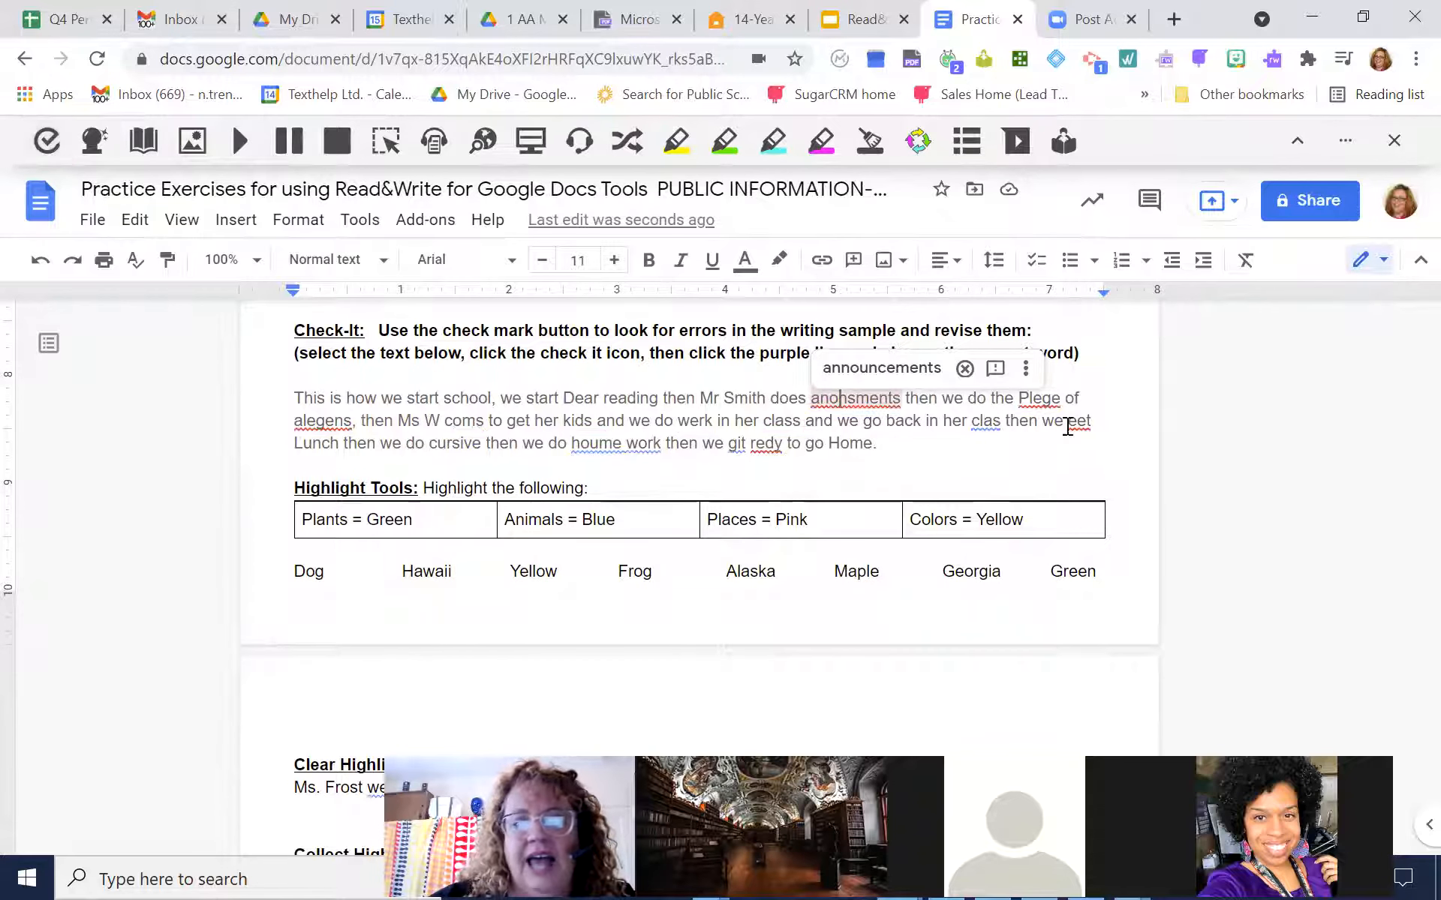
pyautogui.click(965, 369)
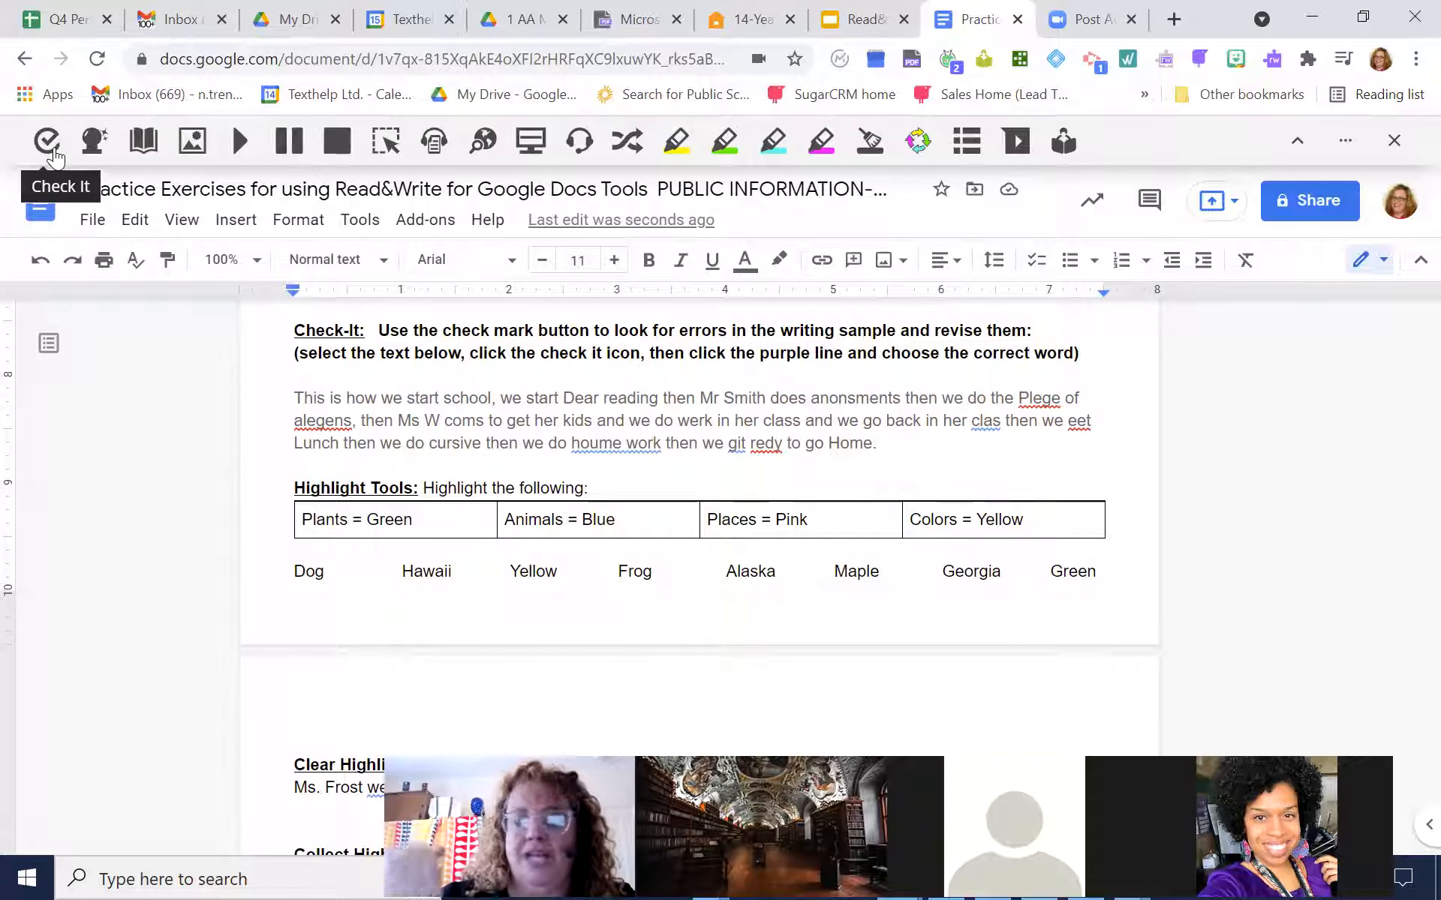
# Highlight the plant word "Maple" in green in the Highlight Tools exercise
pyautogui.scroll(-3, 789, 324)
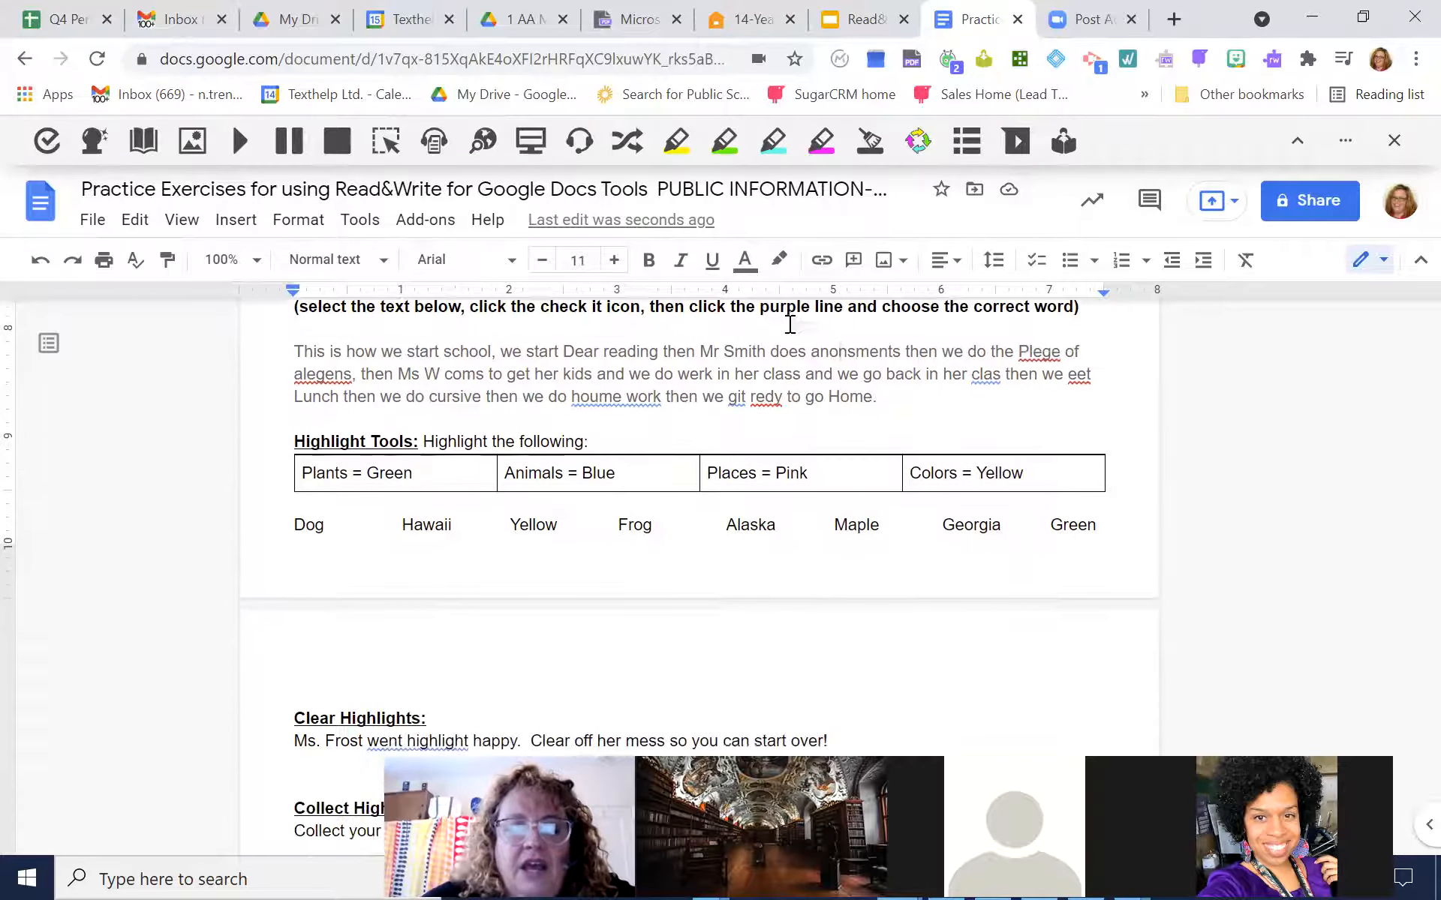
pyautogui.scroll(1, 789, 324)
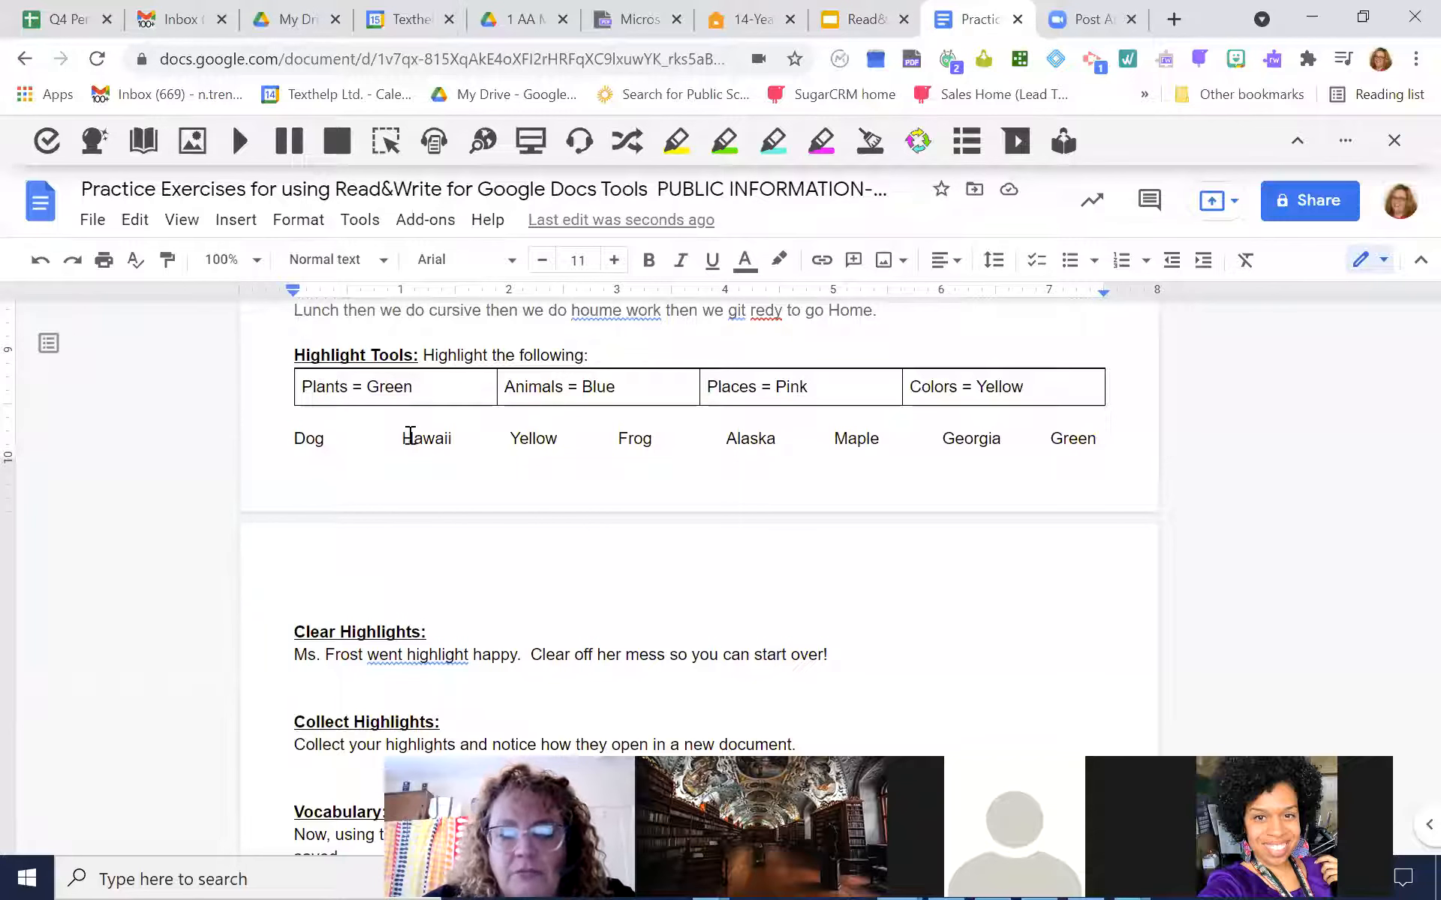
pyautogui.doubleClick(856, 439)
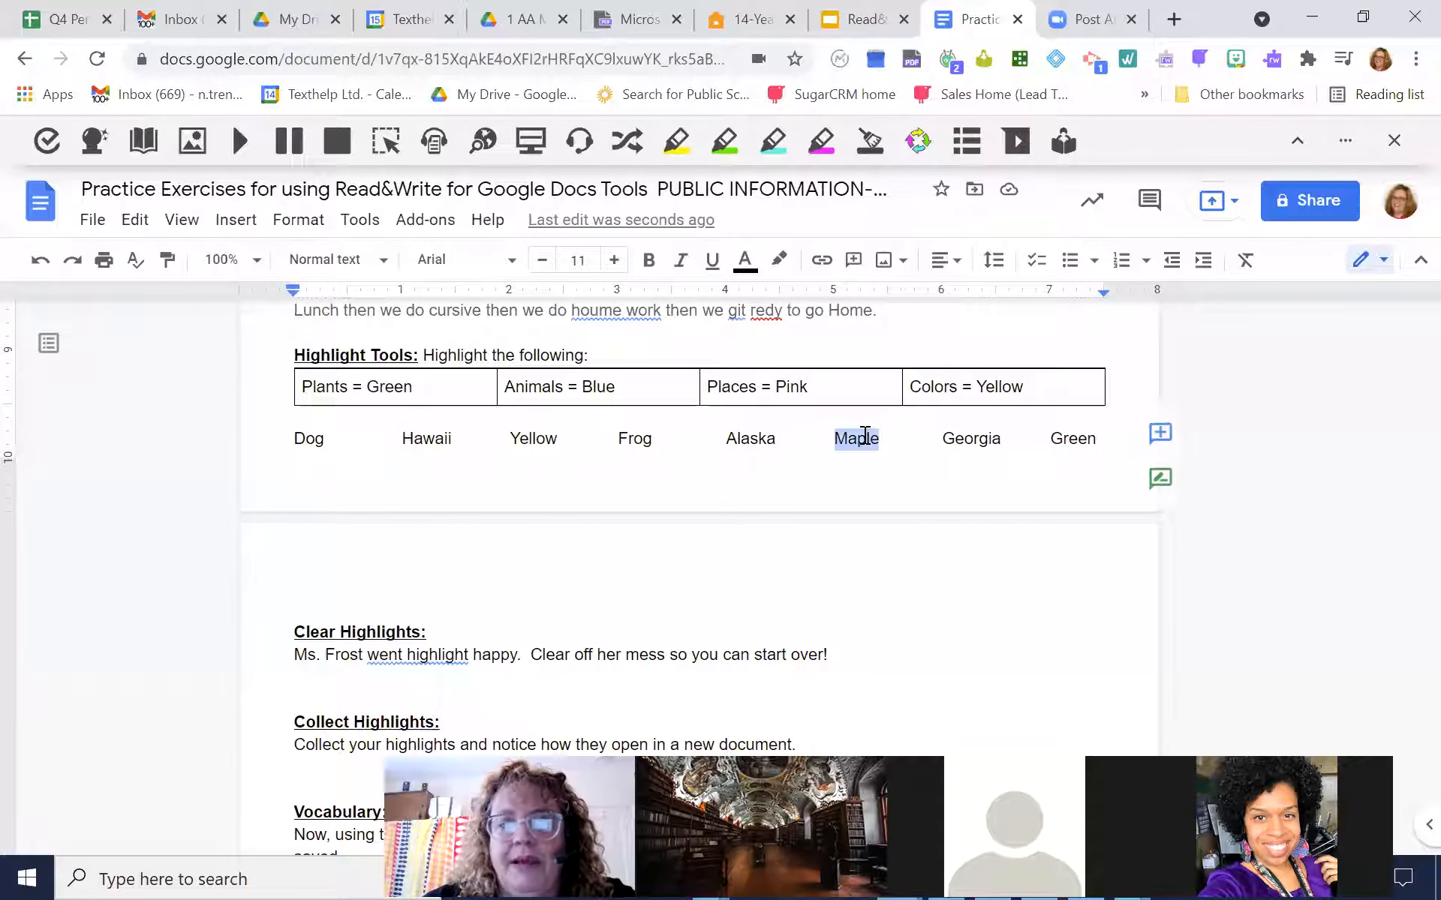
pyautogui.click(724, 141)
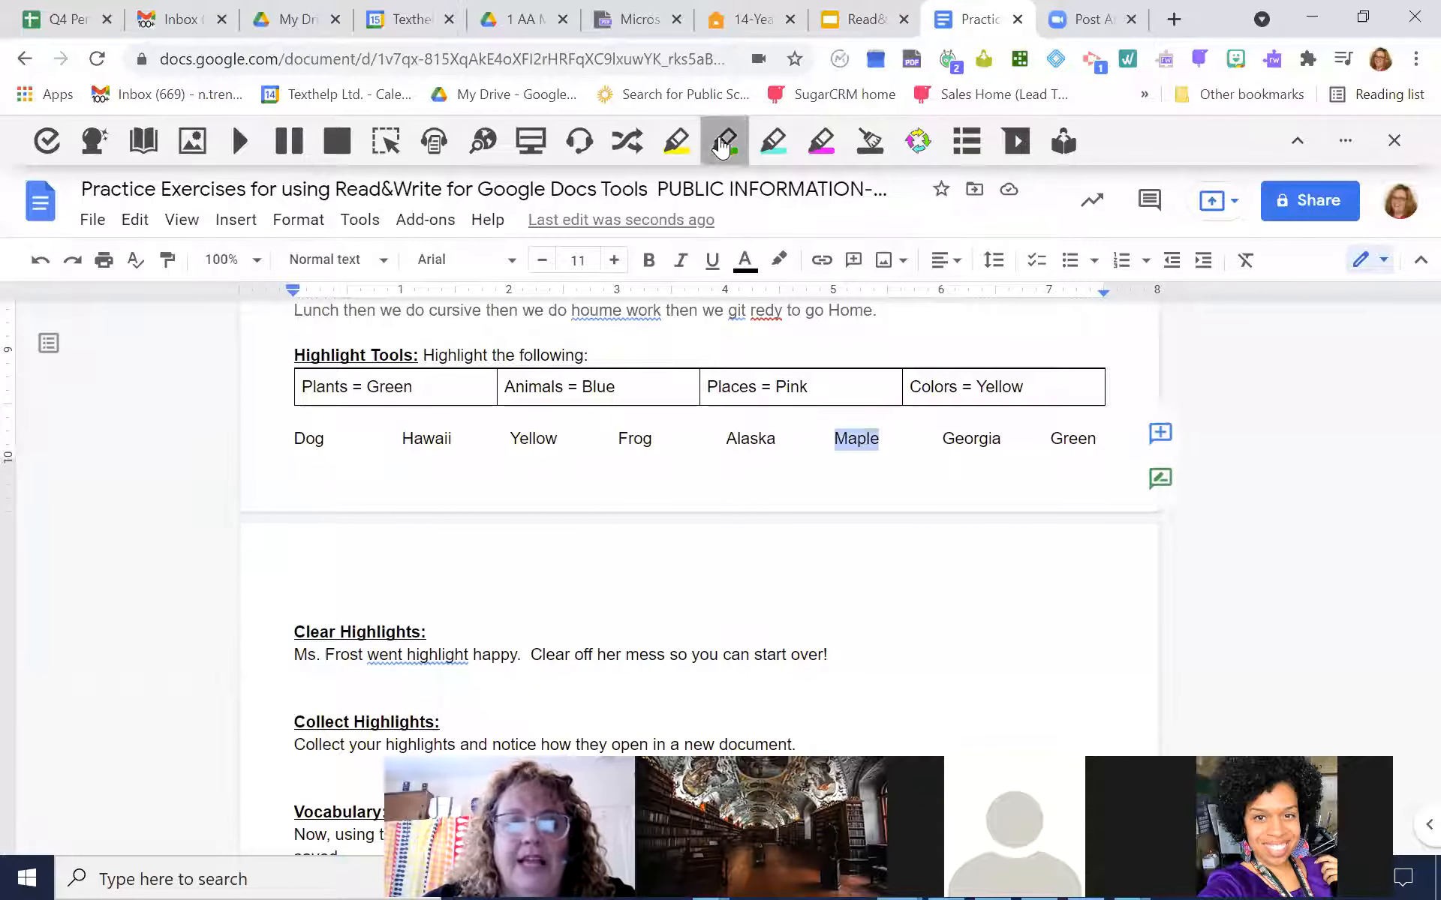
# Highlight the animal words "Dog" and "Frog" in blue
pyautogui.doubleClick(309, 440)
pyautogui.click(774, 139)
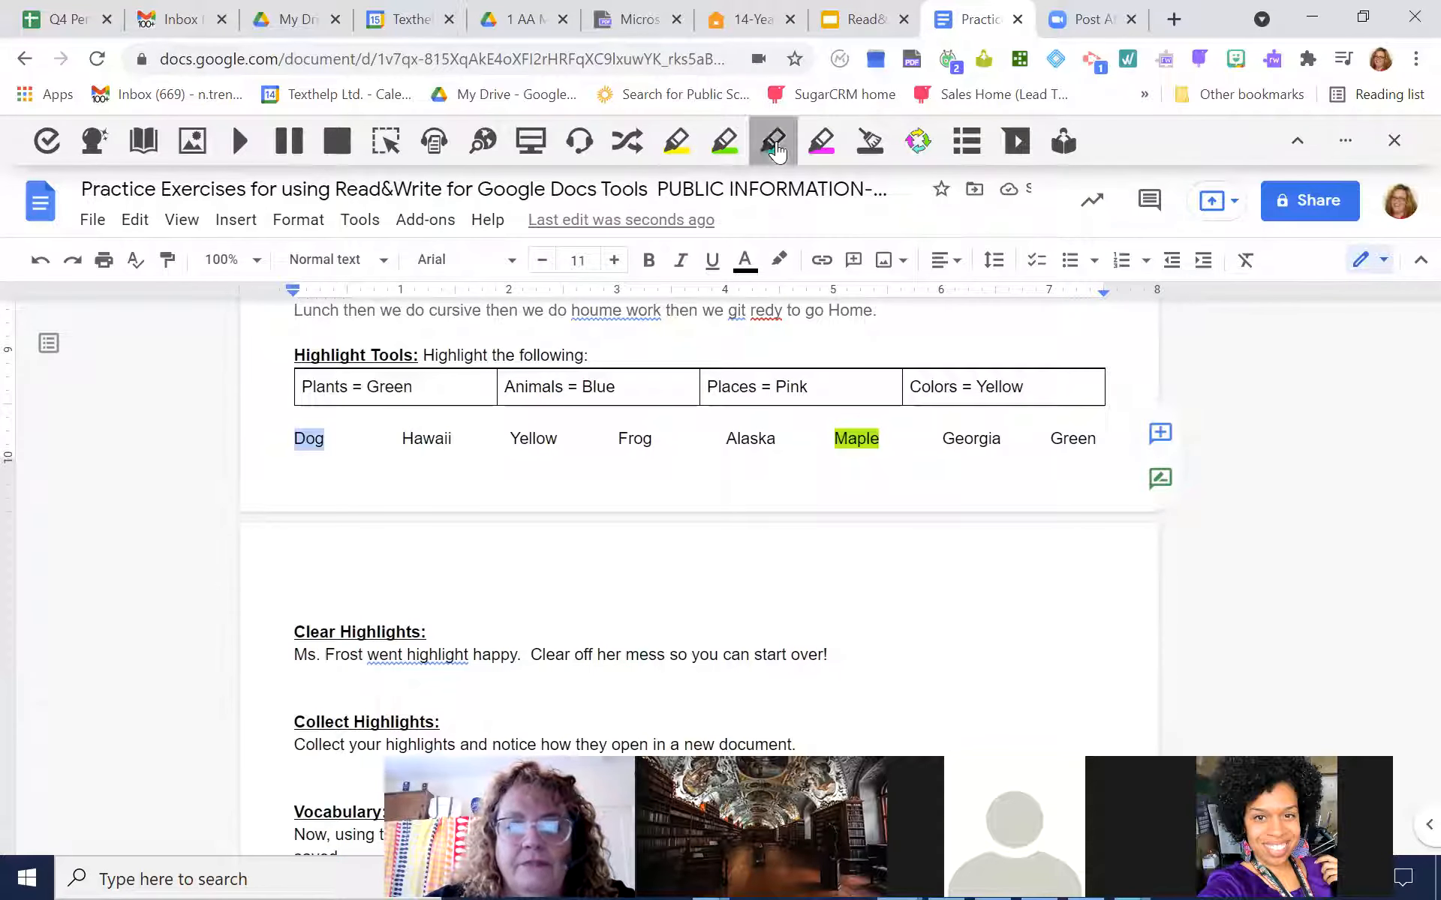
pyautogui.doubleClick(644, 436)
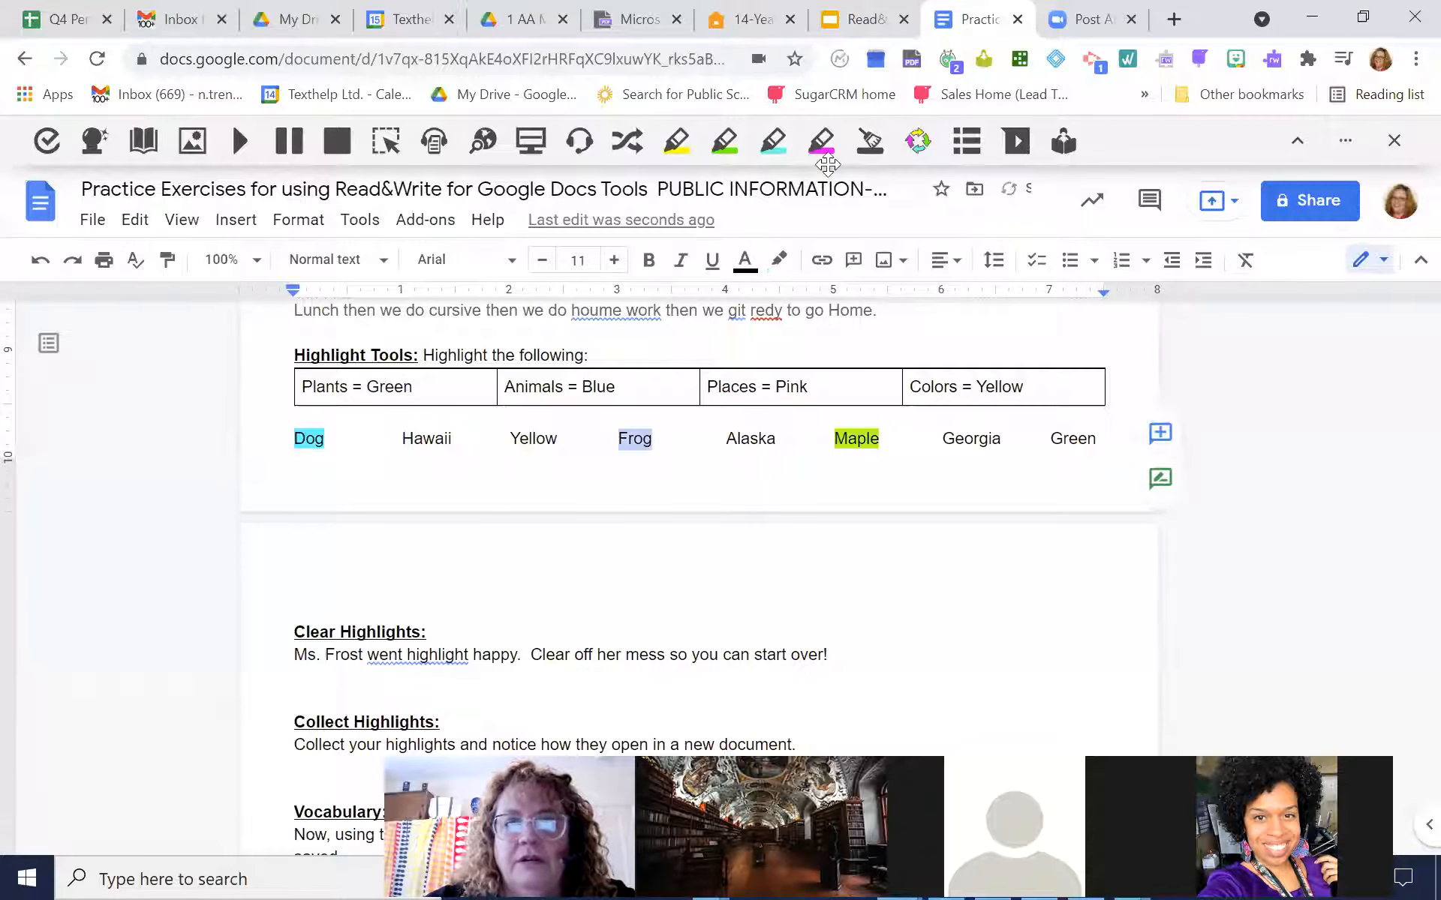
pyautogui.click(775, 140)
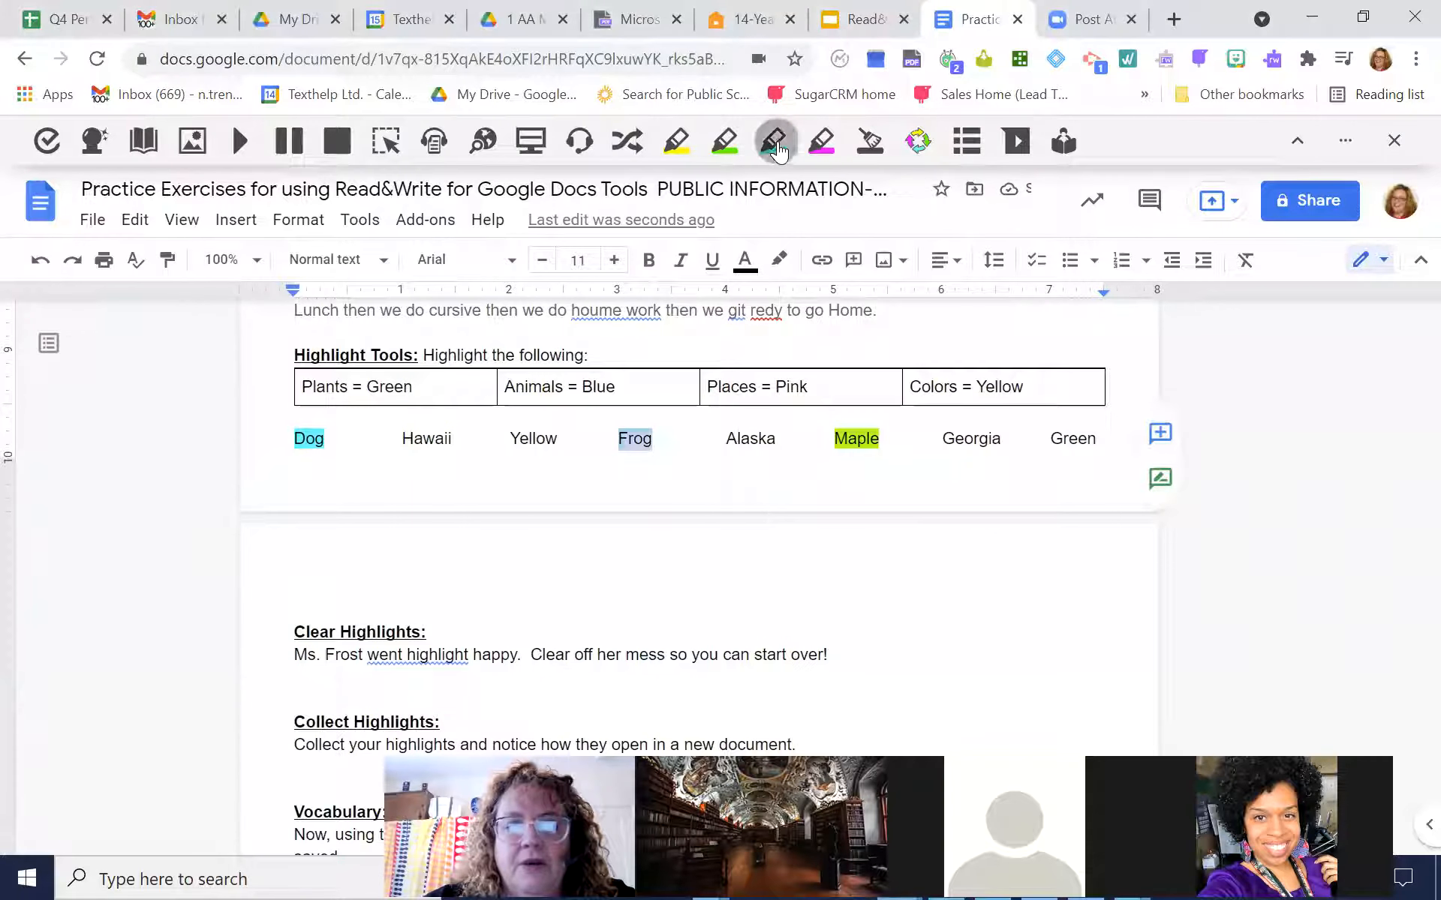
# Highlight the place words "Hawaii", "Alaska" and "Georgia" in pink
pyautogui.doubleClick(418, 438)
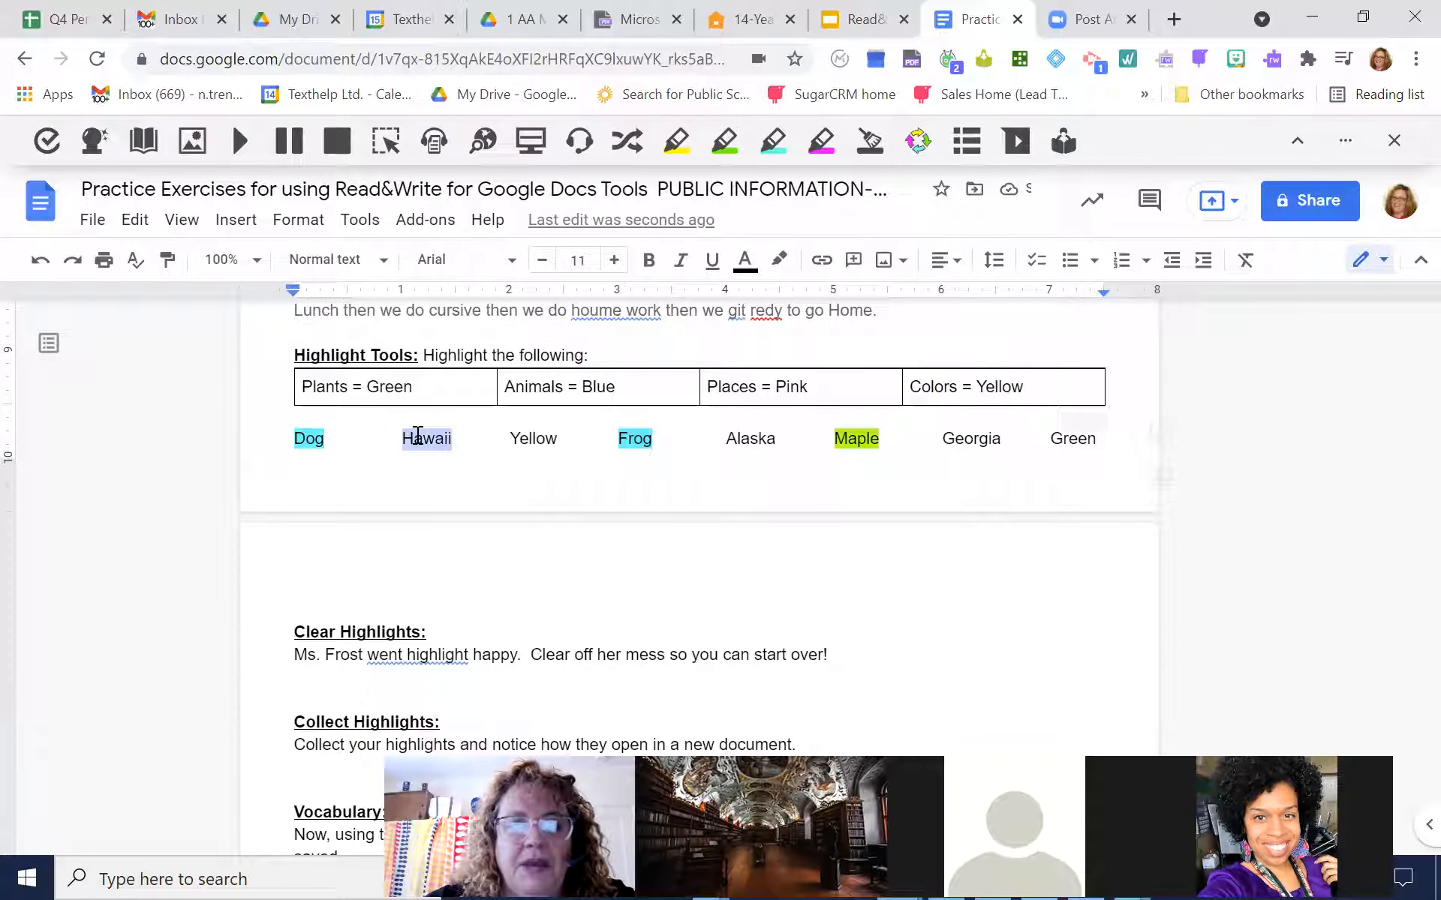
pyautogui.click(823, 150)
pyautogui.doubleClick(751, 436)
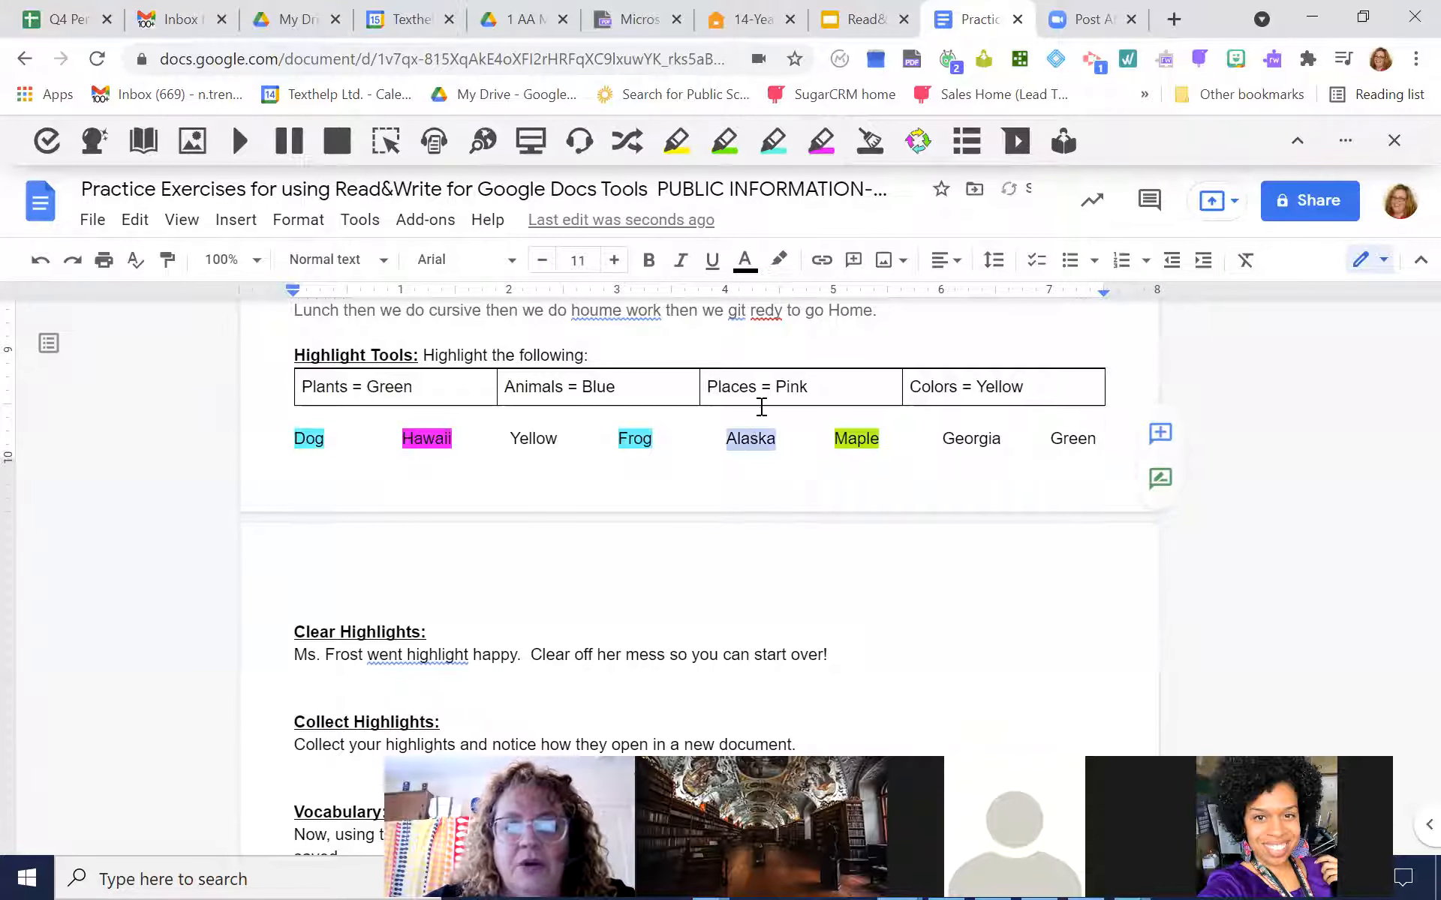
pyautogui.click(822, 142)
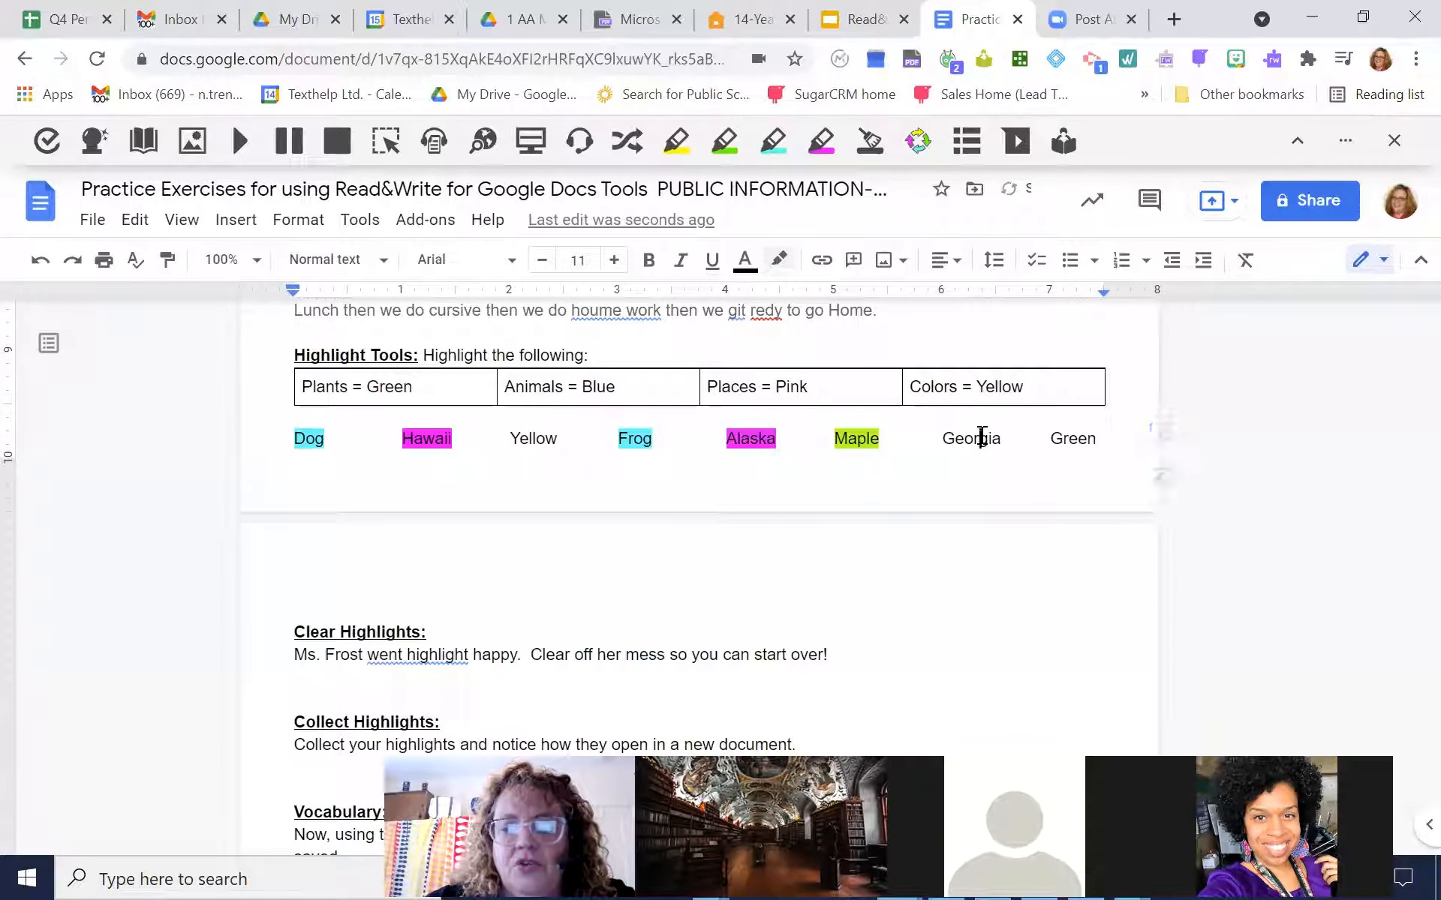
pyautogui.doubleClick(982, 438)
pyautogui.click(823, 147)
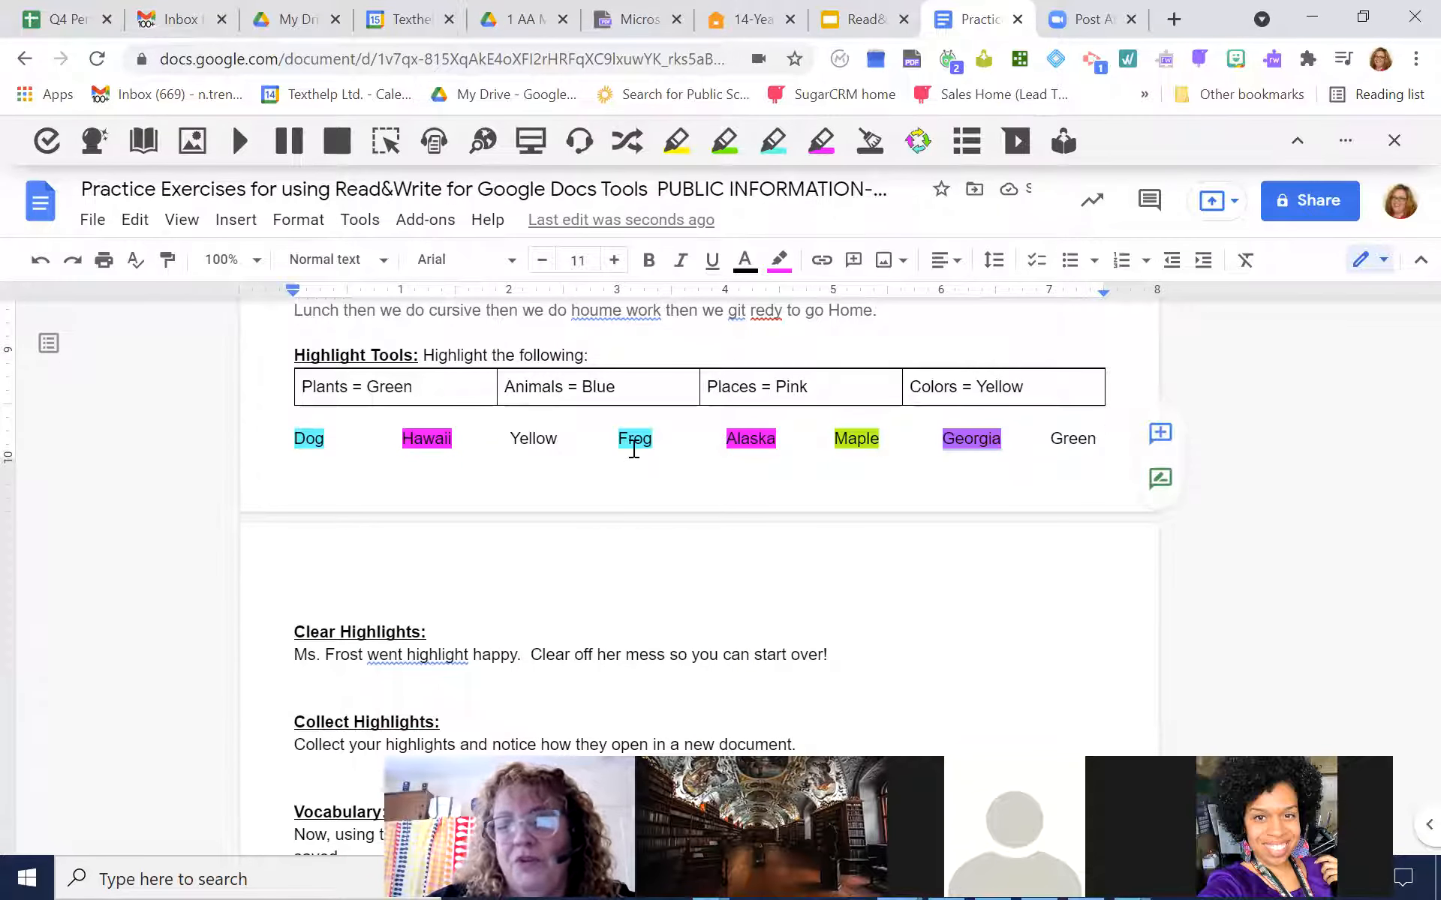
# Highlight the color words "Yellow" and "Green" in yellow and deselect the text
pyautogui.doubleClick(540, 436)
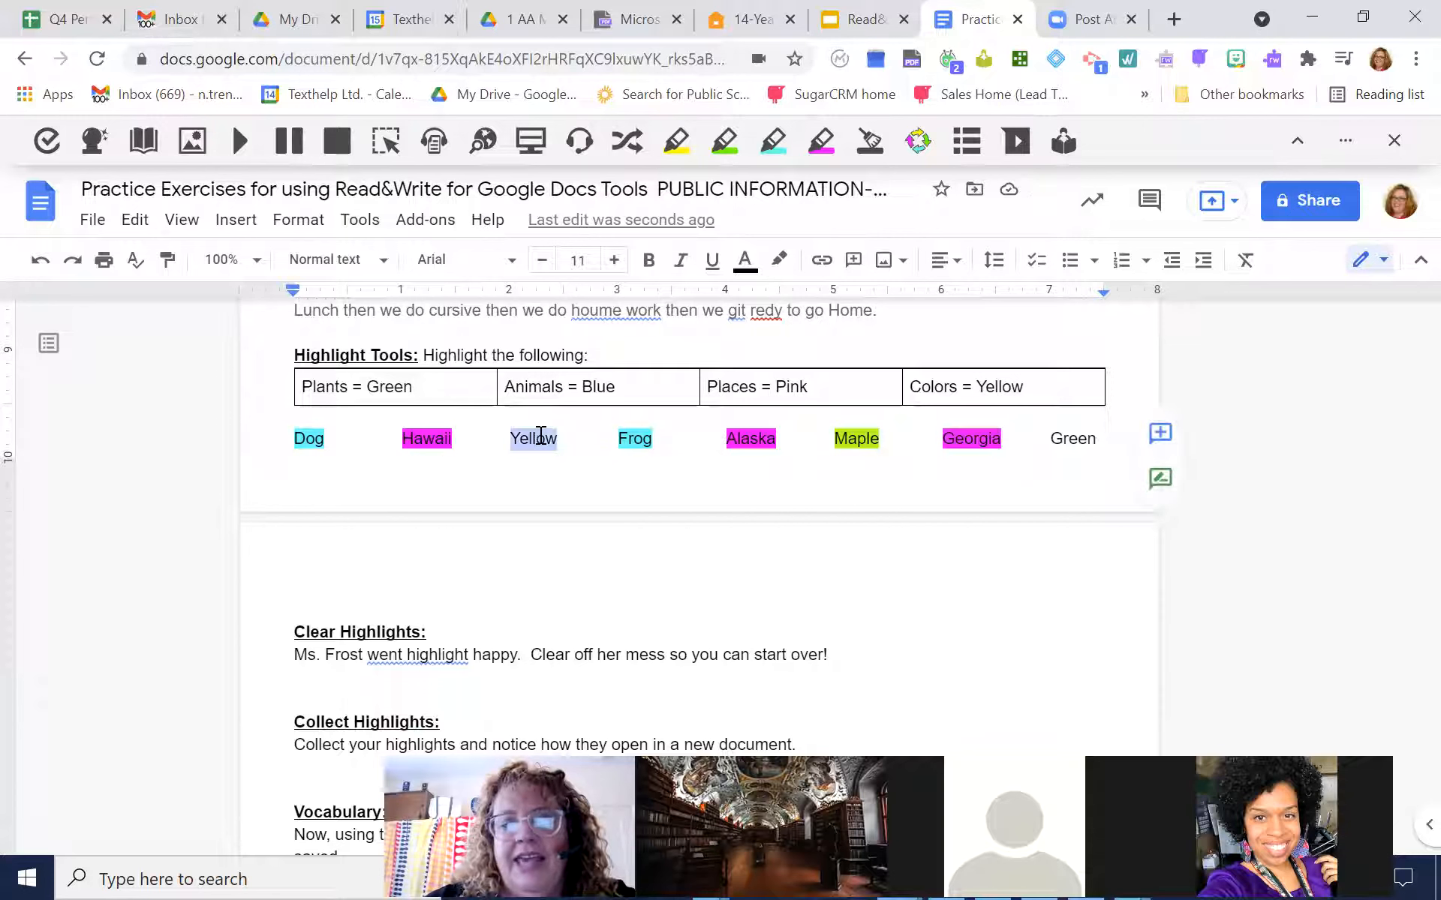
pyautogui.click(676, 140)
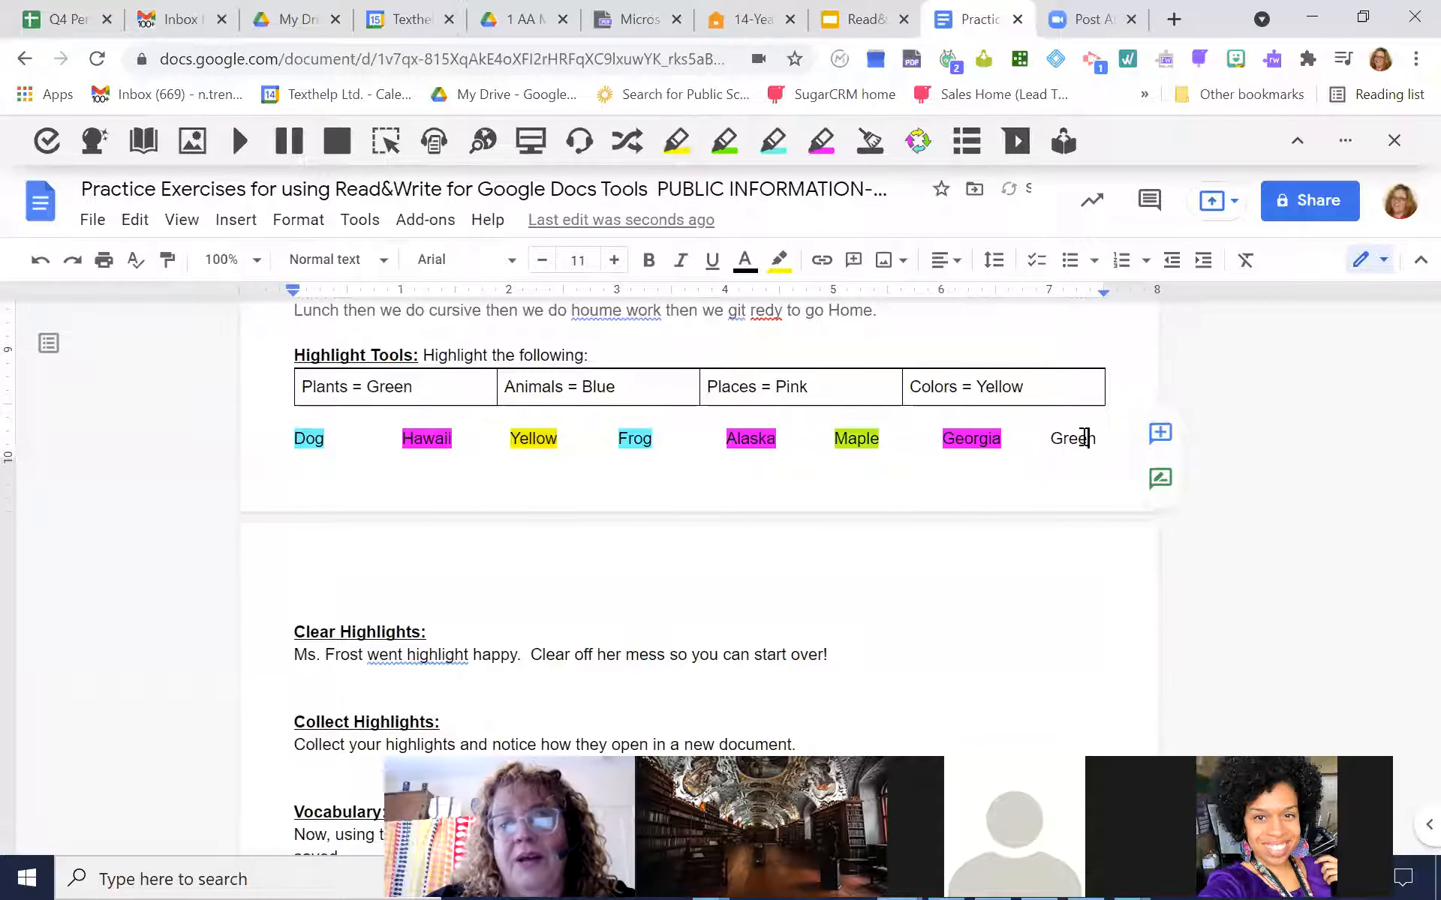
pyautogui.click(1085, 438)
pyautogui.doubleClick(1077, 438)
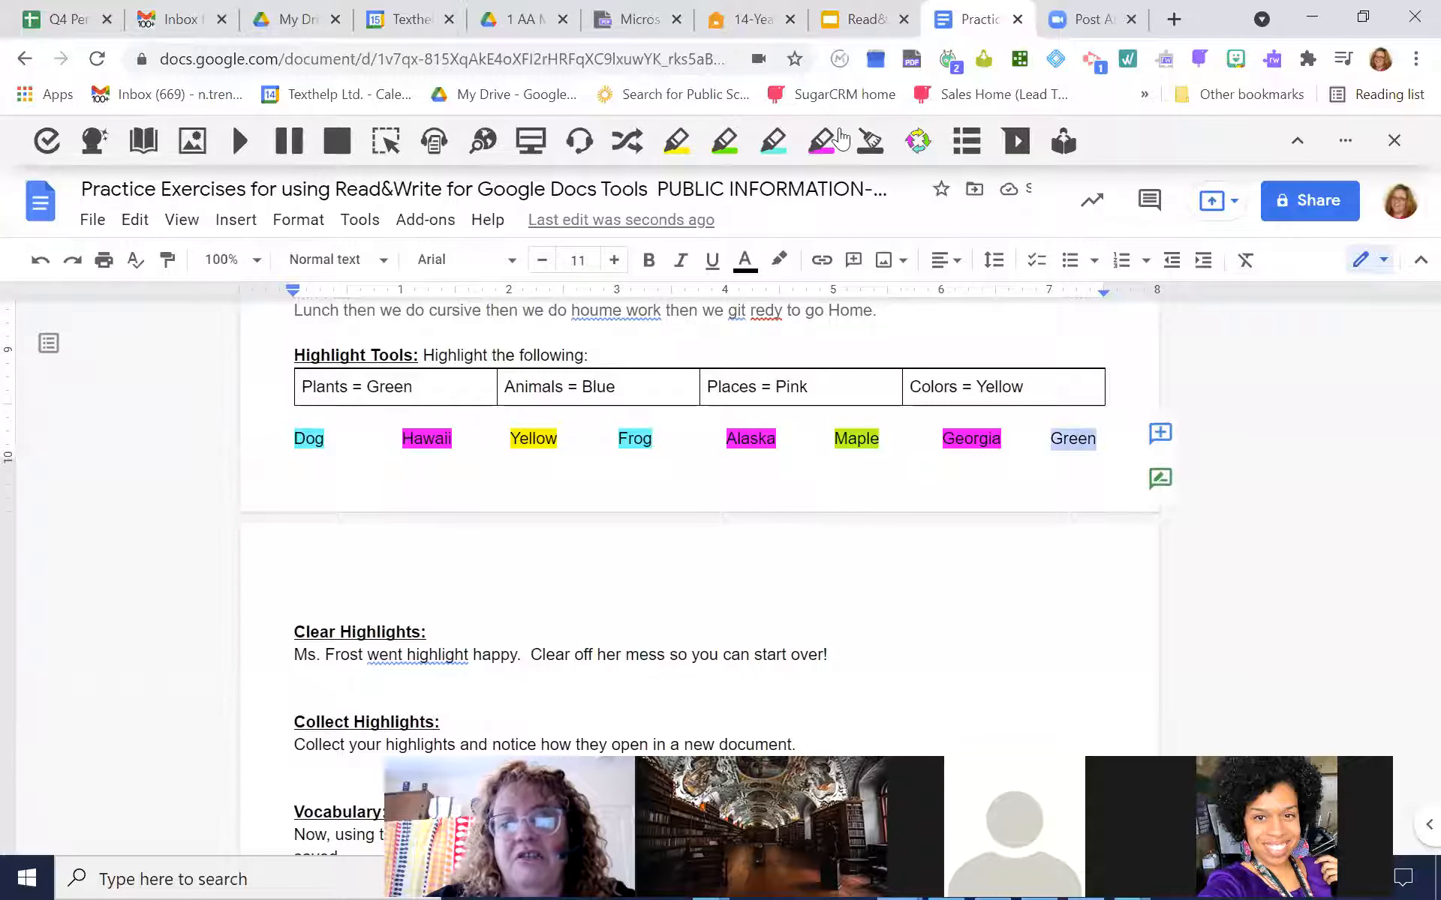
pyautogui.click(676, 143)
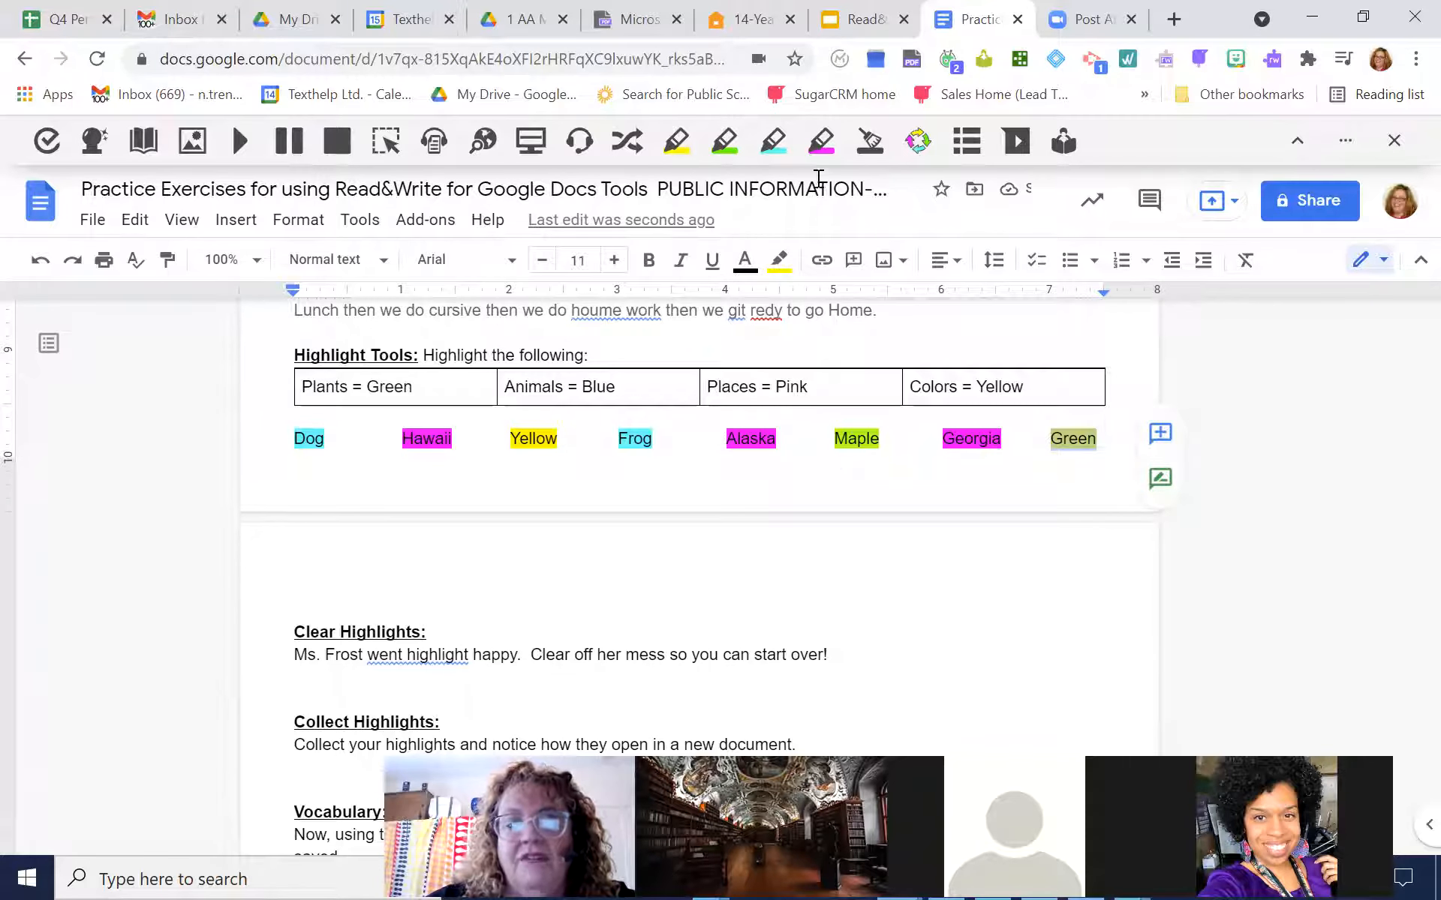
pyautogui.click(990, 497)
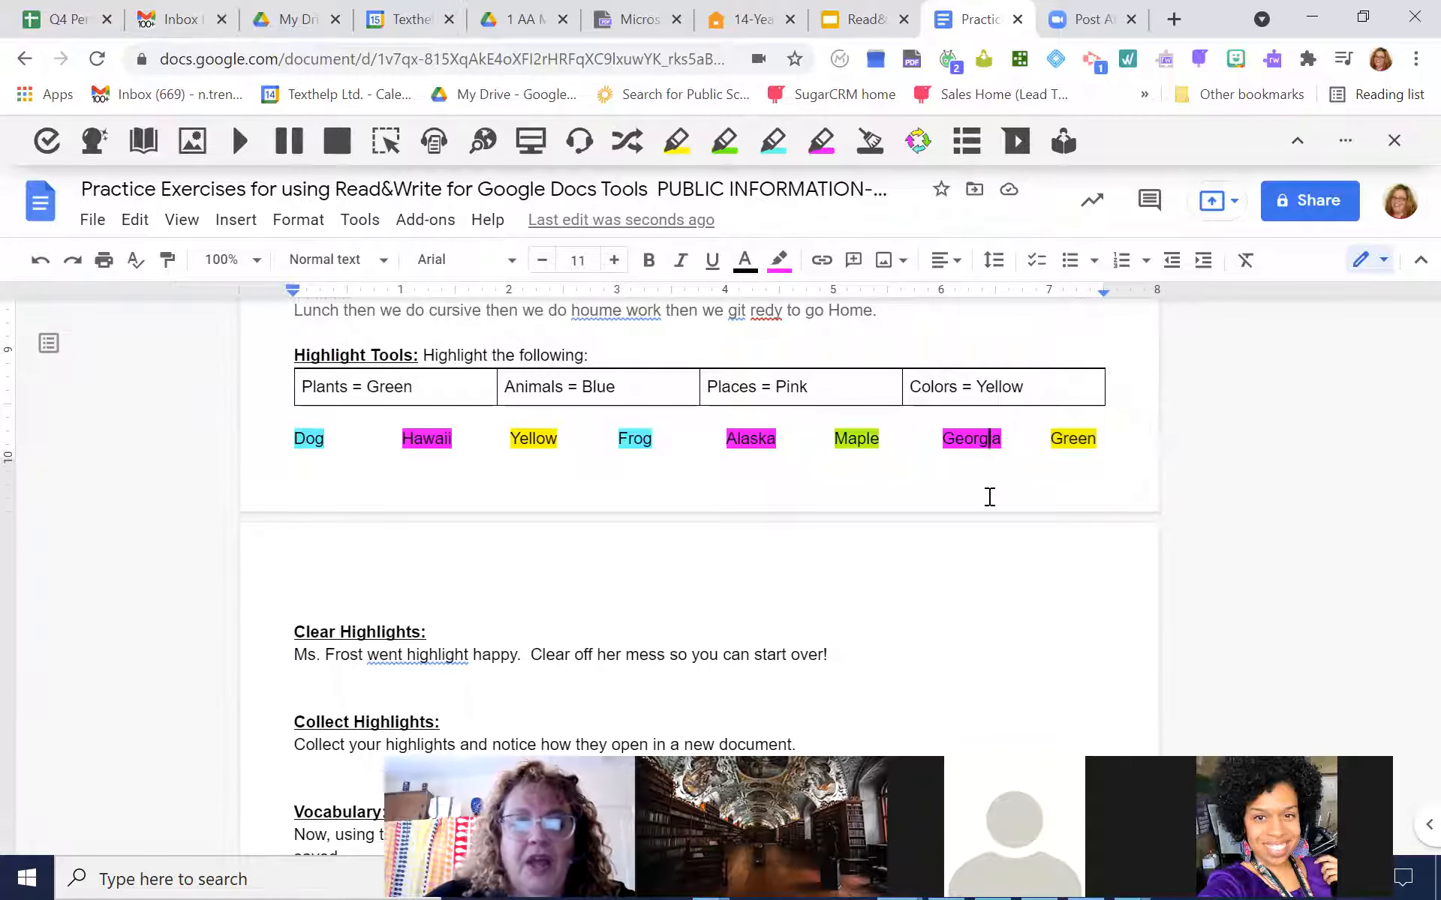
# Collect the yellow, blue, green and pink highlights into a new document, sorted by color
pyautogui.scroll(-3, 990, 497)
pyautogui.scroll(1, 989, 497)
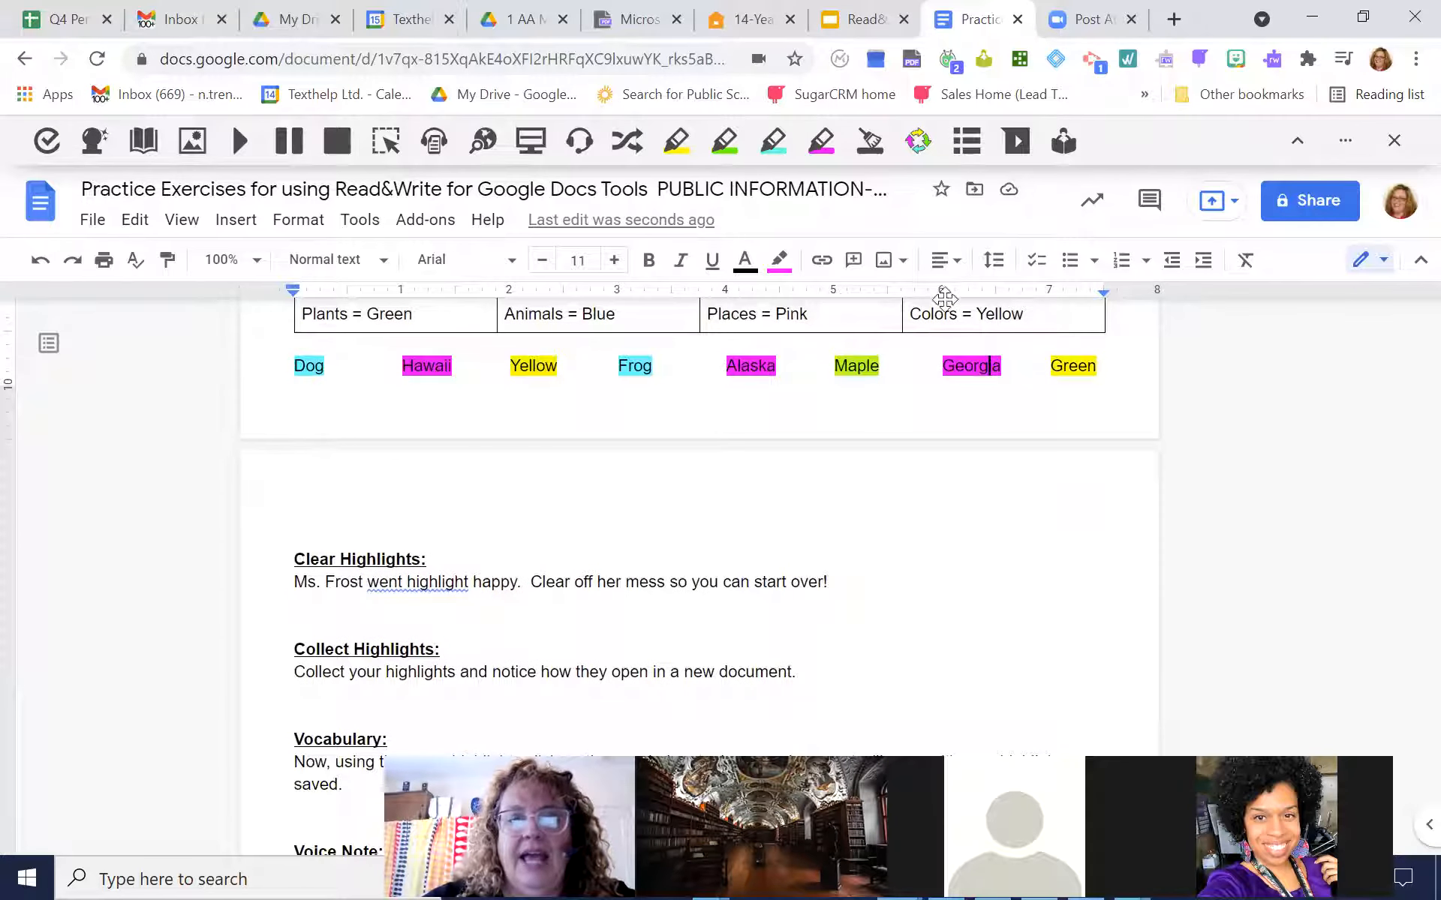
pyautogui.click(917, 140)
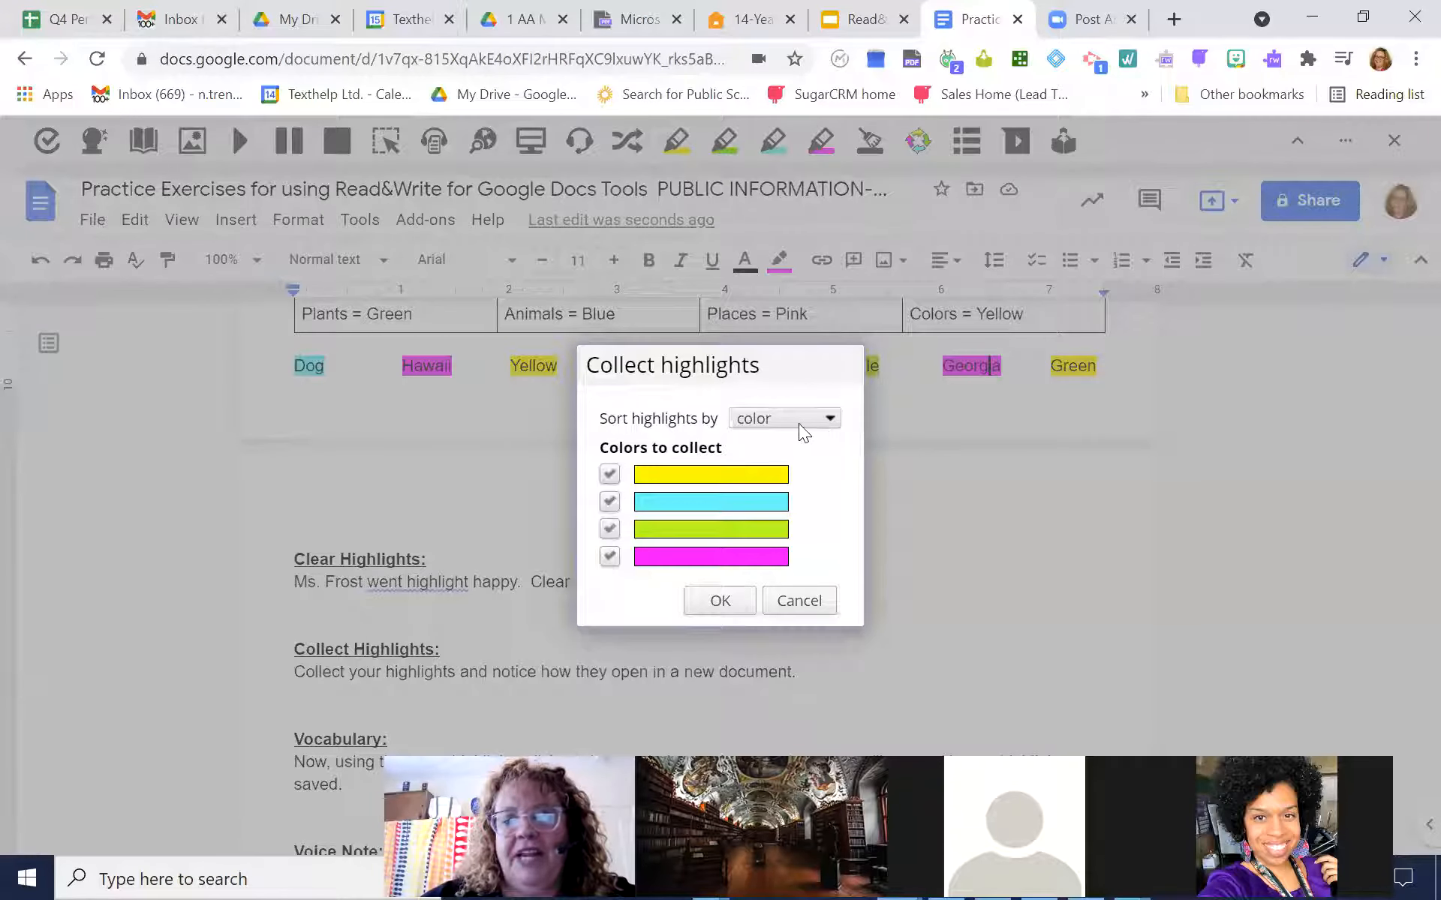
pyautogui.click(735, 599)
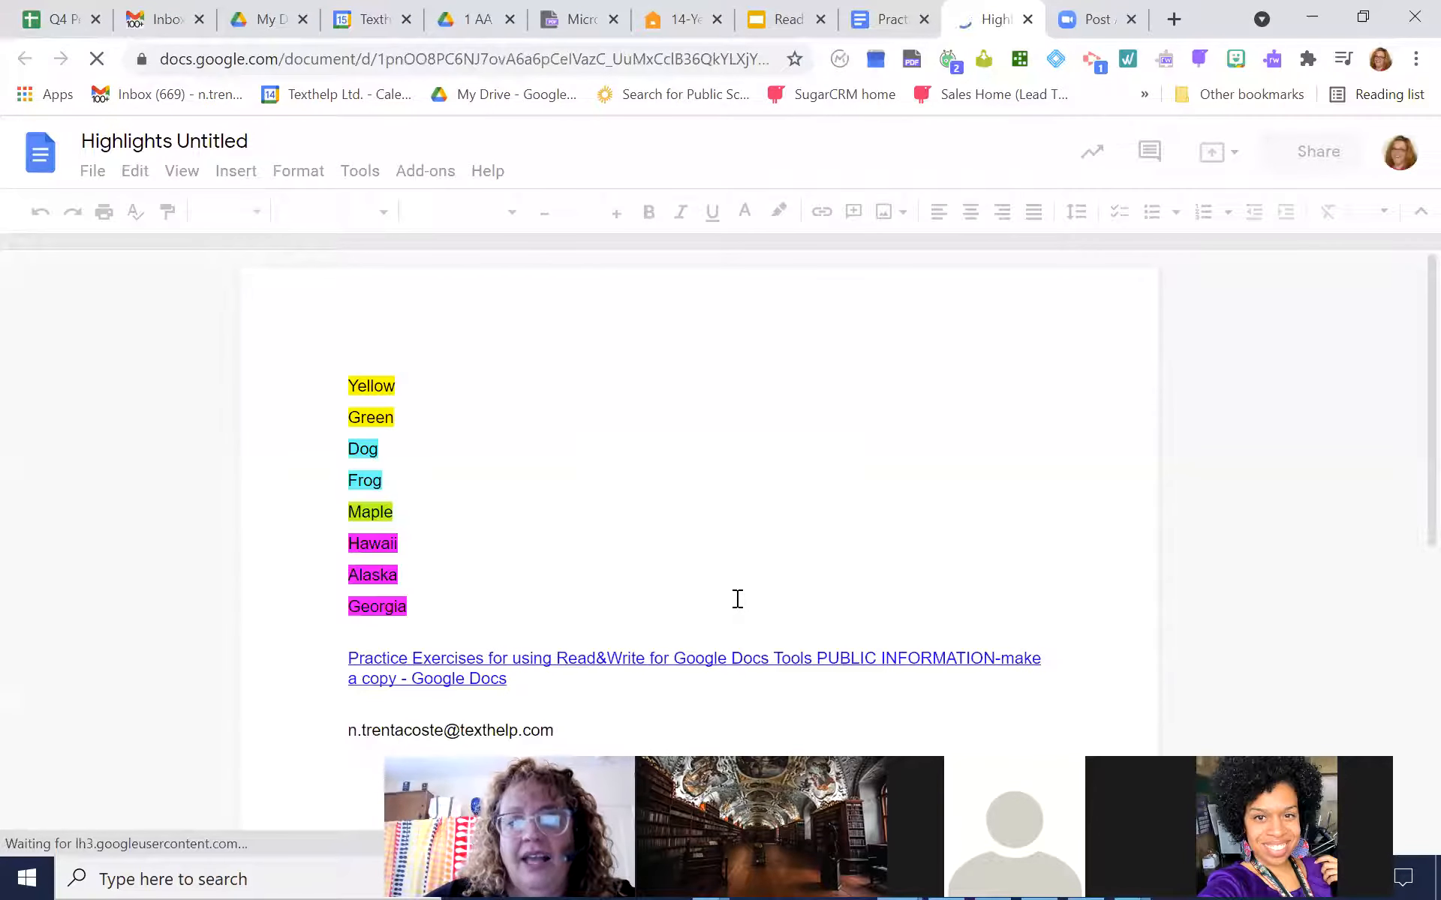
# Separate the color groups in the collected highlights by adding a blank line after "Green", "Frog" and "Maple"
pyautogui.click(402, 417)
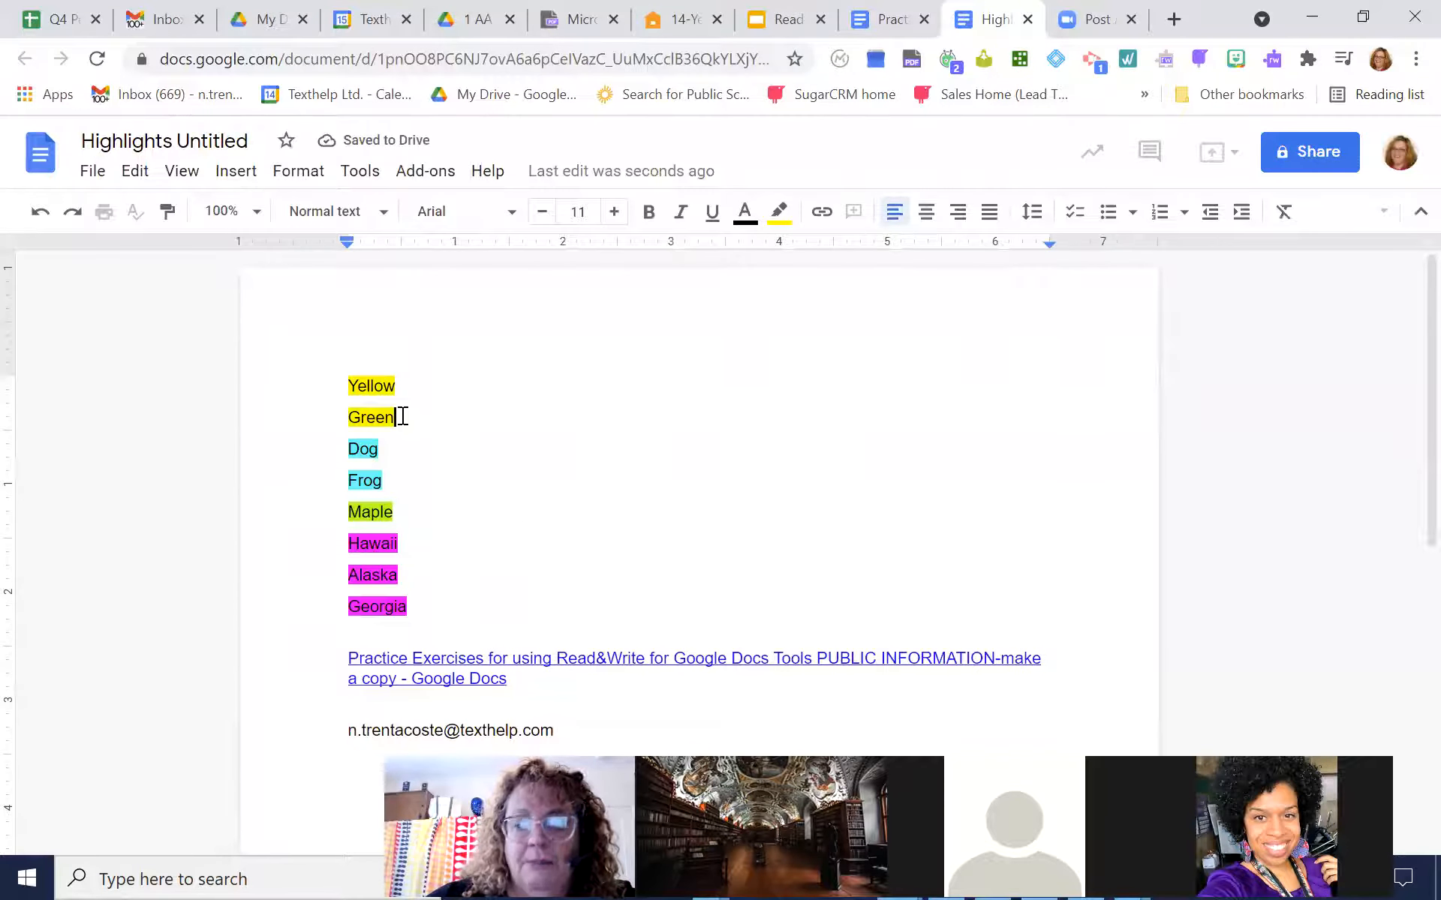
pyautogui.press('Return')
pyautogui.click(391, 513)
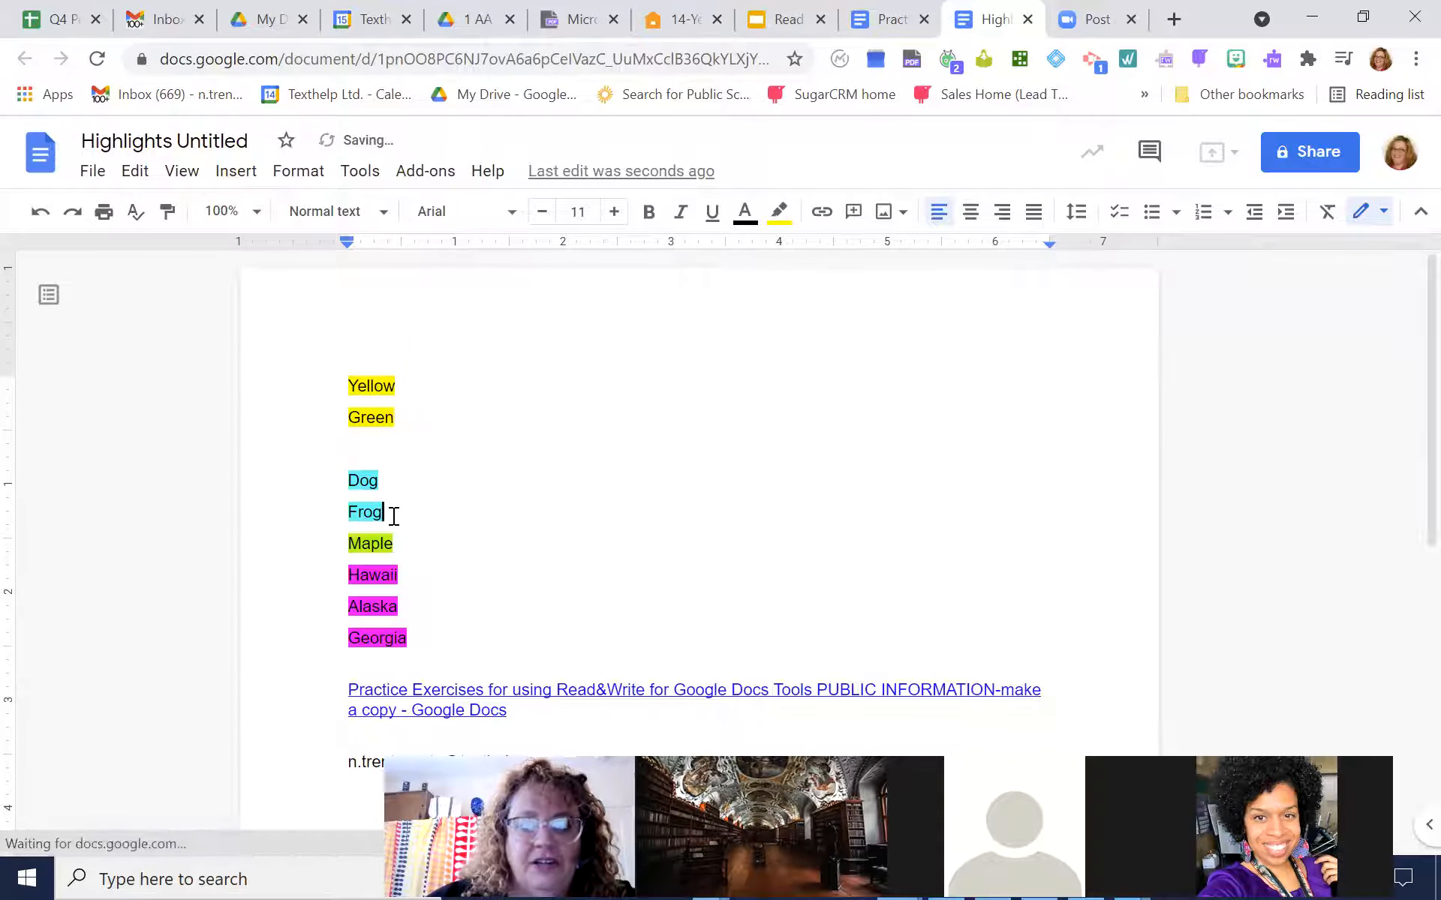
pyautogui.press('Return')
pyautogui.click(399, 573)
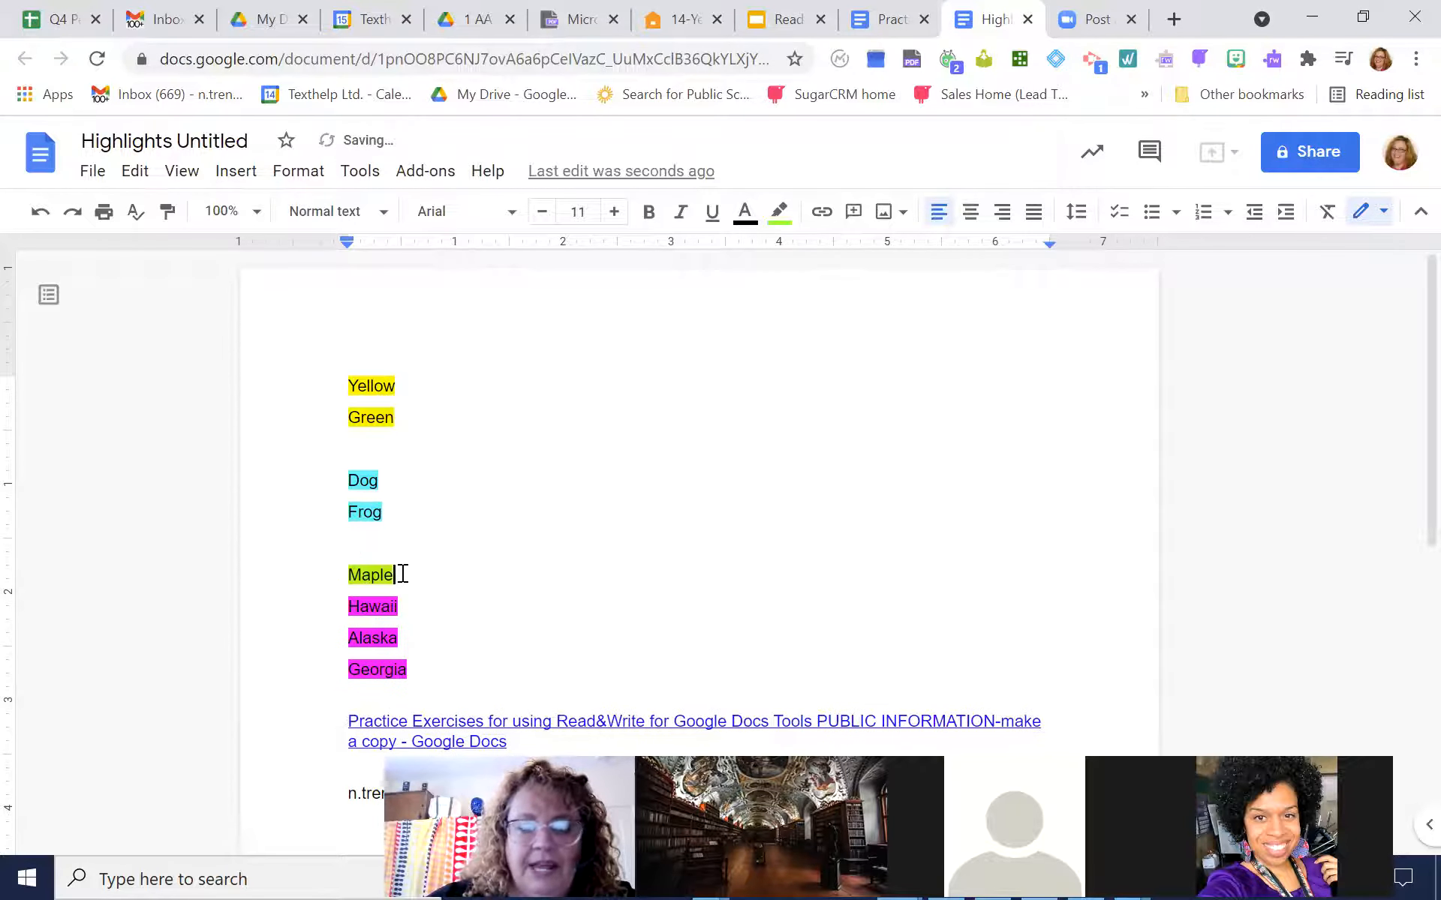
pyautogui.press('Return')
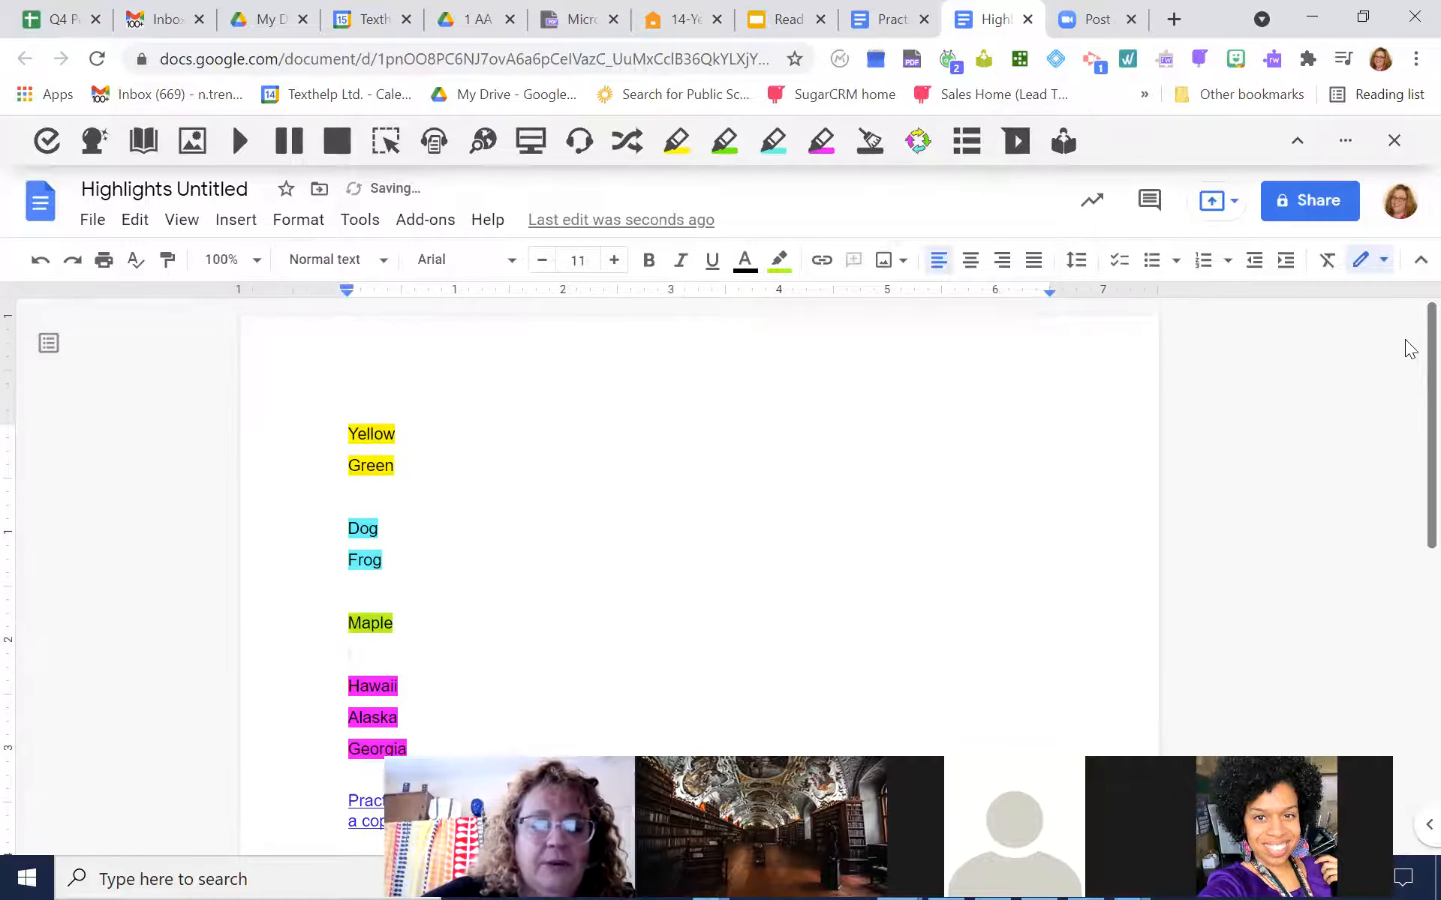
pyautogui.scroll(-3, 1409, 349)
pyautogui.scroll(1, 1405, 339)
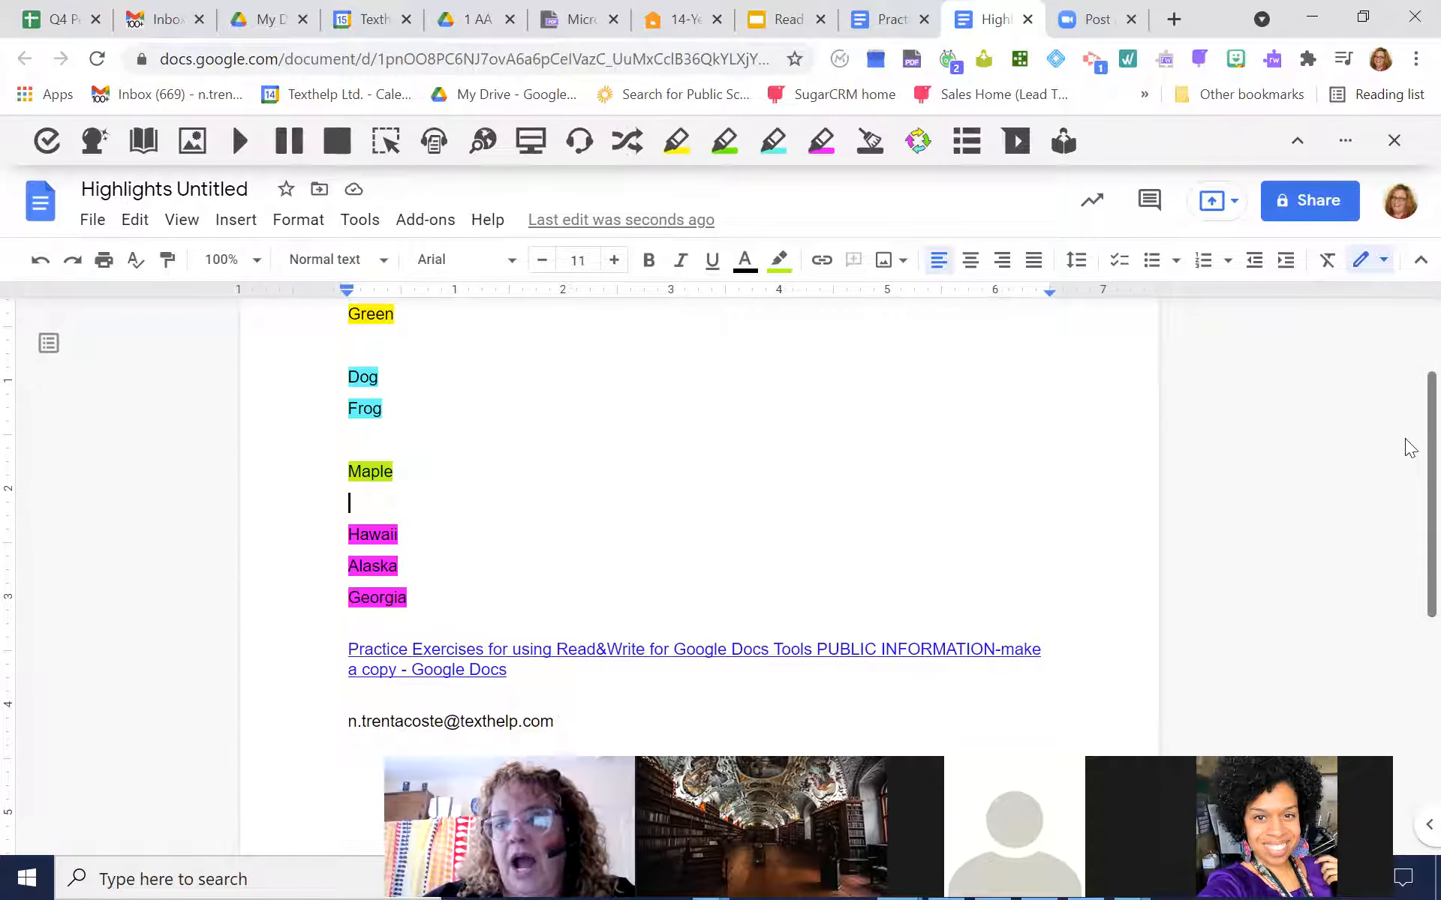
pyautogui.scroll(2, 1406, 427)
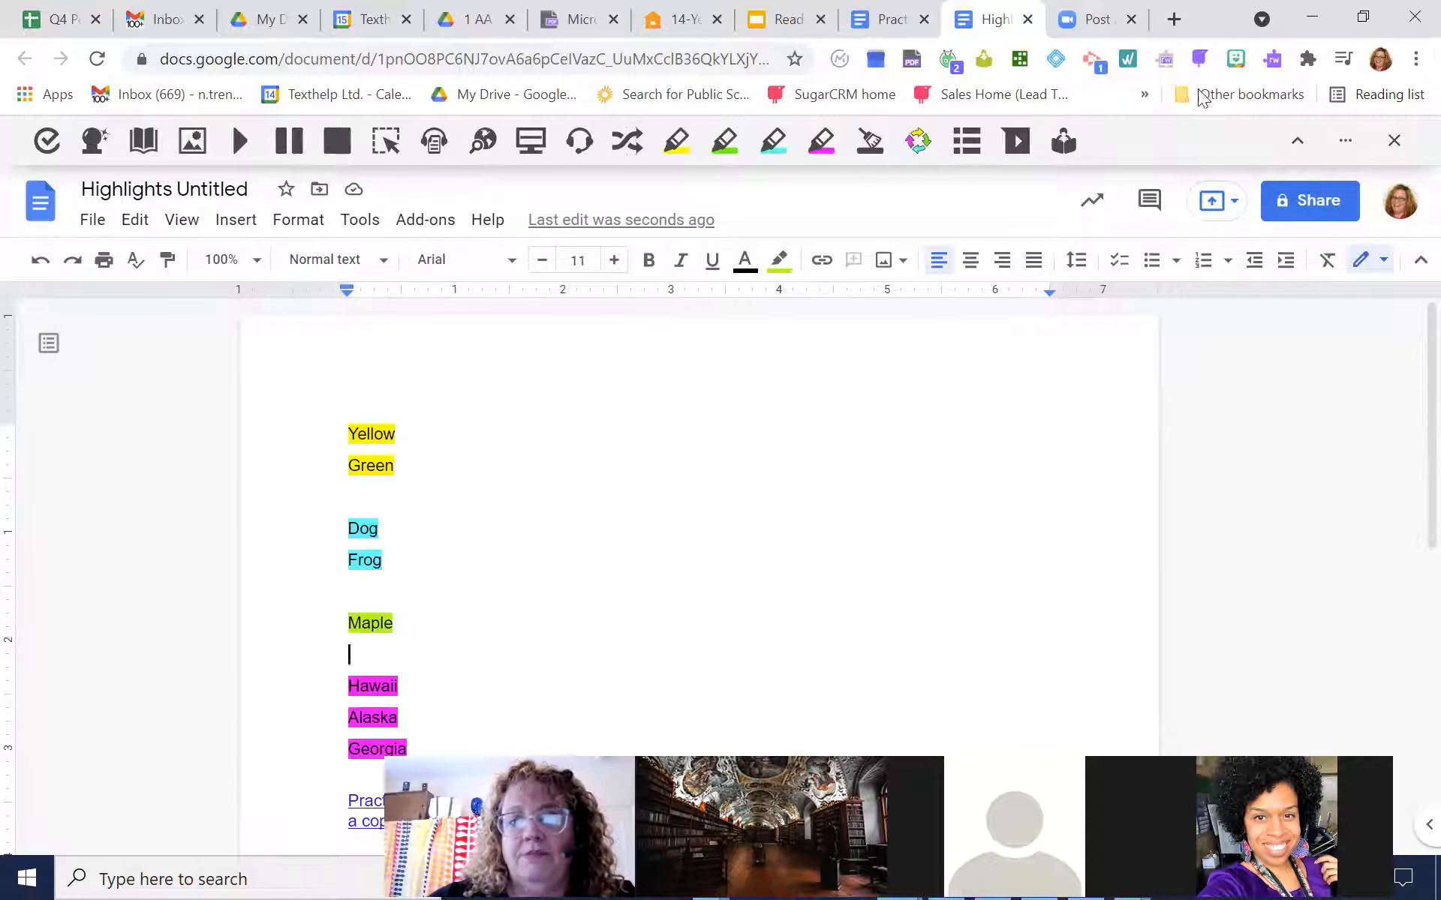
# Return to the practice exercises document and generate a vocabulary list from its highlighted words
pyautogui.click(899, 23)
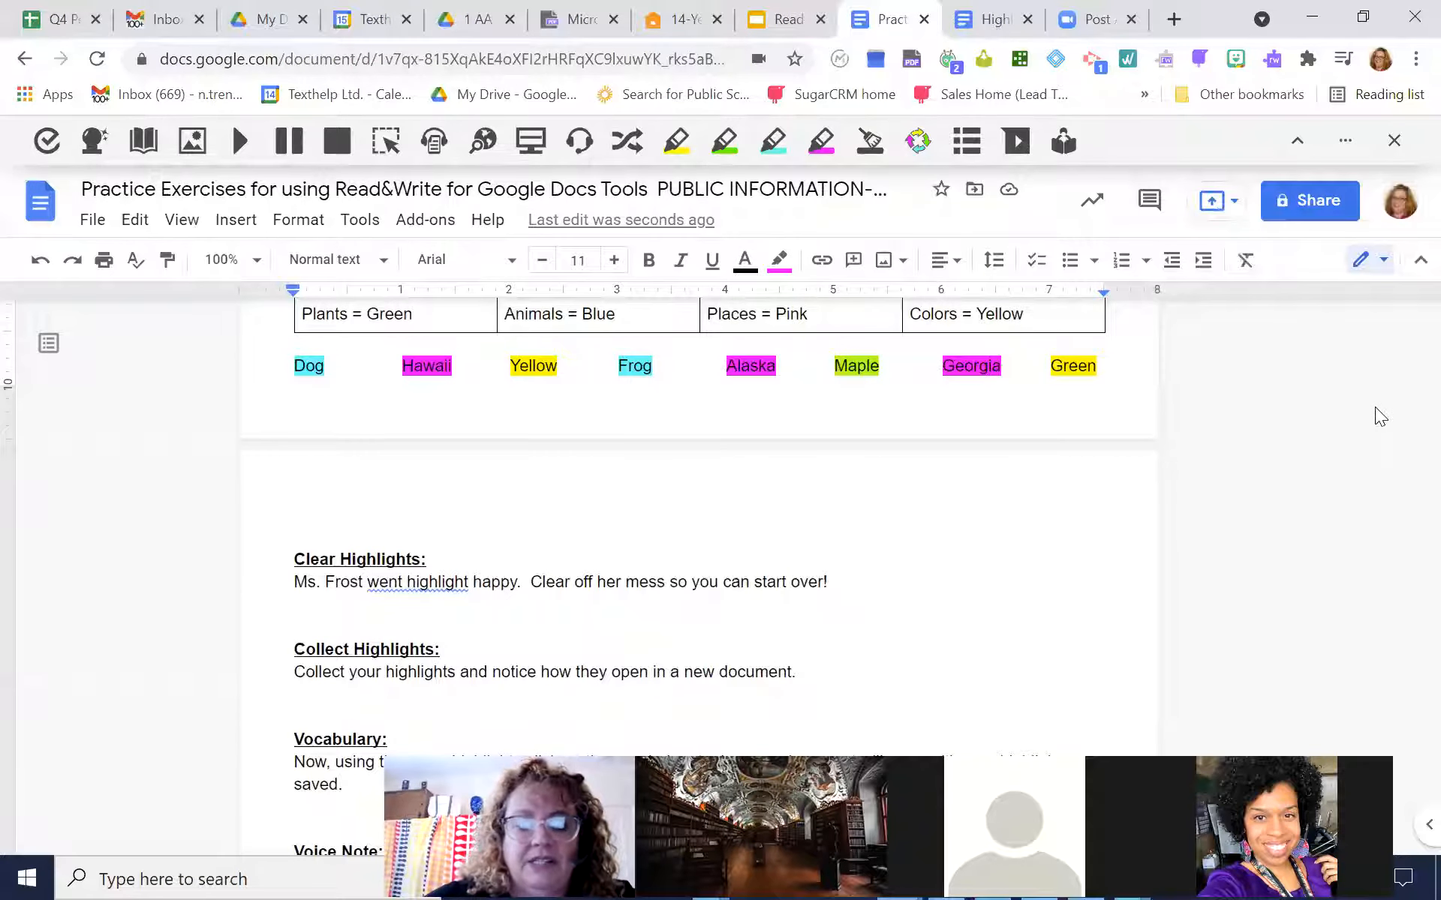
pyautogui.scroll(-3, 1375, 407)
pyautogui.scroll(3, 1375, 406)
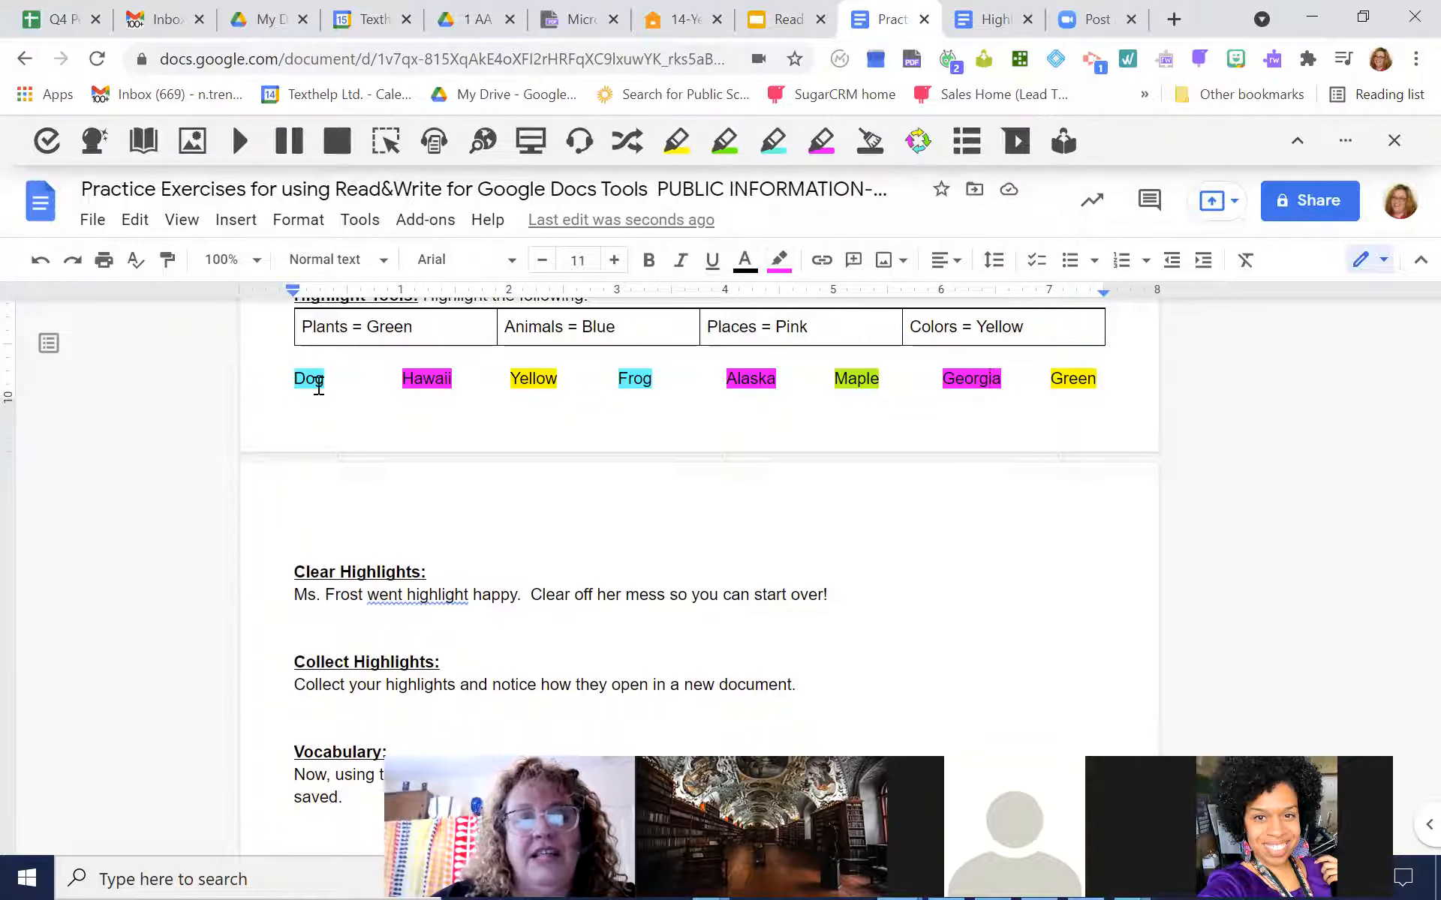
pyautogui.click(967, 143)
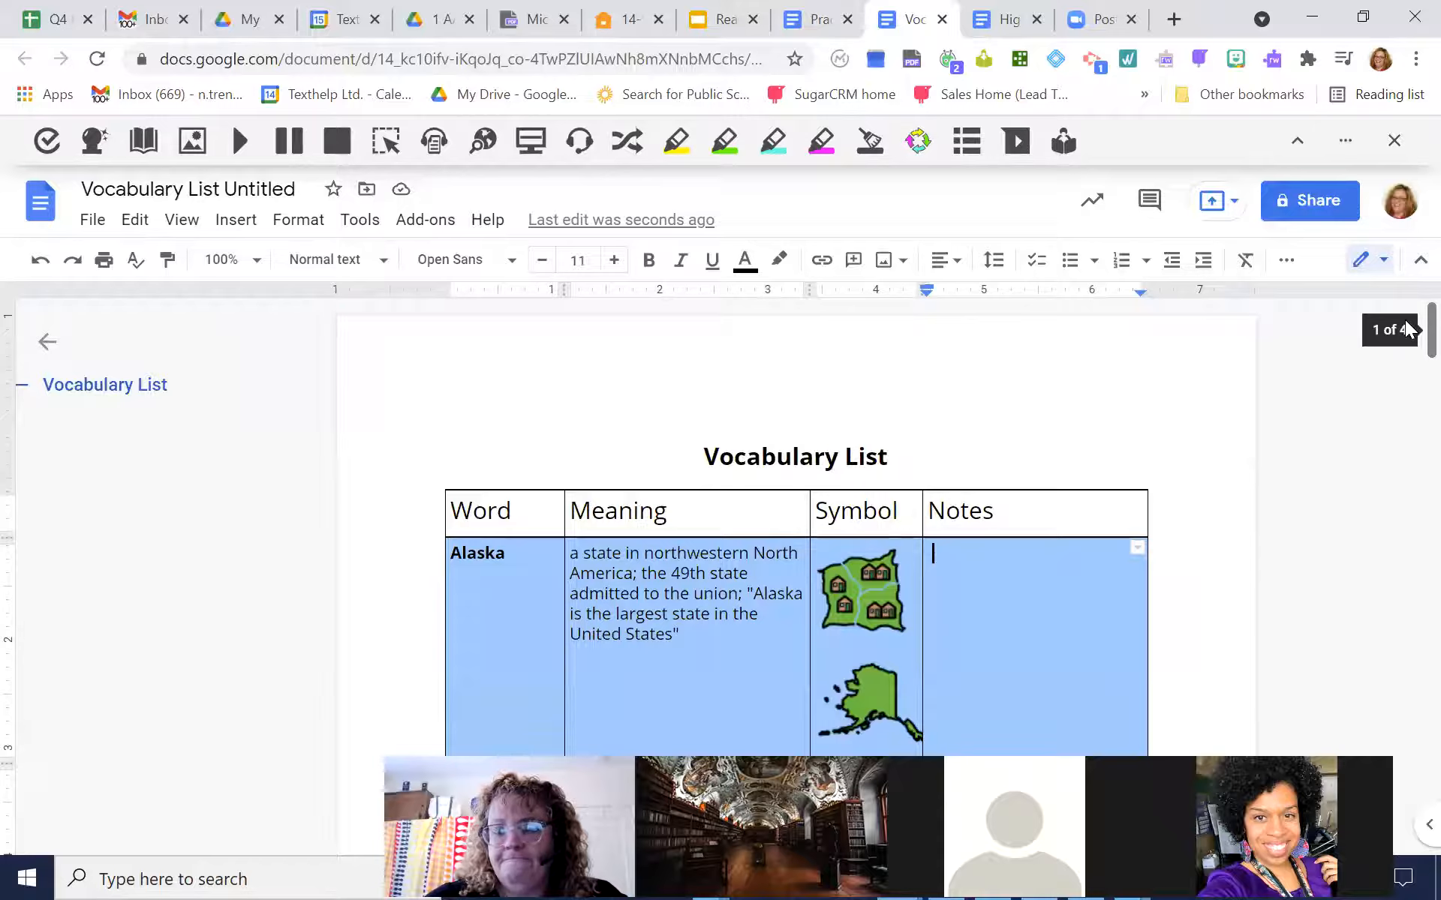
# Look through the generated vocabulary list and close its document outline
pyautogui.scroll(-2, 1409, 353)
pyautogui.moveTo(1409, 353); pyautogui.dragTo(1418, 270)
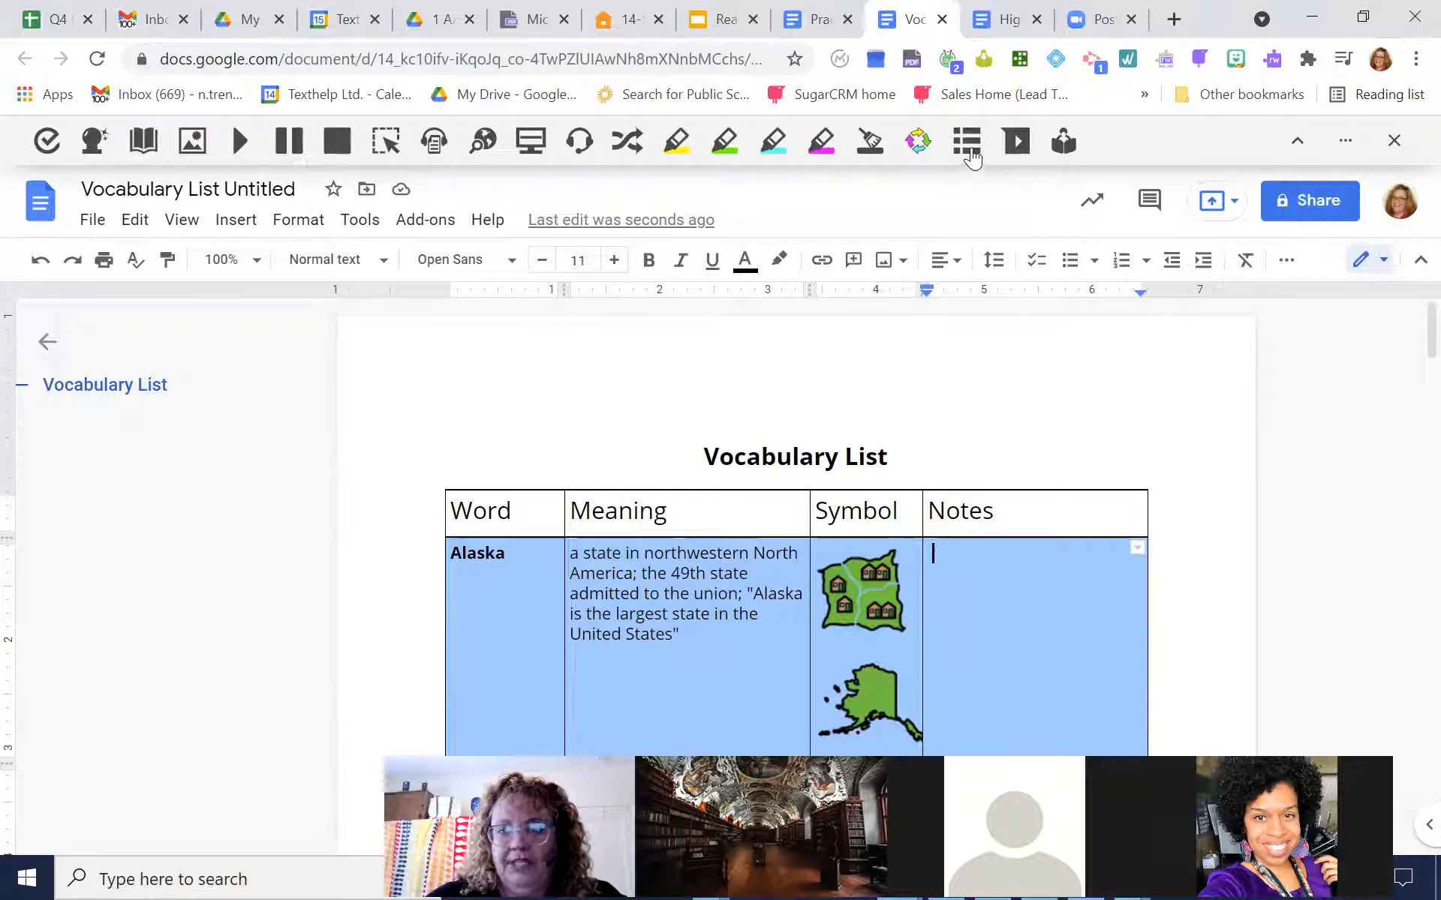
pyautogui.click(42, 343)
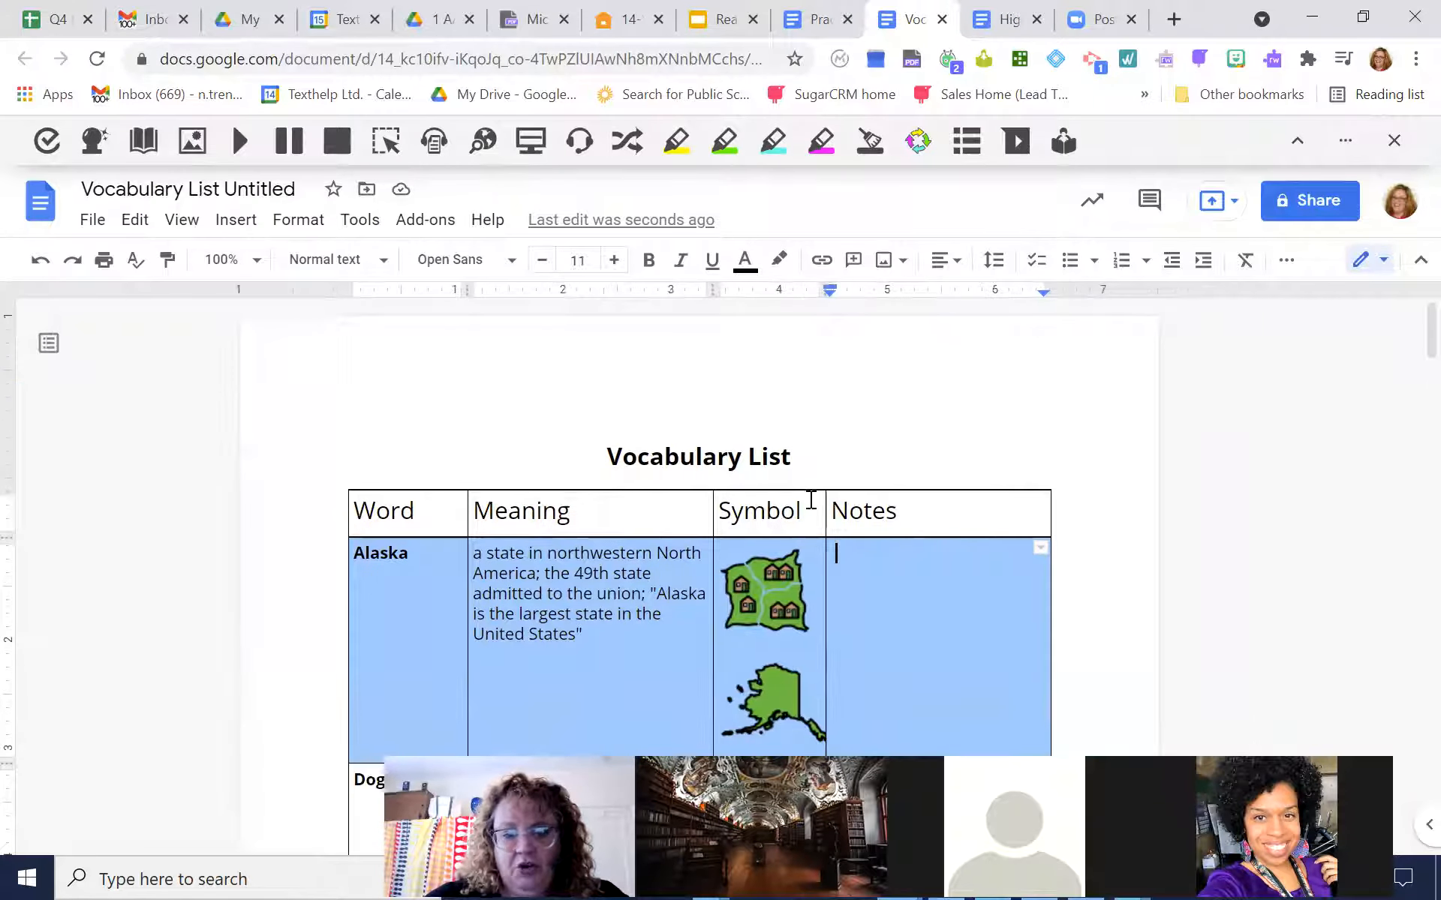
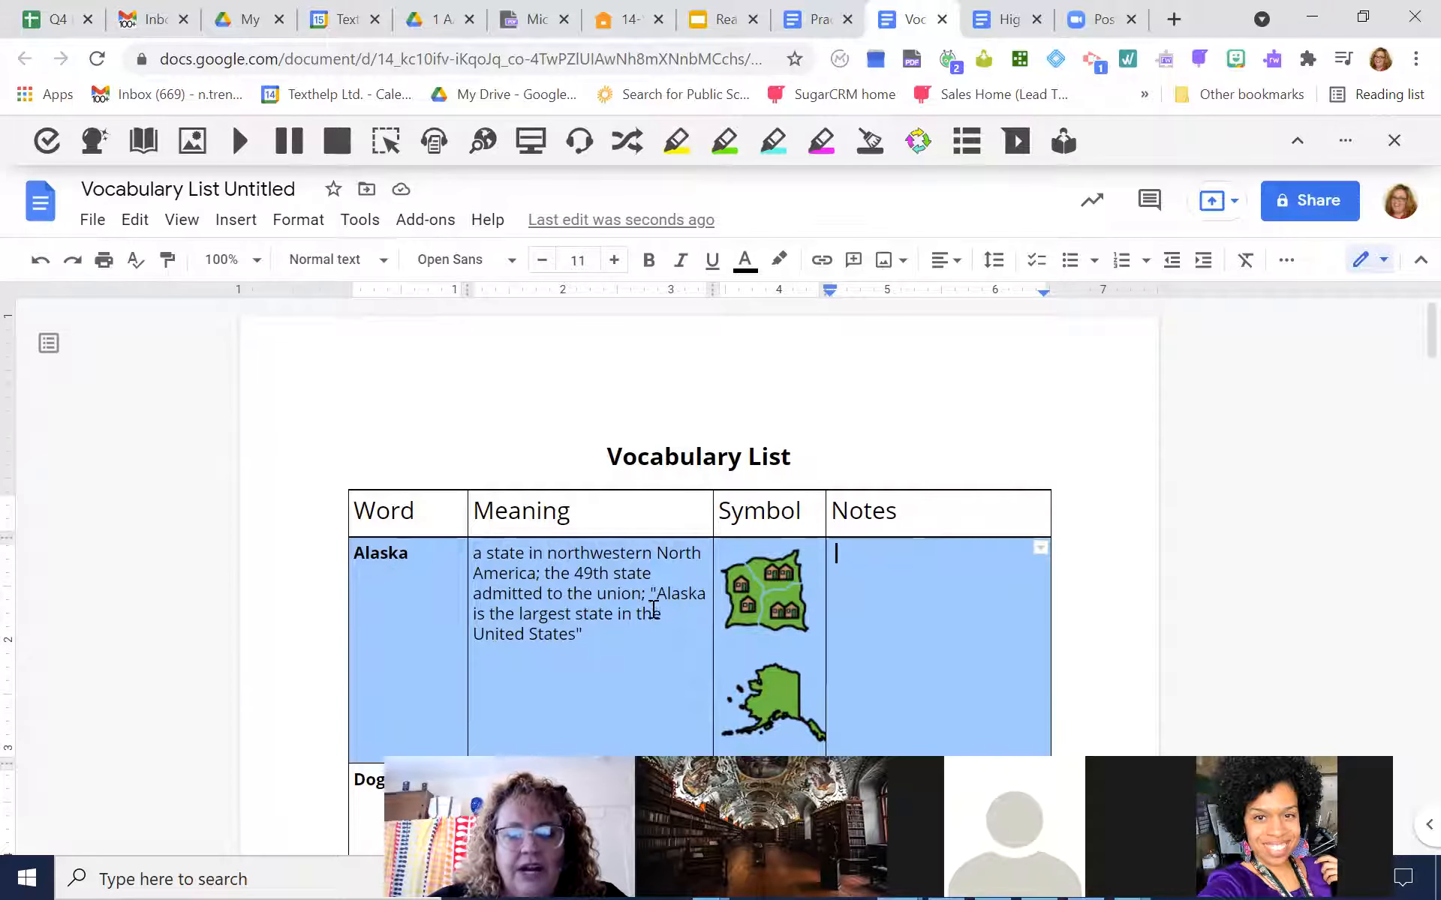
# Translate the word "union" in the Alaska definition with the Translator and close the result
pyautogui.click(609, 595)
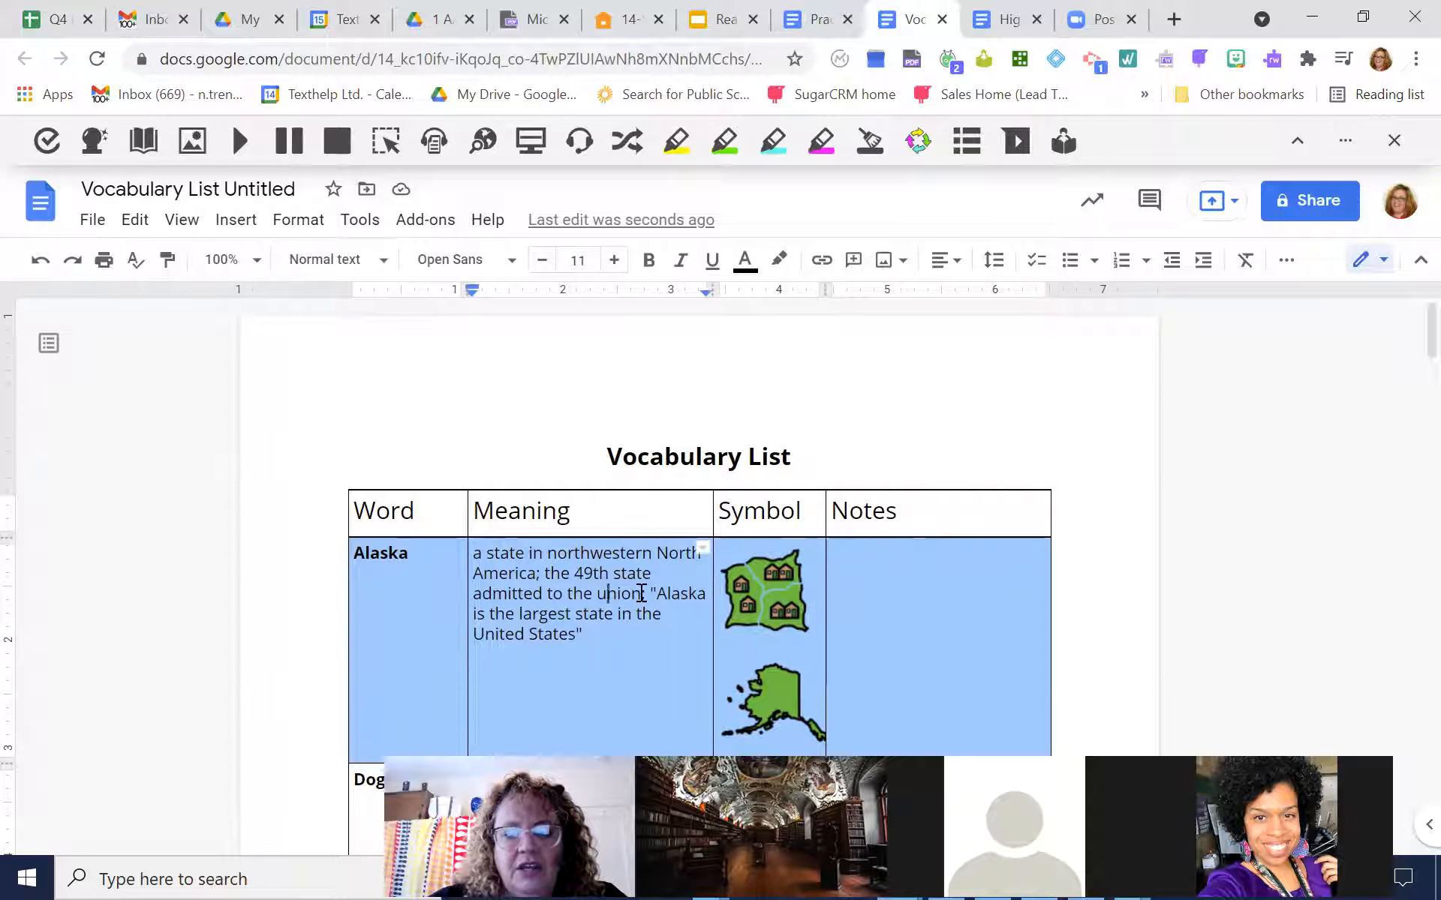
pyautogui.write(';')
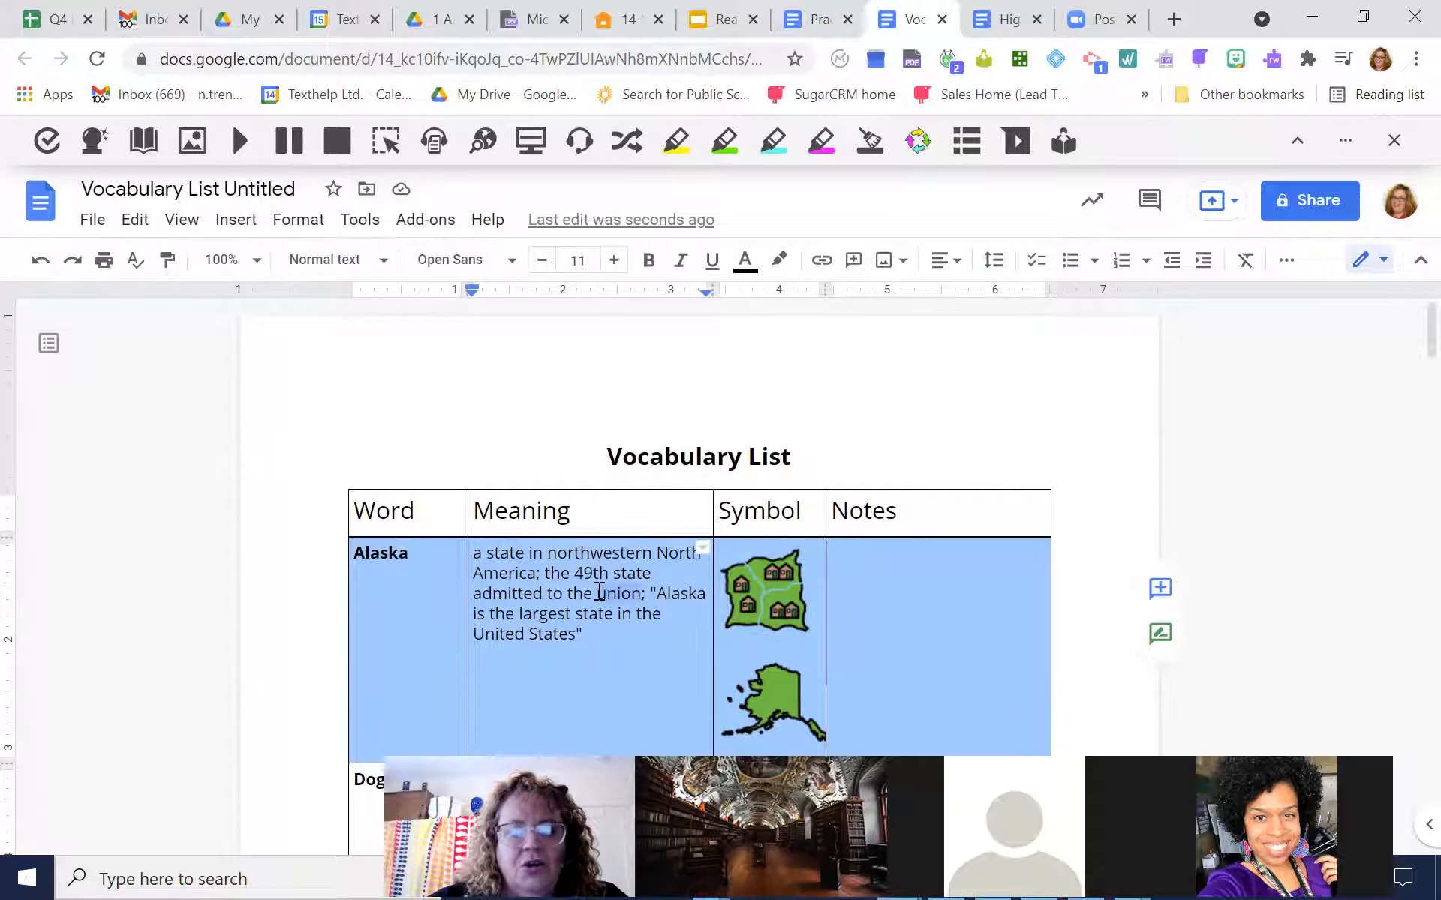
pyautogui.click(629, 142)
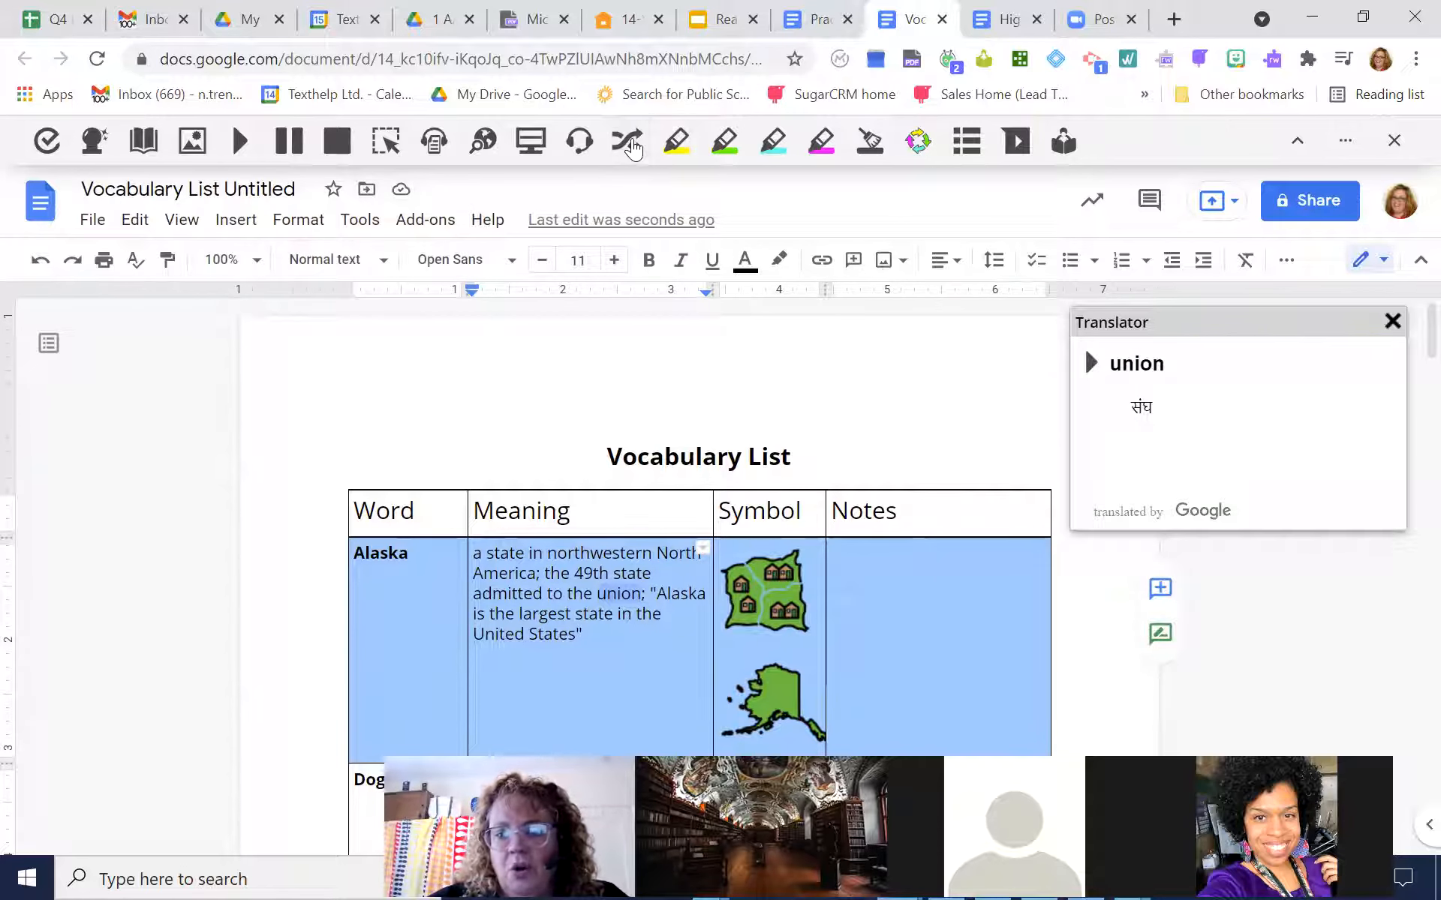
pyautogui.click(1391, 323)
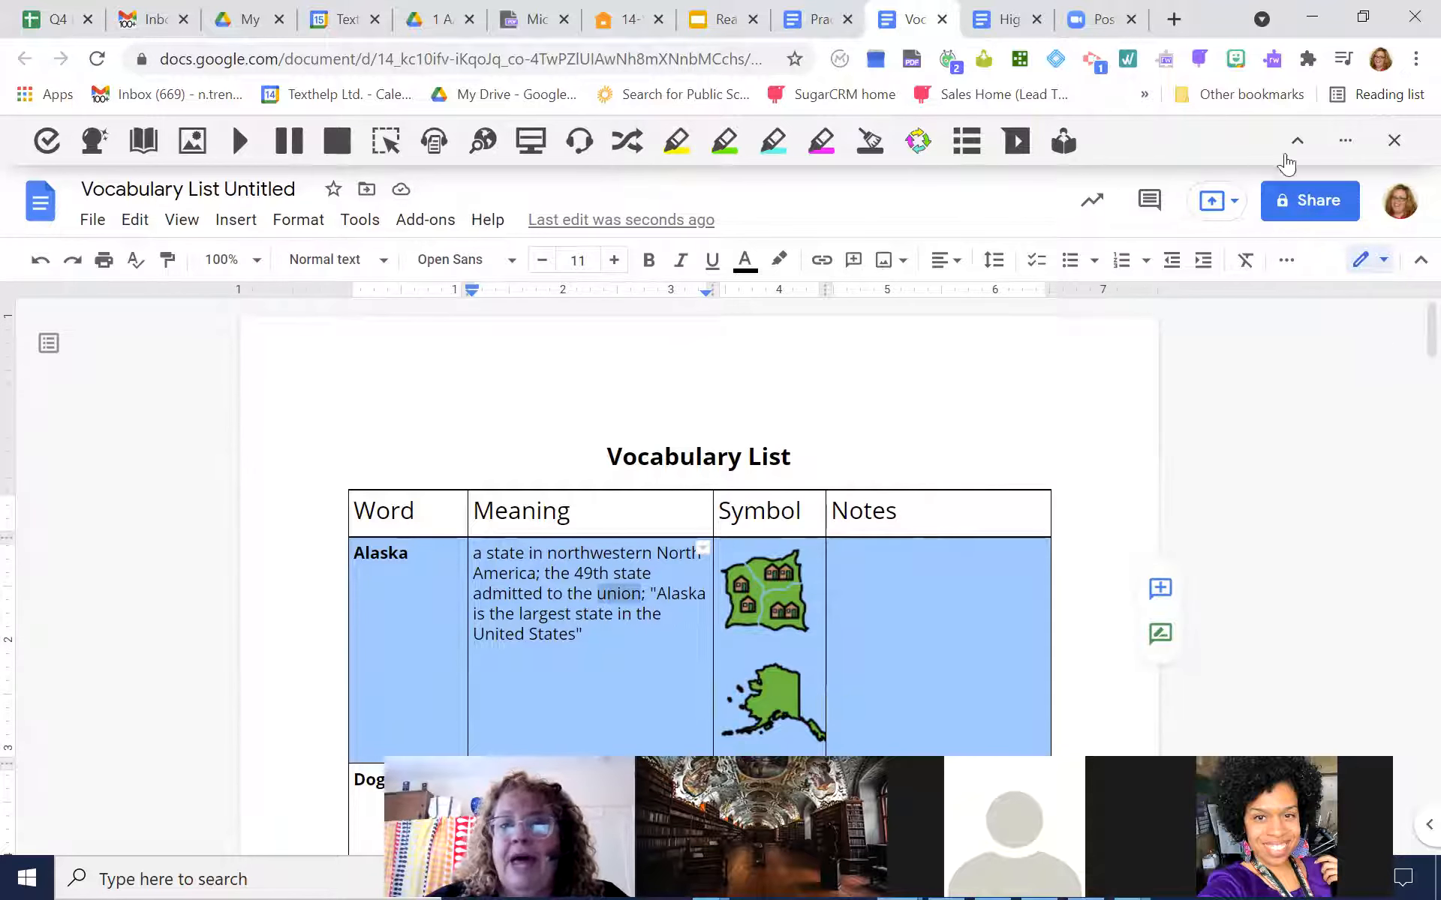
# Set the Read&Write translation language to Spanish - español in the speech options
pyautogui.click(1345, 141)
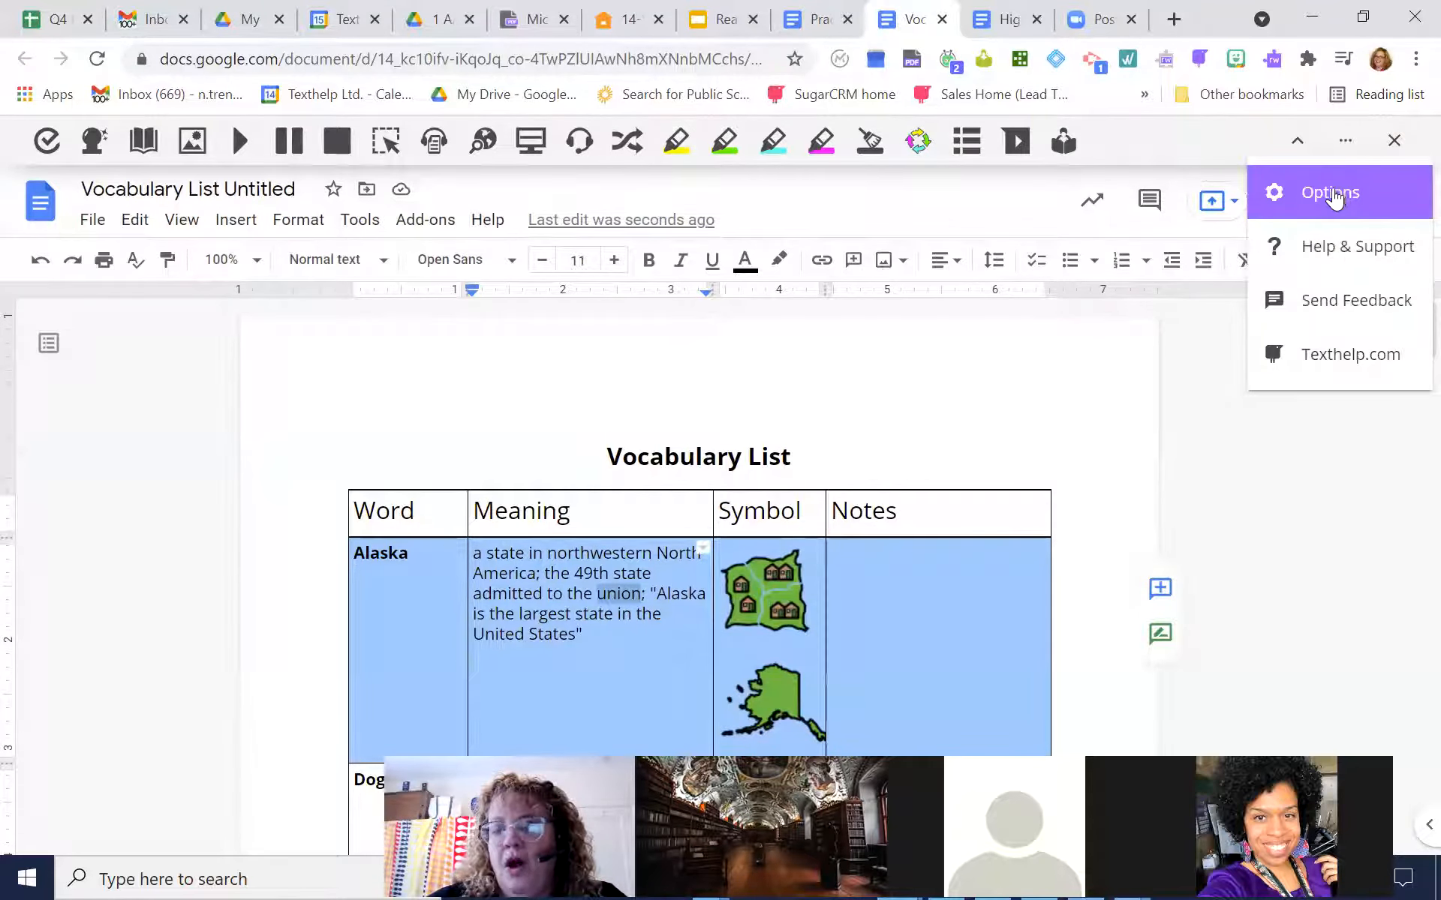
pyautogui.click(1332, 195)
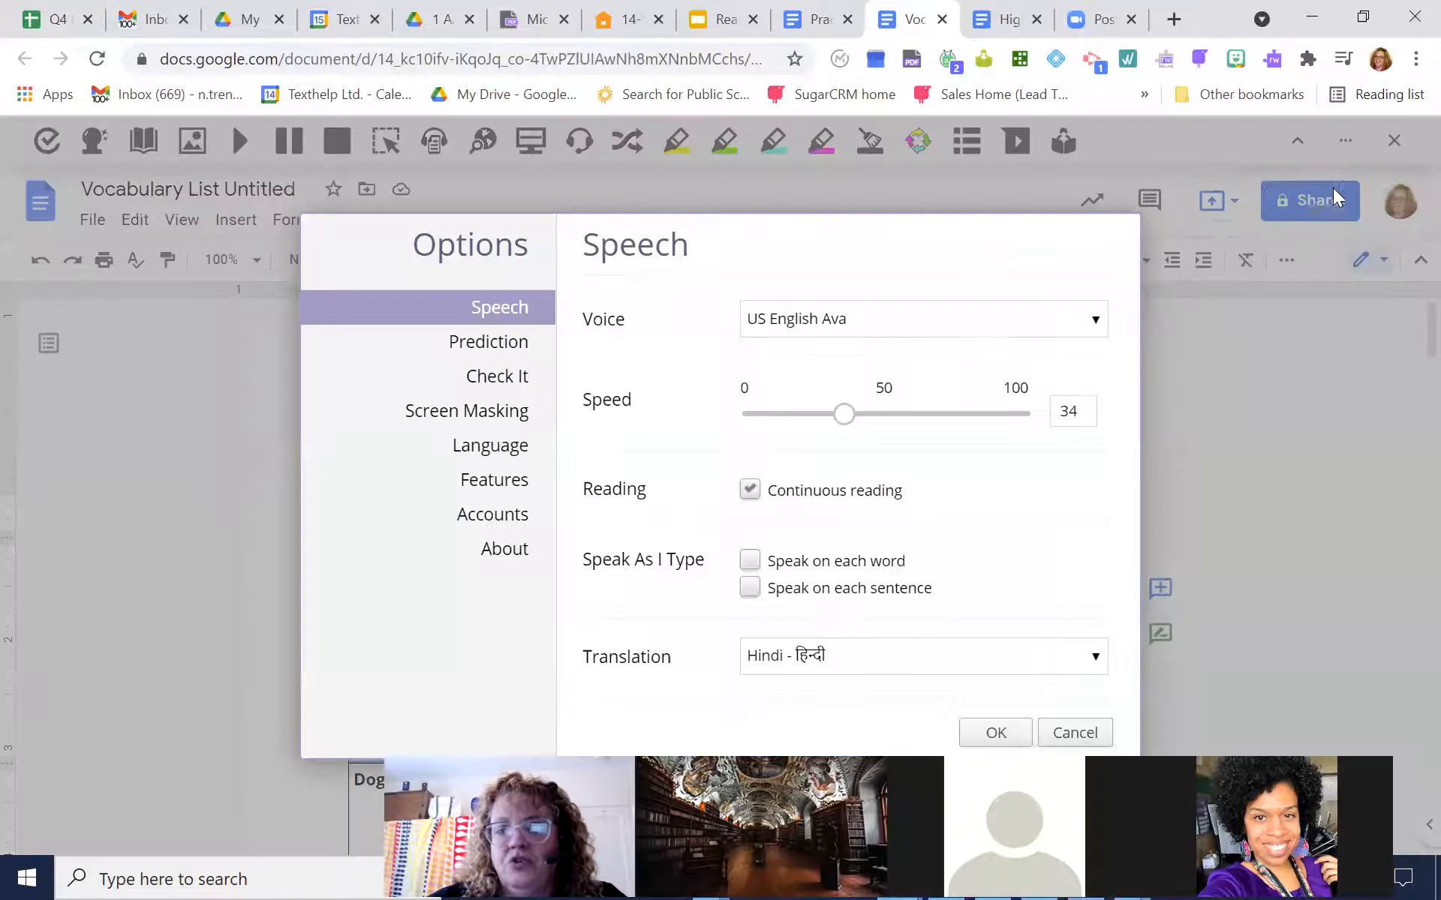
pyautogui.click(1096, 659)
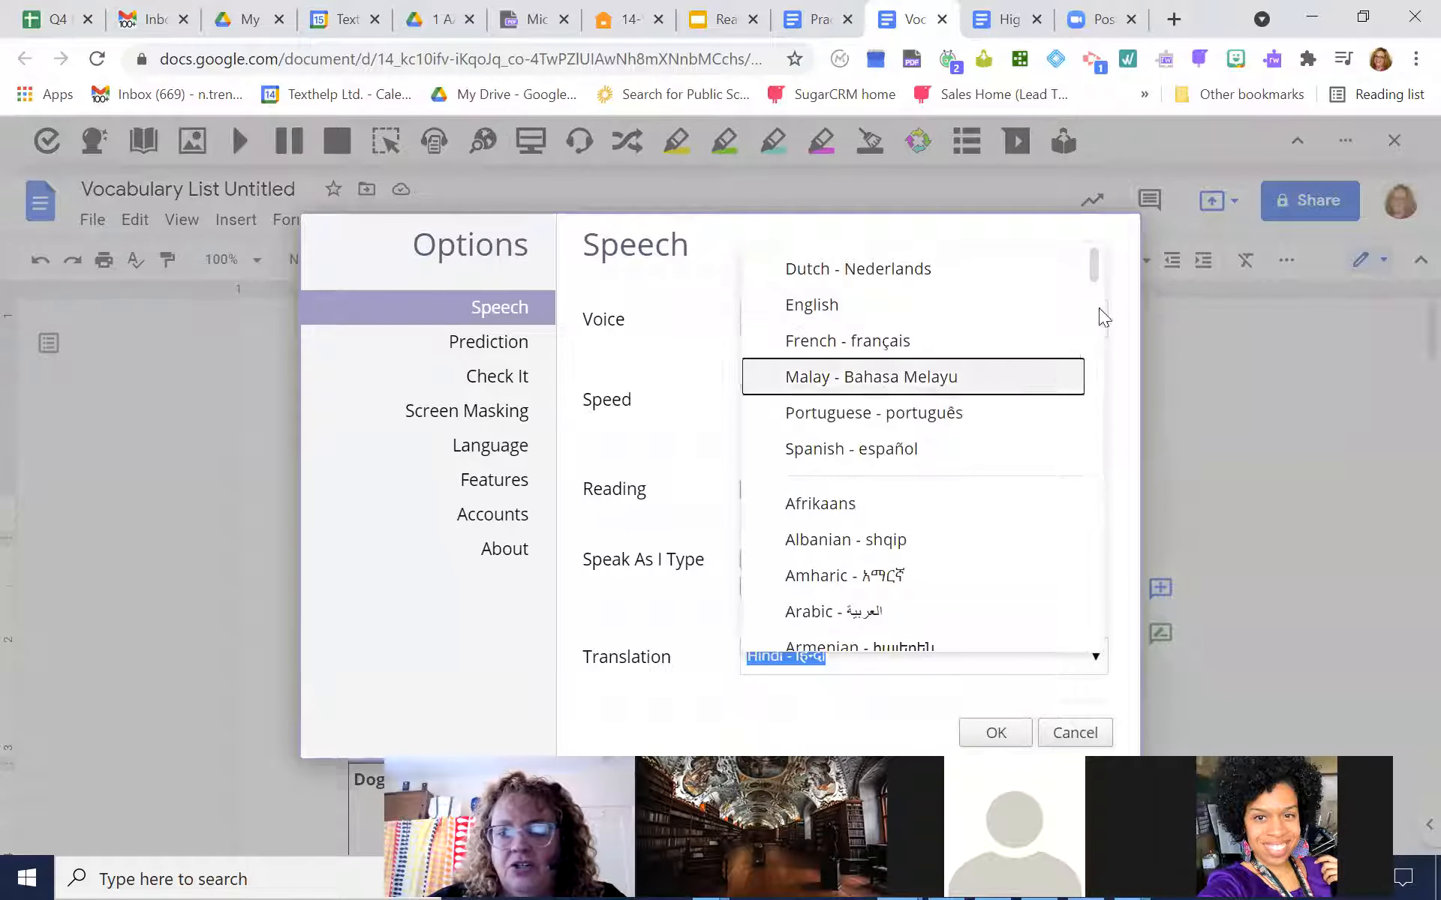
pyautogui.moveTo(1094, 267); pyautogui.dragTo(1064, 254)
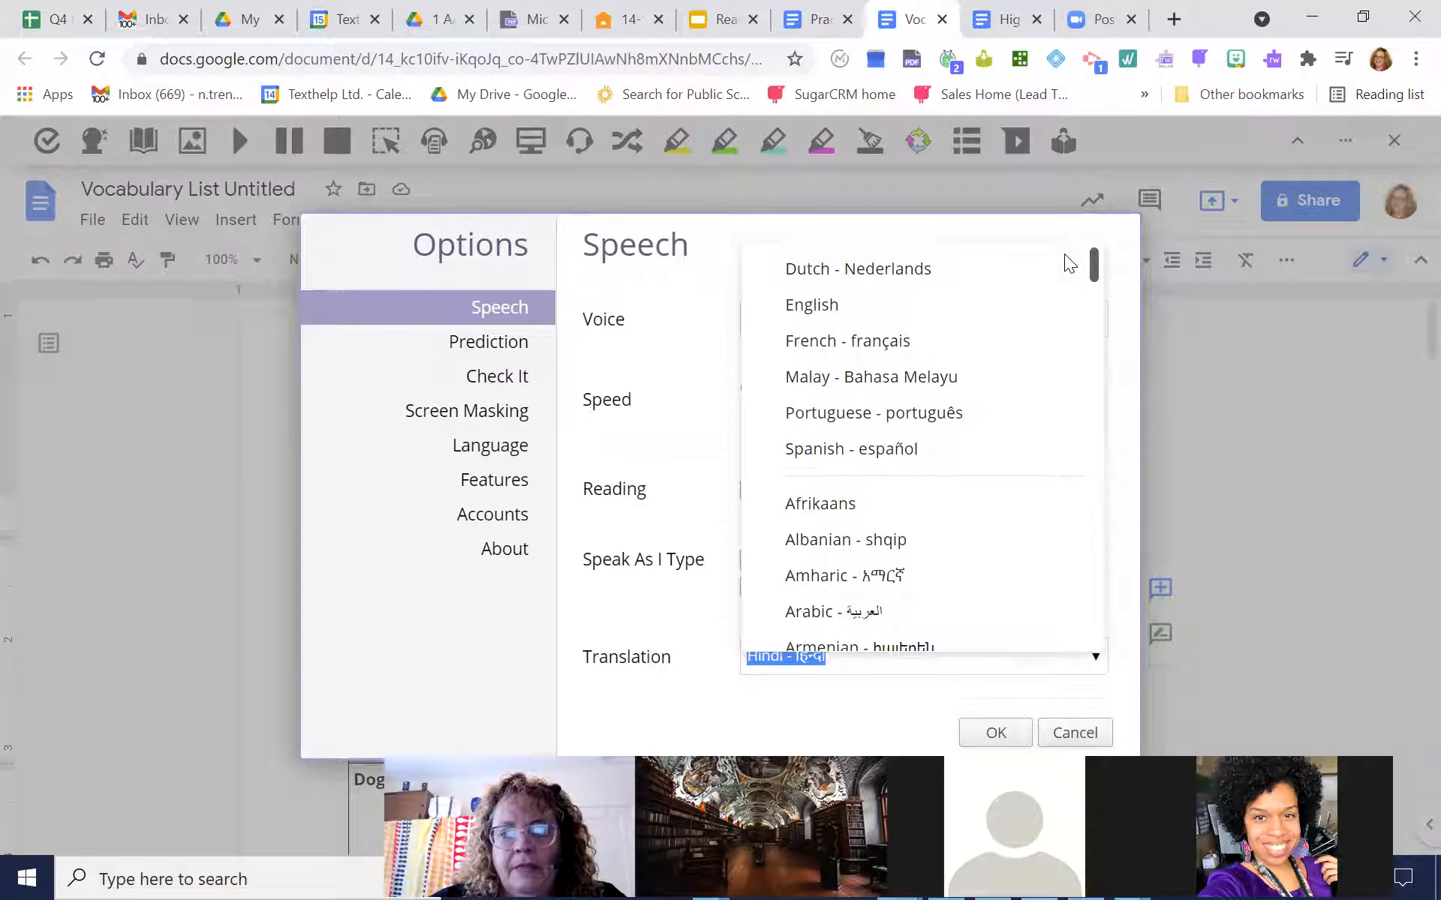
pyautogui.click(887, 447)
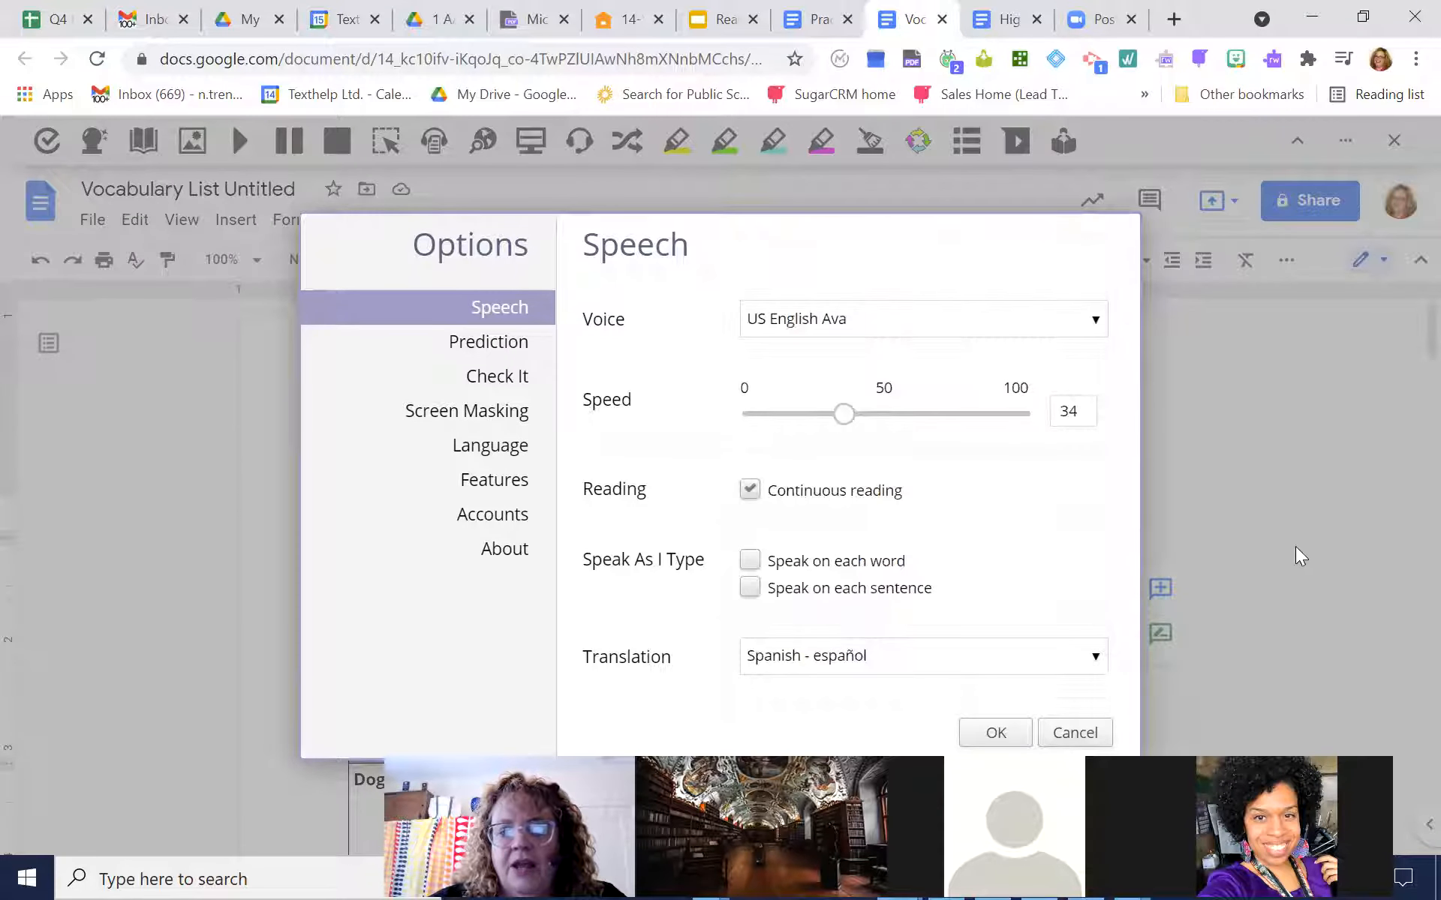
pyautogui.click(993, 728)
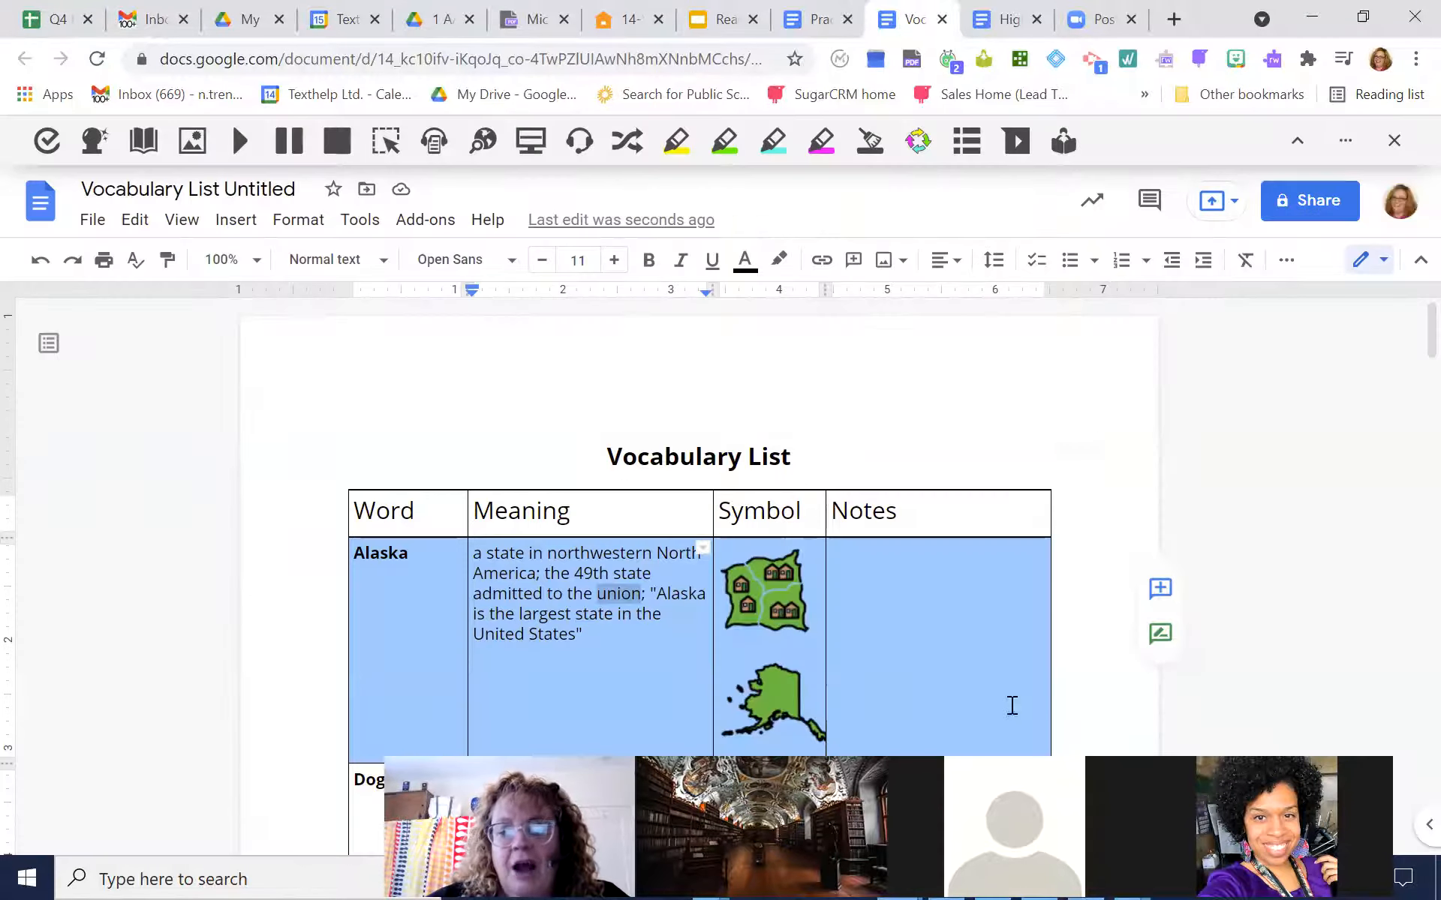
# Create a translated copy of the whole vocabulary list document under the default title
pyautogui.scroll(-3, 1406, 325)
pyautogui.scroll(3, 1404, 315)
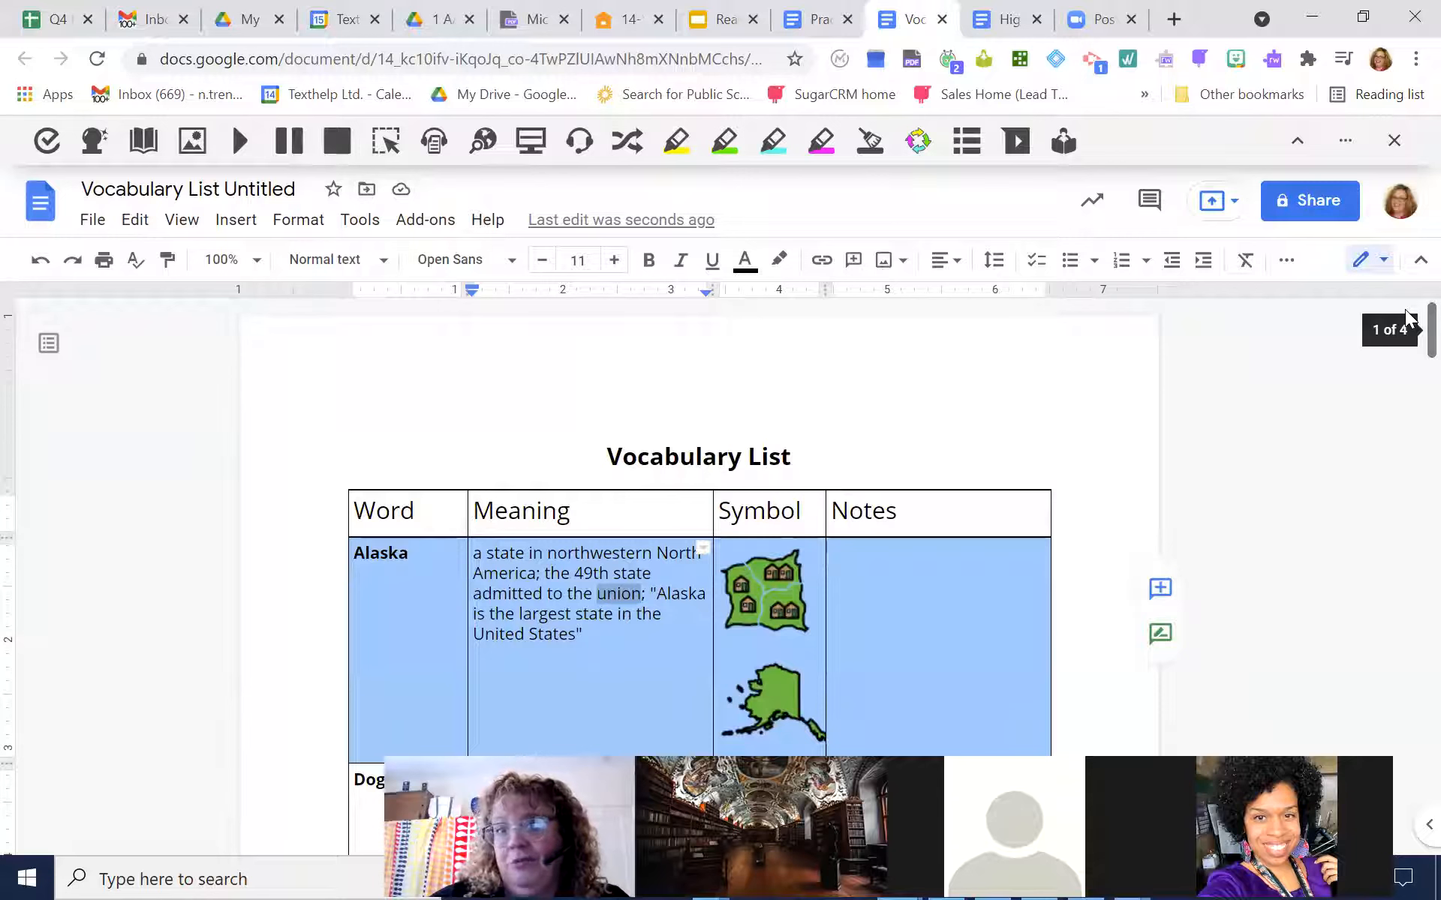
pyautogui.click(361, 224)
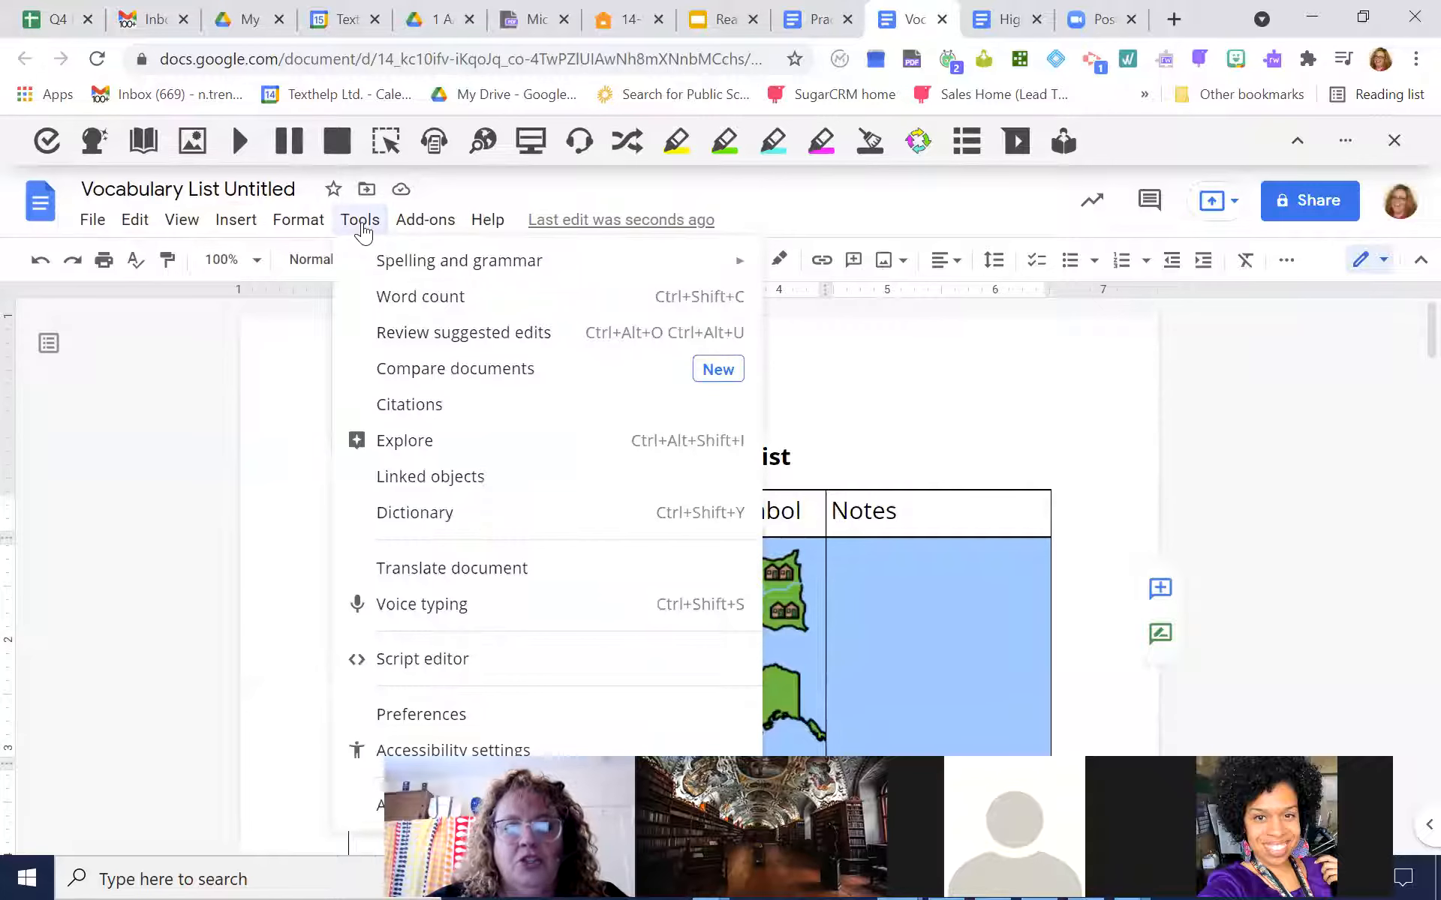
pyautogui.click(410, 581)
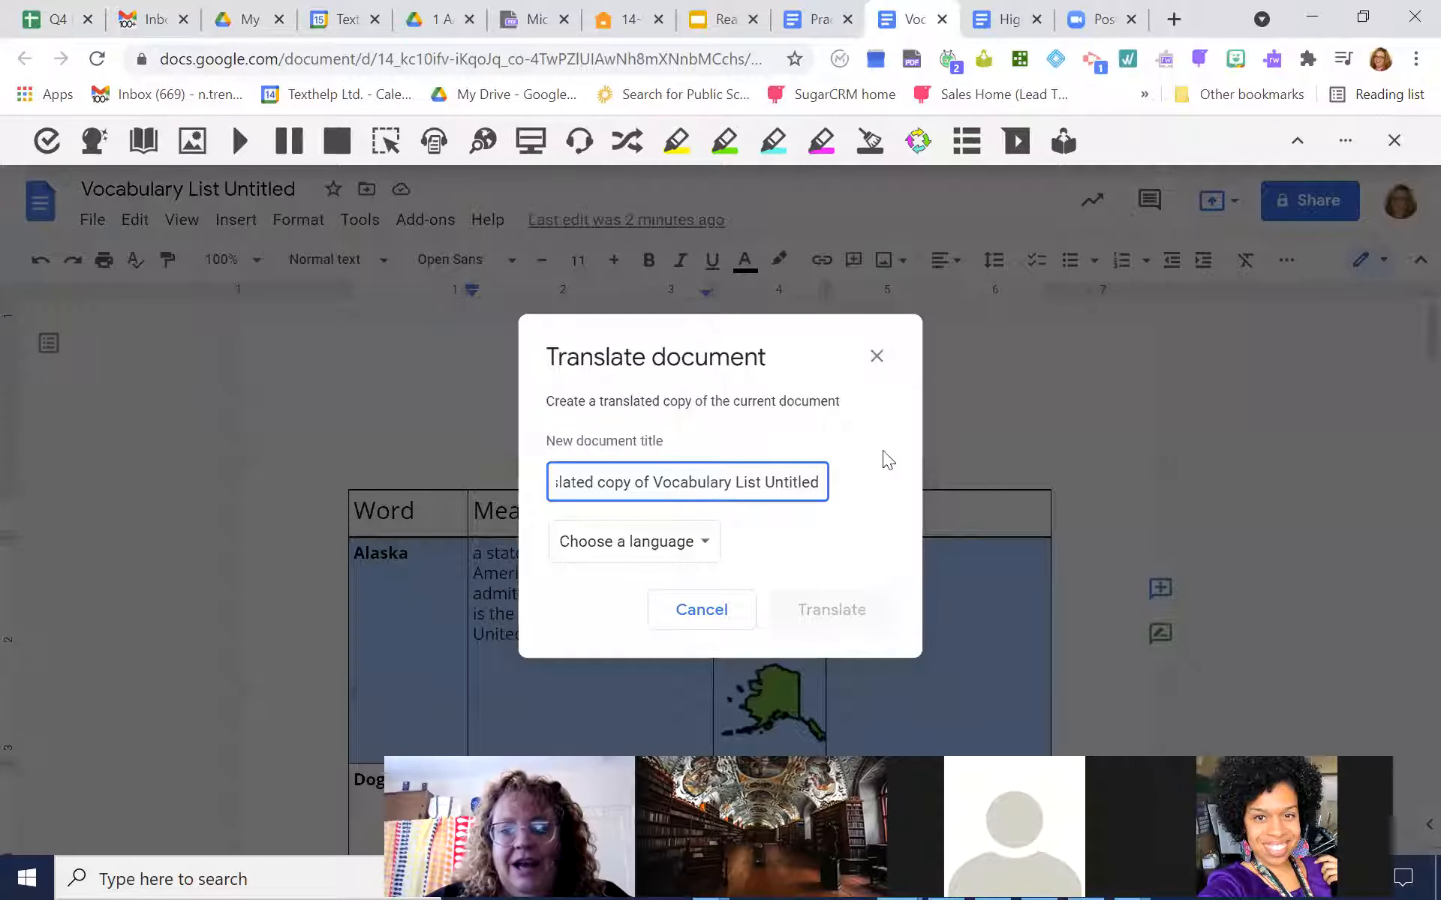
pyautogui.click(688, 553)
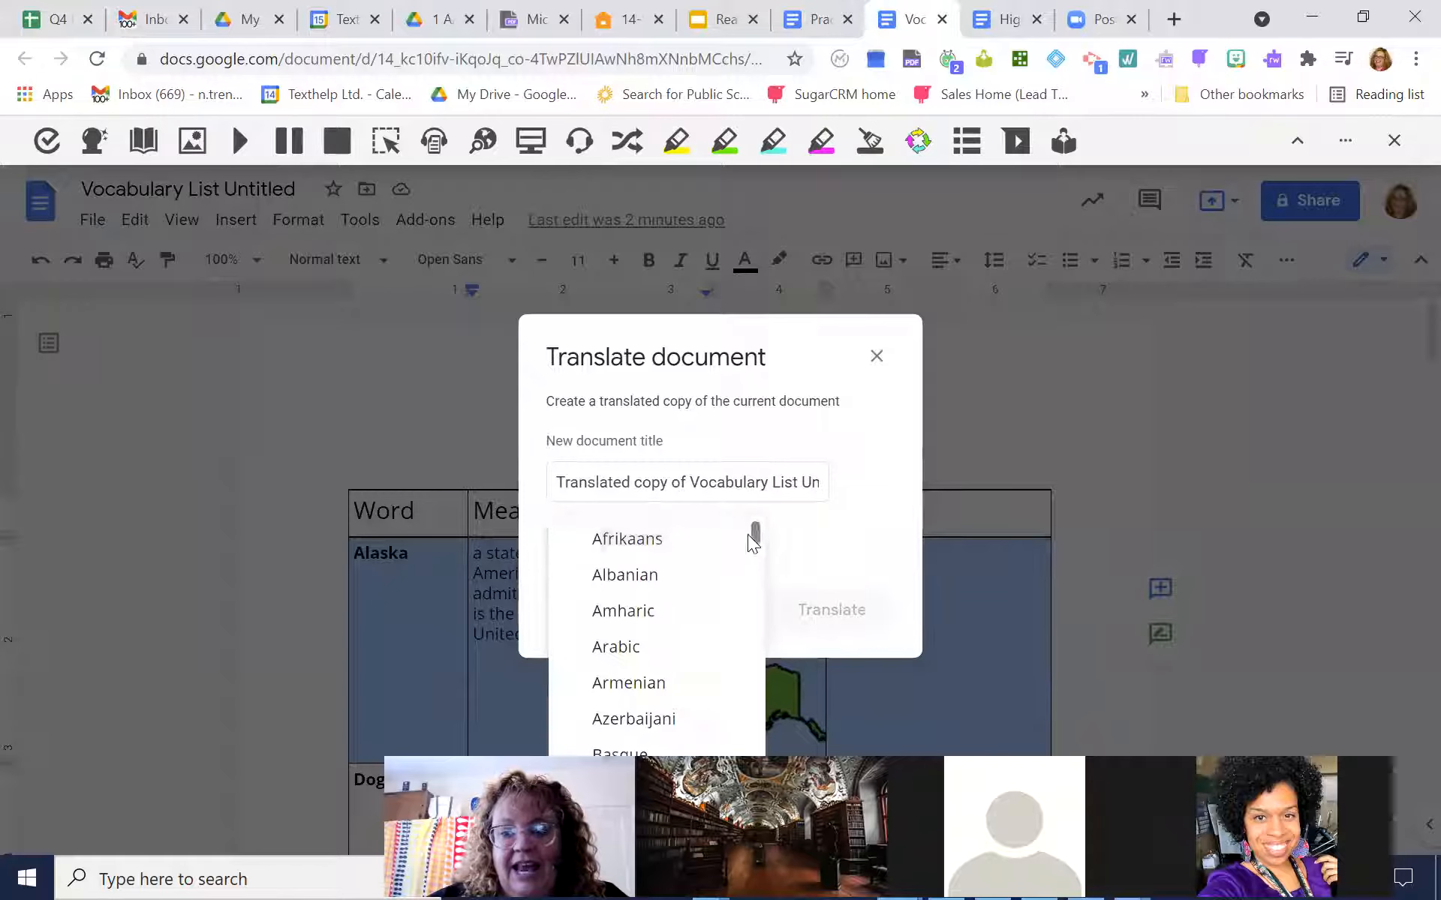
pyautogui.moveTo(756, 535); pyautogui.dragTo(755, 547)
pyautogui.click(635, 637)
pyautogui.click(845, 610)
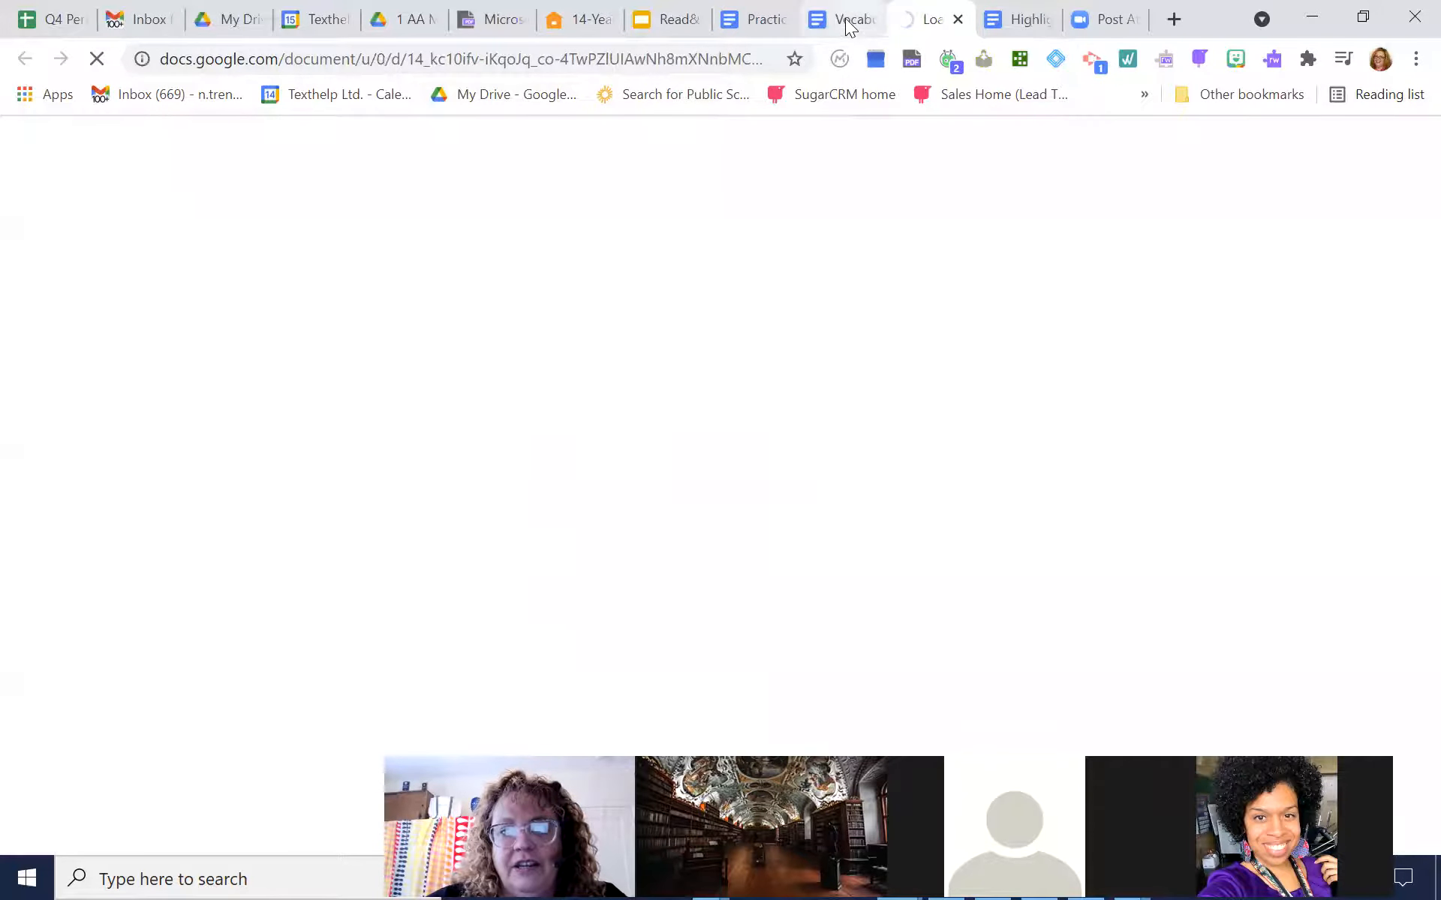
# Return to the original vocabulary list and create a second translated copy of it in Persian
pyautogui.click(847, 24)
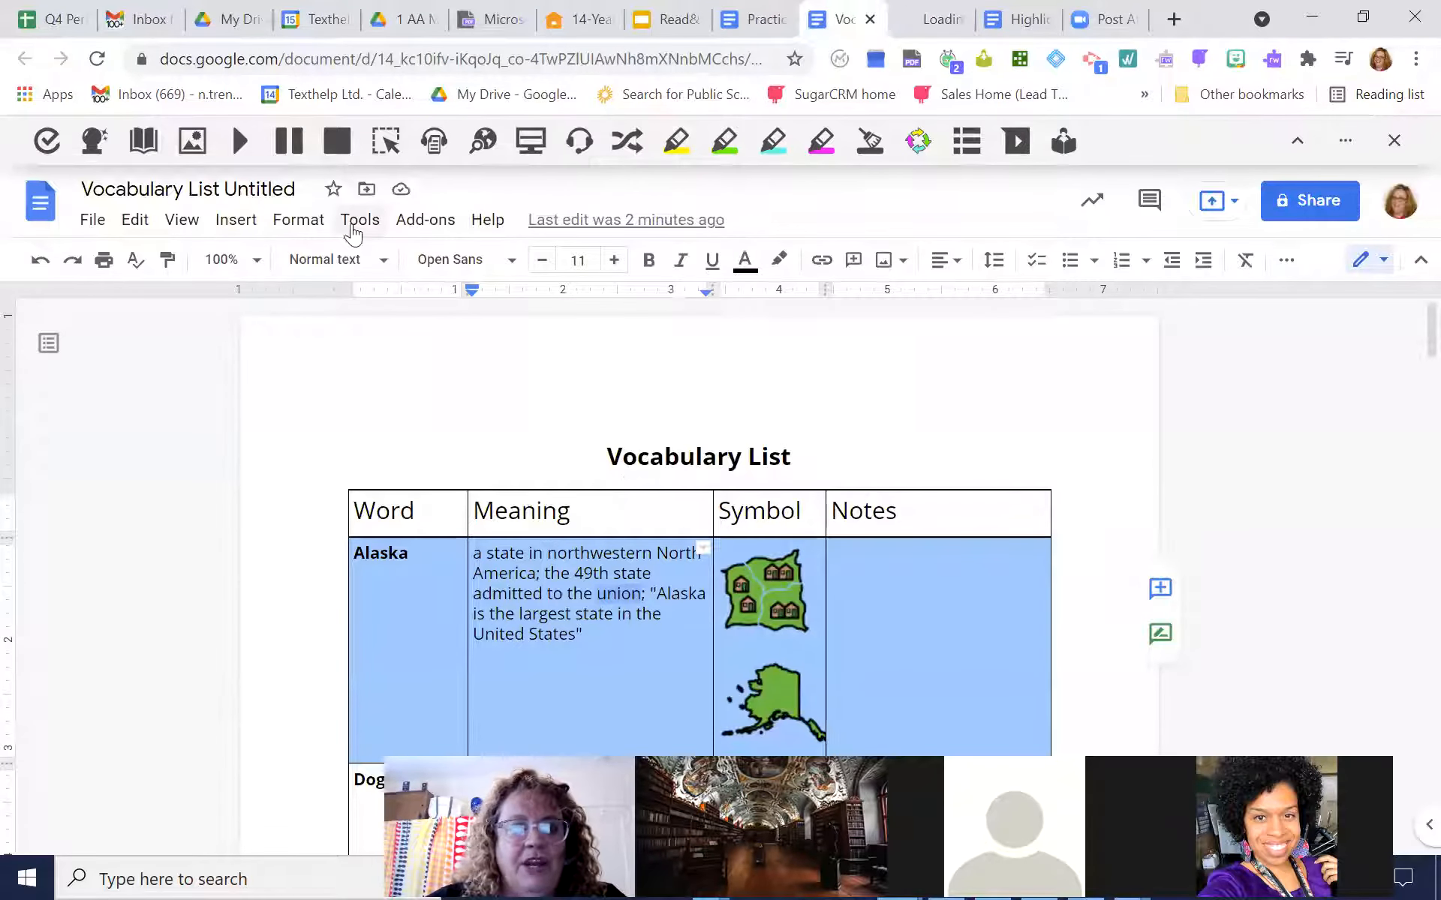
pyautogui.click(360, 221)
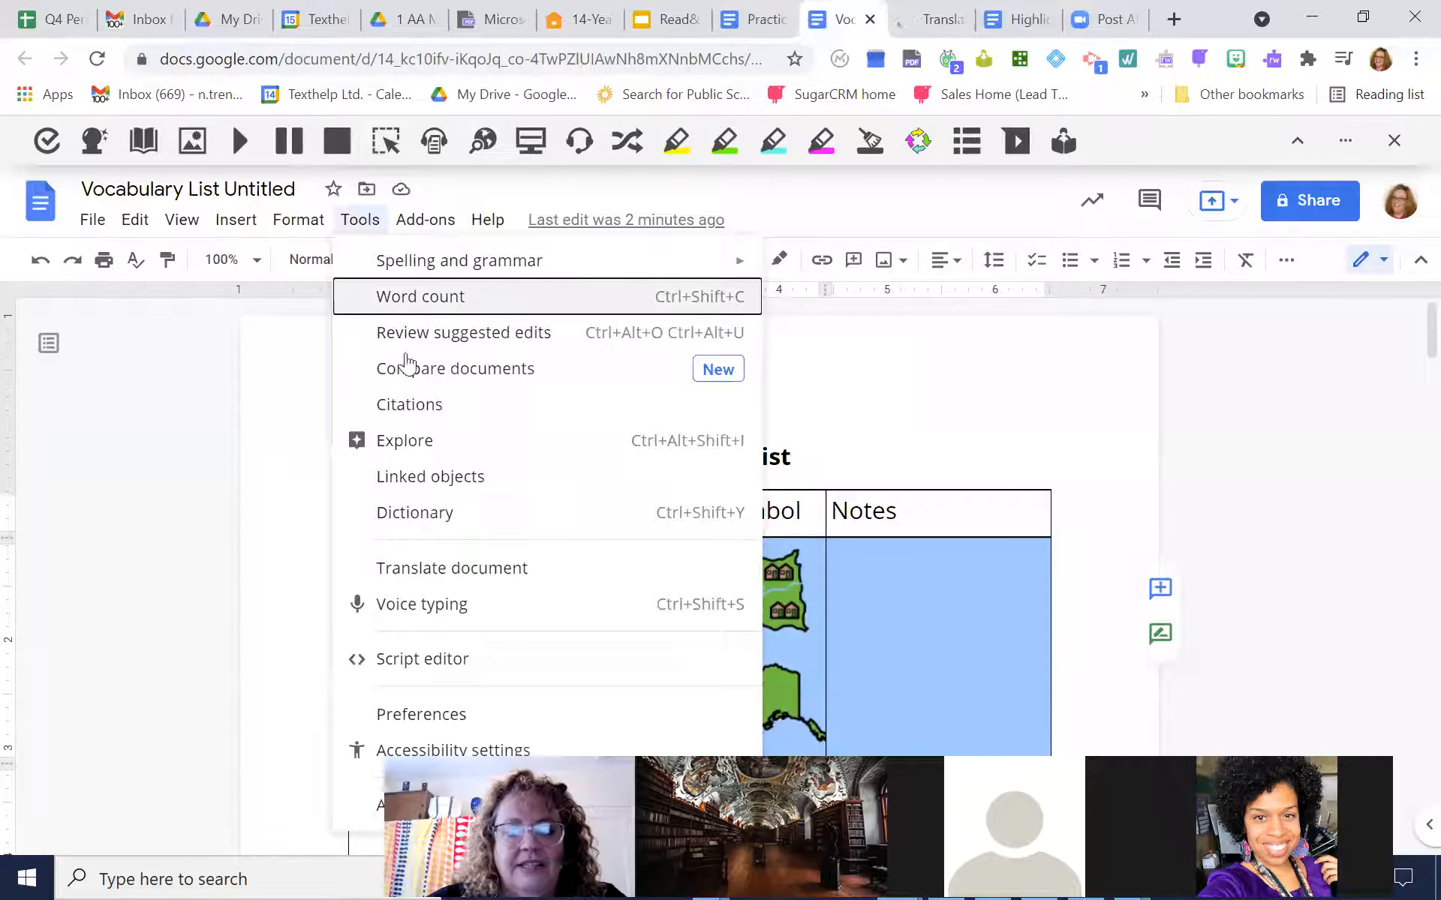
pyautogui.click(468, 571)
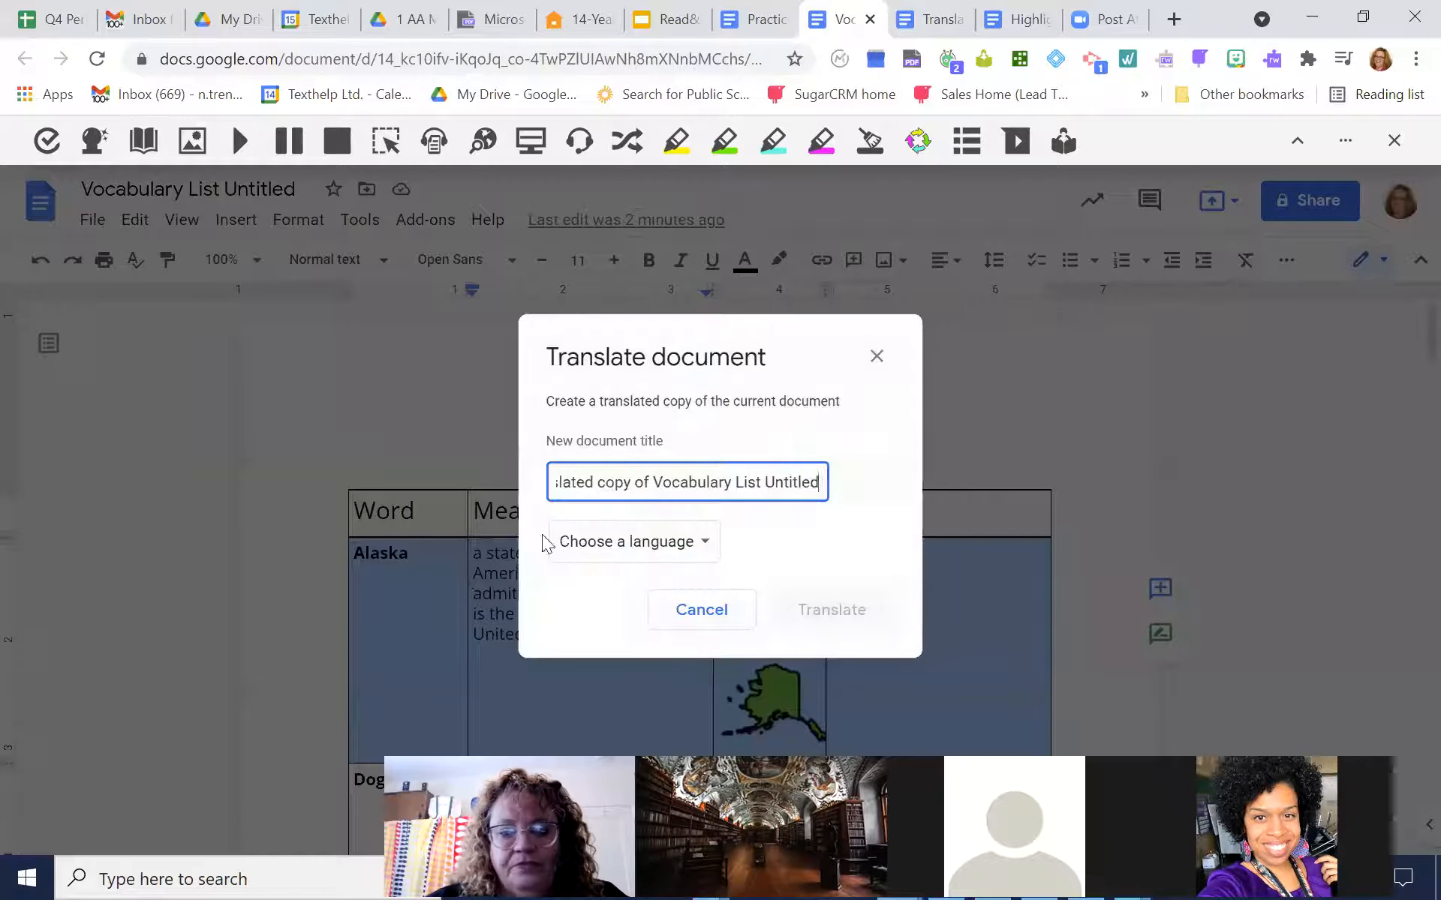
pyautogui.click(702, 542)
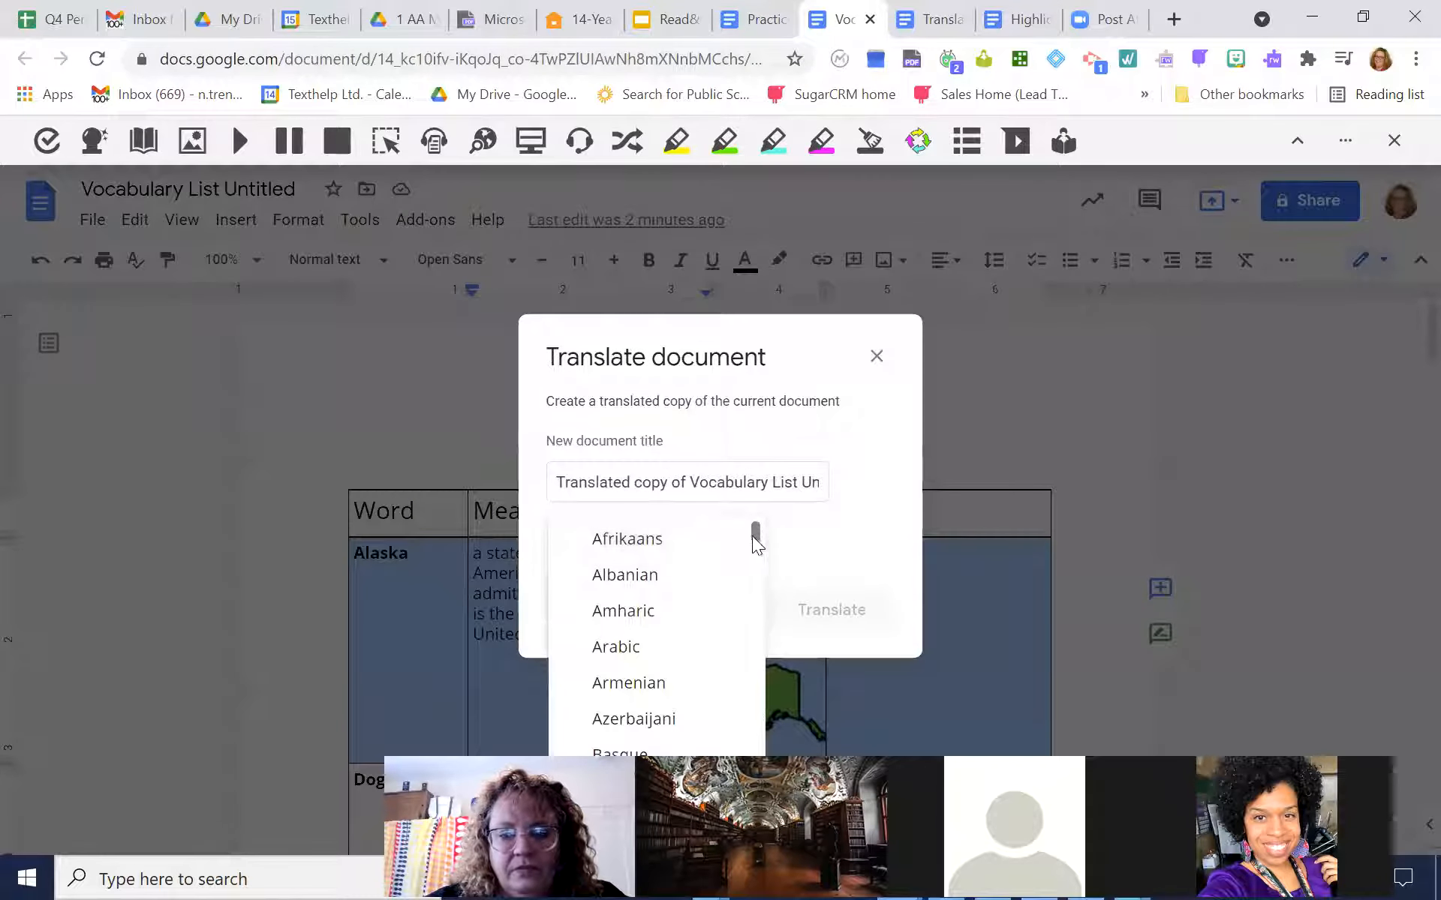
pyautogui.scroll(-20, 755, 535)
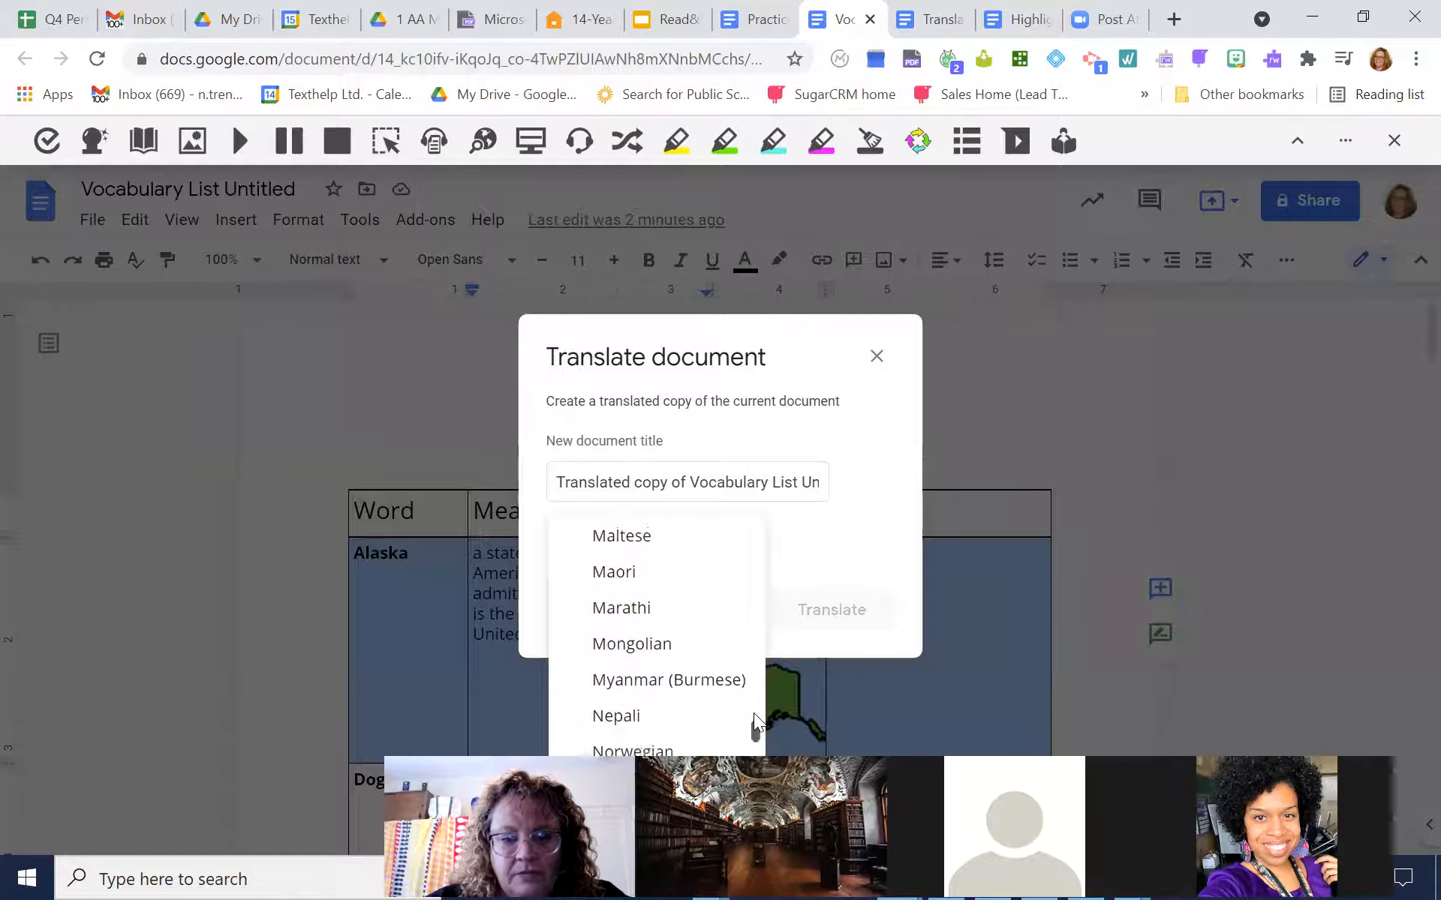
pyautogui.scroll(-2, 753, 713)
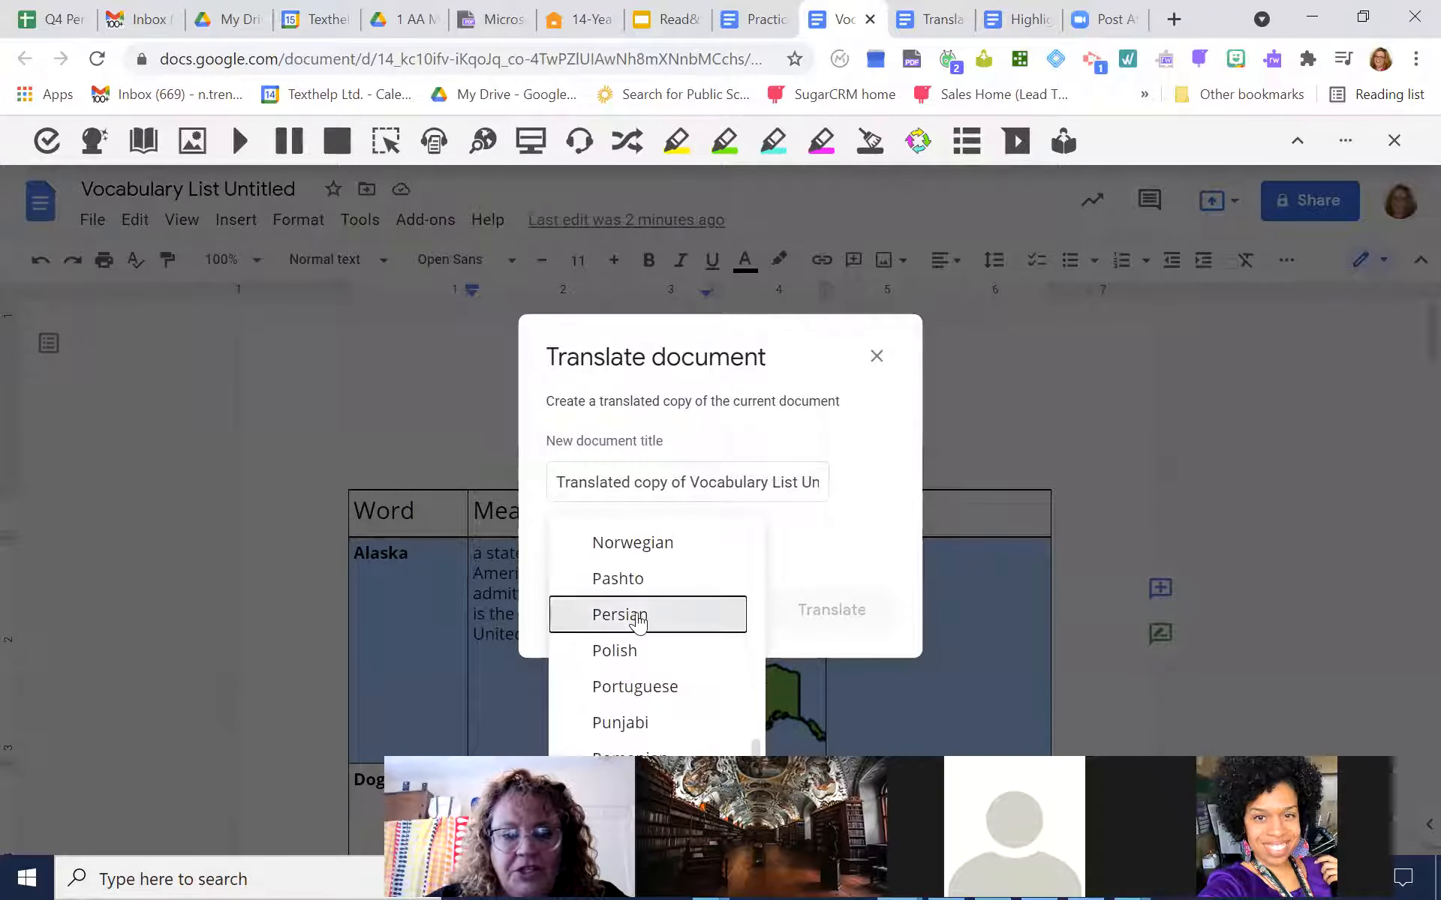
pyautogui.click(722, 615)
pyautogui.click(833, 611)
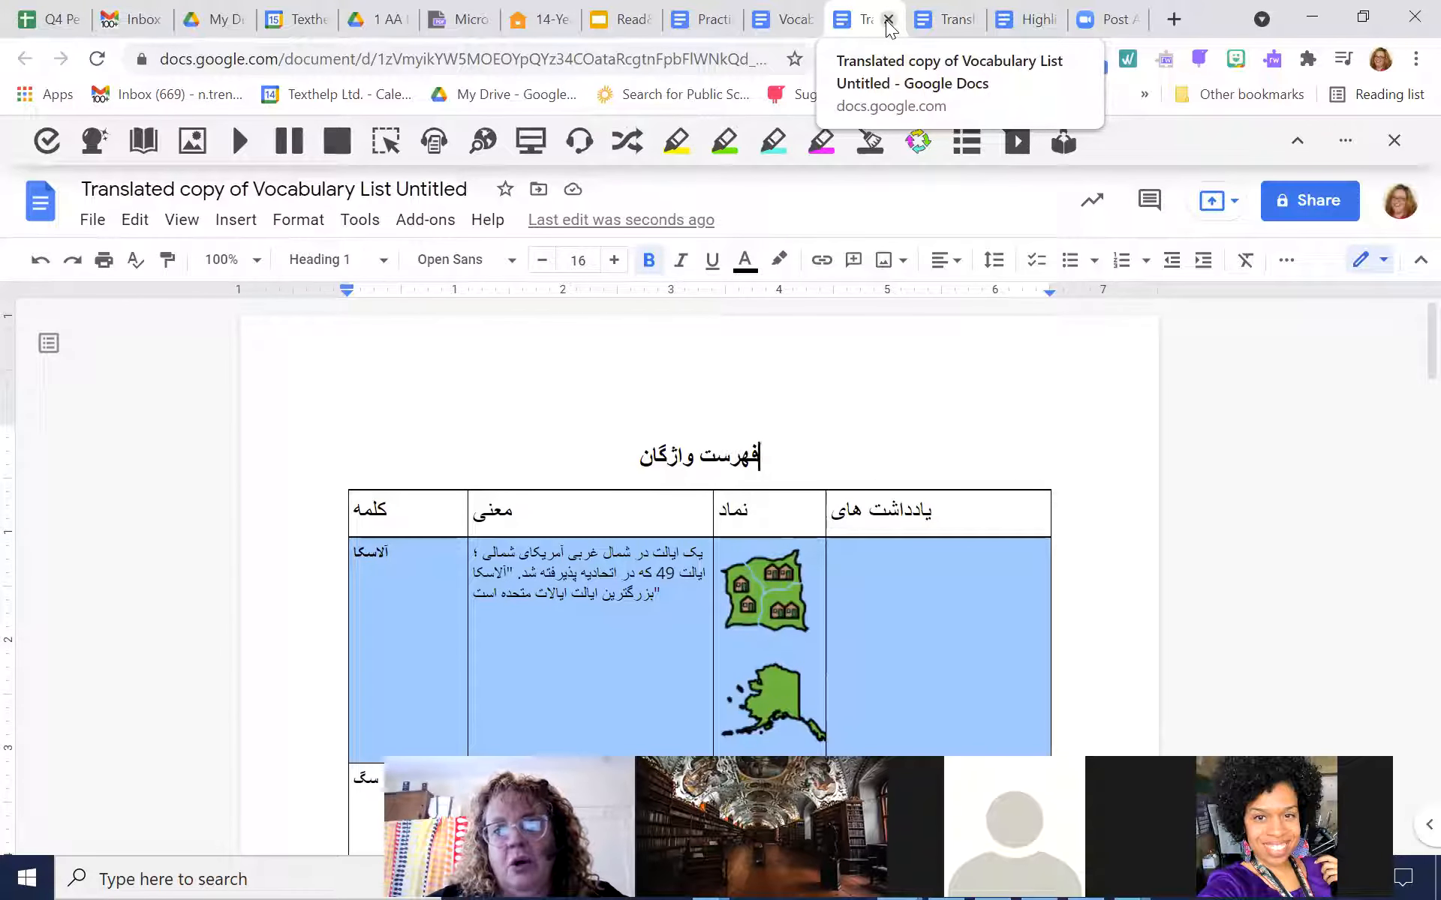
# Close the Persian copy and return to the Voice Note exercise in the practice exercises document
pyautogui.click(887, 20)
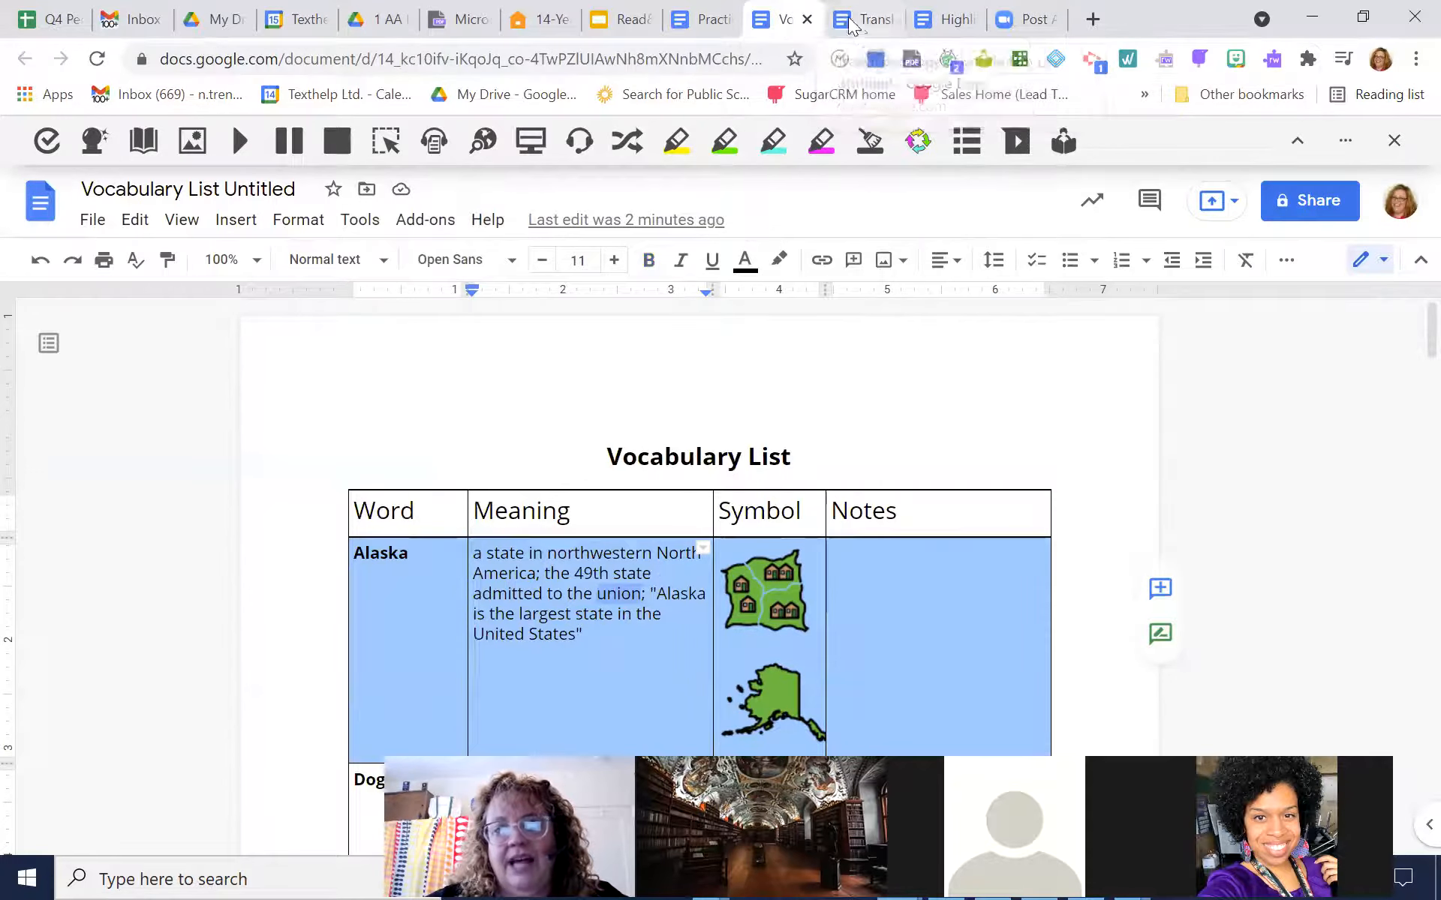
pyautogui.click(701, 21)
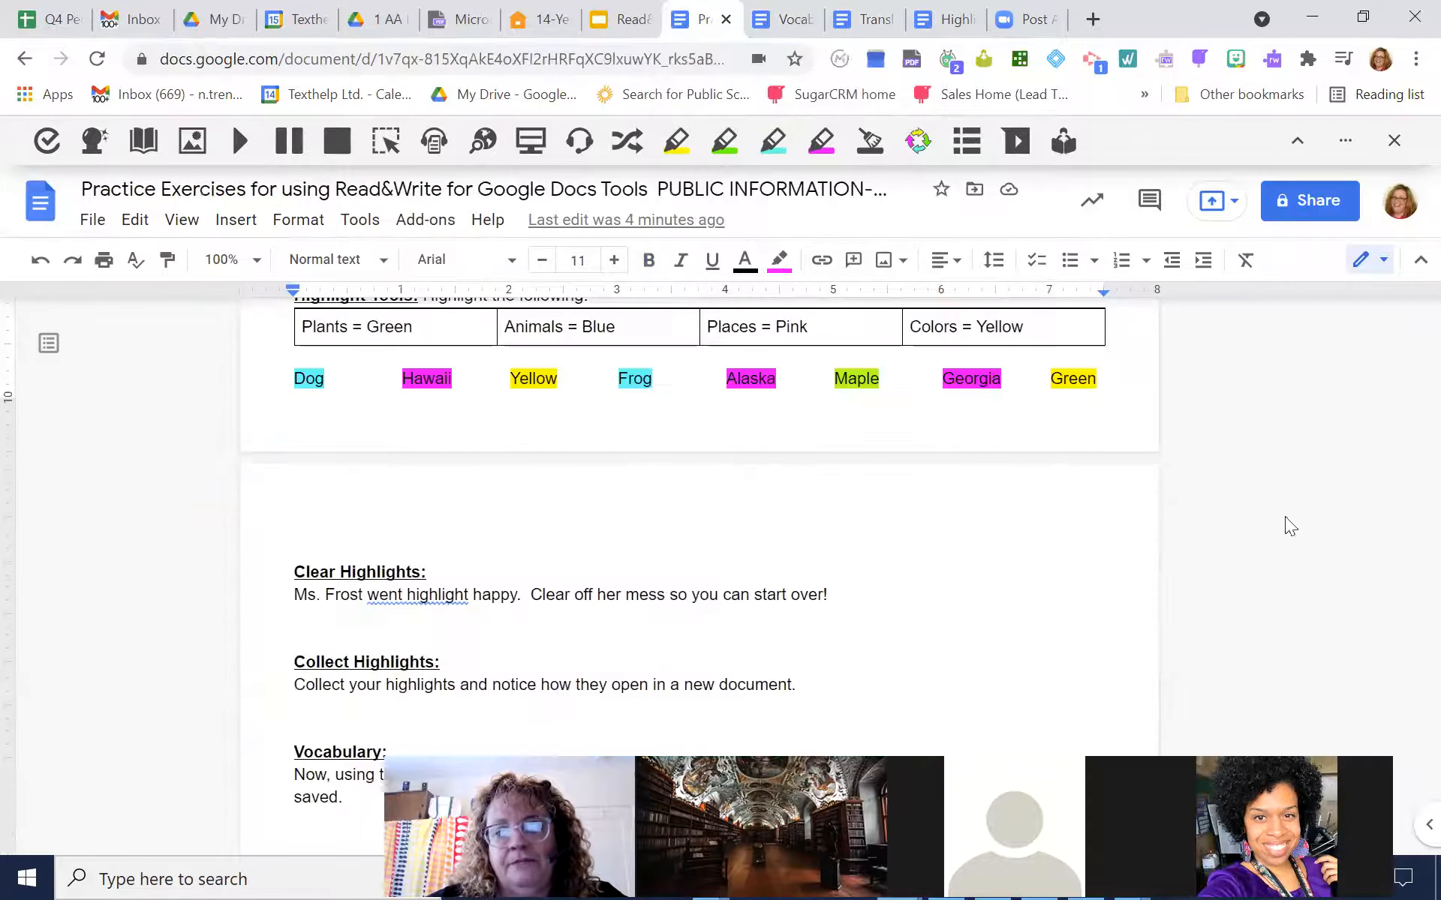
pyautogui.scroll(-2, 1367, 482)
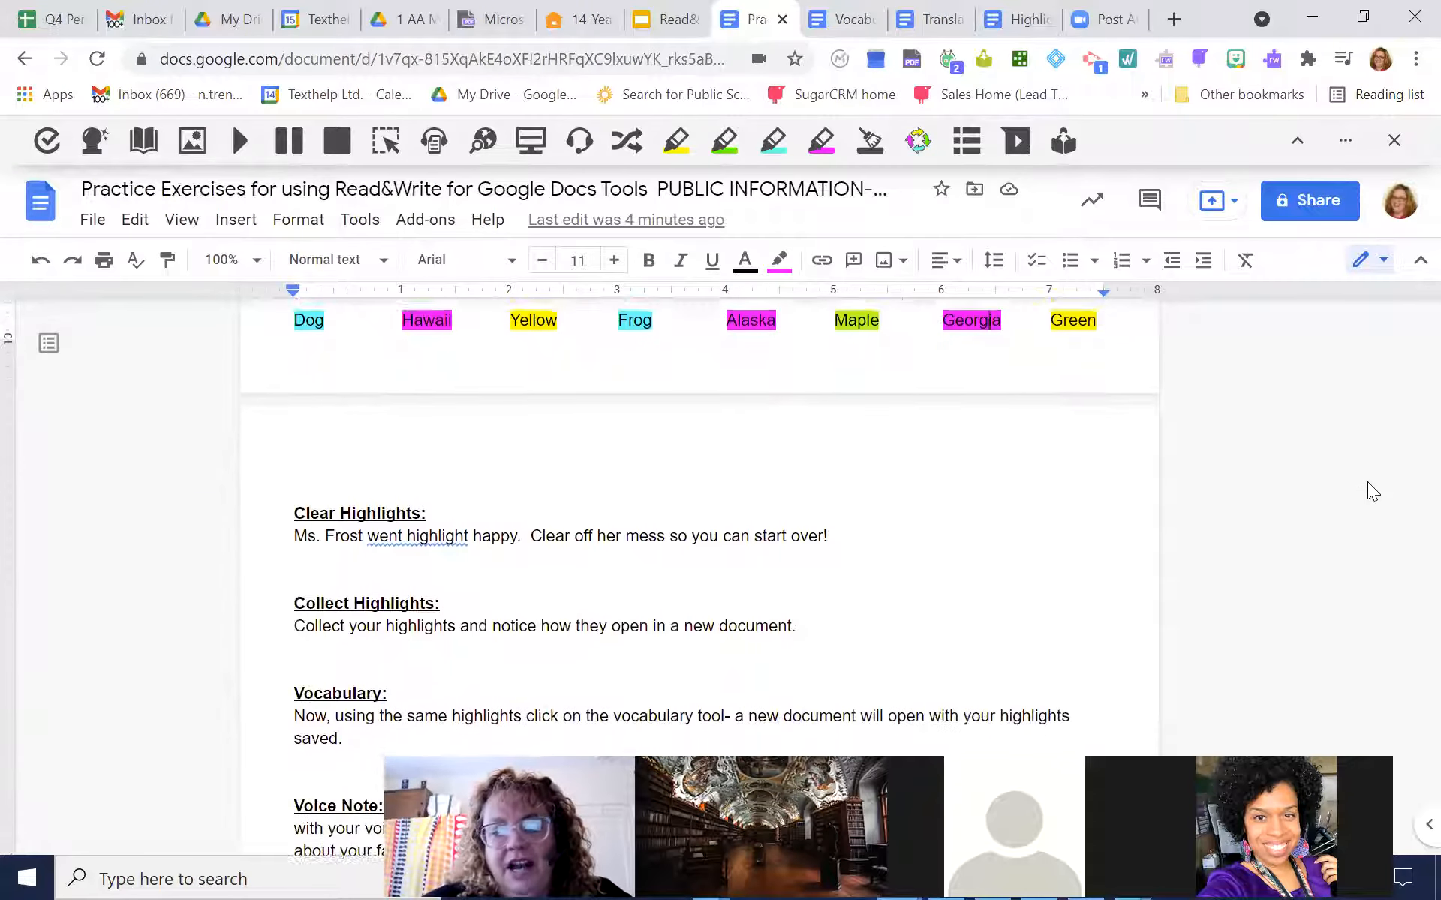
pyautogui.scroll(-1, 1367, 482)
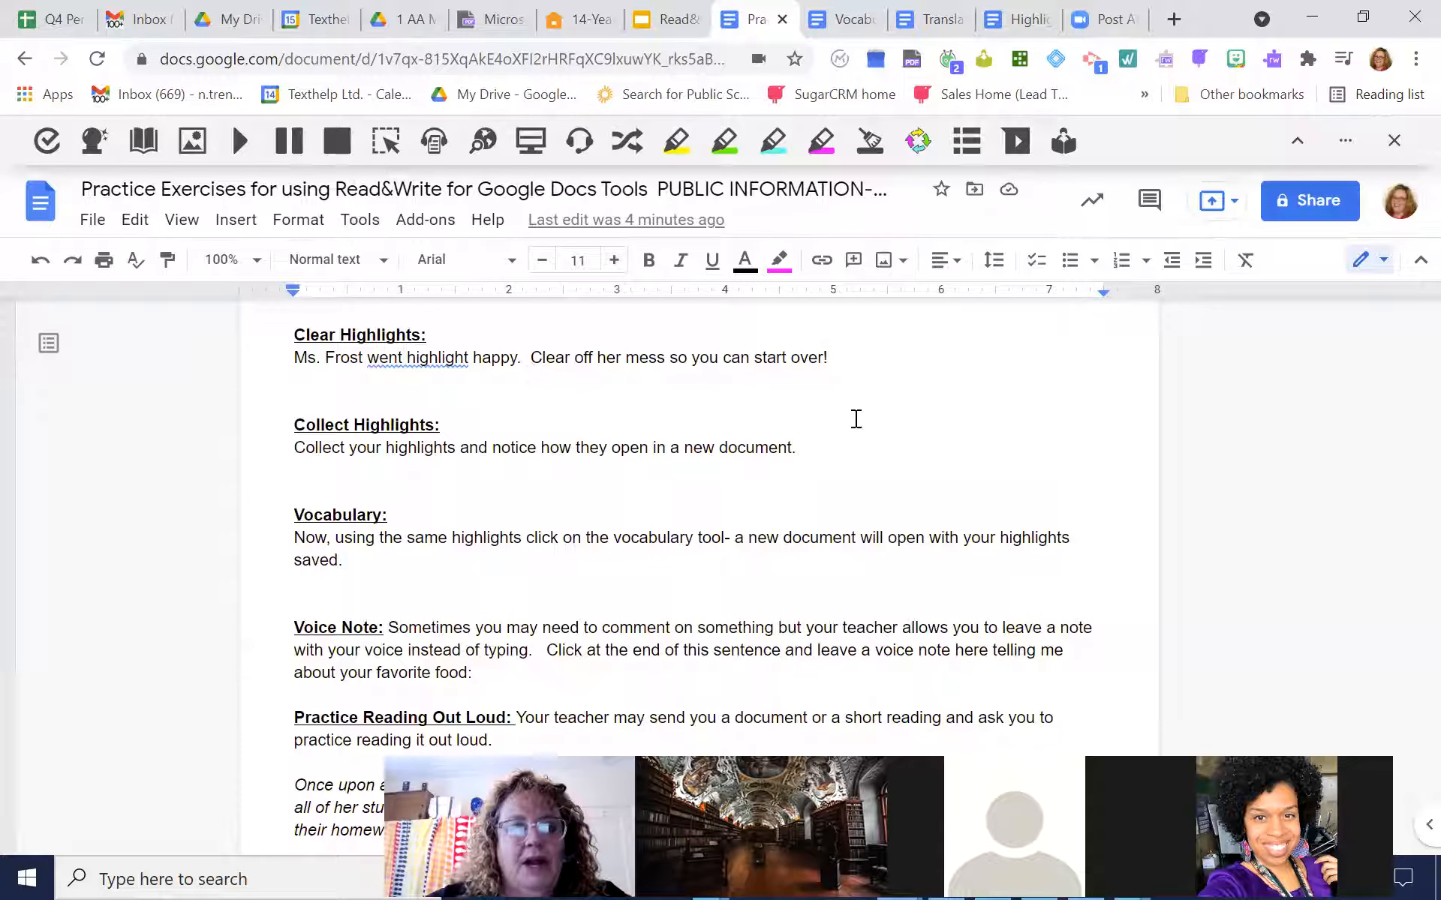
pyautogui.scroll(-3, 857, 419)
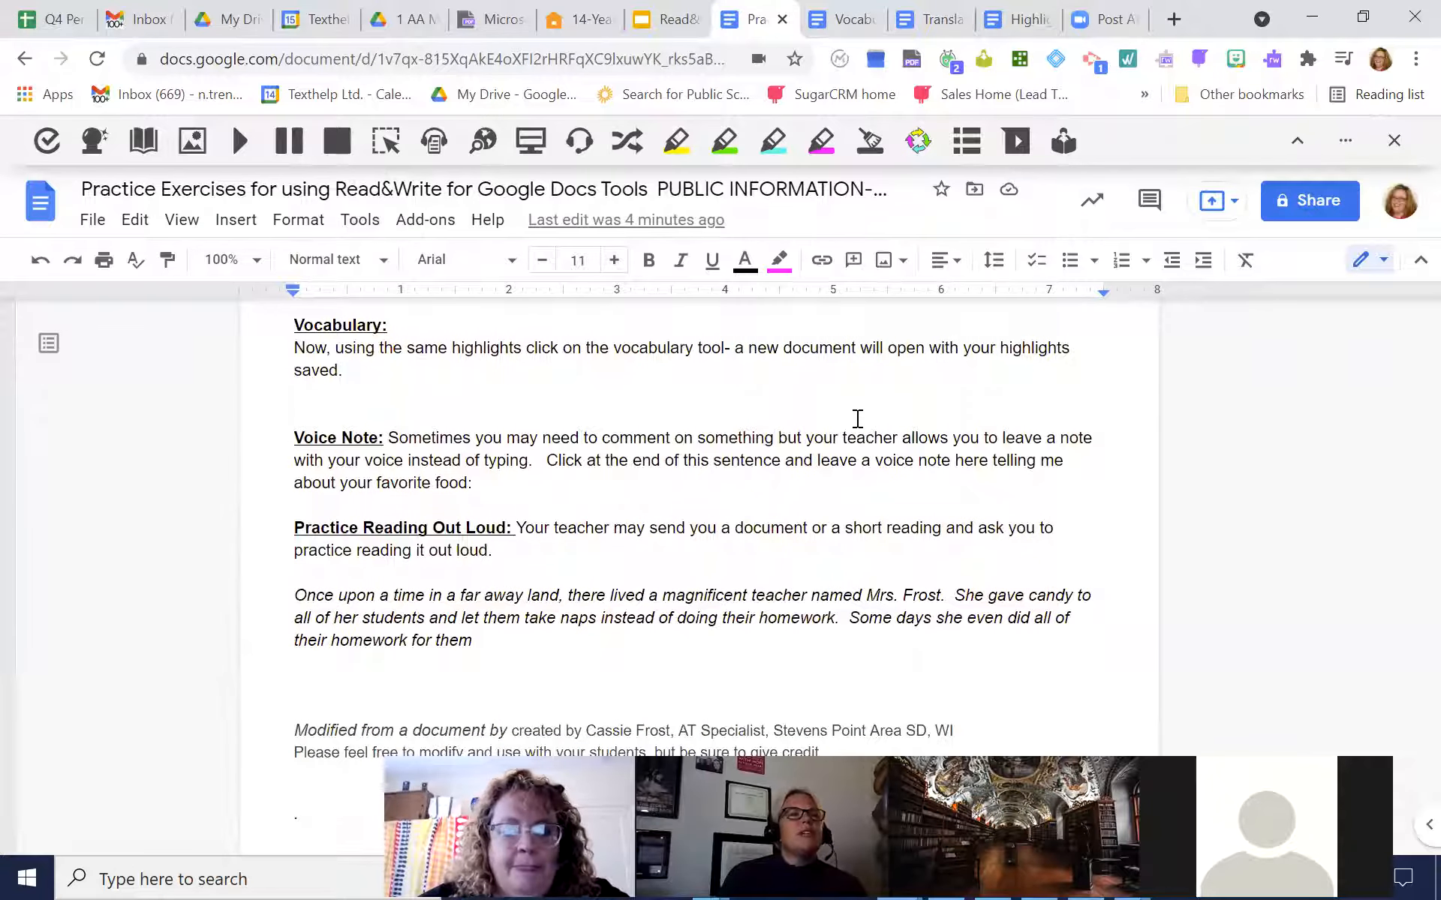
# Bring up the word prediction suggestions on the blank line below the Clear Highlights instruction, and close them
pyautogui.click(94, 148)
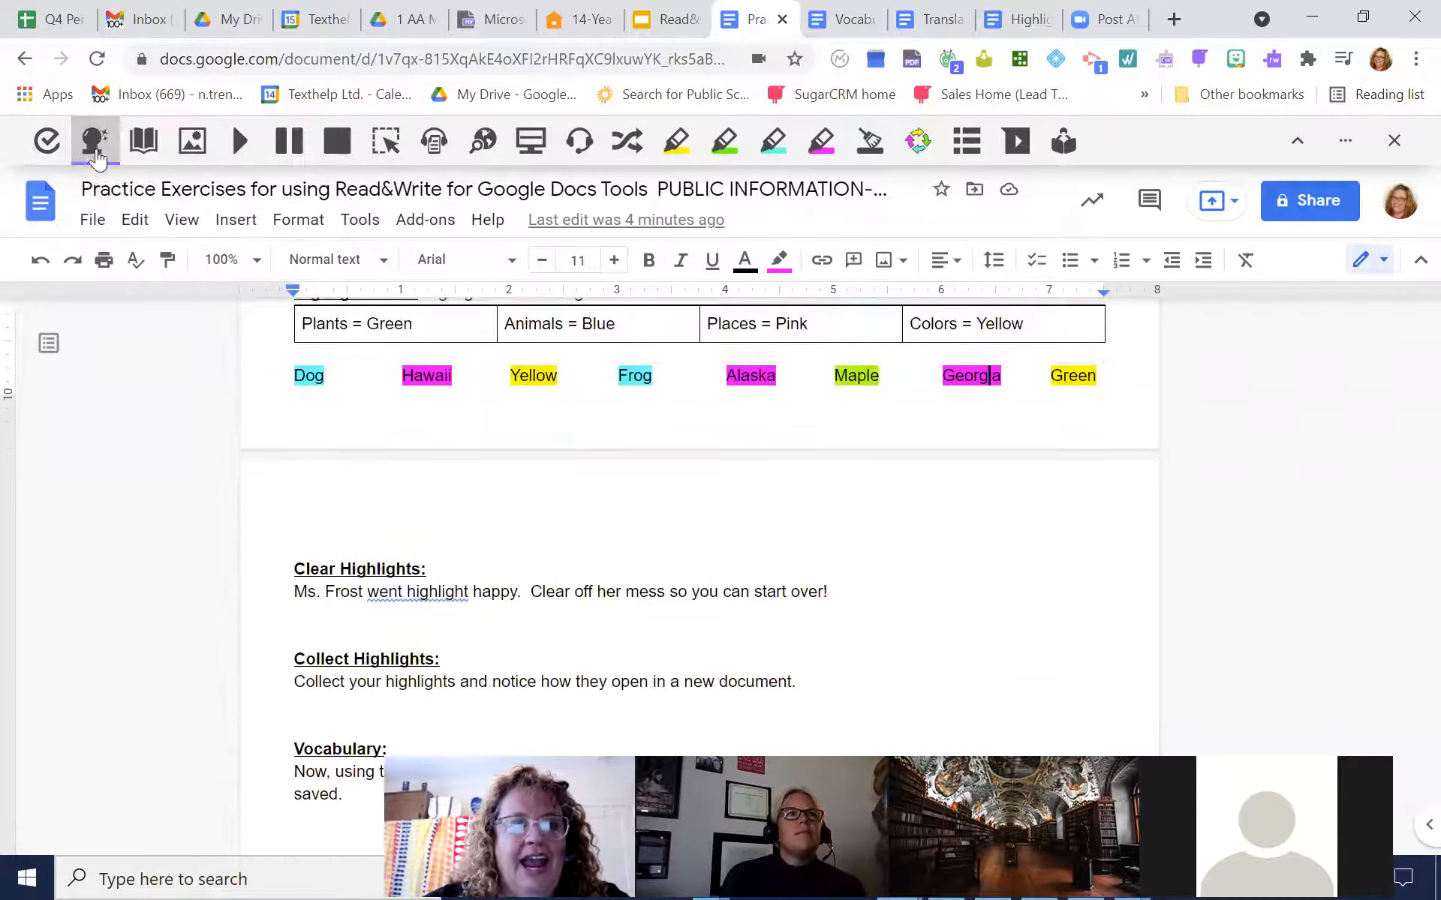
pyautogui.click(330, 569)
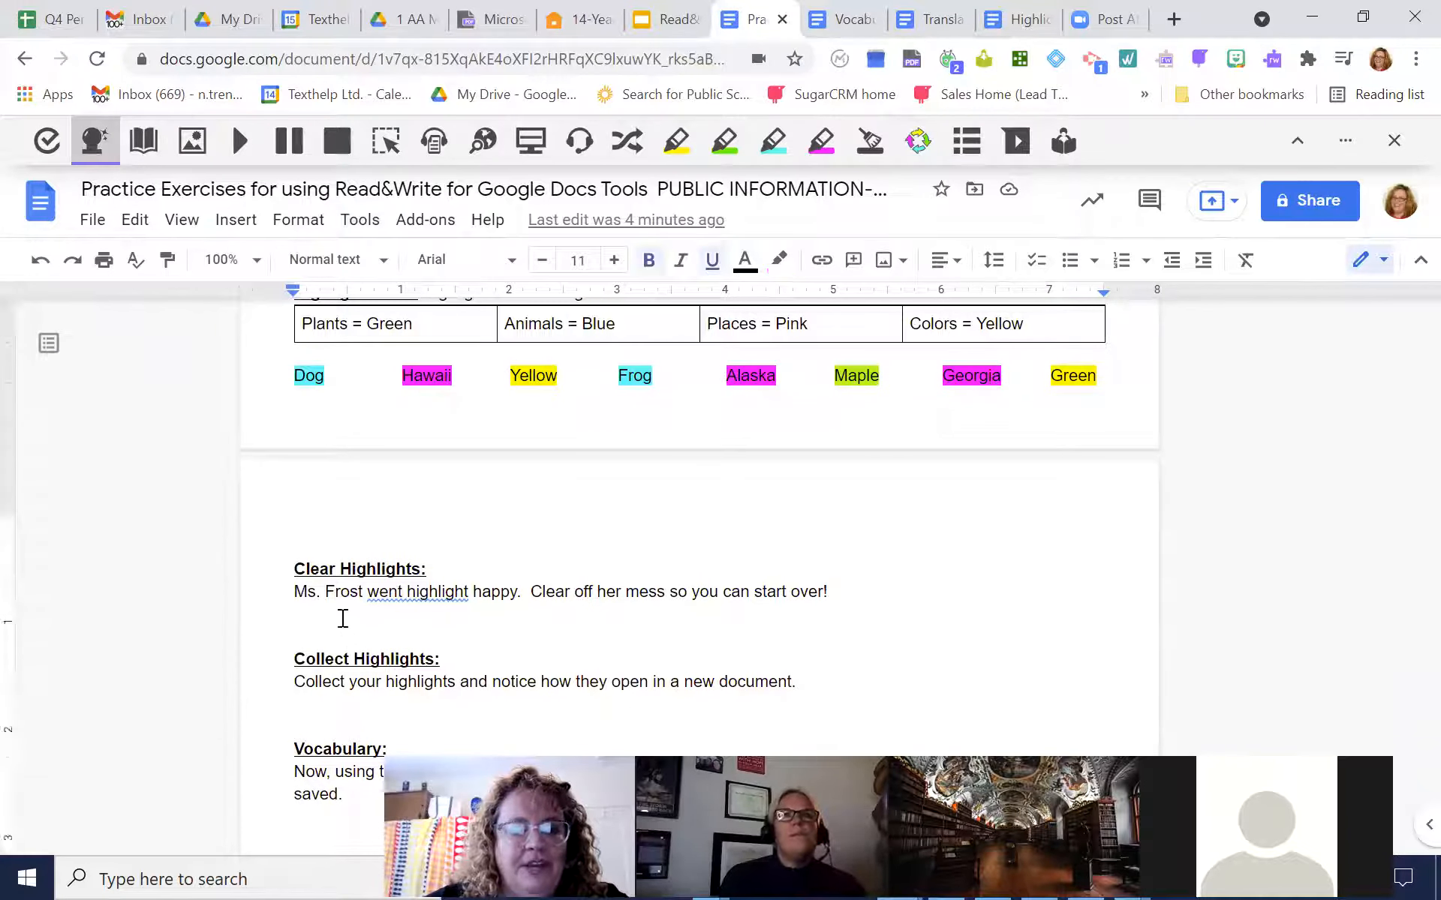
pyautogui.click(343, 618)
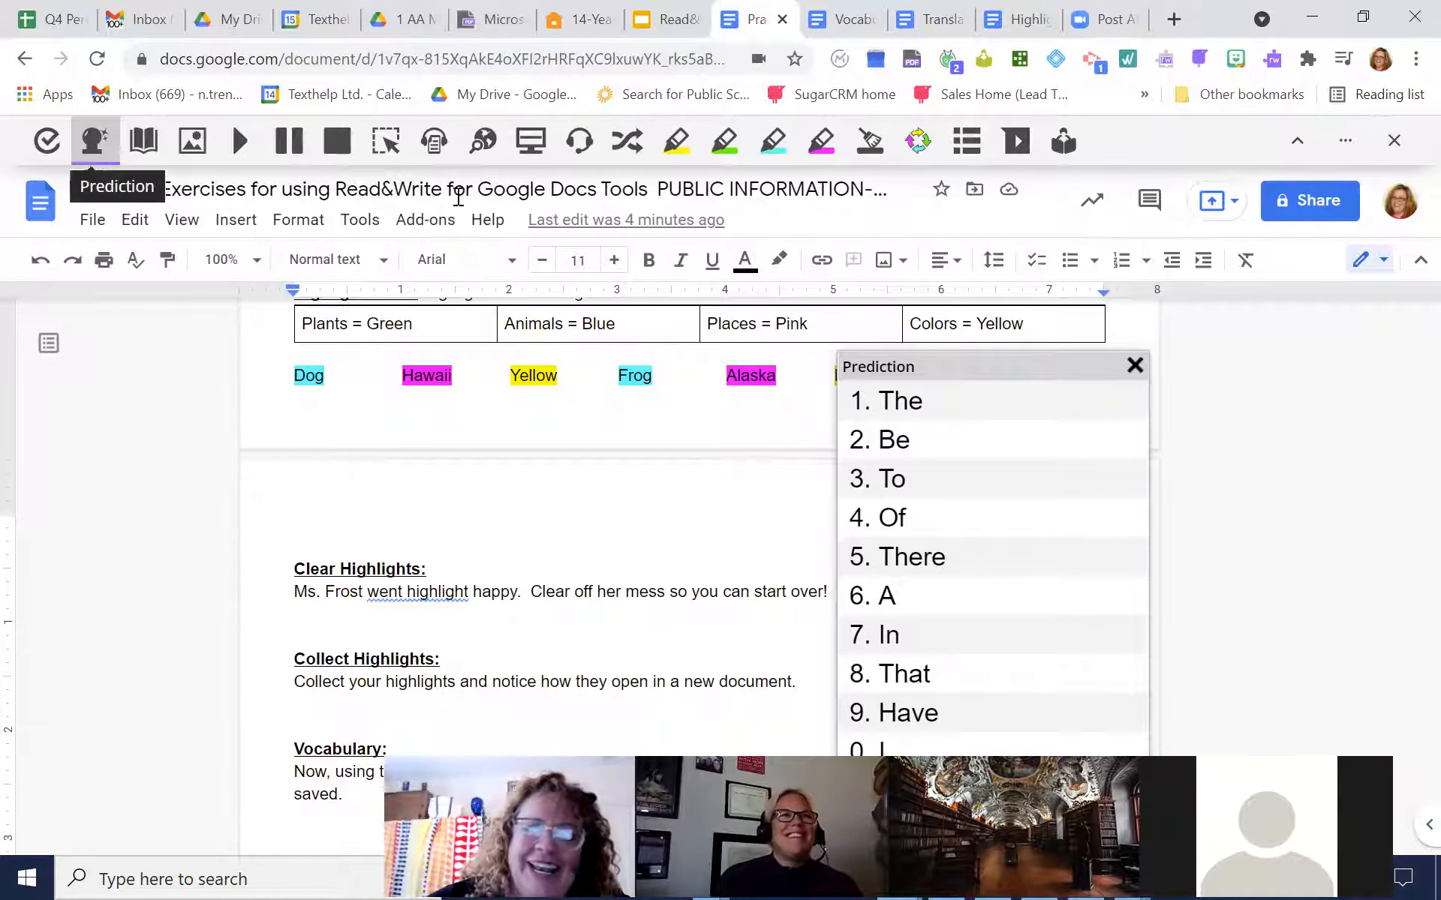
pyautogui.click(1135, 366)
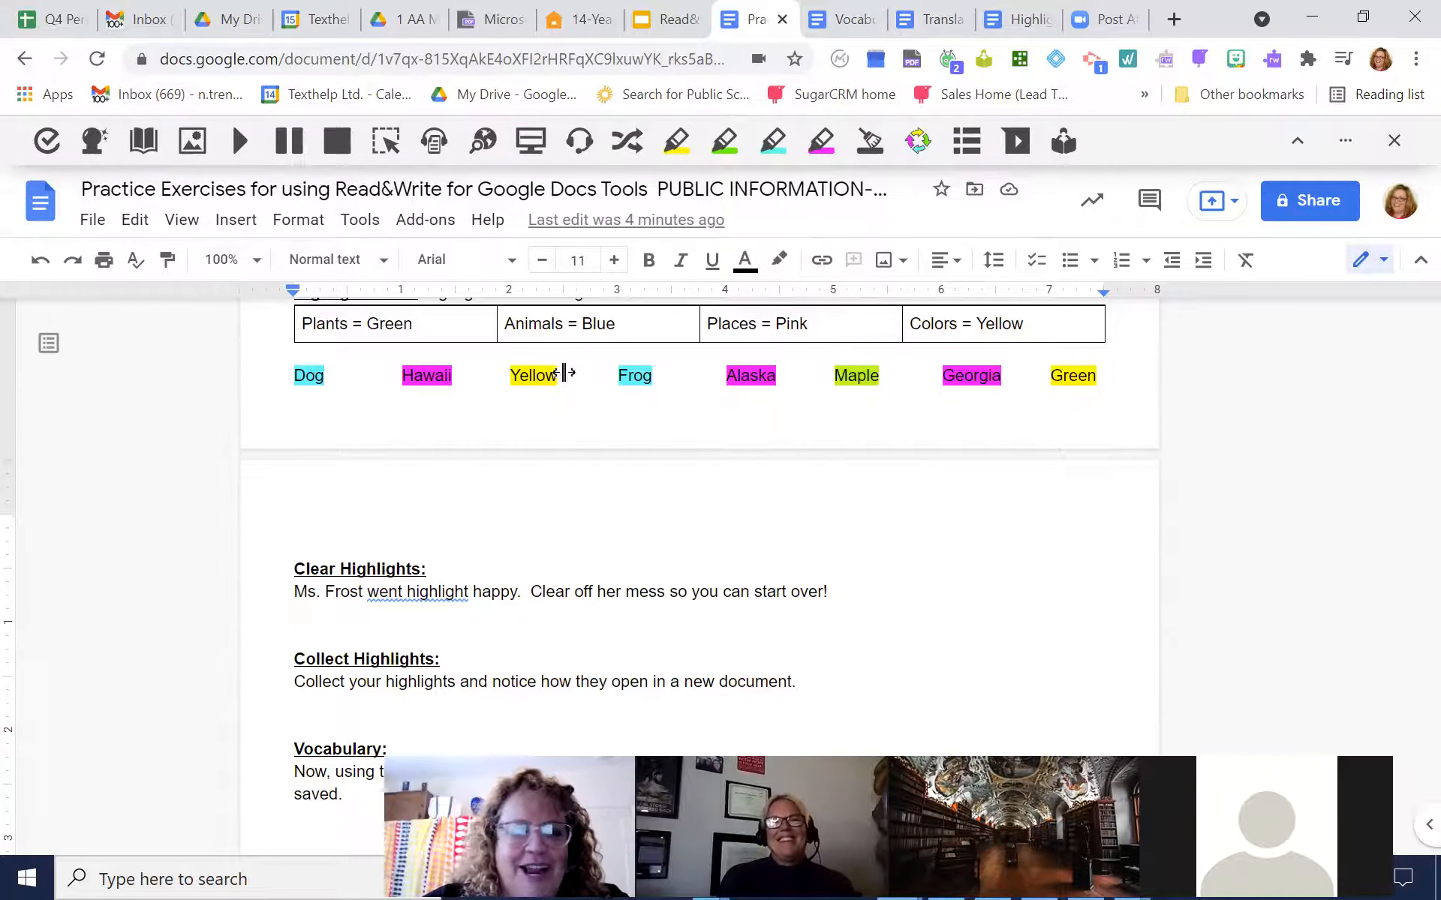
# Record a short voice note, insert it as a comment after "favorite food:" in the Voice Note exercise, and open that comment
pyautogui.scroll(-7, 1101, 449)
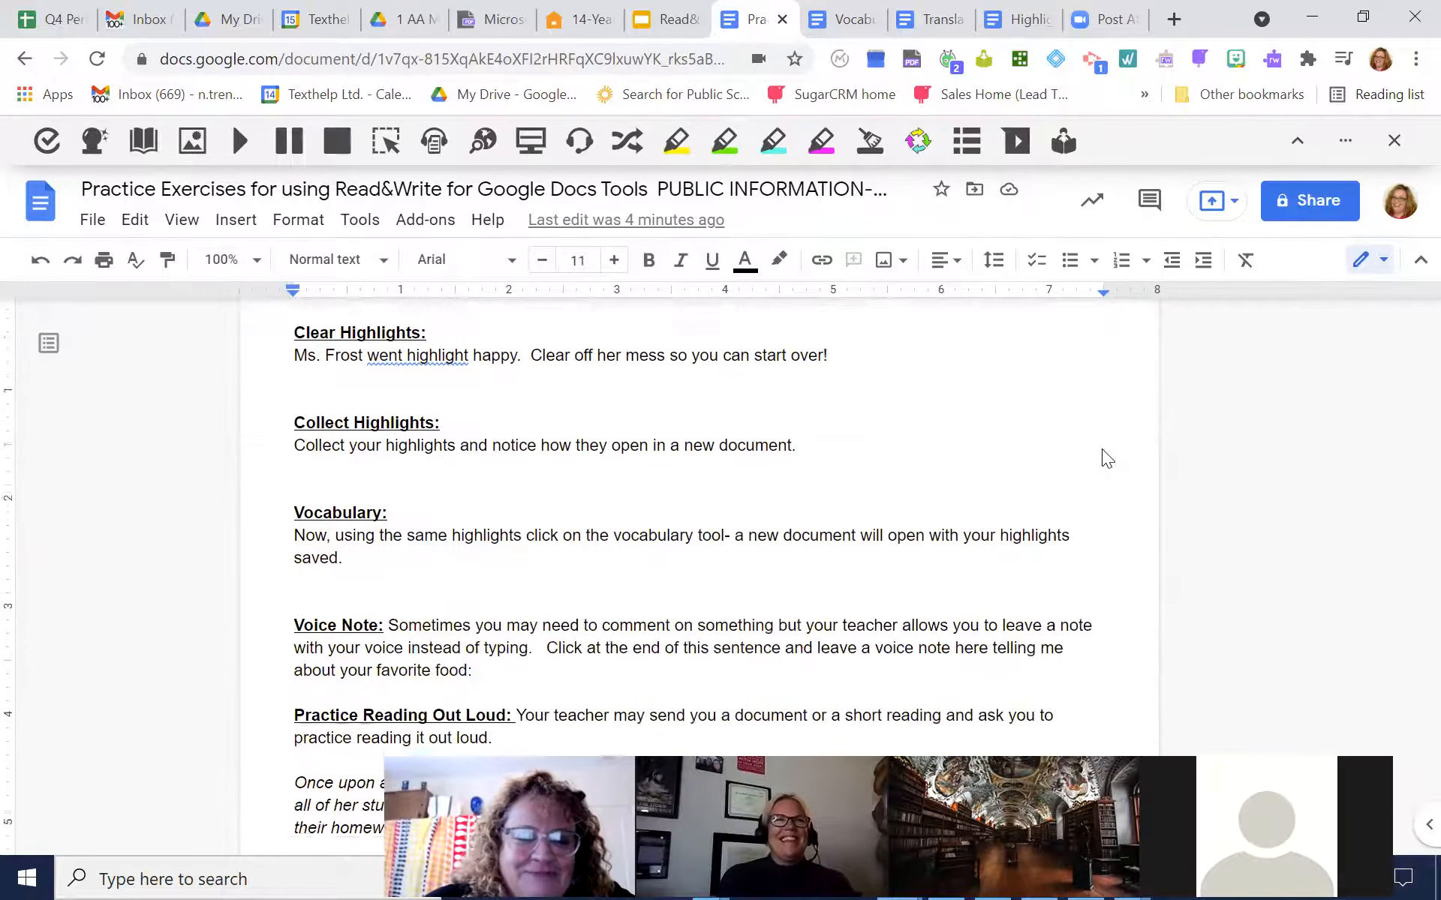
pyautogui.scroll(1, 1101, 449)
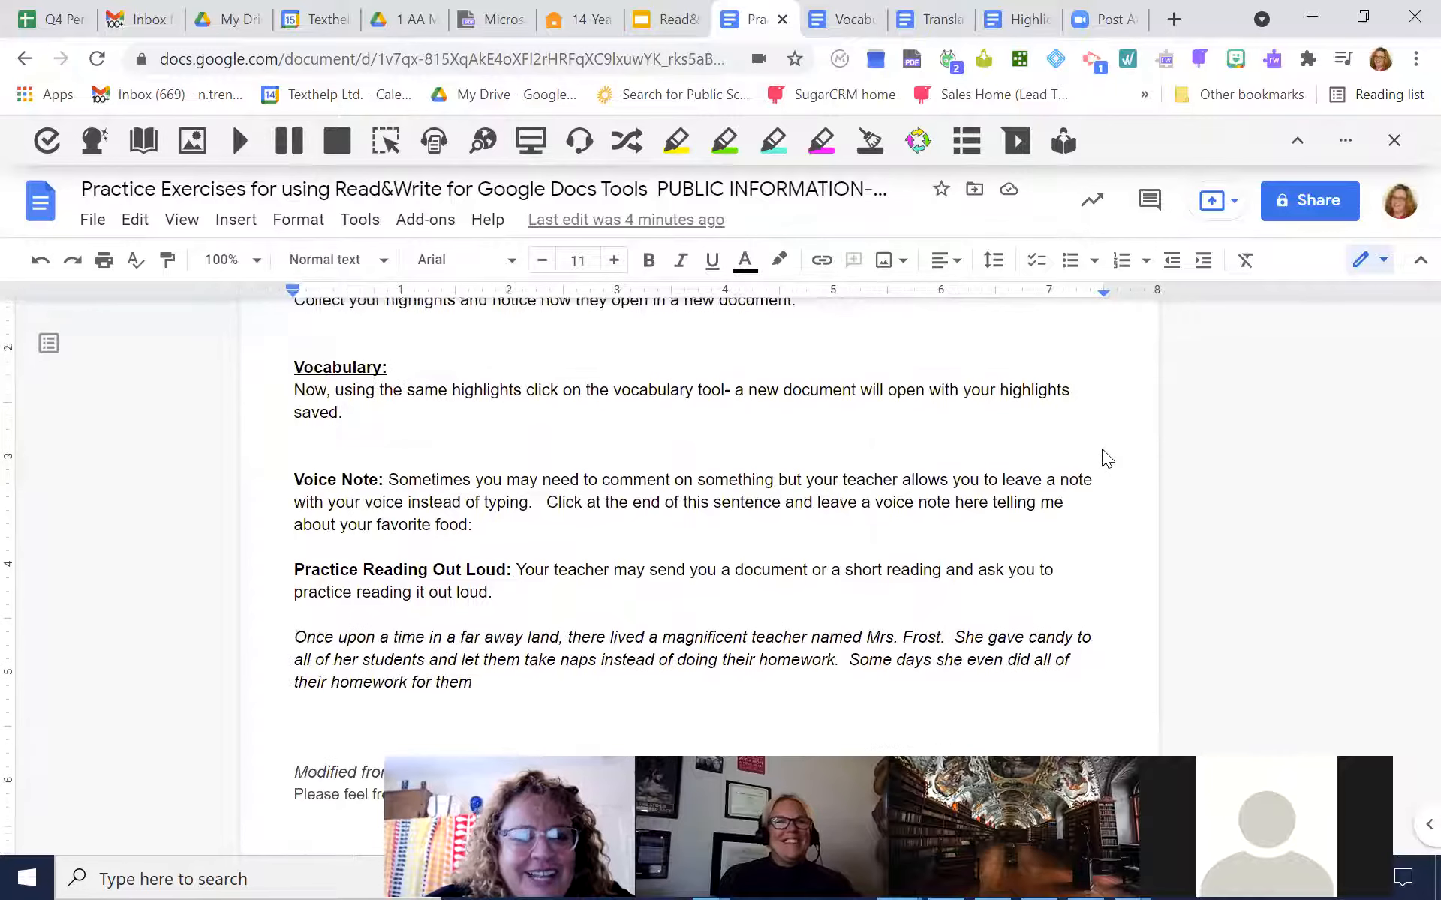
pyautogui.scroll(-1, 1103, 451)
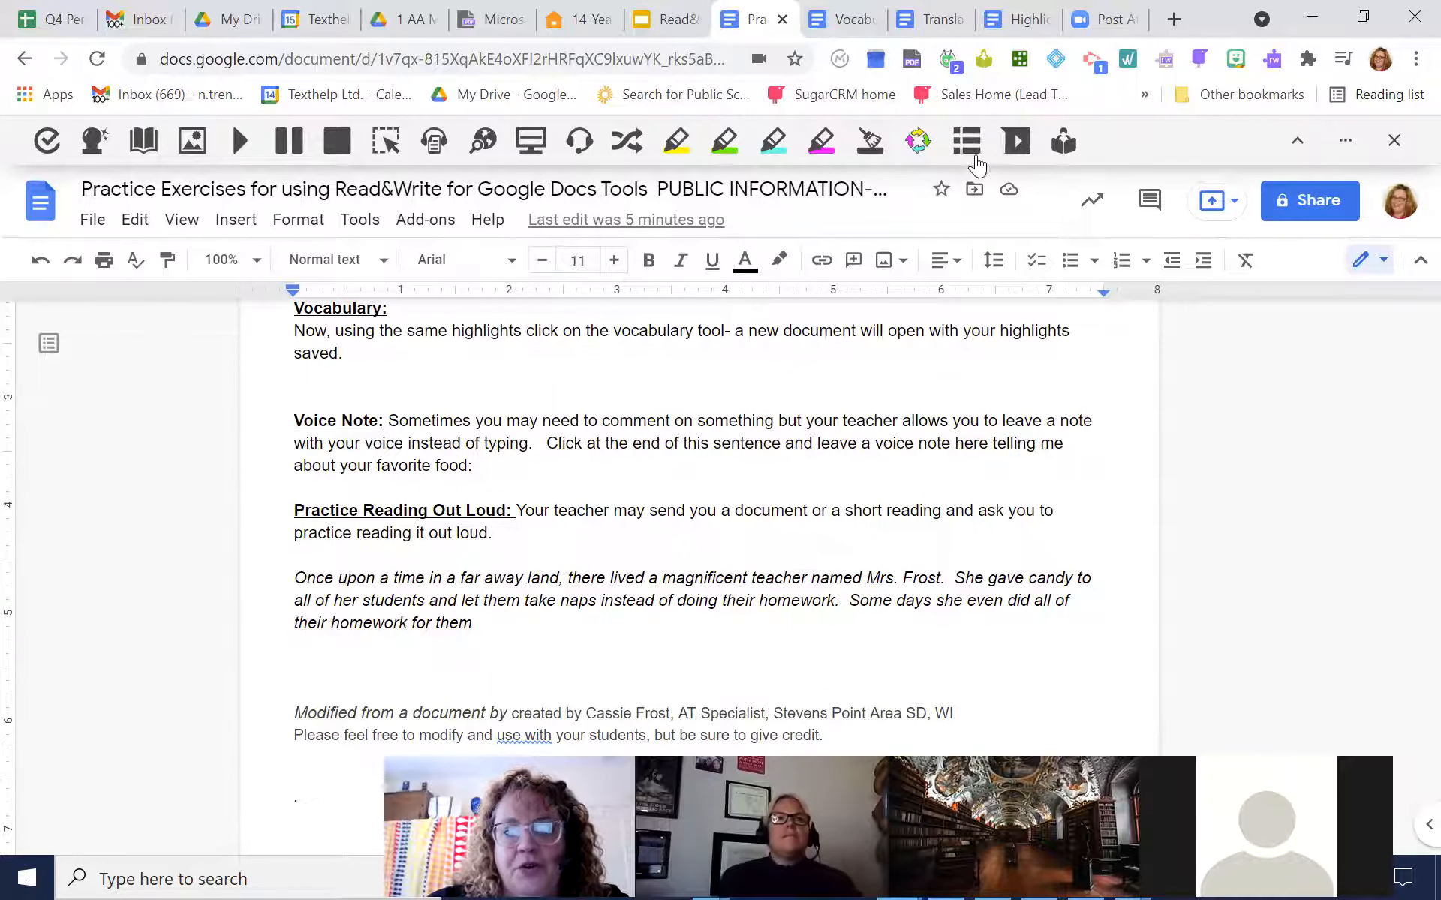
pyautogui.click(1015, 144)
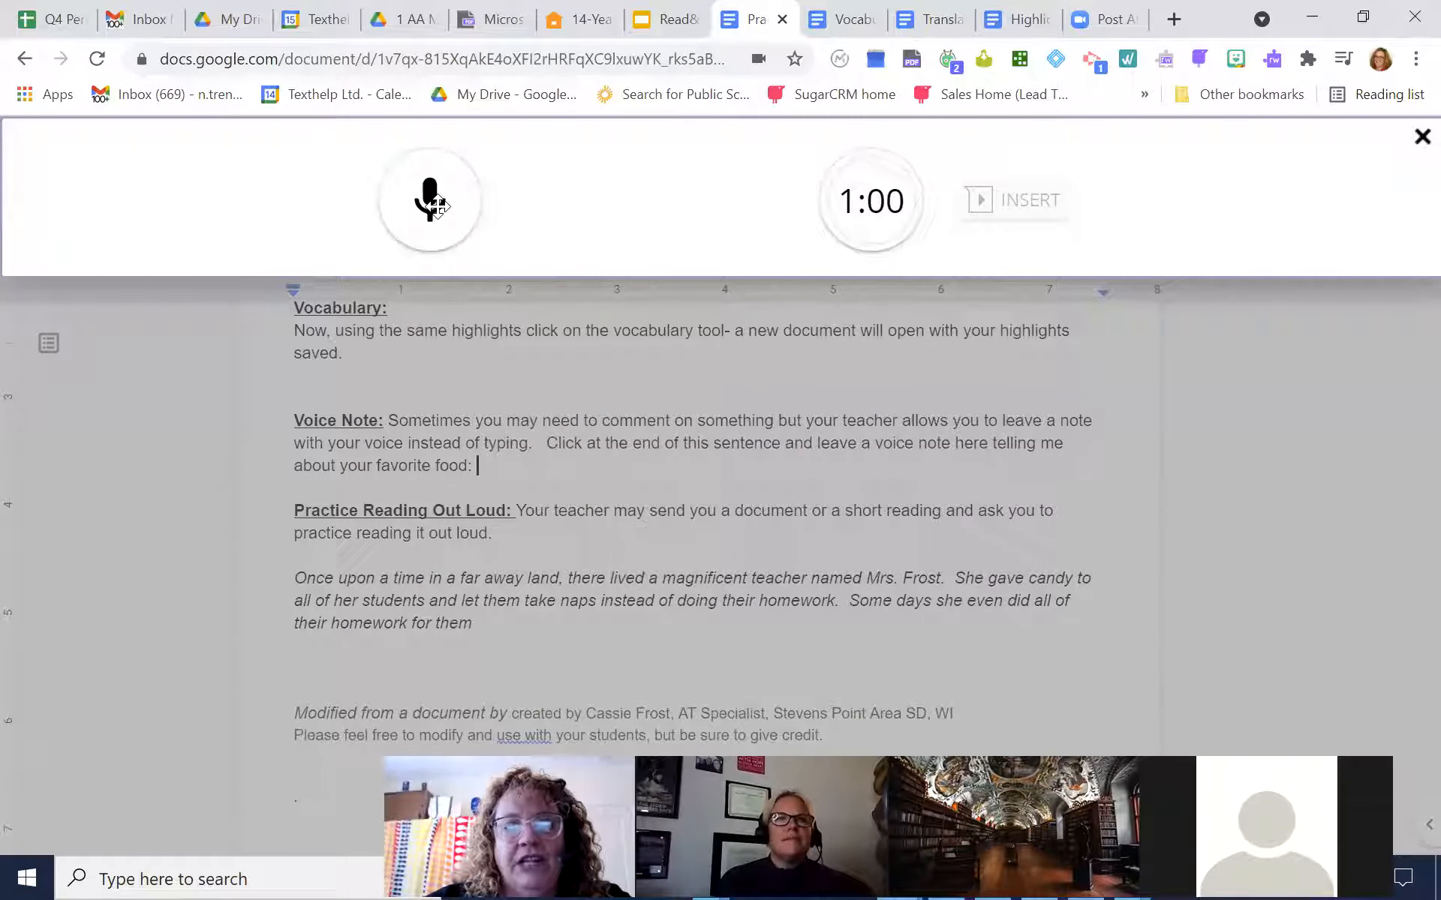
pyautogui.click(432, 201)
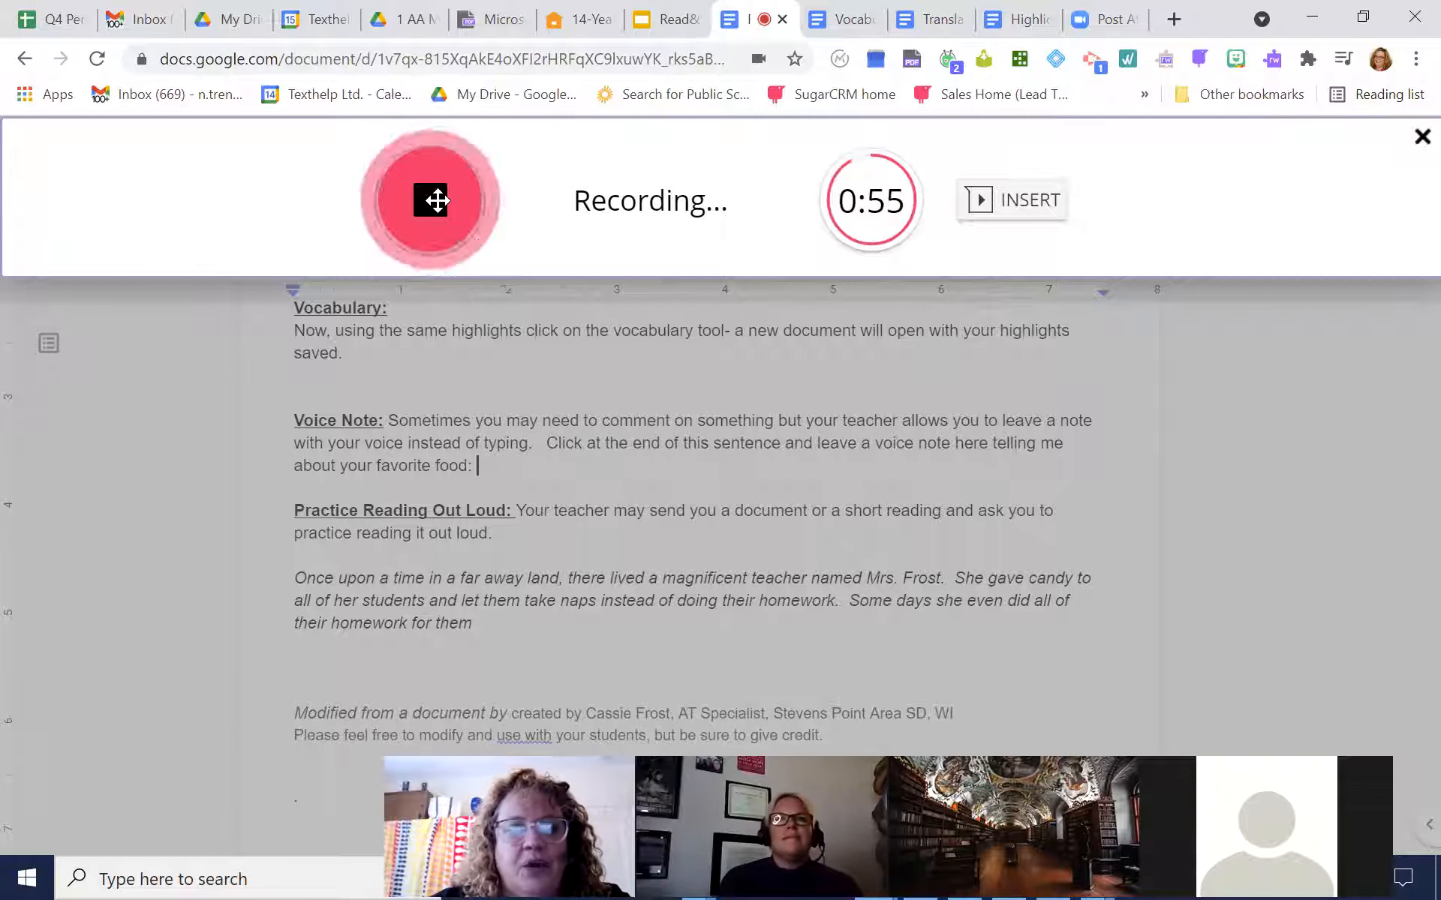
pyautogui.click(431, 199)
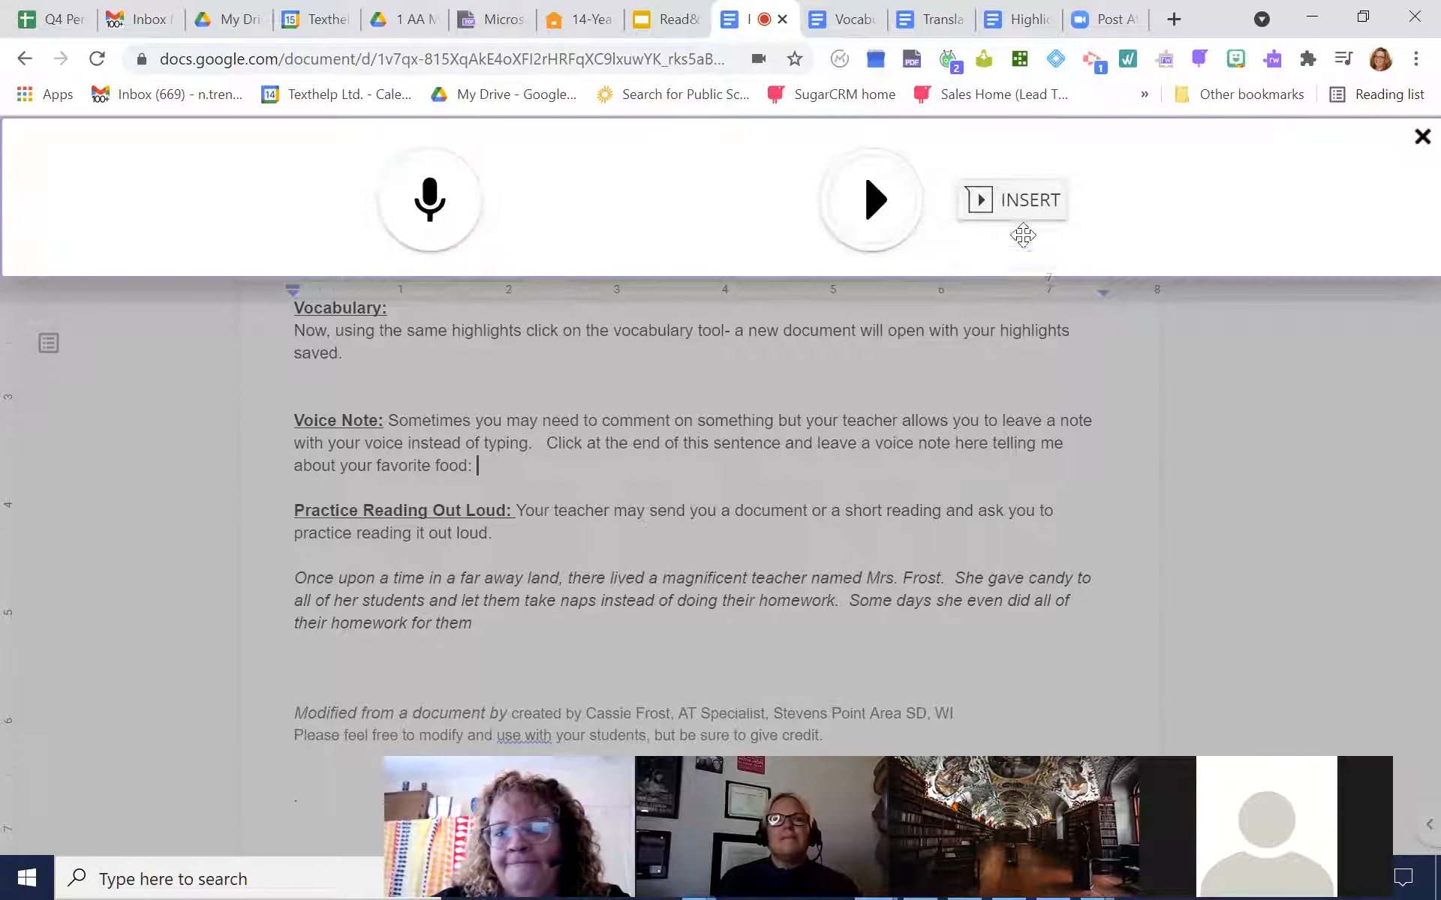
pyautogui.click(1025, 199)
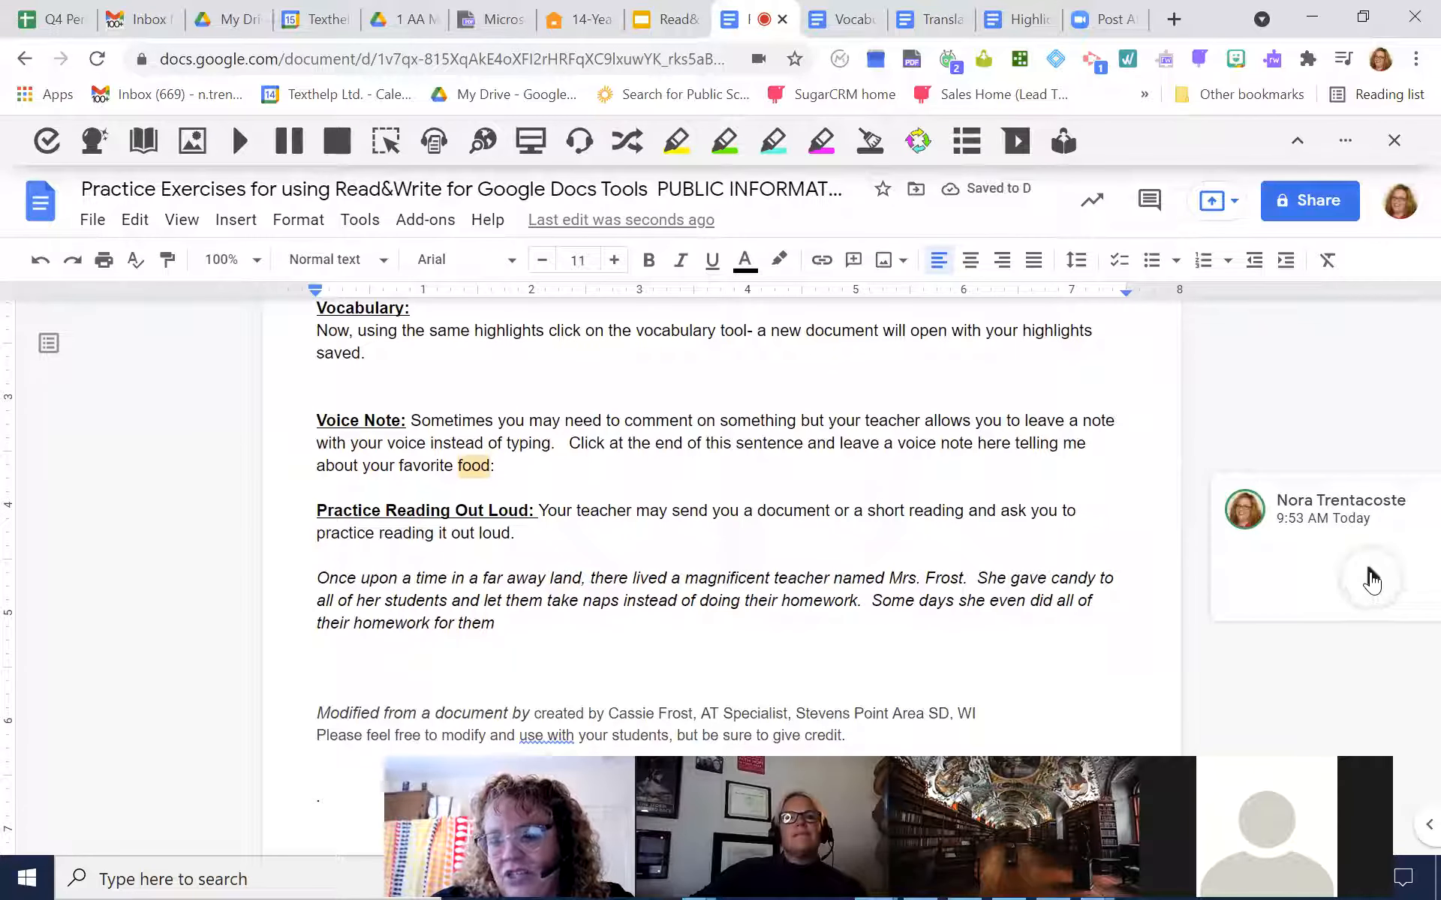
pyautogui.click(1369, 578)
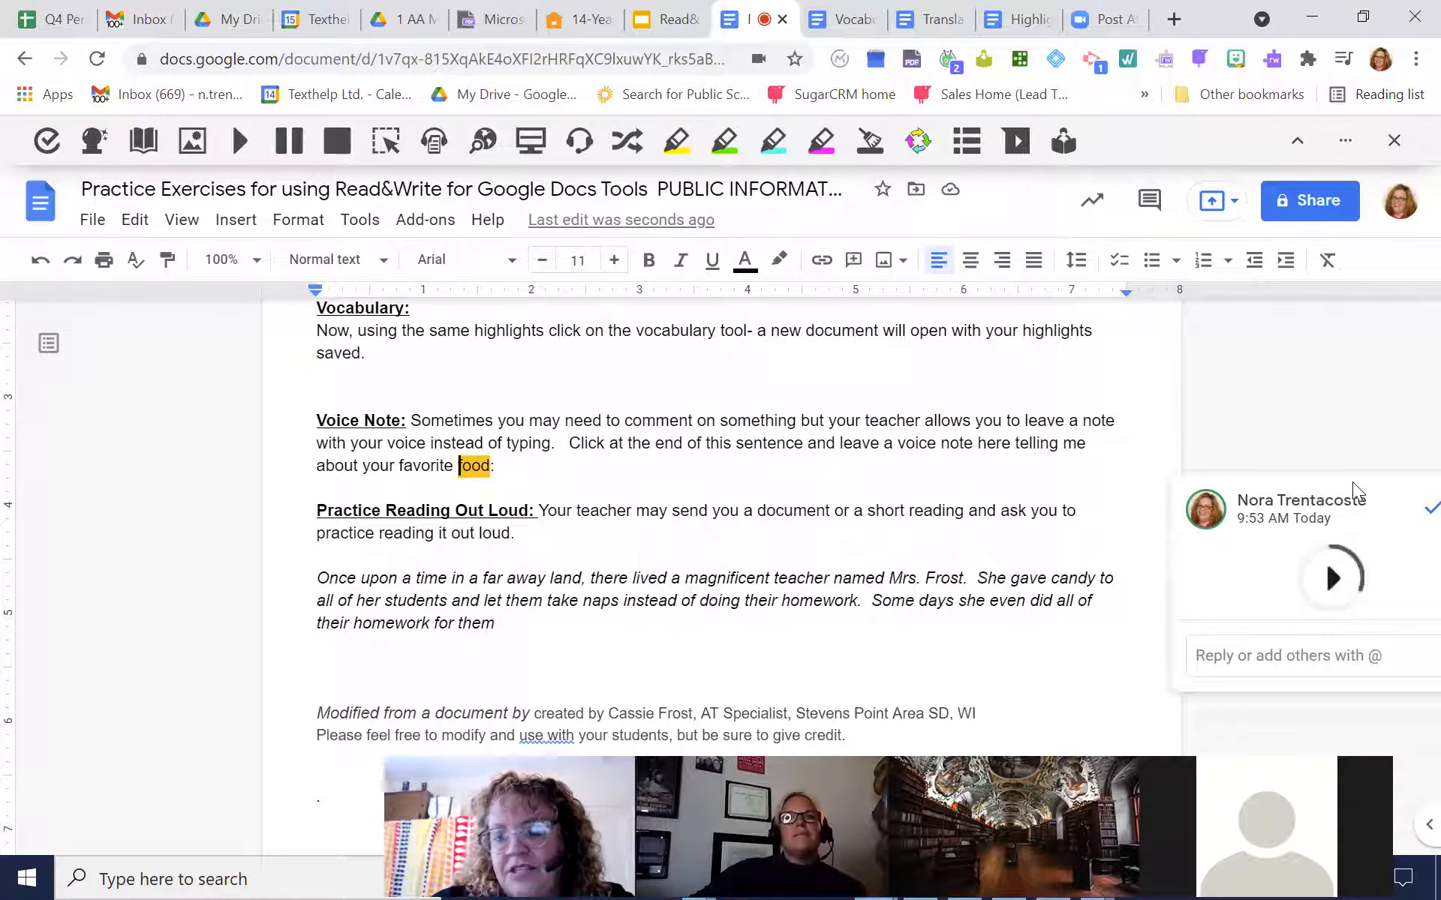
# Load the italic "Once upon a time" passage into the Practice Reading Aloud tool and record a reading of it
pyautogui.scroll(-2, 1352, 485)
pyautogui.scroll(1, 1352, 485)
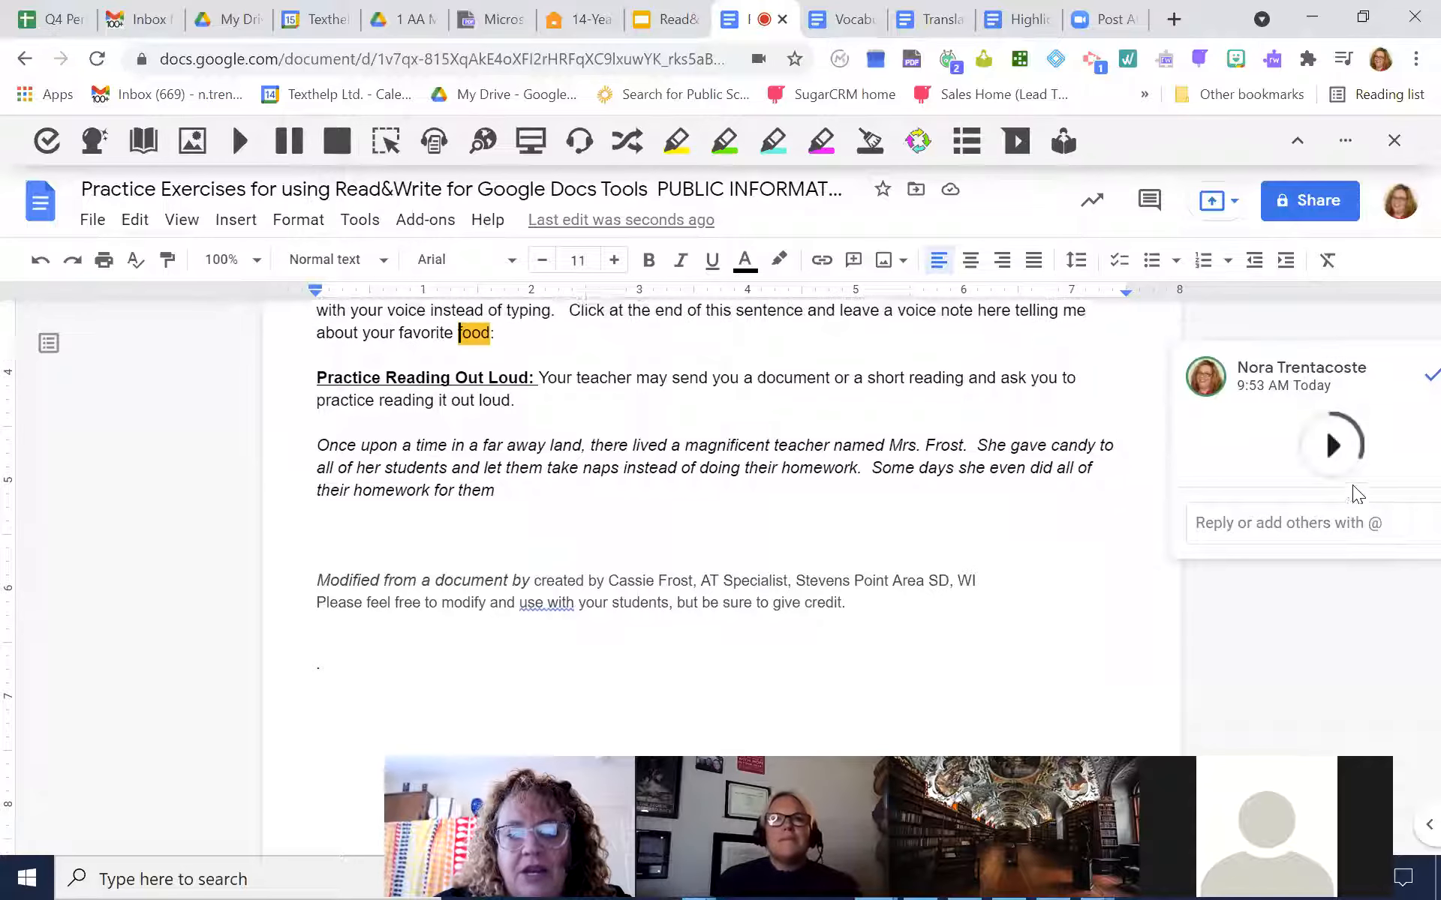
pyautogui.scroll(-1, 1353, 485)
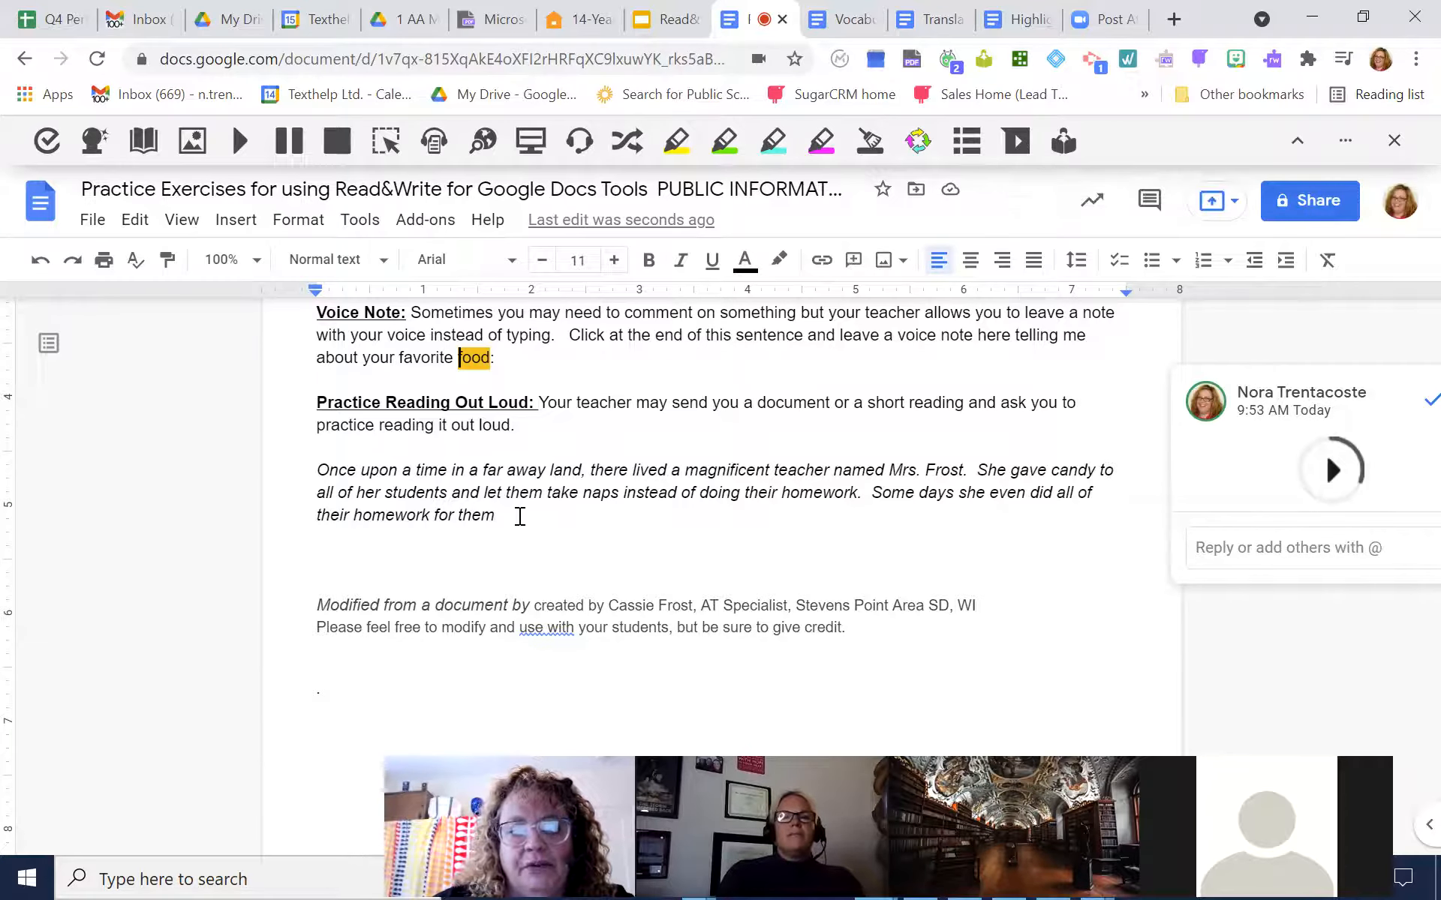
pyautogui.moveTo(497, 515); pyautogui.dragTo(318, 473)
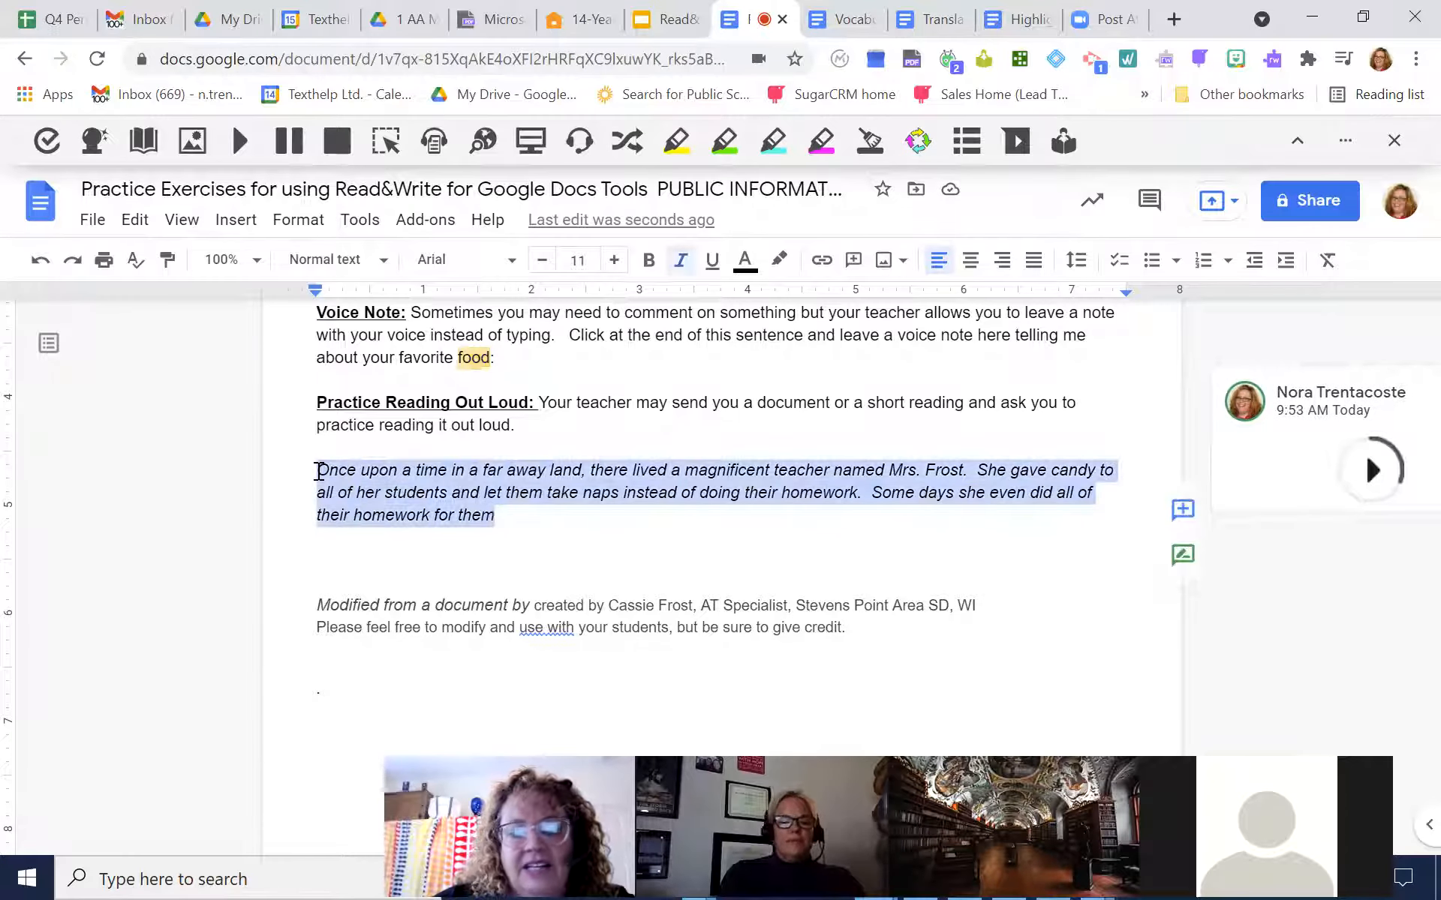
pyautogui.click(1064, 143)
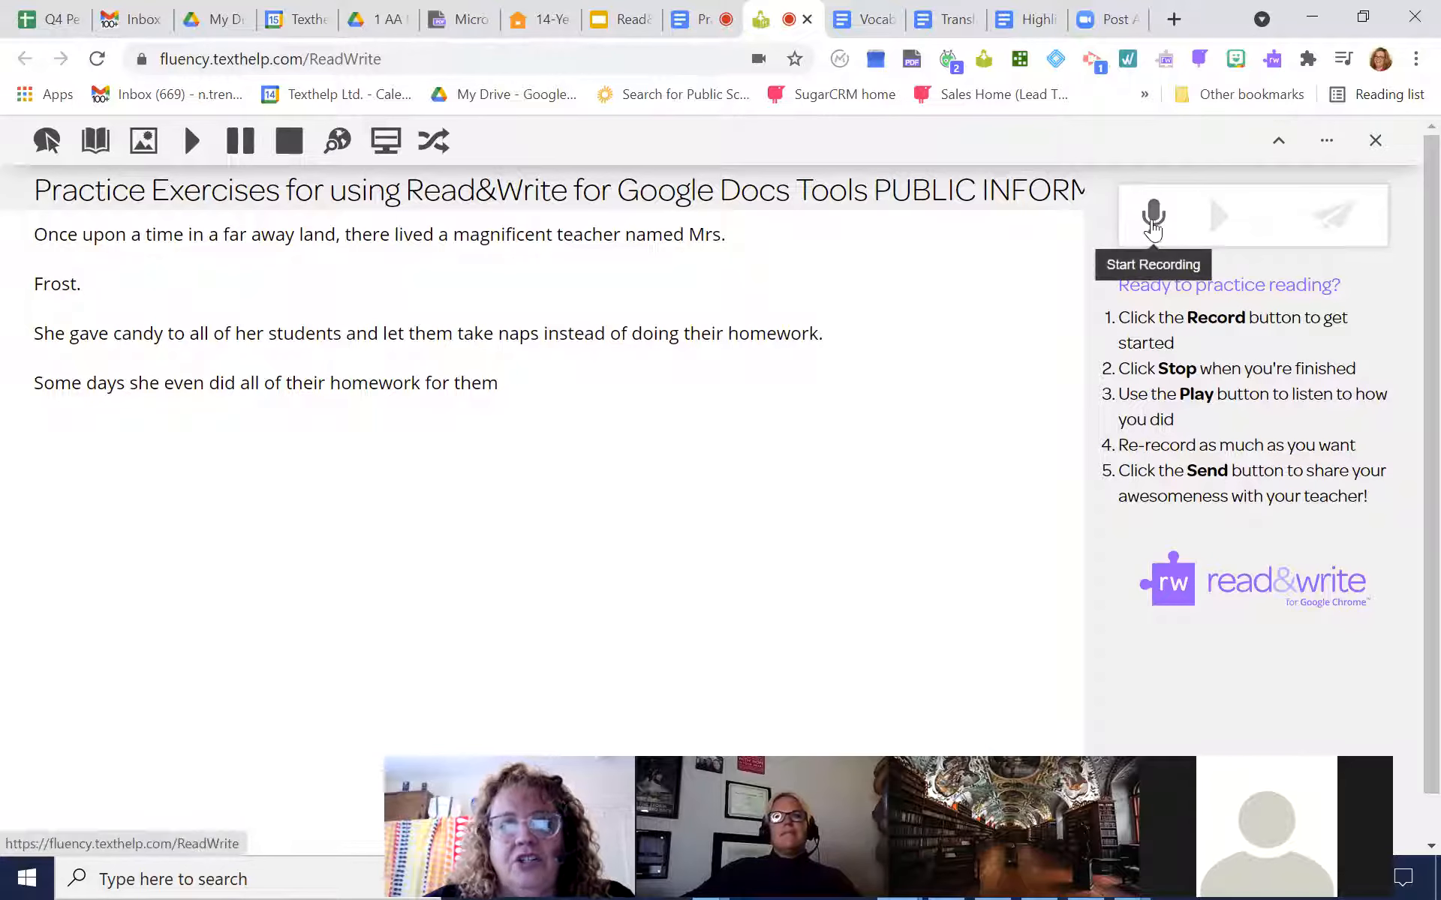
pyautogui.click(1154, 217)
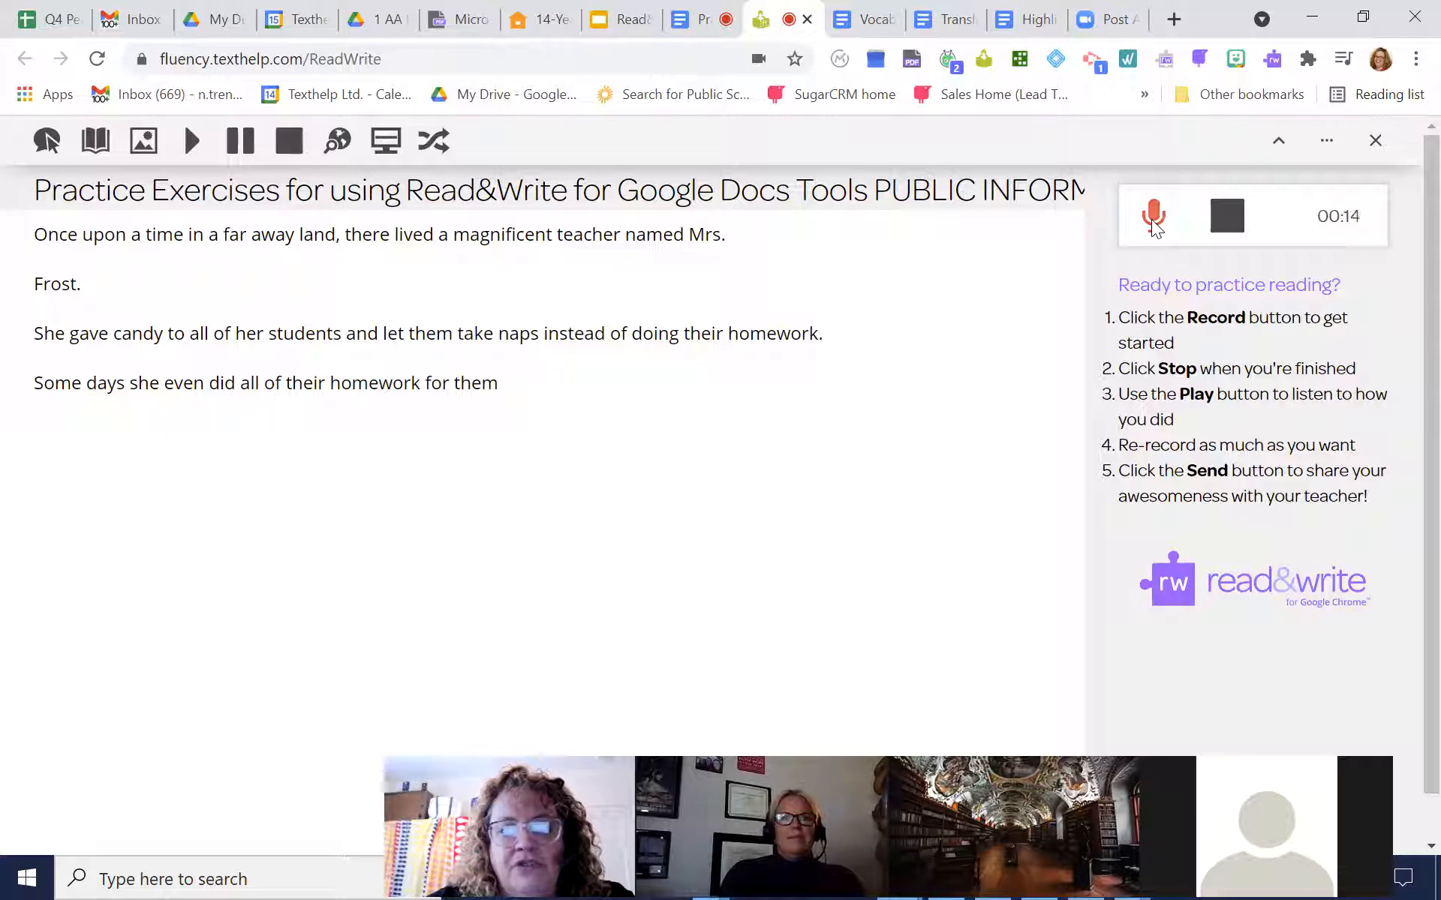
pyautogui.click(1224, 219)
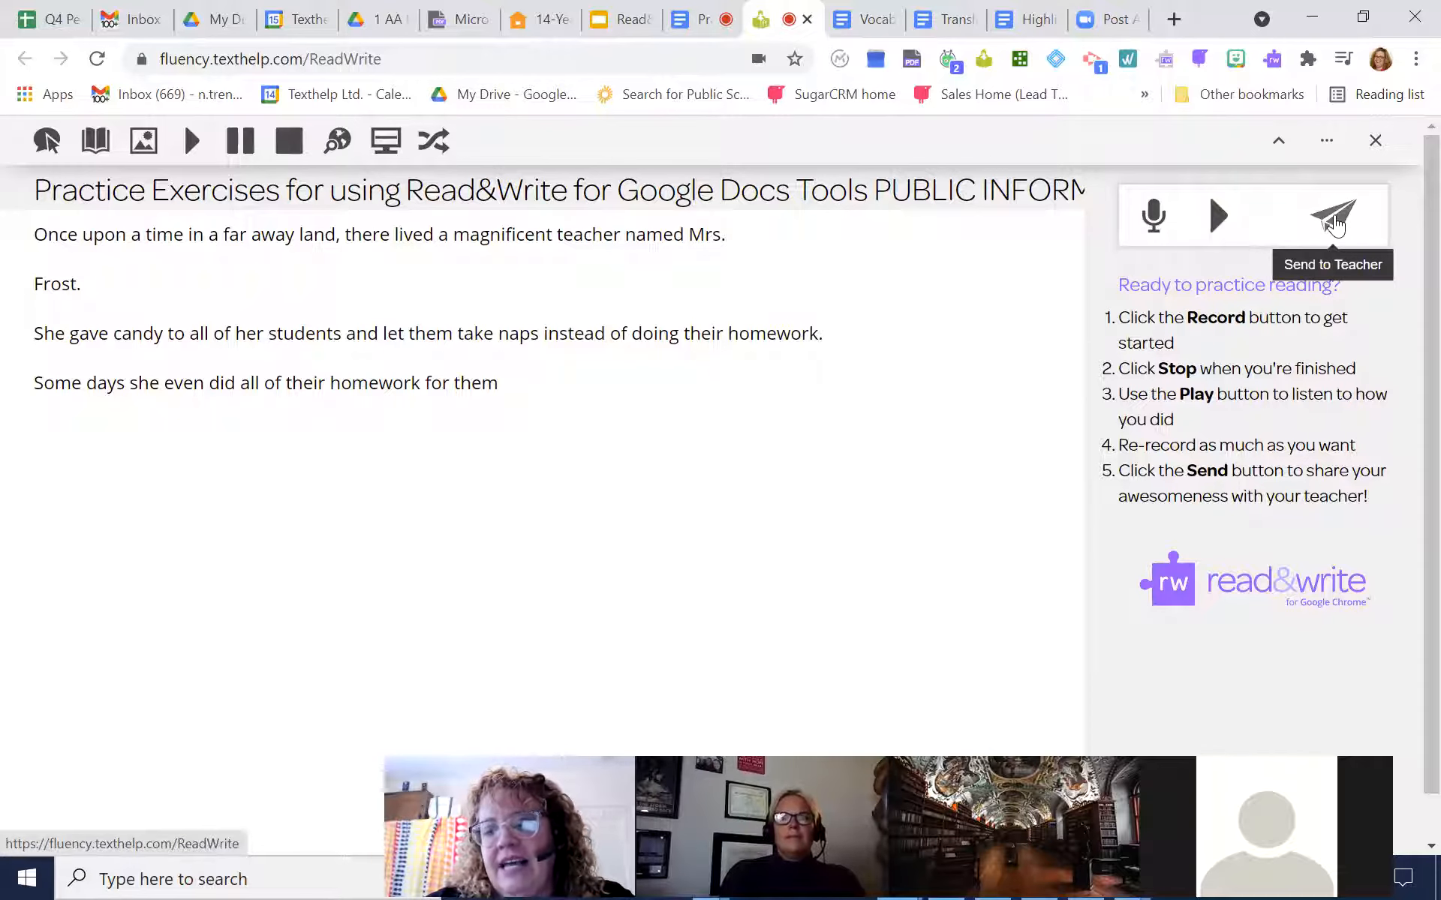
# View the options for sending the reading recording to a teacher, including entering another teacher's details, and postpone the choice
pyautogui.click(1335, 224)
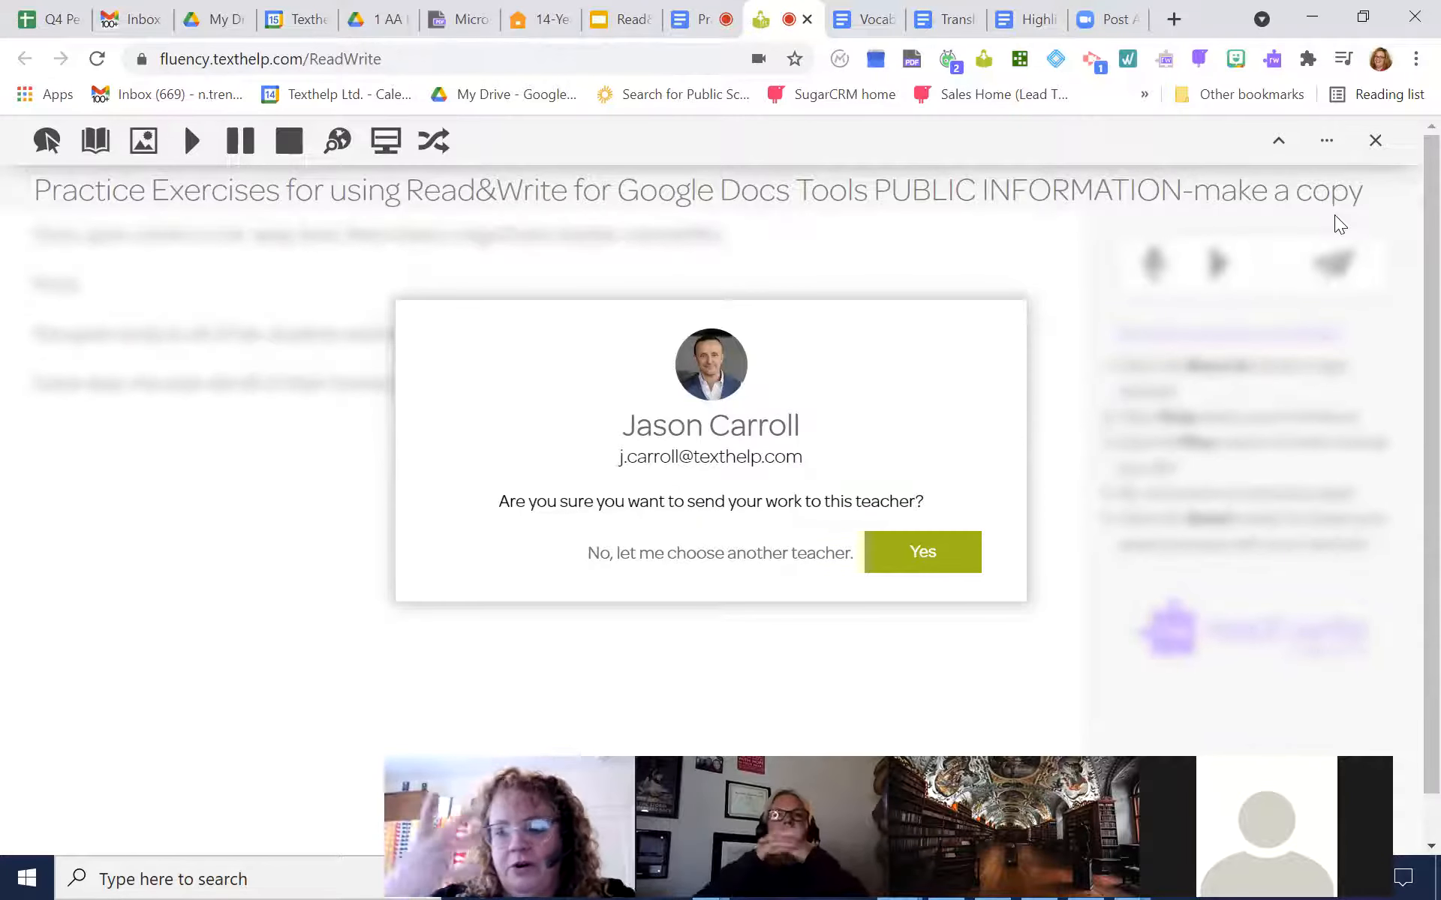
pyautogui.click(709, 555)
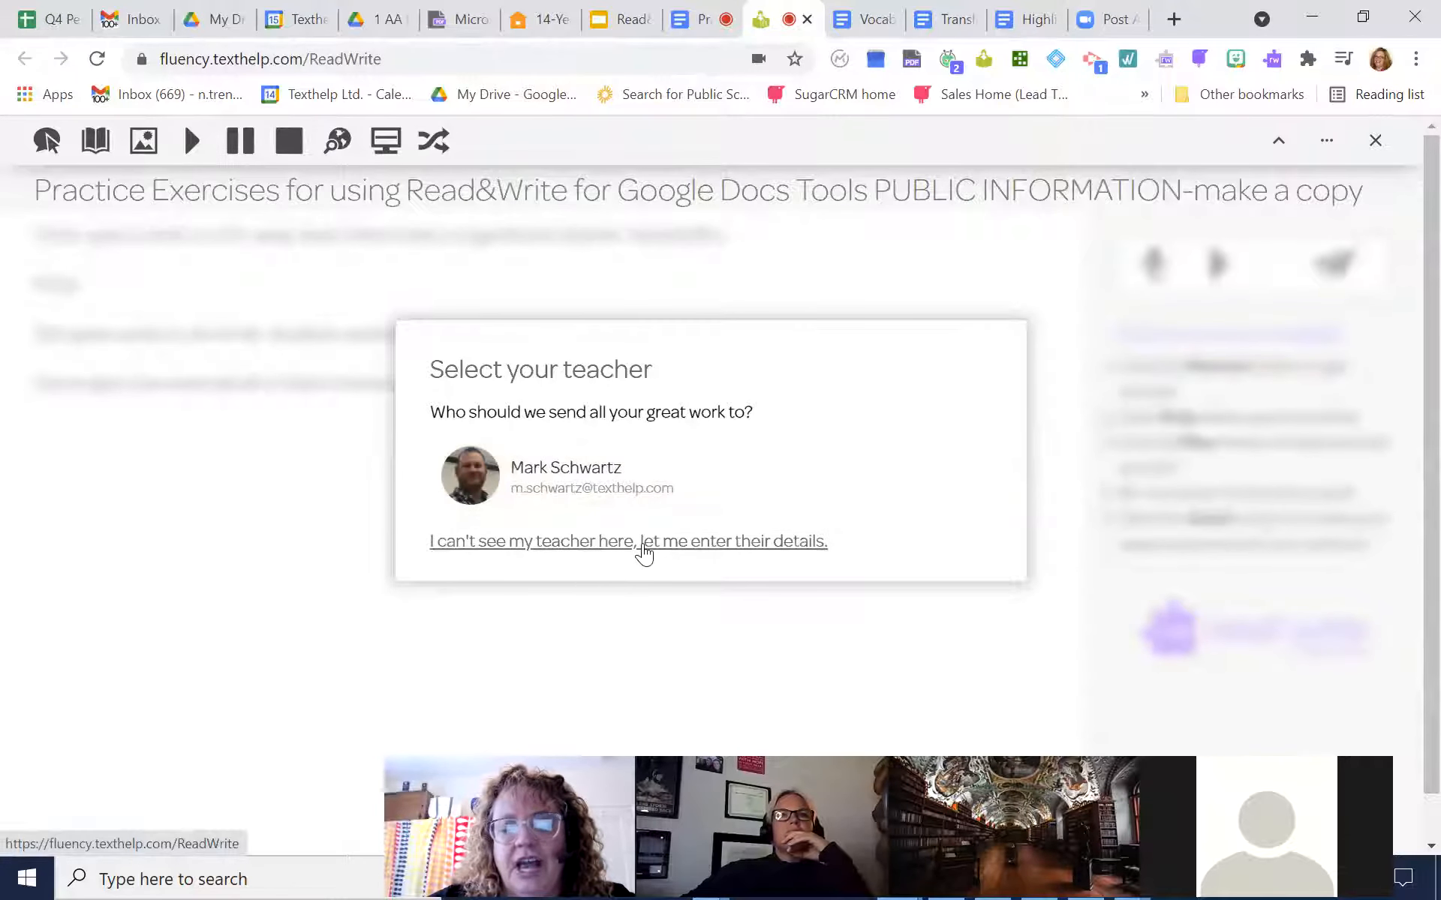
pyautogui.click(630, 542)
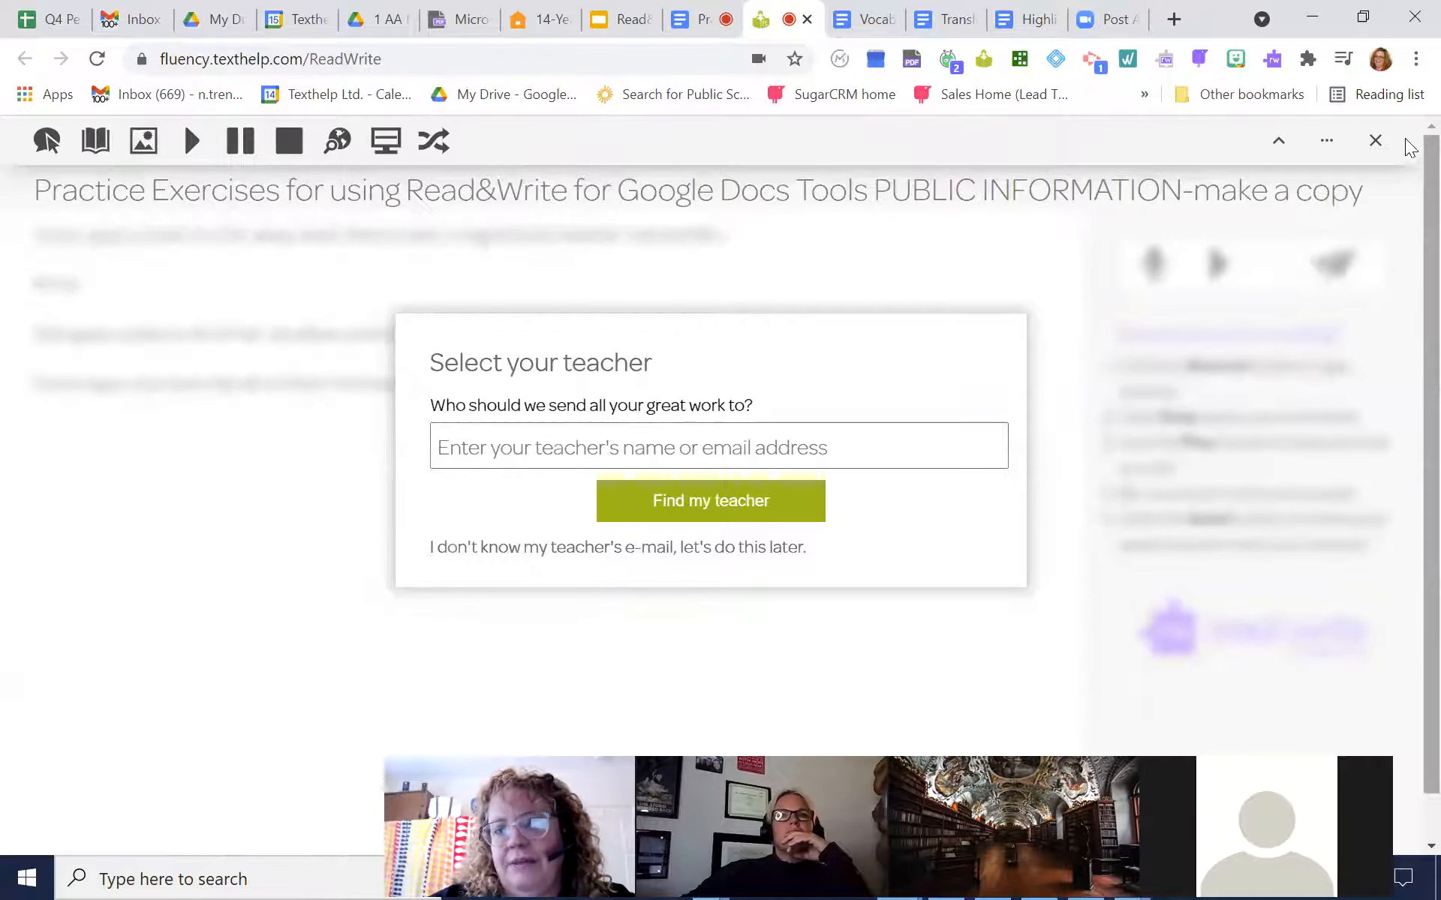
pyautogui.click(1374, 143)
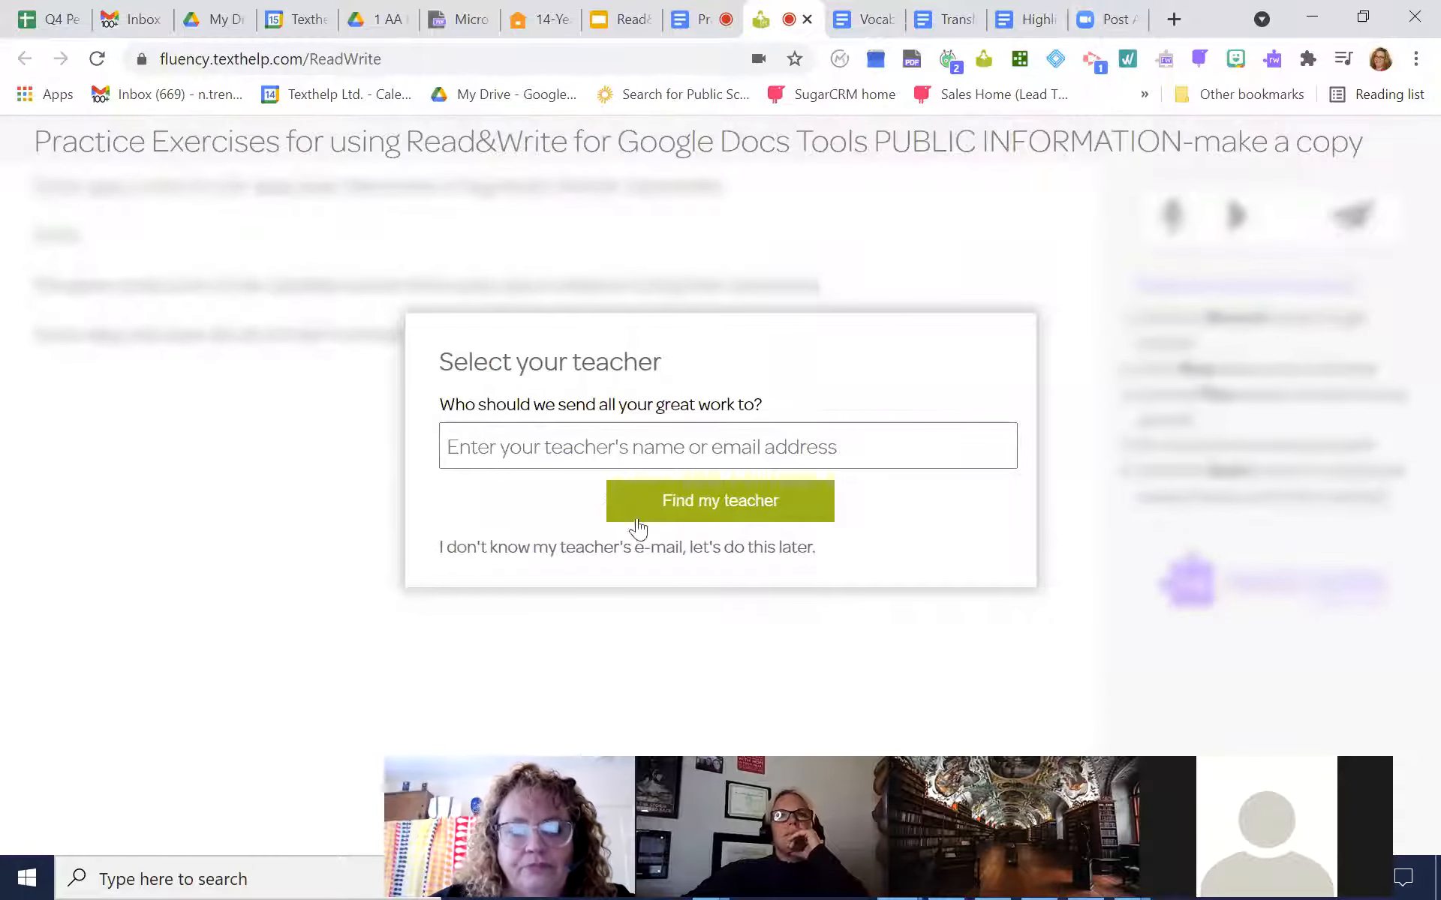
pyautogui.click(639, 552)
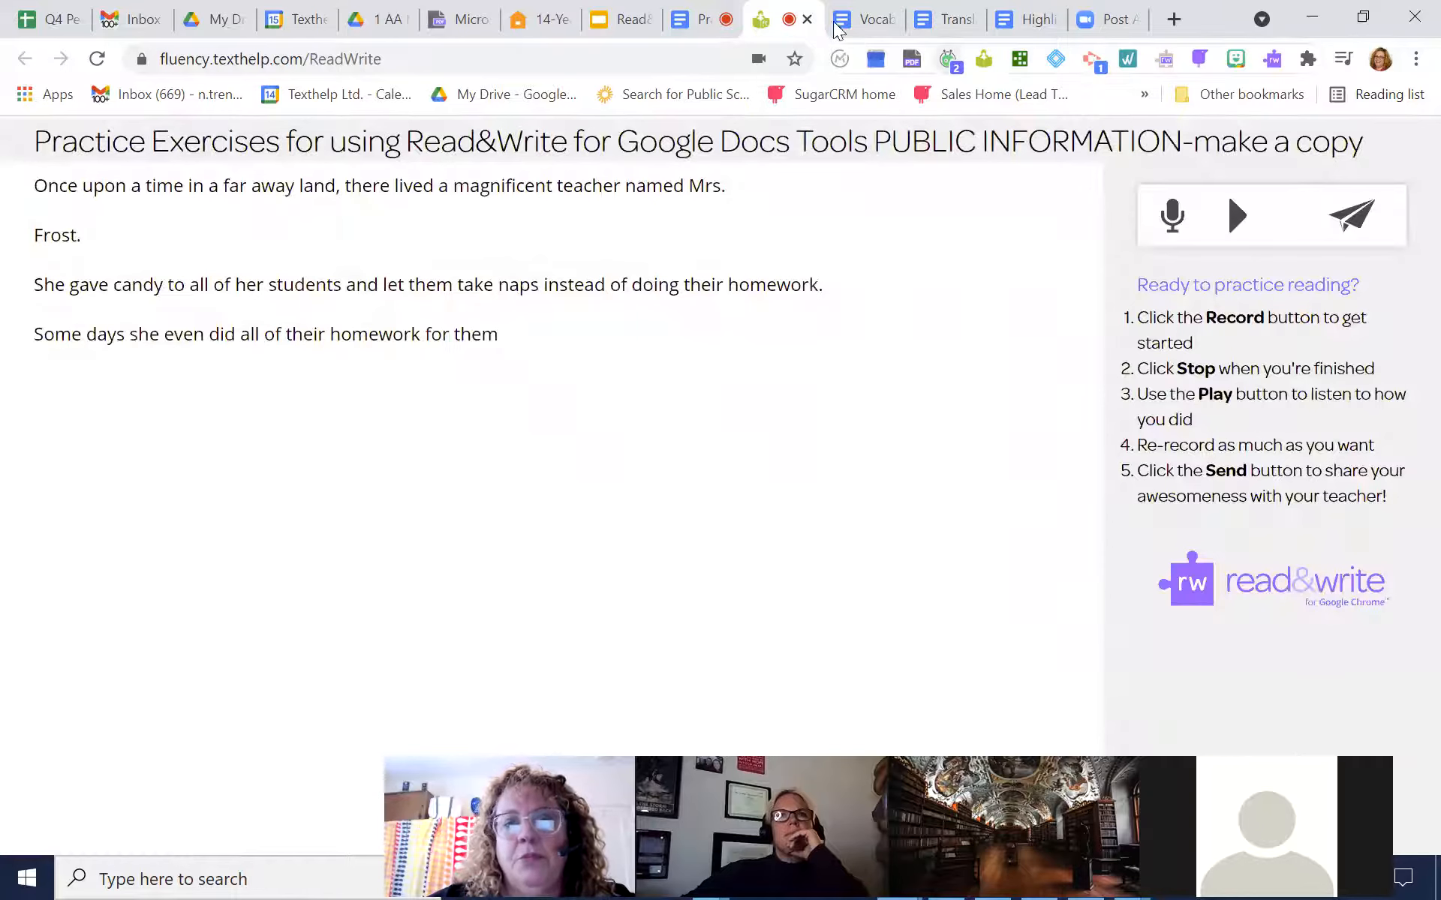
# Close the reading practice page and show the Read&Write toolbar on the DOGOnews spelling bee article
pyautogui.click(807, 19)
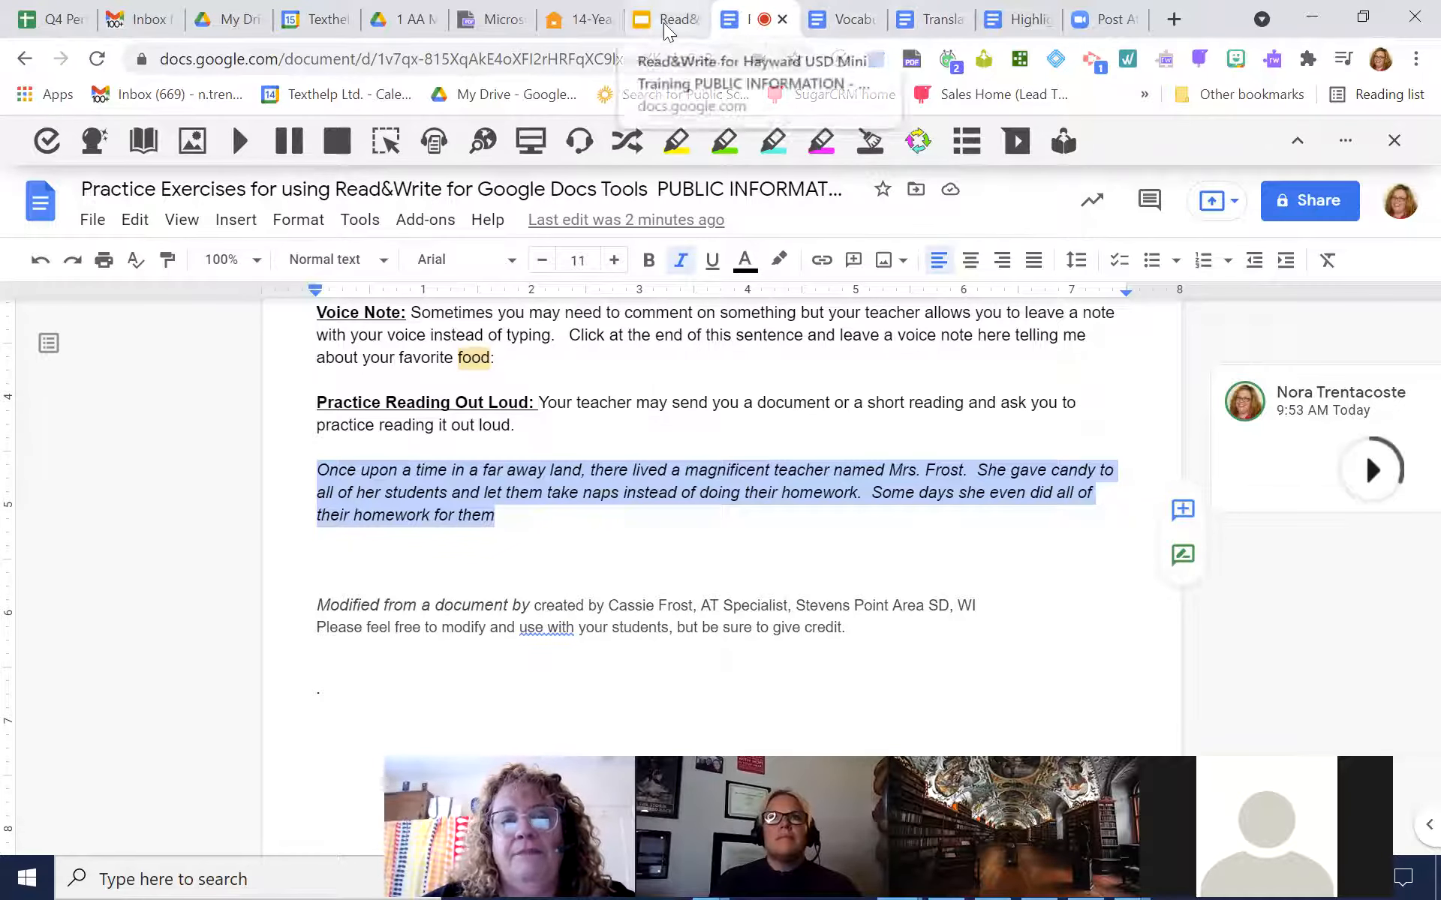
pyautogui.click(586, 33)
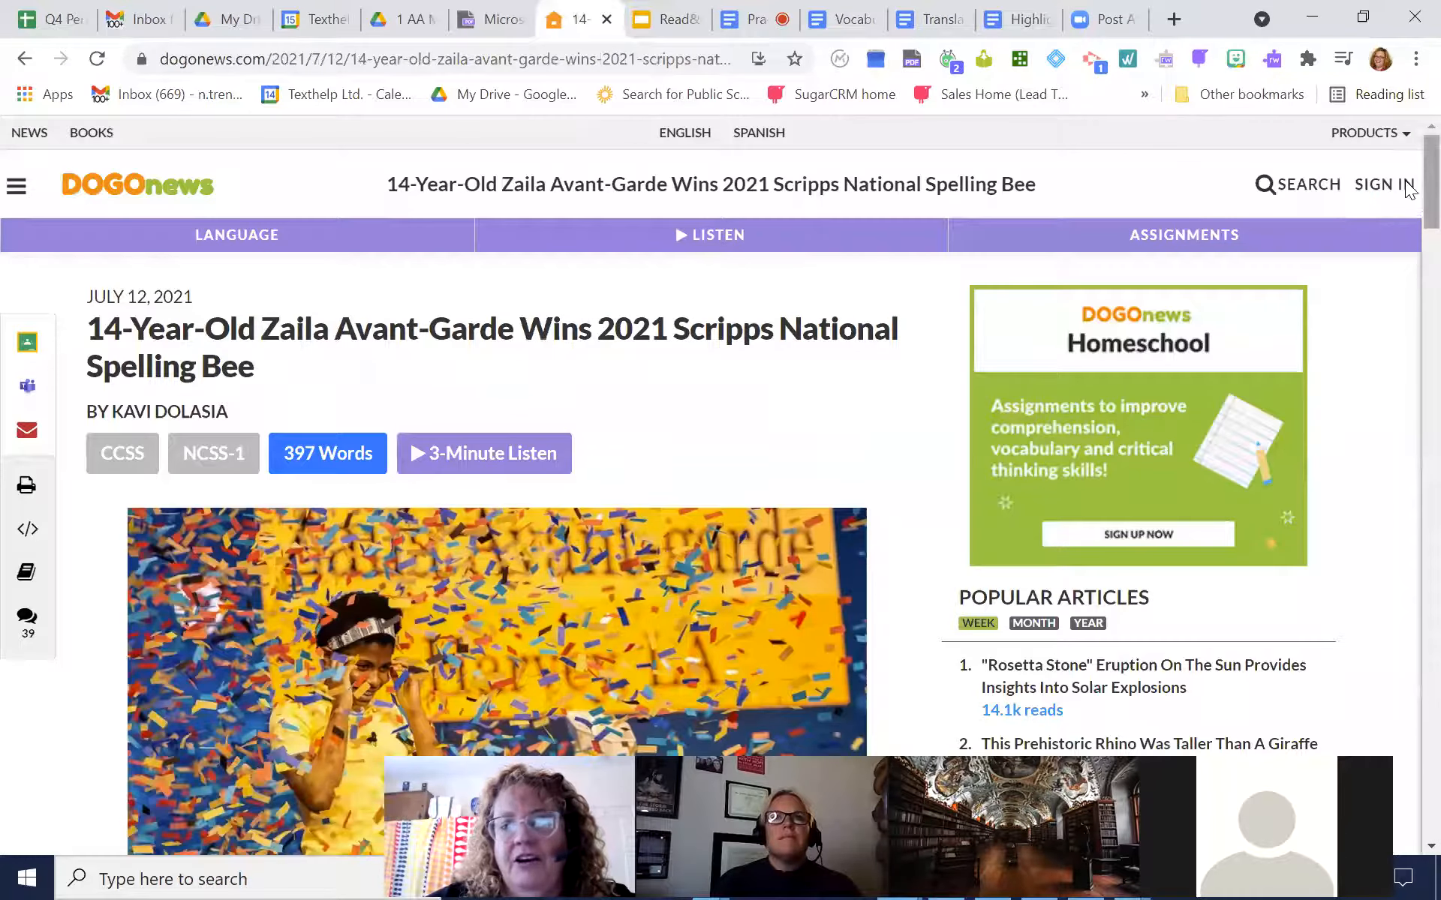
pyautogui.scroll(-6, 1409, 273)
pyautogui.scroll(-8, 1409, 322)
pyautogui.scroll(15, 1409, 300)
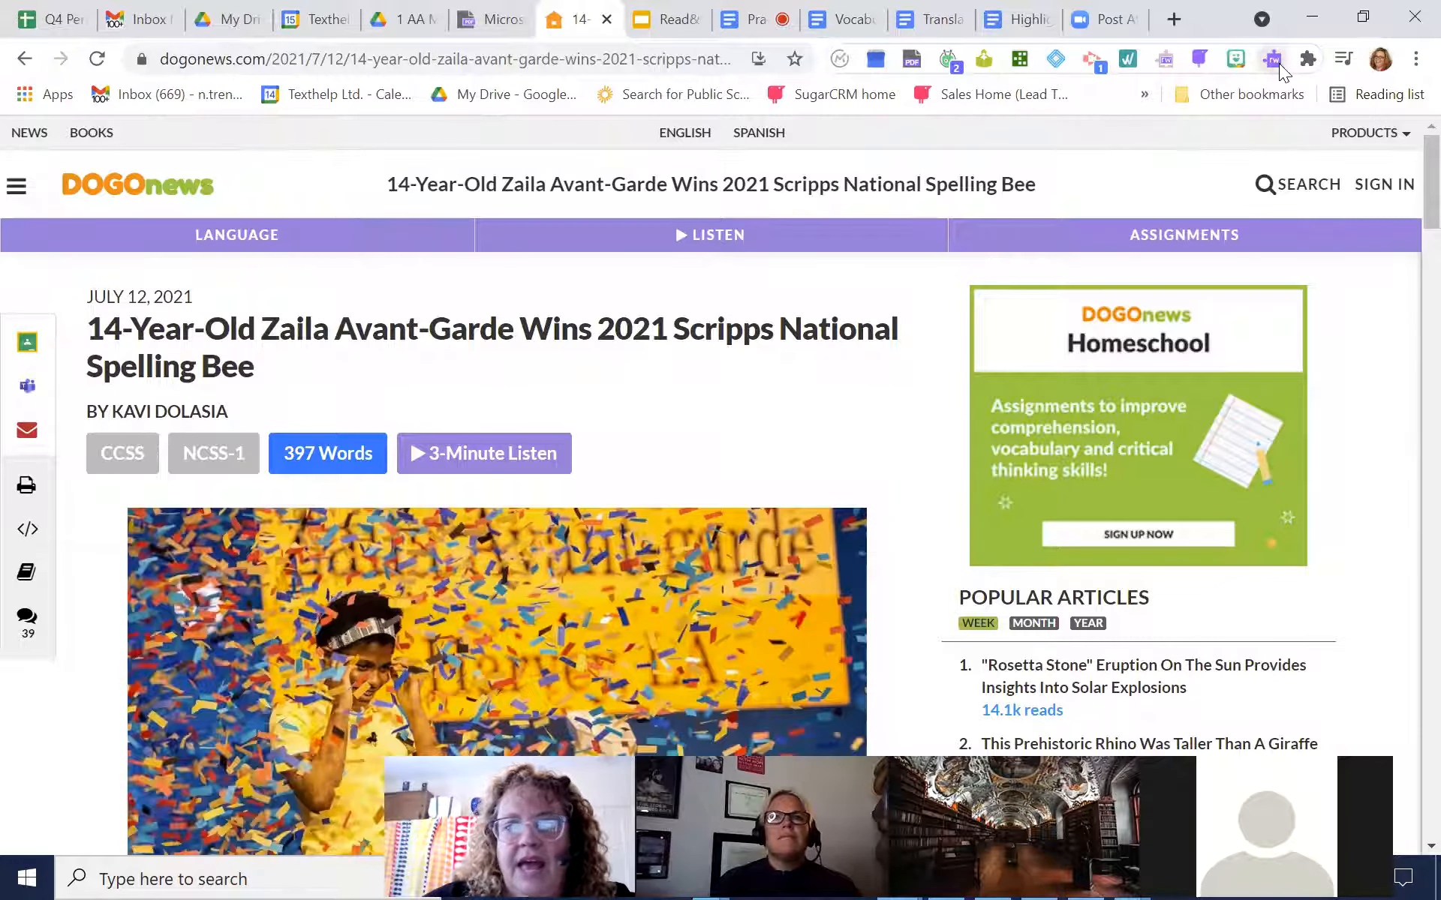
pyautogui.click(1272, 60)
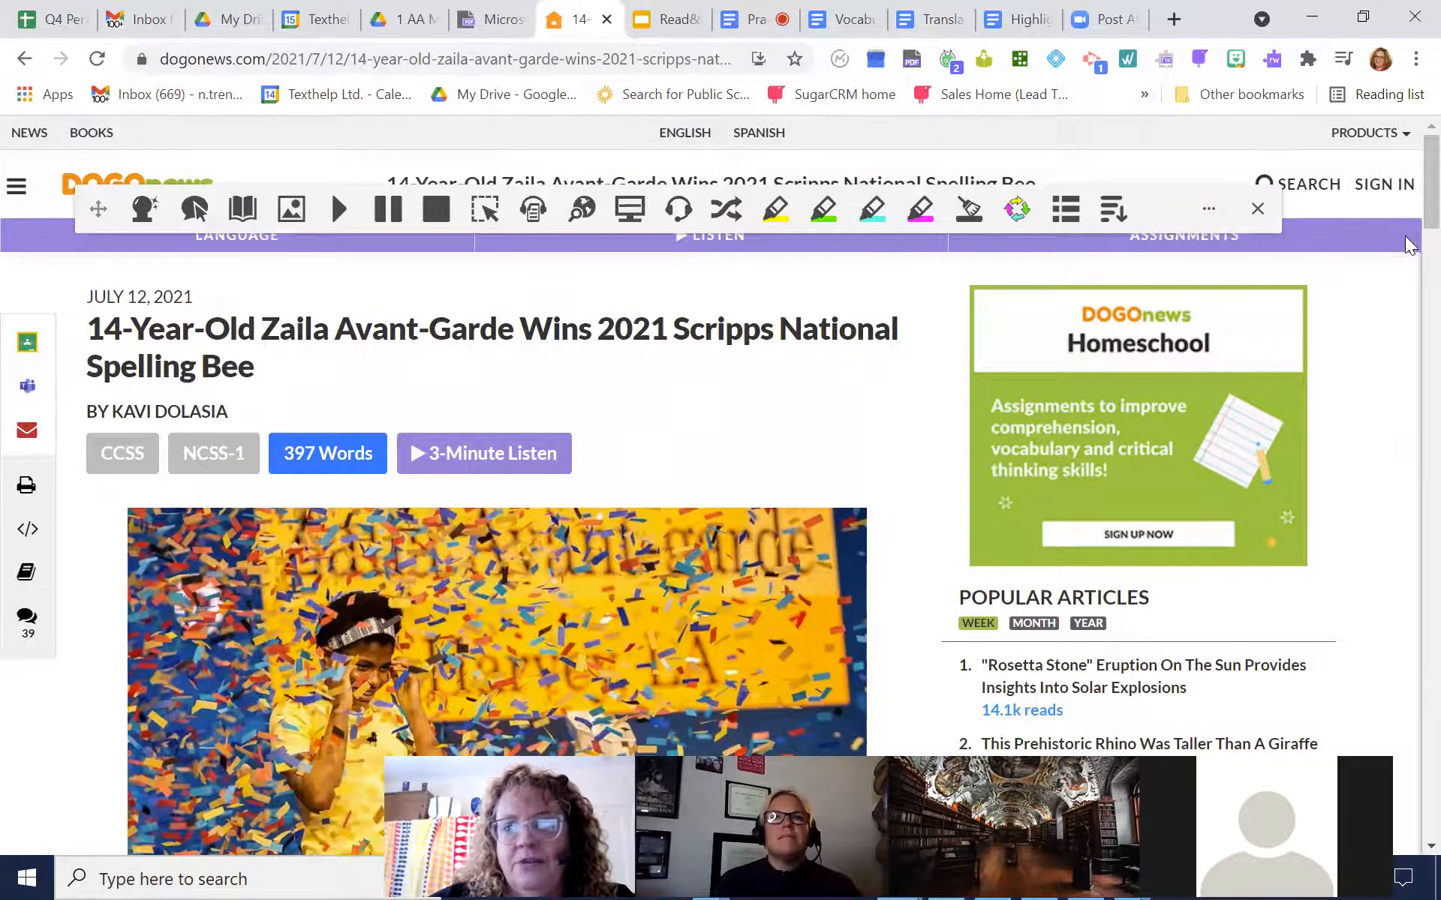
# Apply the screen mask to the spelling bee article and turn it off again
pyautogui.scroll(-5, 1409, 203)
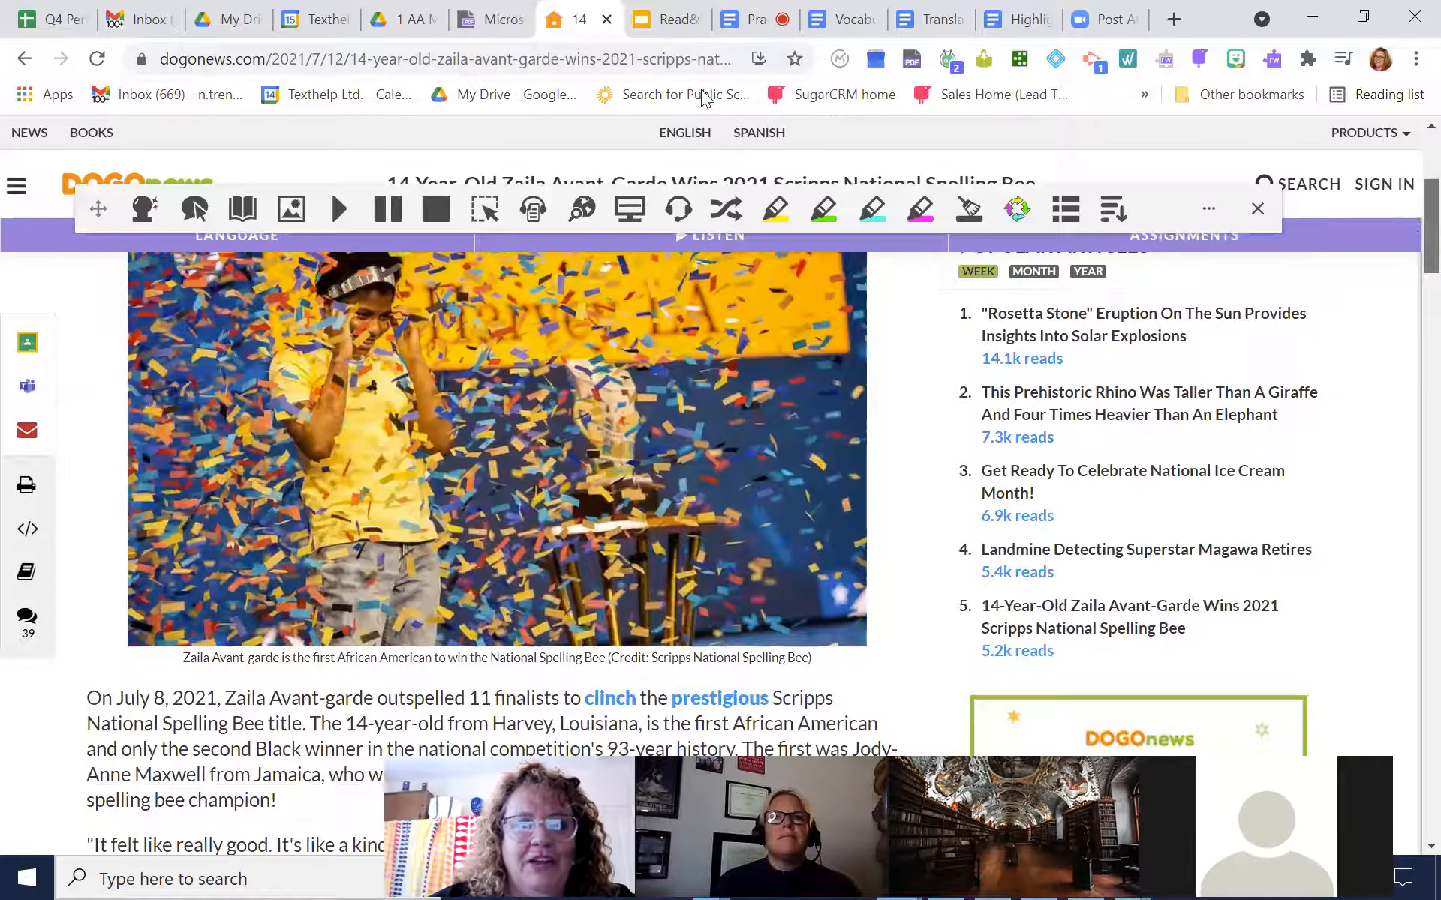
pyautogui.click(630, 213)
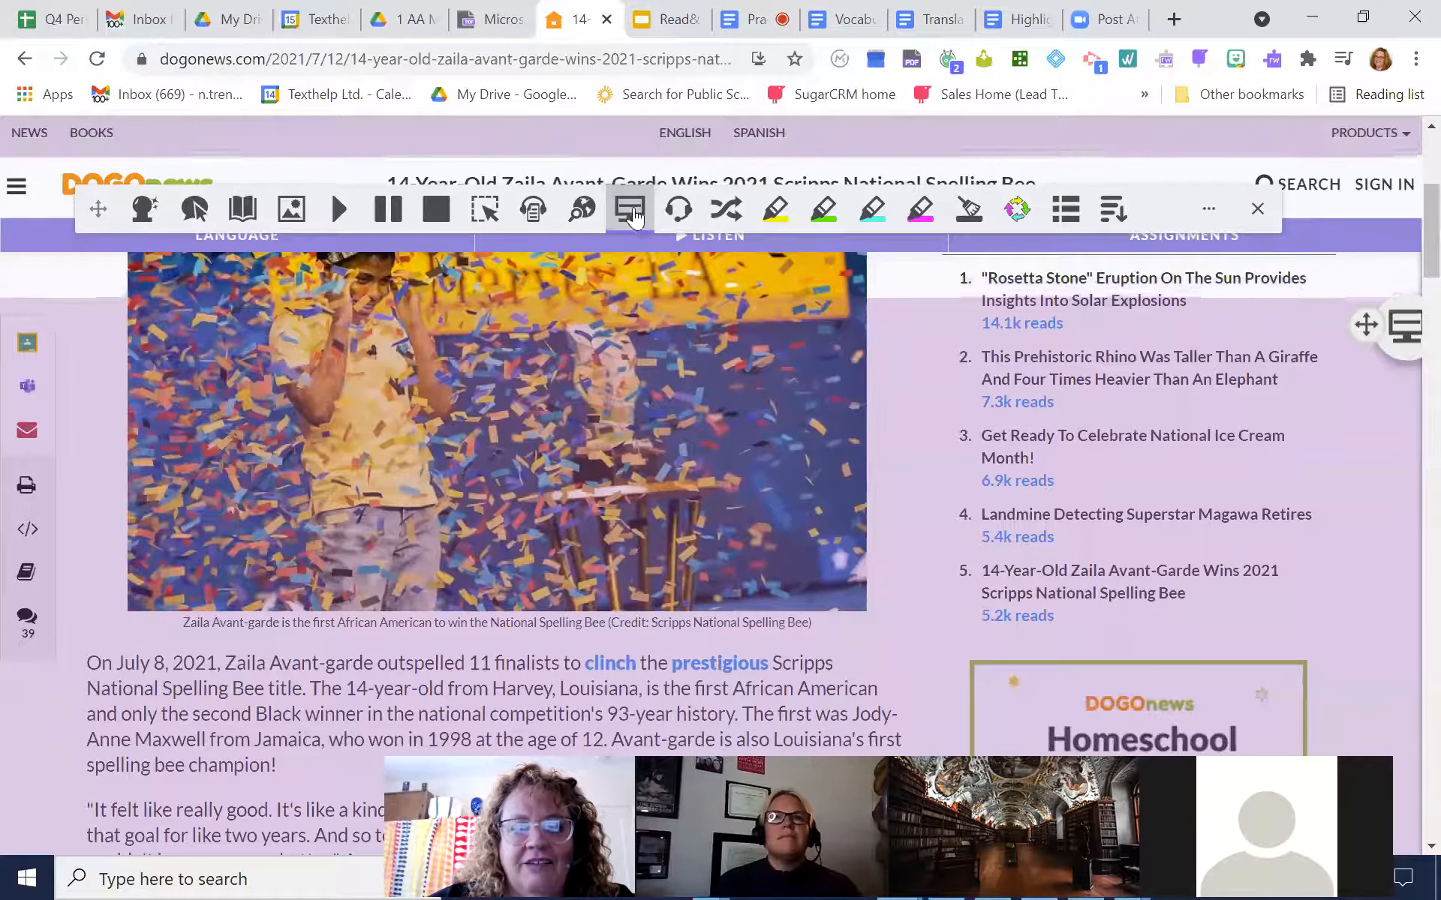
pyautogui.click(630, 210)
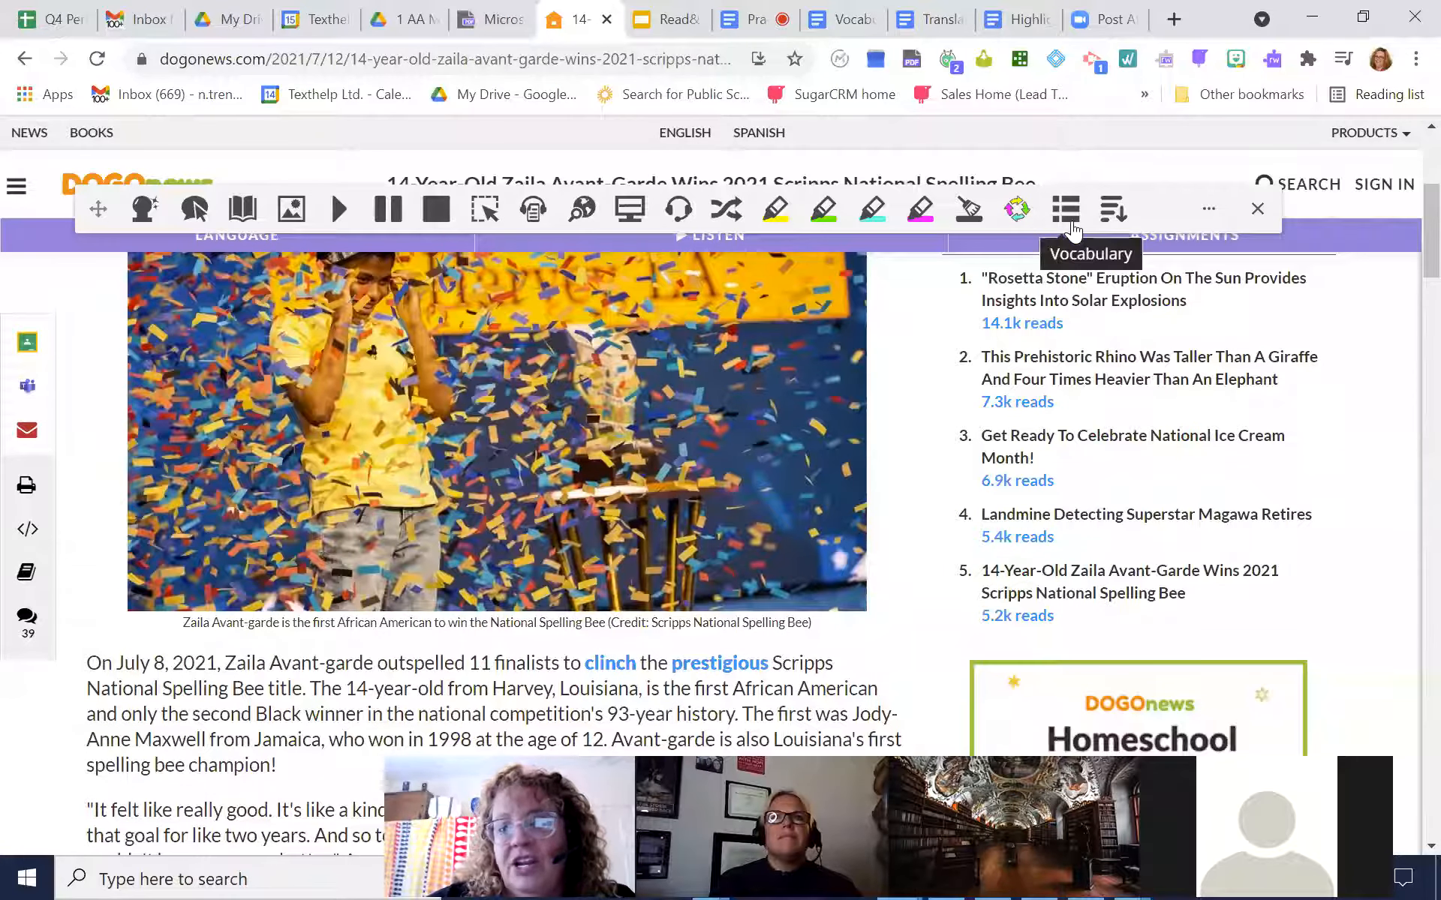
# Have Hover Speech read sentences from the article's first two paragraphs aloud, and turn it off
pyautogui.scroll(-1, 1411, 217)
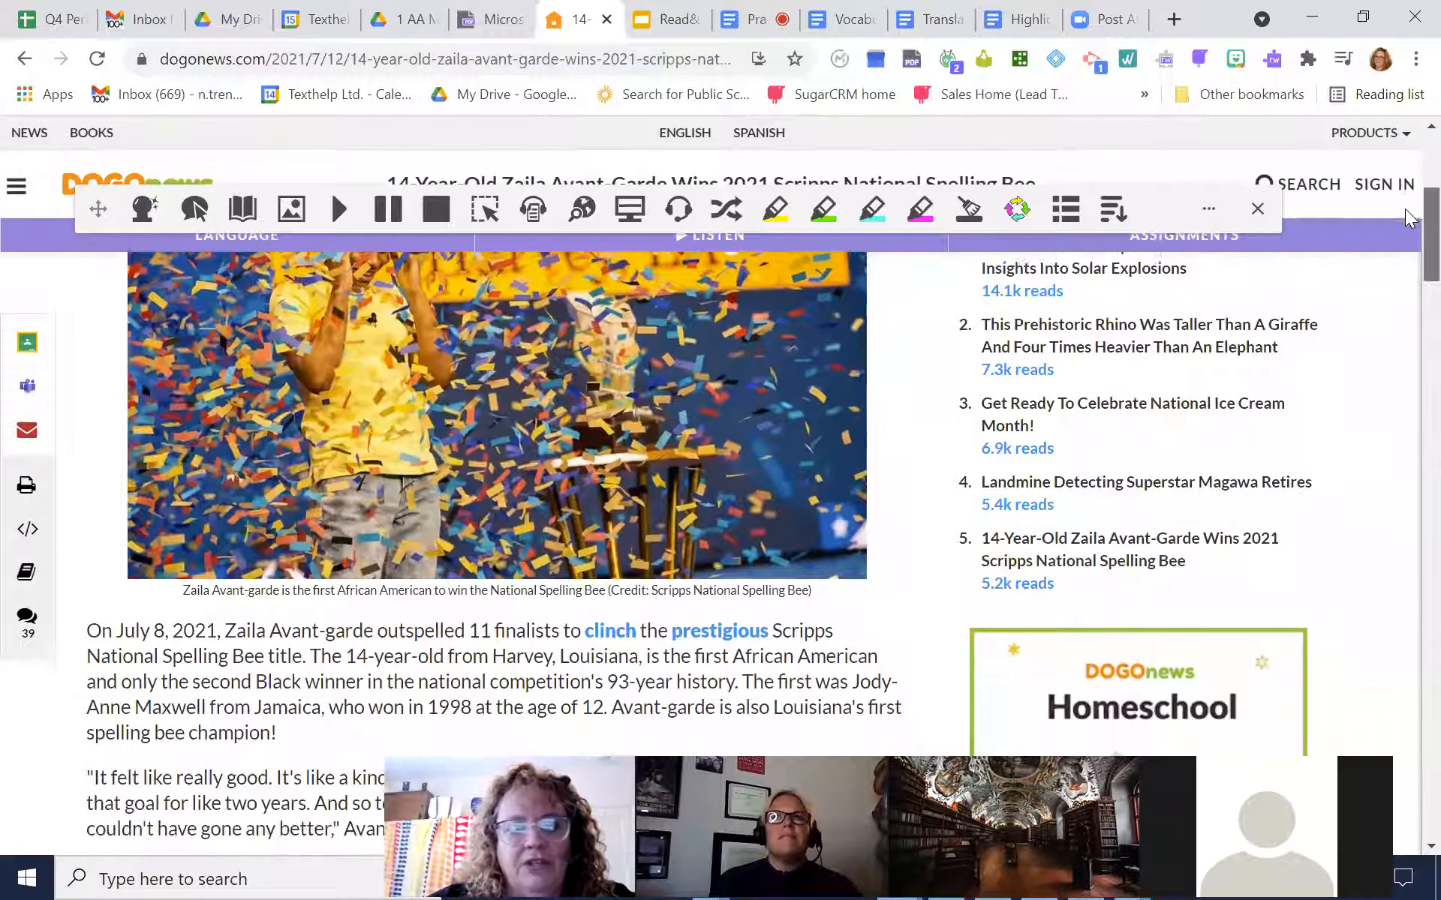
pyautogui.scroll(-3, 1410, 217)
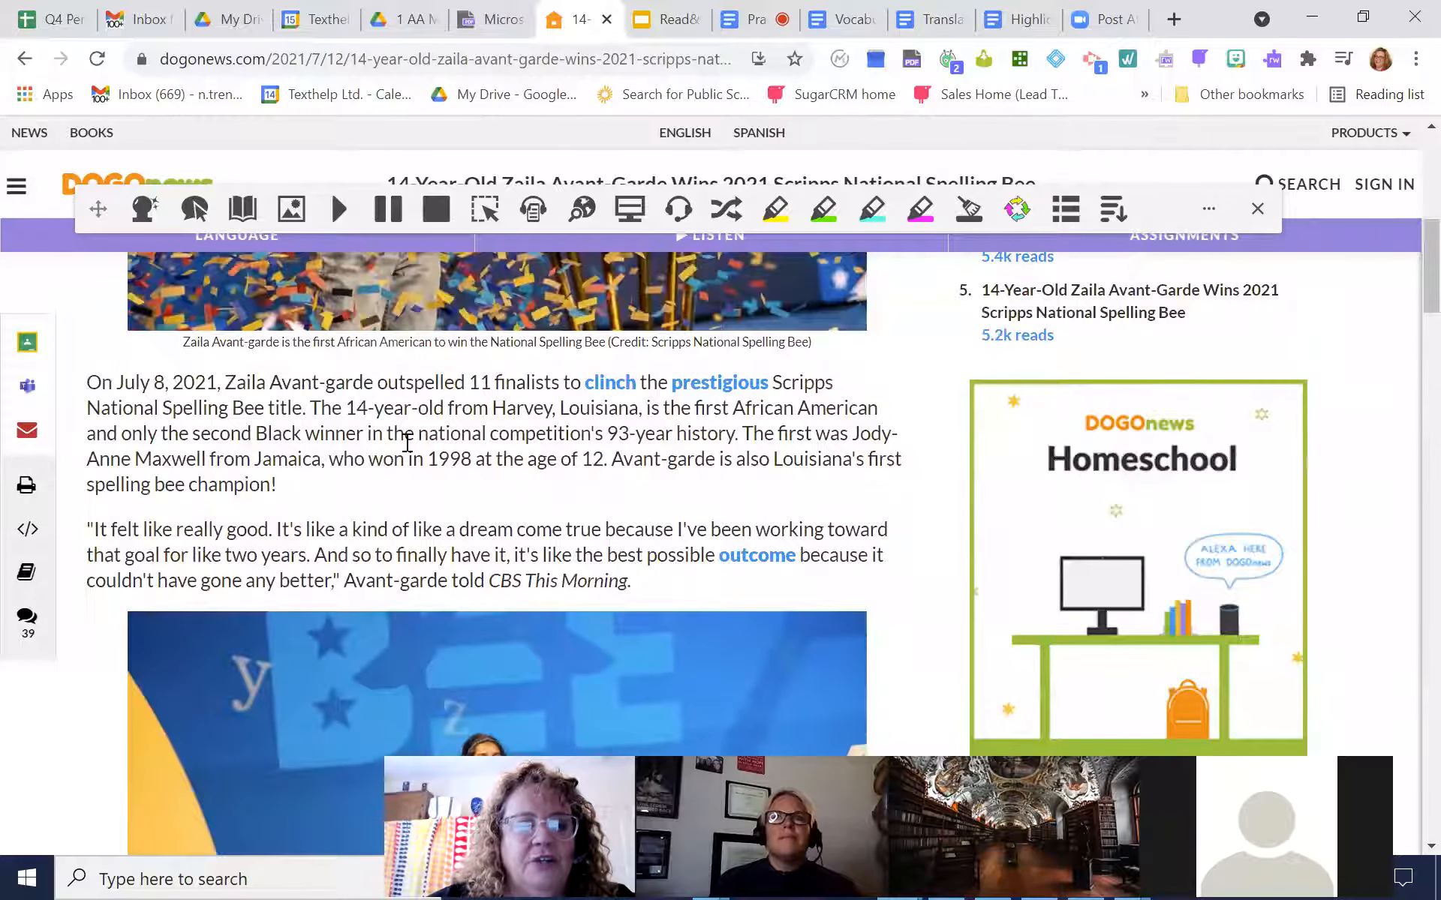
pyautogui.moveTo(344, 488); pyautogui.dragTo(103, 368)
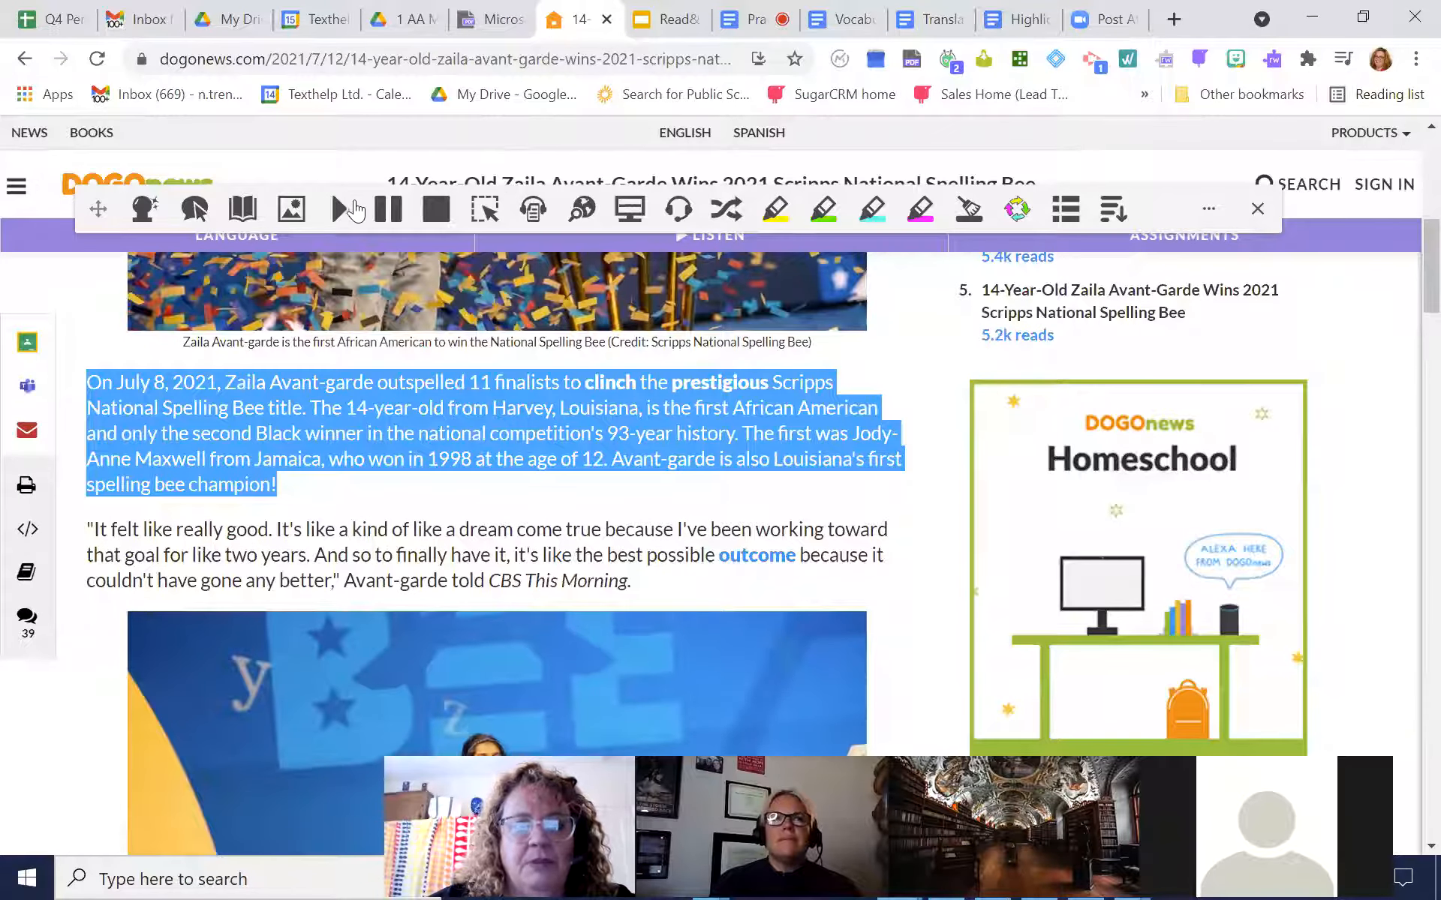
pyautogui.click(353, 504)
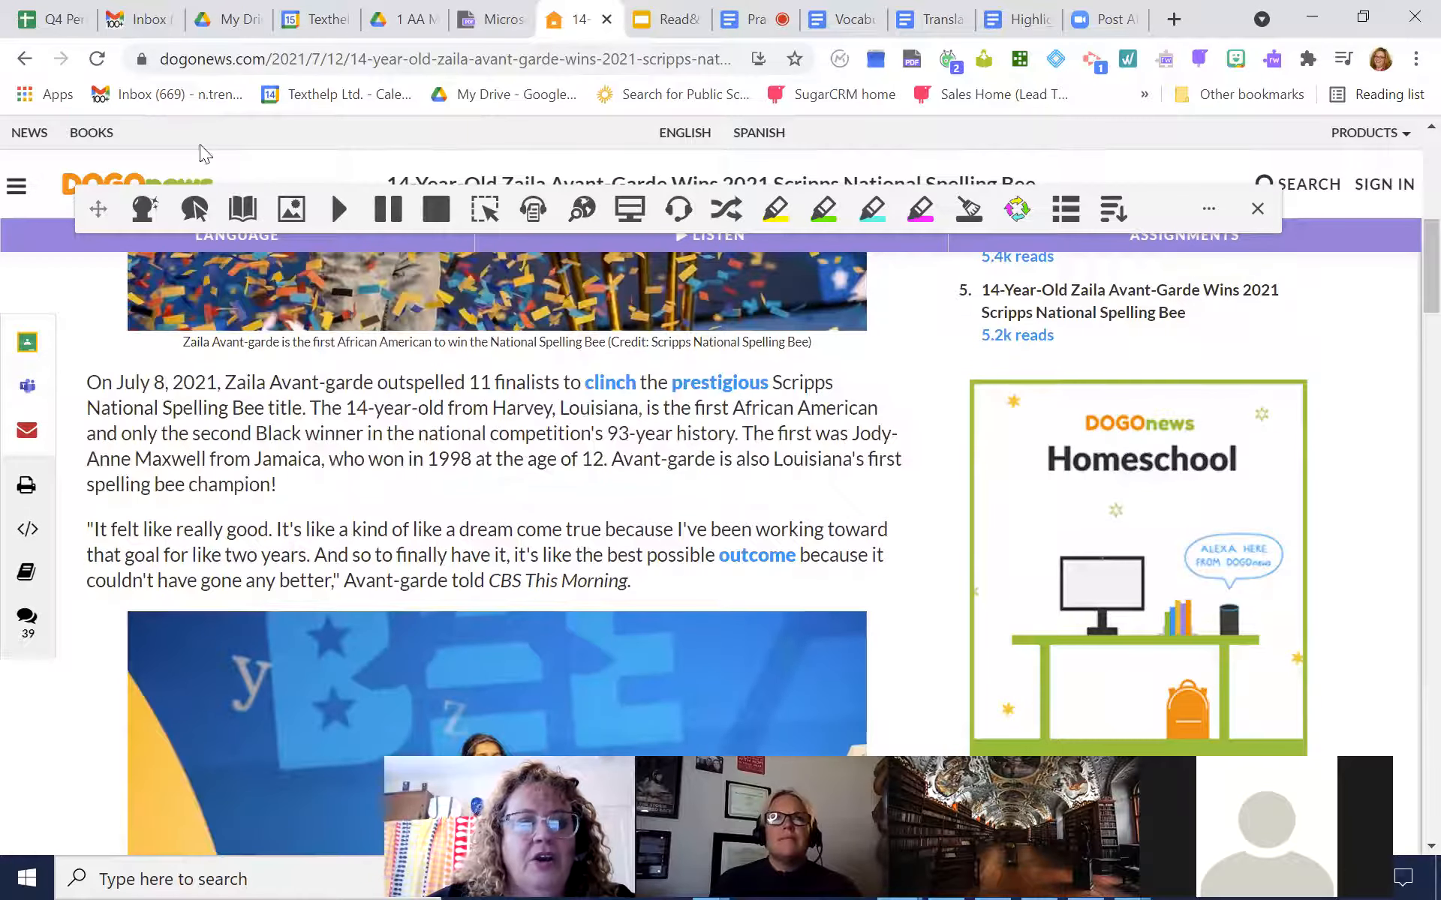
pyautogui.click(195, 212)
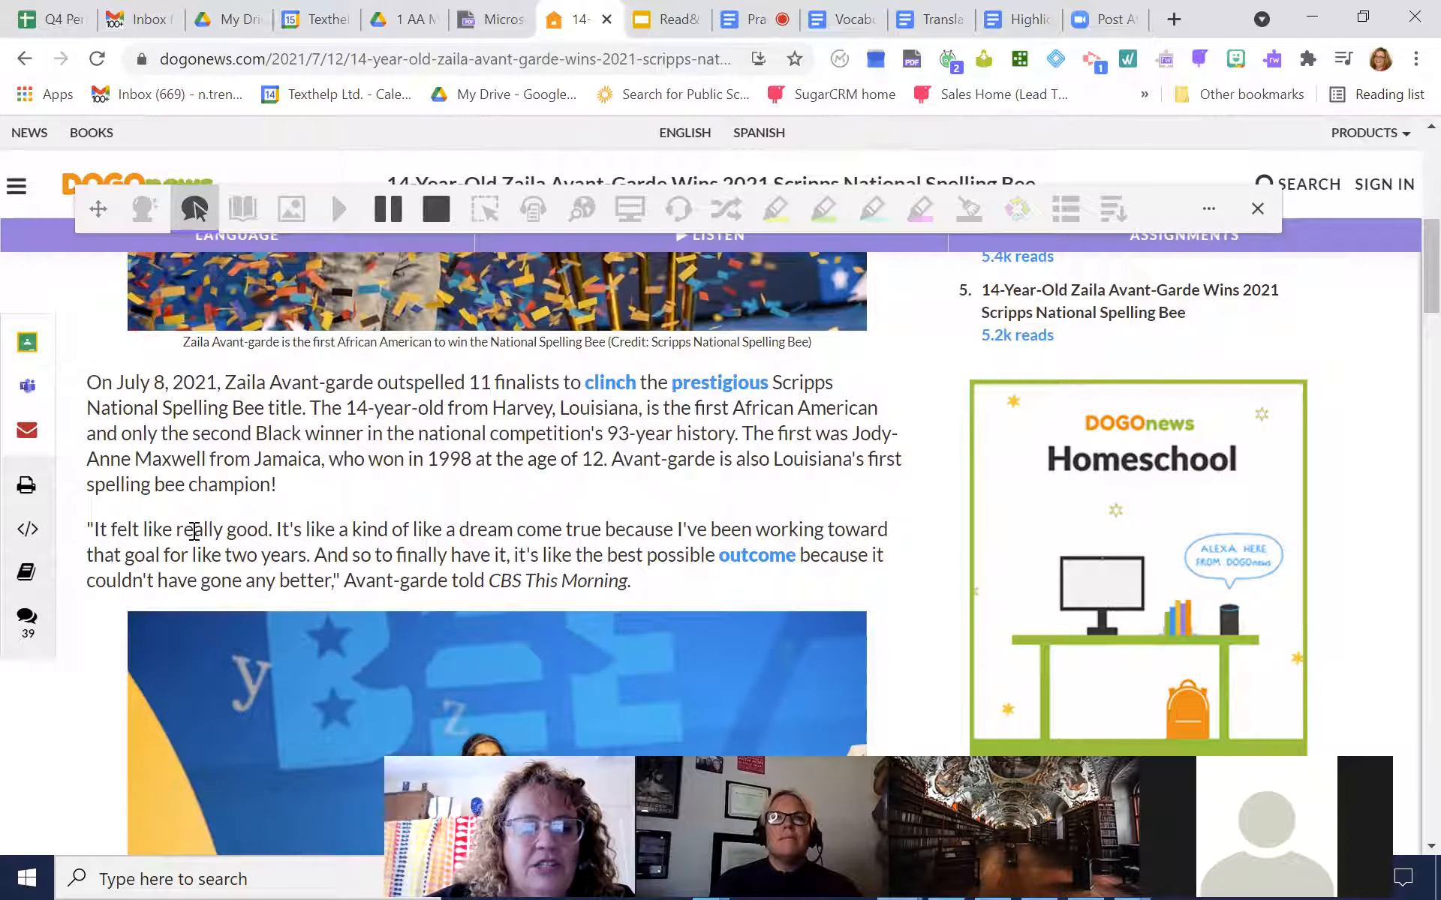
pyautogui.moveTo(194, 531)
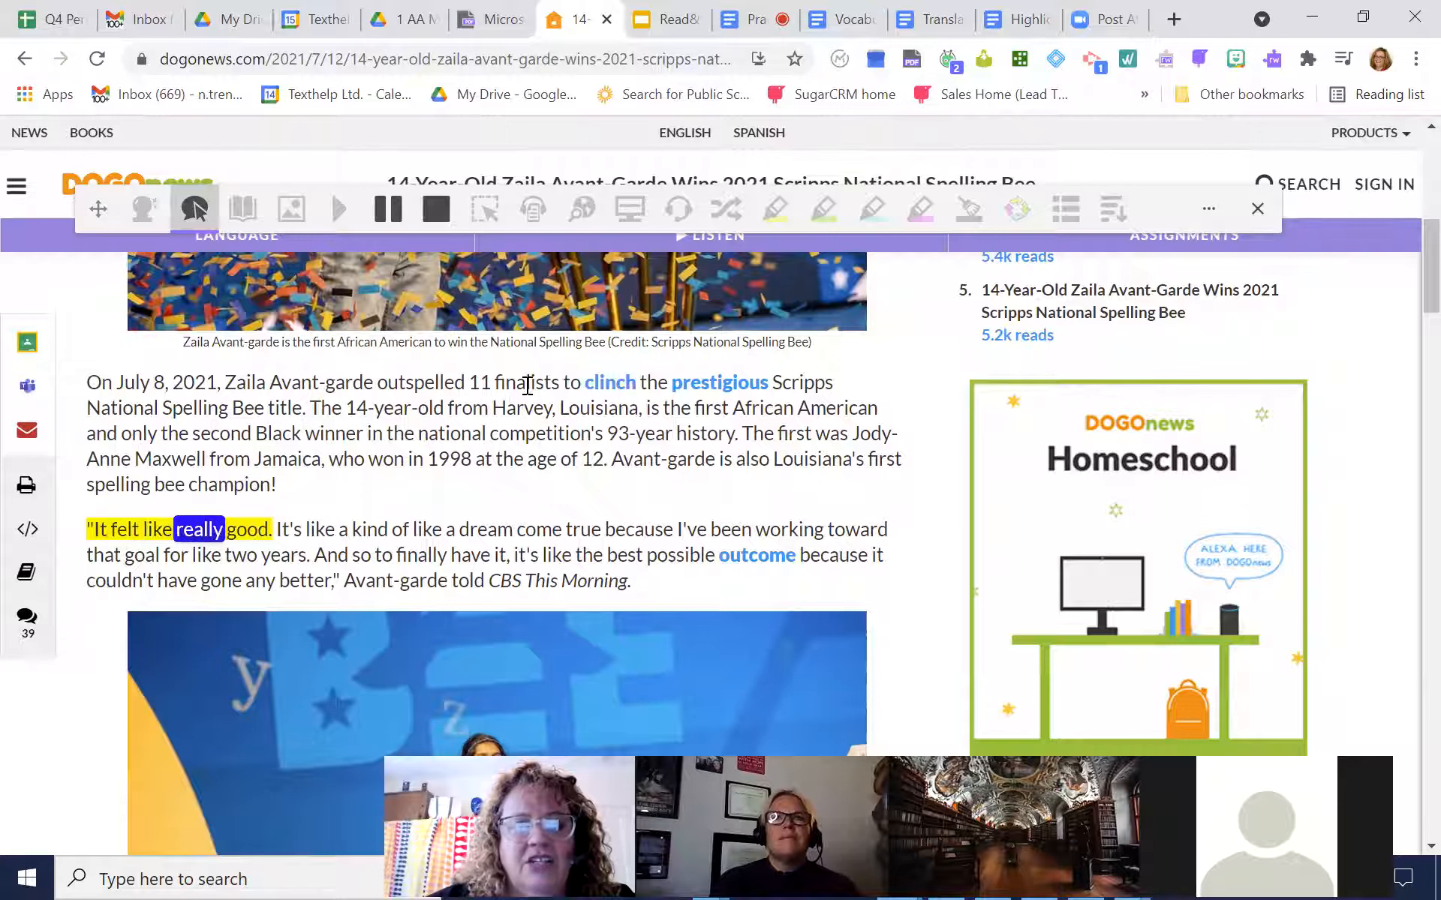
pyautogui.moveTo(527, 385)
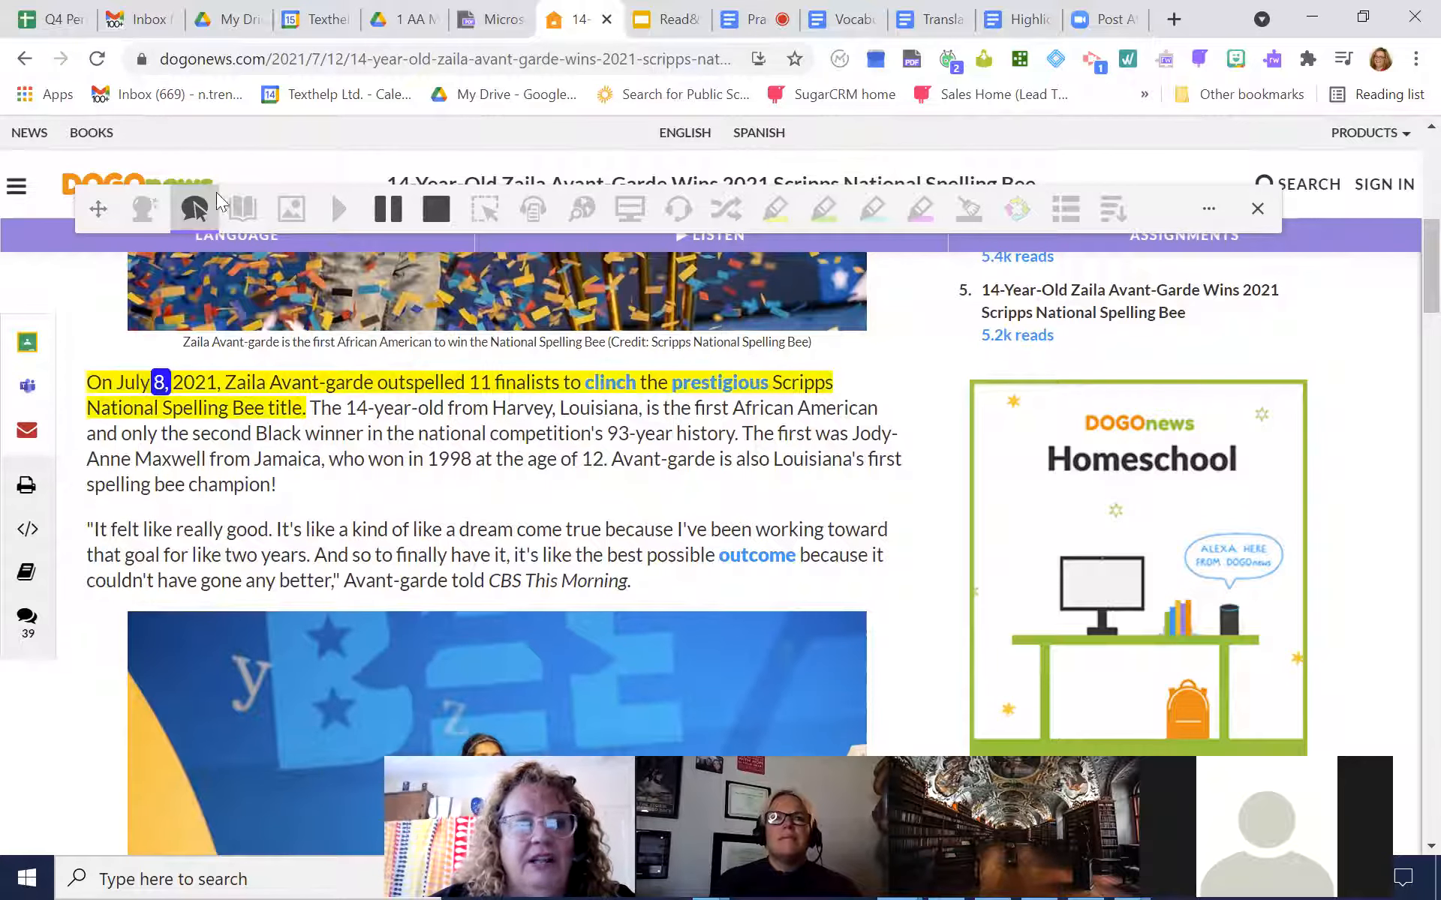
pyautogui.click(194, 209)
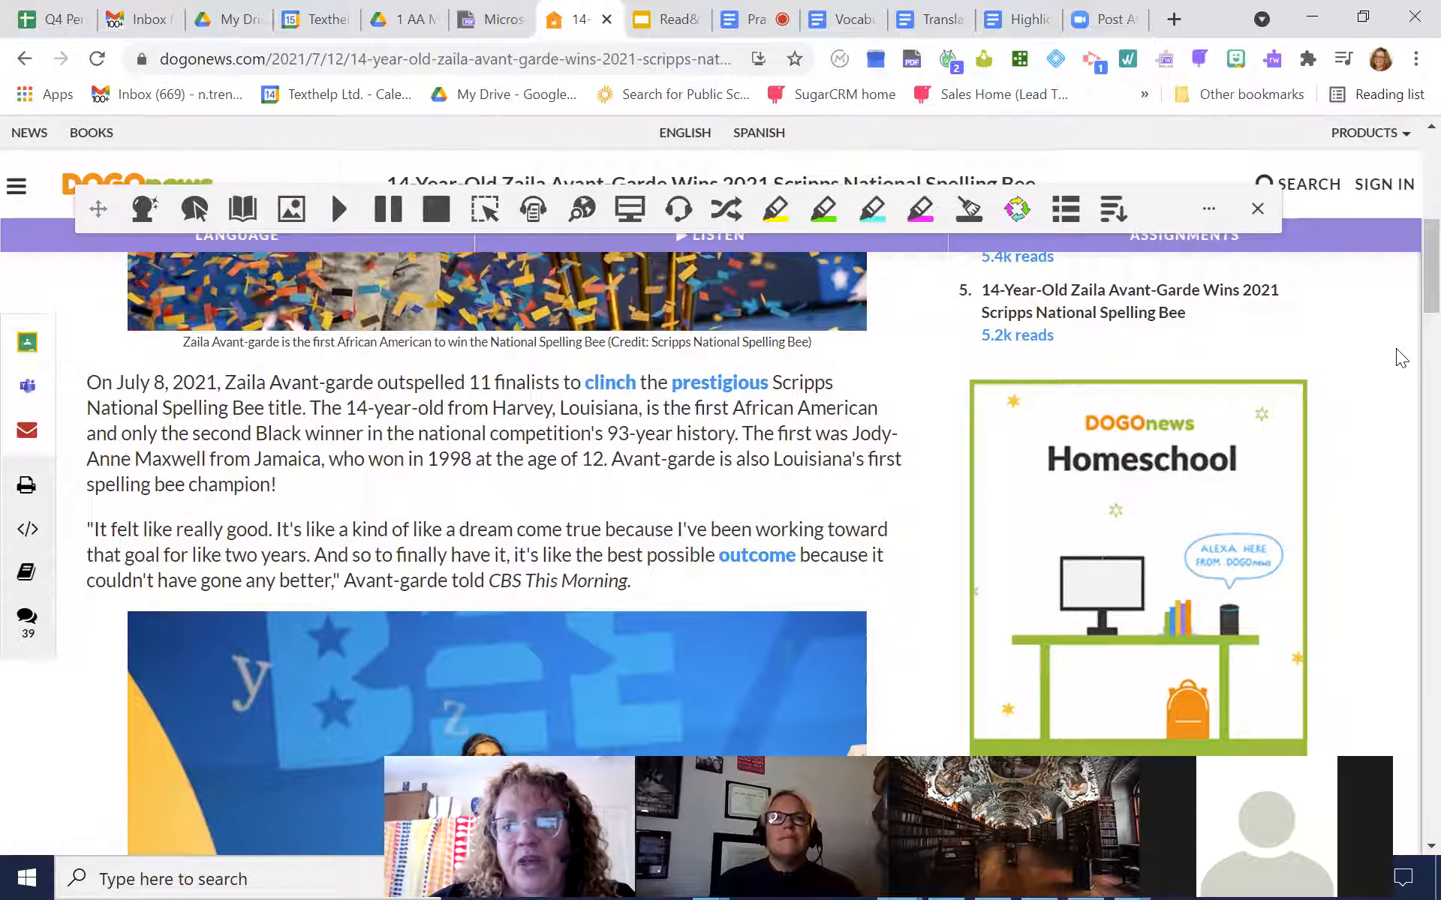
pyautogui.scroll(-2, 1409, 275)
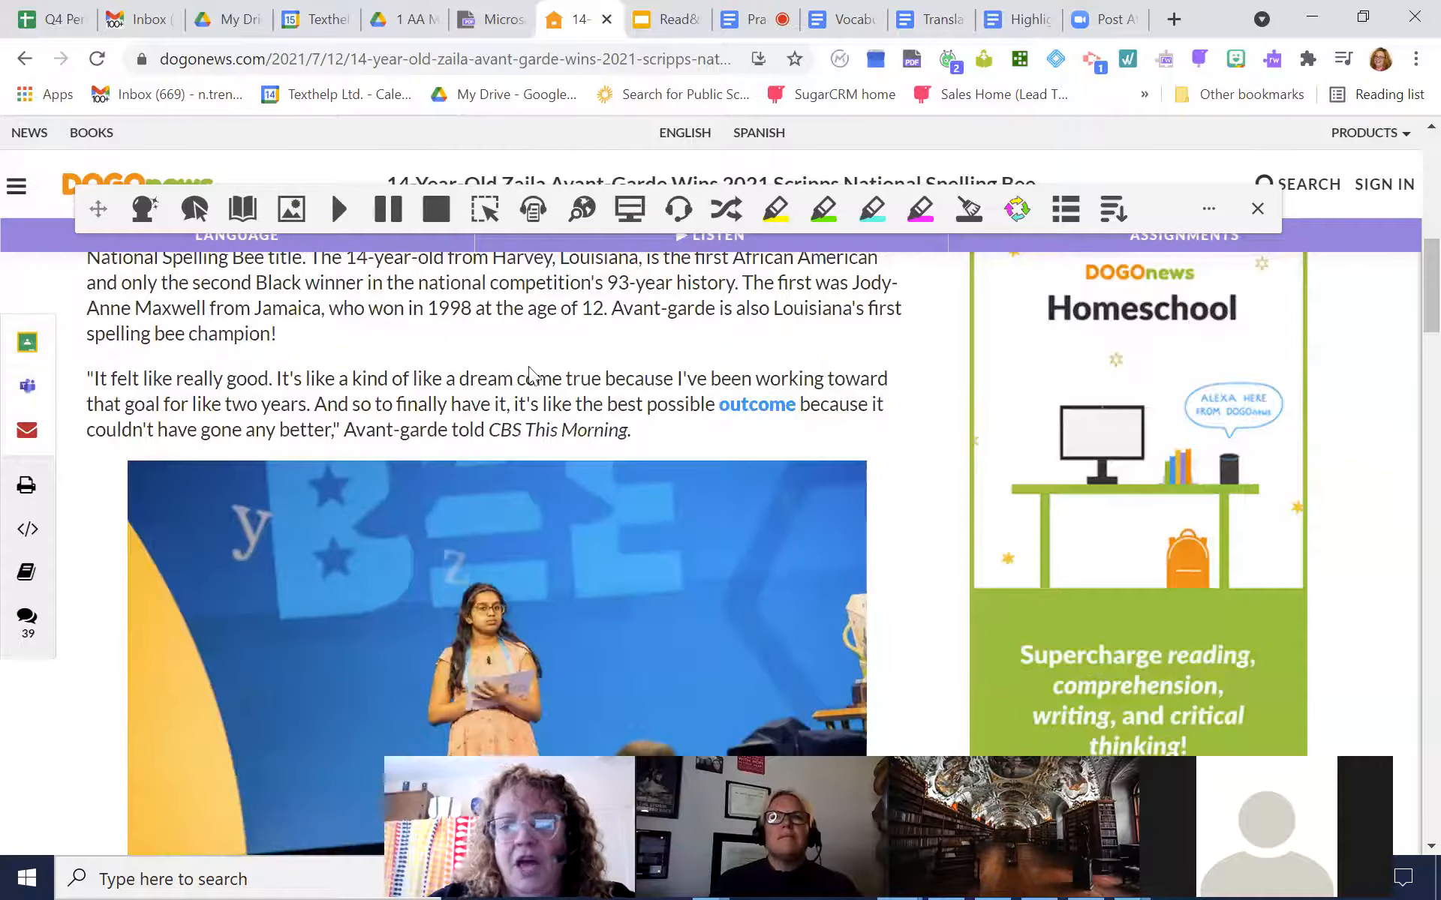
# Select part of the article's second paragraph, and try to select the text in the DOGOnews Homeschool advertisement beside it
pyautogui.moveTo(172, 395); pyautogui.dragTo(574, 437)
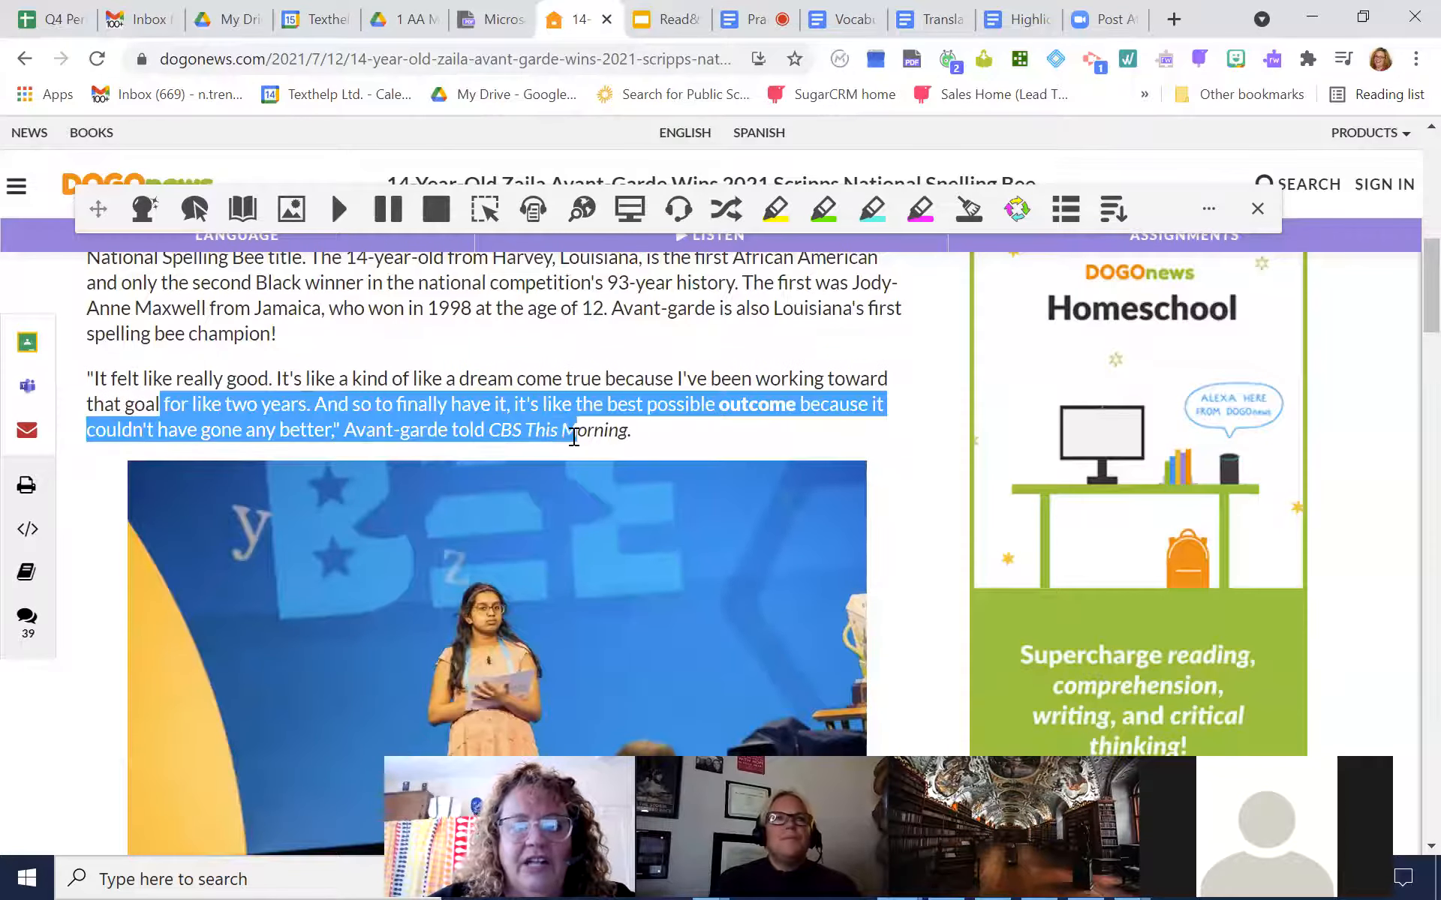
pyautogui.scroll(1, 1410, 322)
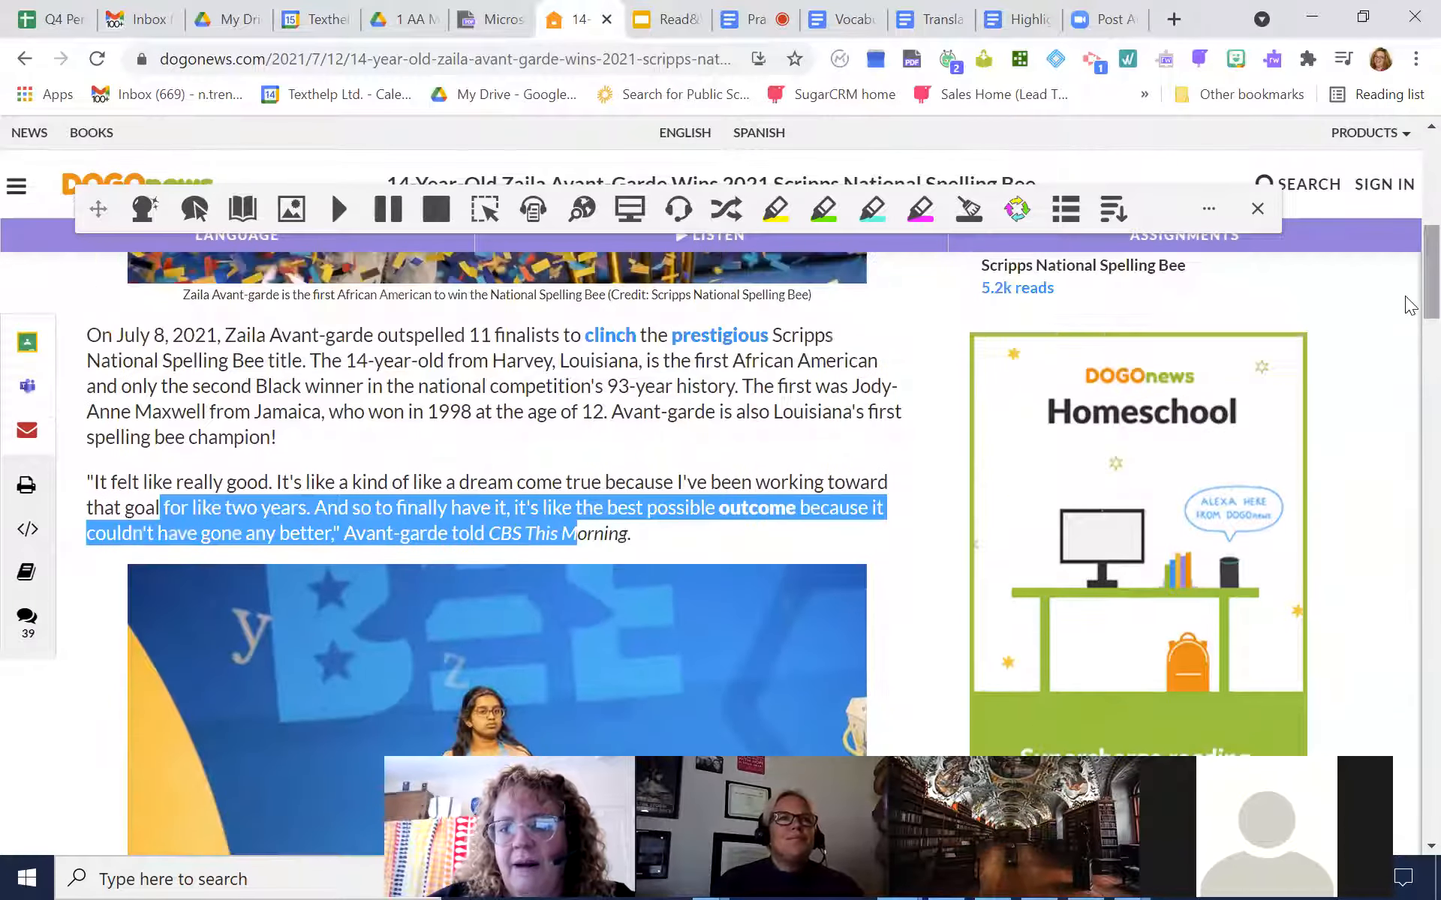
pyautogui.moveTo(1073, 397); pyautogui.dragTo(1099, 442)
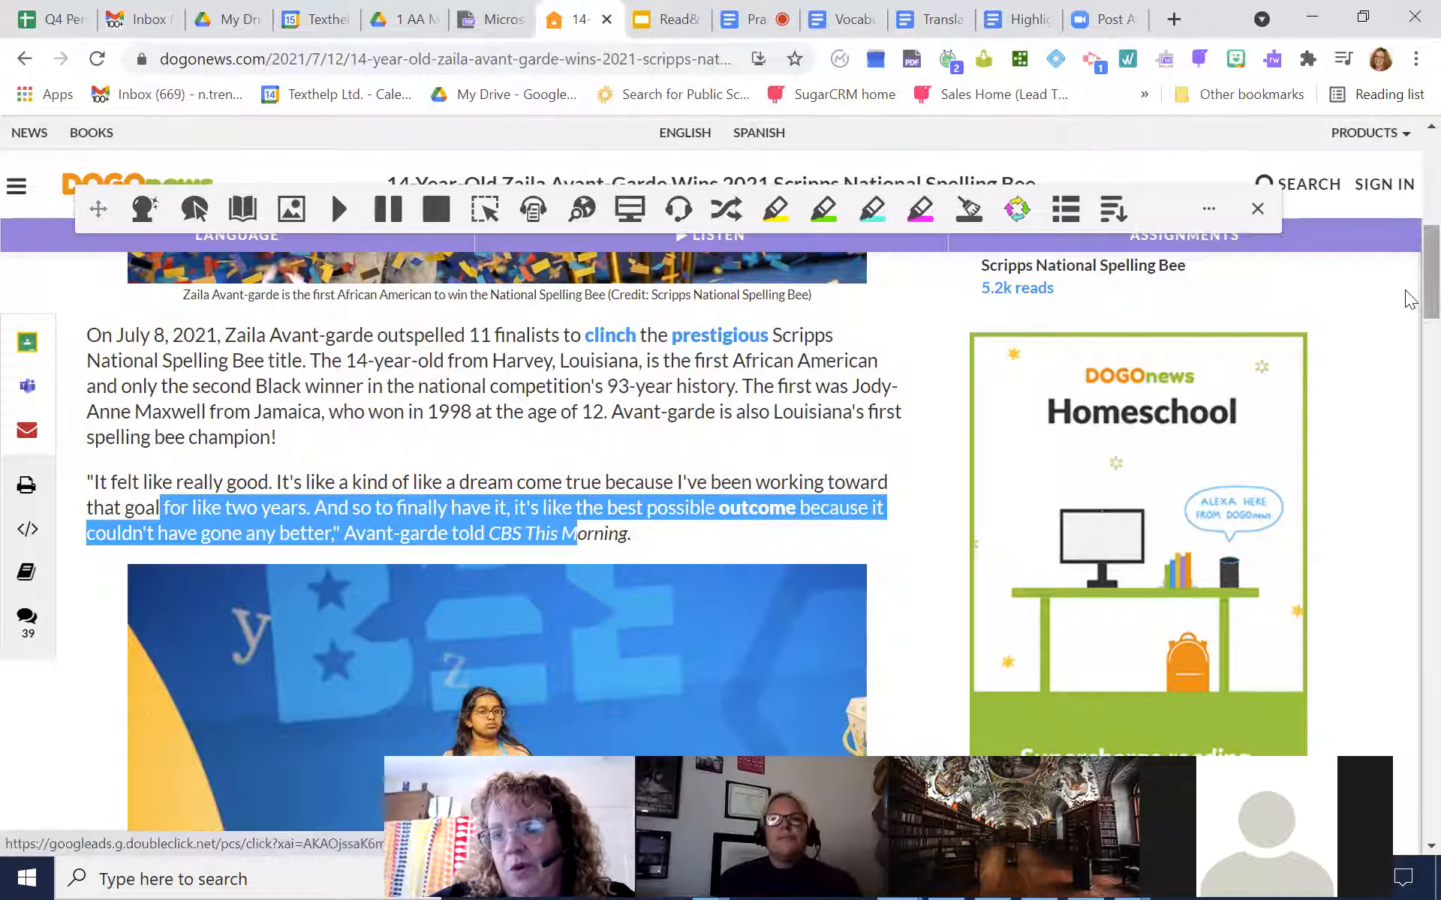
pyautogui.scroll(-3, 1405, 280)
pyautogui.scroll(4, 1405, 280)
pyautogui.scroll(-3, 1405, 280)
pyautogui.scroll(3, 1405, 281)
pyautogui.scroll(-5, 1405, 288)
pyautogui.moveTo(1059, 442)
pyautogui.mouseDown()
pyautogui.moveTo(1210, 408)
pyautogui.moveTo(1071, 435)
pyautogui.mouseUp()
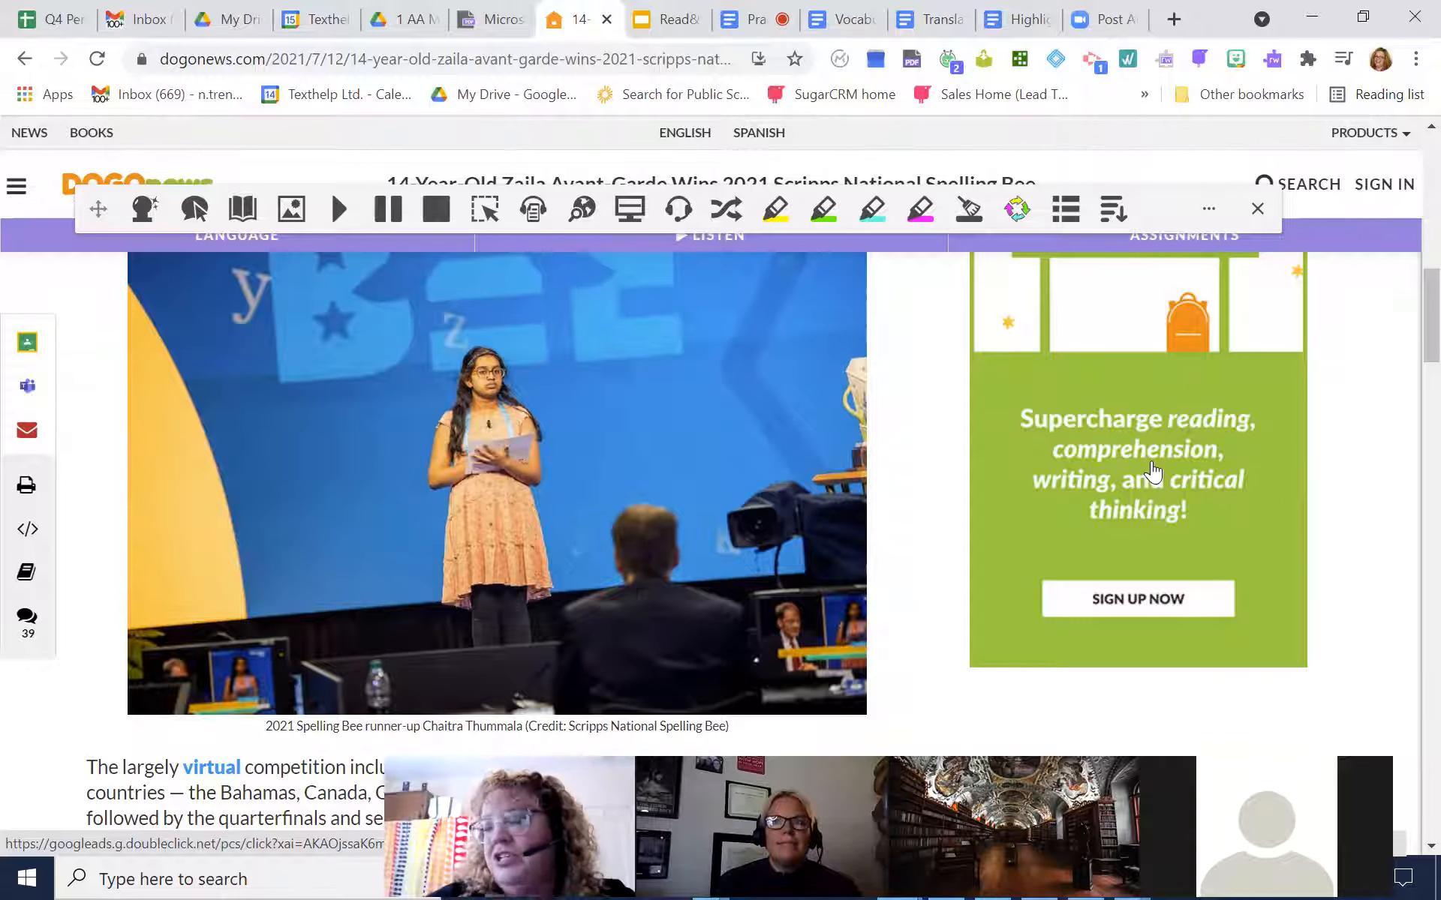
# Capture the "Supercharge reading" line of the Homeschool advertisement with the screenshot reader, and dismiss the capture
pyautogui.click(487, 213)
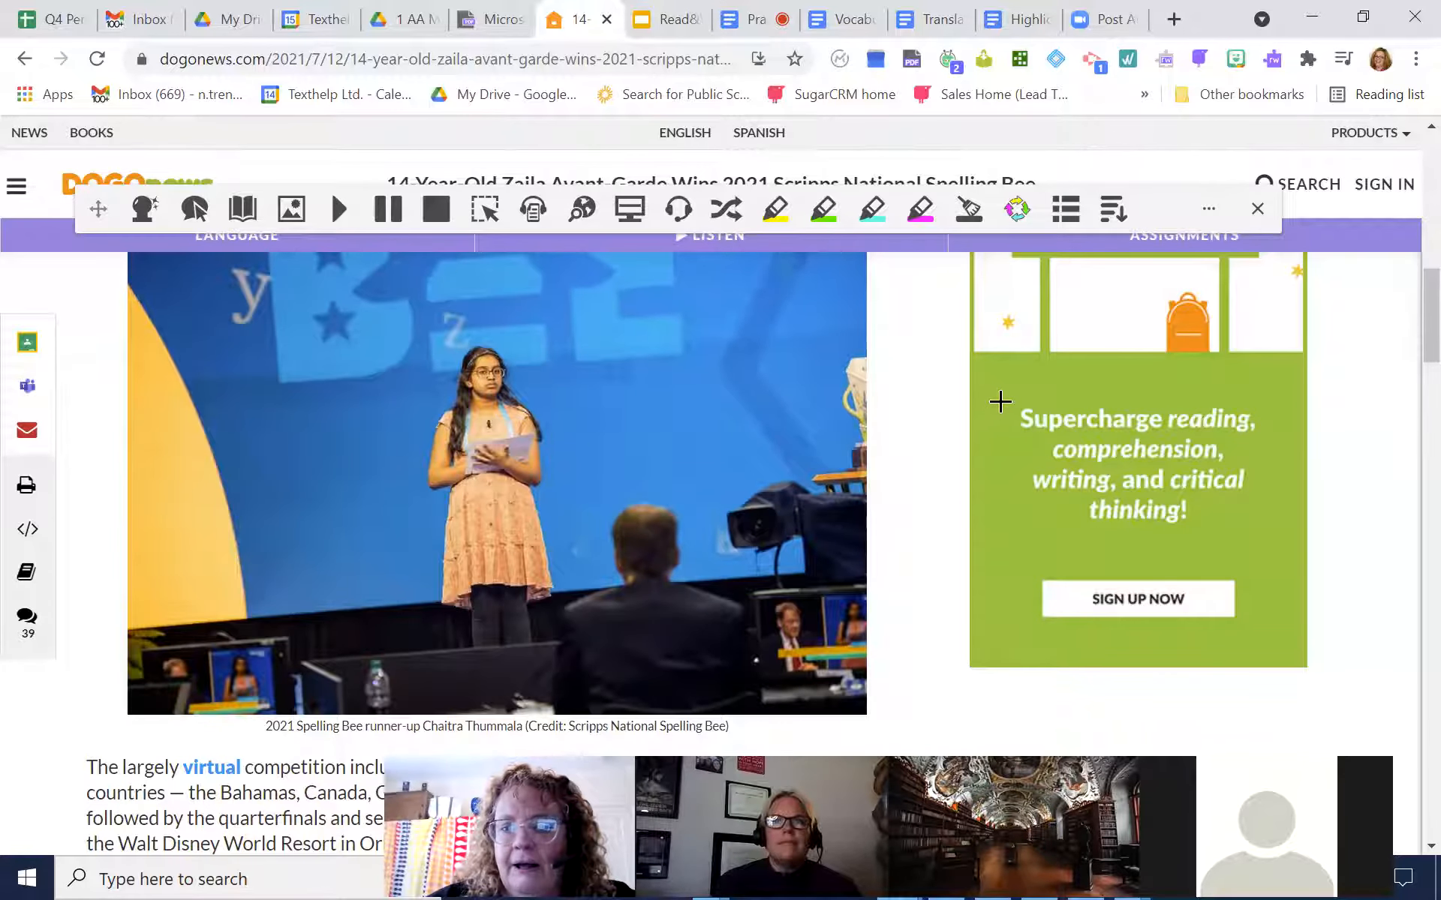
pyautogui.moveTo(1000, 402); pyautogui.dragTo(1273, 441)
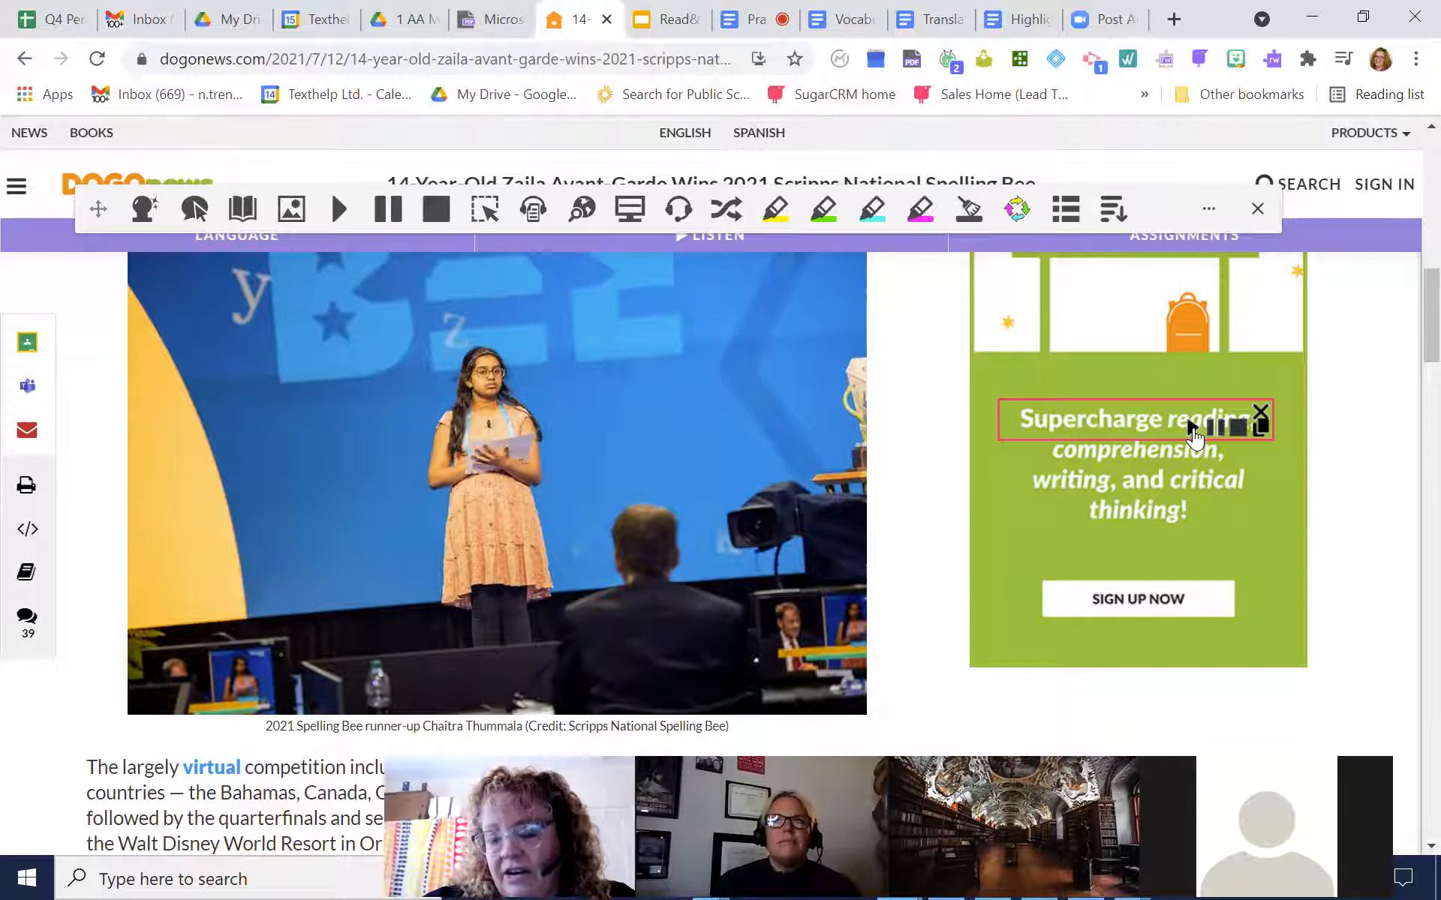
pyautogui.click(1261, 413)
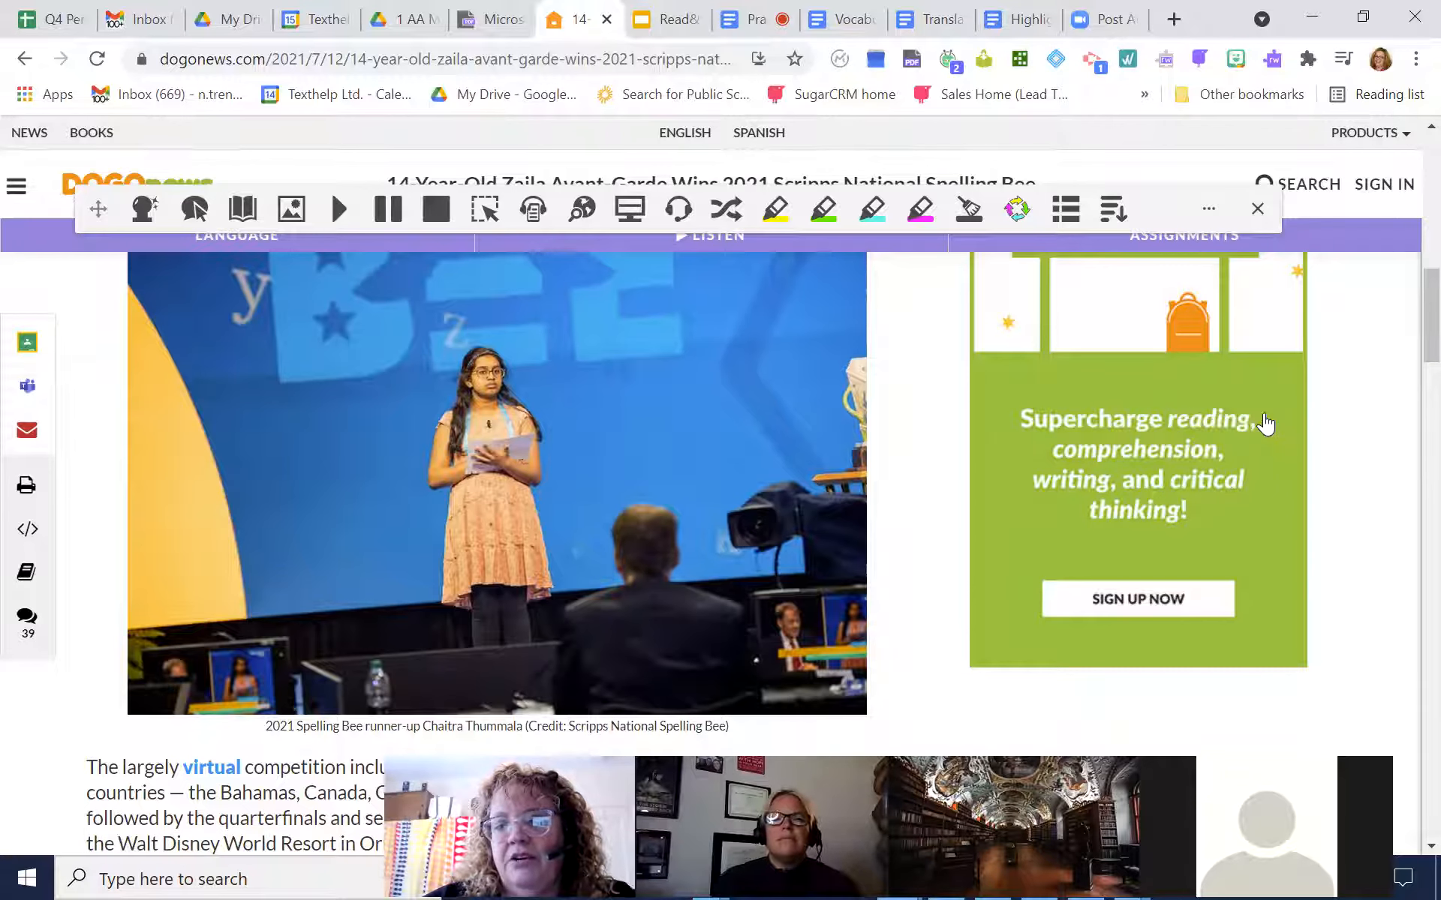
# Switch to the Raptor Fact Sheet in Texthelp PDF Reader and show the highlighter tools
pyautogui.click(499, 22)
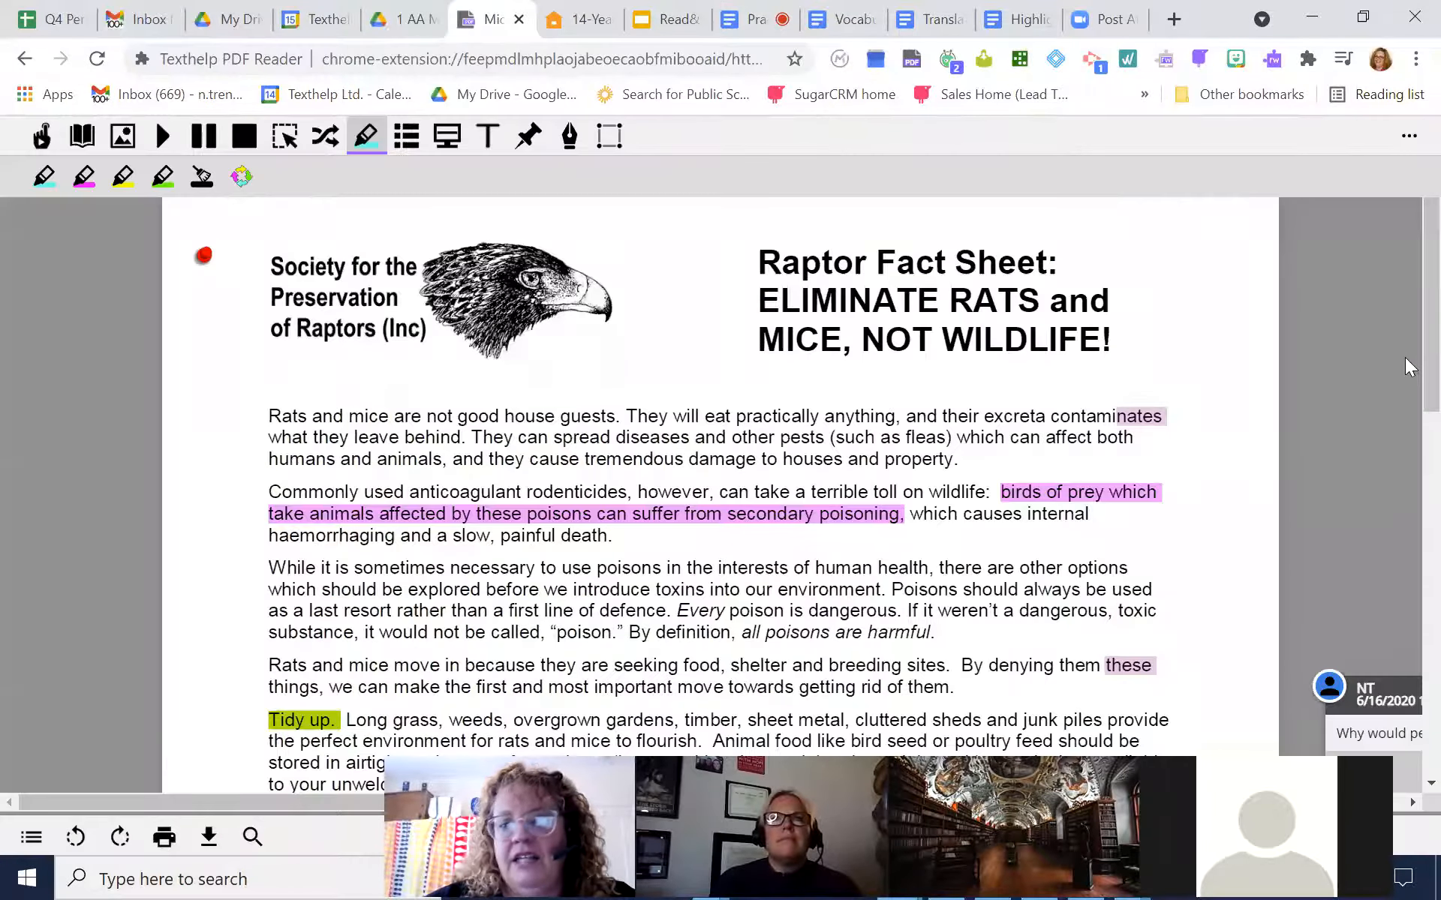
pyautogui.moveTo(1409, 366); pyautogui.dragTo(1405, 244)
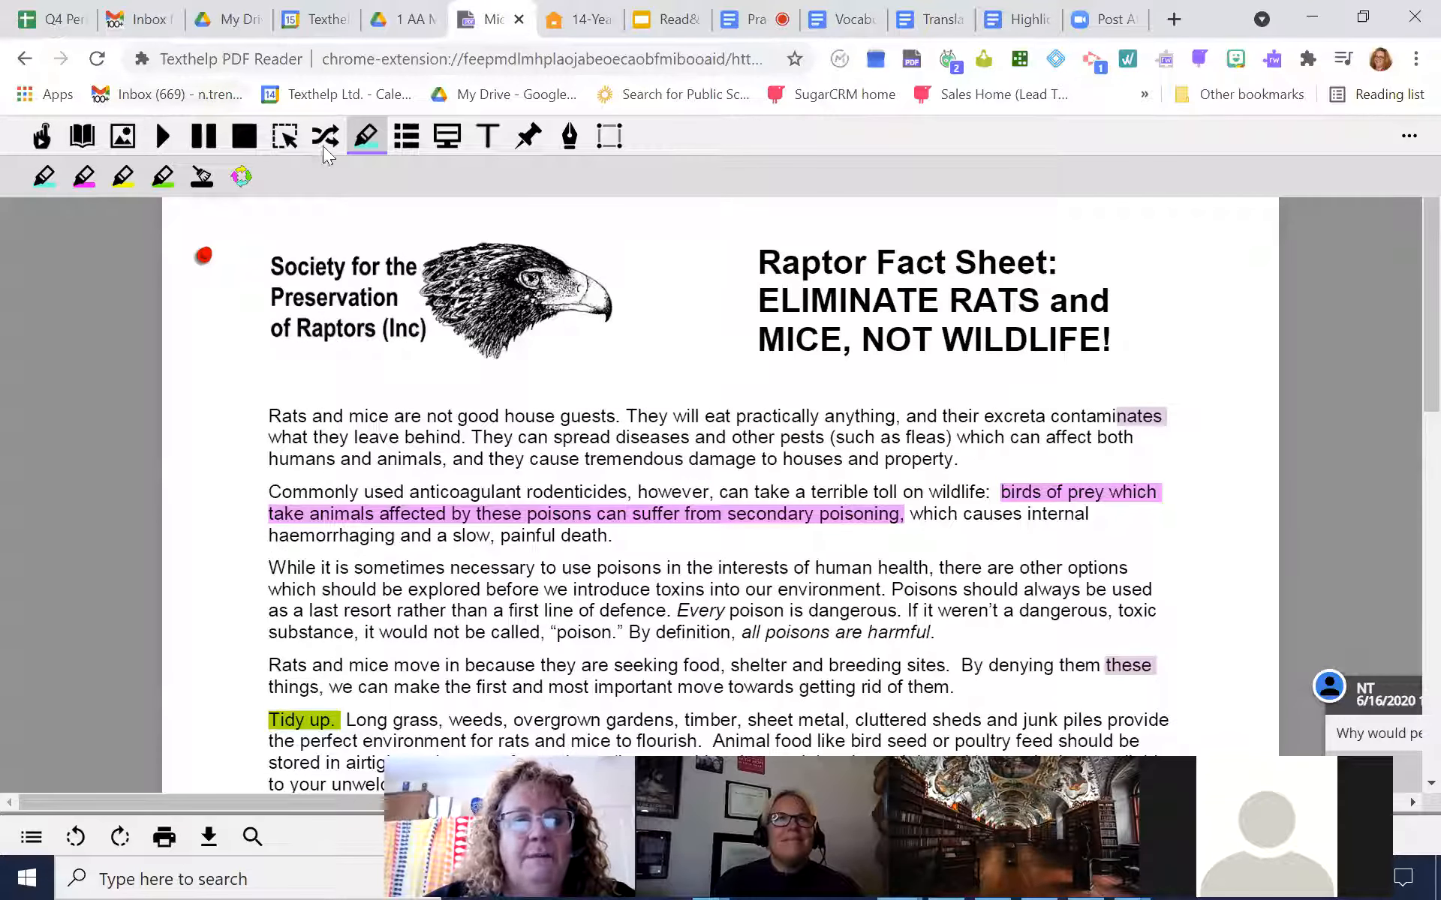
pyautogui.click(367, 138)
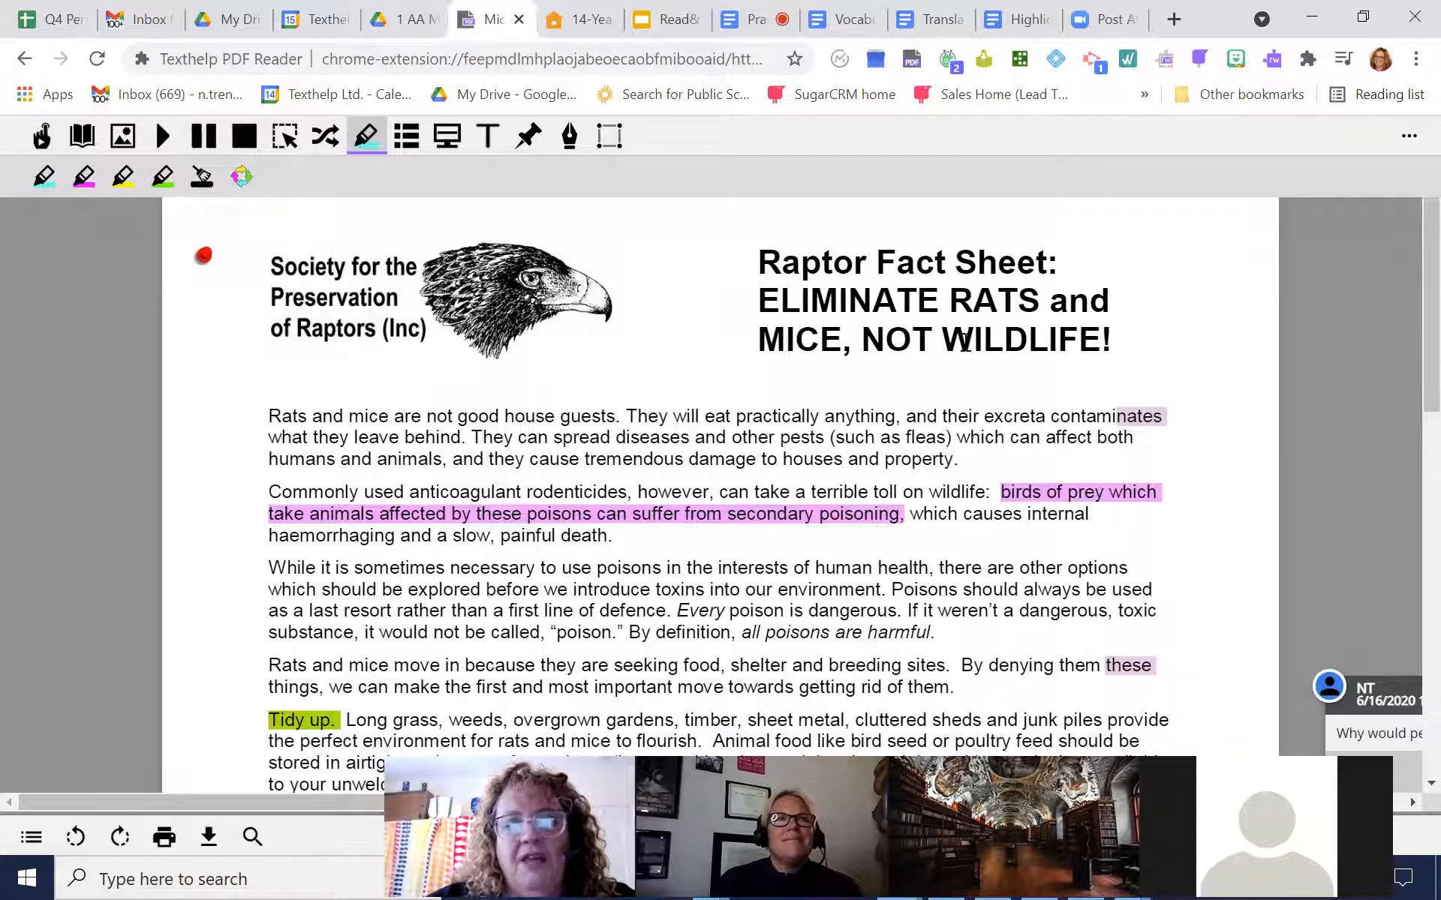
# Have the selected opening text of the fact sheet read aloud, stop it, and turn the screen mask on and off
pyautogui.moveTo(298, 422); pyautogui.dragTo(525, 496)
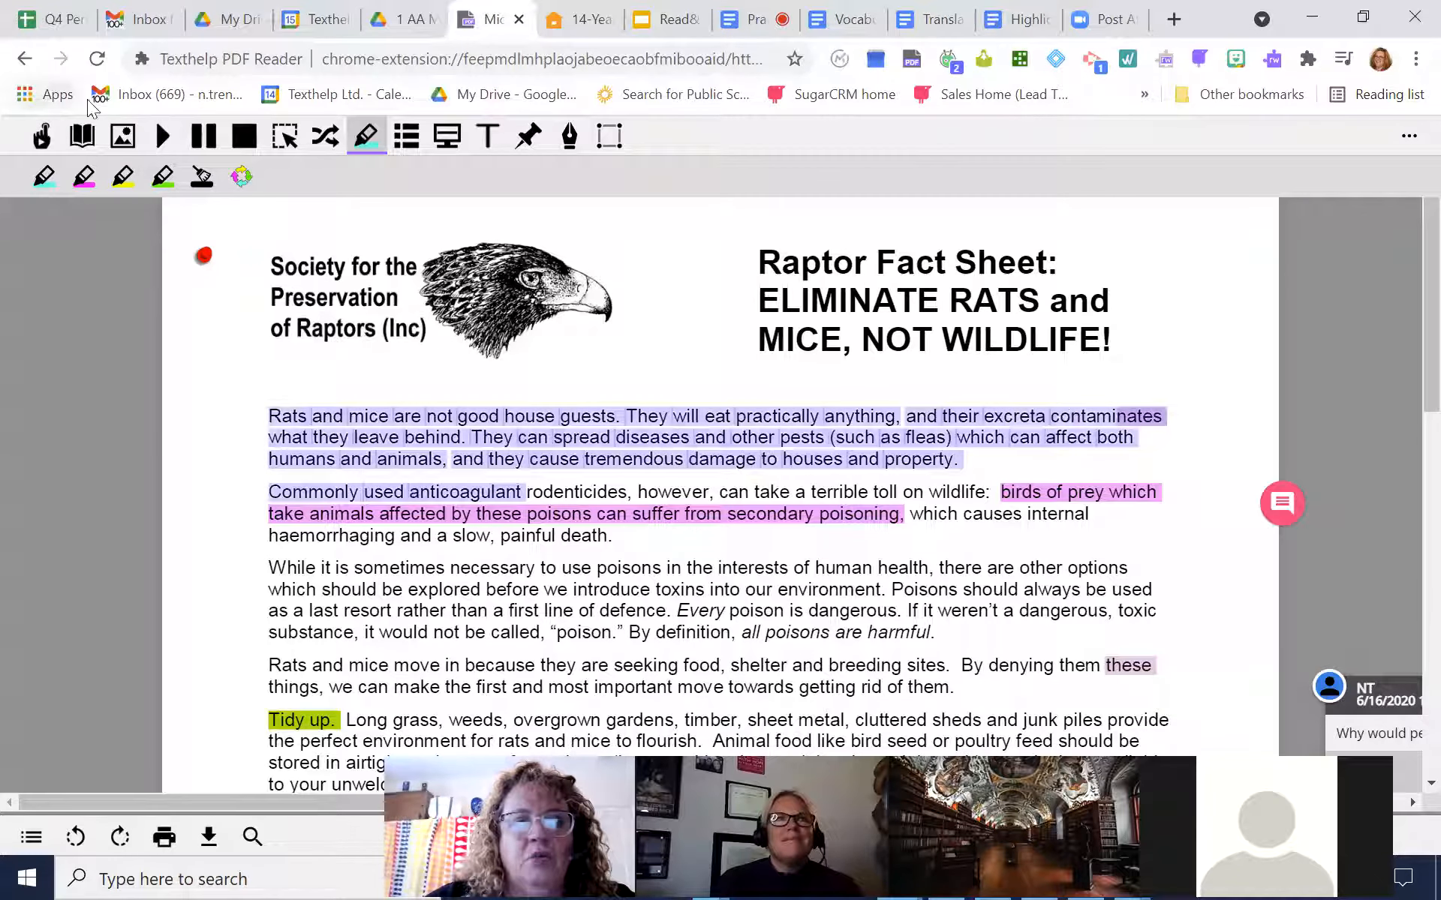
pyautogui.click(163, 135)
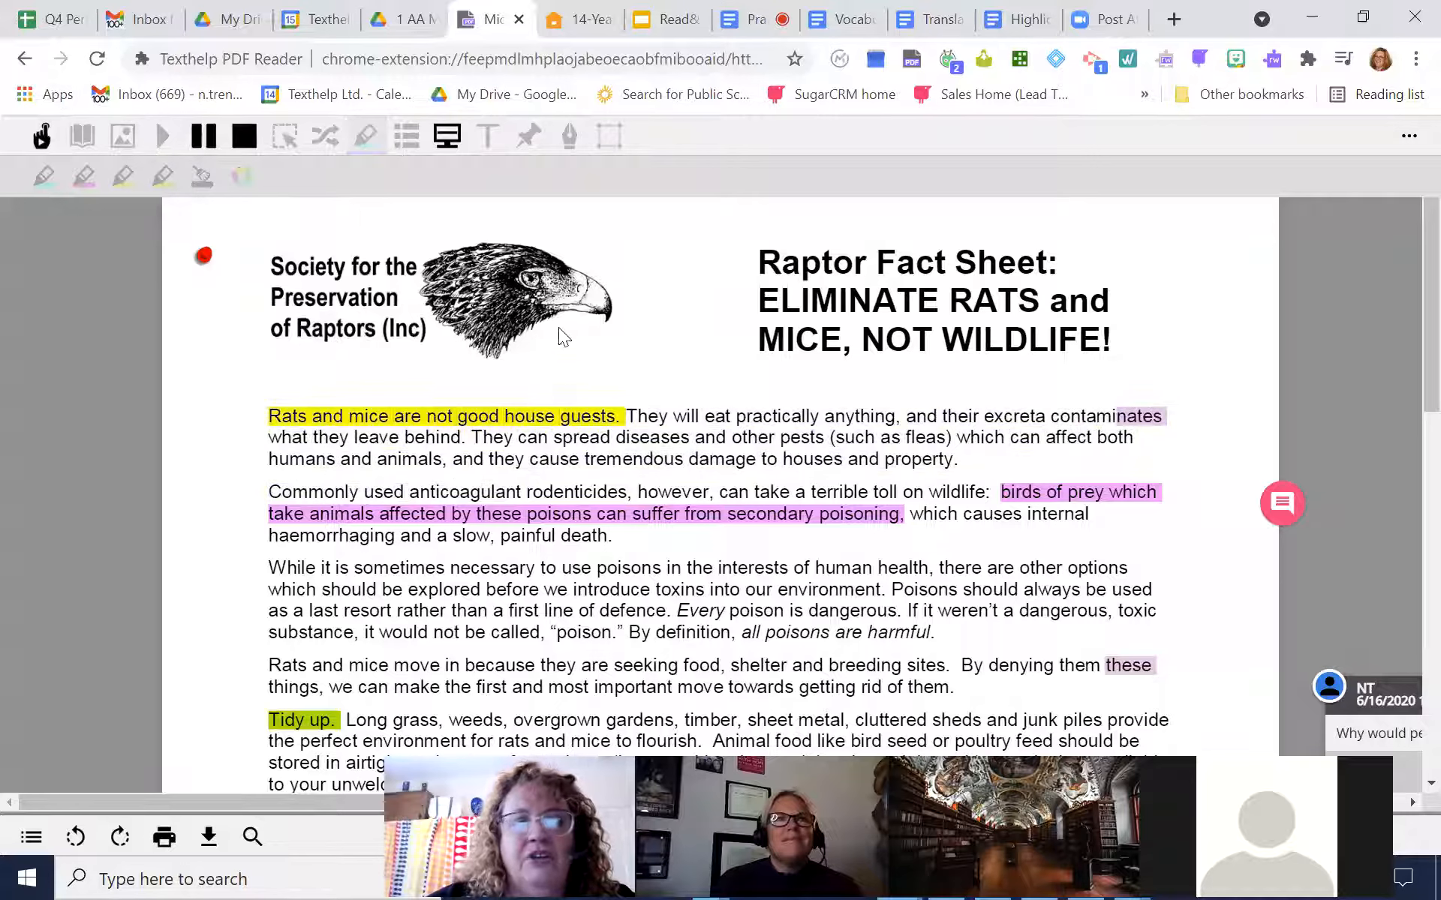
pyautogui.click(244, 136)
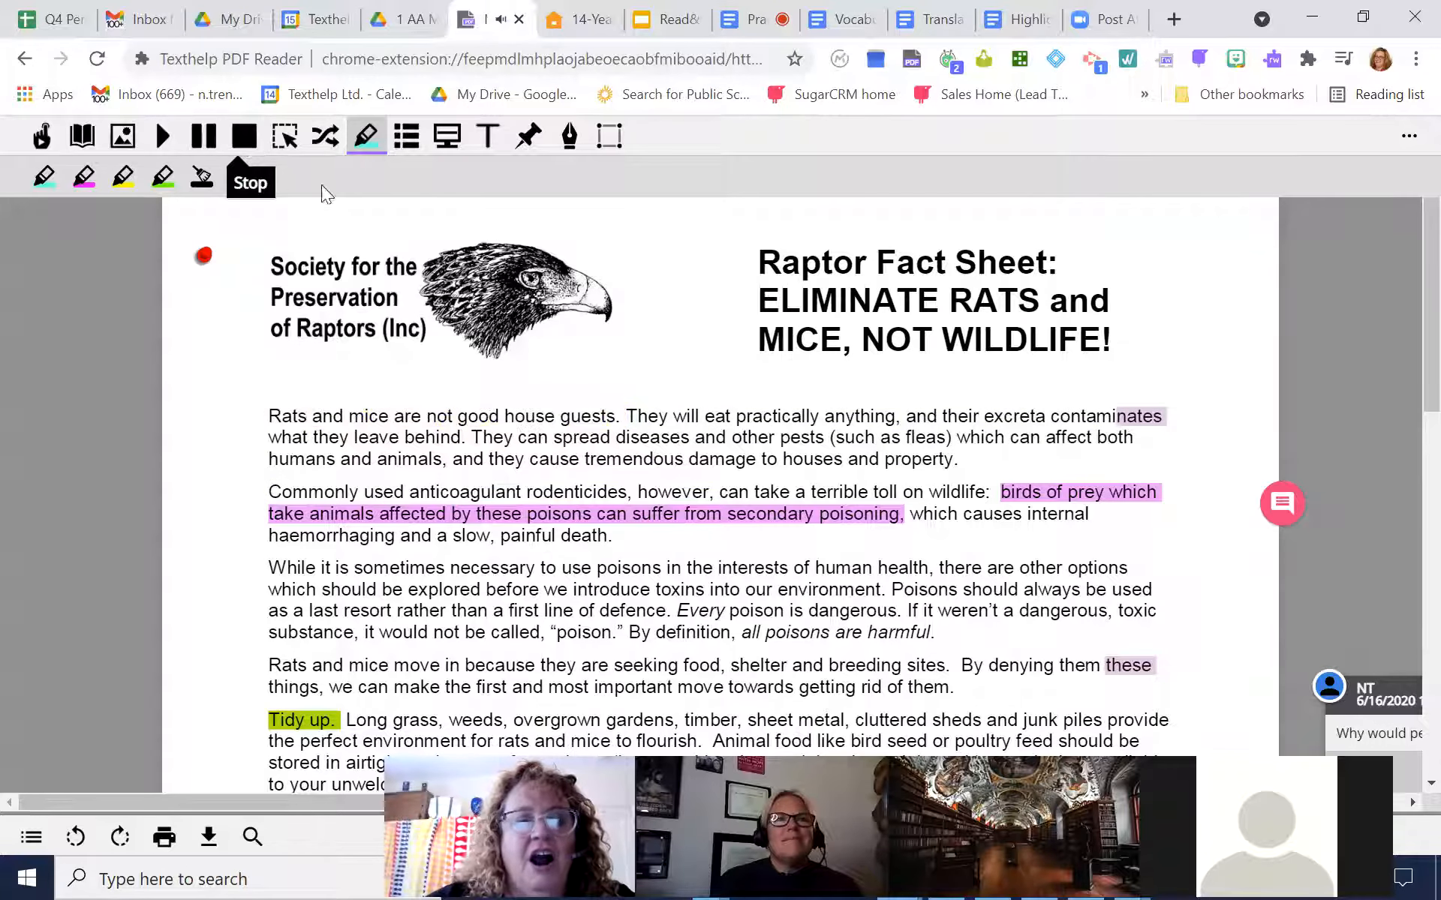
pyautogui.click(447, 136)
pyautogui.click(447, 135)
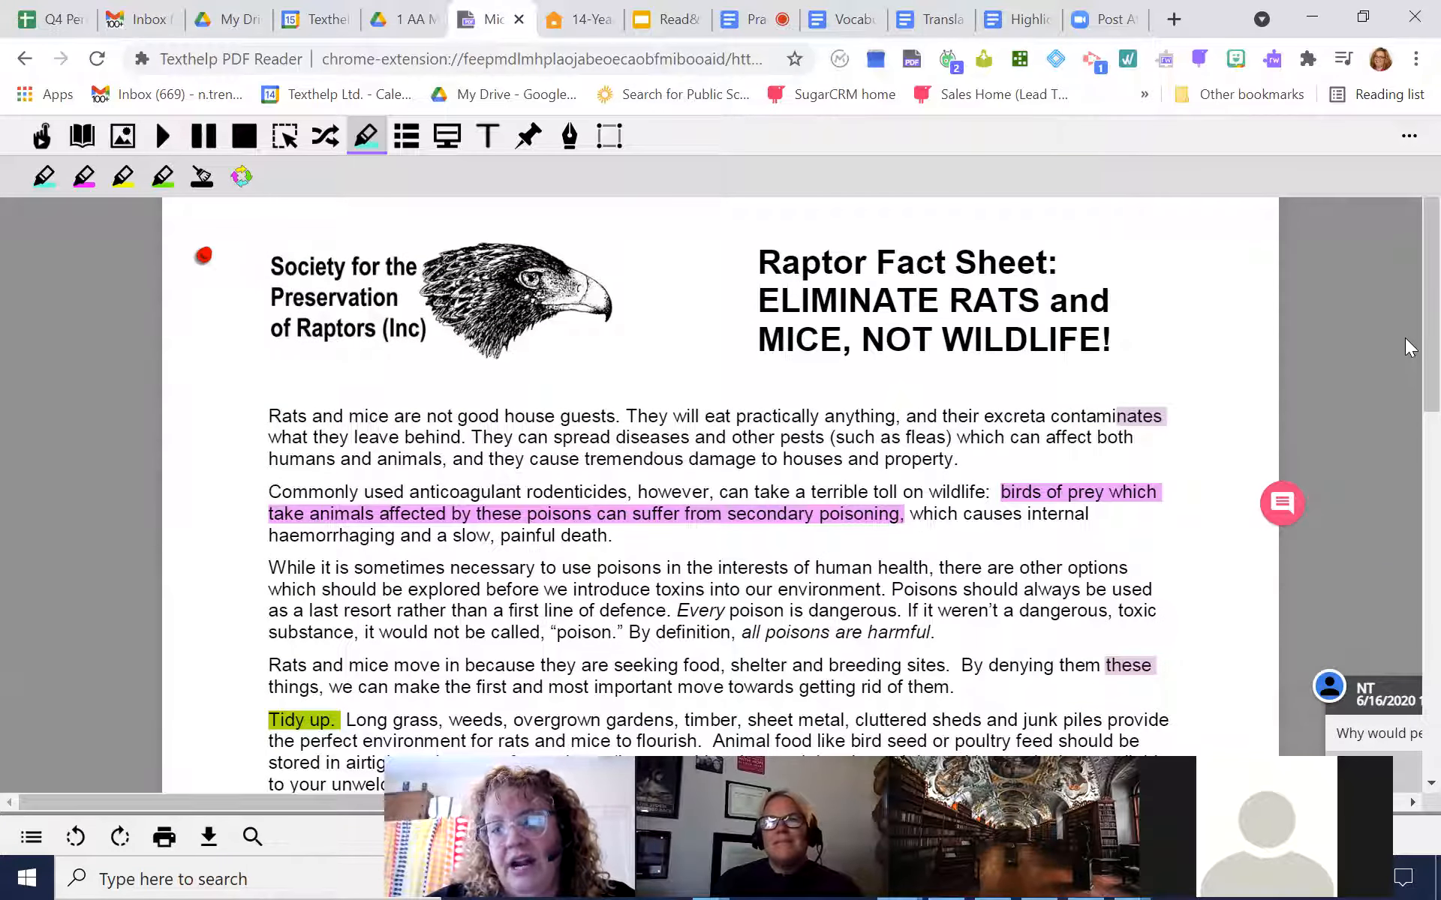
# Handwrite a name with 10px black freehand drawing across the first paragraphs, and delete the drawing
pyautogui.scroll(-3, 1405, 345)
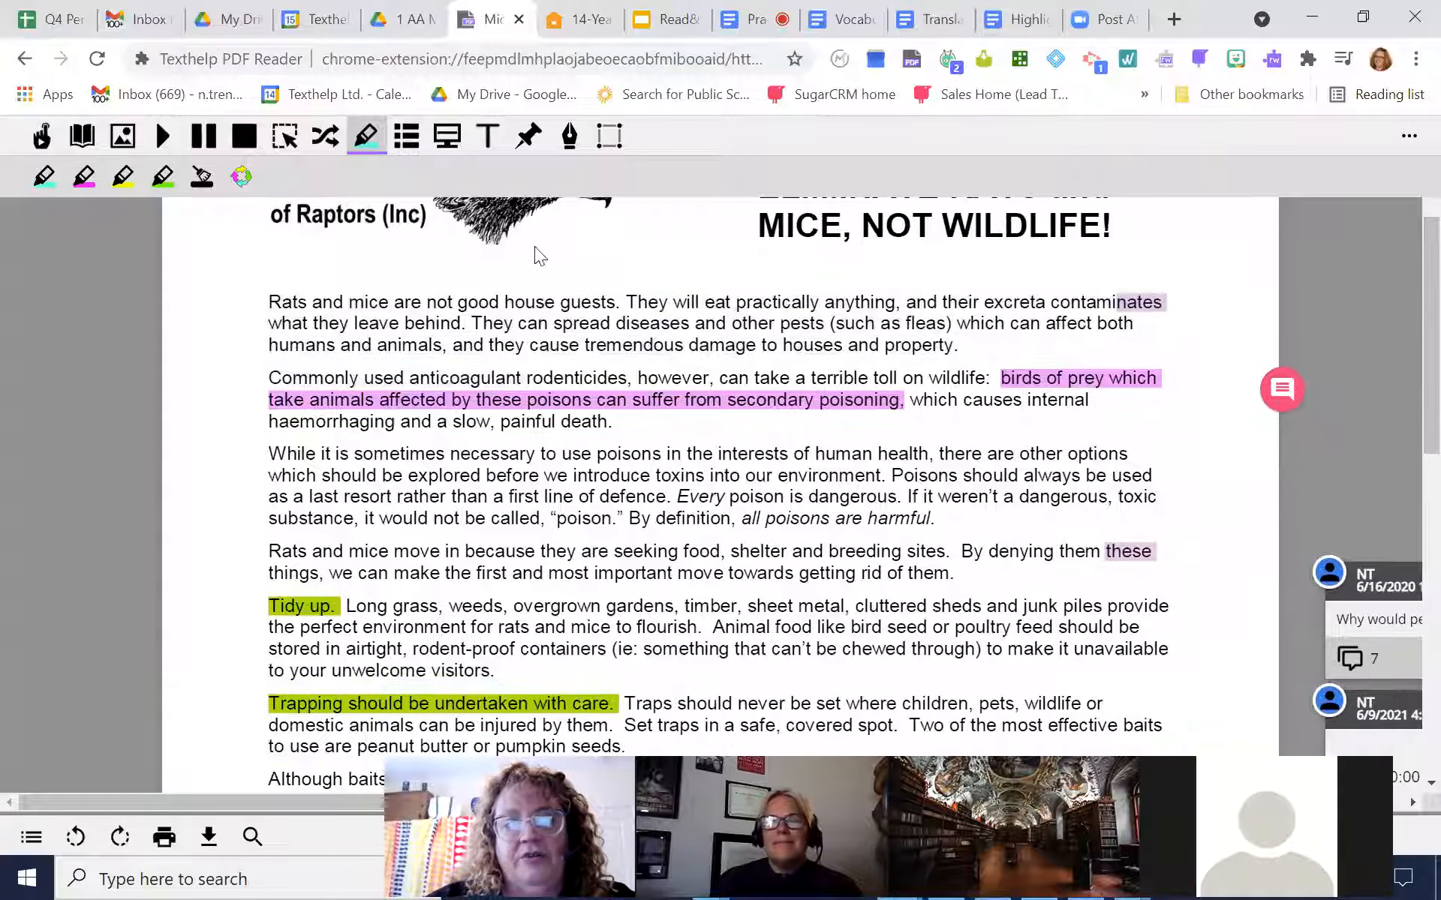
pyautogui.click(571, 137)
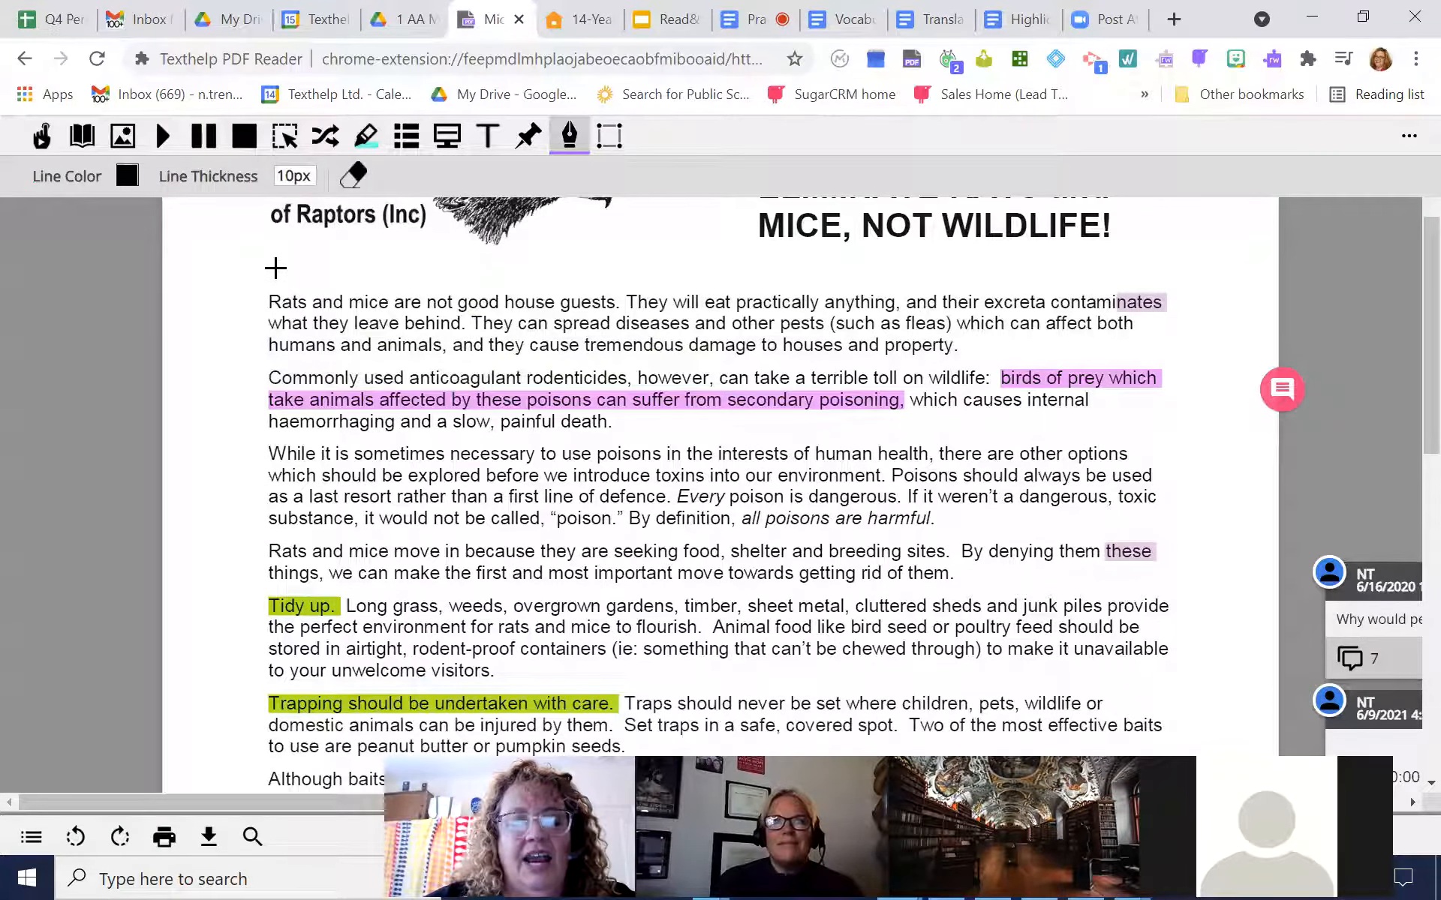
pyautogui.moveTo(284, 386)
pyautogui.mouseDown()
pyautogui.moveTo(315, 300)
pyautogui.moveTo(379, 457)
pyautogui.moveTo(381, 270)
pyautogui.moveTo(498, 376)
pyautogui.moveTo(611, 299)
pyautogui.moveTo(563, 368)
pyautogui.moveTo(623, 330)
pyautogui.moveTo(694, 334)
pyautogui.mouseUp()
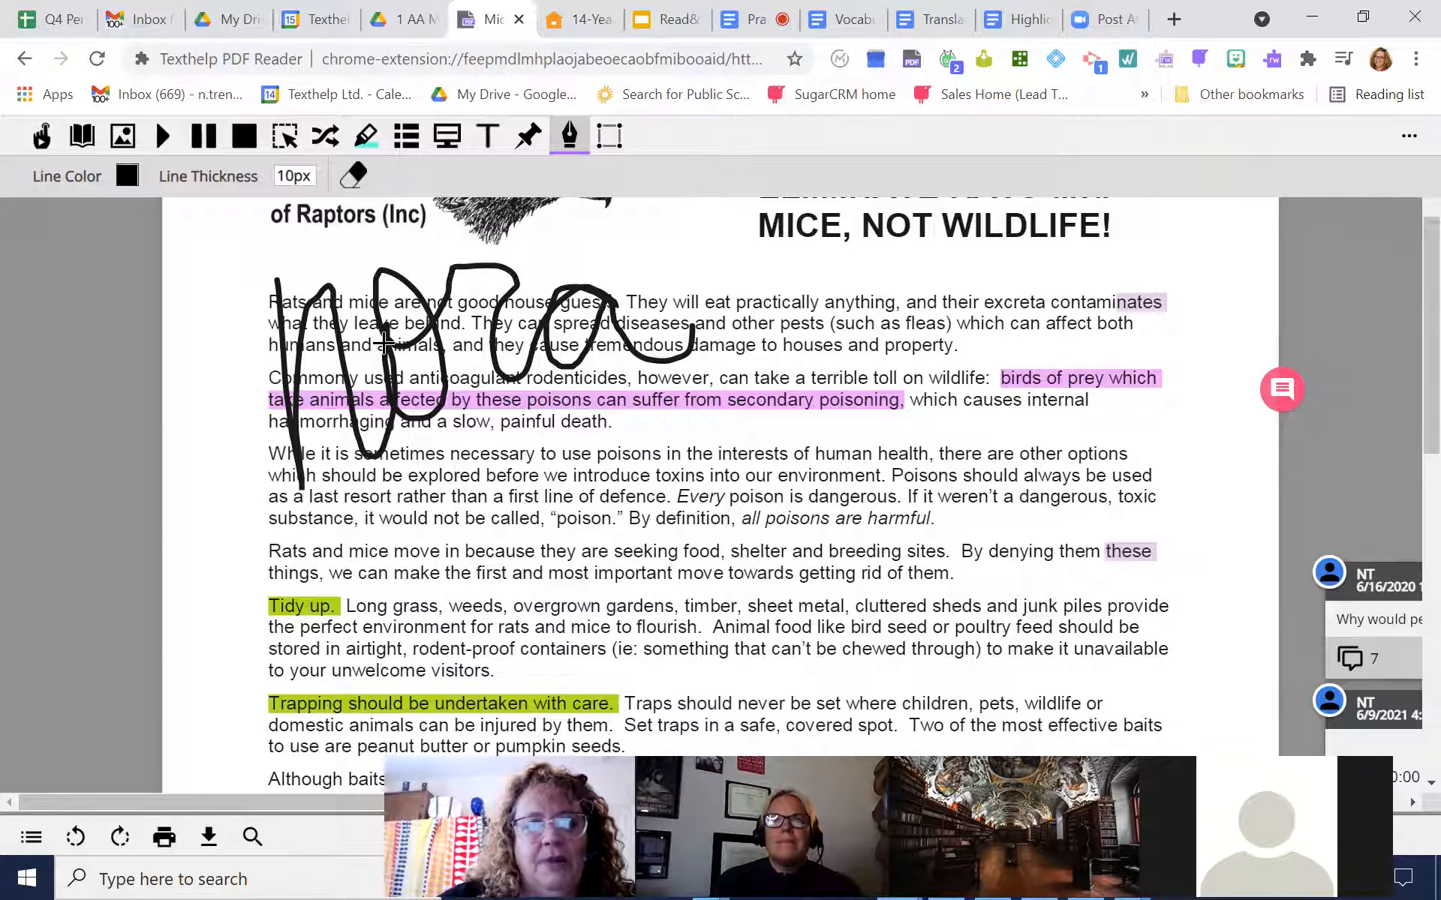
pyautogui.click(570, 136)
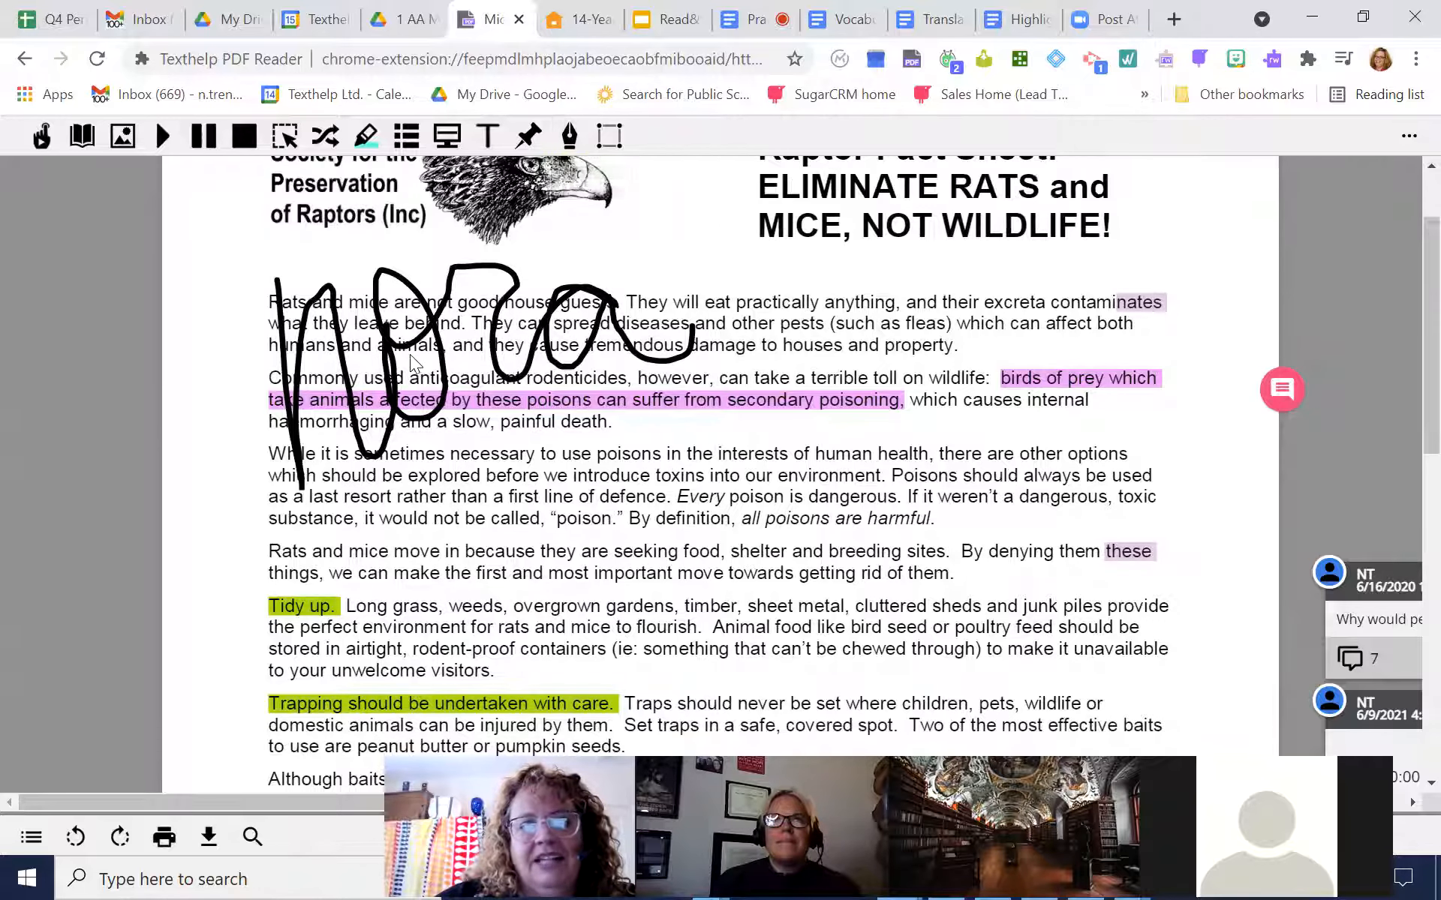
pyautogui.click(339, 231)
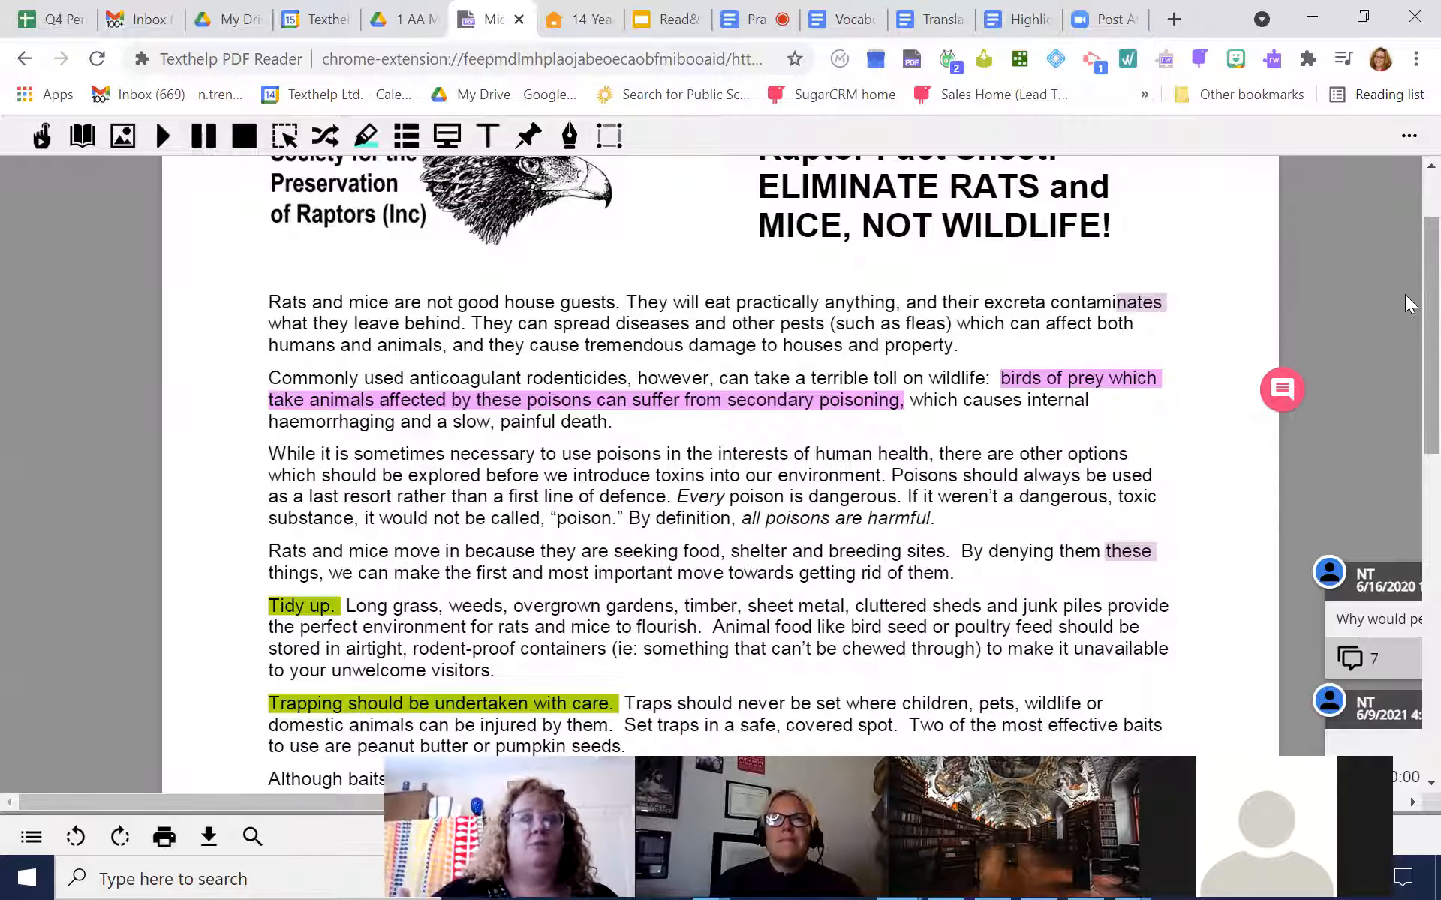
# Draw a light blue 10px freehand bracket beside the text from "While it is sometimes necessary" through the "Tidy up" paragraph
pyautogui.click(570, 137)
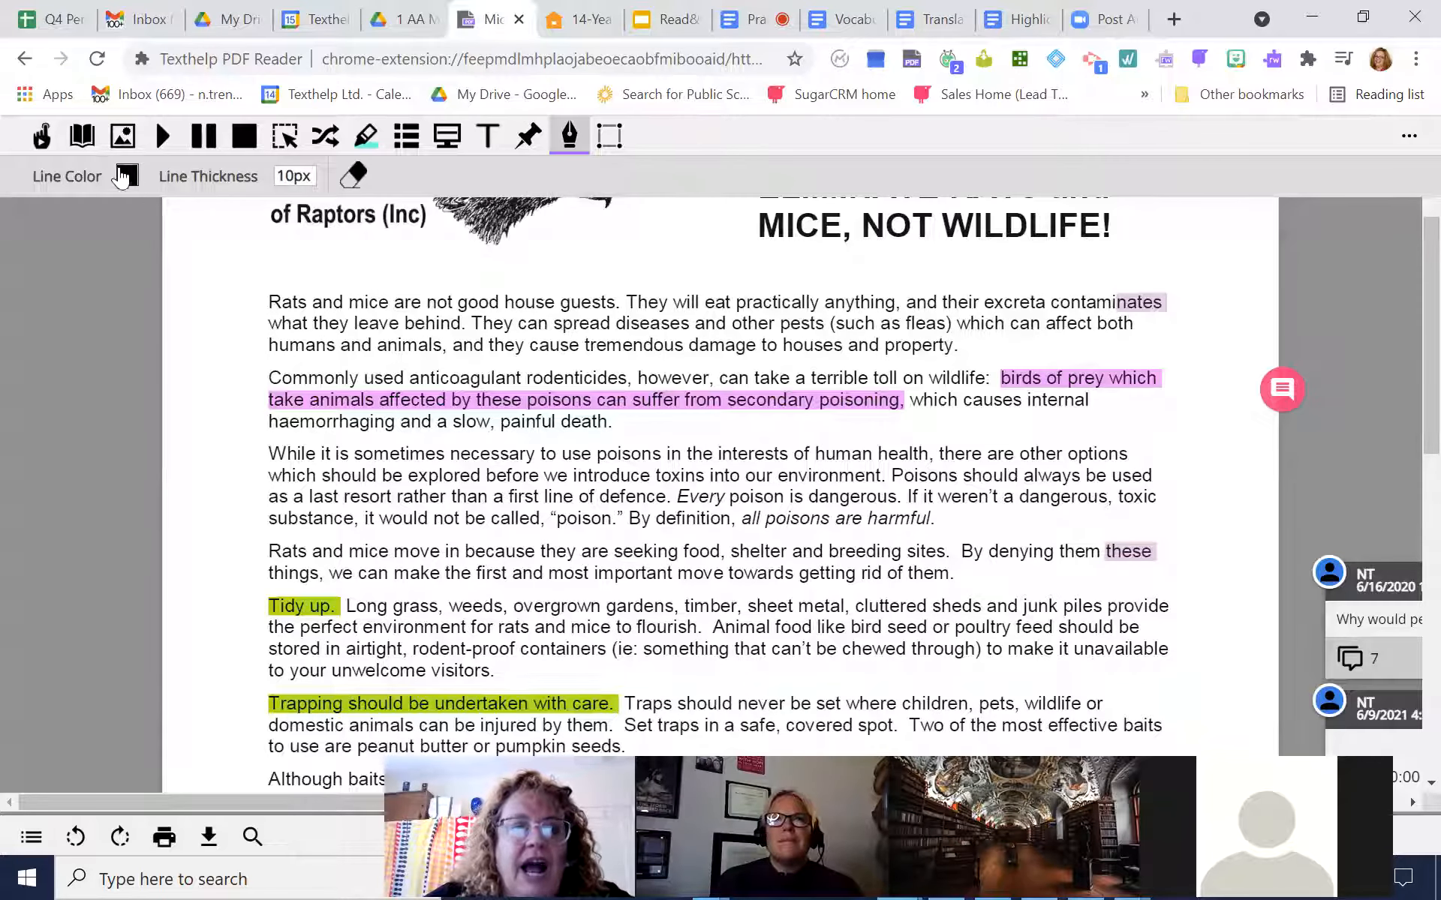
pyautogui.click(126, 178)
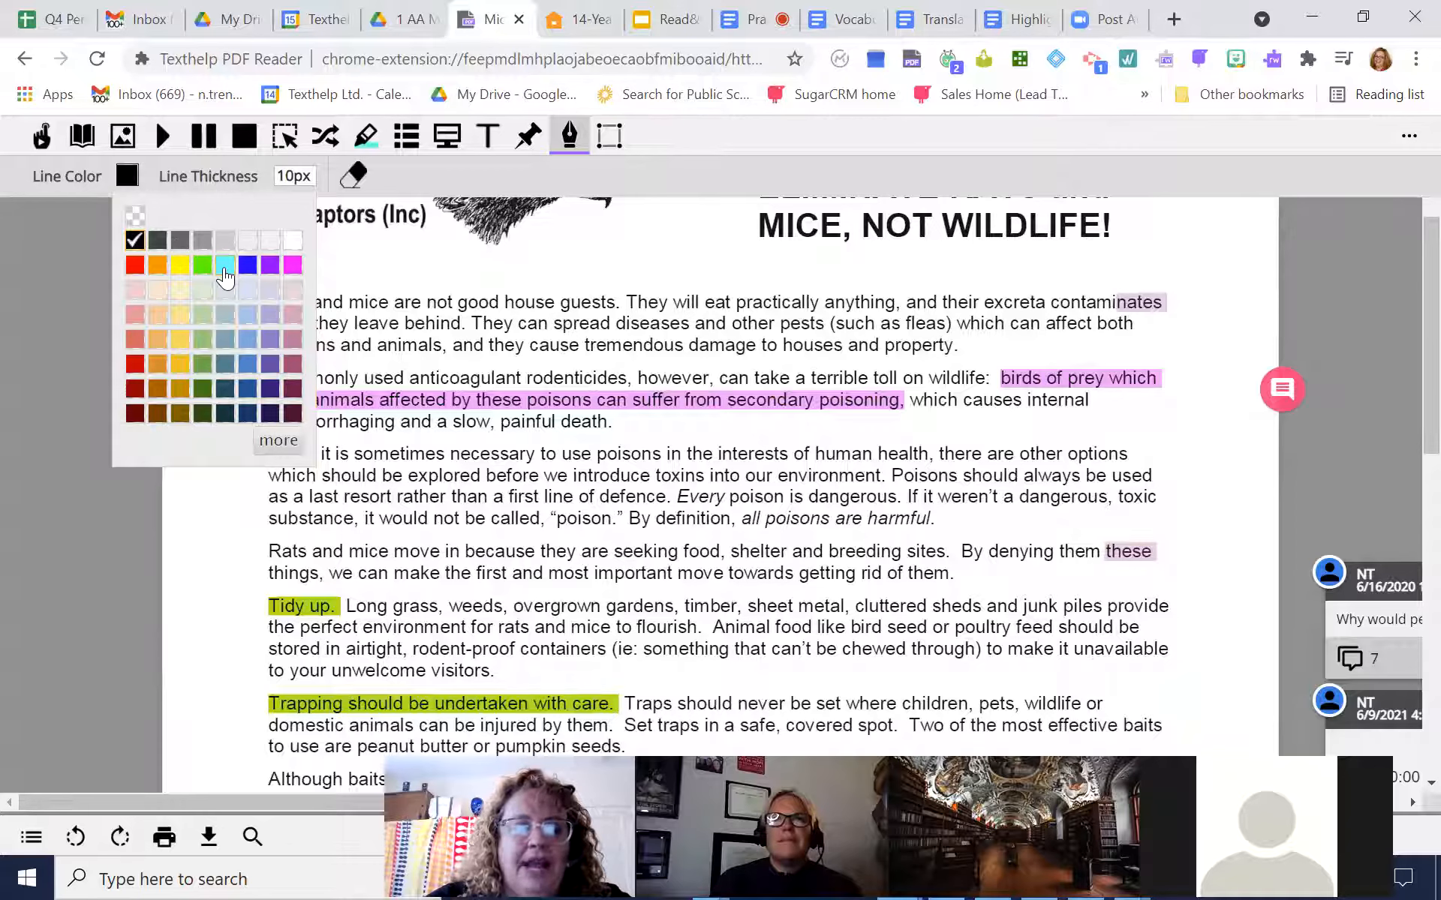
pyautogui.click(225, 267)
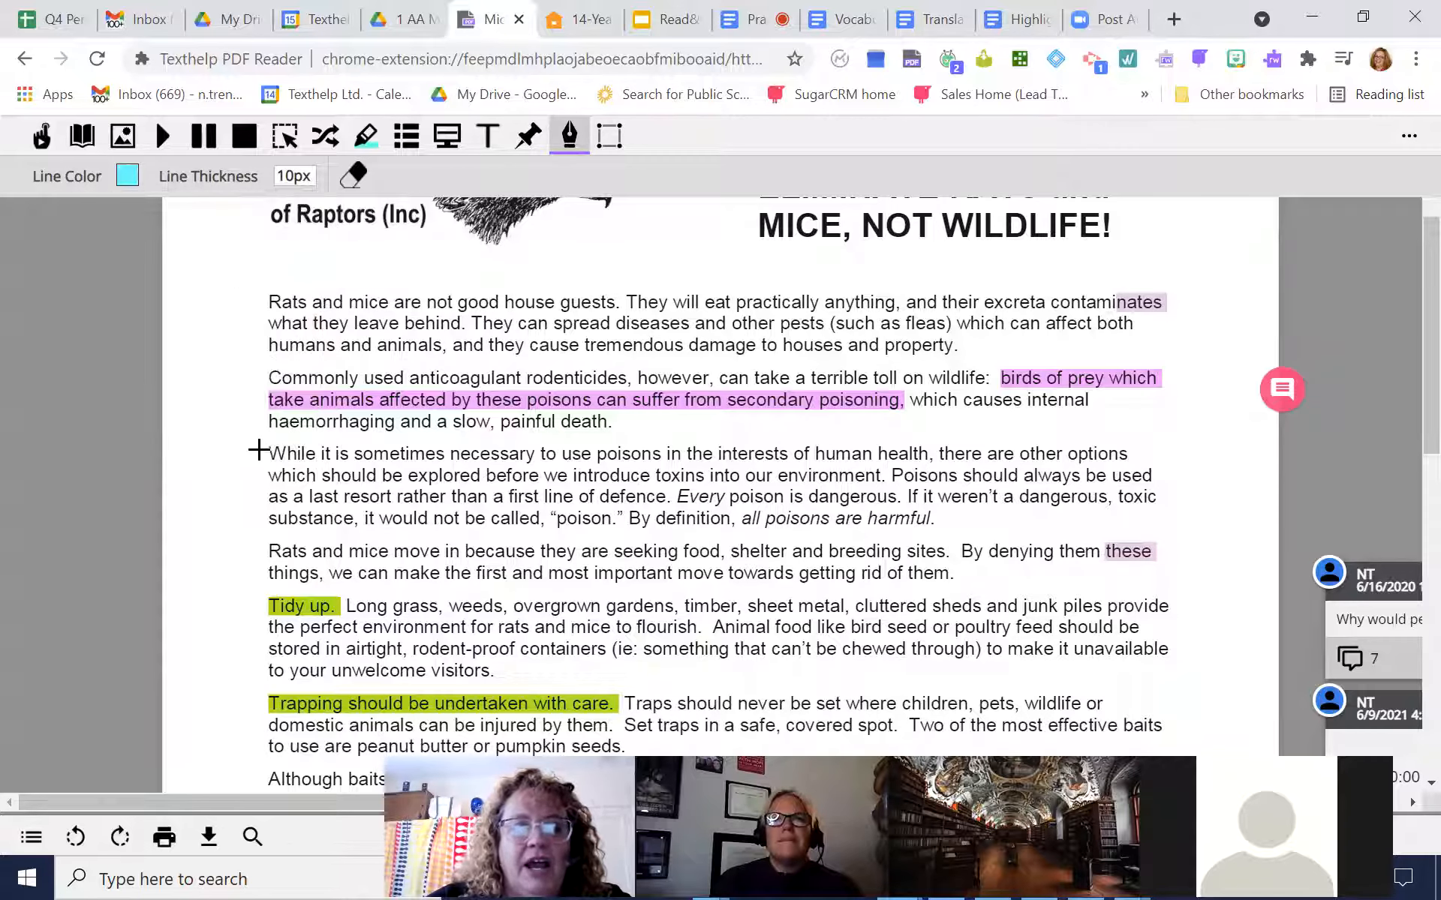
pyautogui.moveTo(230, 462)
pyautogui.mouseDown()
pyautogui.moveTo(250, 521)
pyautogui.moveTo(196, 570)
pyautogui.moveTo(213, 630)
pyautogui.moveTo(265, 669)
pyautogui.mouseUp()
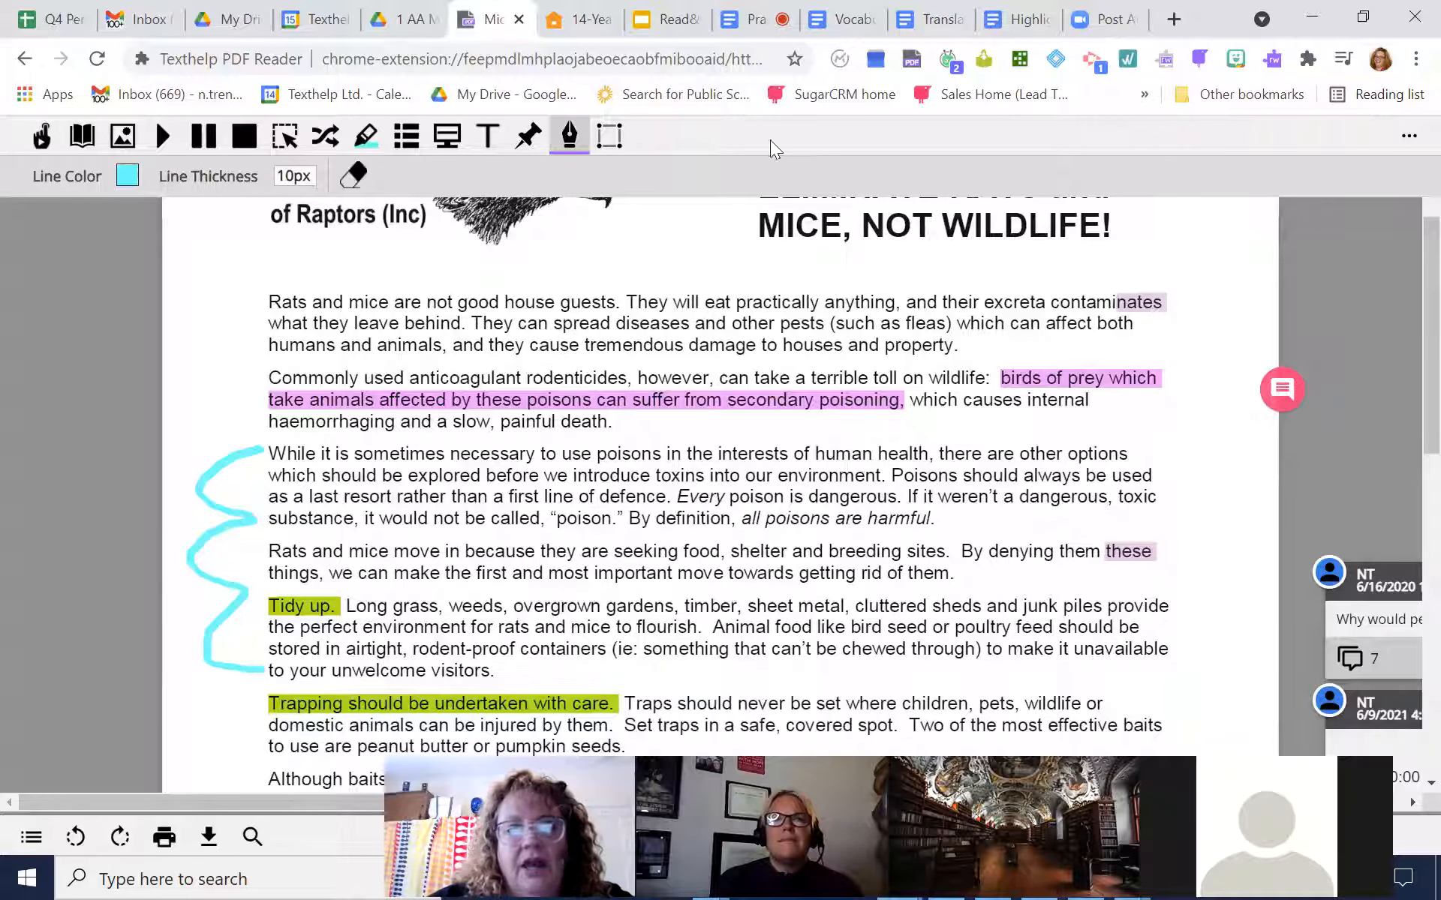
pyautogui.click(569, 136)
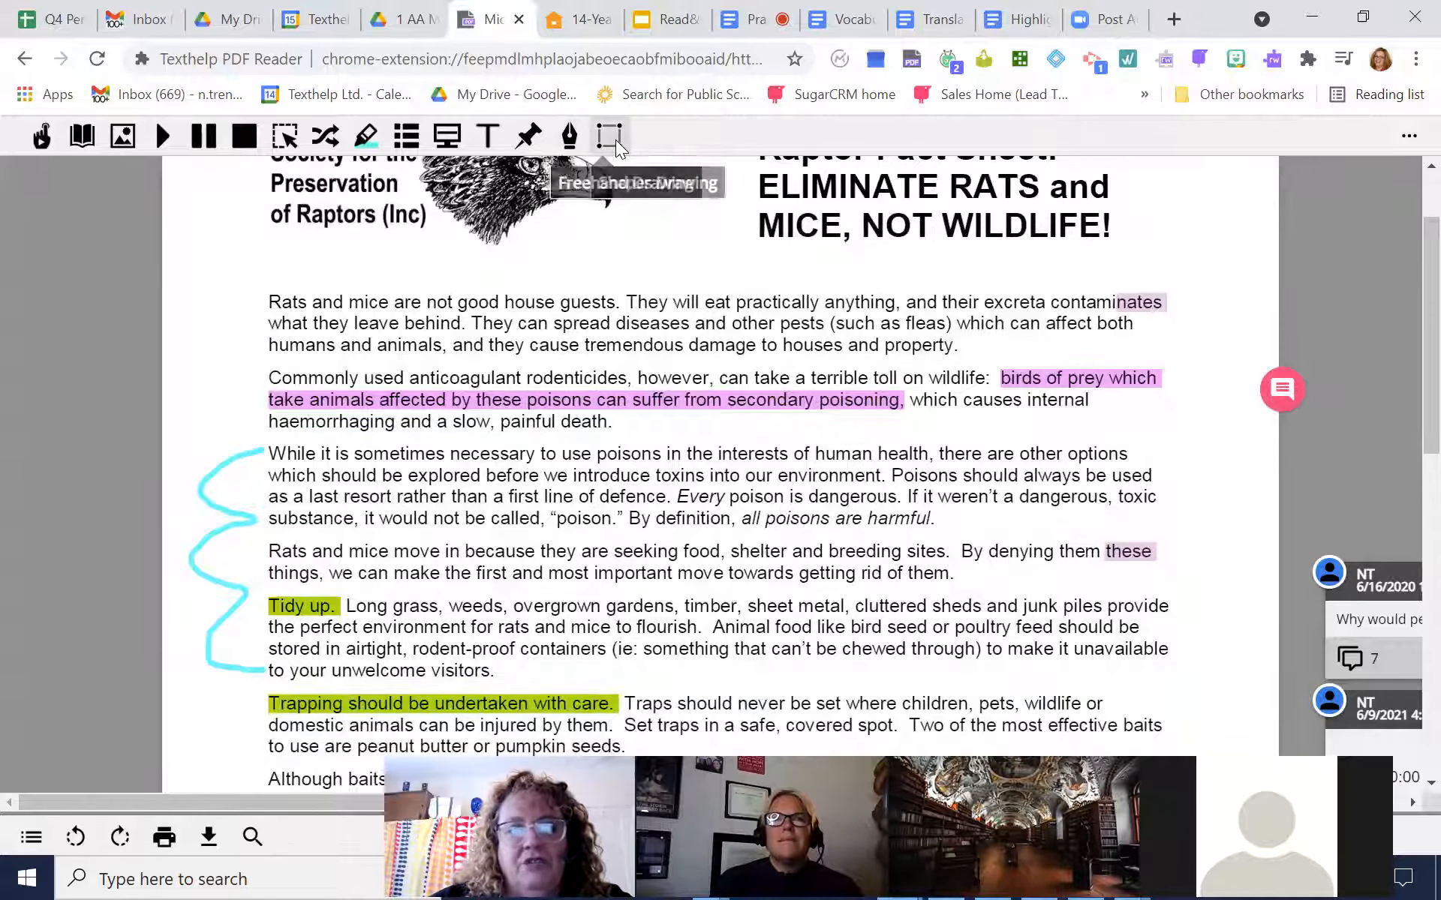
# Draw a yellow 10px rectangle around the word "eat" in the first paragraph
pyautogui.click(616, 142)
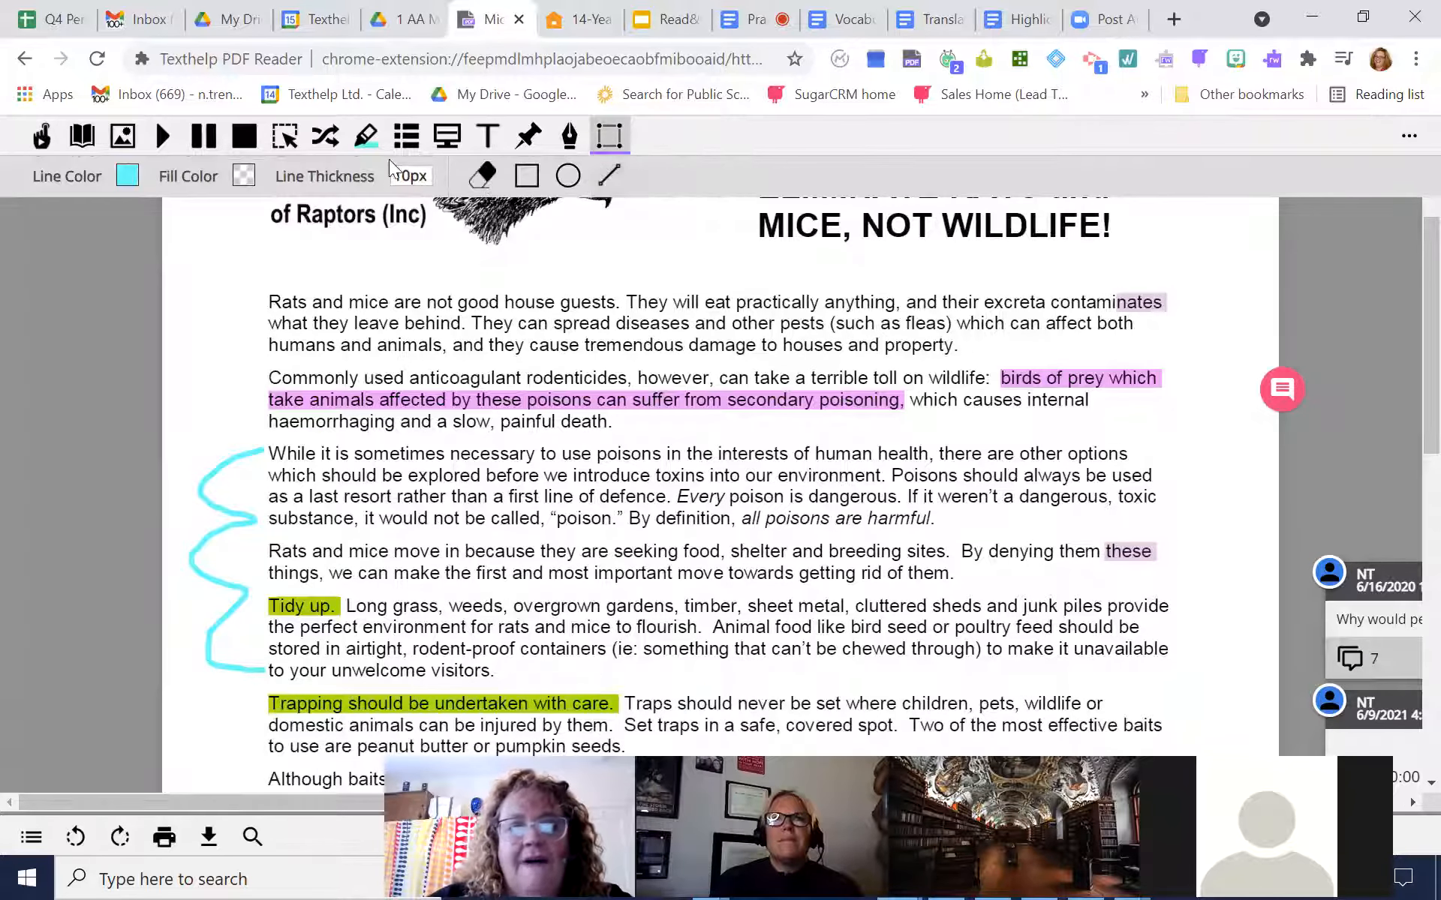
pyautogui.click(130, 176)
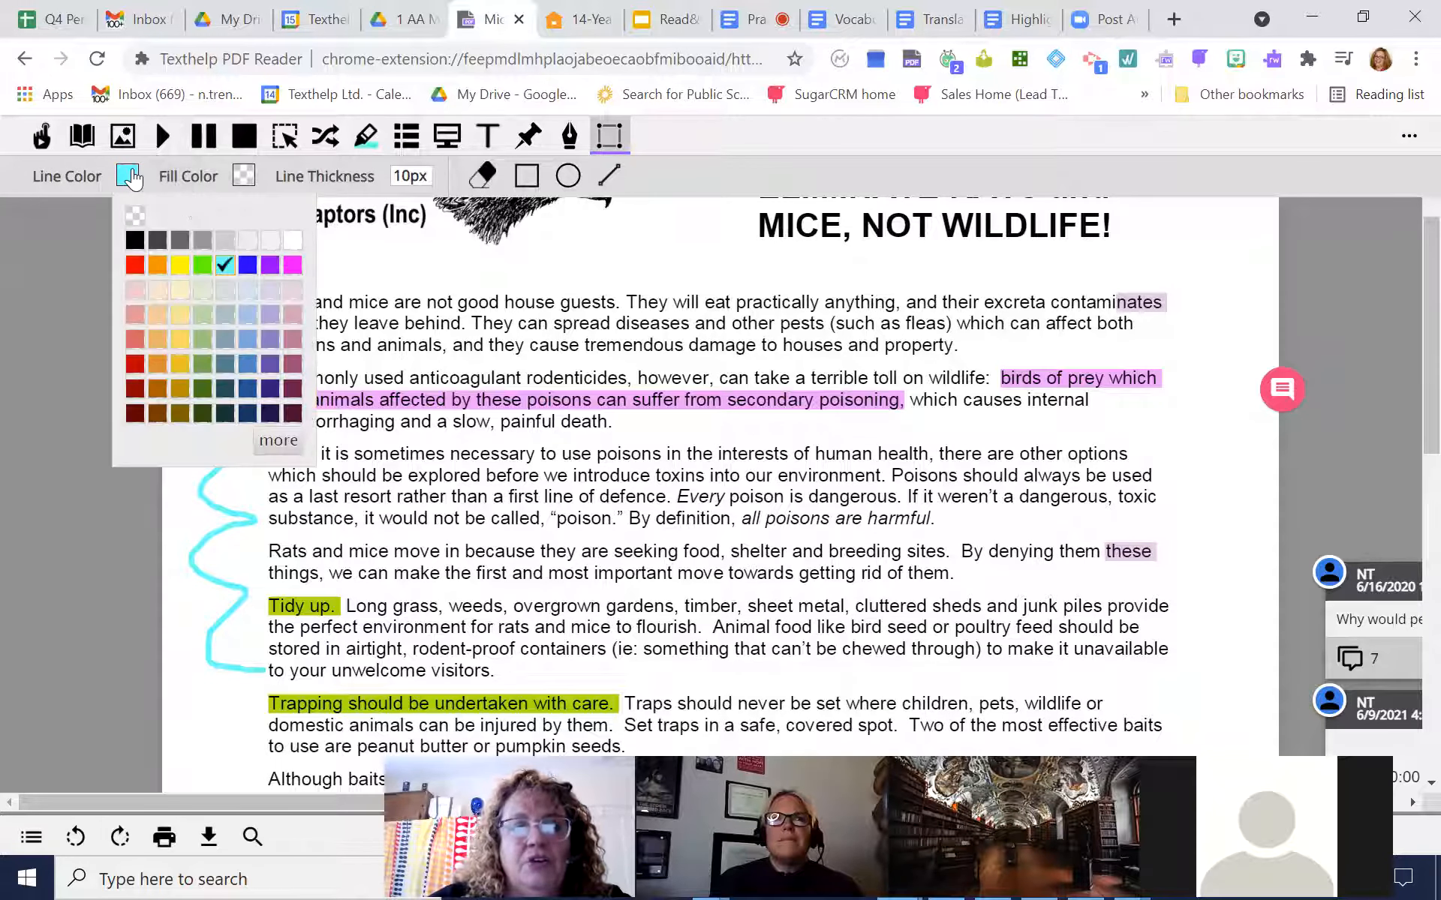
pyautogui.click(177, 265)
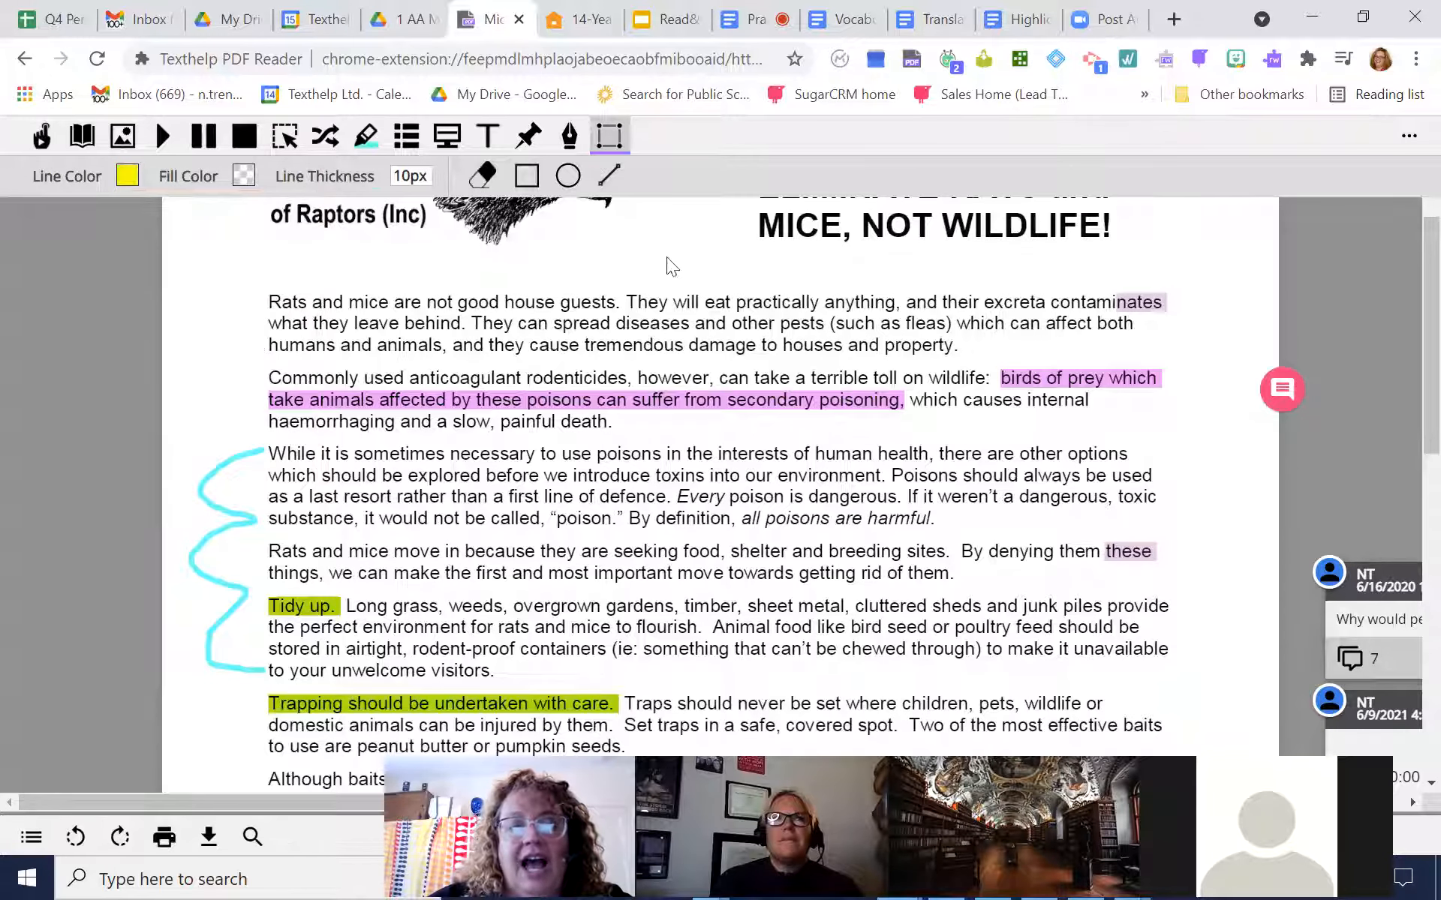
pyautogui.click(526, 176)
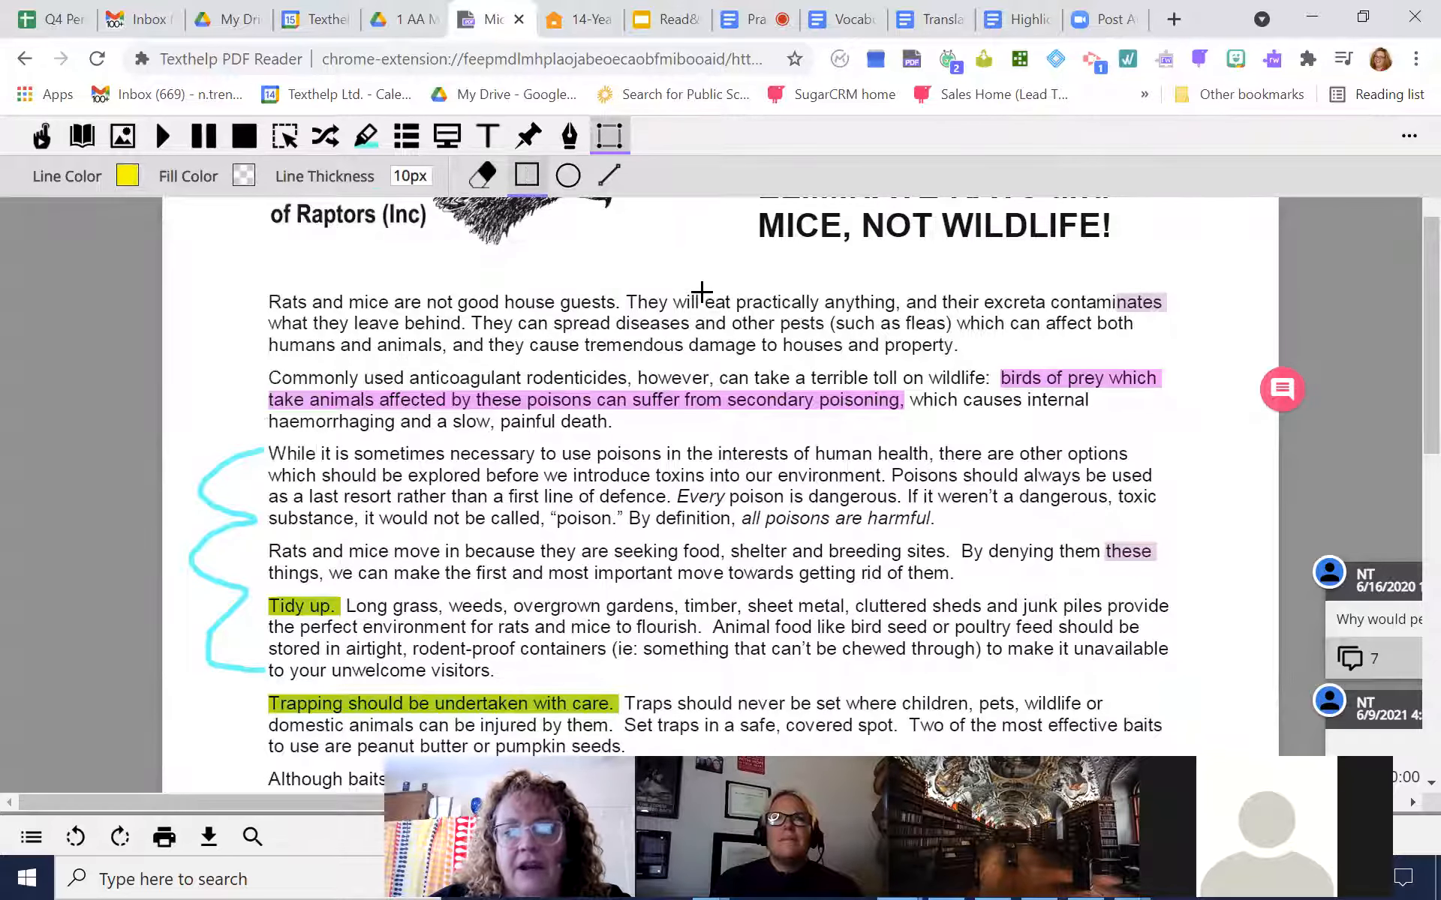
pyautogui.moveTo(699, 291); pyautogui.dragTo(741, 311)
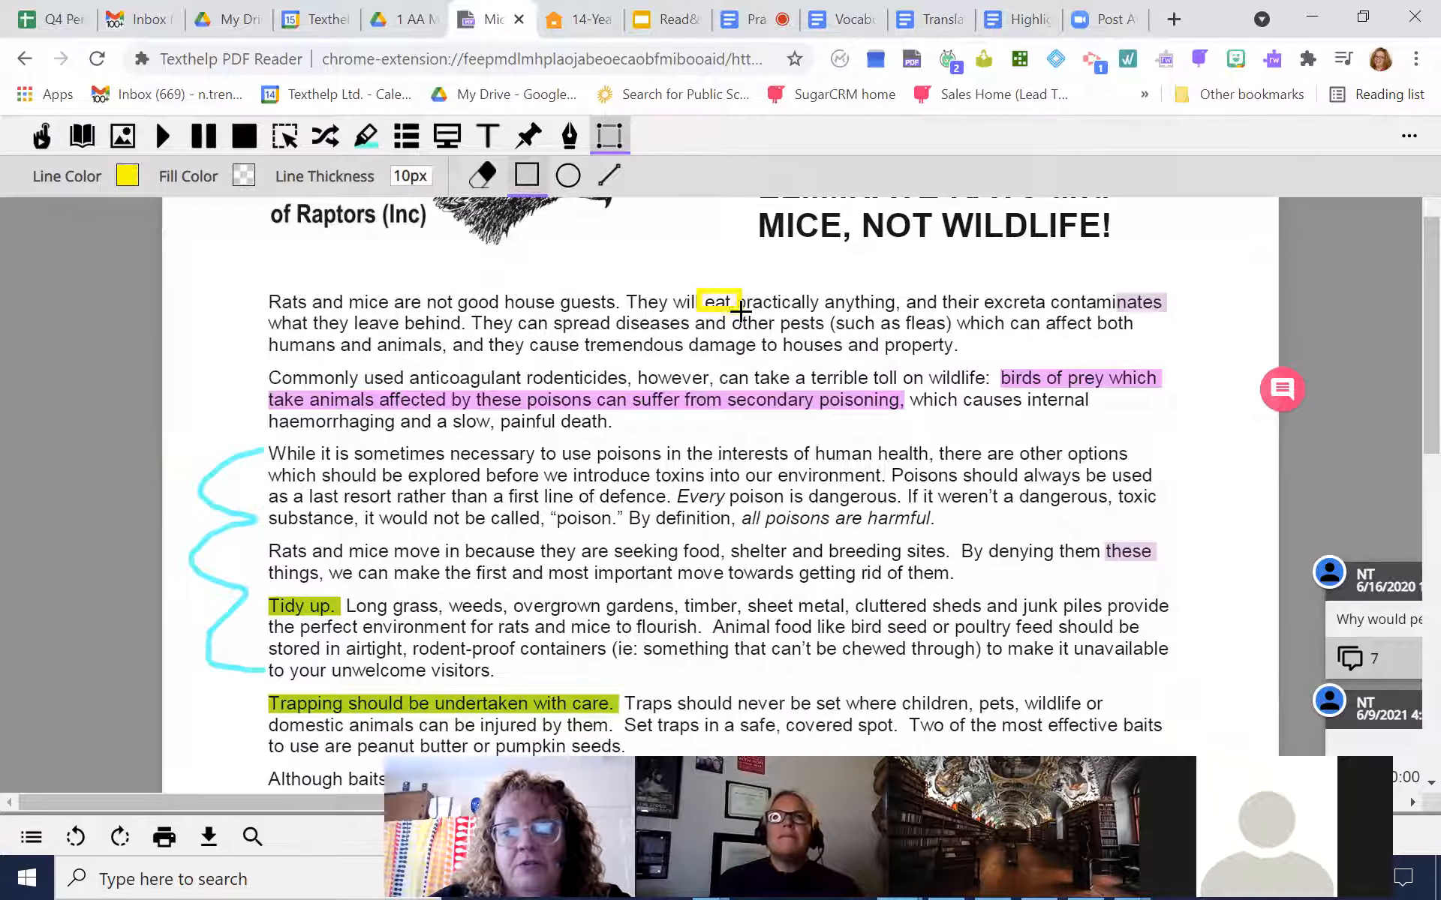
pyautogui.click(609, 136)
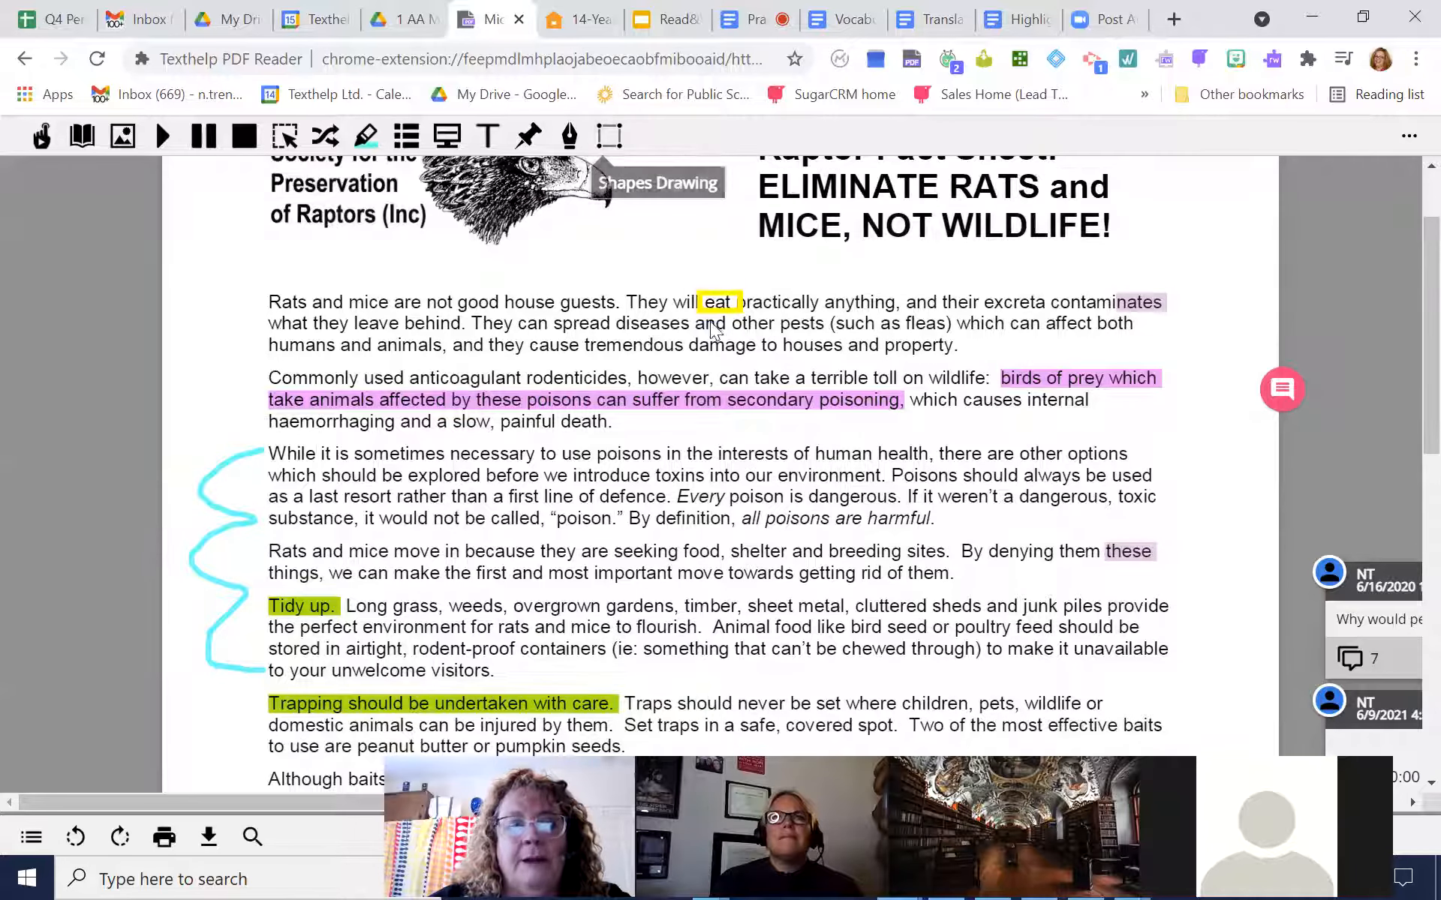
# Place a Typewriter text box above the first paragraph, dictate "I can answer this with my voice okay", and have it read back
pyautogui.click(486, 139)
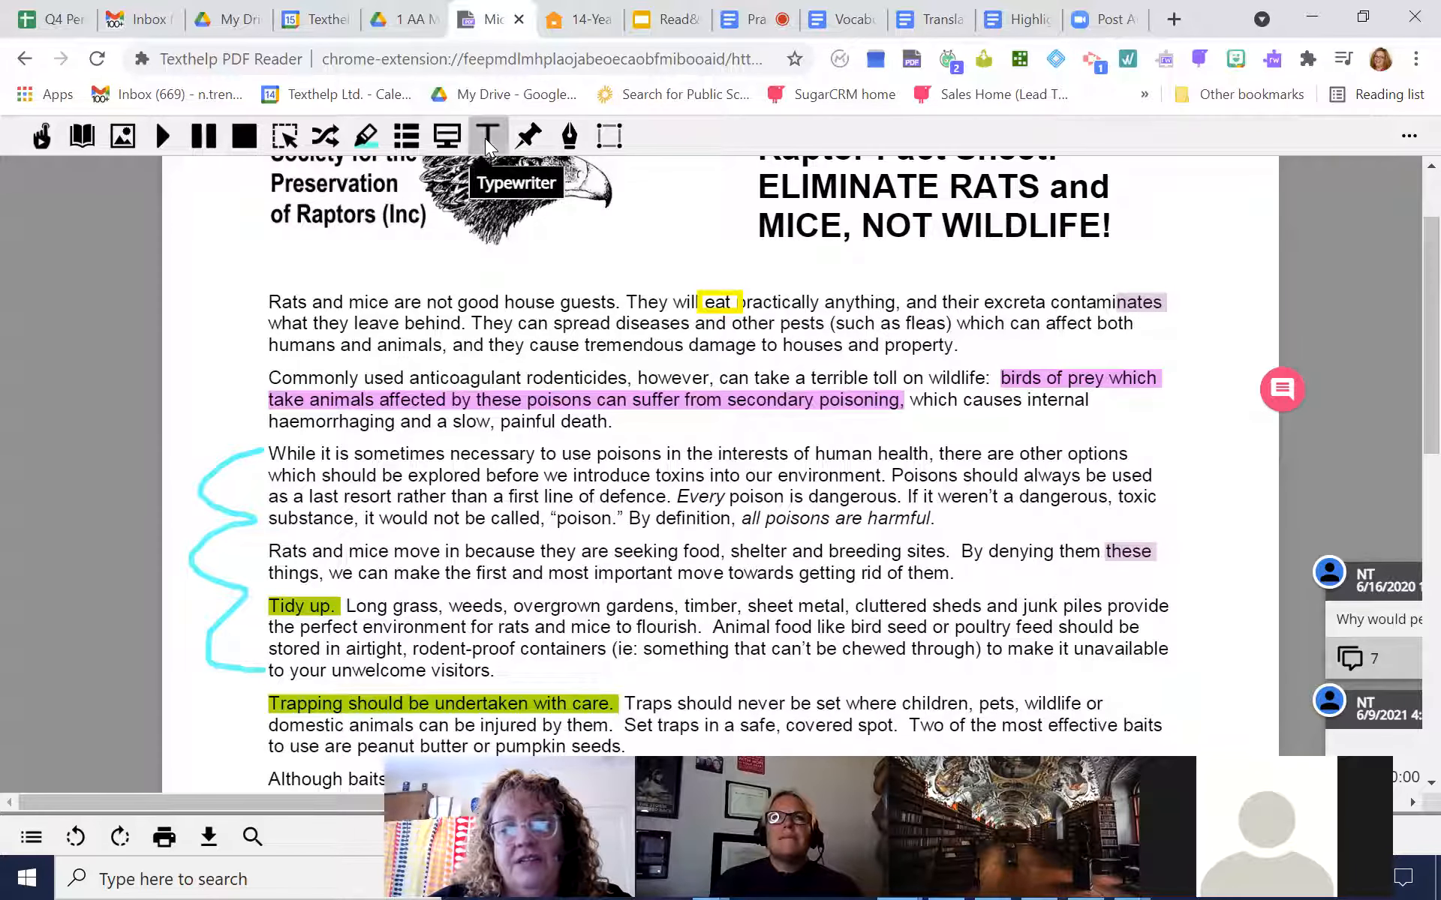
pyautogui.click(385, 259)
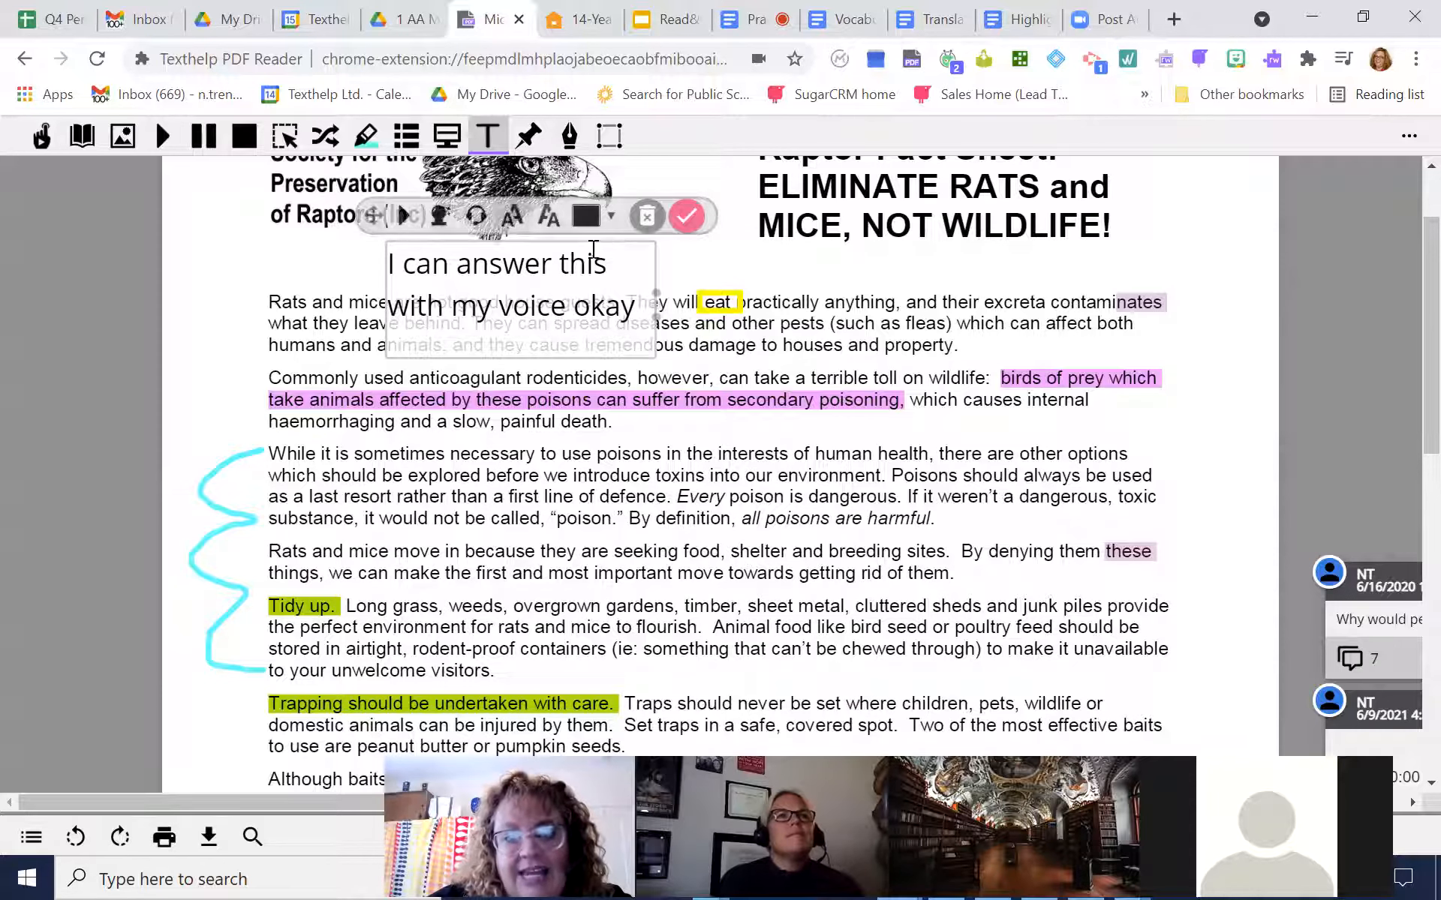
pyautogui.click(404, 218)
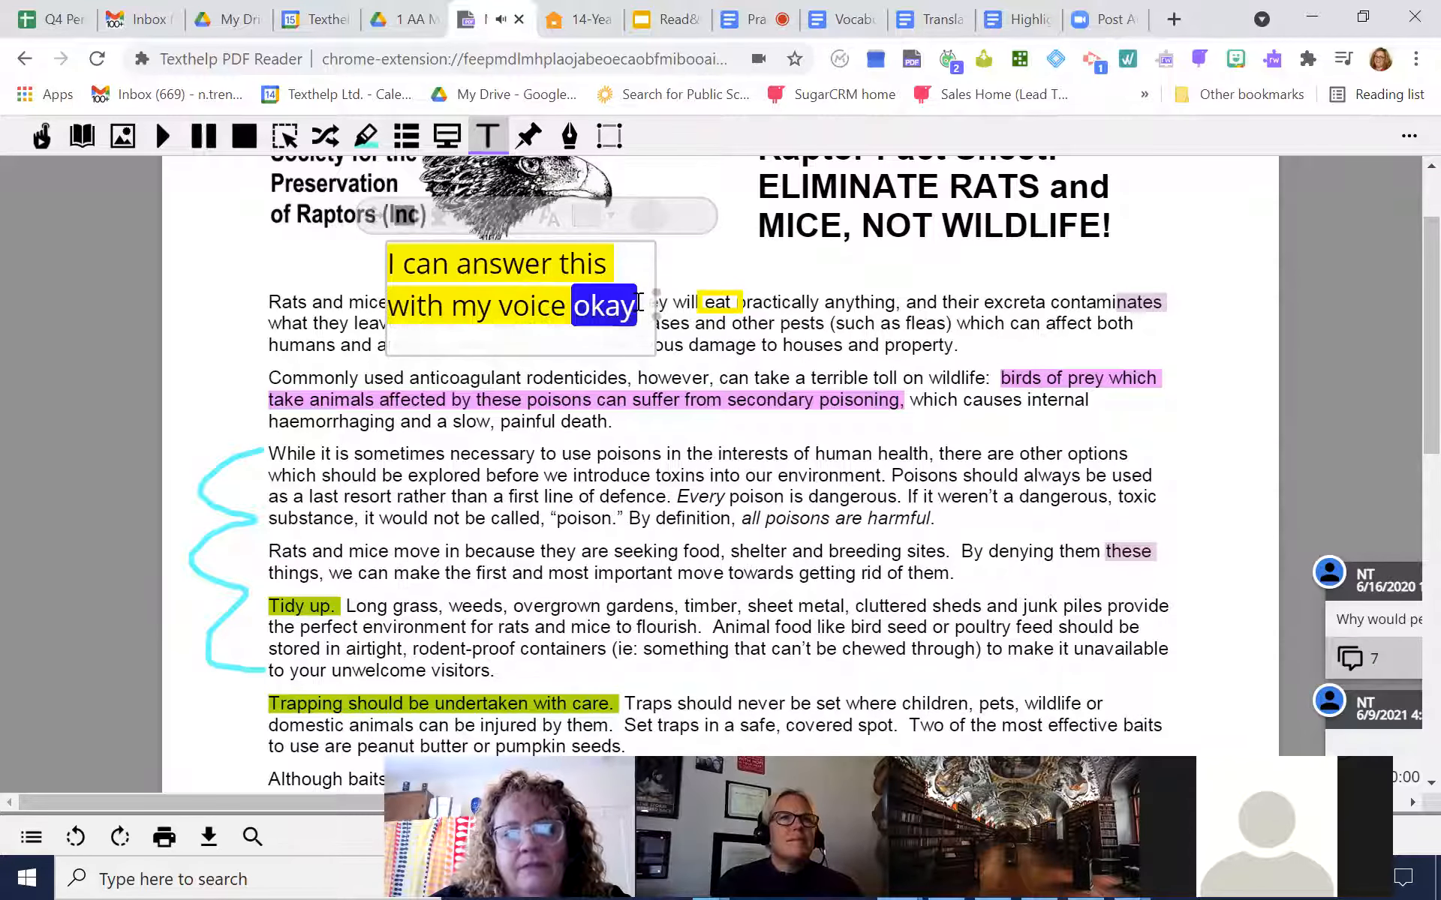
# Replace "okay" at the end of the text box with a period so it reads "I can answer this with my voice."
pyautogui.press('BackSpace')
pyautogui.press('BackSpace')
pyautogui.press('BackSpace')
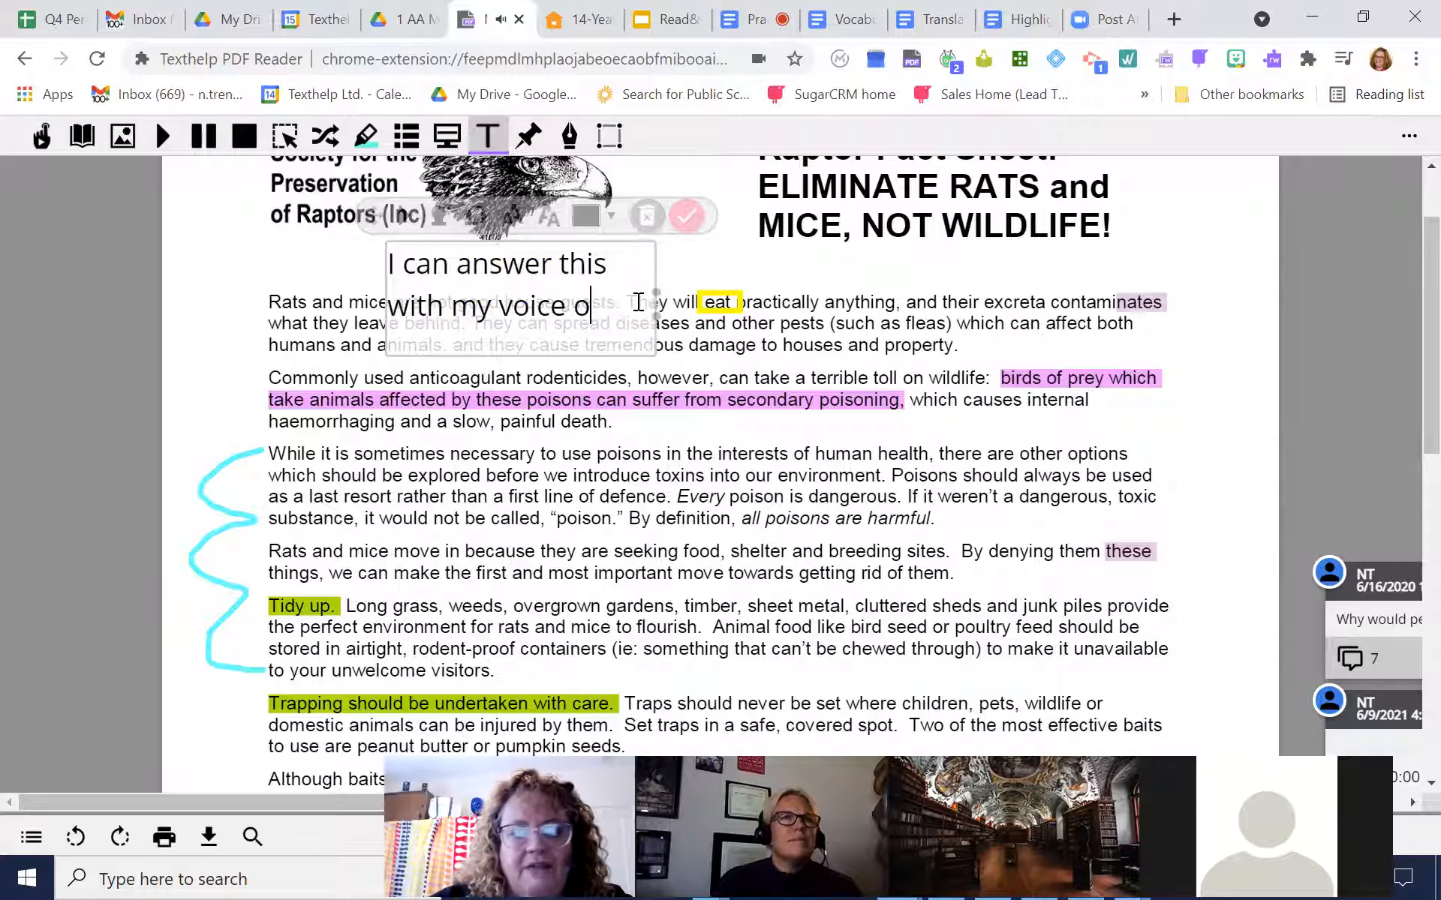
pyautogui.write('.')
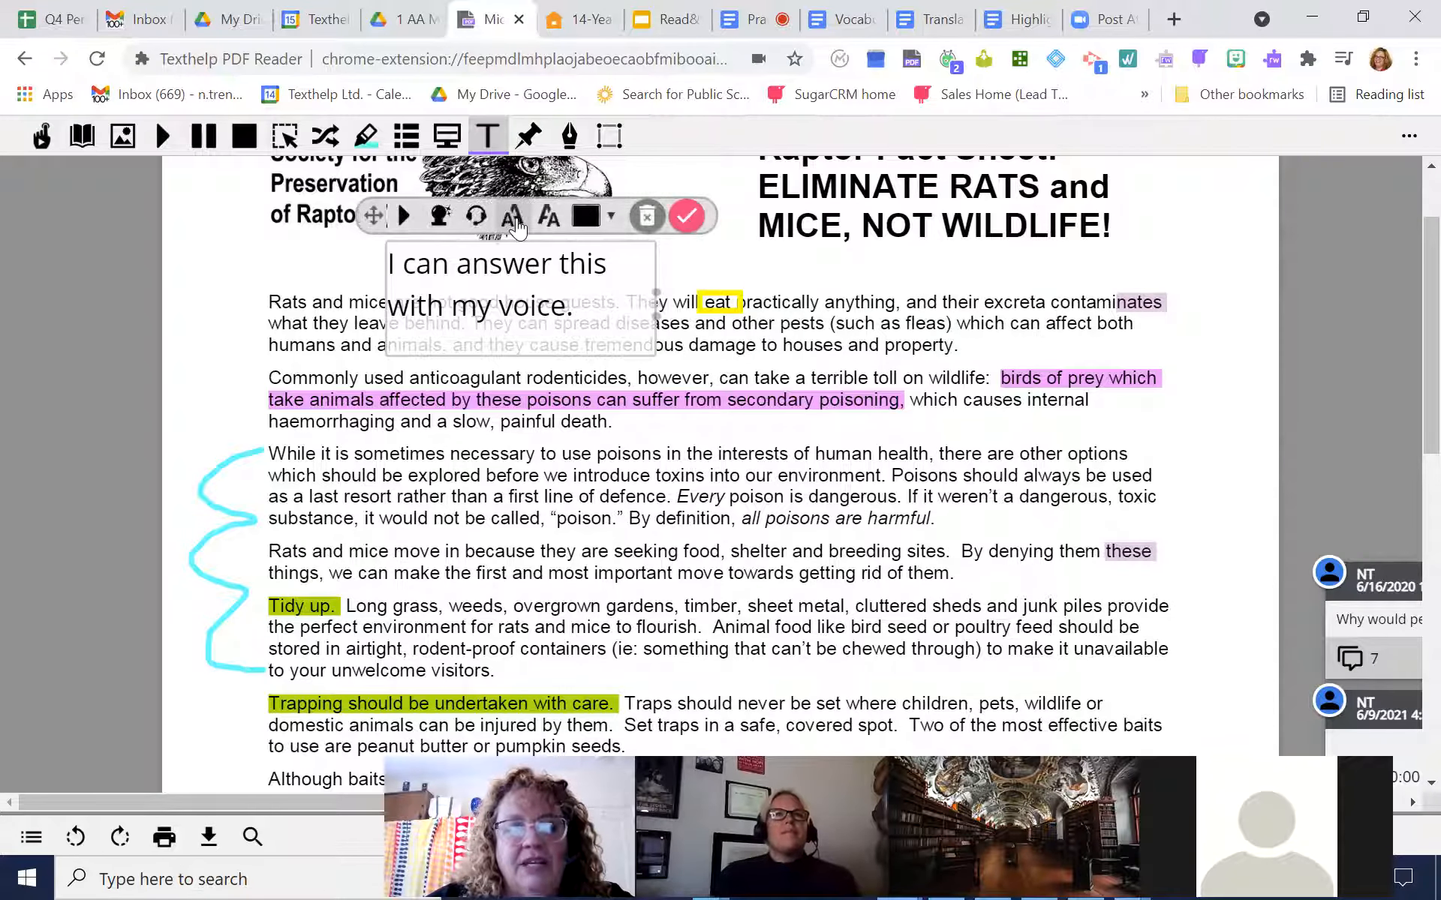
# Widen the Typewriter text box until its sentence fits on one line, place it directly below the "ELIMINATE RATS and MICE" heading, and finish editing
pyautogui.click(512, 219)
pyautogui.click(550, 220)
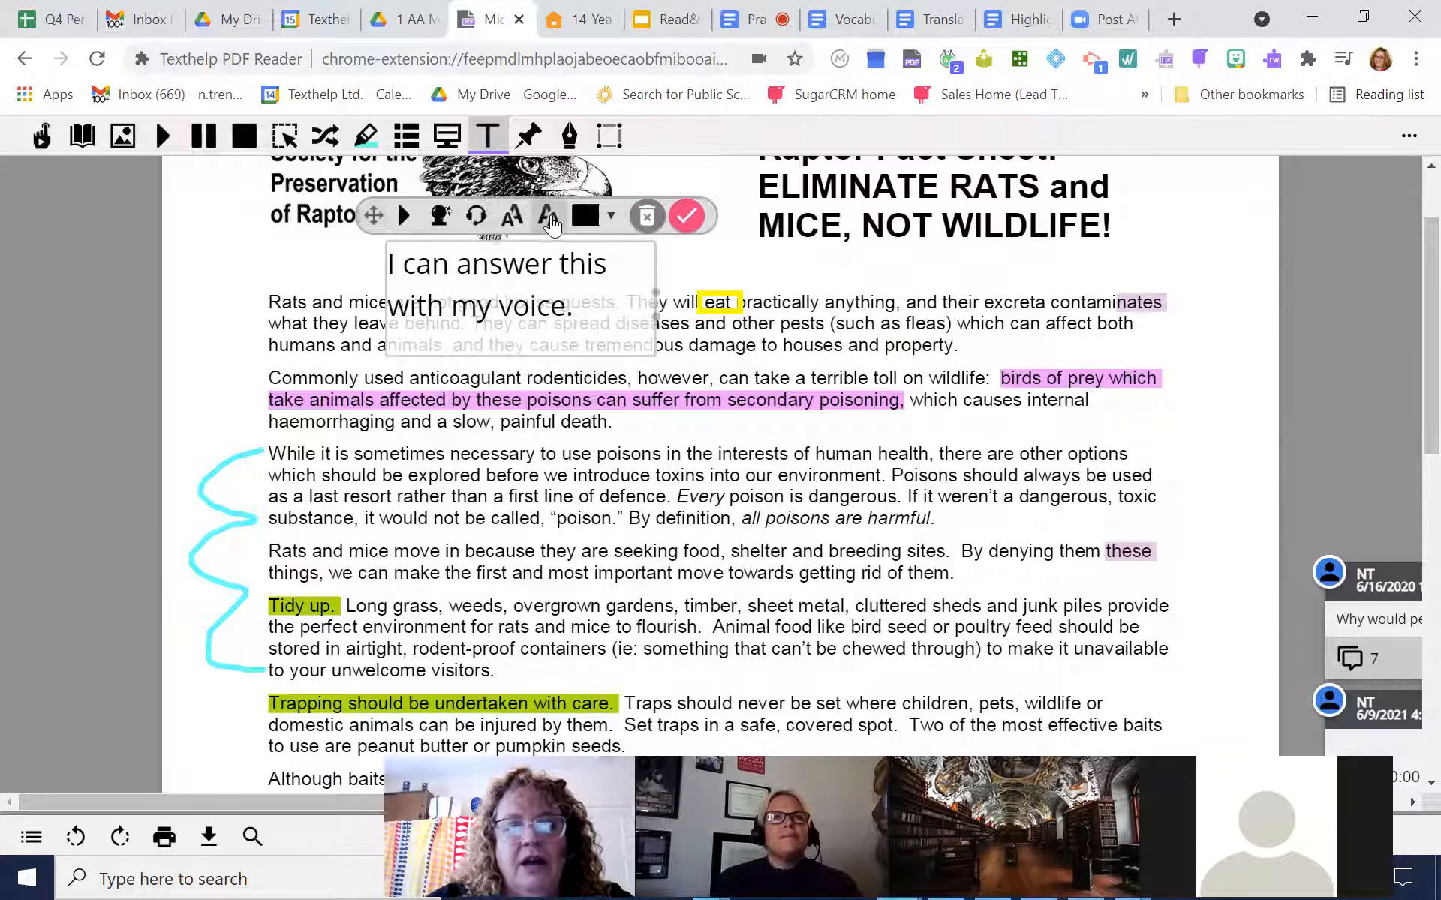
pyautogui.moveTo(655, 294); pyautogui.dragTo(836, 294)
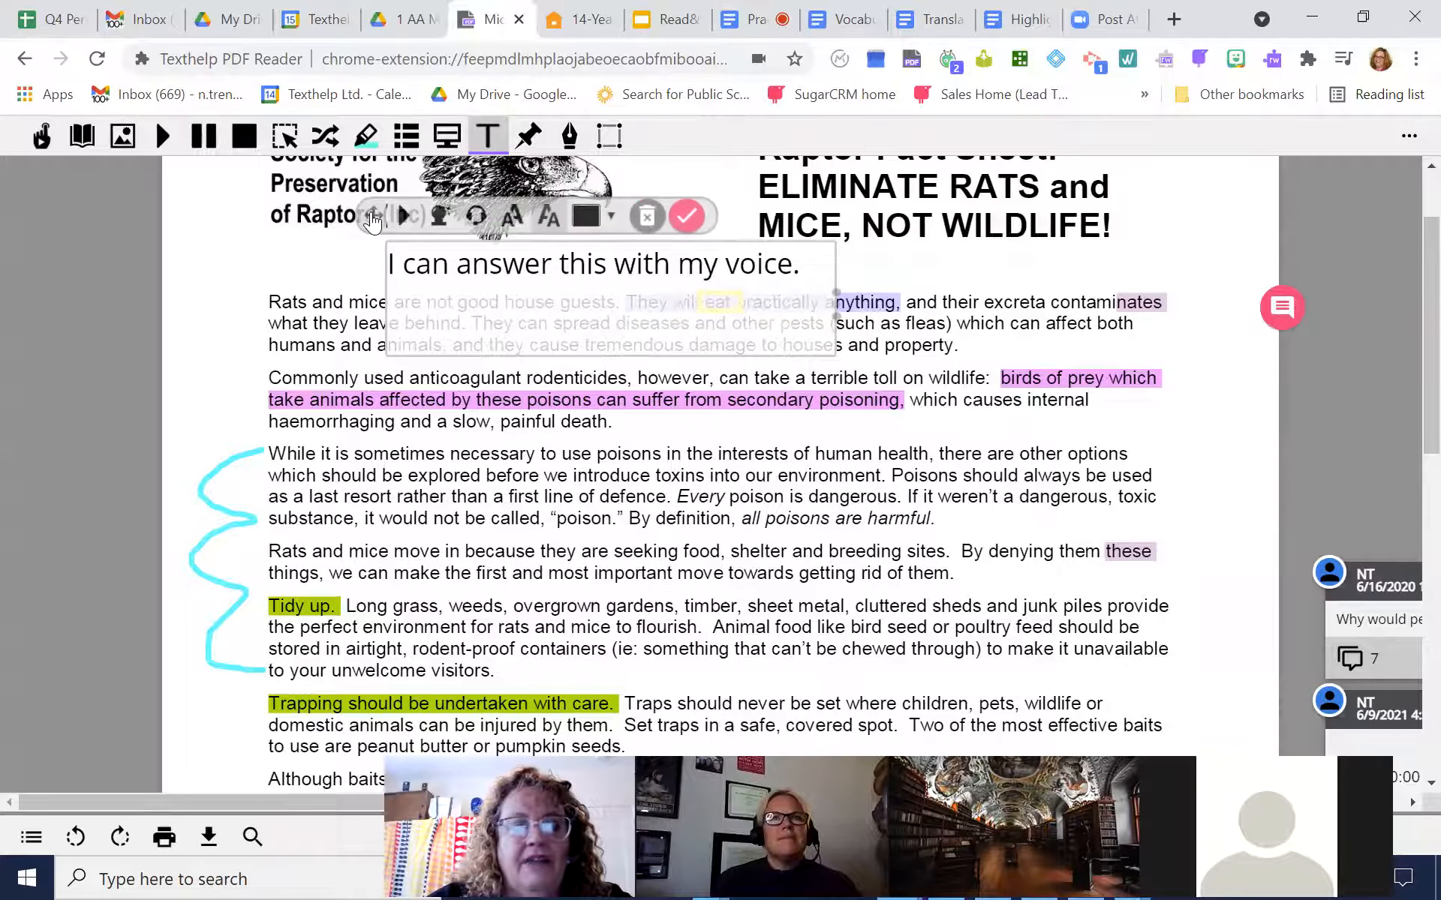
pyautogui.moveTo(373, 222); pyautogui.dragTo(757, 223)
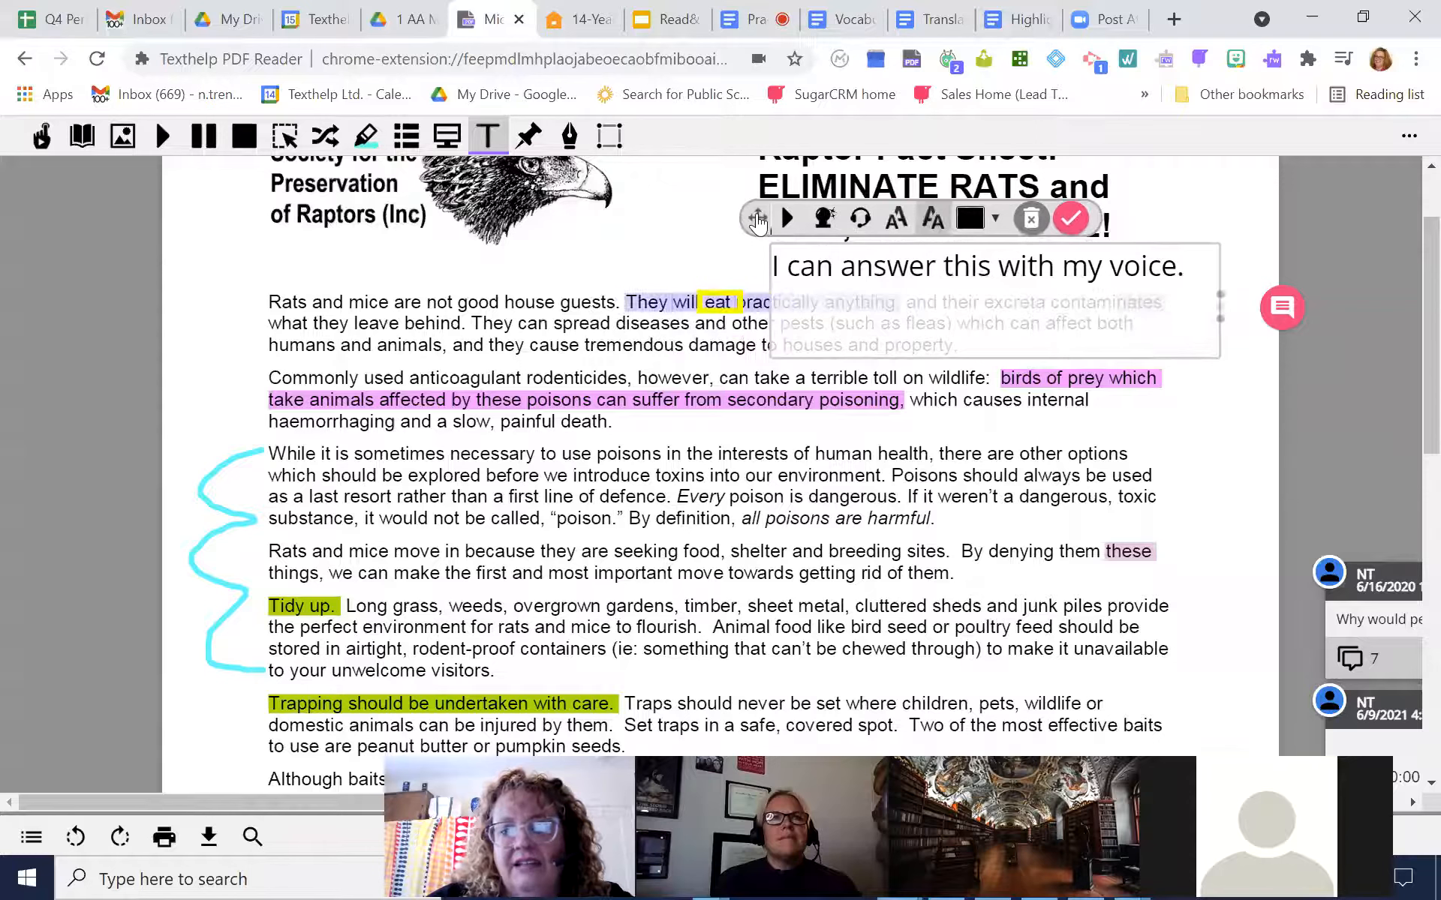
pyautogui.click(1071, 219)
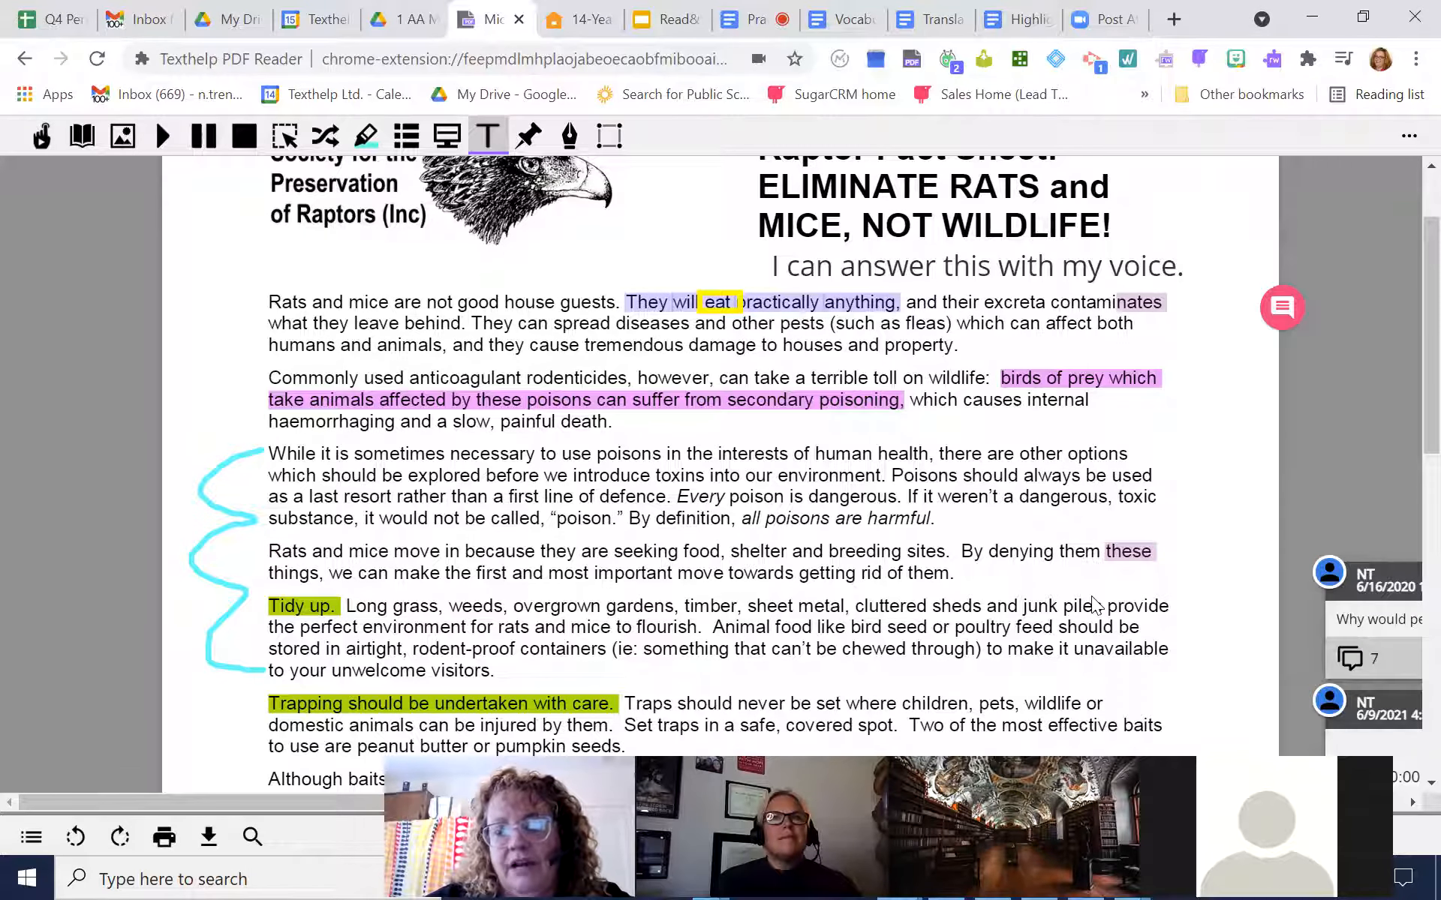
pyautogui.click(492, 143)
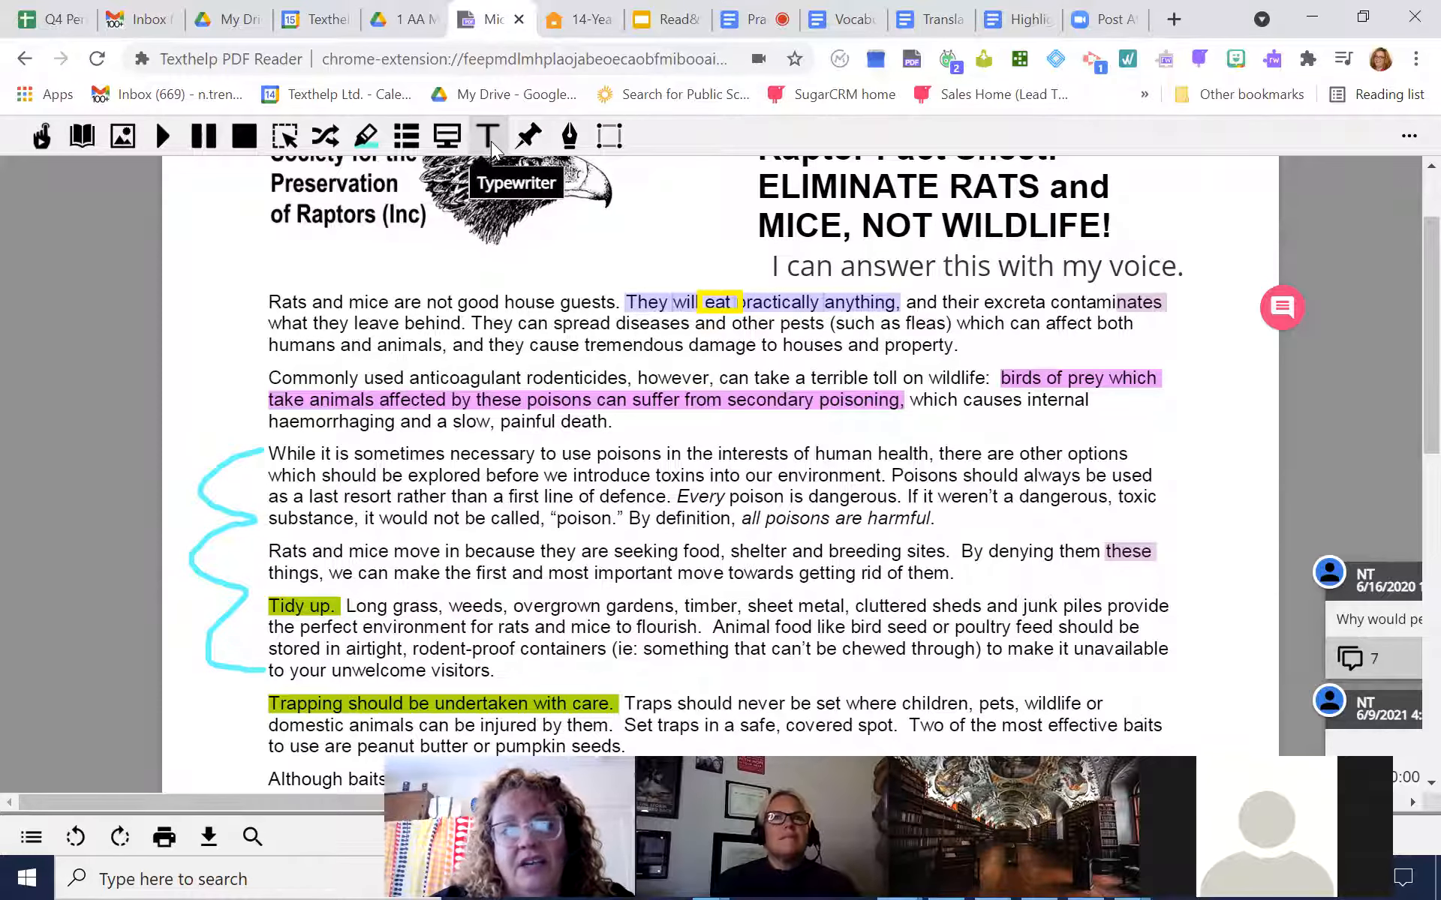
# Select the word "used" in the "While it is sometimes necessary" paragraph to bring up the comment option
pyautogui.scroll(-3, 1408, 405)
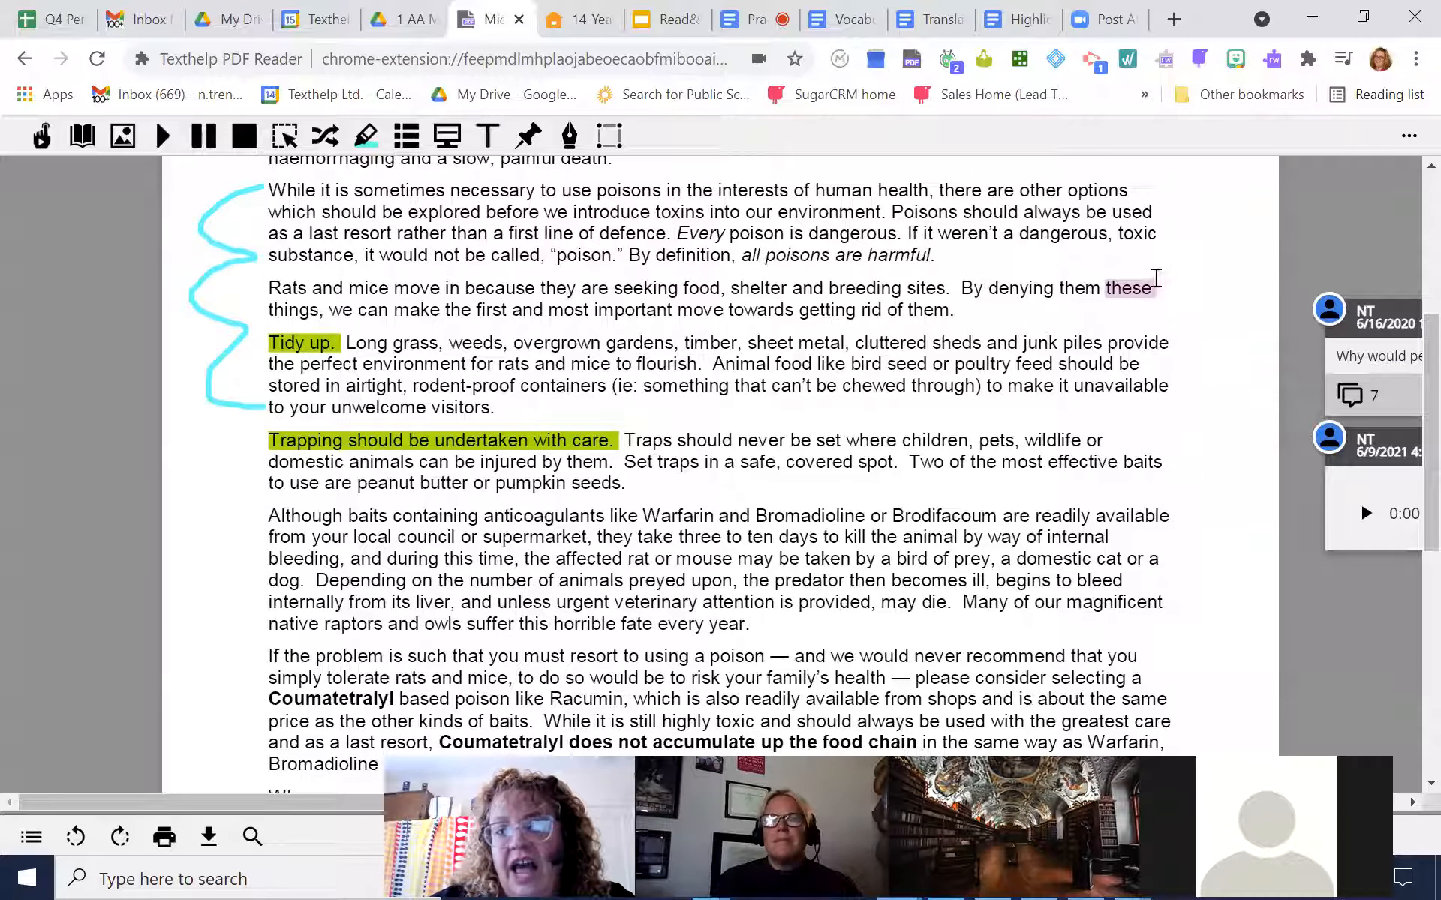
pyautogui.doubleClick(1137, 217)
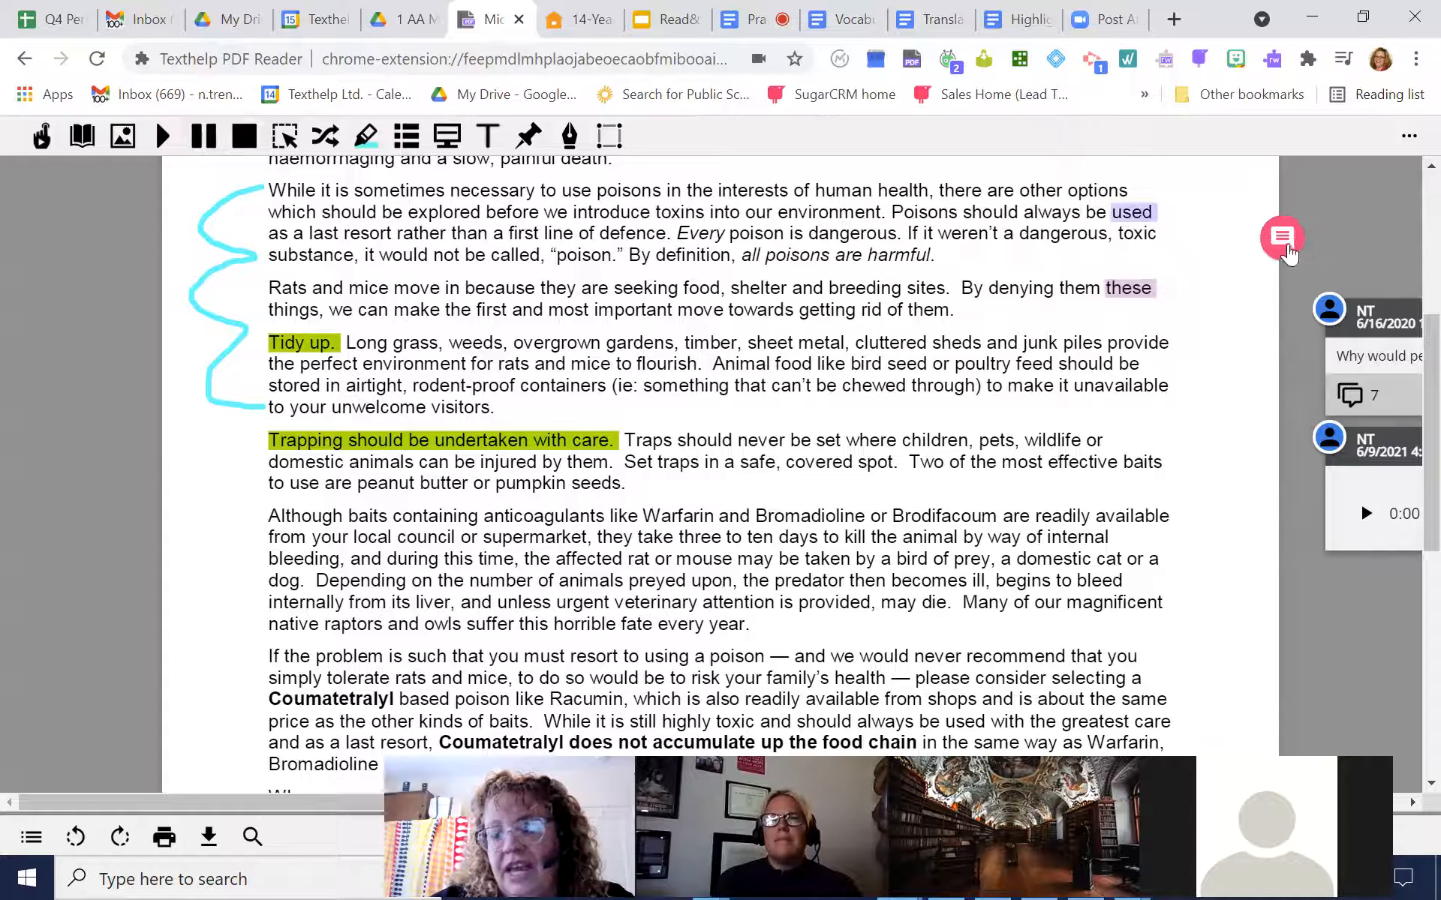
# Expand the comment thread "Why would people use these chemicals?" and look through its text, audio and image replies
pyautogui.scroll(-8, 1409, 360)
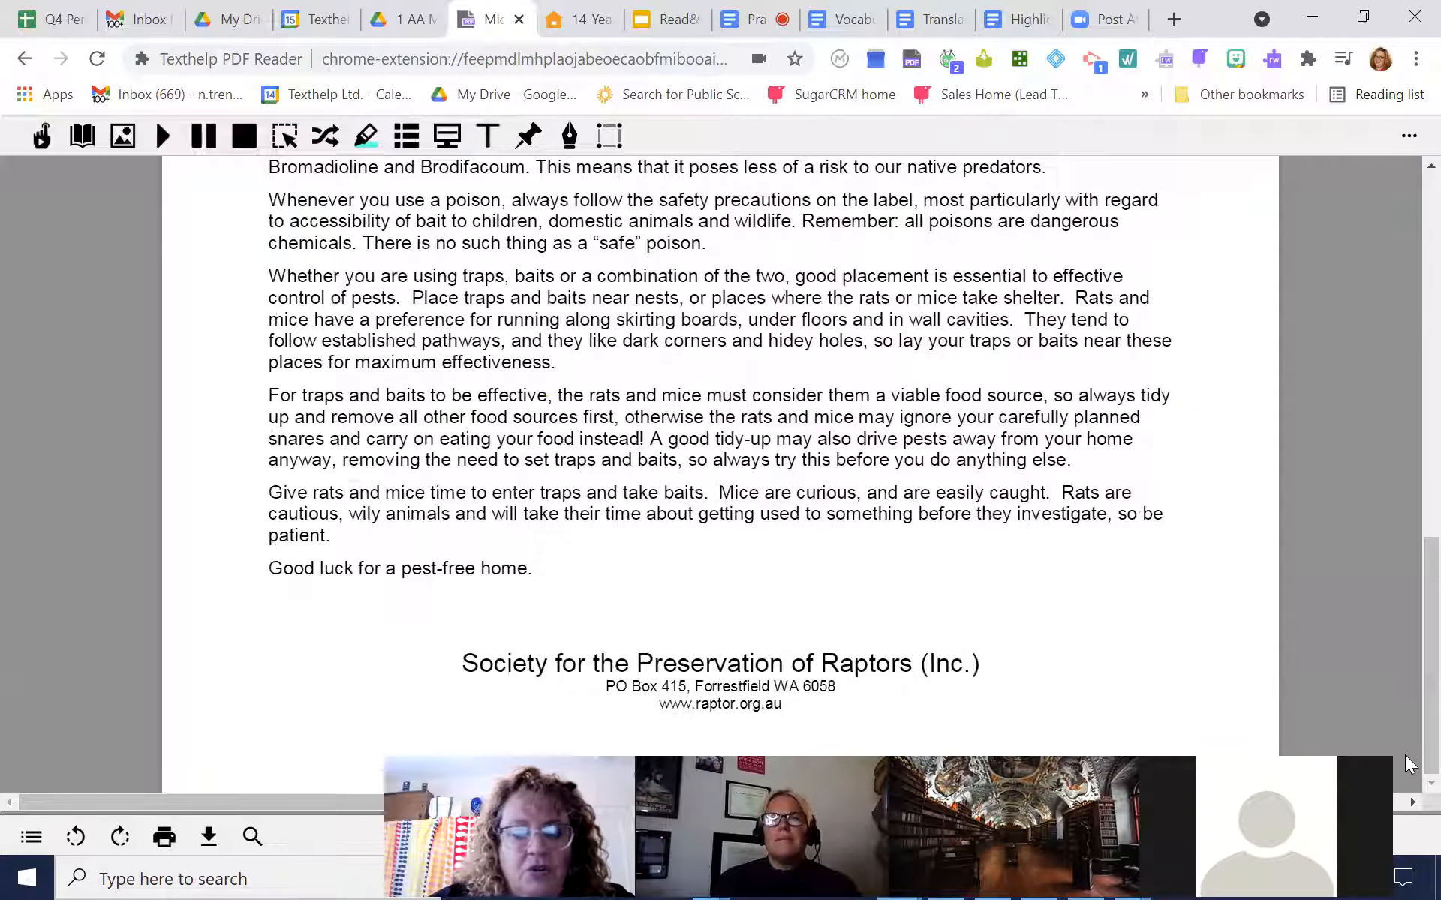
pyautogui.moveTo(1034, 803); pyautogui.dragTo(1348, 804)
pyautogui.scroll(6, 1409, 720)
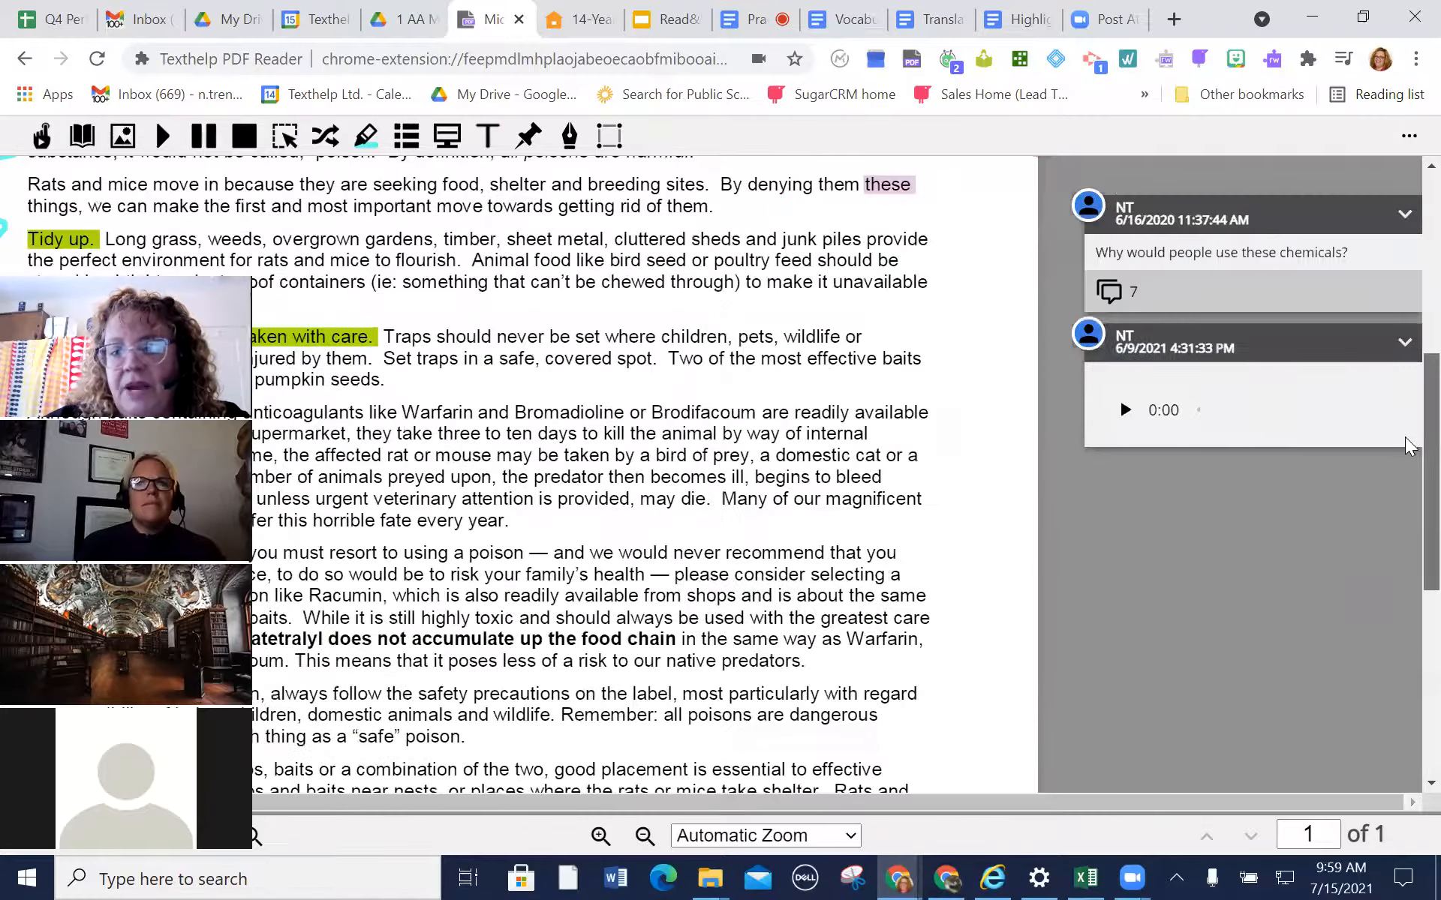
pyautogui.scroll(3, 1405, 489)
pyautogui.click(1268, 488)
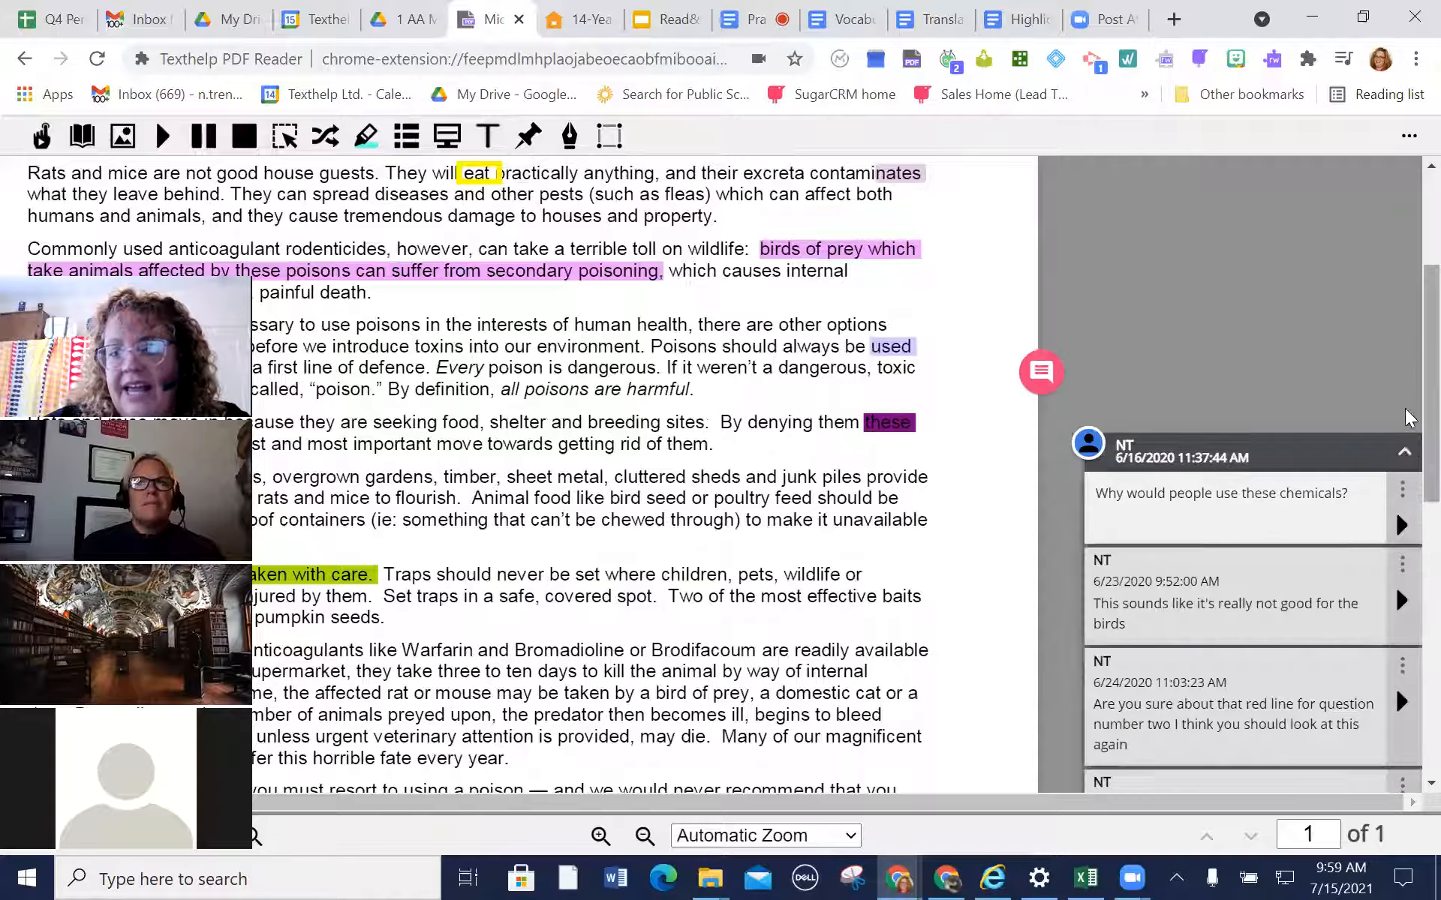
pyautogui.scroll(-2, 1404, 451)
pyautogui.scroll(-2, 1406, 452)
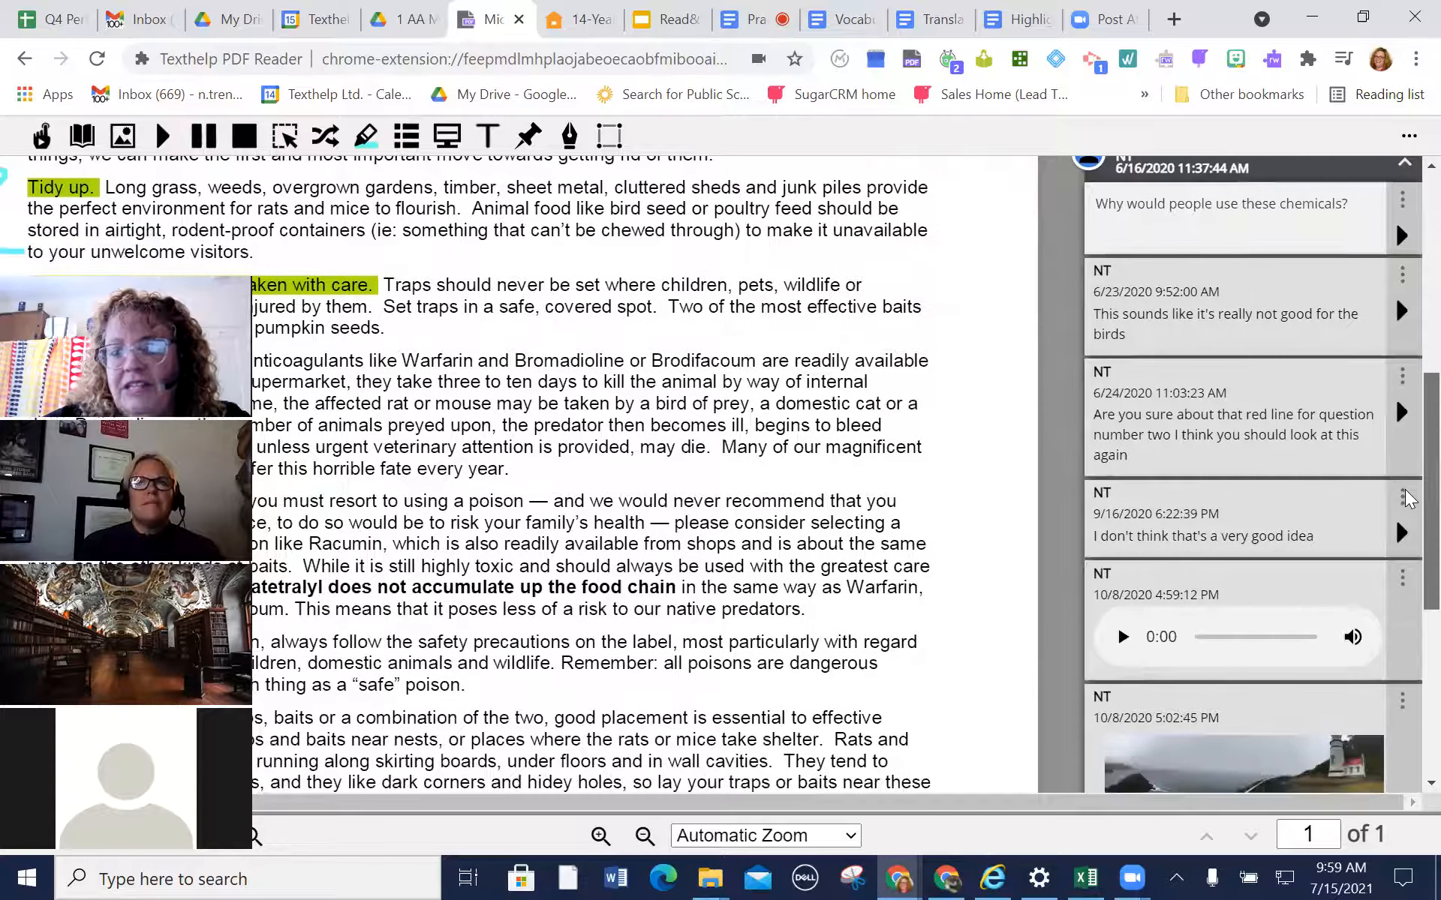
pyautogui.scroll(-6, 1408, 498)
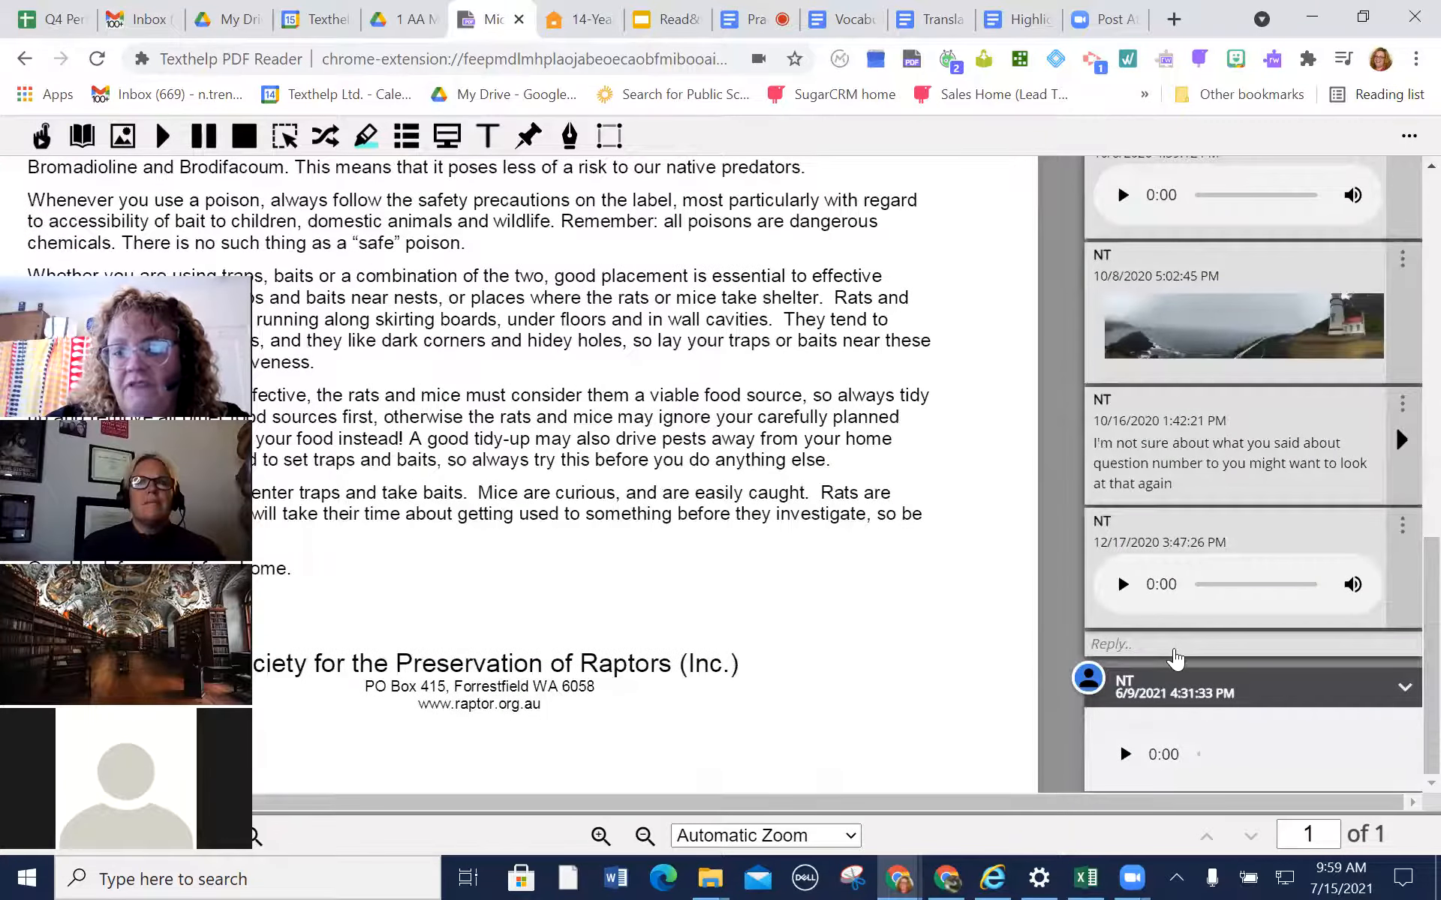
# Open a new reply in the chemicals comment thread and examine its input options alongside the earlier replies
pyautogui.click(1175, 645)
pyautogui.scroll(-2, 1406, 600)
pyautogui.scroll(-1, 1405, 596)
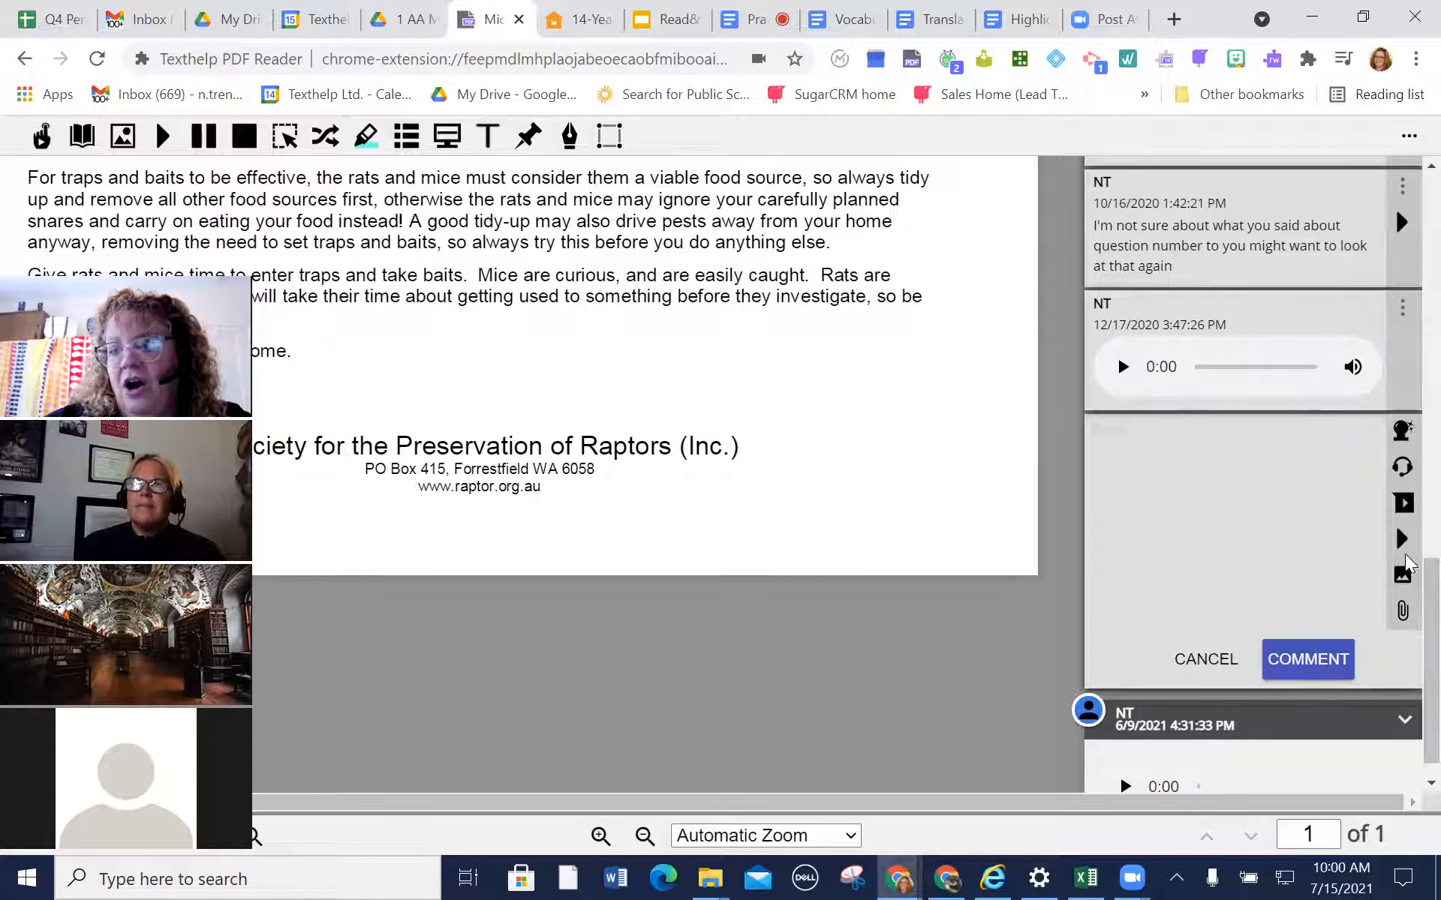
pyautogui.scroll(5, 1396, 555)
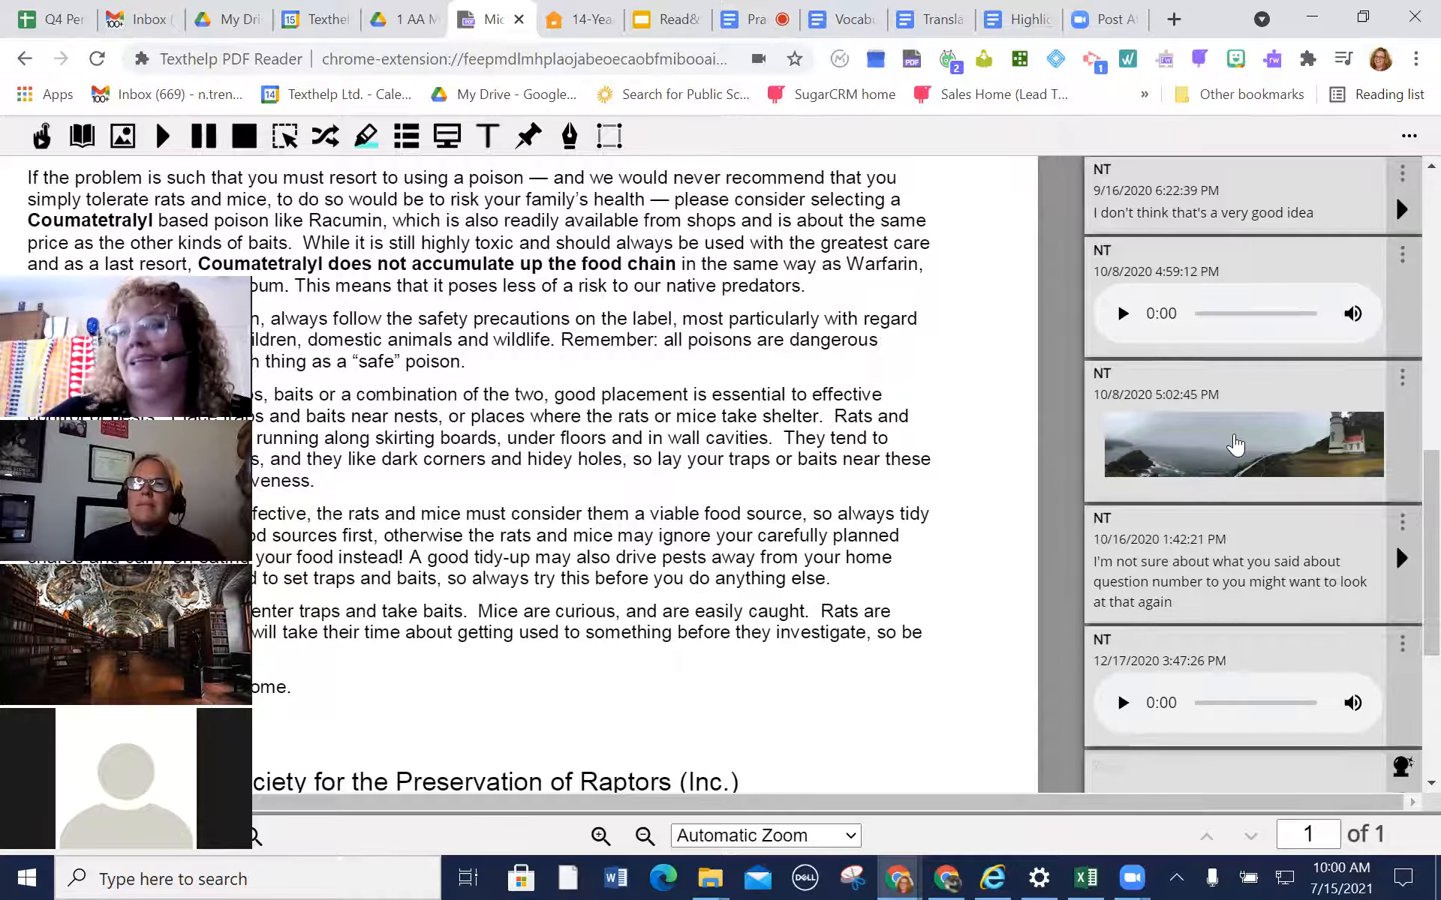
pyautogui.scroll(-5, 1405, 510)
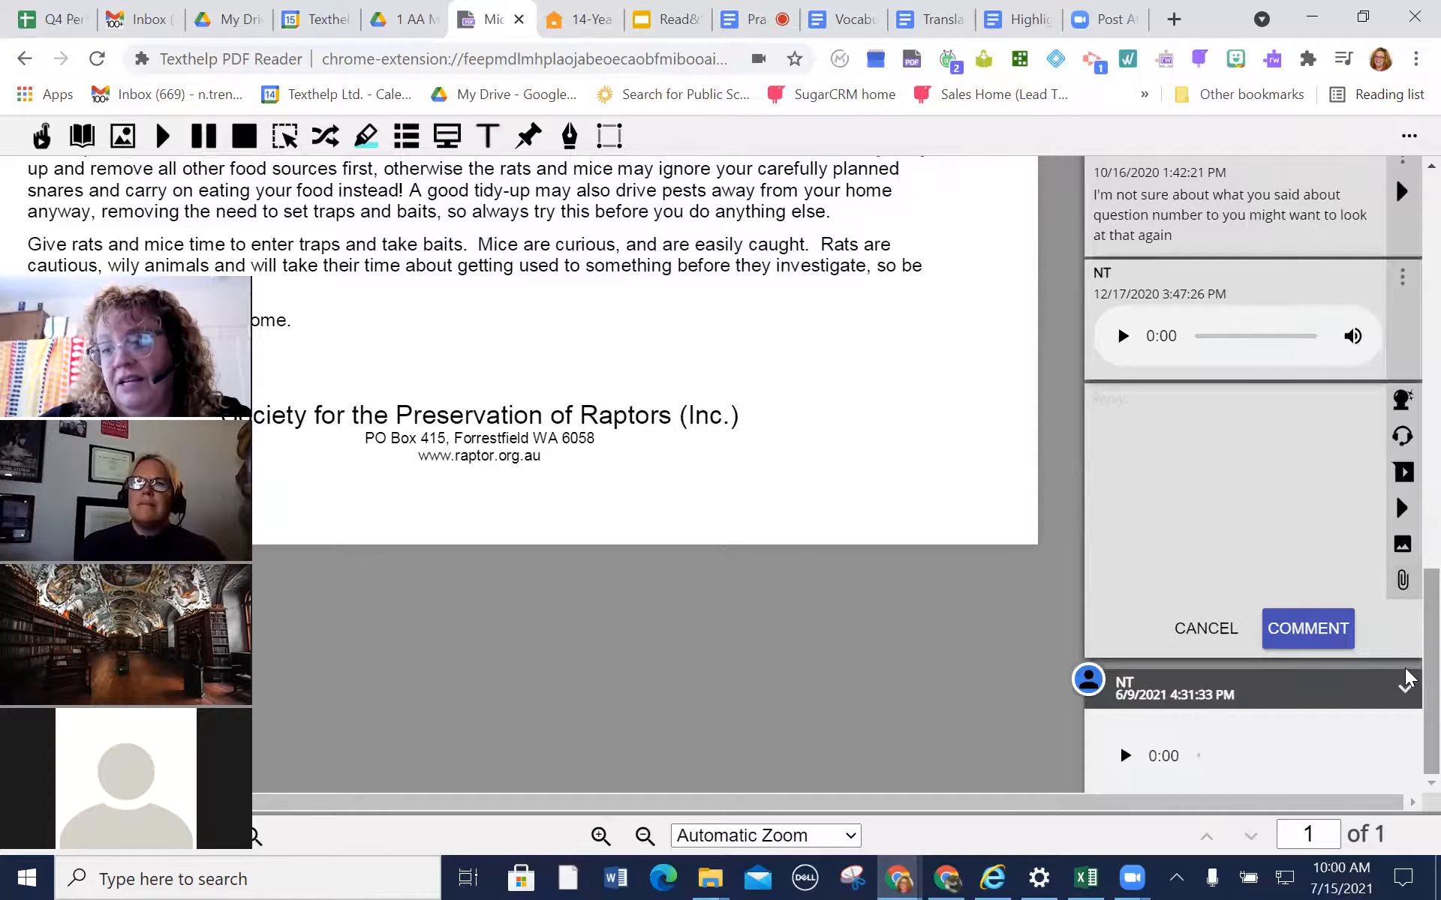
pyautogui.scroll(10, 1405, 661)
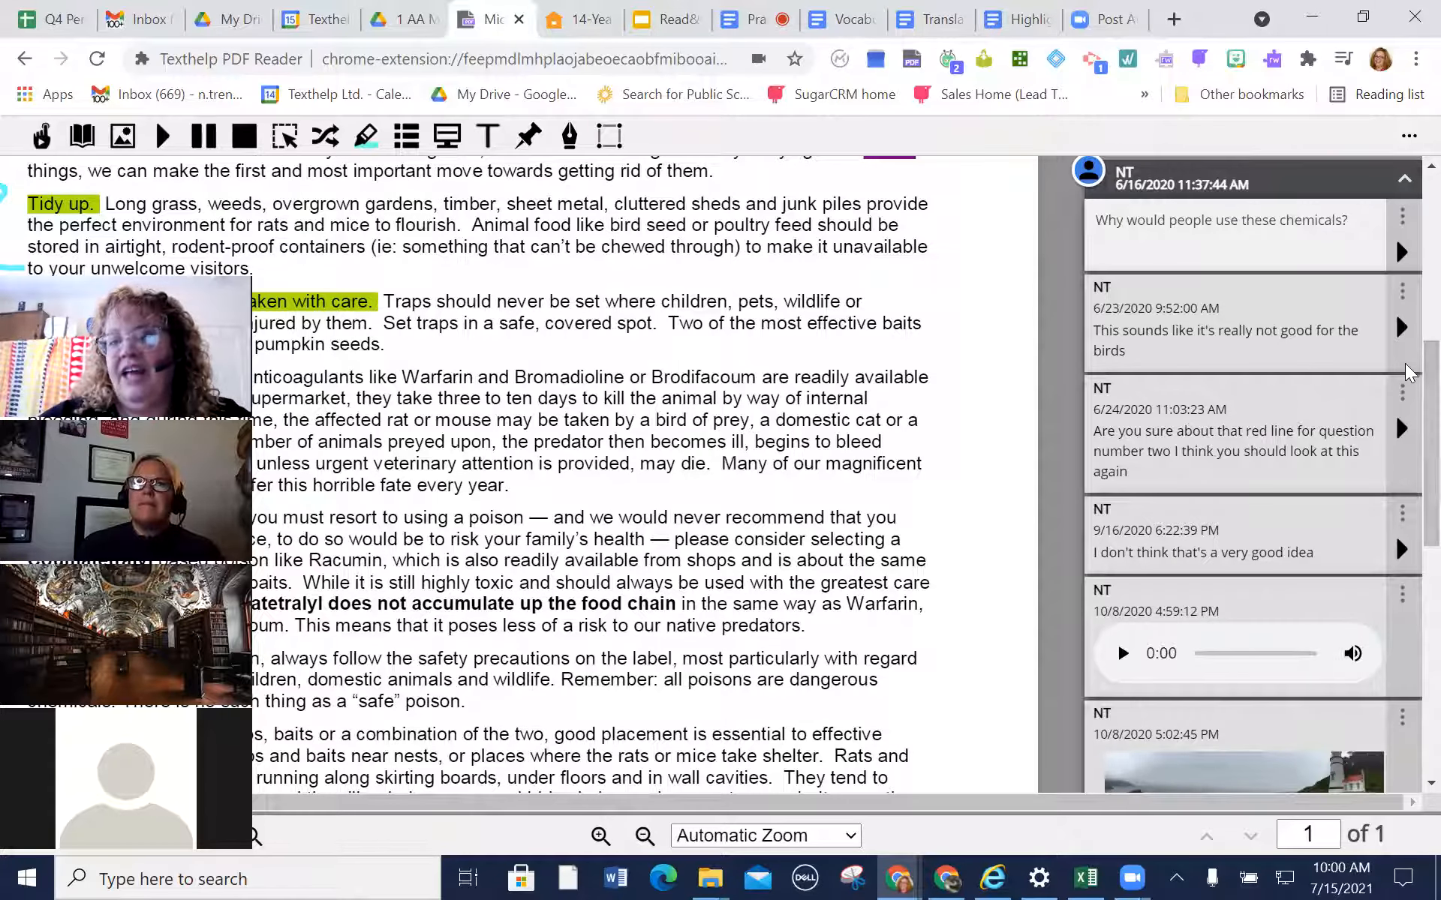
pyautogui.scroll(-2, 1405, 454)
pyautogui.scroll(-10, 1406, 454)
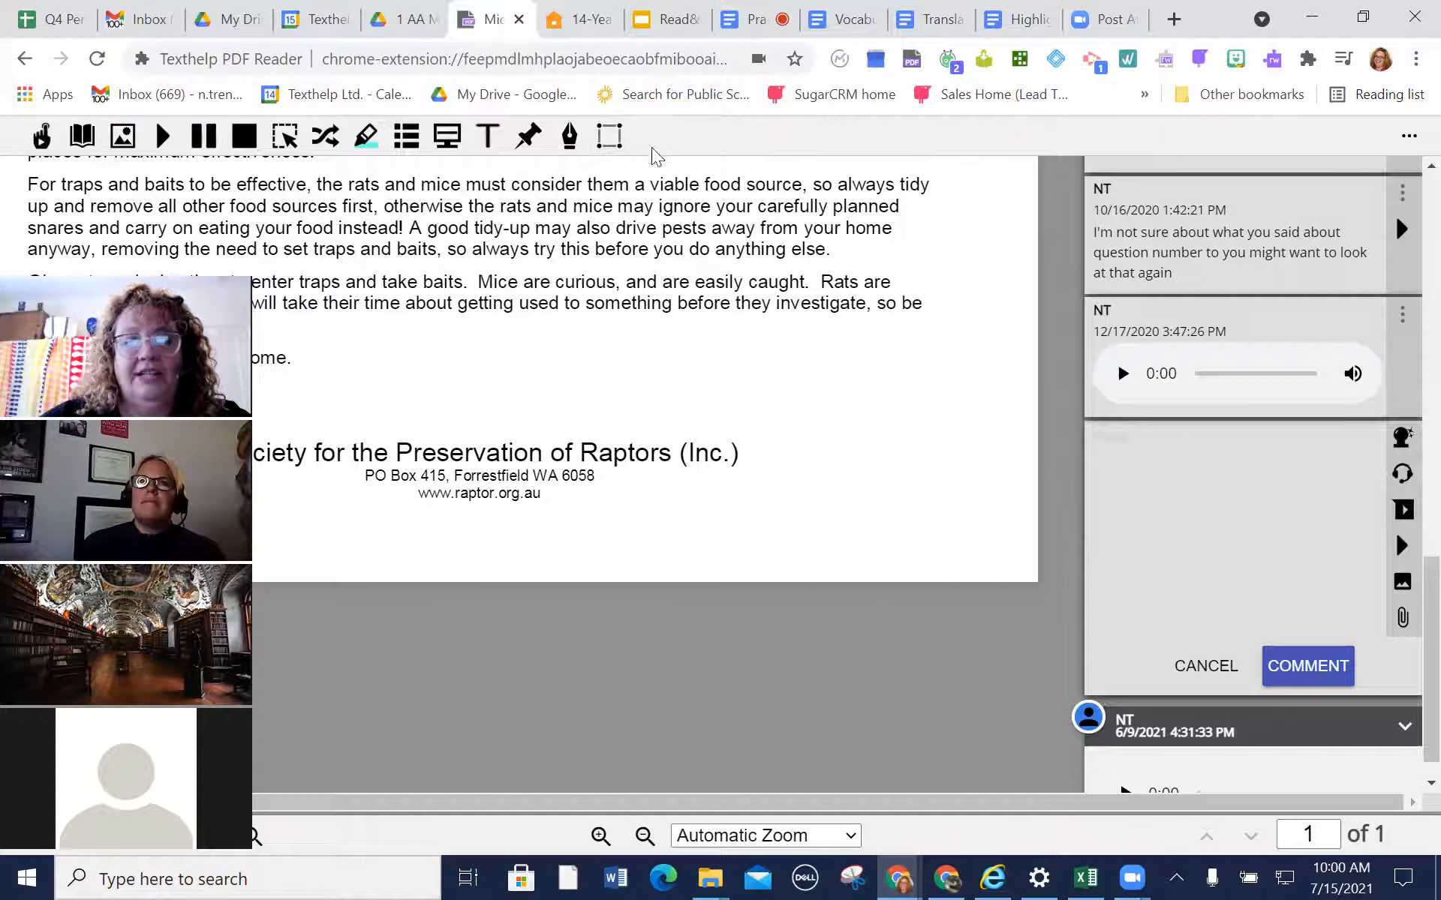
# Close the PDF and, in the practice exercises document, record a short voice note and insert it after "be sure to give credit."
pyautogui.click(519, 19)
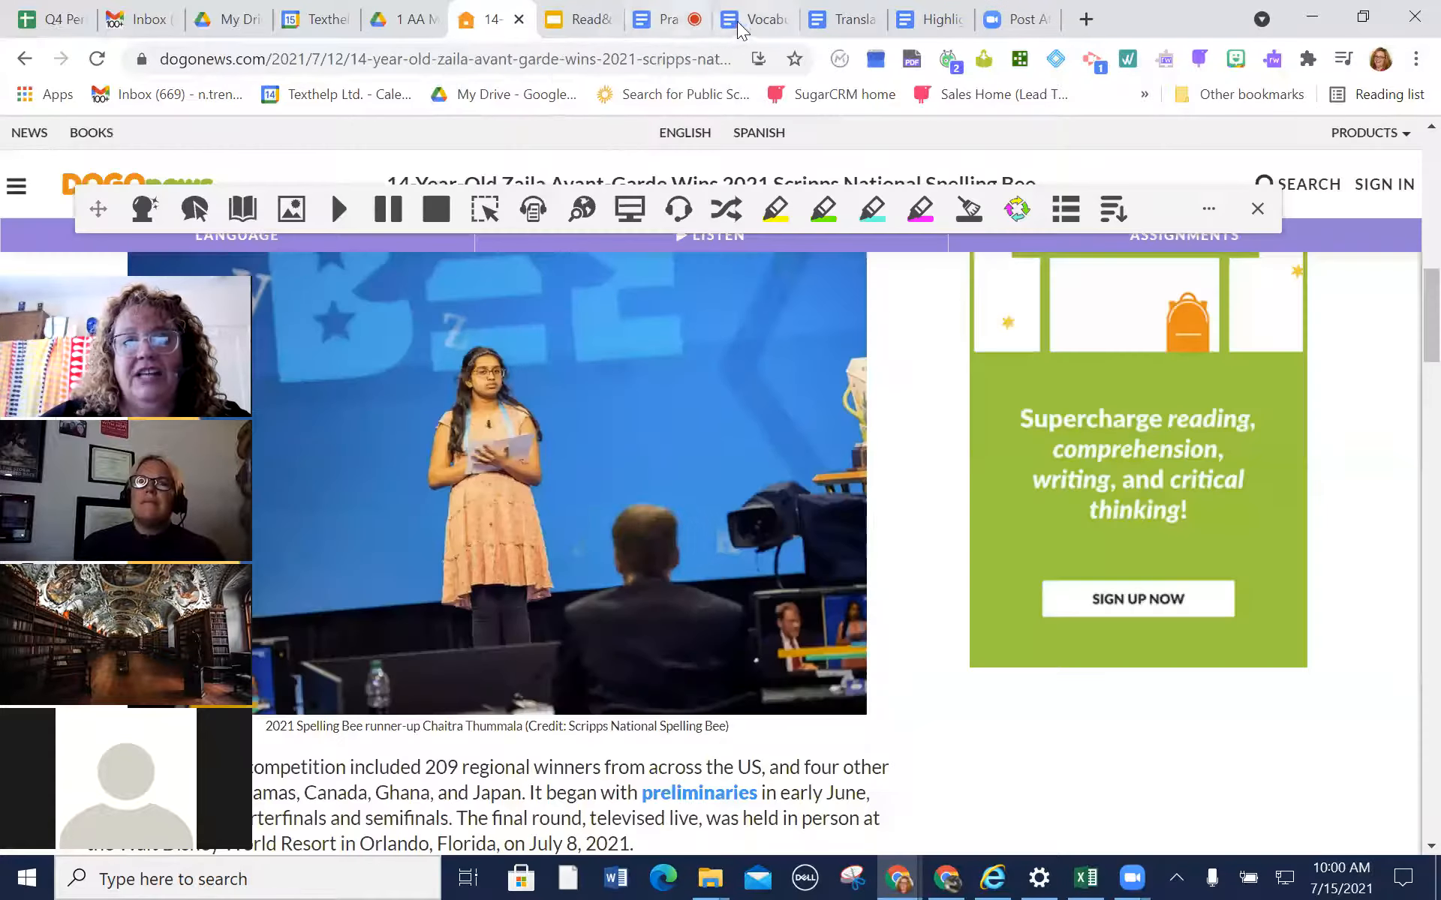
pyautogui.click(649, 22)
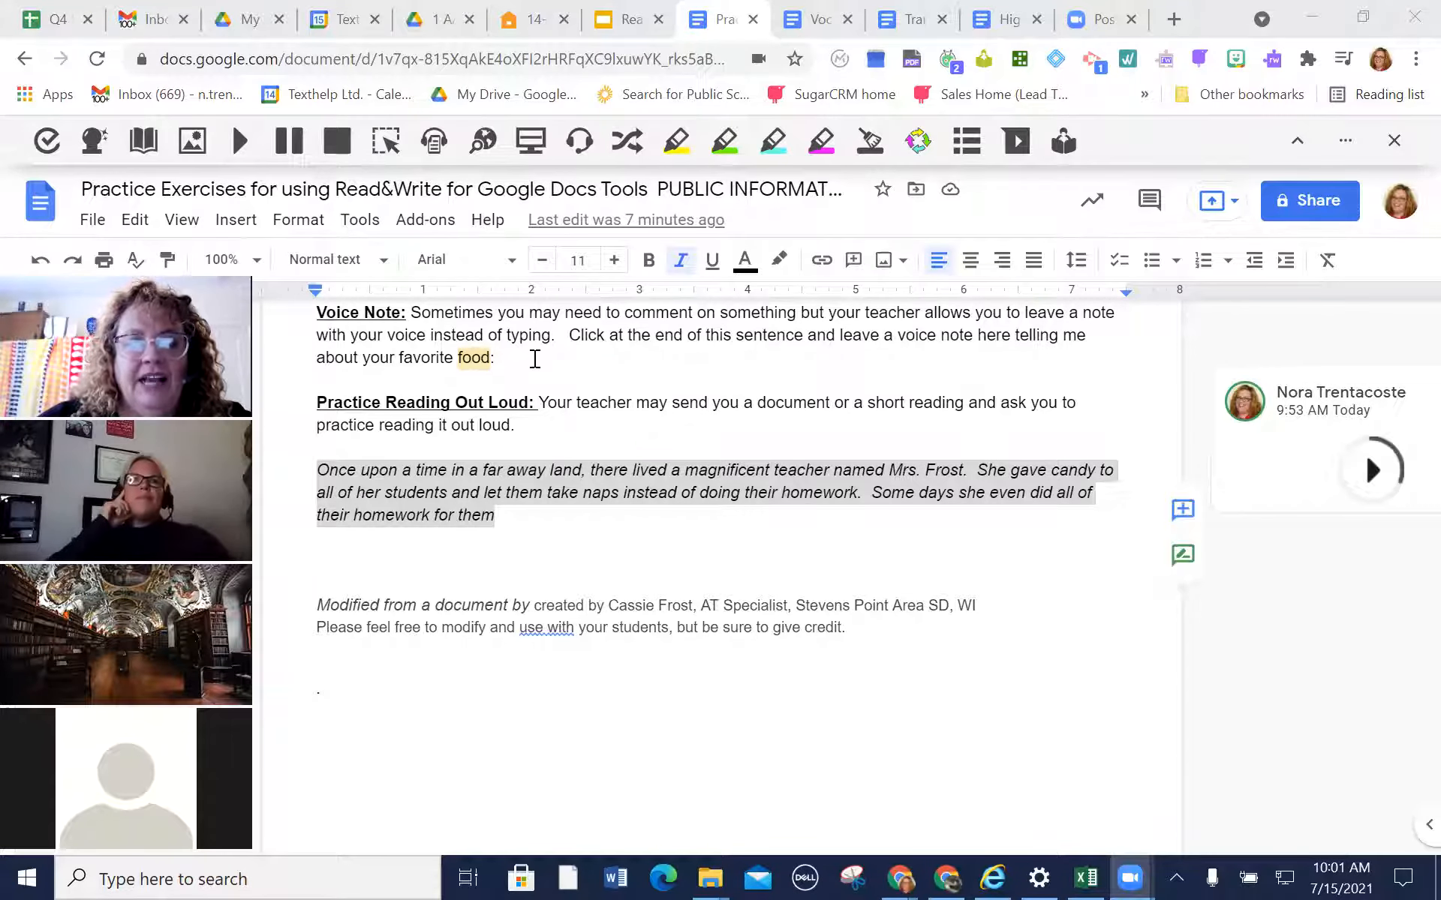
pyautogui.click(531, 358)
pyautogui.click(893, 630)
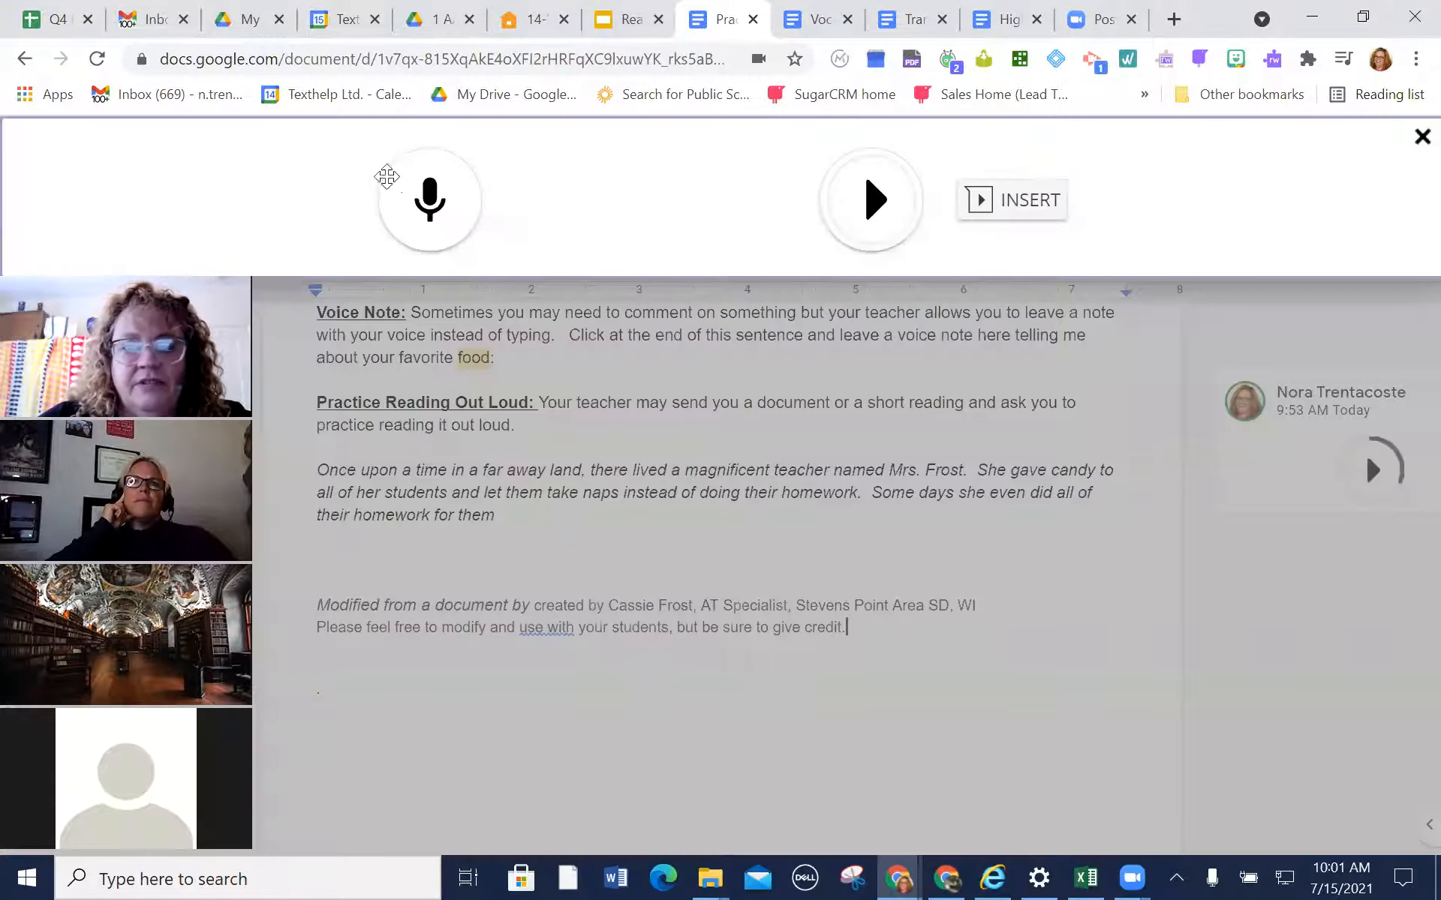
pyautogui.click(445, 201)
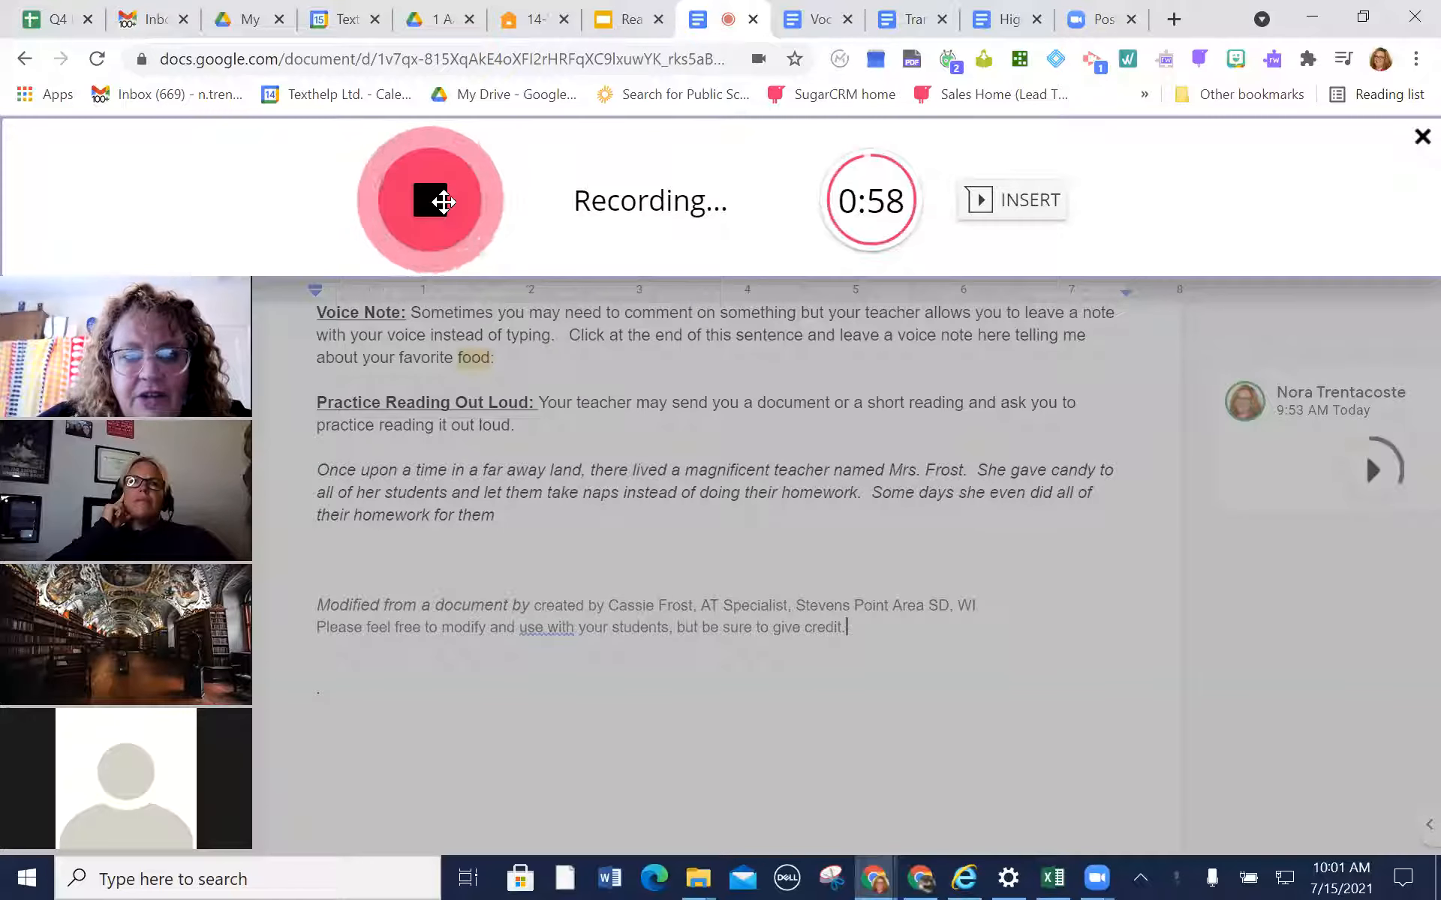
pyautogui.click(445, 201)
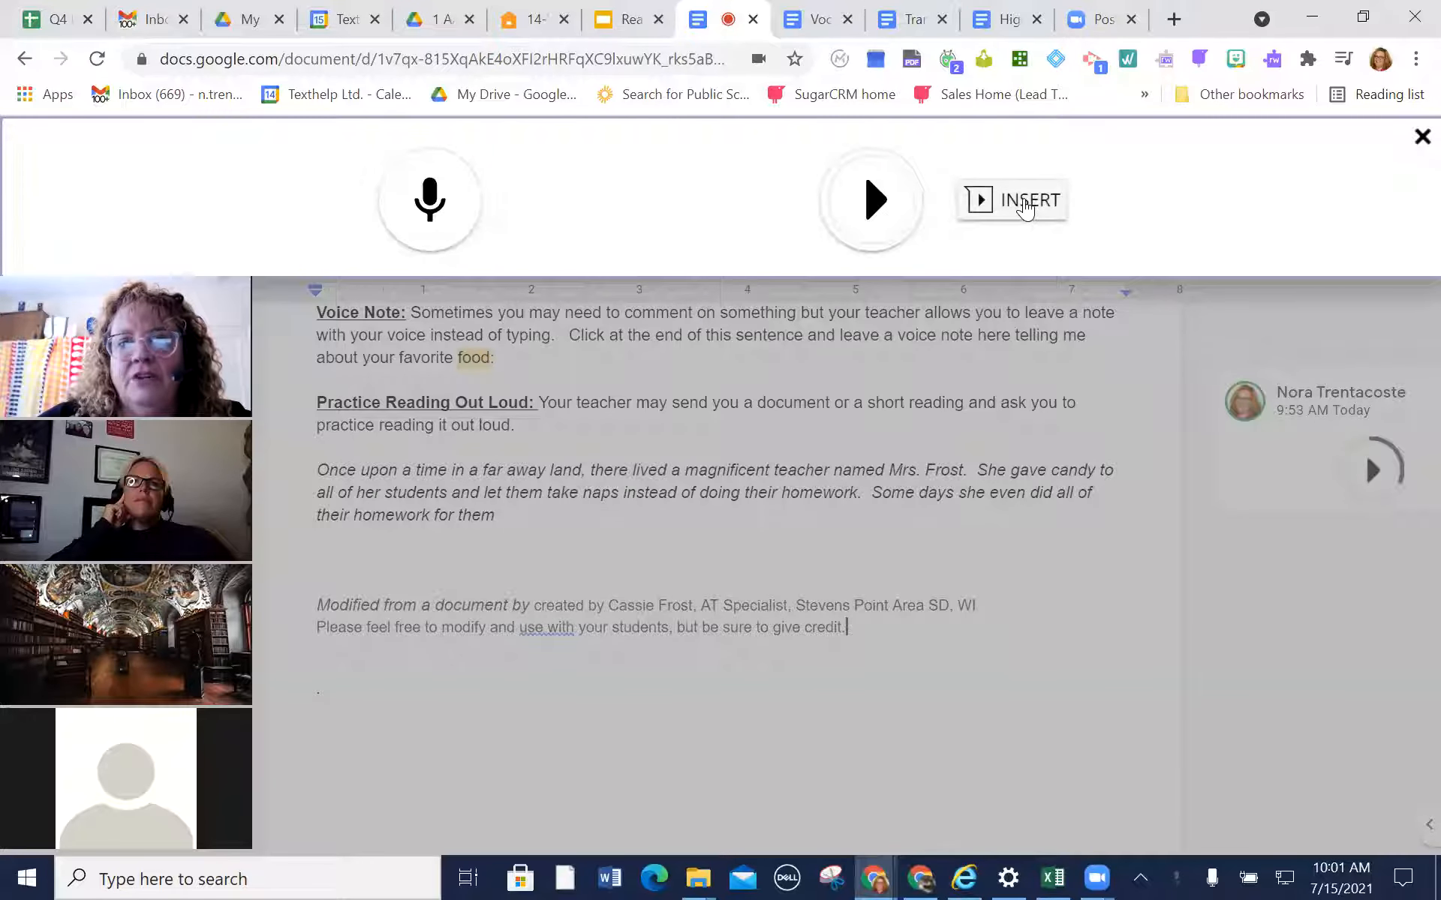
pyautogui.click(1025, 204)
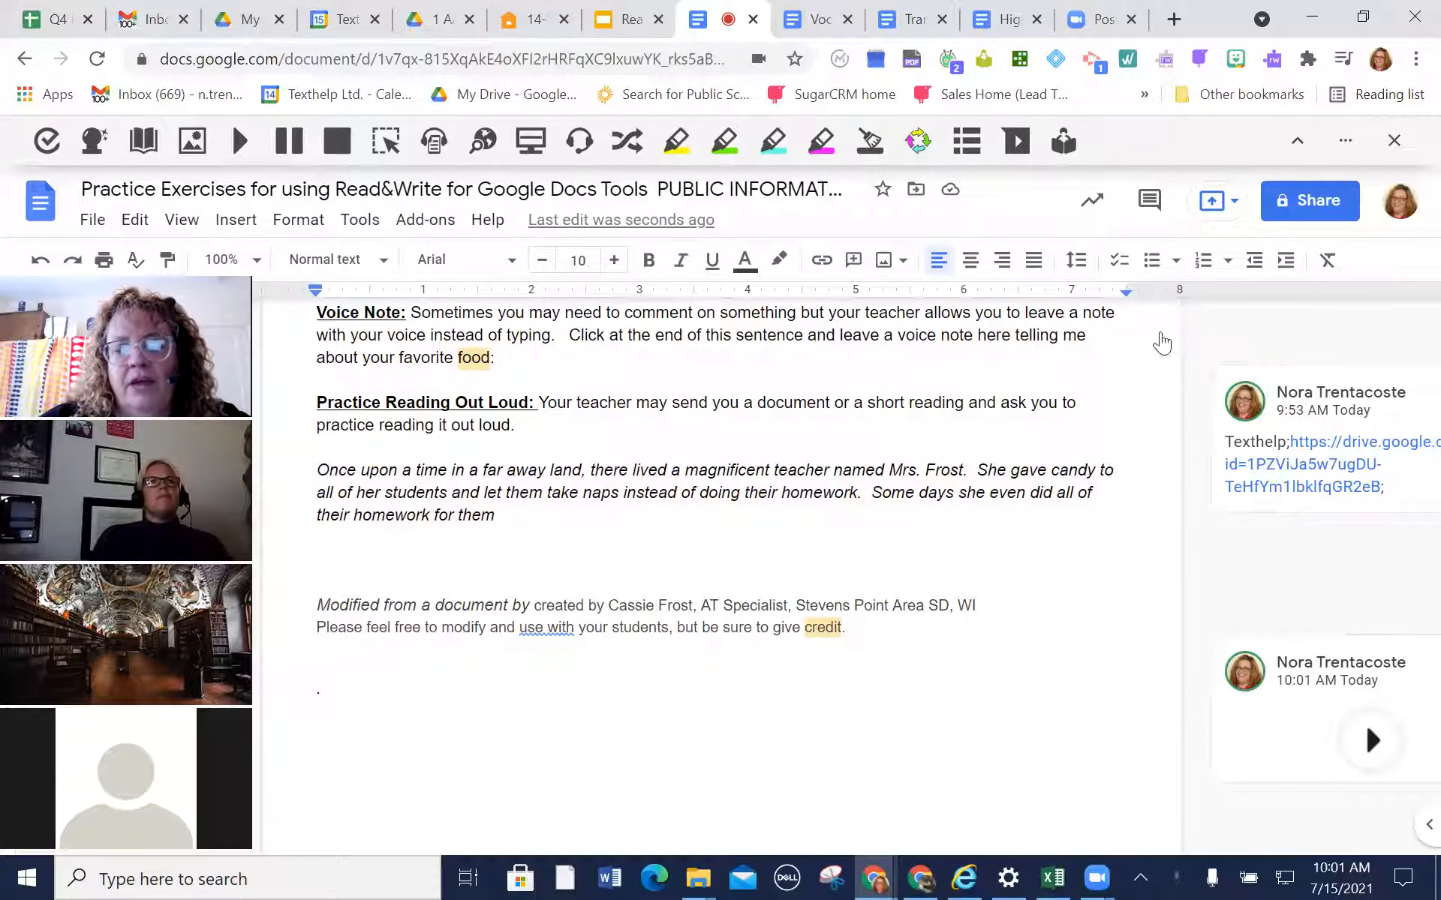
# Switch to the Read&Write training slides and browse the thumbnails from the title slide to the "Read&Write Assessment Practice" slide
pyautogui.click(625, 20)
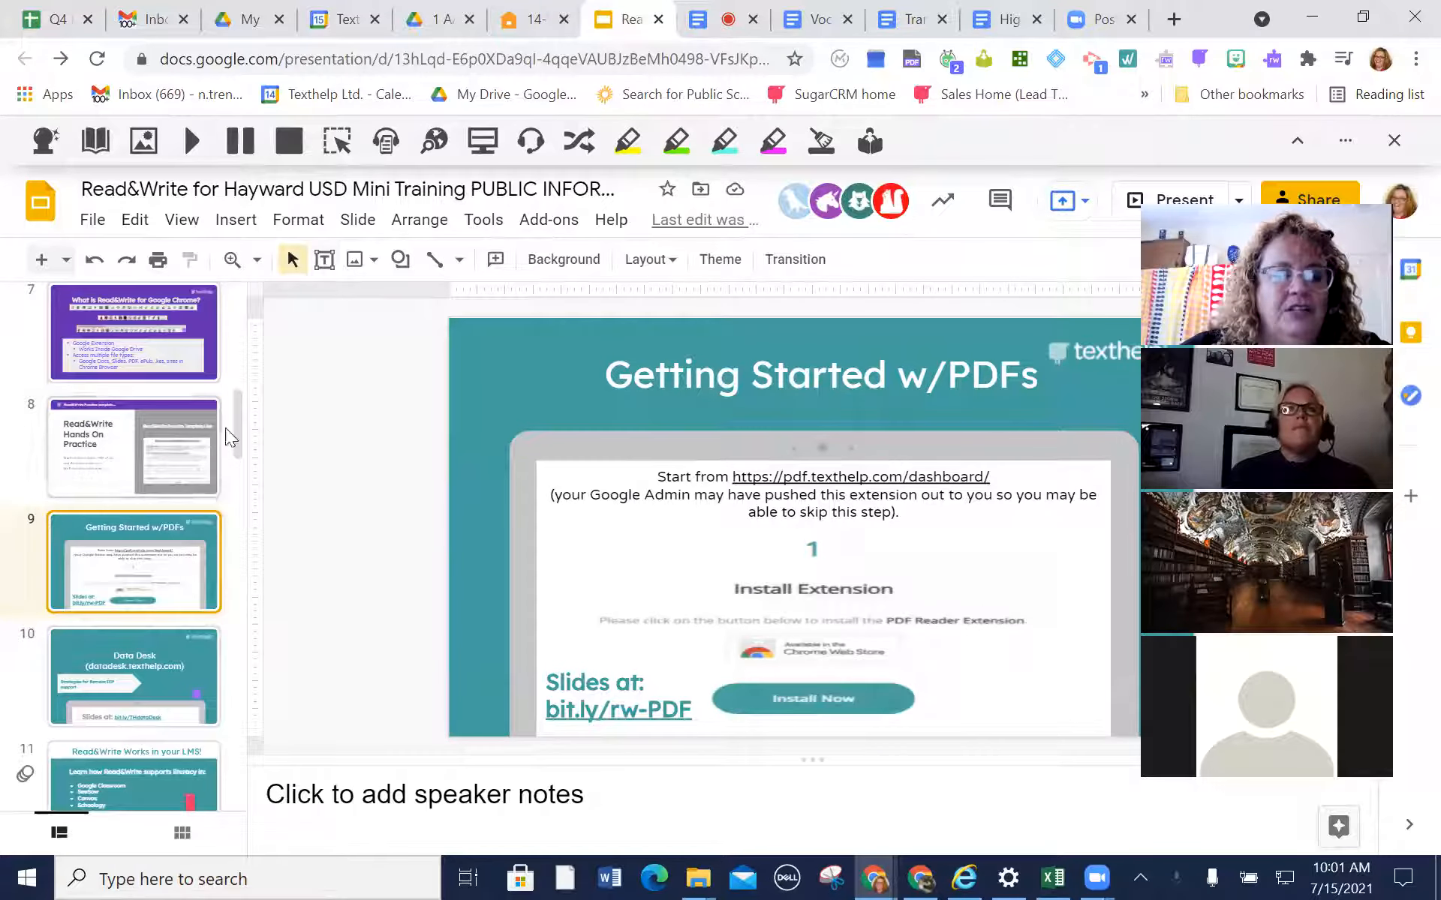
pyautogui.moveTo(235, 421); pyautogui.dragTo(286, 249)
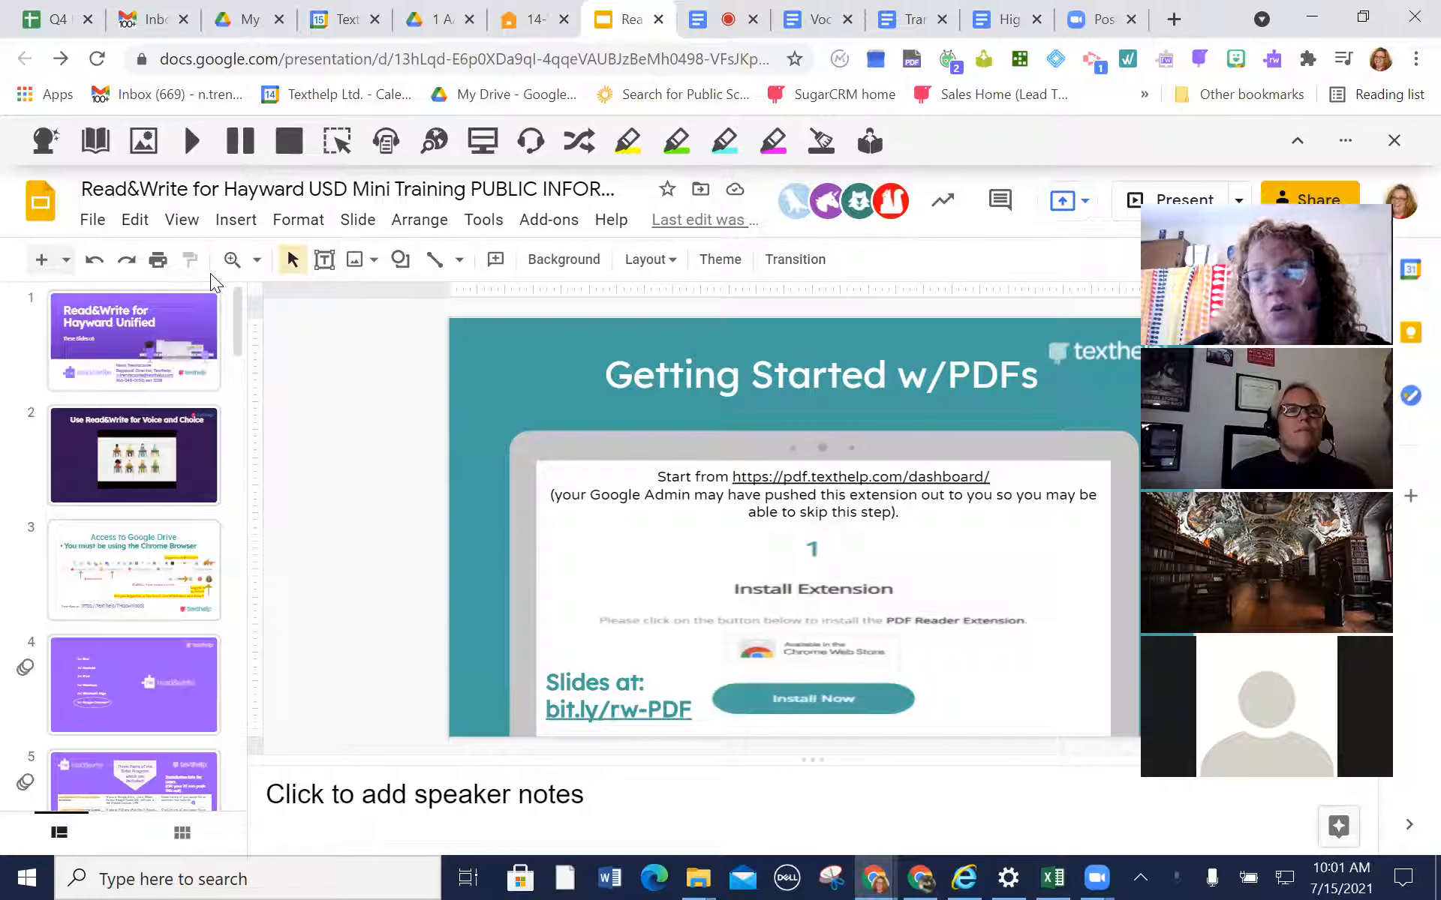
pyautogui.moveTo(233, 309); pyautogui.dragTo(216, 519)
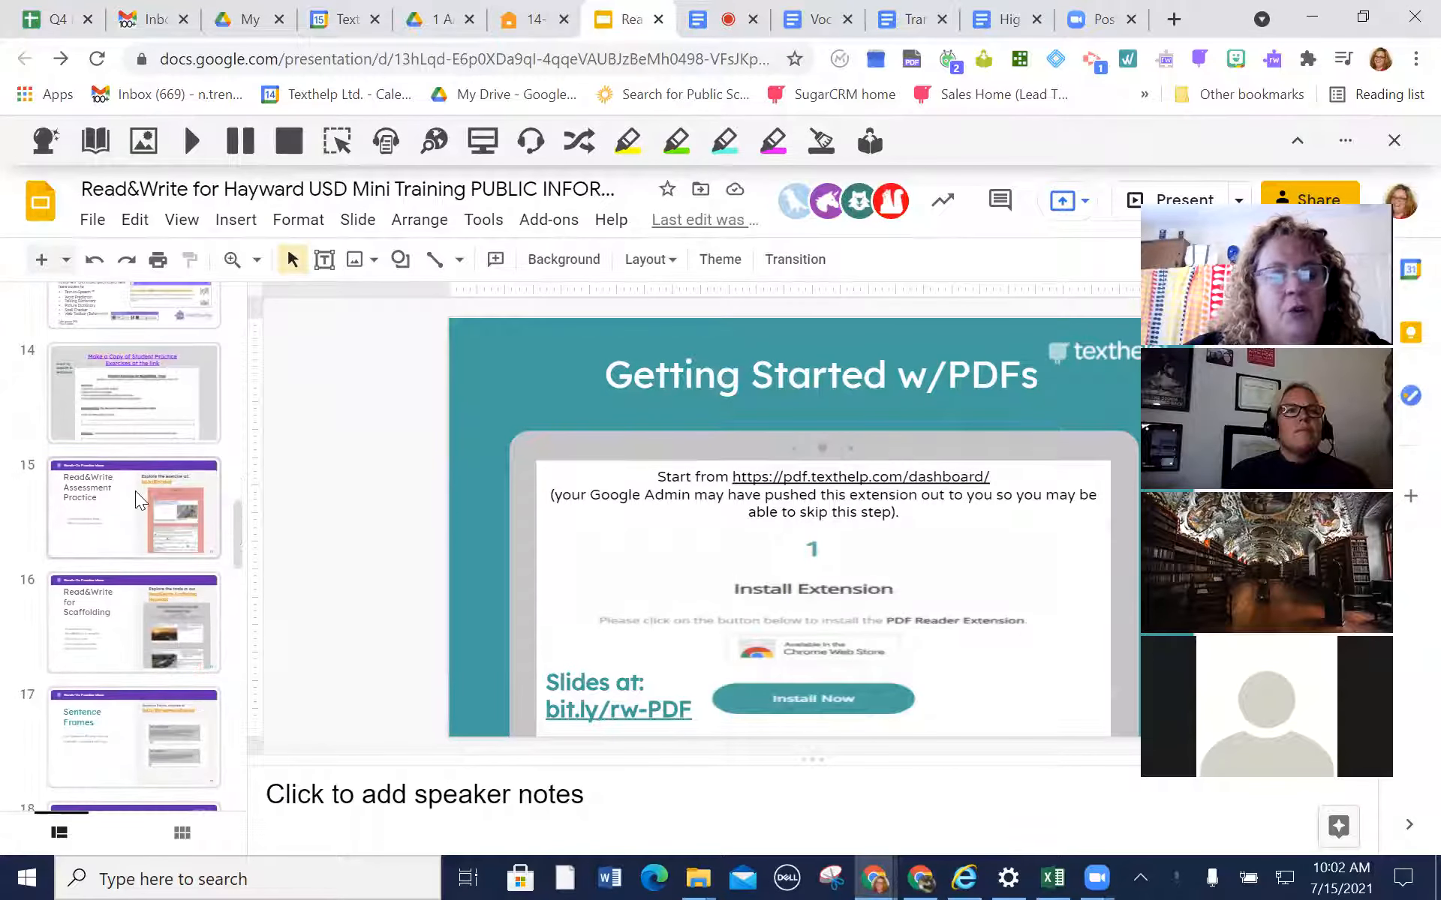
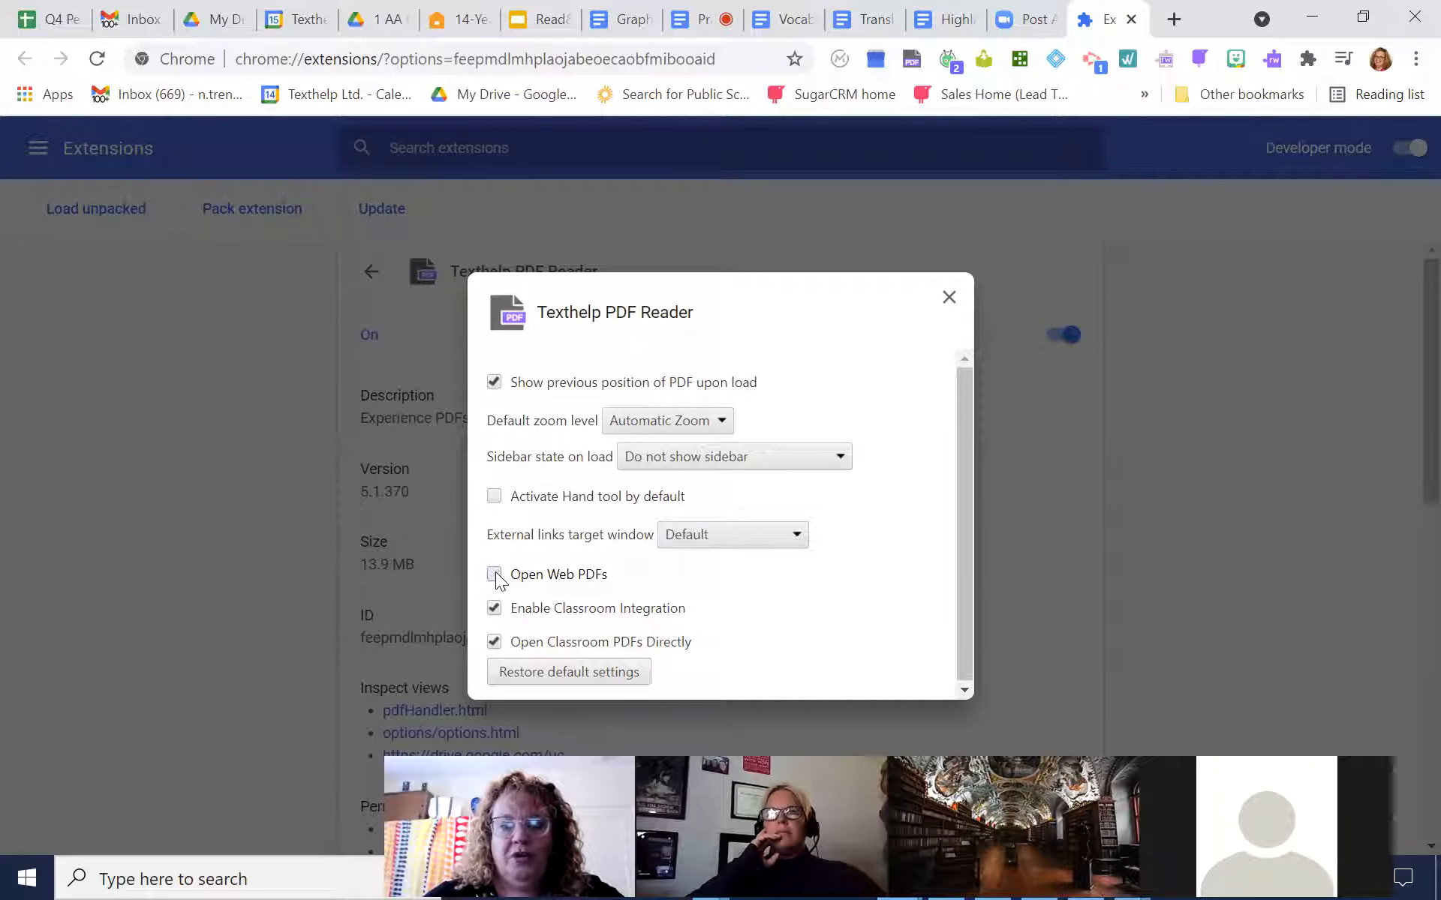
# Turn on Open Web PDFs, toggle Enable Classroom Integration off and back on, and close the Texthelp PDF Reader options
pyautogui.click(495, 575)
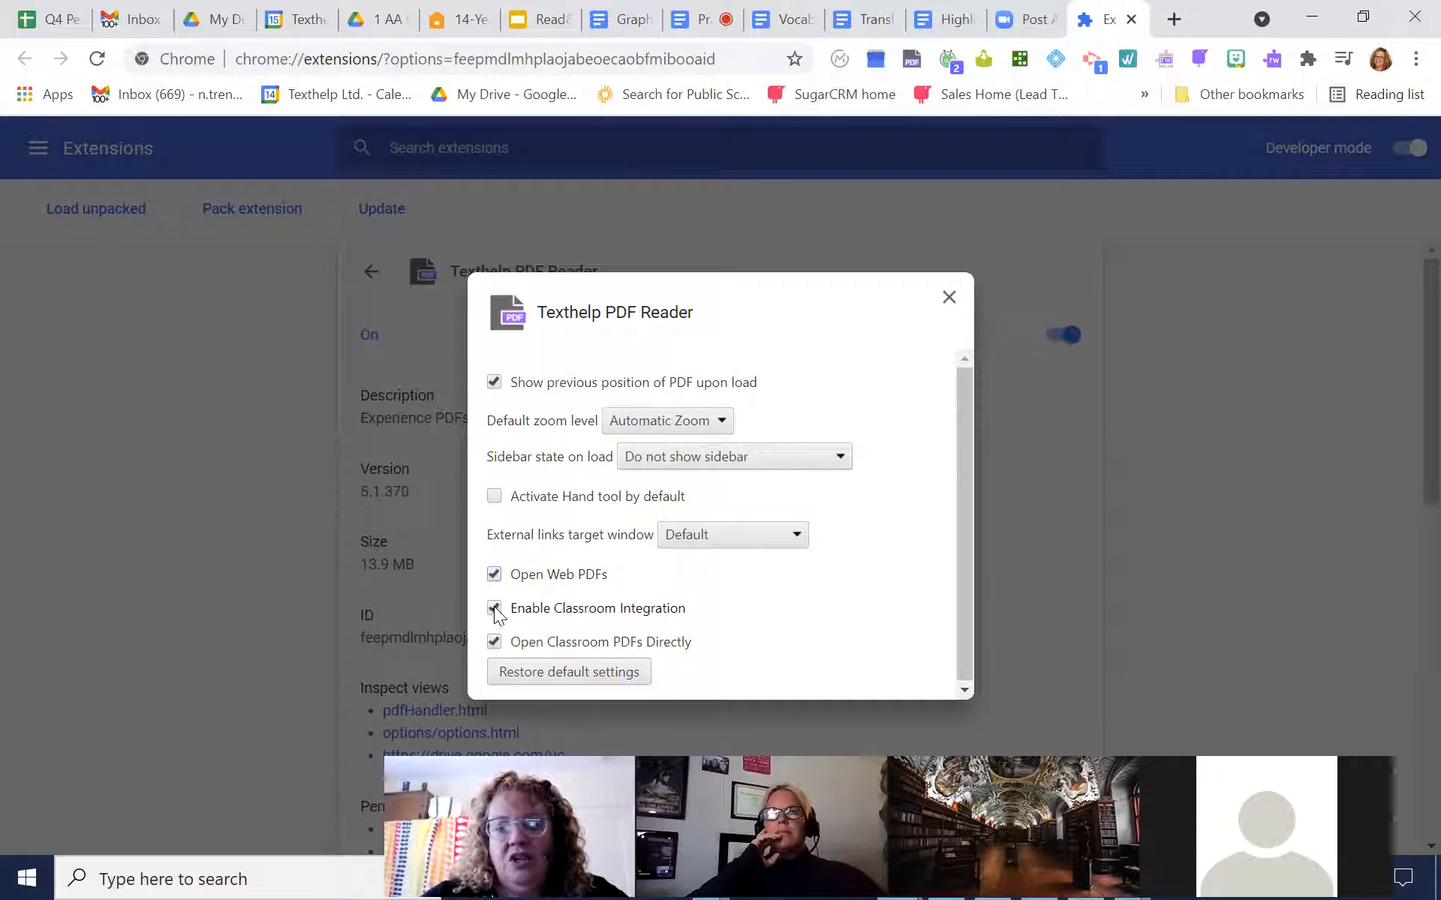
pyautogui.click(494, 610)
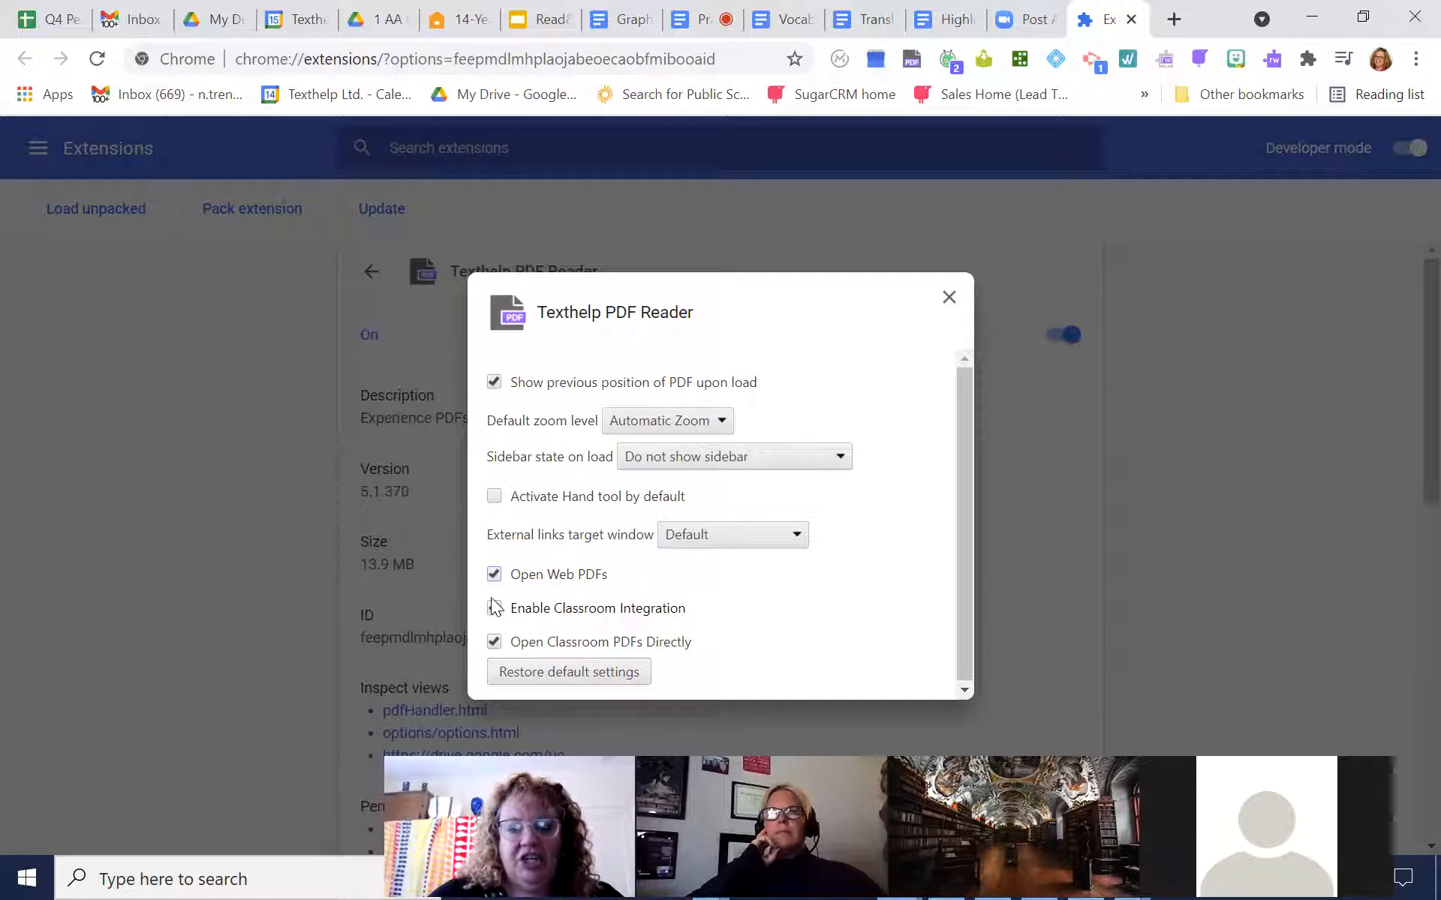
pyautogui.click(495, 611)
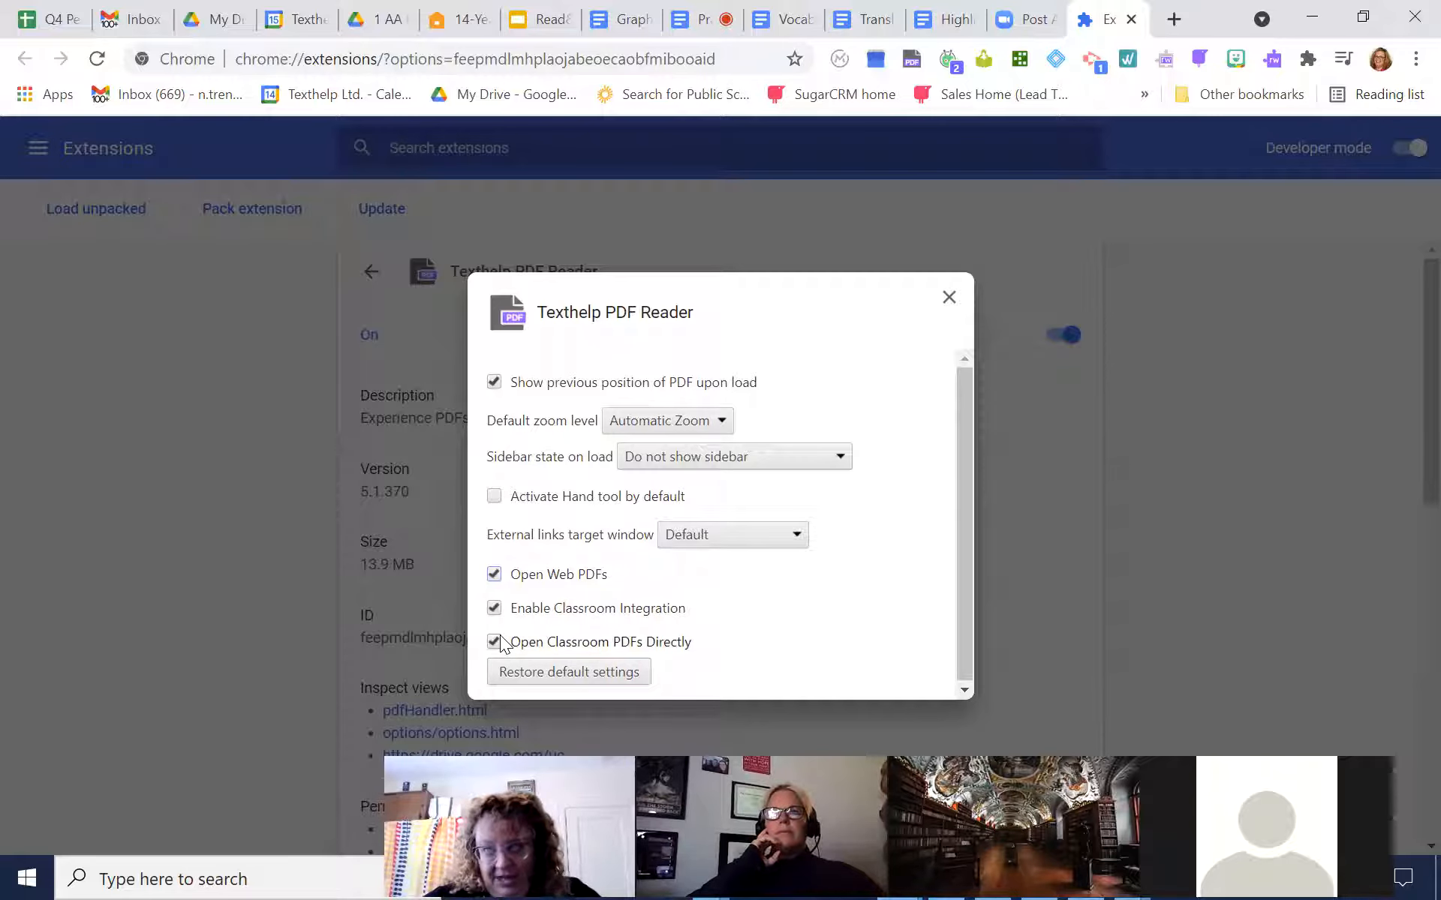
pyautogui.click(948, 299)
# Open AAAA Raptors and poison.pdf from the 1 AA MASTER DEMO FILES folder in Drive and look through its annotated text
pyautogui.click(409, 25)
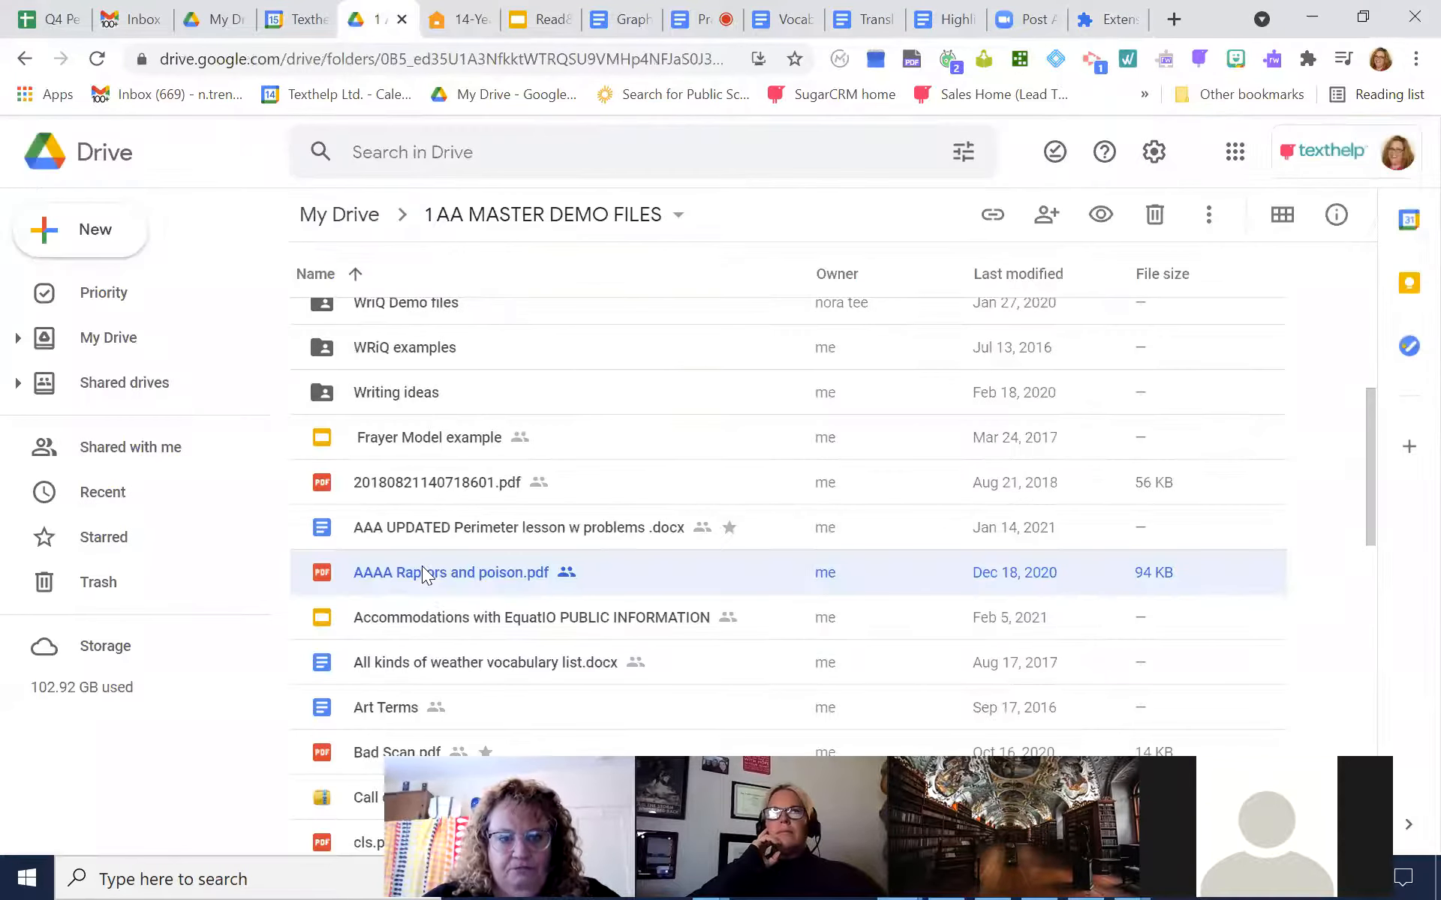
pyautogui.doubleClick(424, 574)
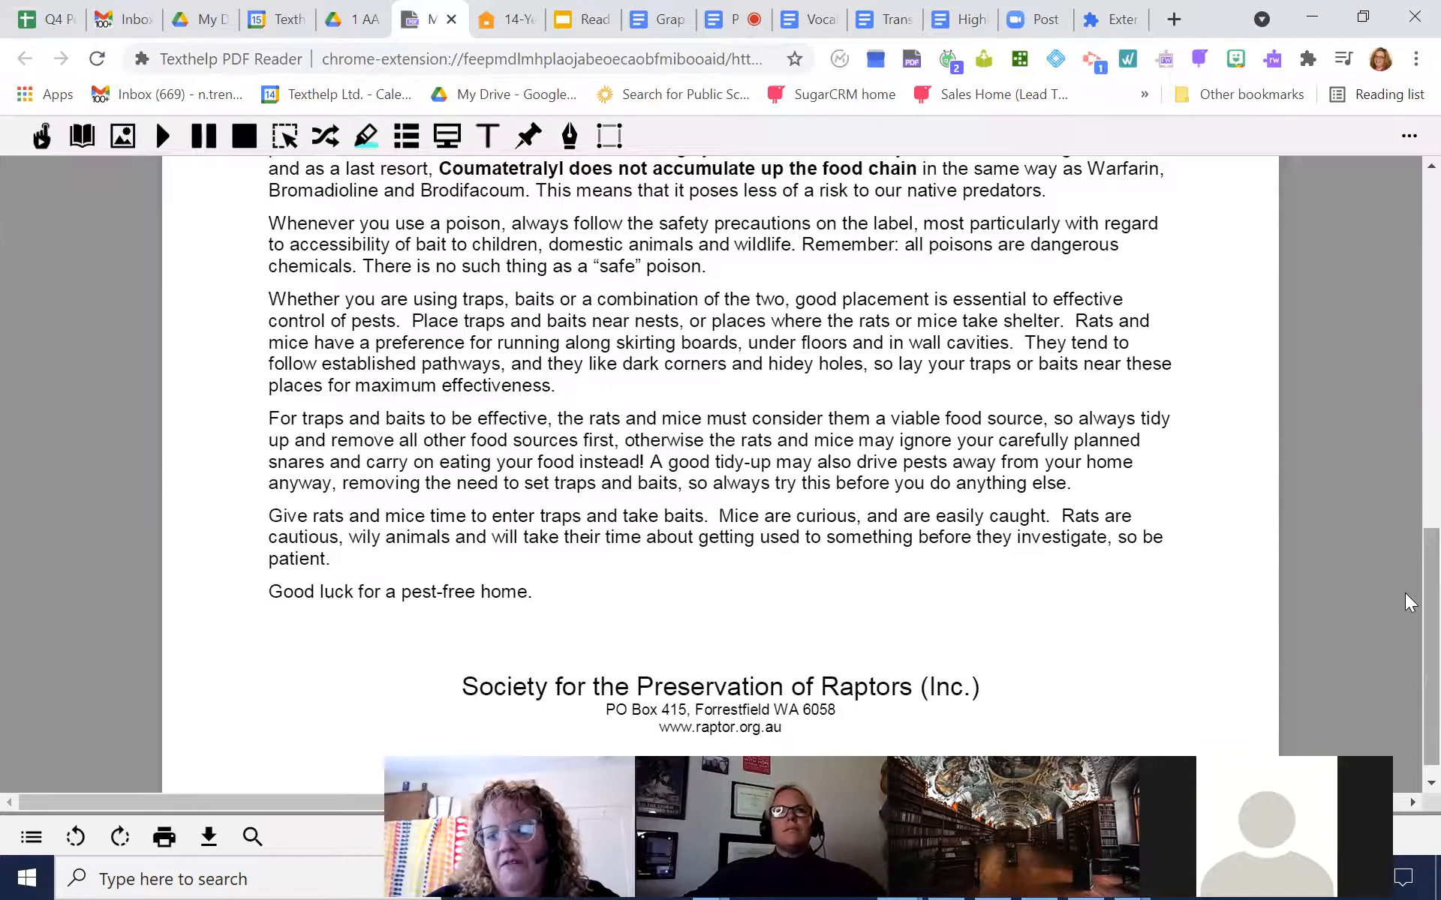
pyautogui.scroll(5, 1408, 592)
pyautogui.scroll(6, 1408, 225)
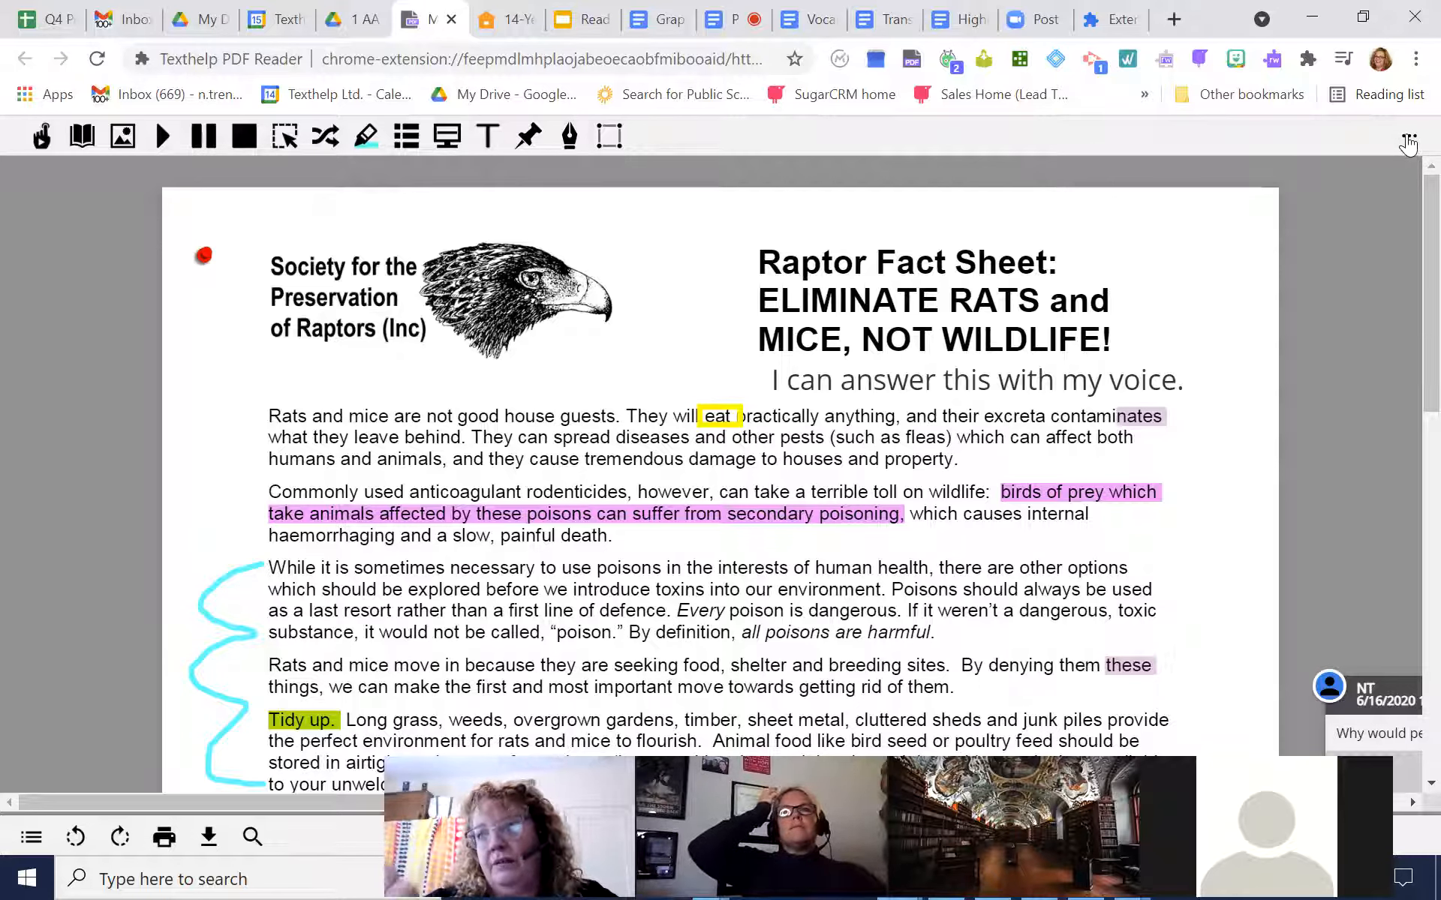
pyautogui.scroll(-10, 1405, 233)
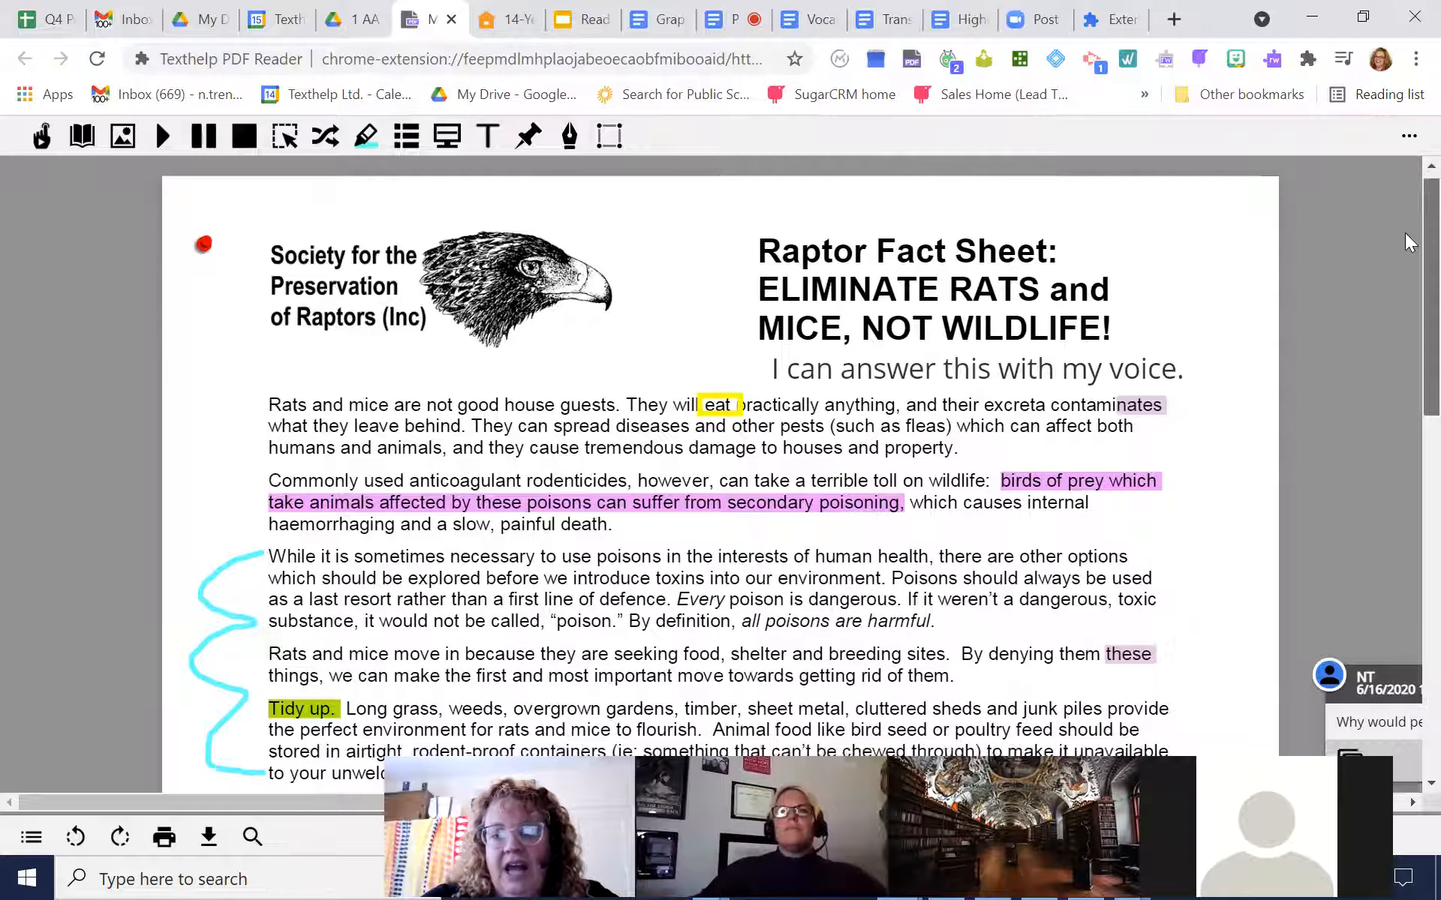
pyautogui.scroll(-3, 1405, 593)
pyautogui.scroll(11, 1405, 634)
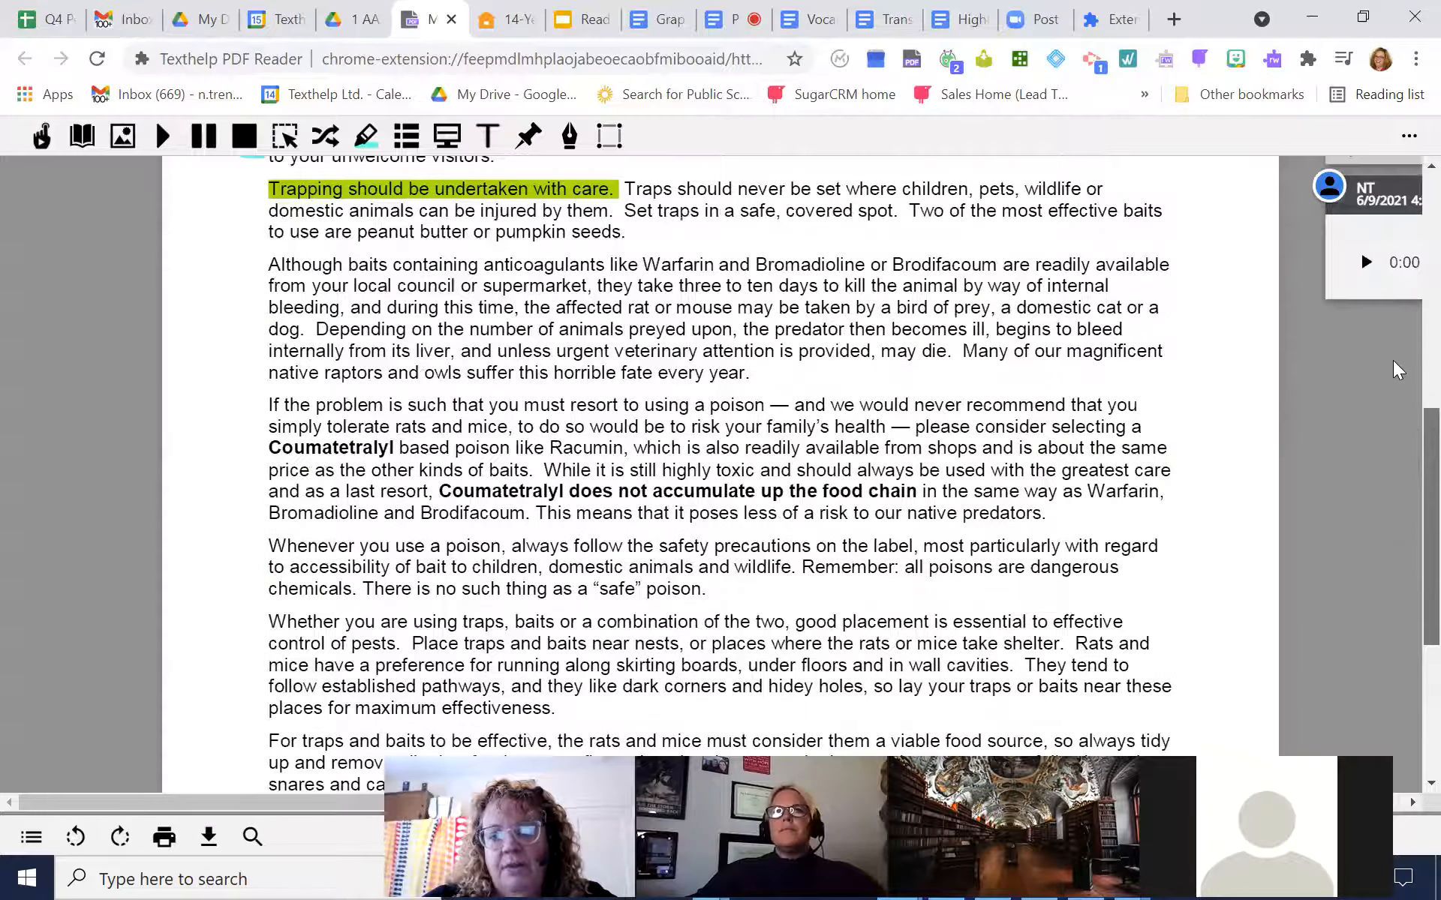
pyautogui.scroll(2, 1389, 225)
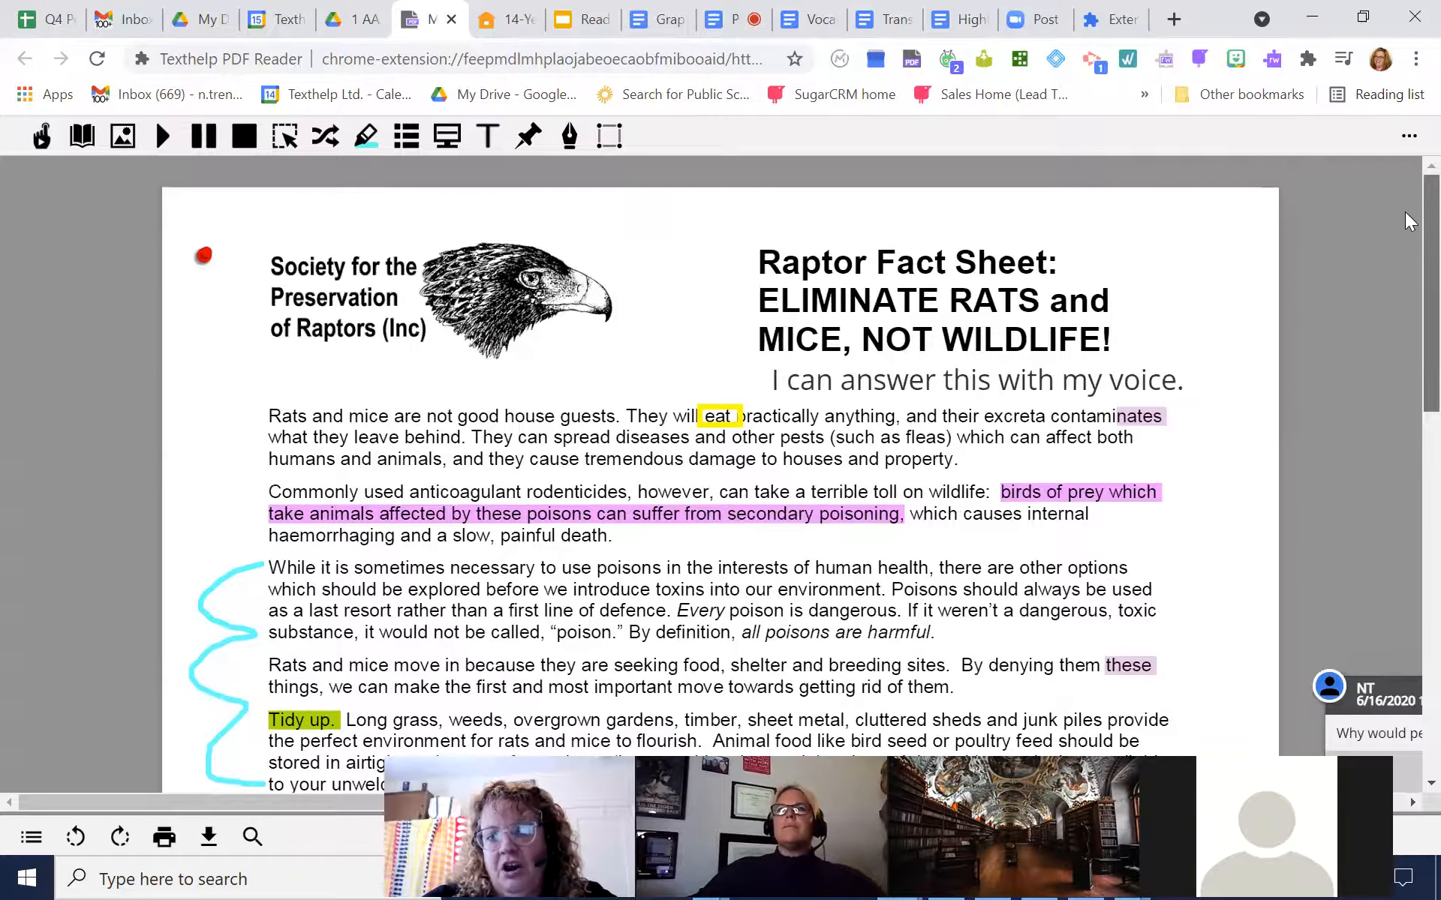
pyautogui.scroll(-12, 1405, 375)
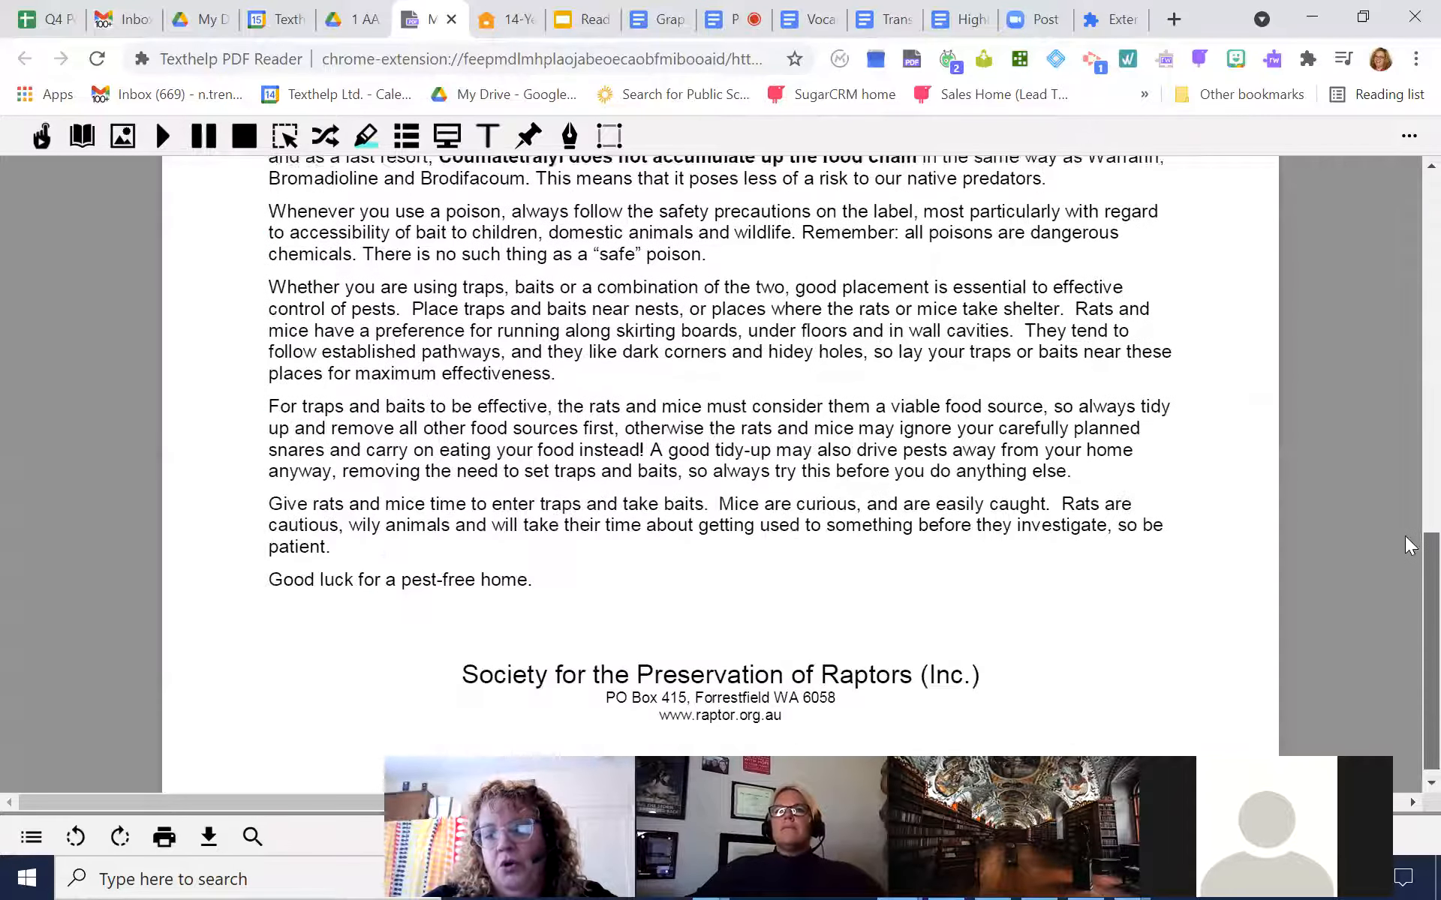
pyautogui.scroll(12, 1405, 536)
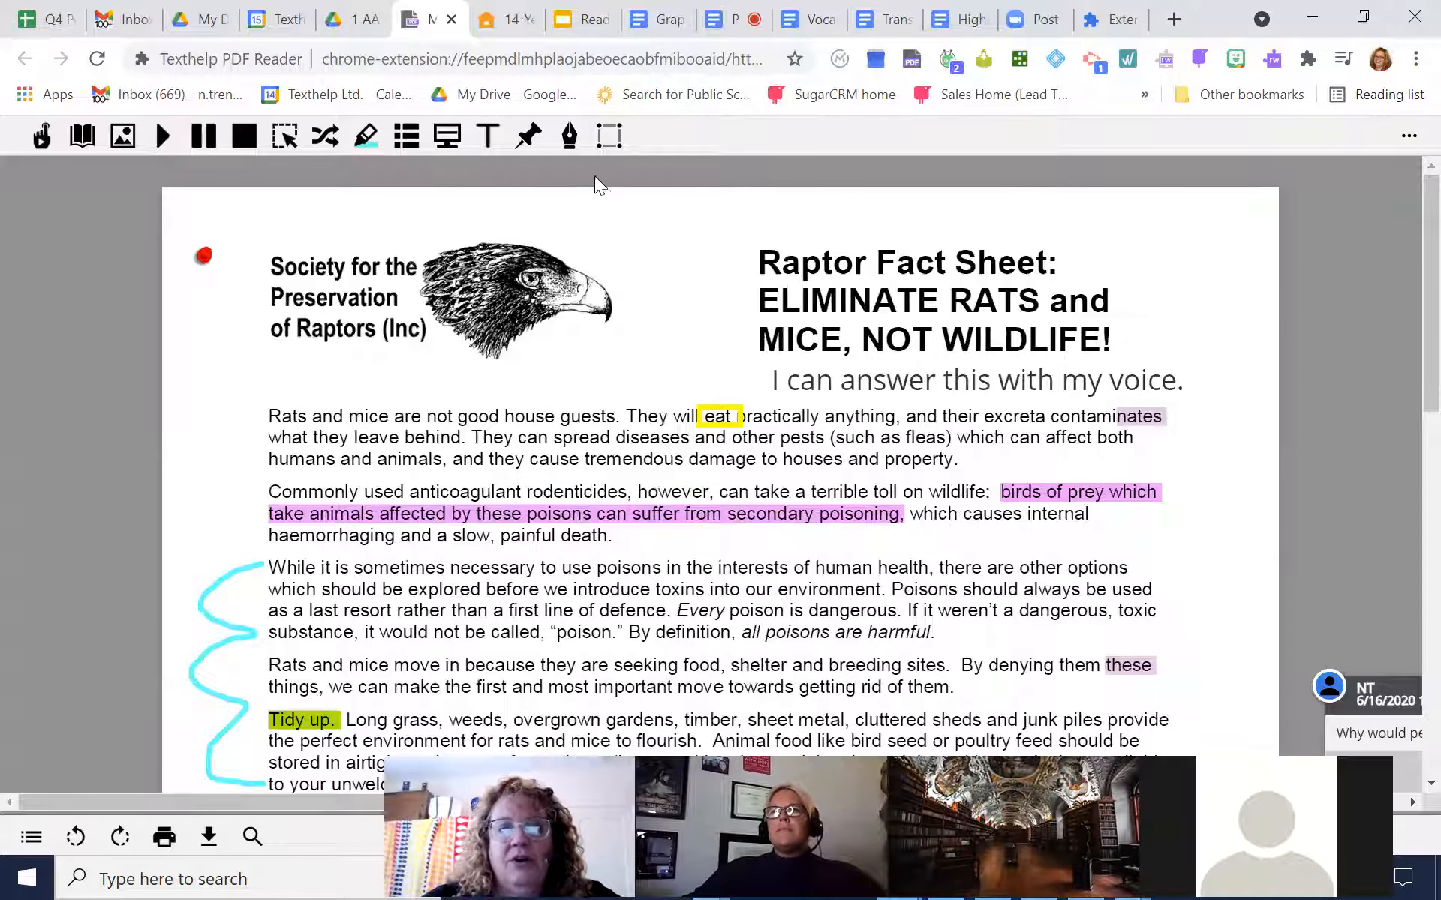
# Place an empty push-pin note just above the fact sheet's first paragraph and delete it
pyautogui.click(529, 137)
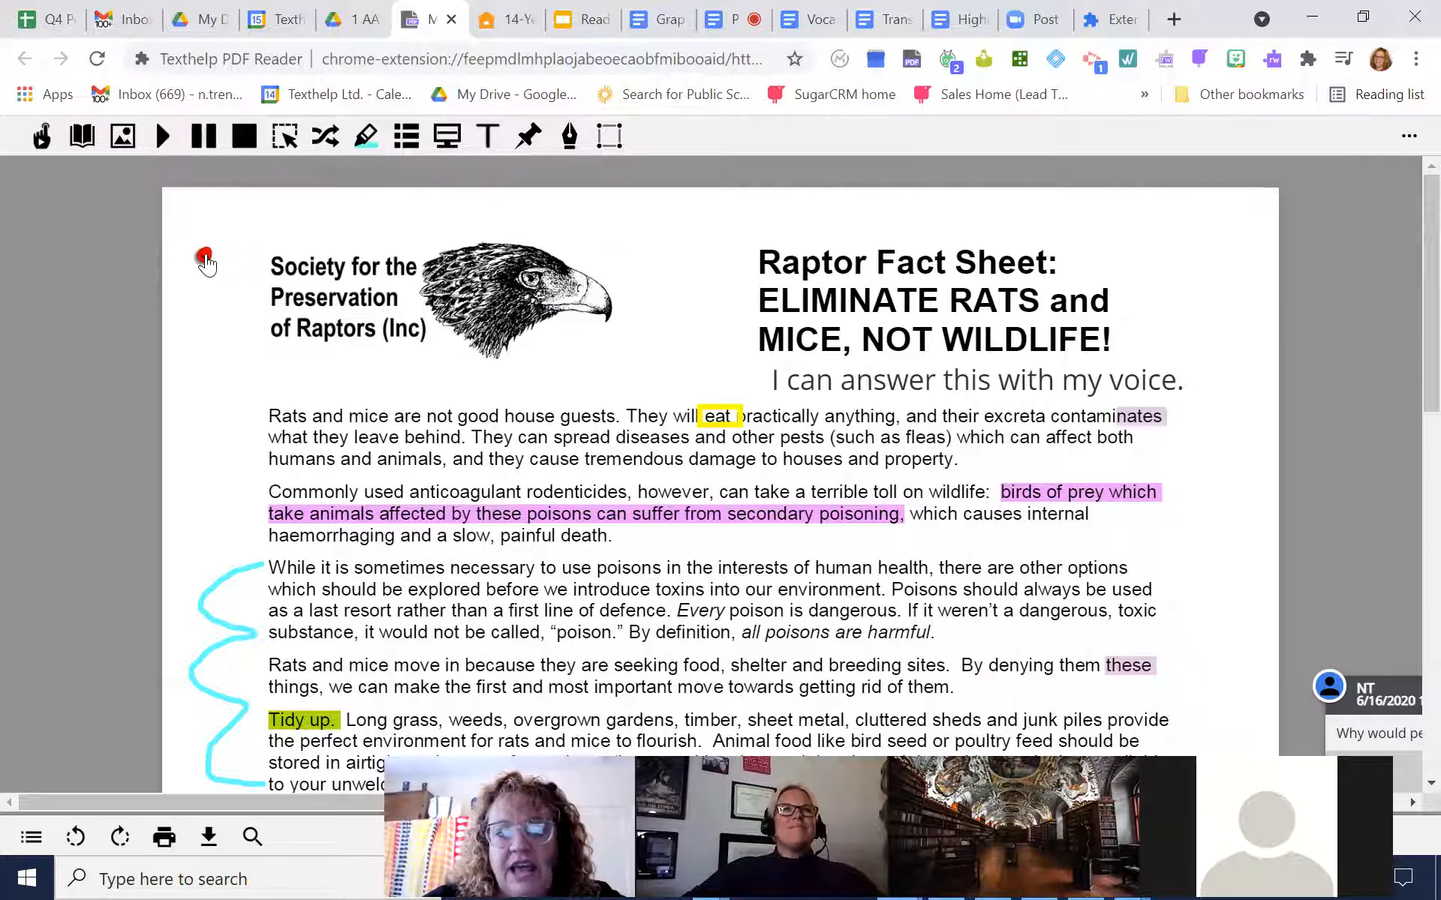
pyautogui.click(529, 137)
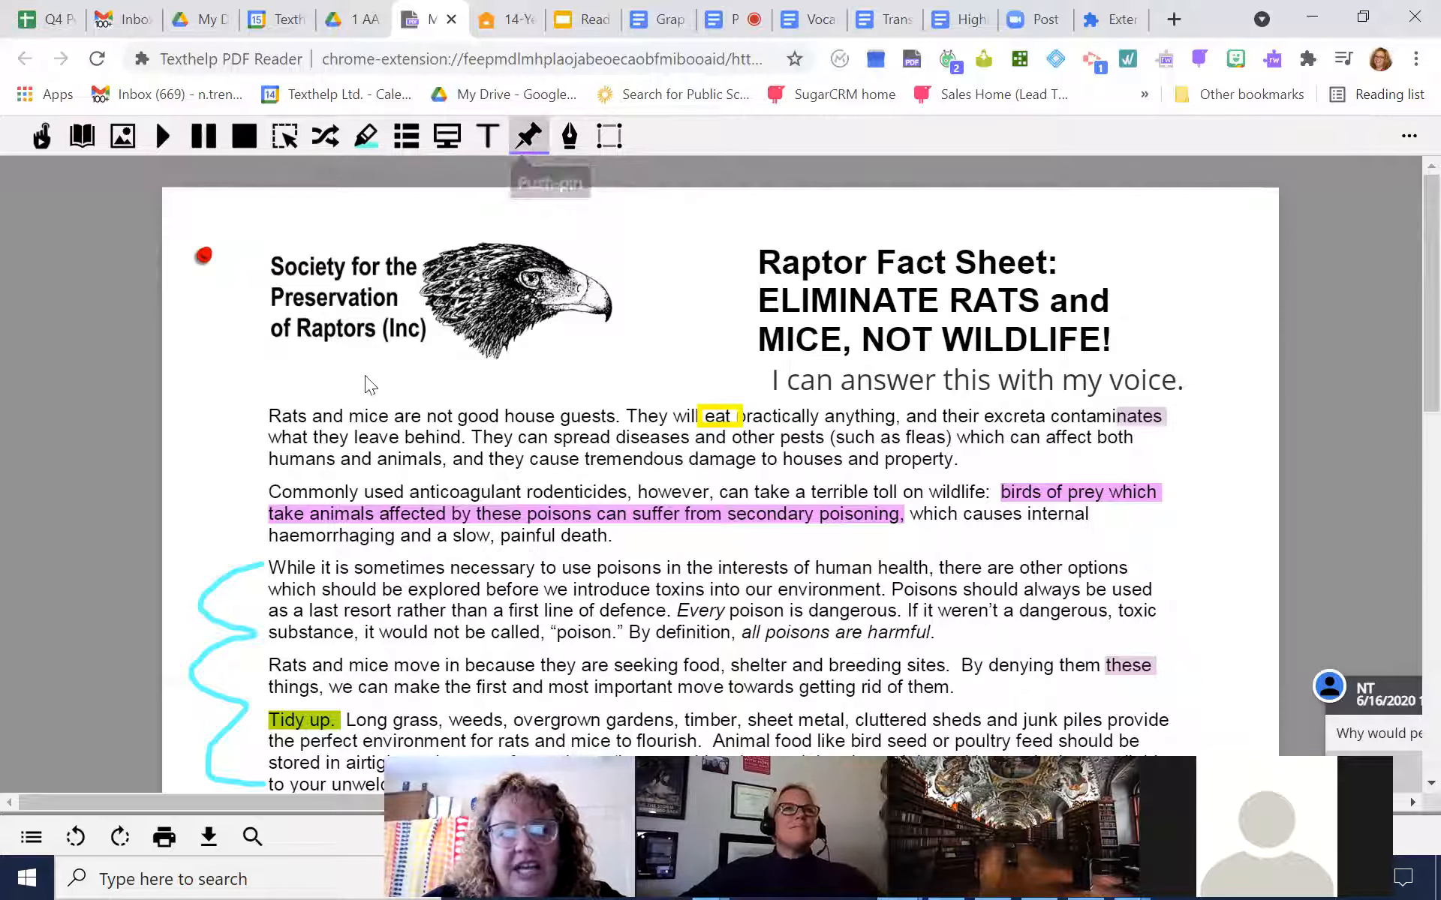
pyautogui.click(346, 383)
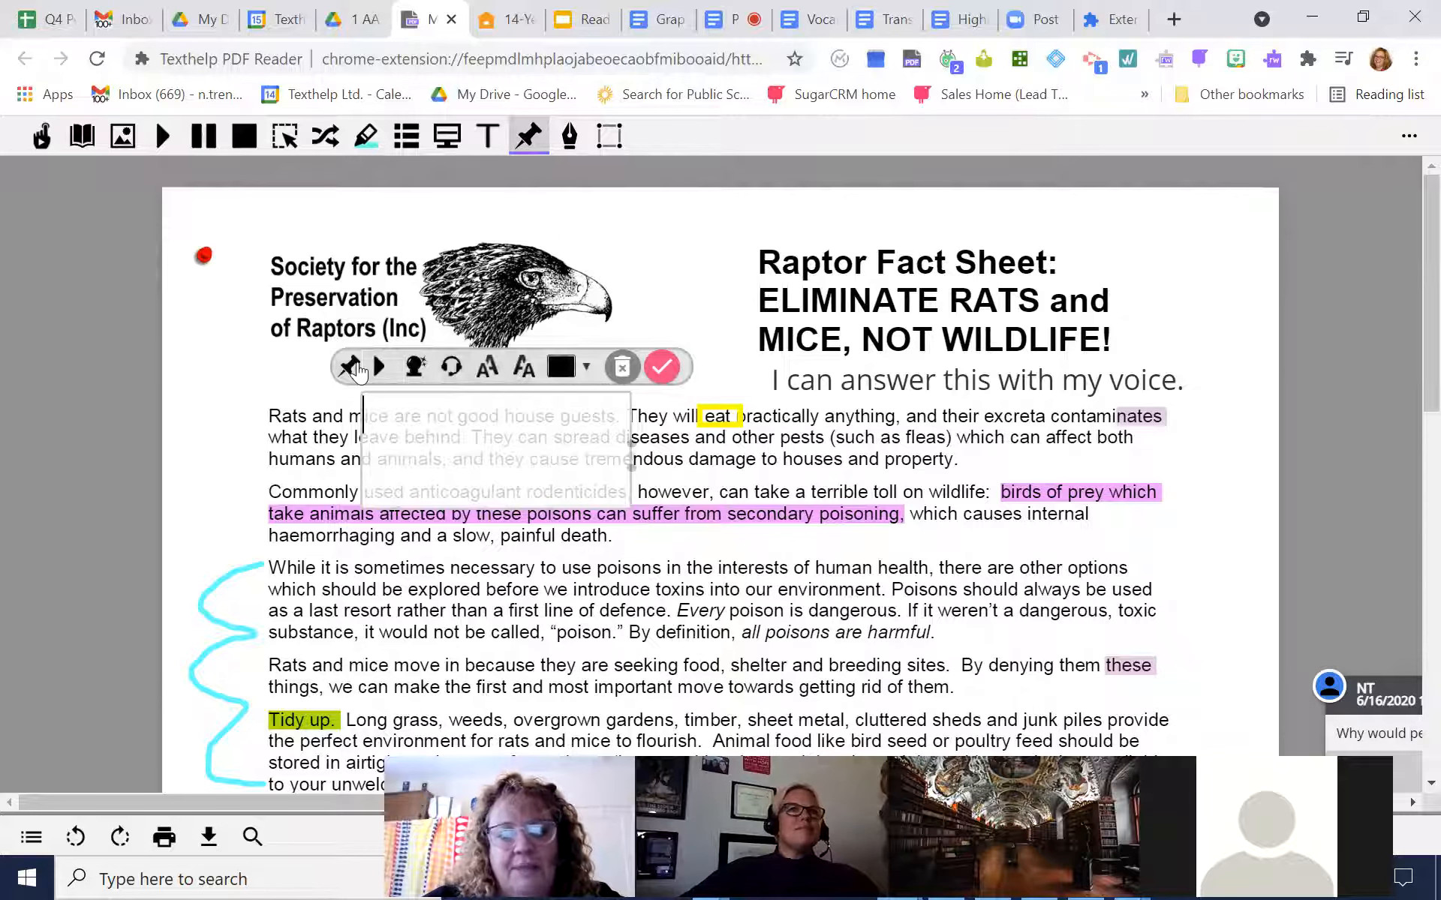
pyautogui.click(622, 367)
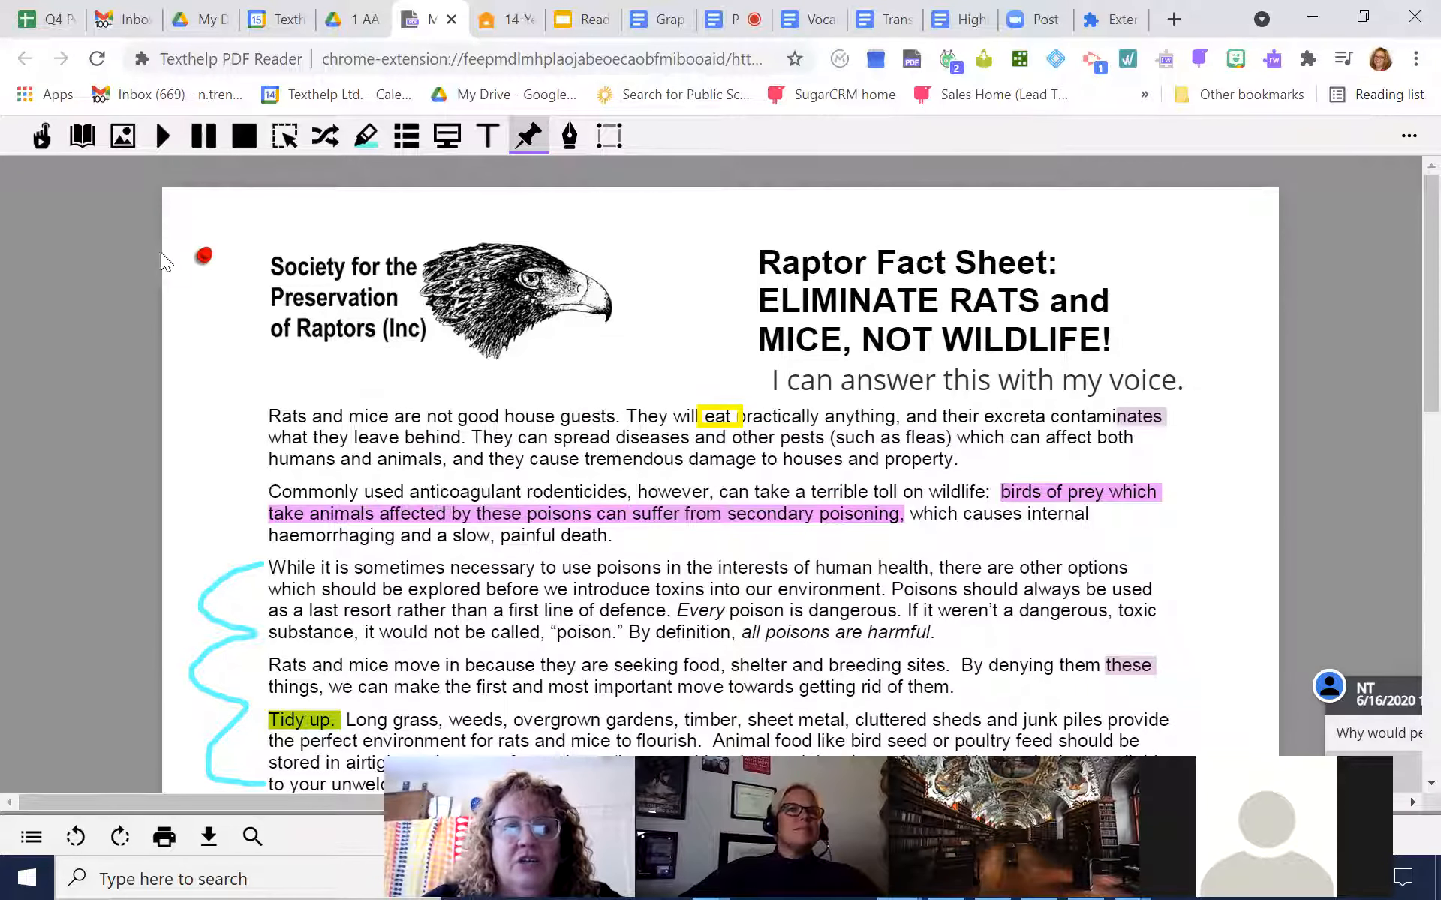
# Open the existing red push-pin note to read its highlighter instructions, close it, and look through the fact sheet
pyautogui.click(206, 259)
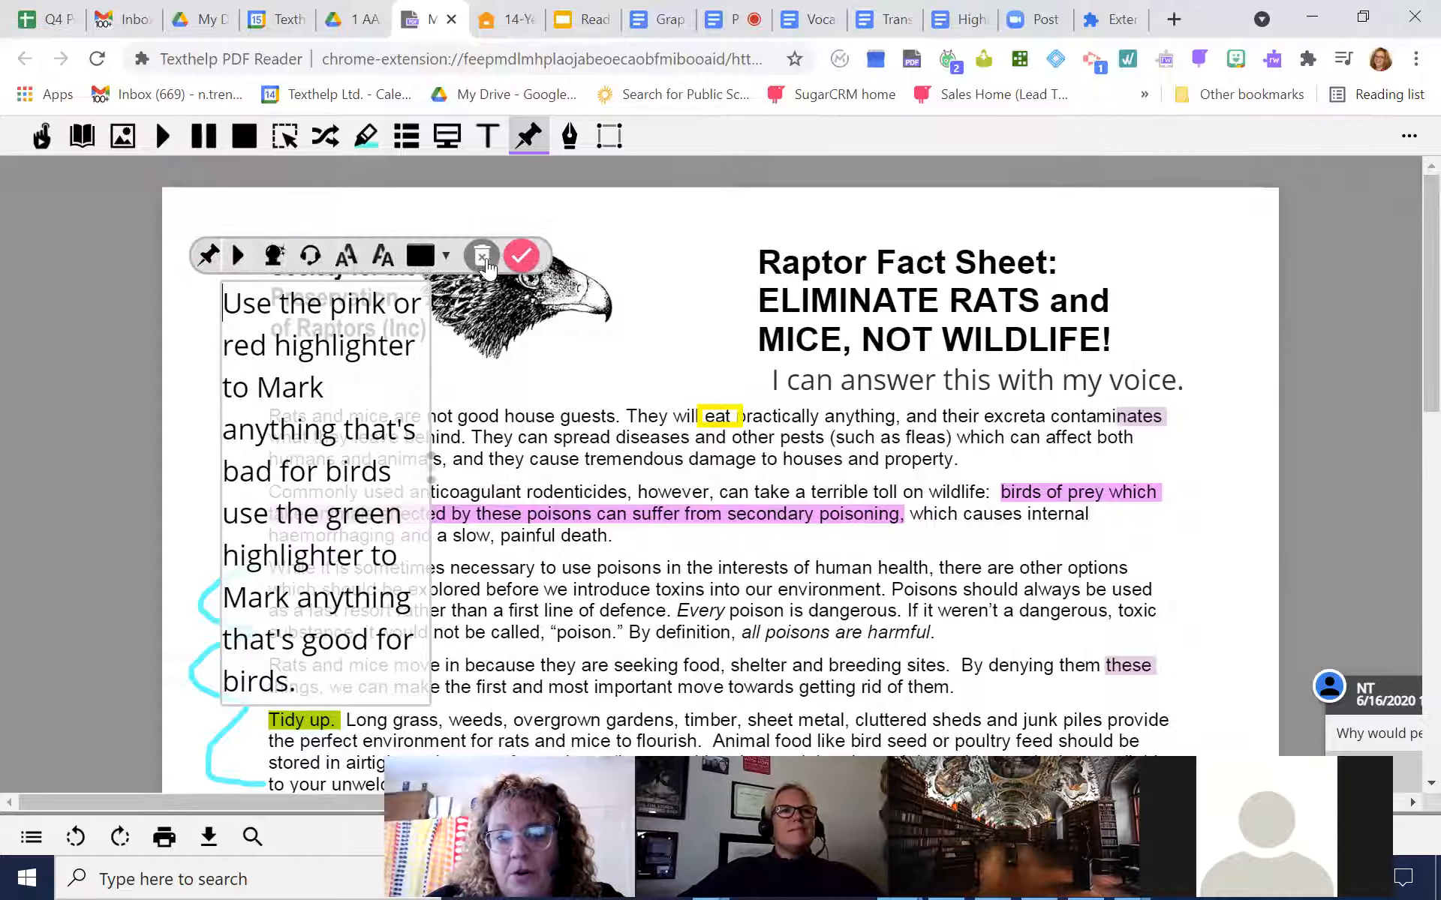
pyautogui.click(521, 256)
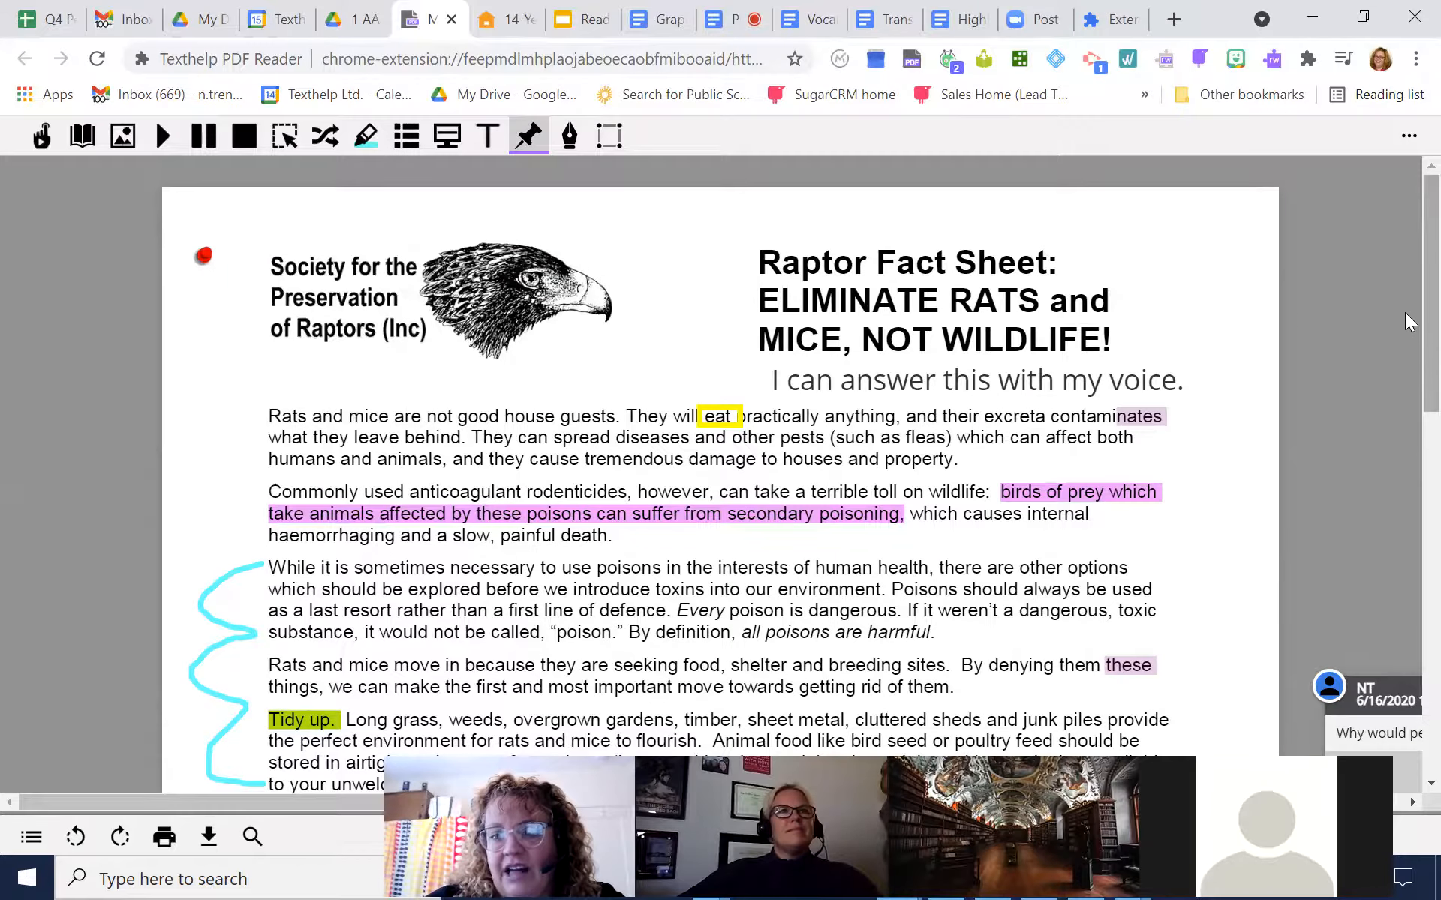
pyautogui.scroll(-15, 1405, 418)
pyautogui.scroll(-1, 1409, 633)
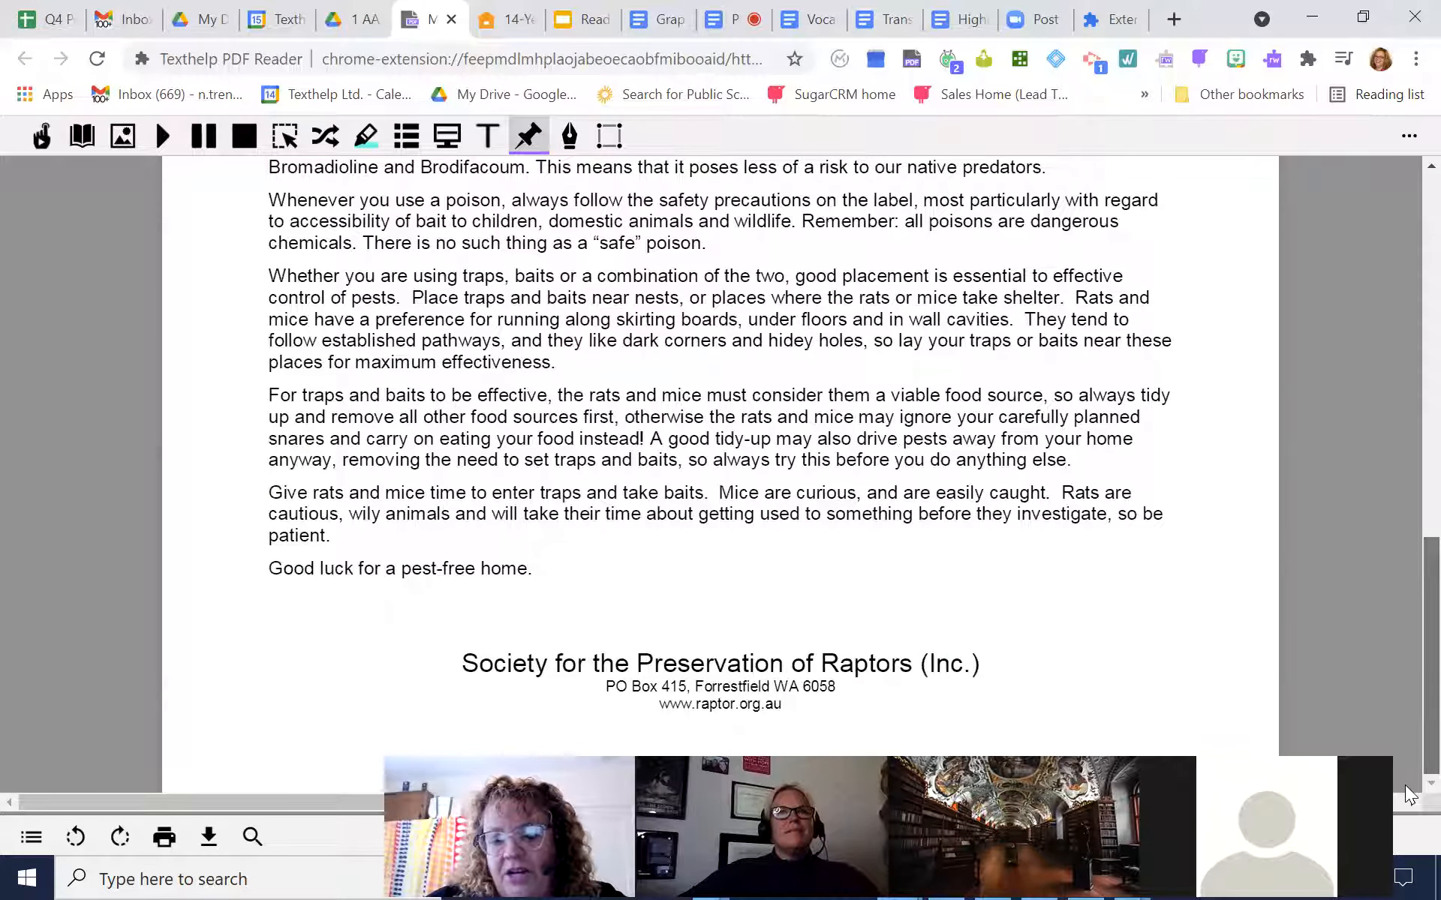
pyautogui.scroll(9, 1408, 660)
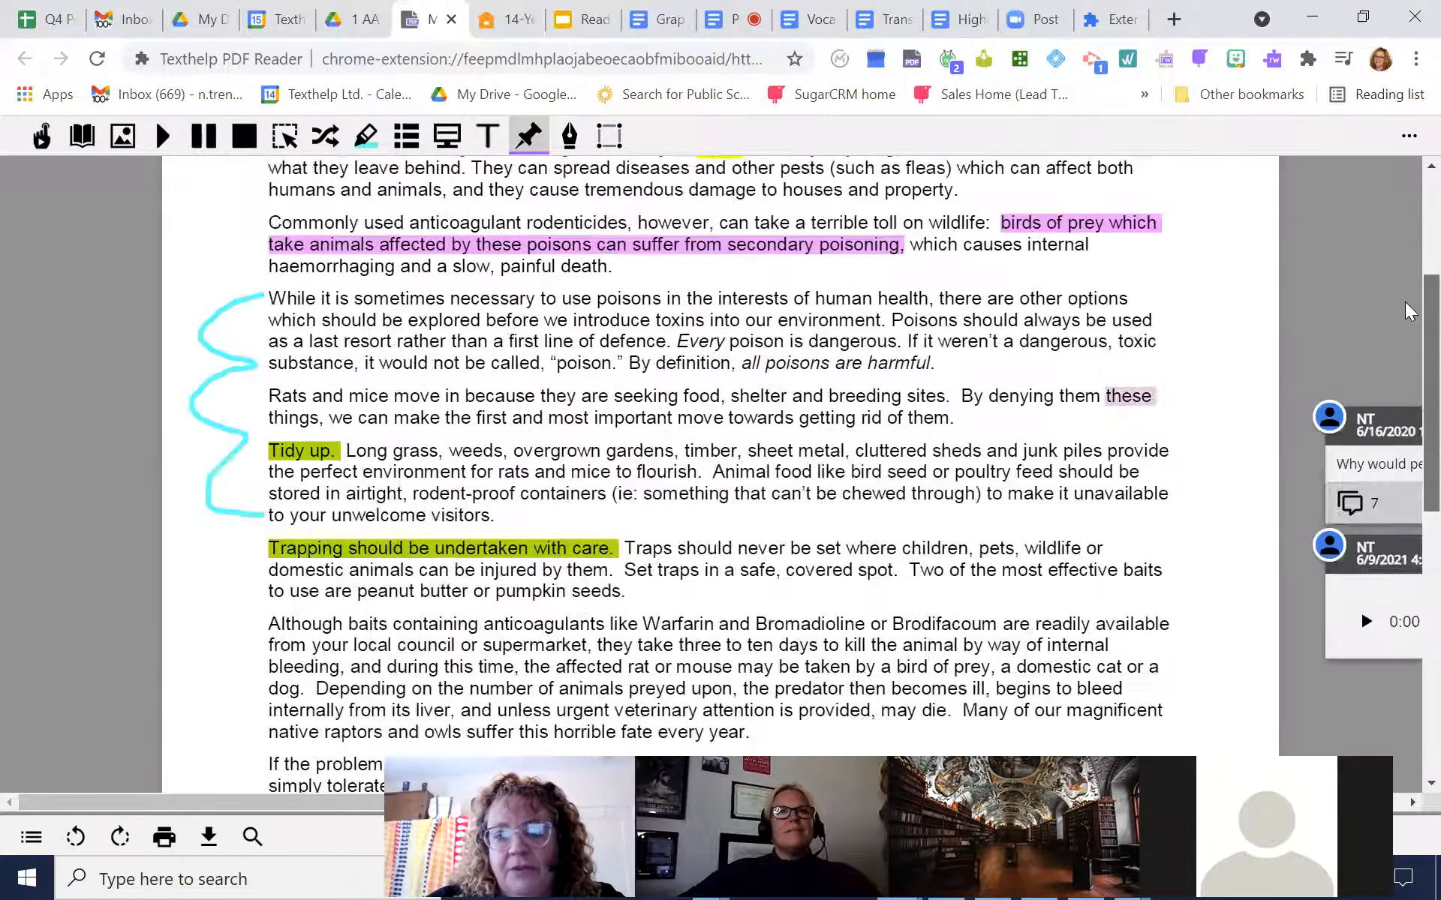
pyautogui.scroll(4, 1408, 307)
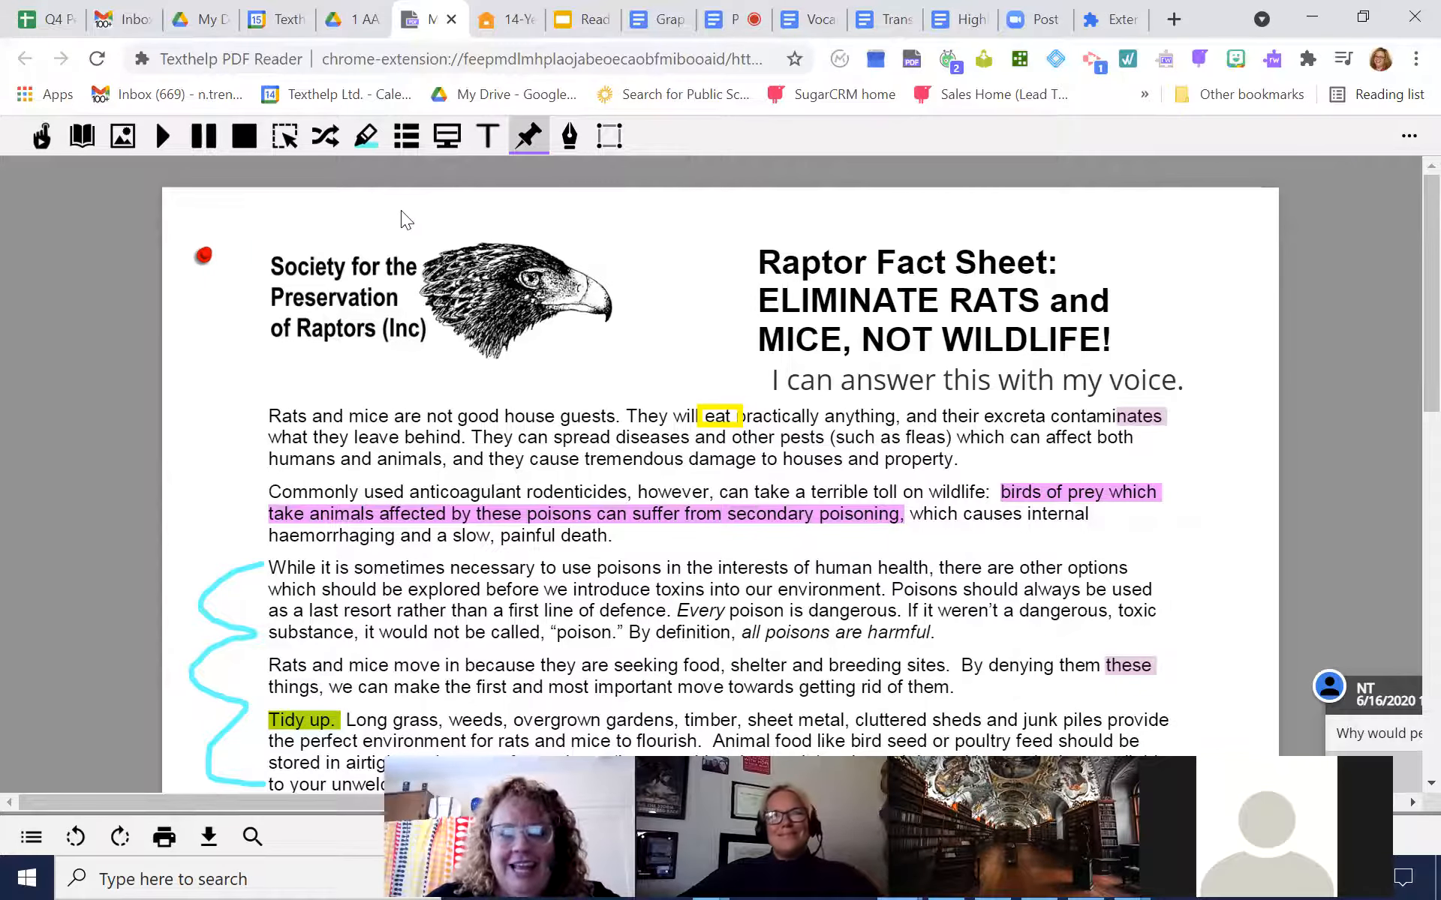
# Reopen the red push-pin note to review its instructions, close it, and switch off the Push-pin tool
pyautogui.click(207, 258)
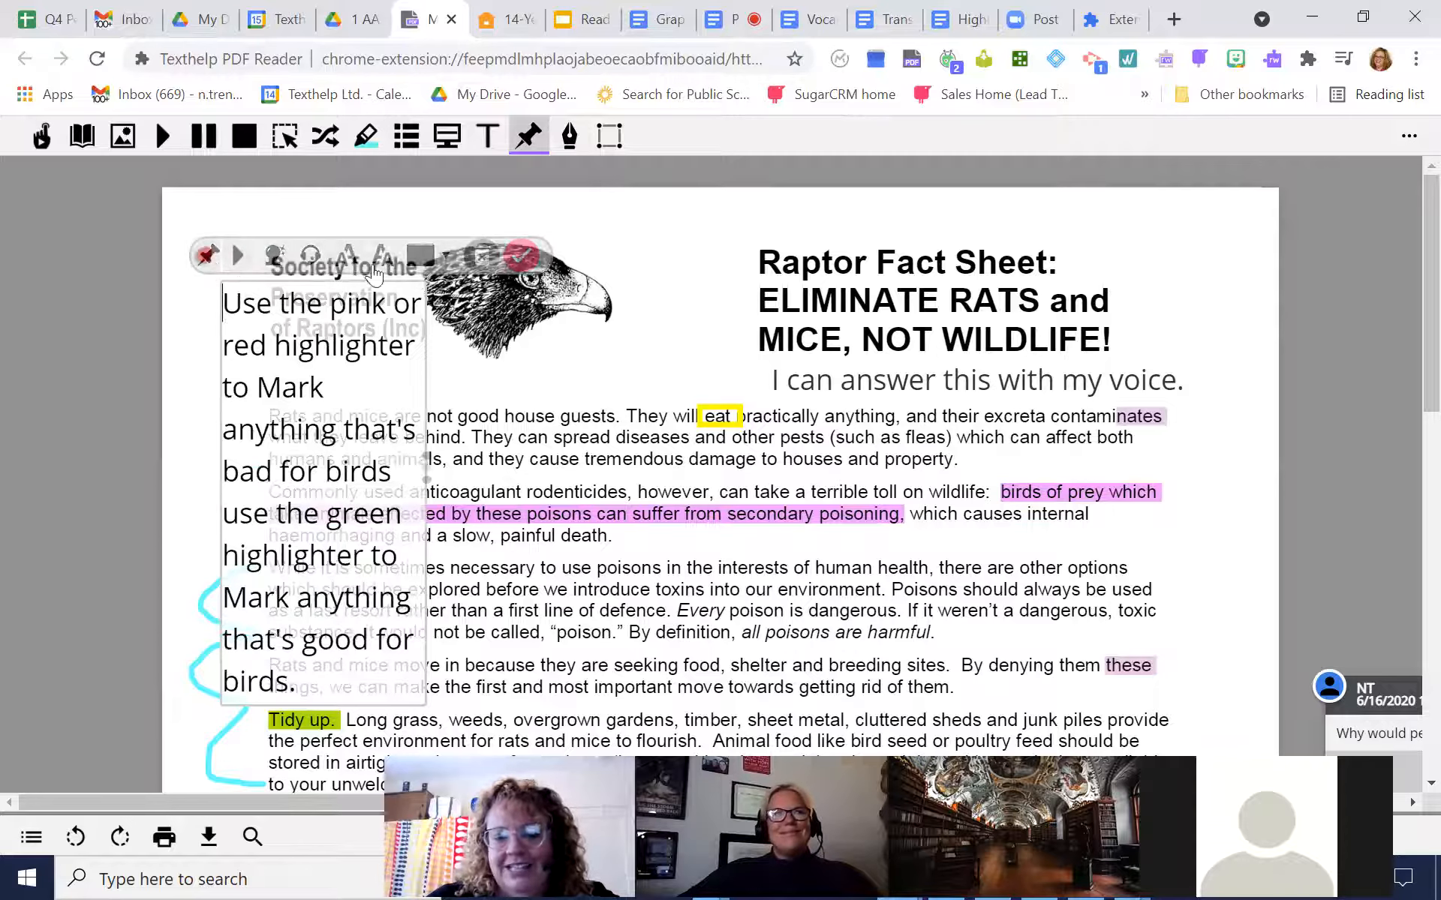
pyautogui.click(523, 256)
pyautogui.click(527, 136)
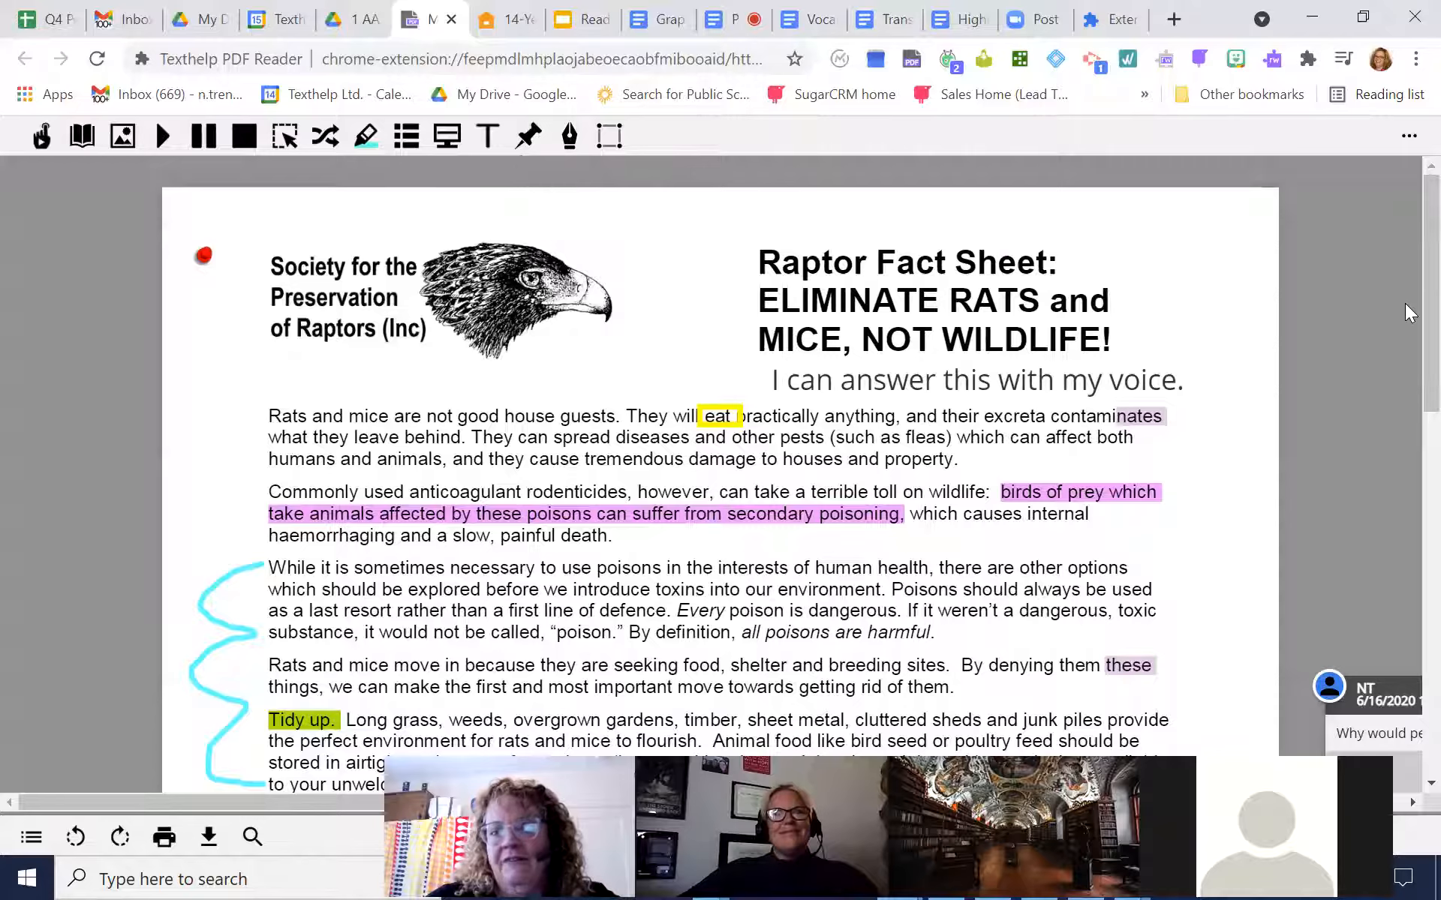
# Highlight "like Warfarin and Bromadioline or Brodifacoum" in pink
pyautogui.scroll(-1, 1409, 279)
pyautogui.scroll(1, 1409, 279)
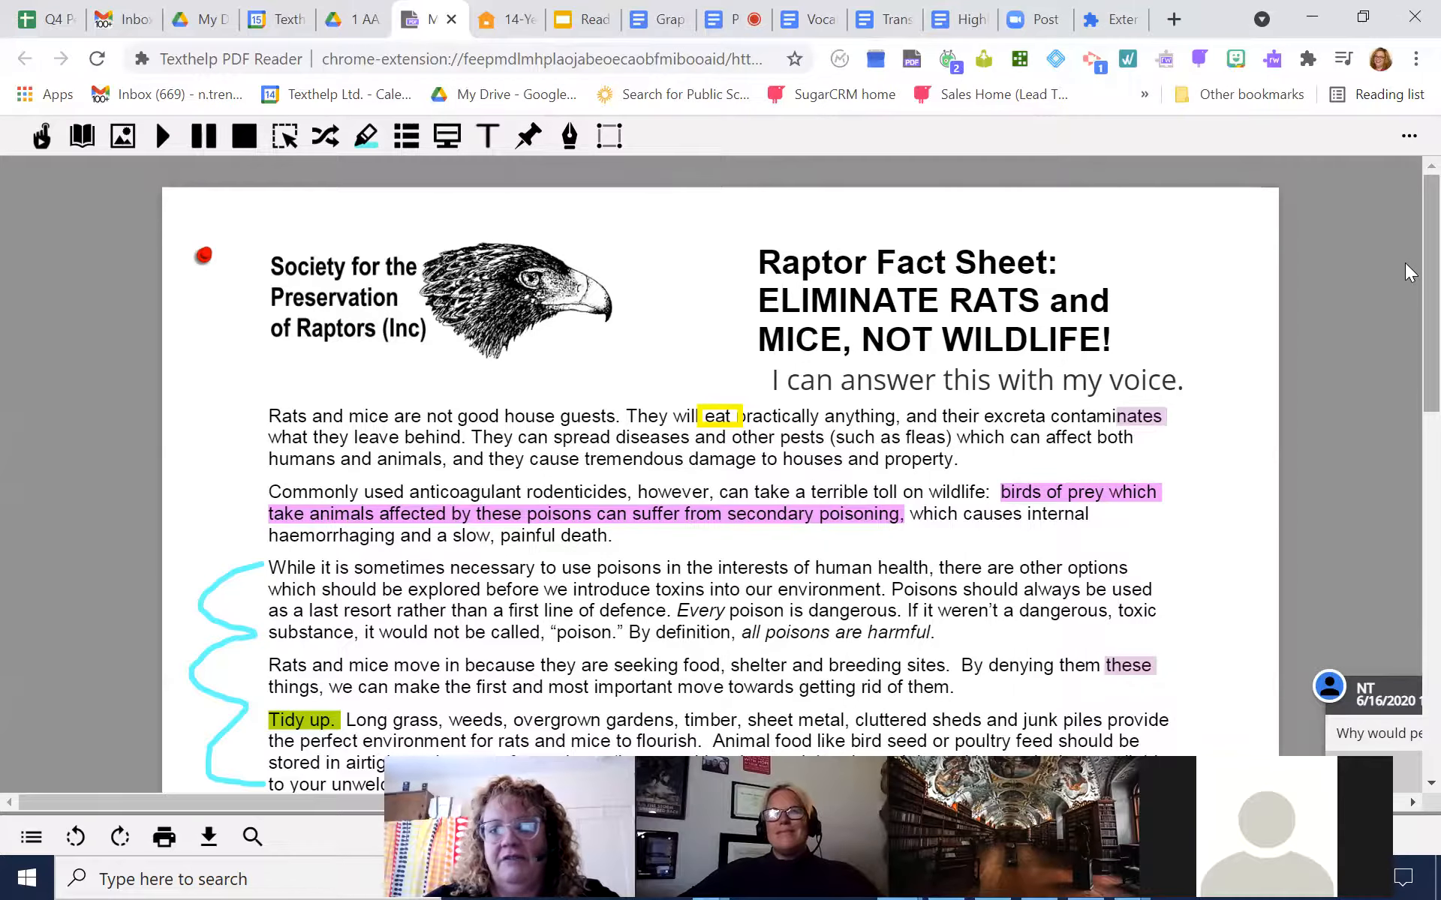
pyautogui.scroll(-5, 1409, 272)
pyautogui.scroll(4, 1409, 300)
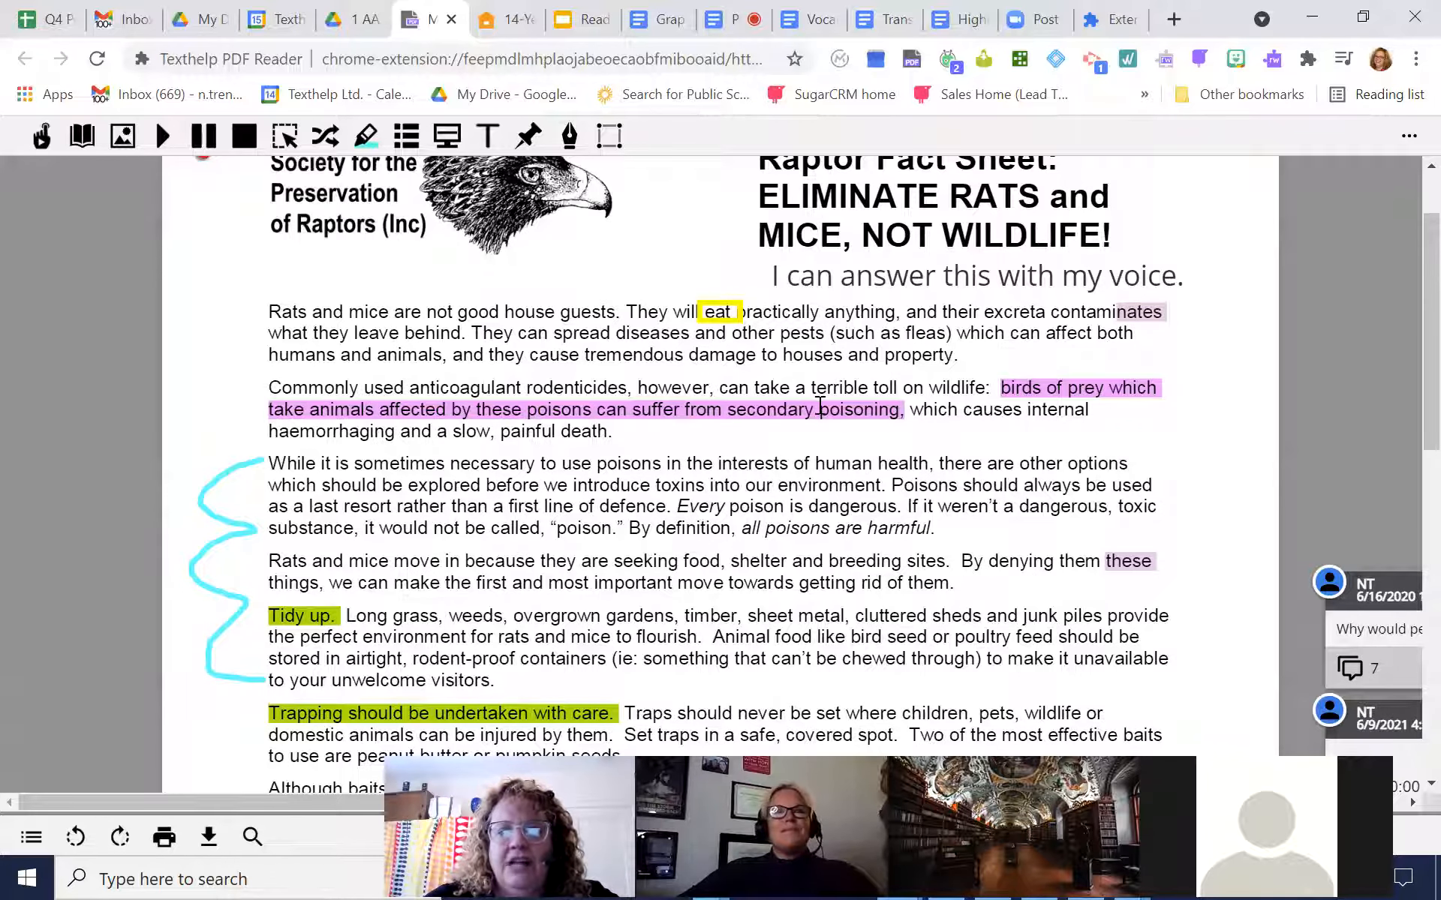
pyautogui.moveTo(1409, 242); pyautogui.dragTo(1409, 409)
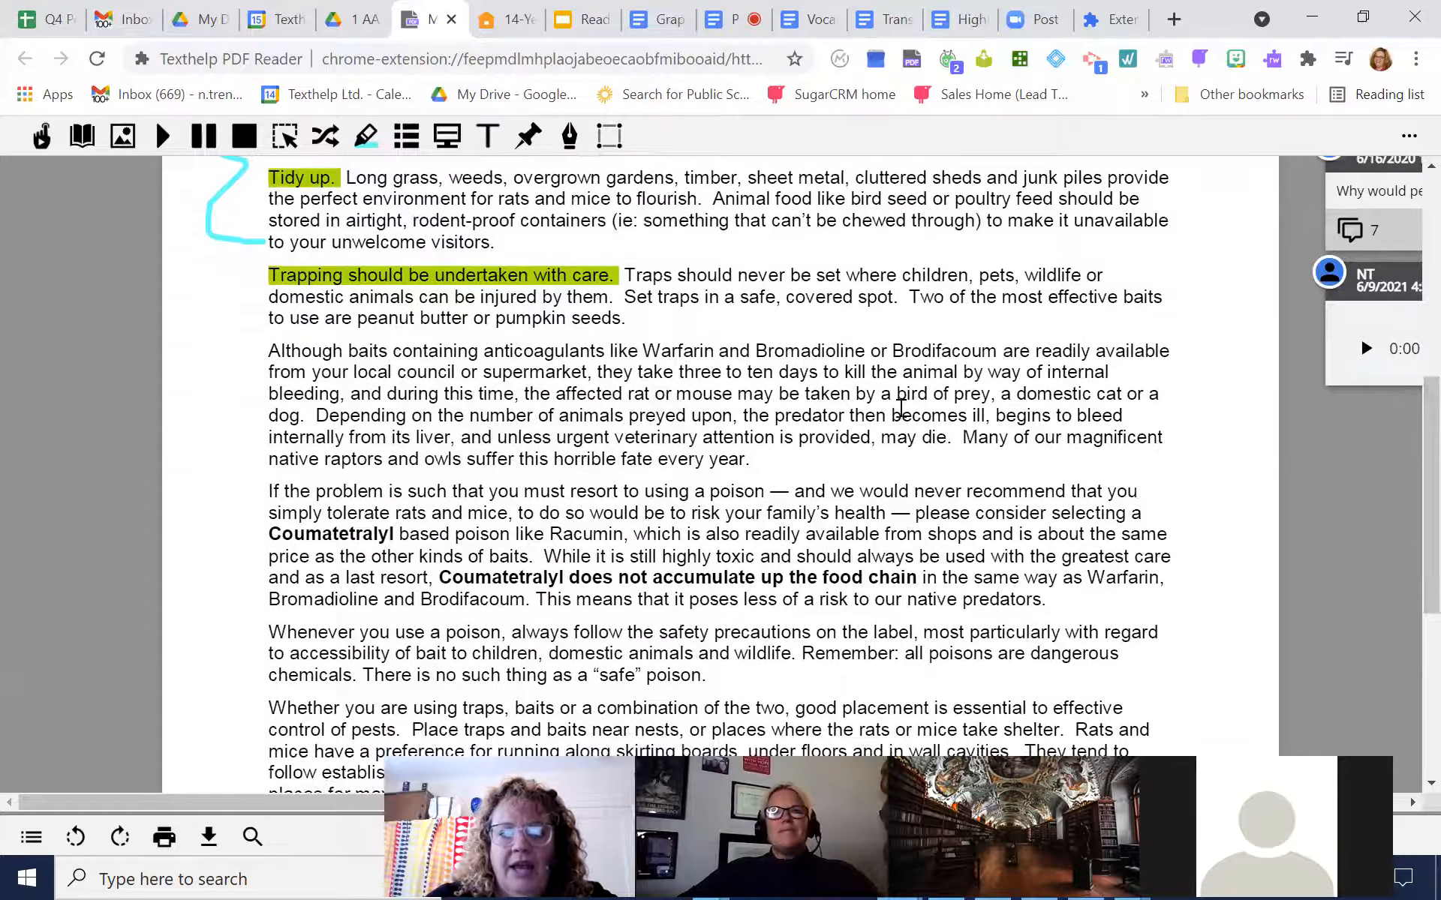
pyautogui.moveTo(645, 350); pyautogui.dragTo(971, 348)
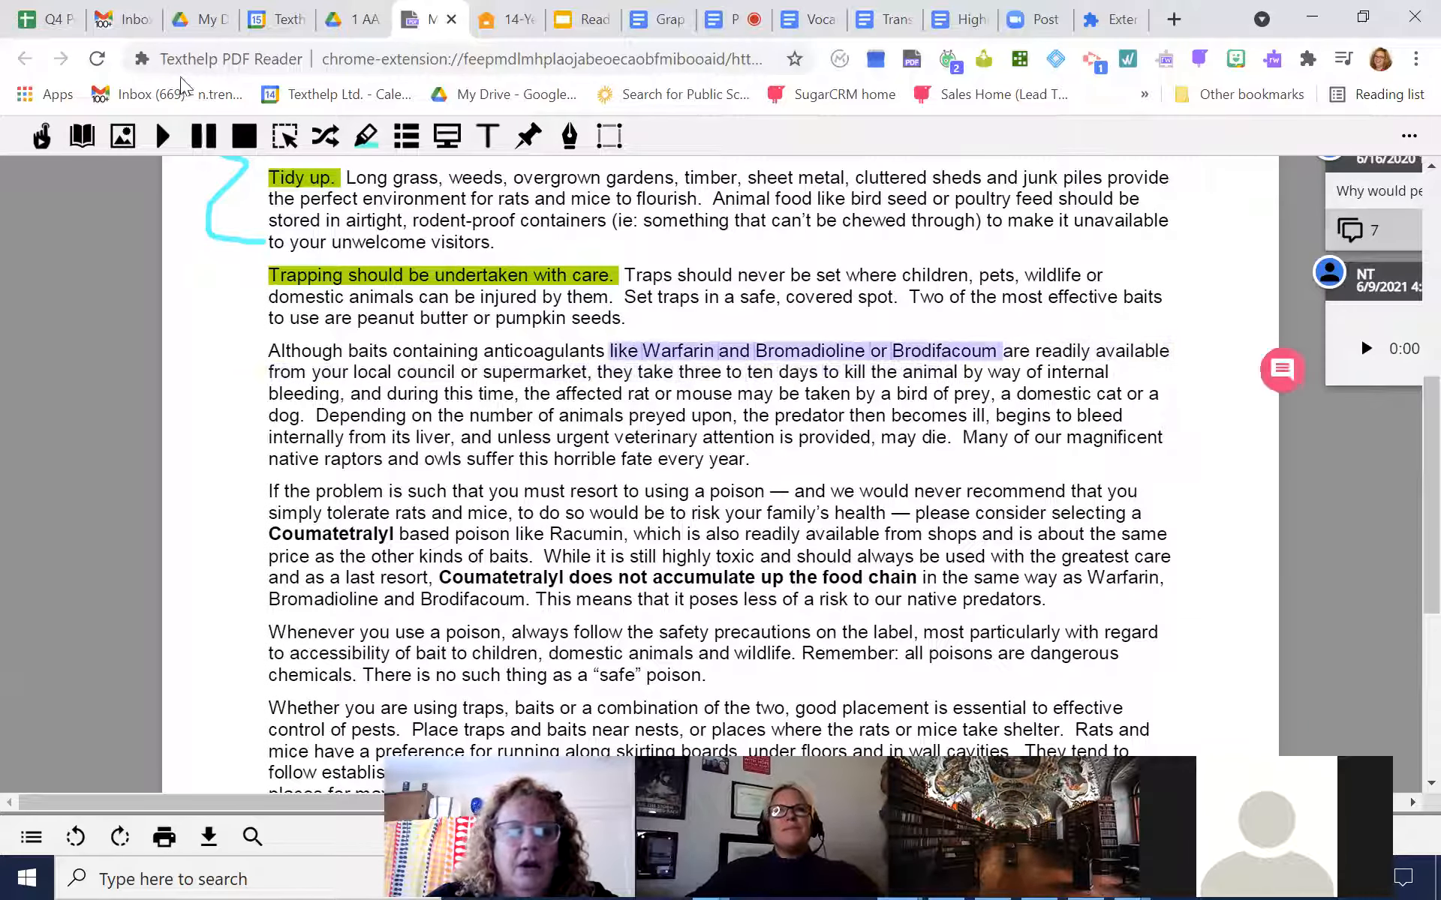
pyautogui.click(366, 136)
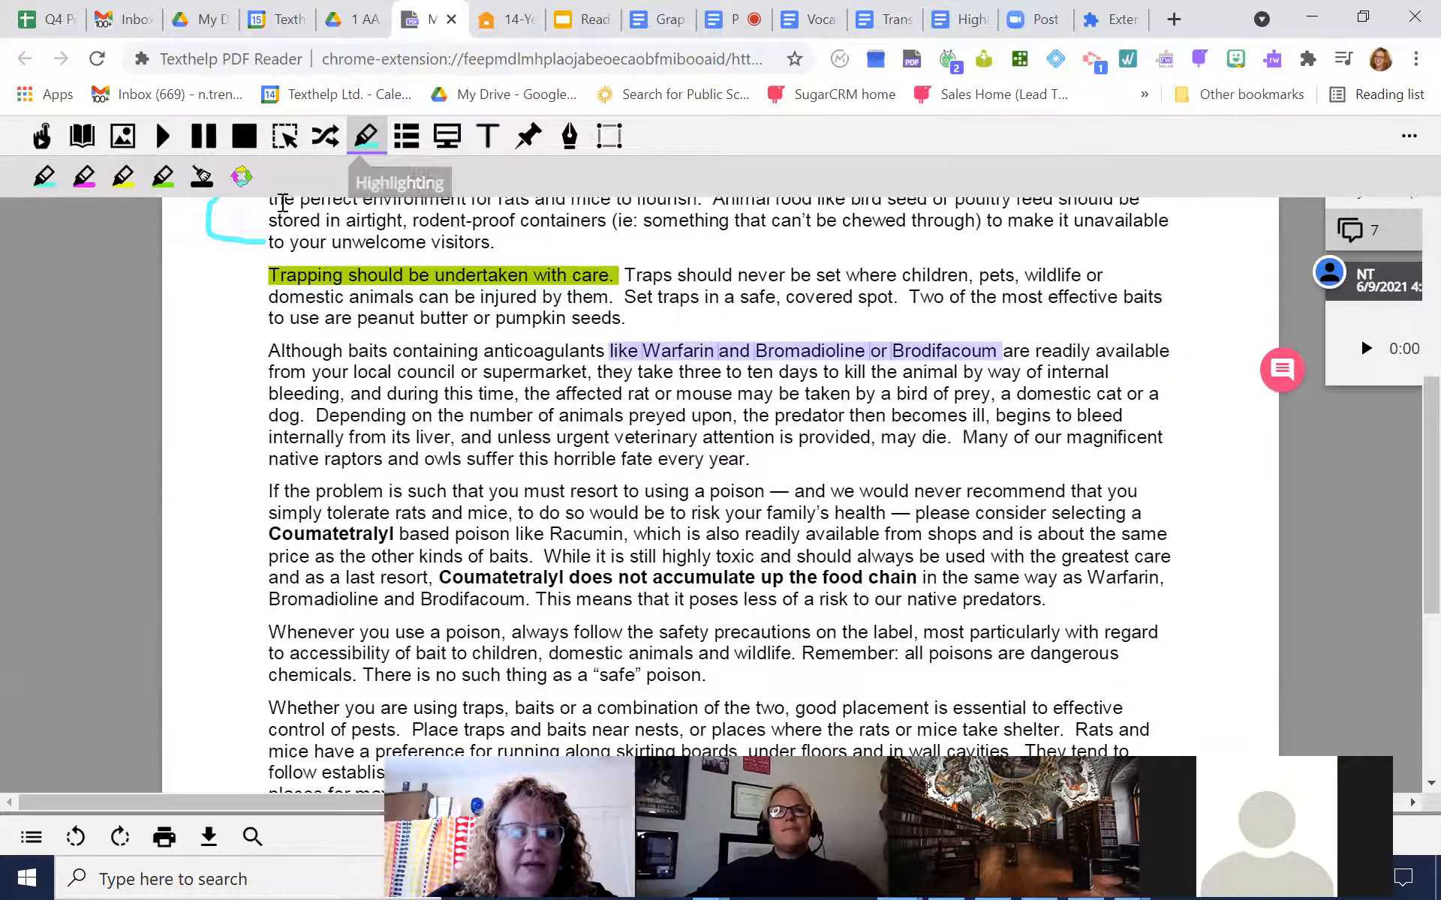
pyautogui.click(84, 176)
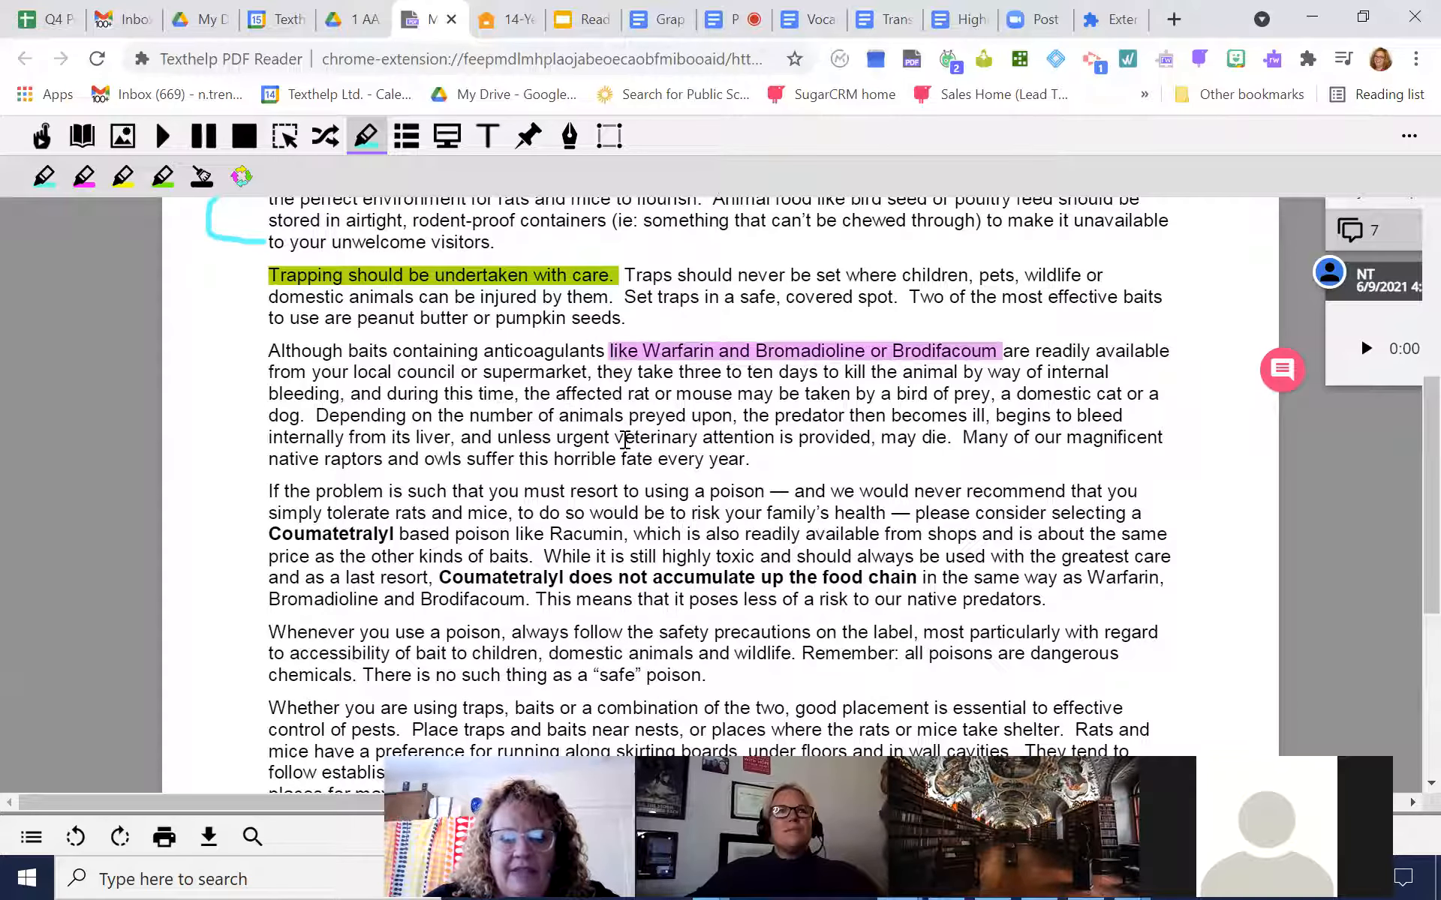
# Highlight "the predator then becomes ill" through "may die." in pink and "Coumatetralyl based poison like Racumin," in green
pyautogui.moveTo(749, 415); pyautogui.dragTo(951, 437)
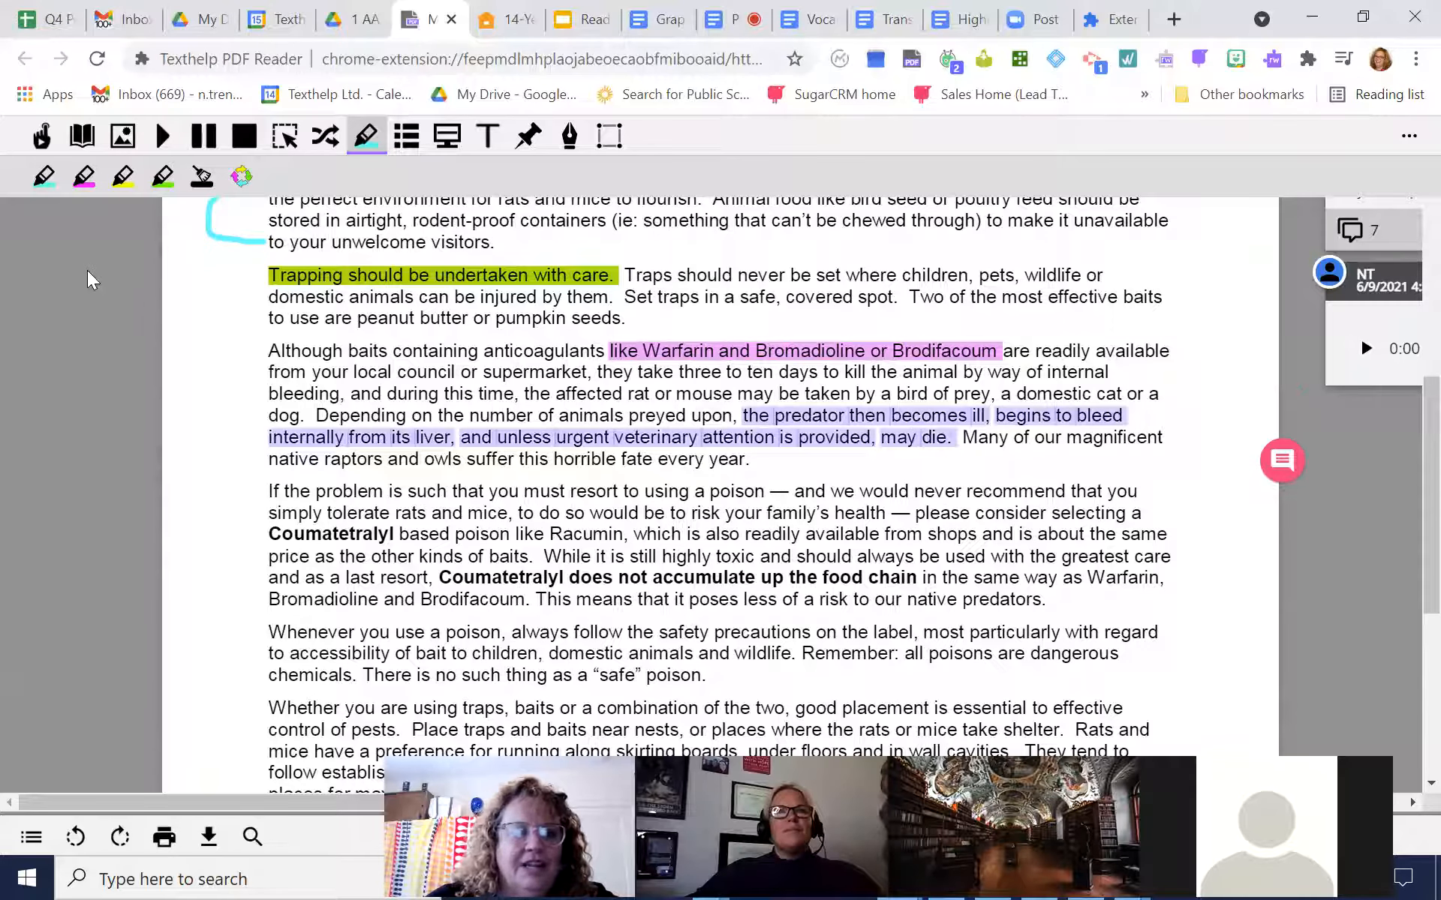
pyautogui.click(83, 178)
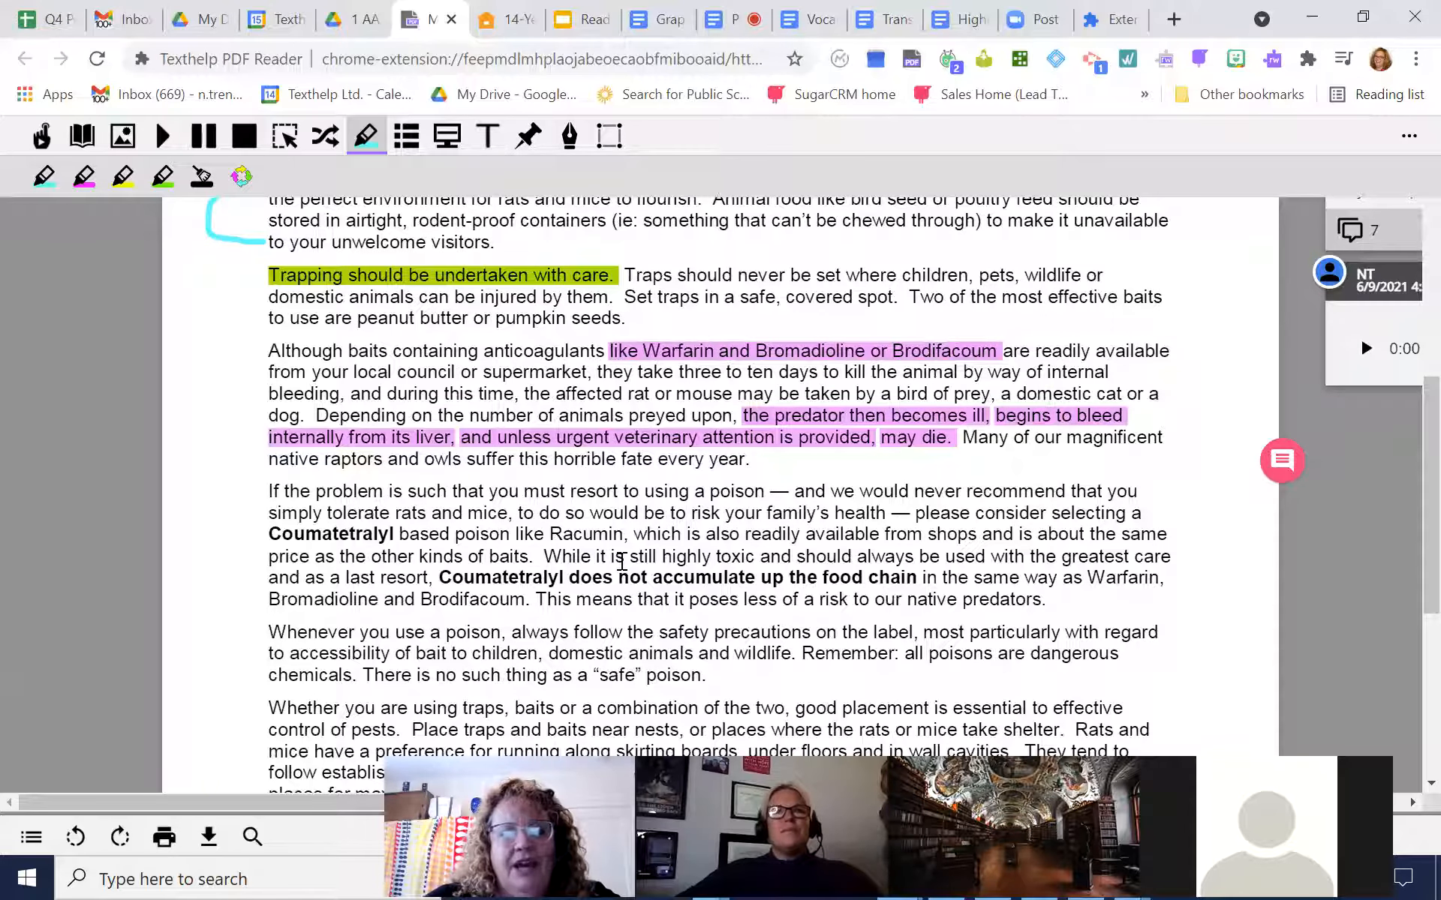
pyautogui.moveTo(270, 535); pyautogui.dragTo(627, 534)
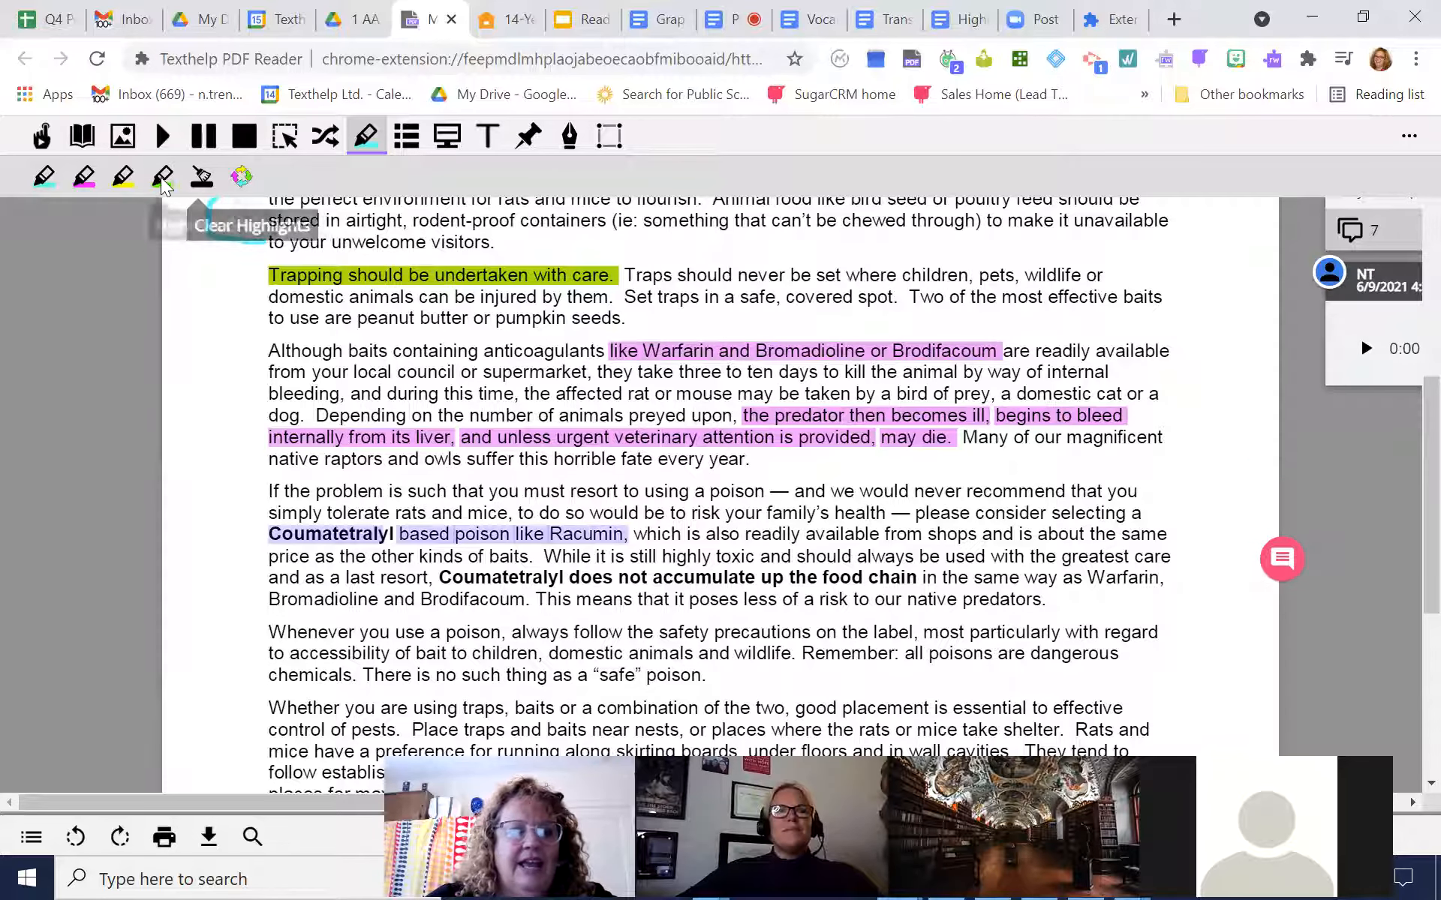
pyautogui.click(161, 177)
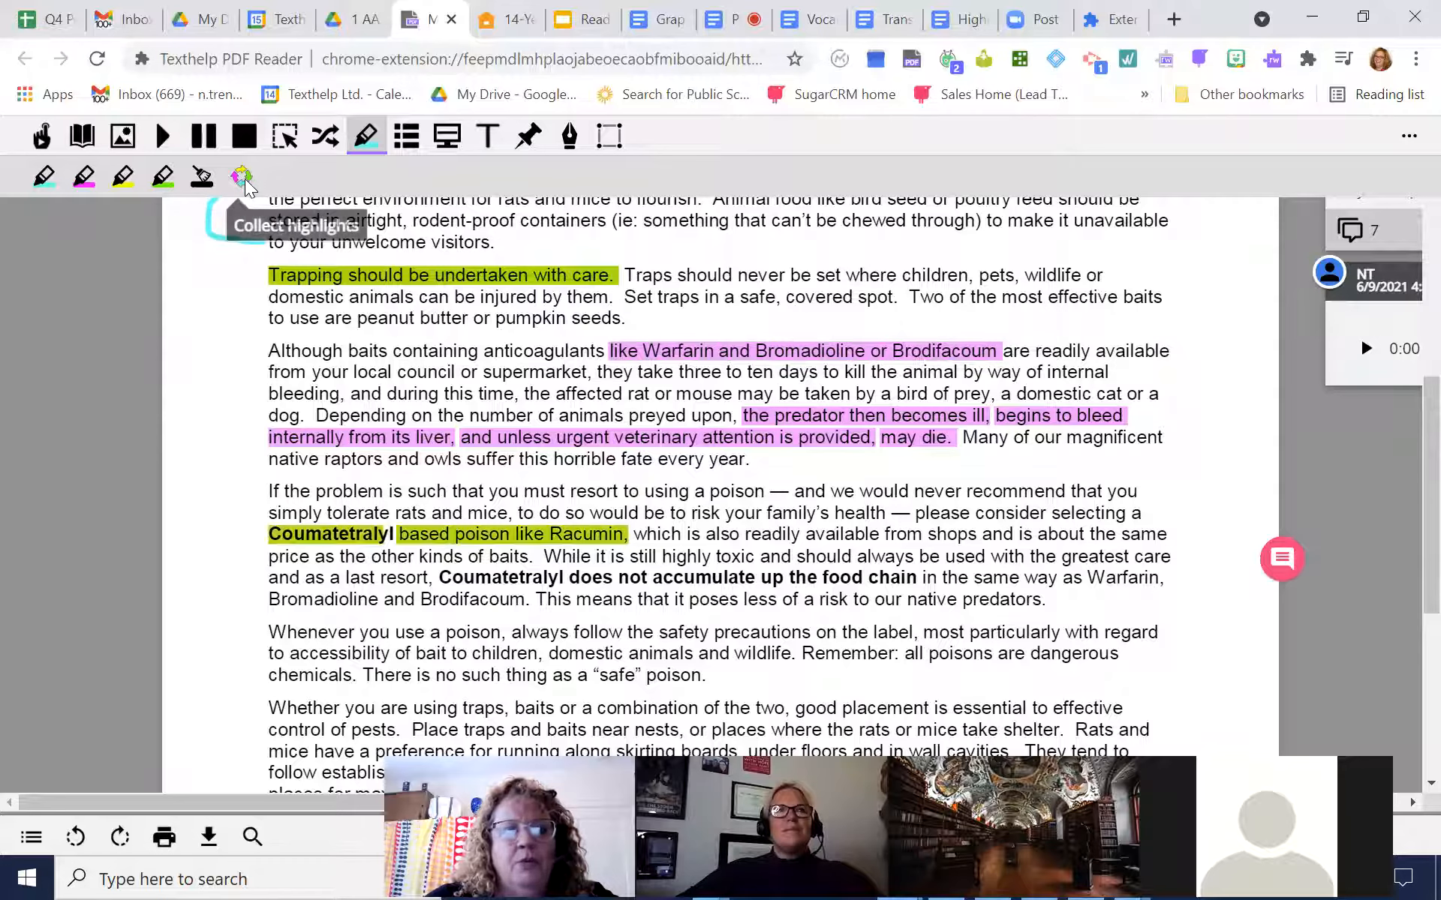
# Collect the yellow, blue, green and pink highlights, sorted by color, into a new document
pyautogui.click(243, 179)
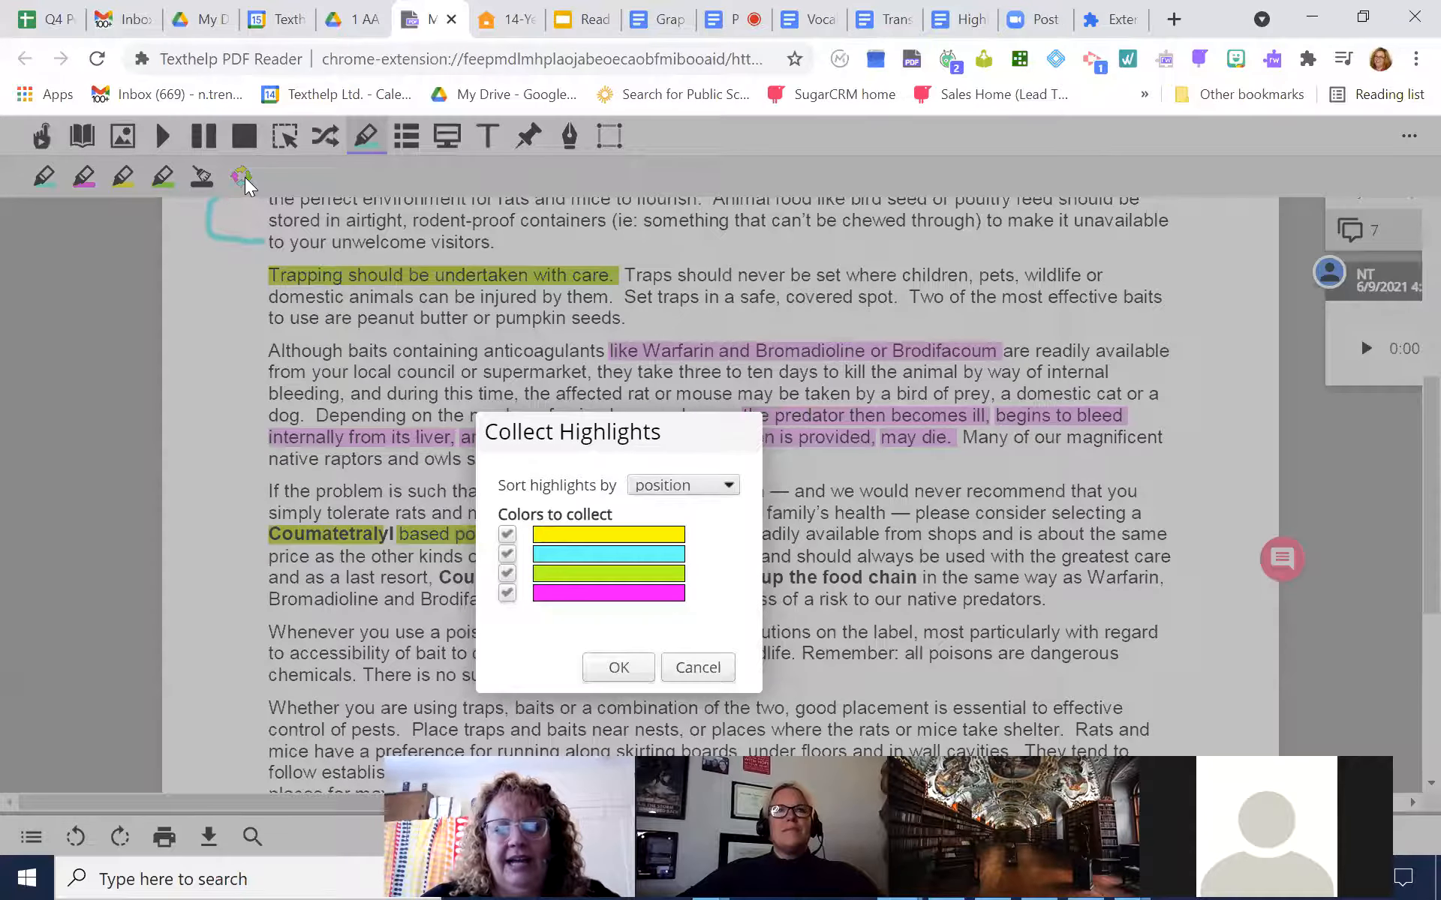
pyautogui.click(670, 486)
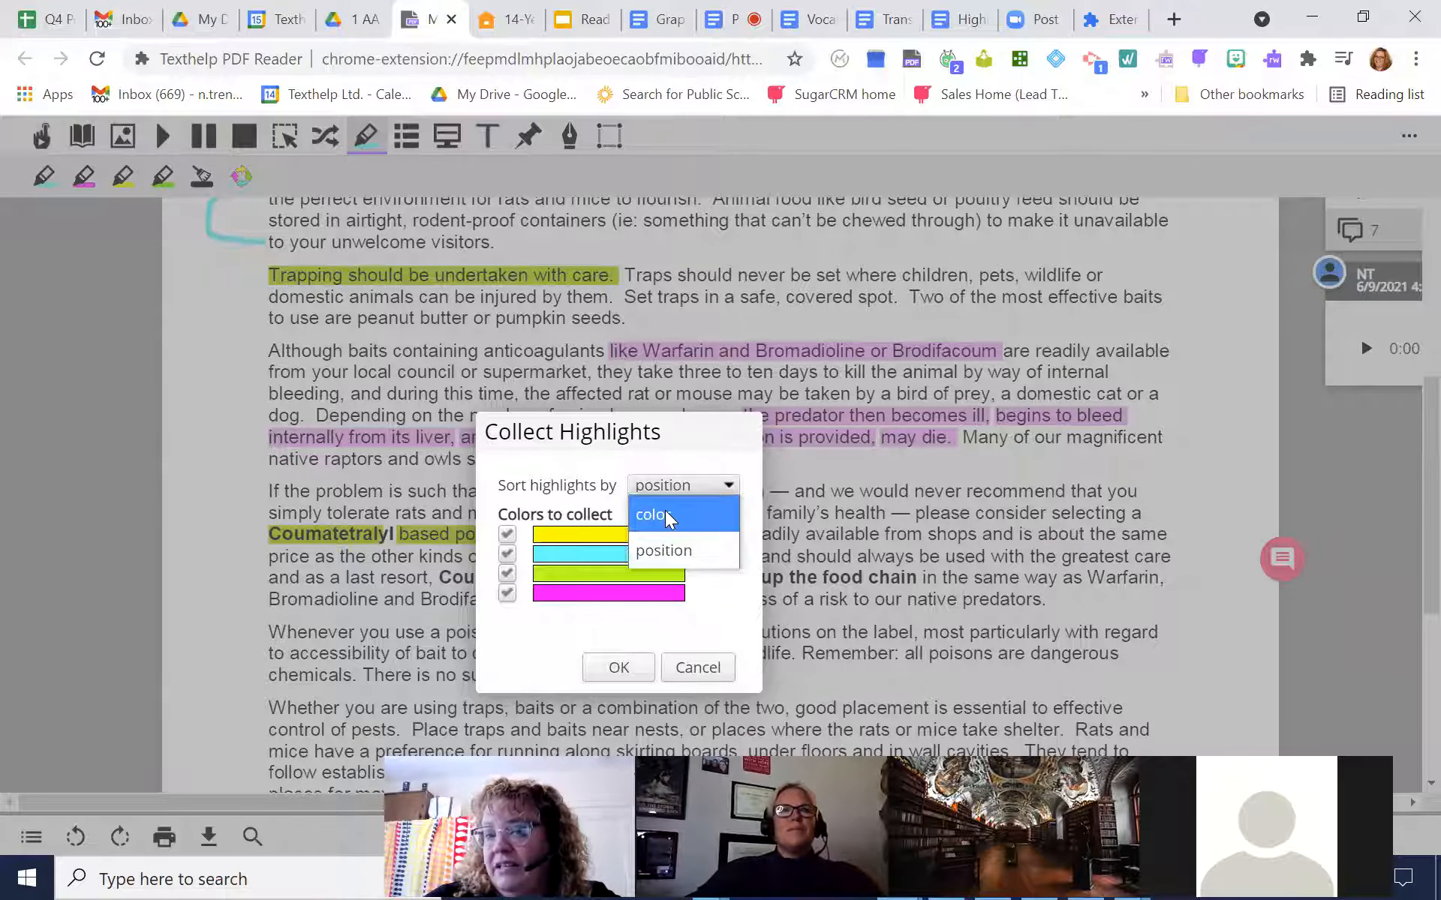
pyautogui.click(666, 512)
pyautogui.click(618, 666)
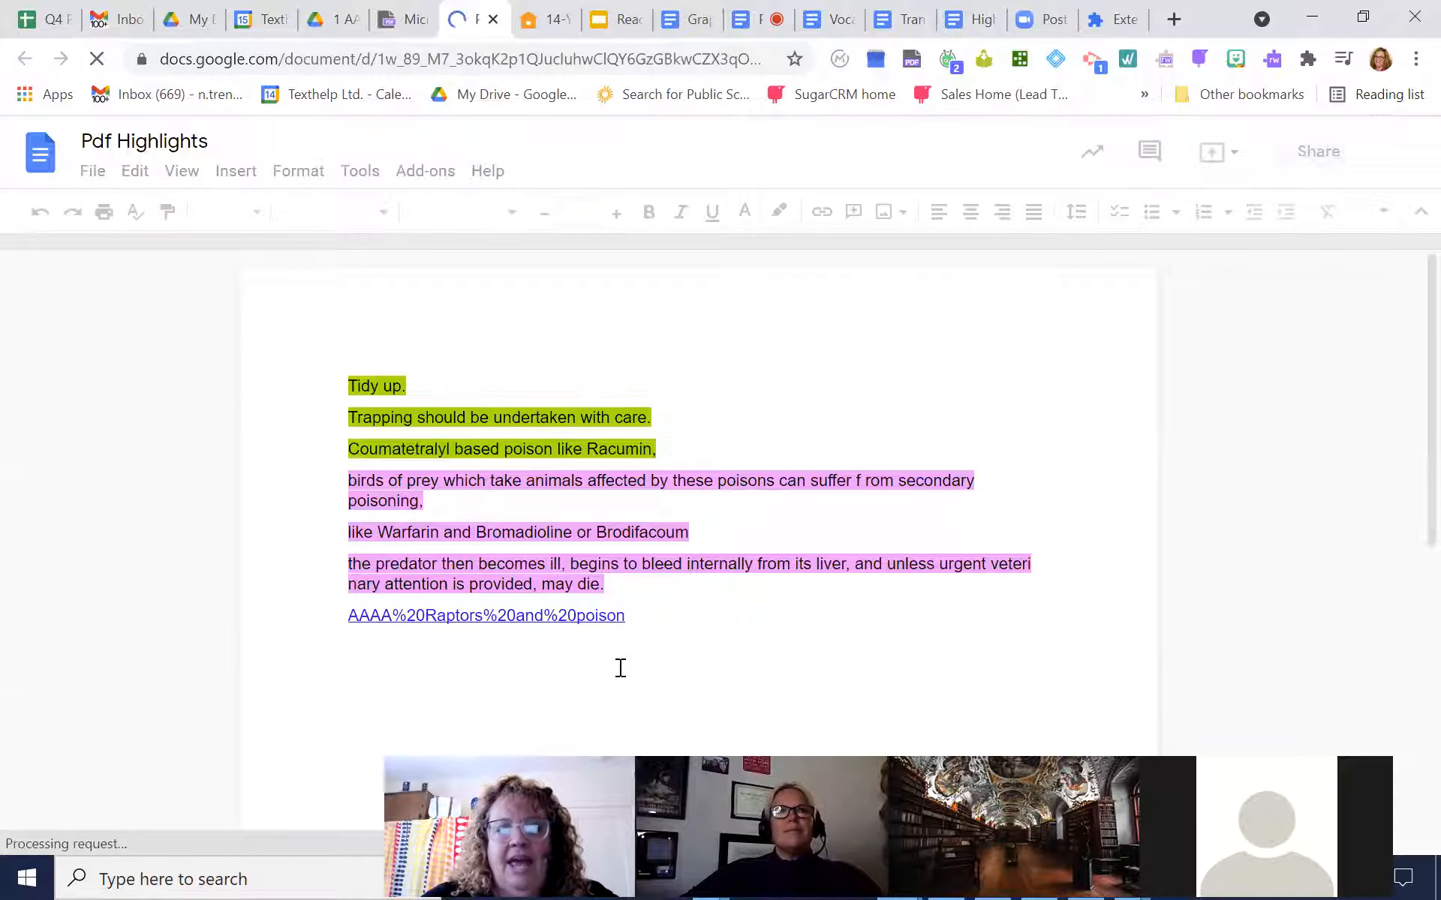
# Separate the green and pink highlights with blank lines and start a new line with black text below the source link
pyautogui.click(688, 448)
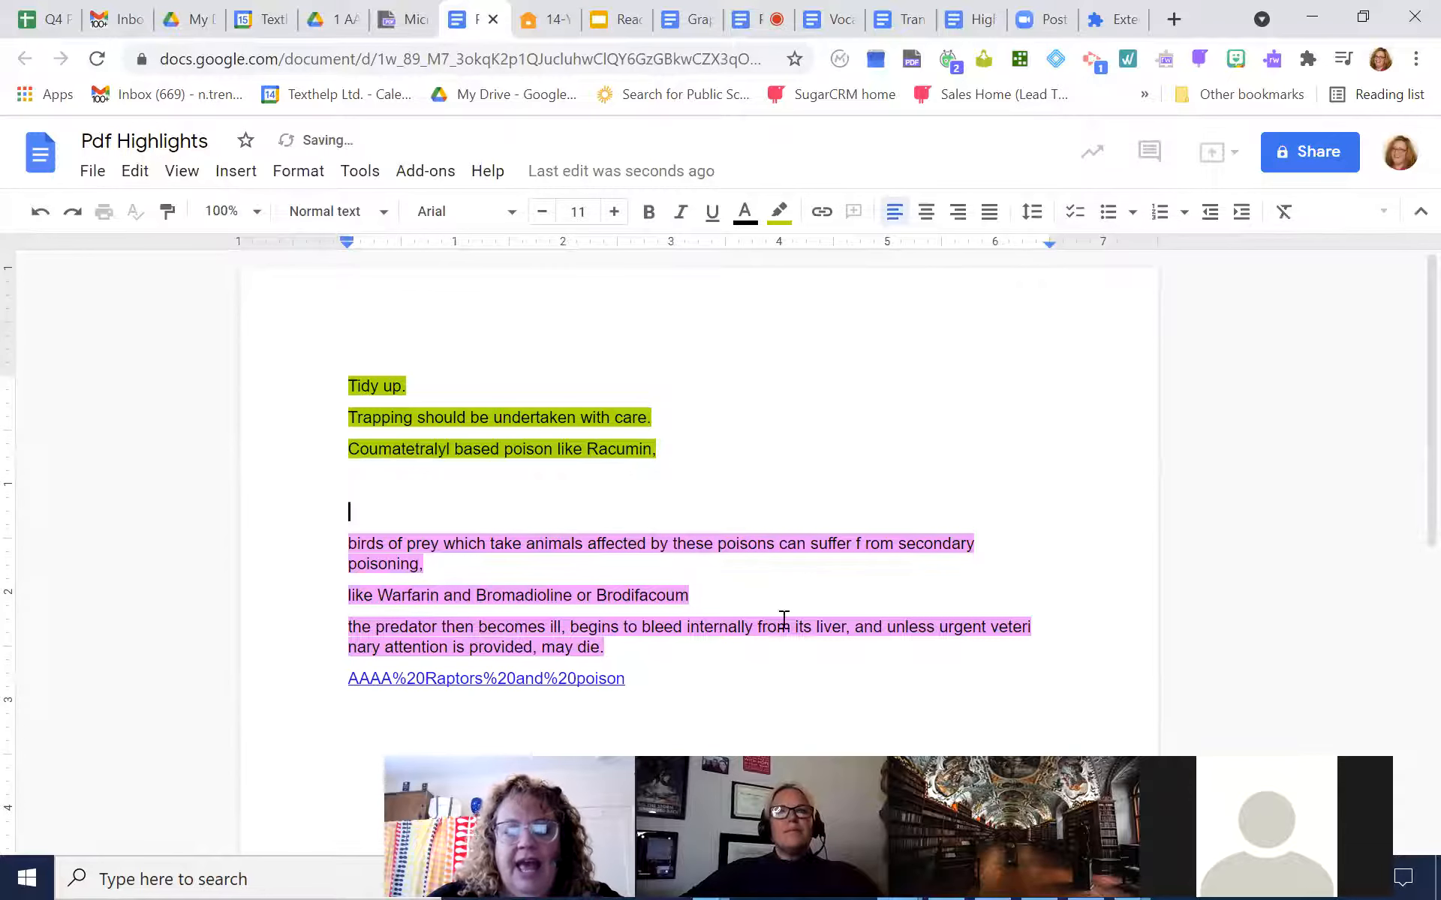
pyautogui.click(668, 687)
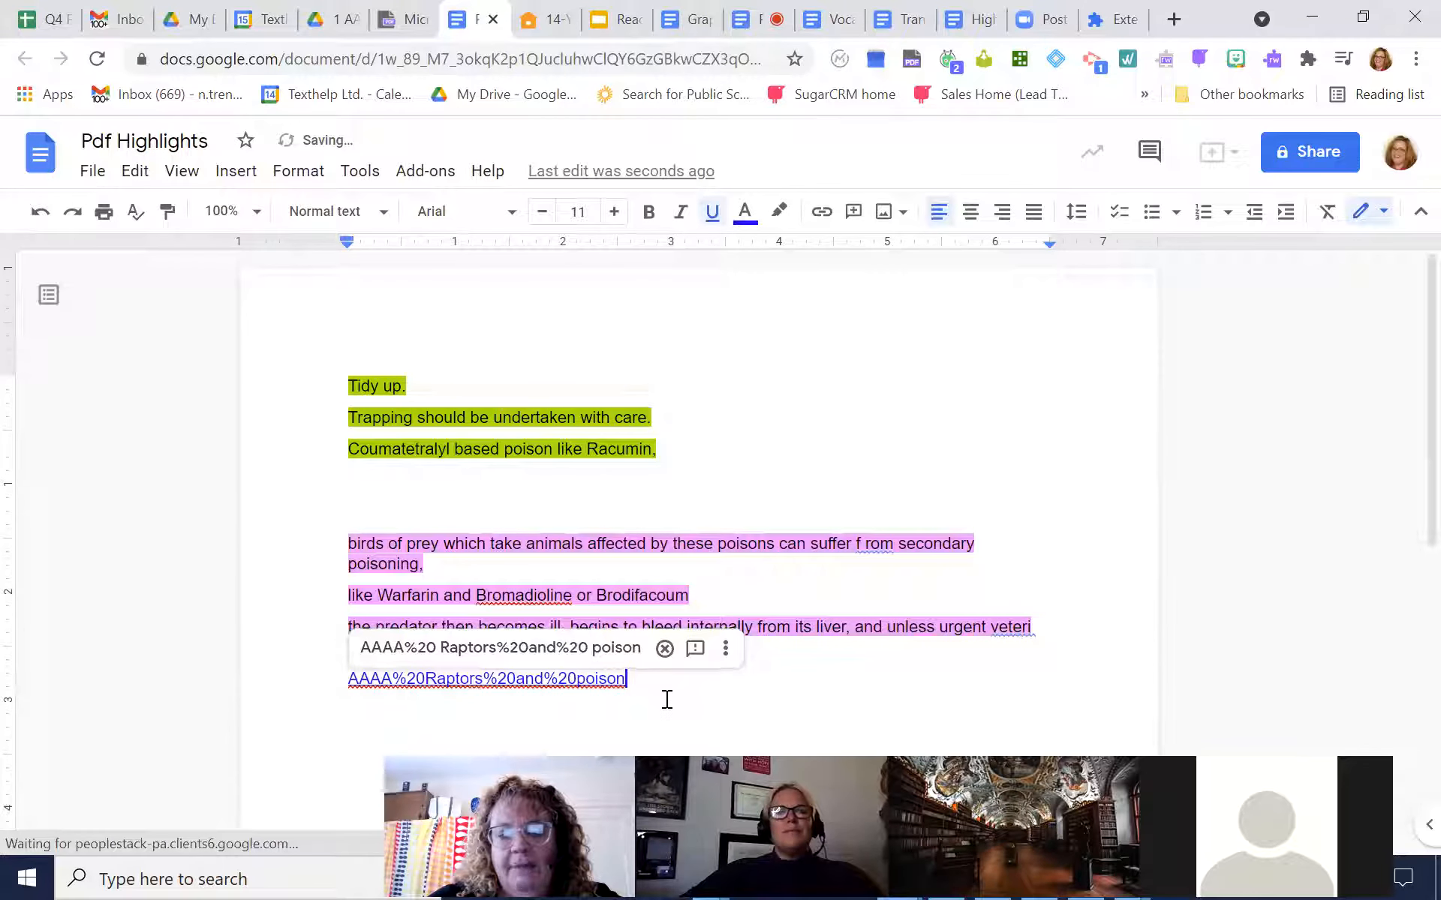
pyautogui.click(667, 699)
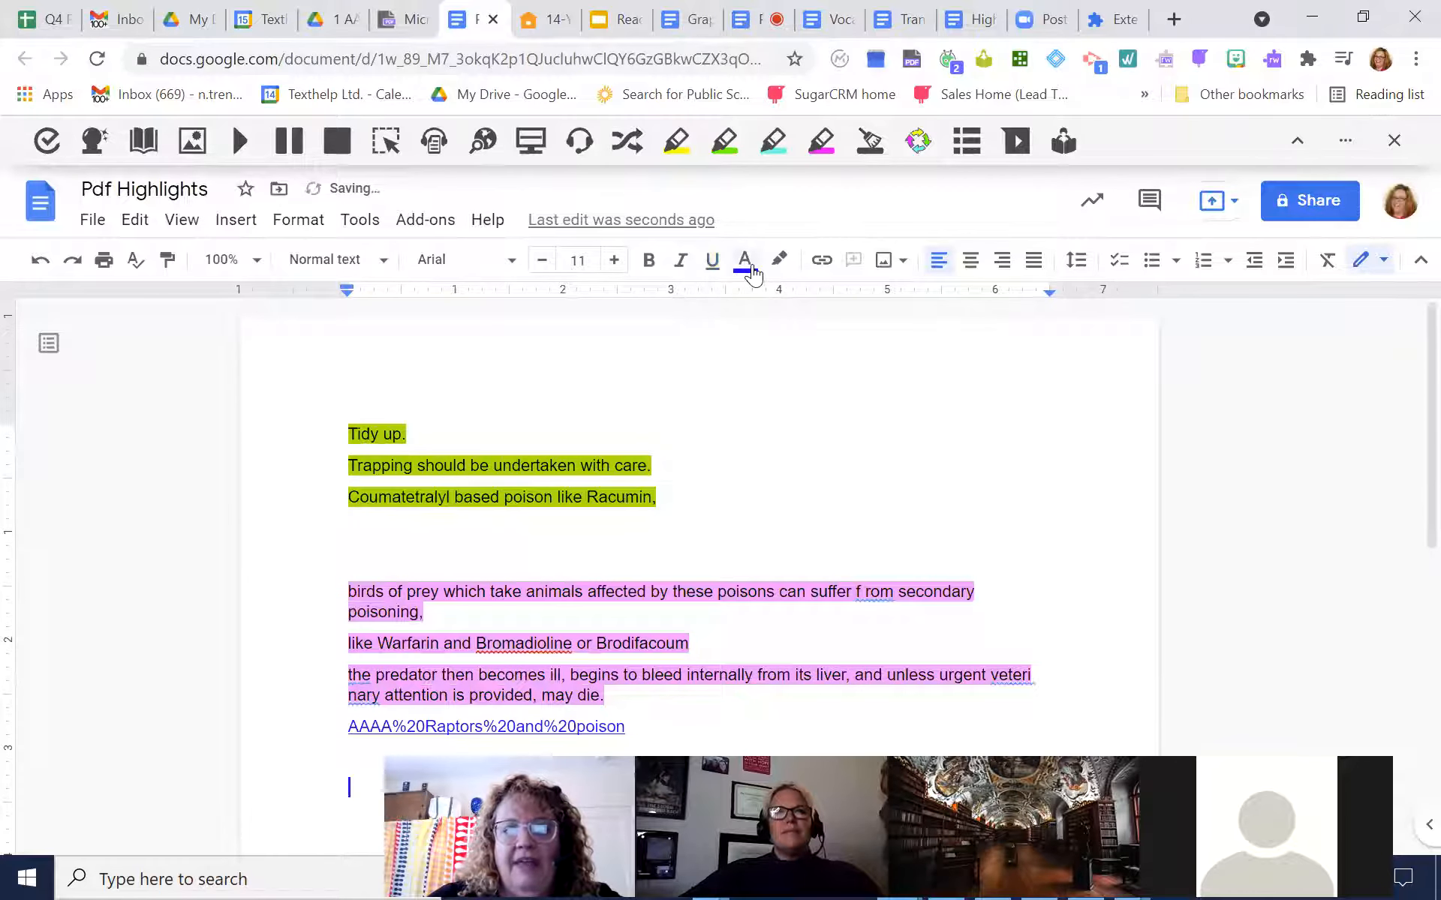
pyautogui.click(753, 276)
pyautogui.click(764, 302)
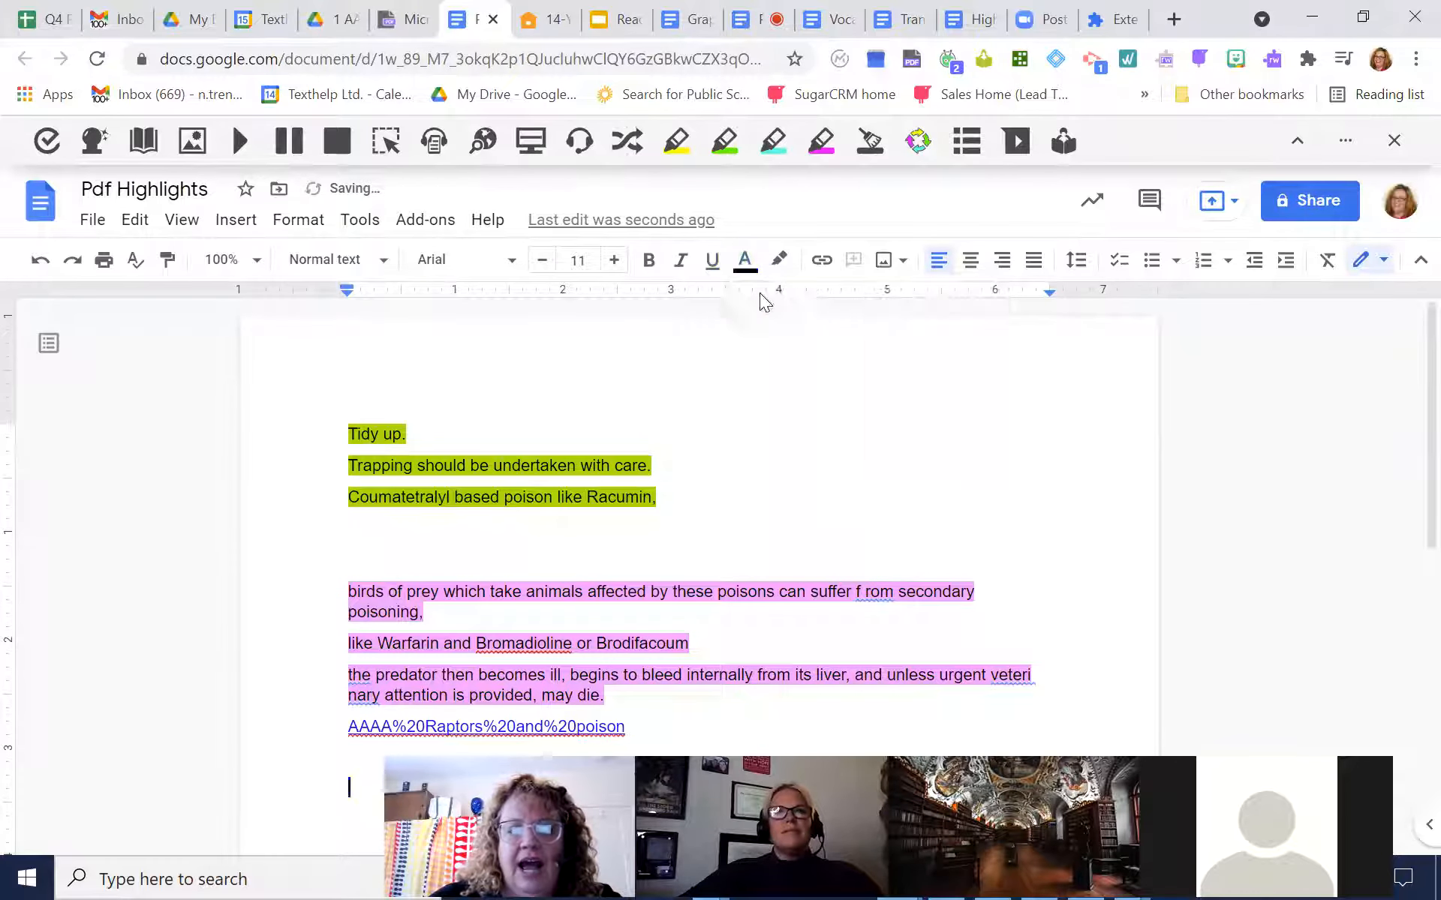
# Insert a table with three columns and five rows below the source link
pyautogui.click(237, 222)
pyautogui.moveTo(250, 297)
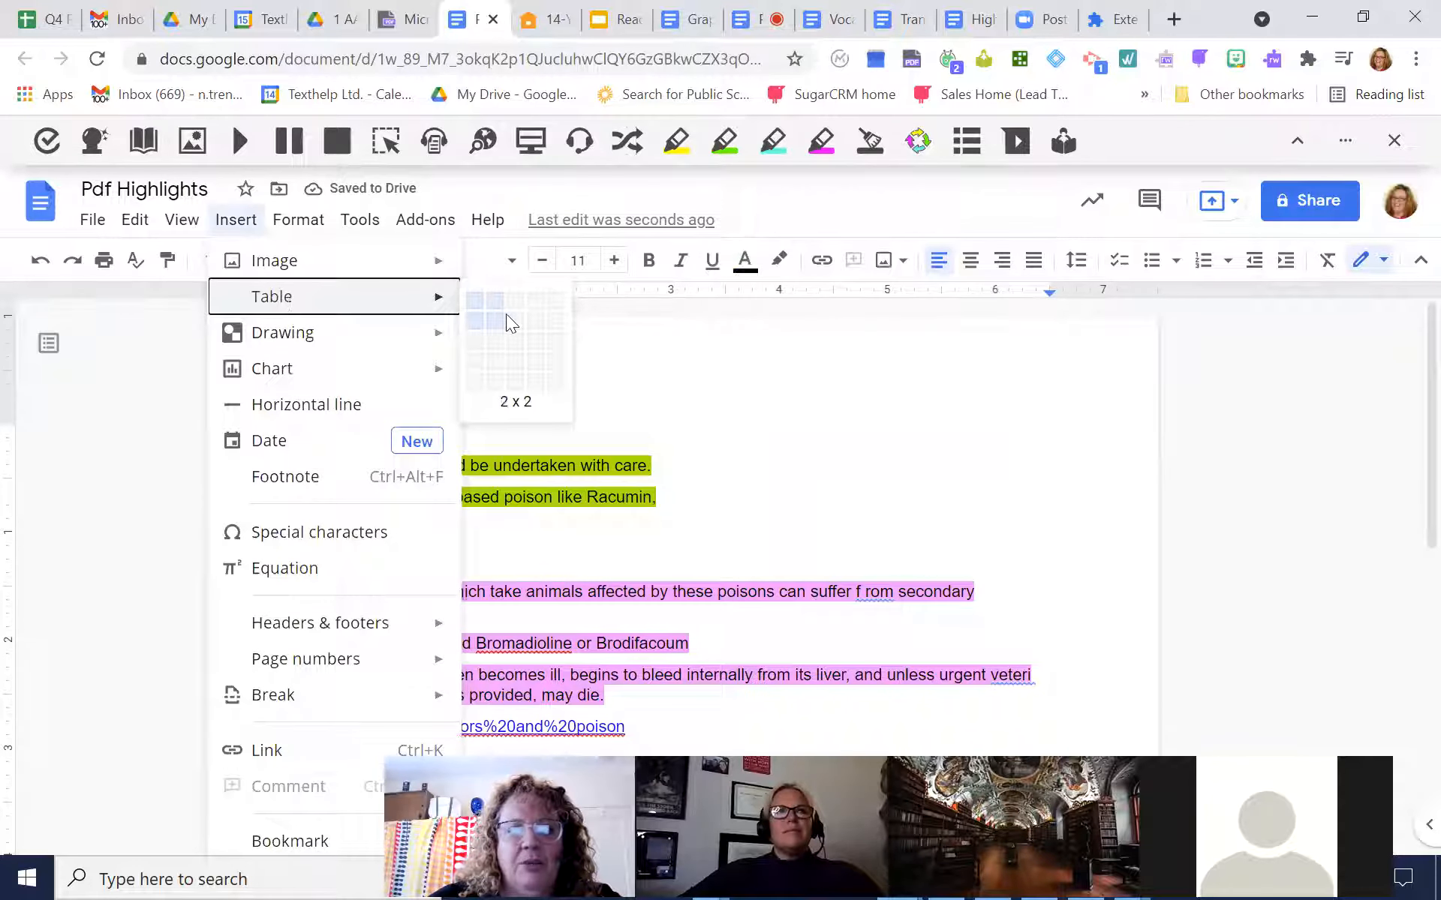
pyautogui.click(511, 349)
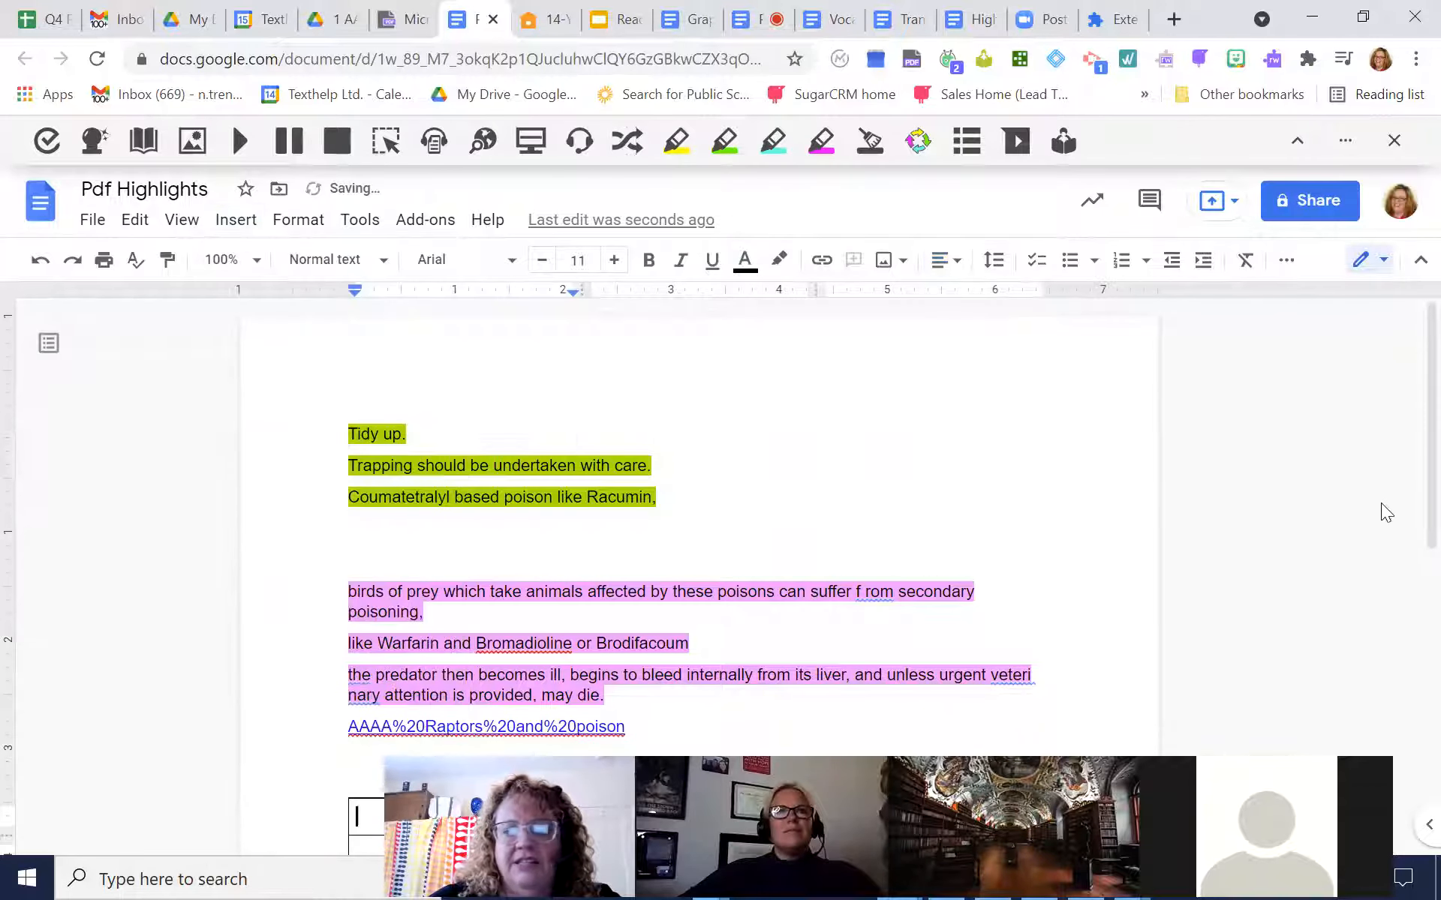
# Fill the table's header row with "Good for birds", "Bad for Birds" and "WHY?"
pyautogui.scroll(-5, 1407, 450)
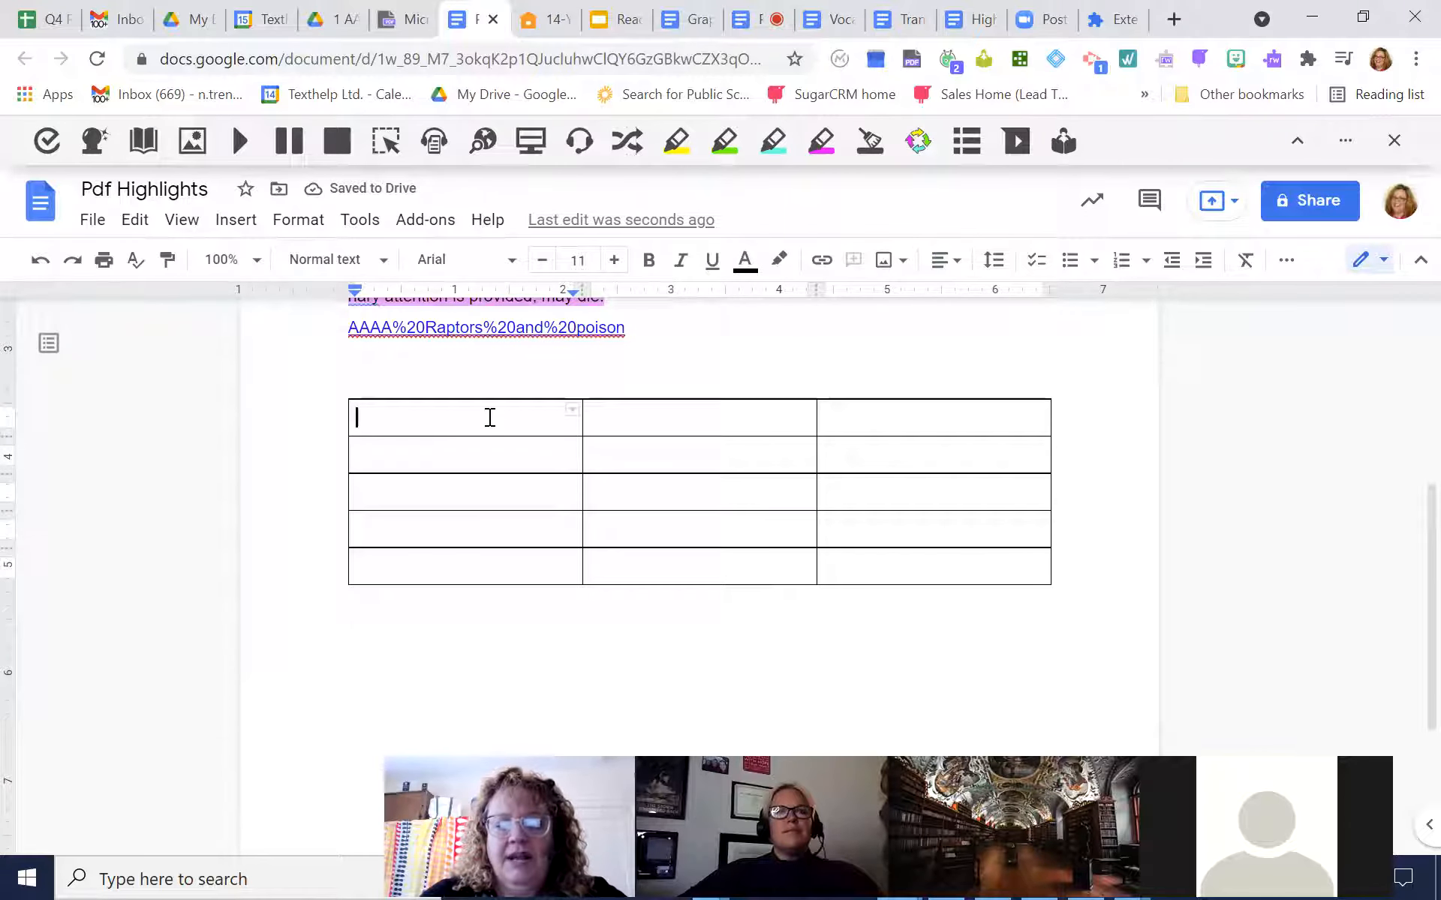
pyautogui.write('Good for birds')
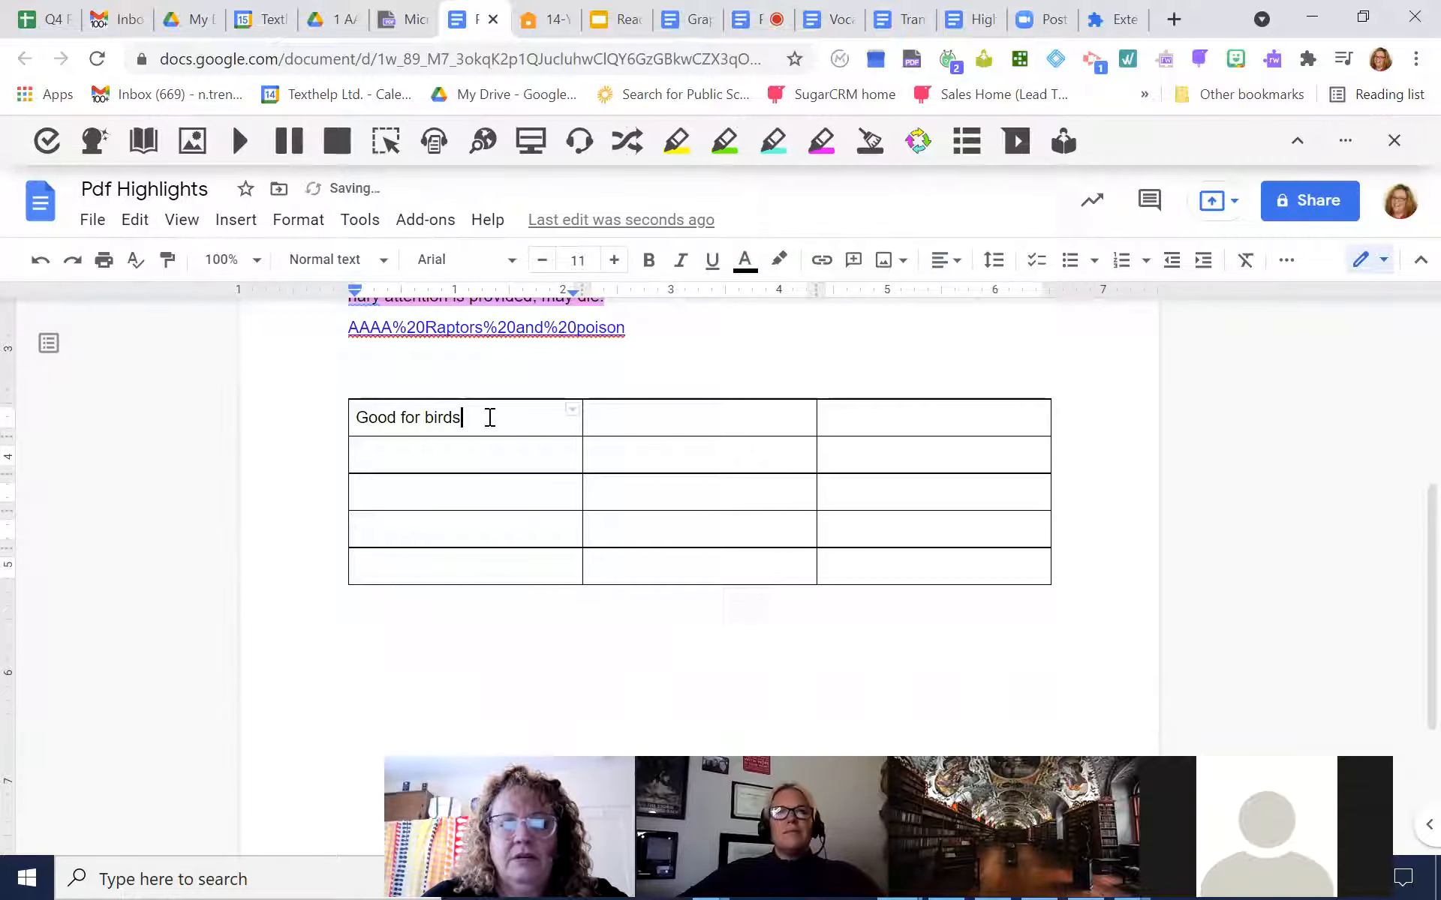
pyautogui.press('Tab')
pyautogui.write('Bad for')
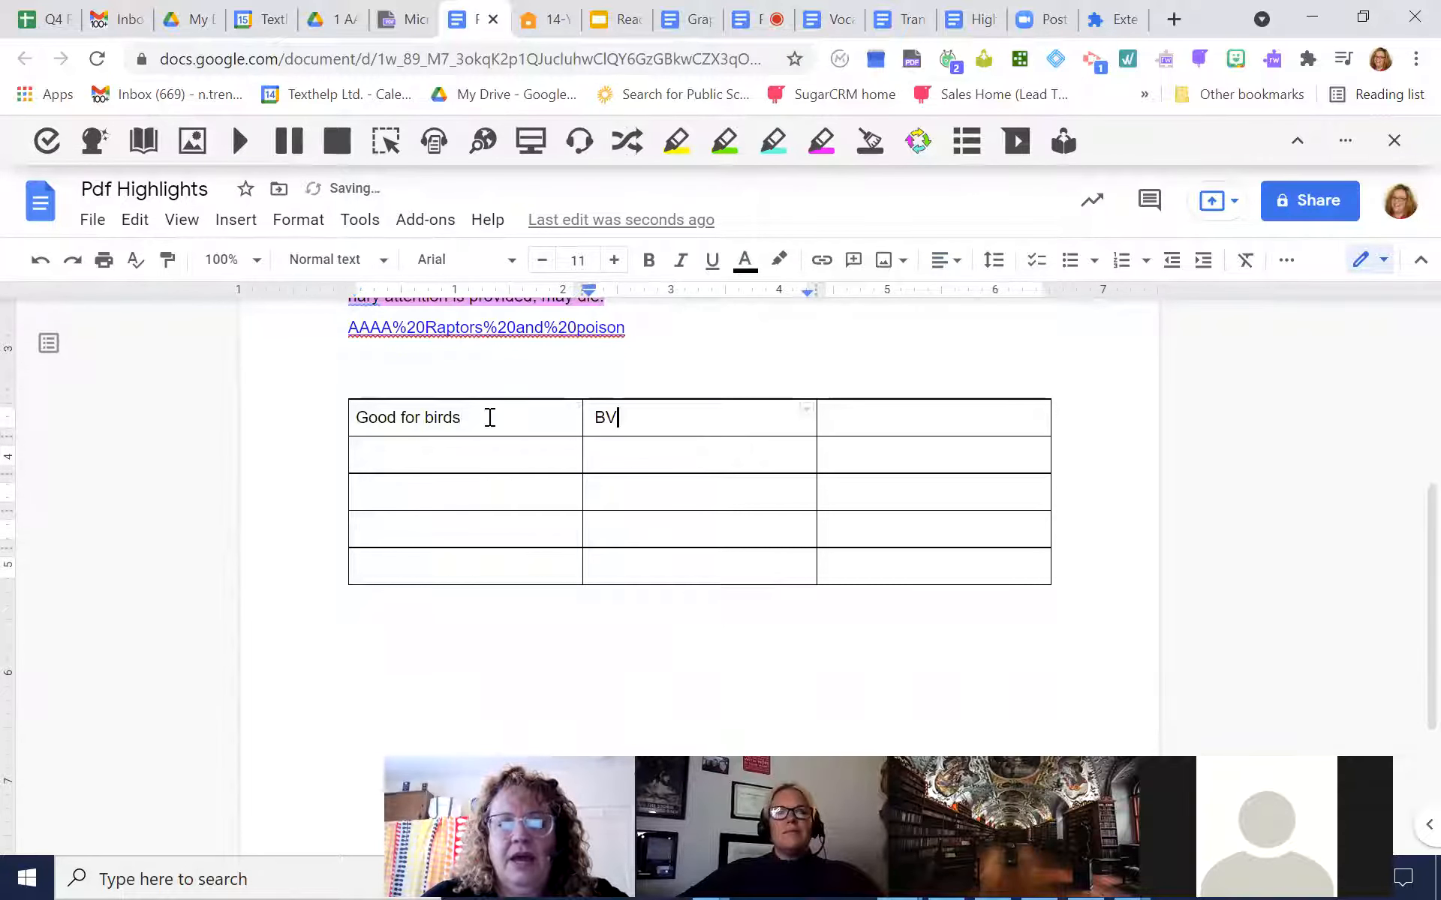
pyautogui.write(' Birsd')
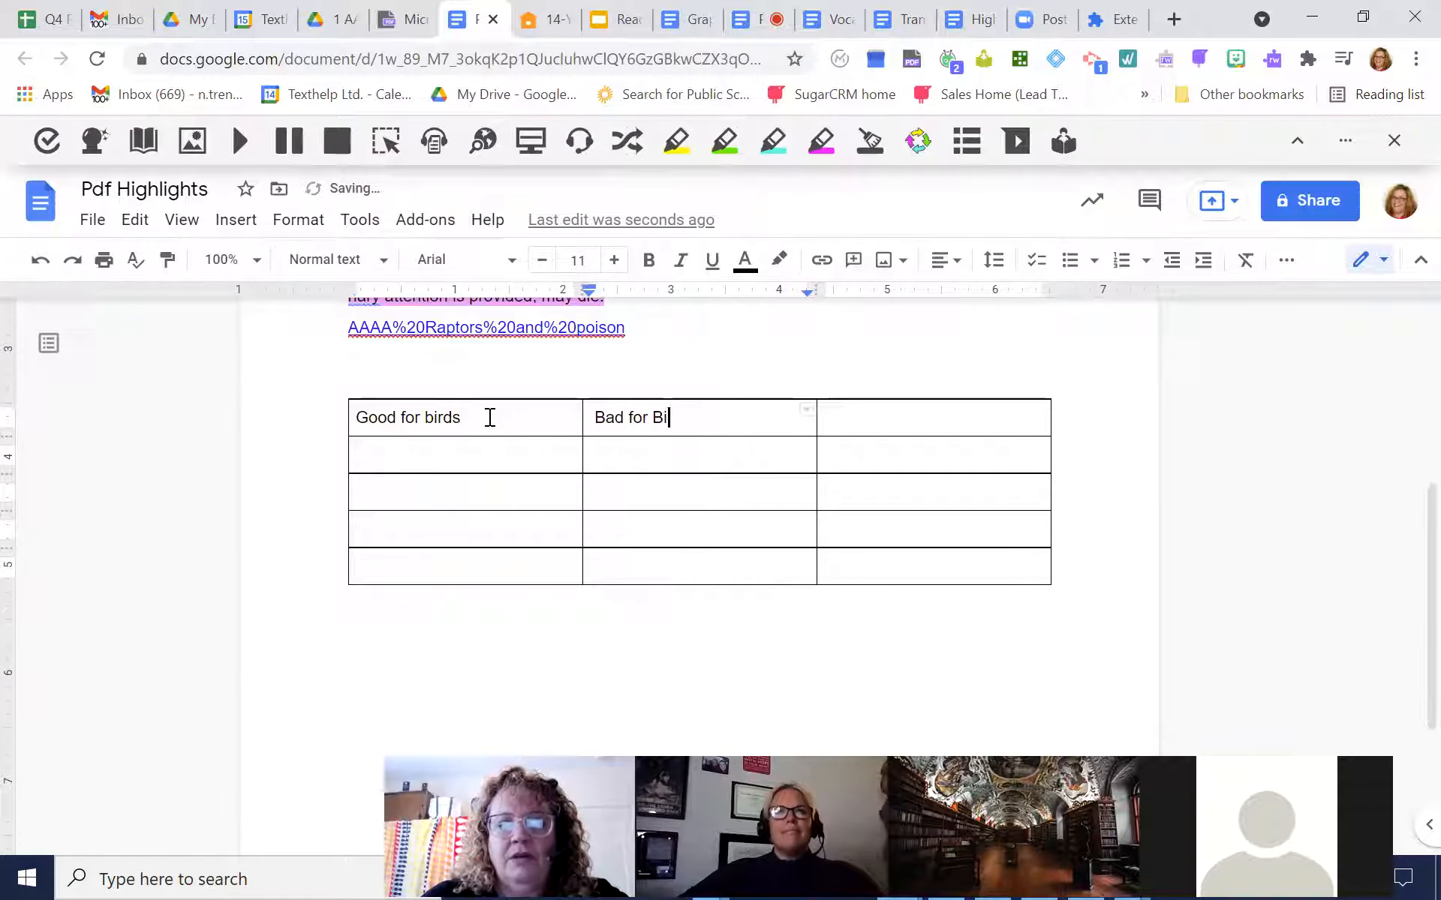
pyautogui.press('Tab')
pyautogui.write('WH')
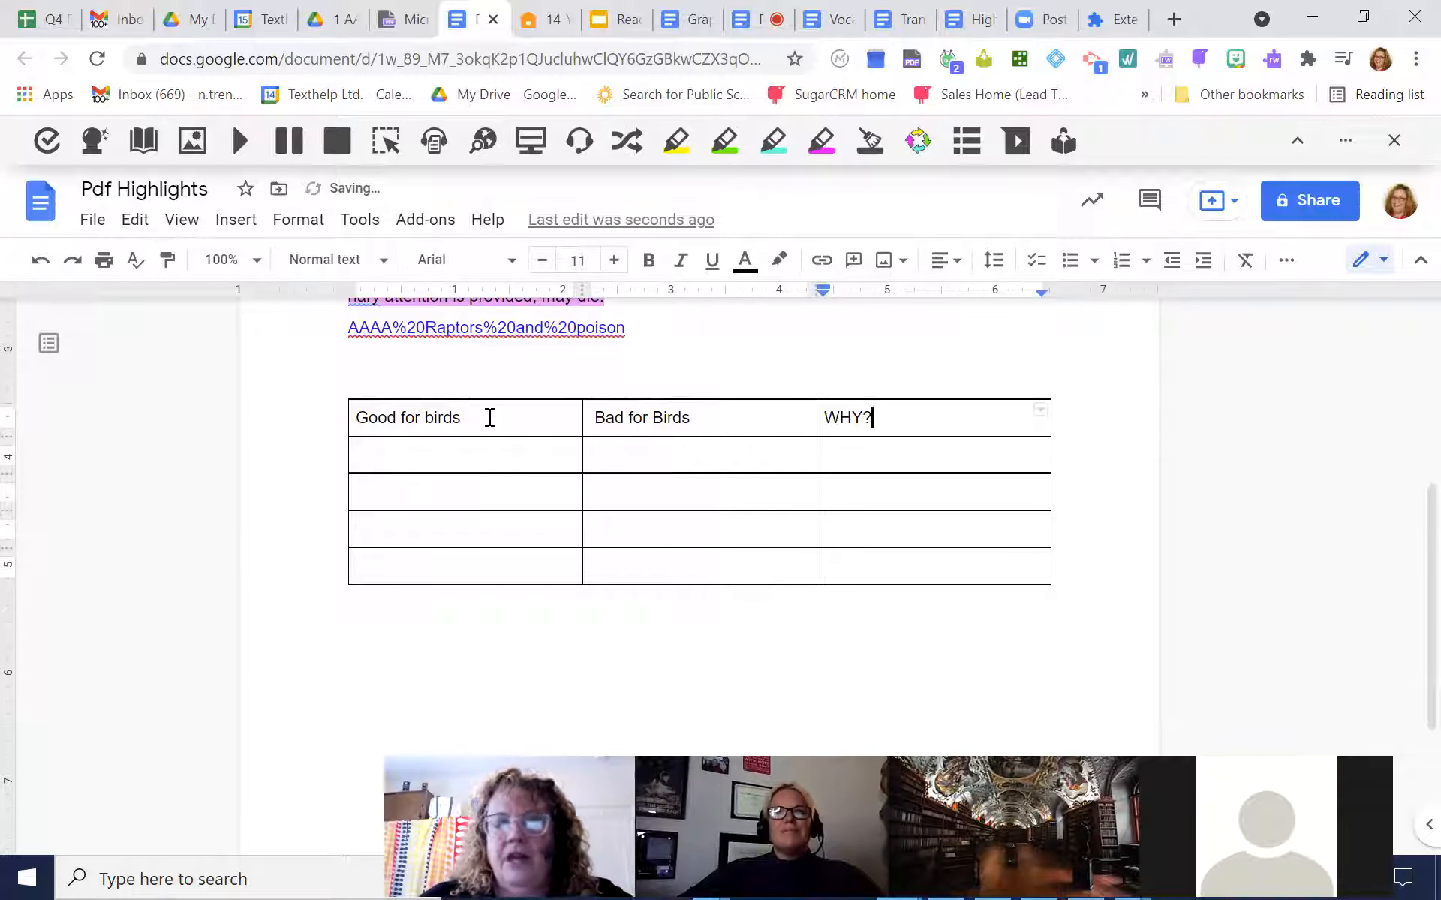
# Copy the green highlight "Tidy up." into the first empty cell under "Good for birds"
pyautogui.moveTo(1409, 540); pyautogui.dragTo(1405, 392)
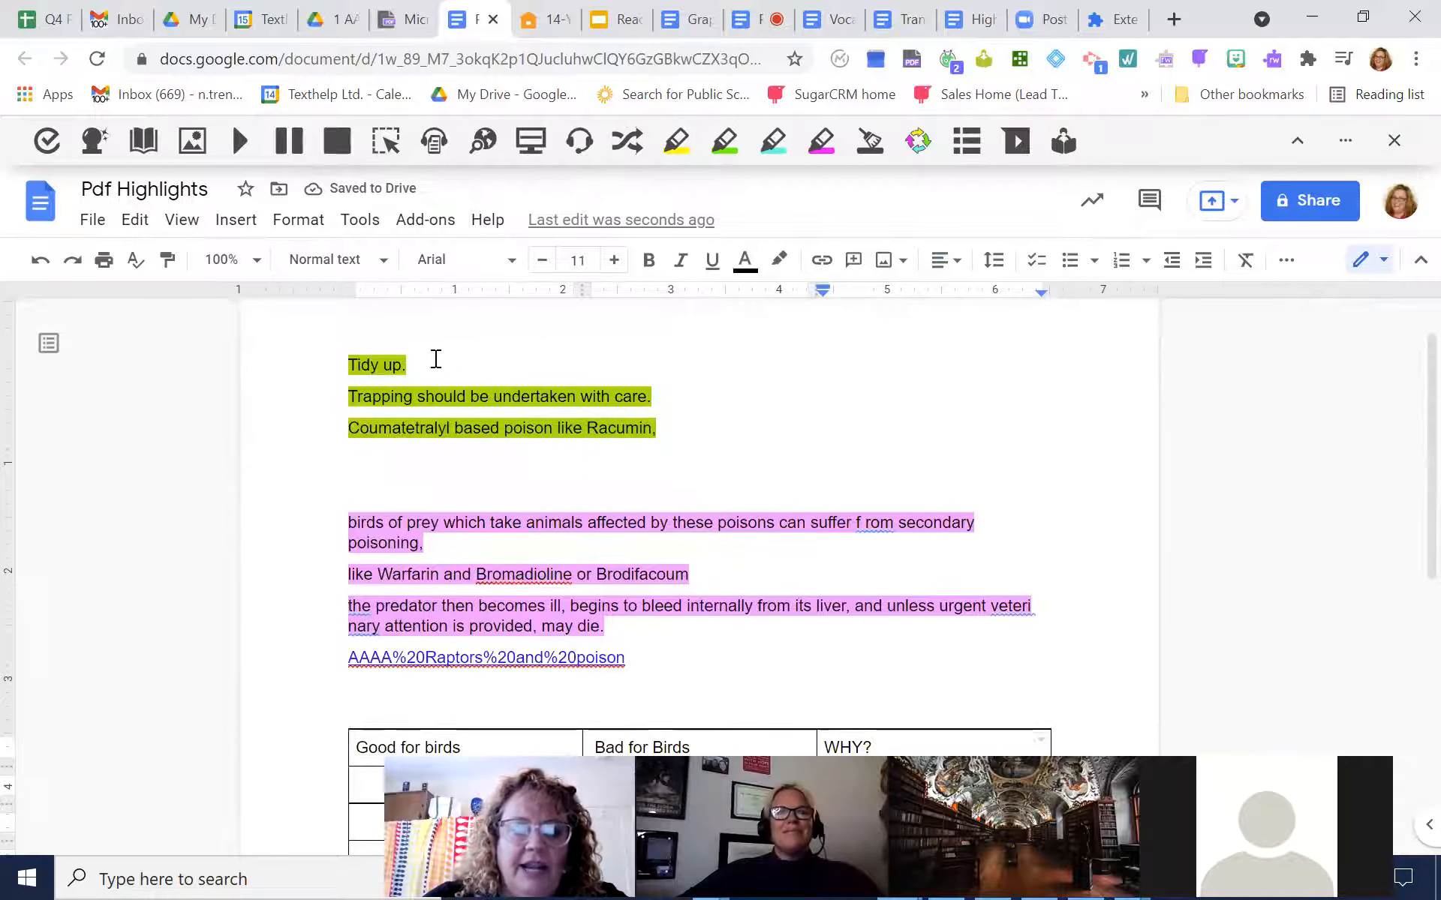
pyautogui.moveTo(435, 360); pyautogui.dragTo(335, 364)
pyautogui.hotkey('ctrl', 'c')
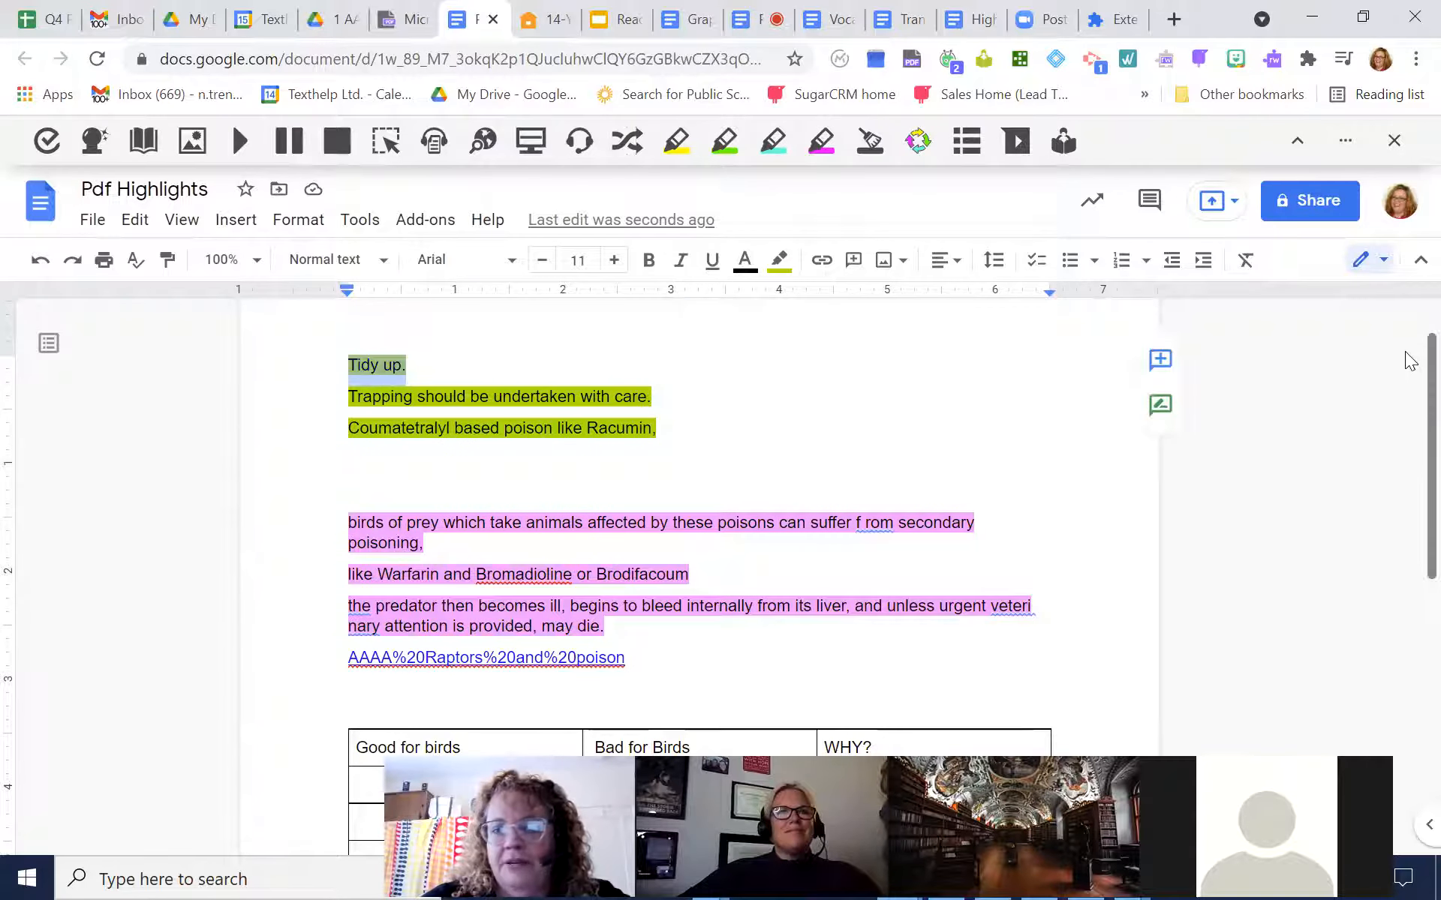
pyautogui.moveTo(1409, 360); pyautogui.dragTo(1405, 488)
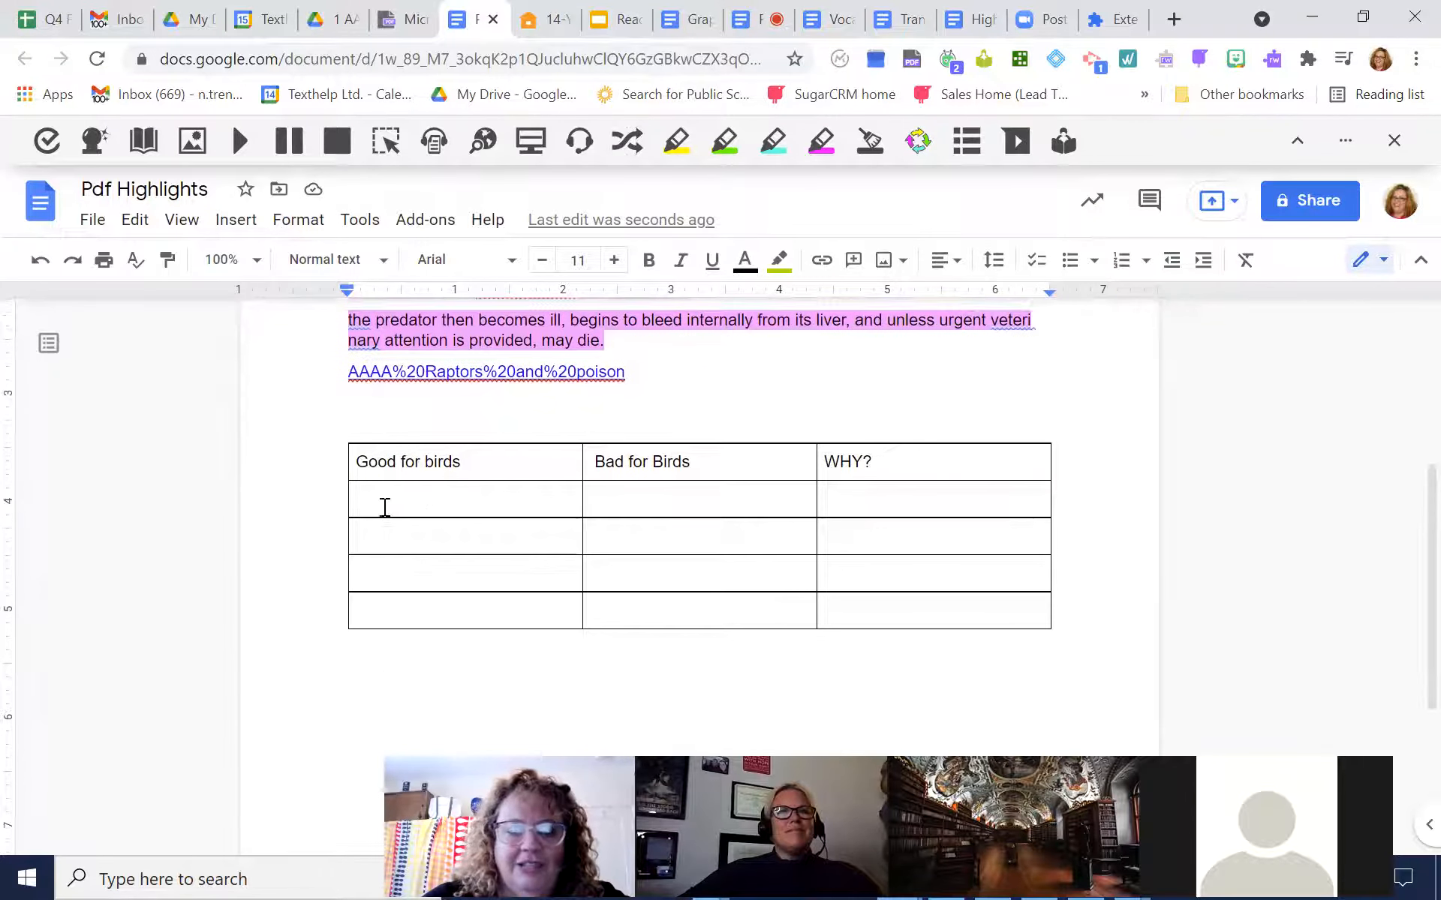
pyautogui.click(412, 500)
pyautogui.hotkey('ctrl', 'v')
# Dictate "If you don't leave food laying around you won't have to put out poison and then the birds won't get sick and die" under "WHY?"
pyautogui.click(872, 499)
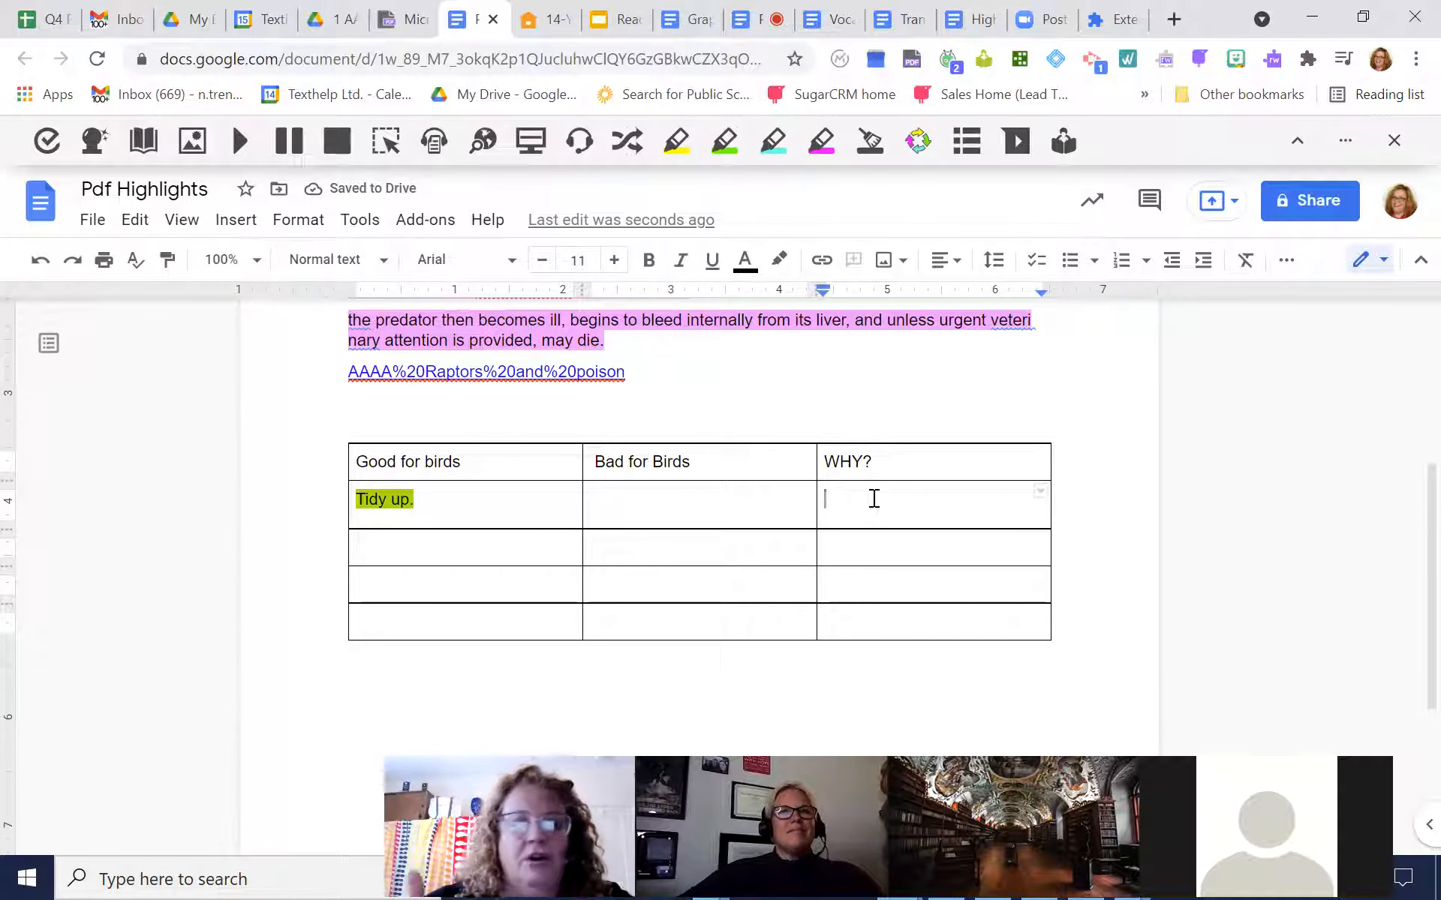
pyautogui.click(583, 144)
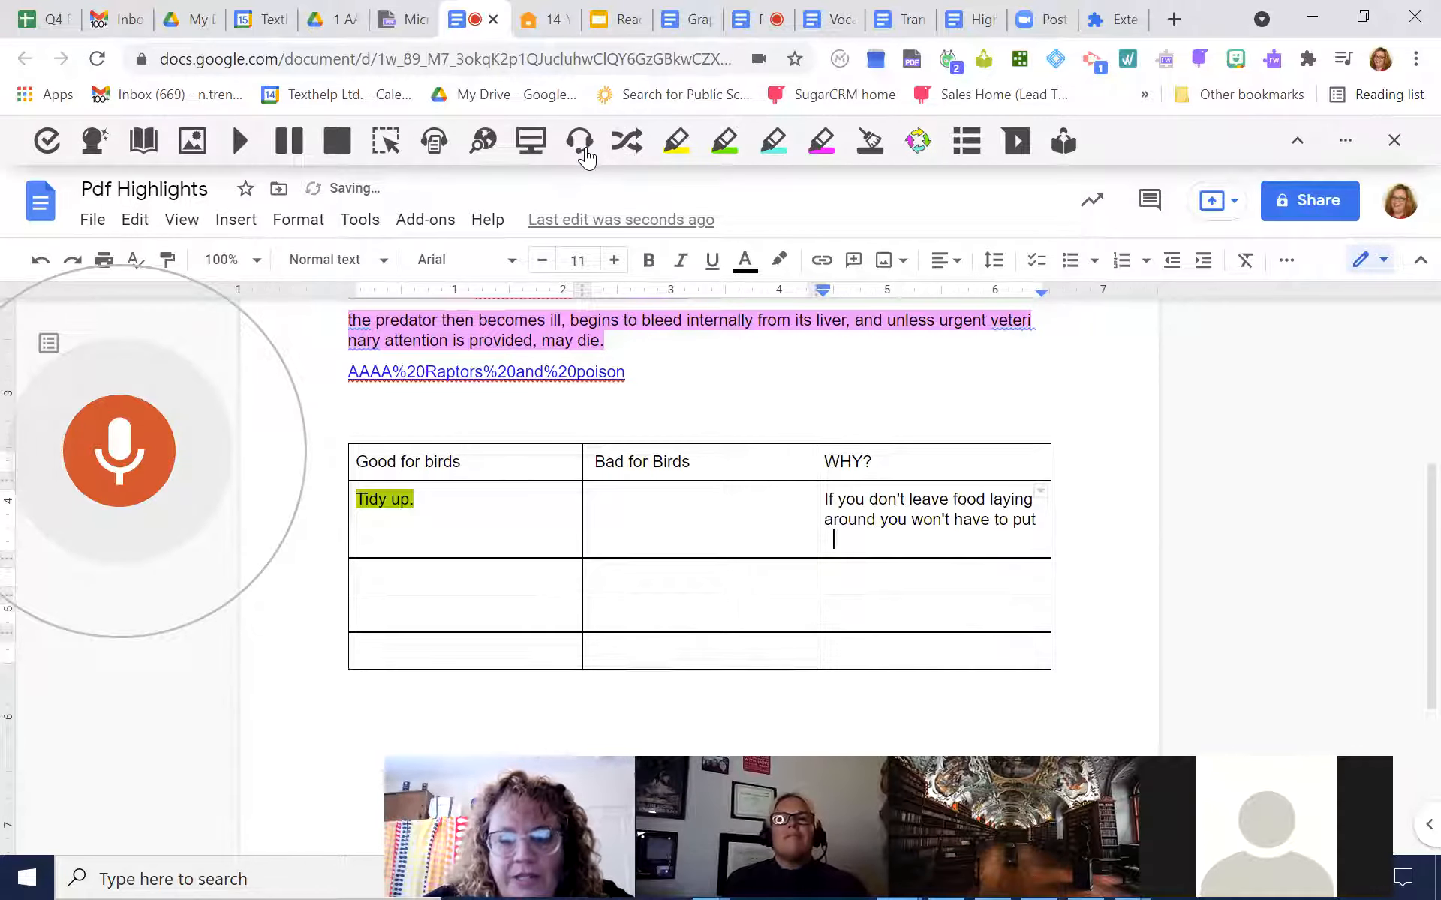
pyautogui.click(93, 470)
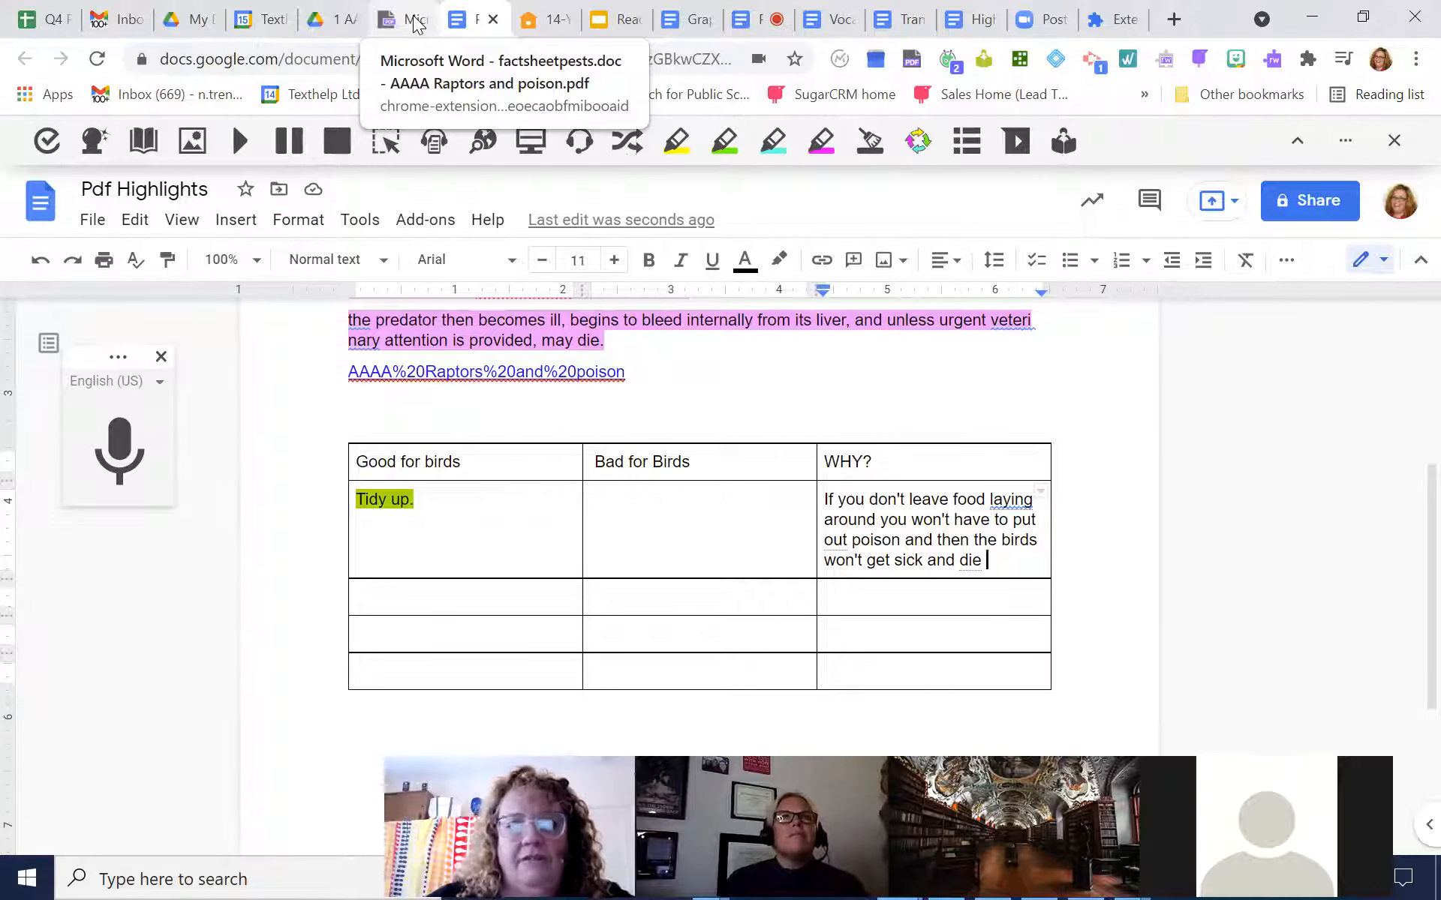
# Return to the Raptors and poison PDF and review its highlighted passages
pyautogui.click(415, 27)
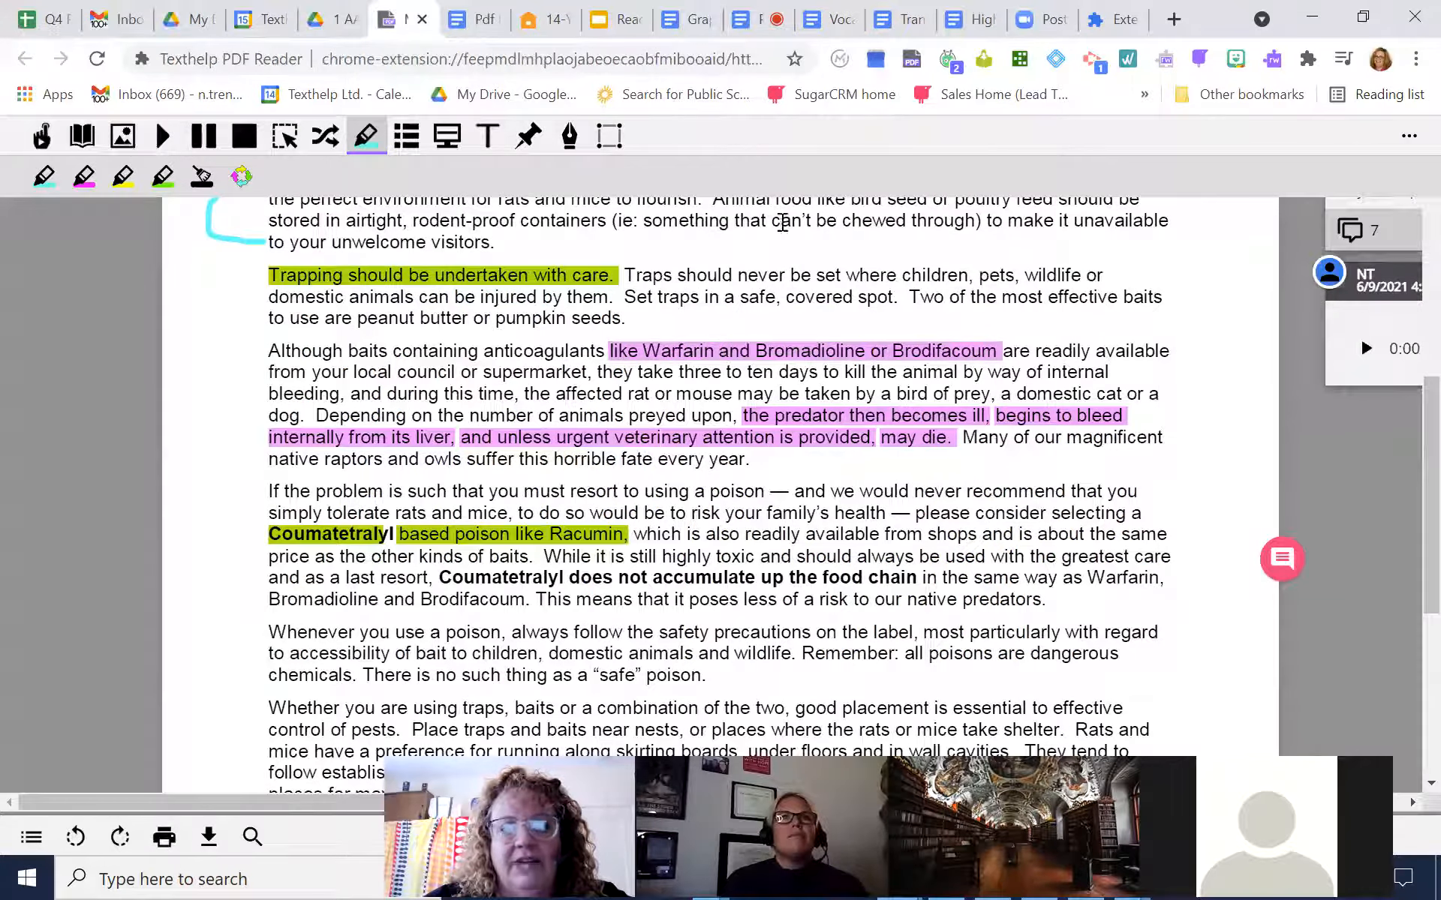
pyautogui.scroll(-2, 1405, 484)
pyautogui.scroll(3, 1404, 465)
# Switch to the Practice Exercises document, translate "magnificent" with the Translator, play the word aloud, and close the translation
pyautogui.click(751, 19)
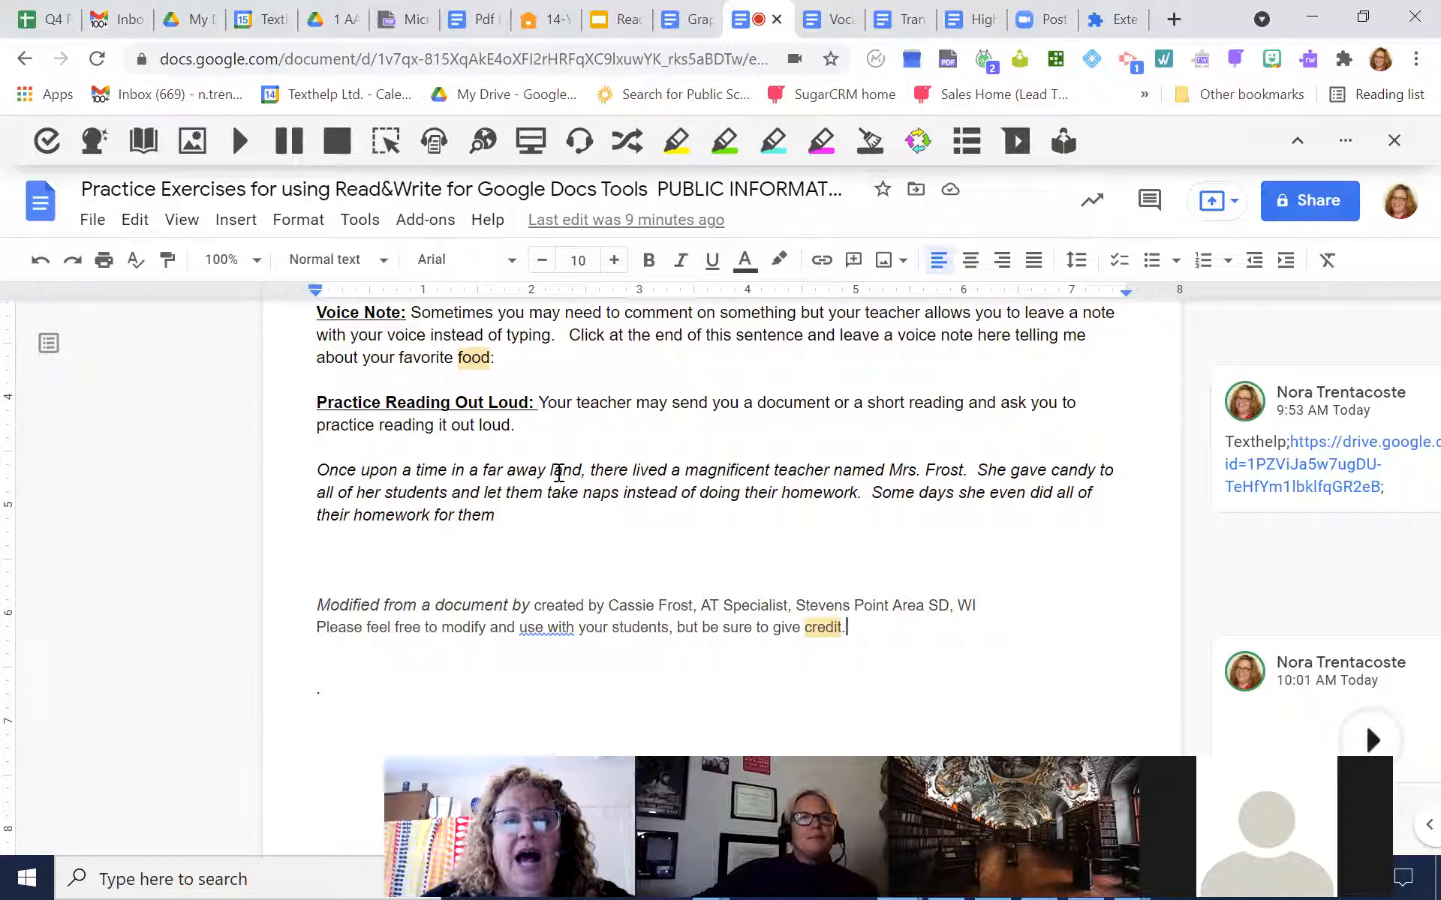
pyautogui.doubleClick(727, 470)
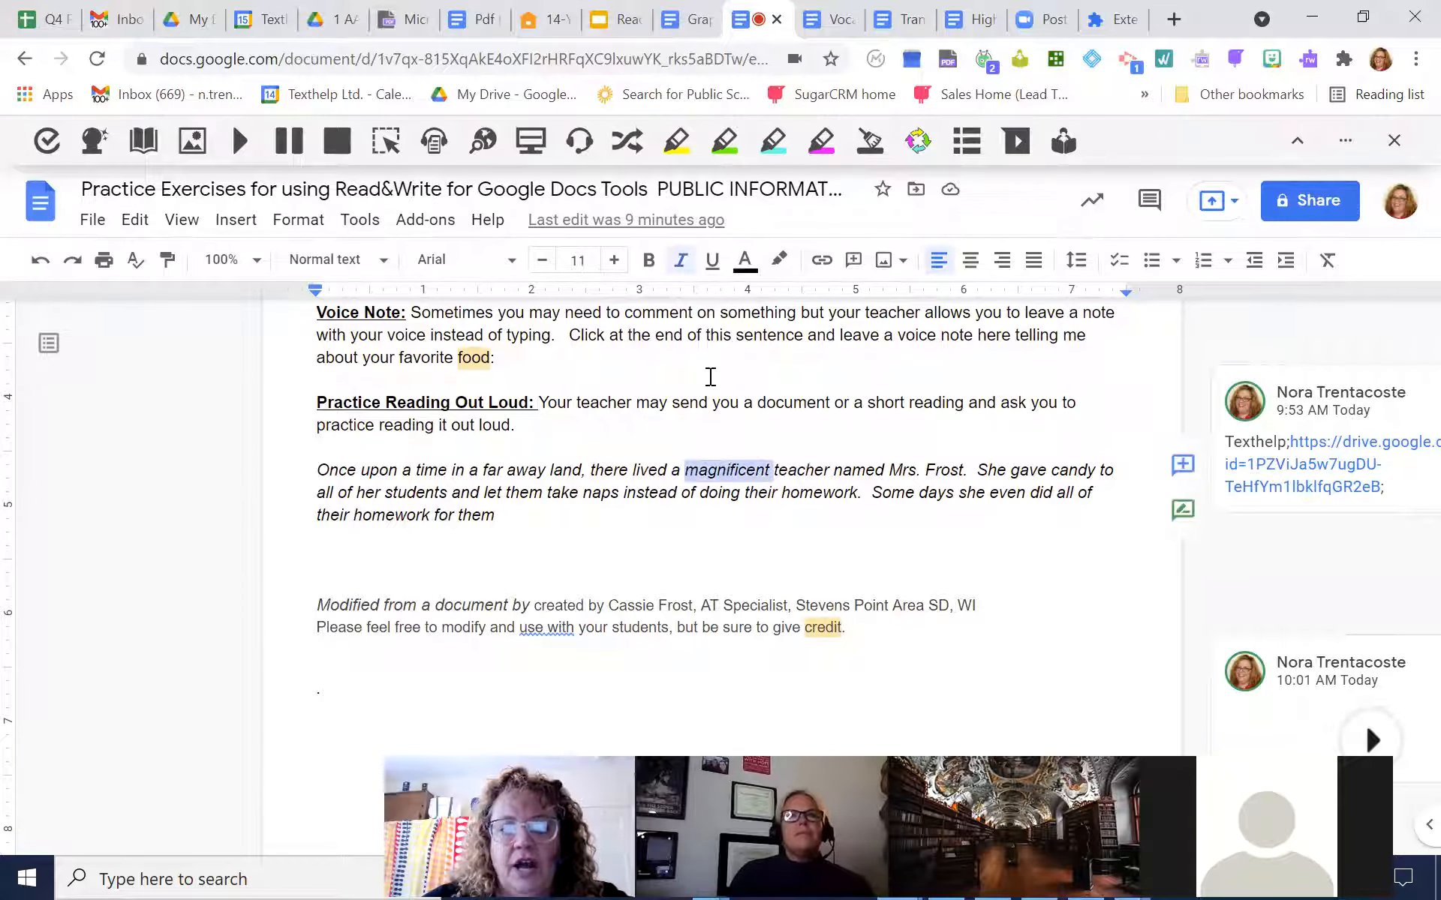
pyautogui.click(635, 153)
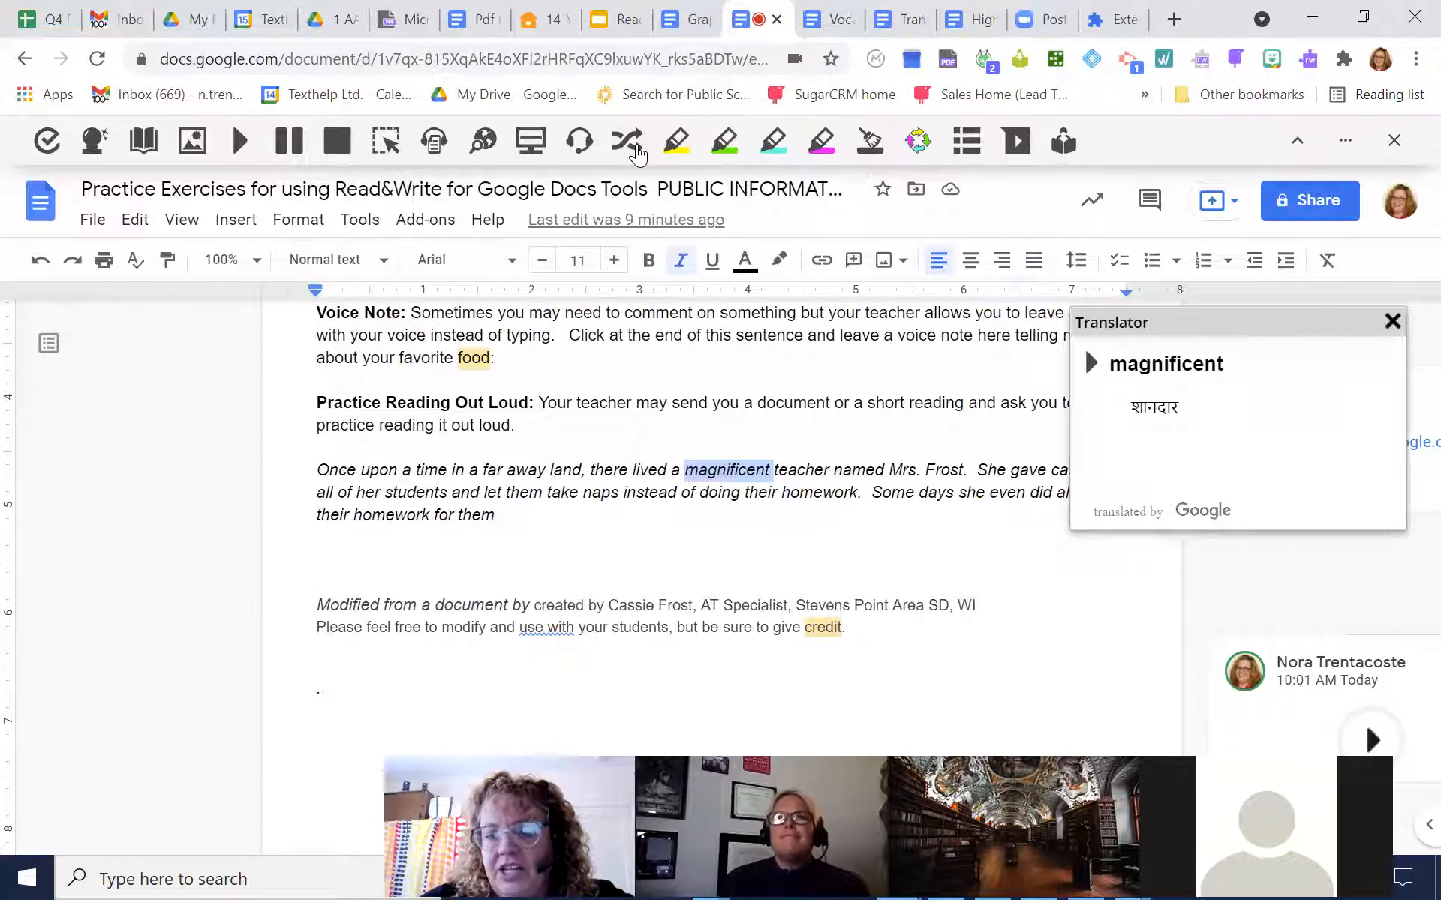
pyautogui.click(1092, 371)
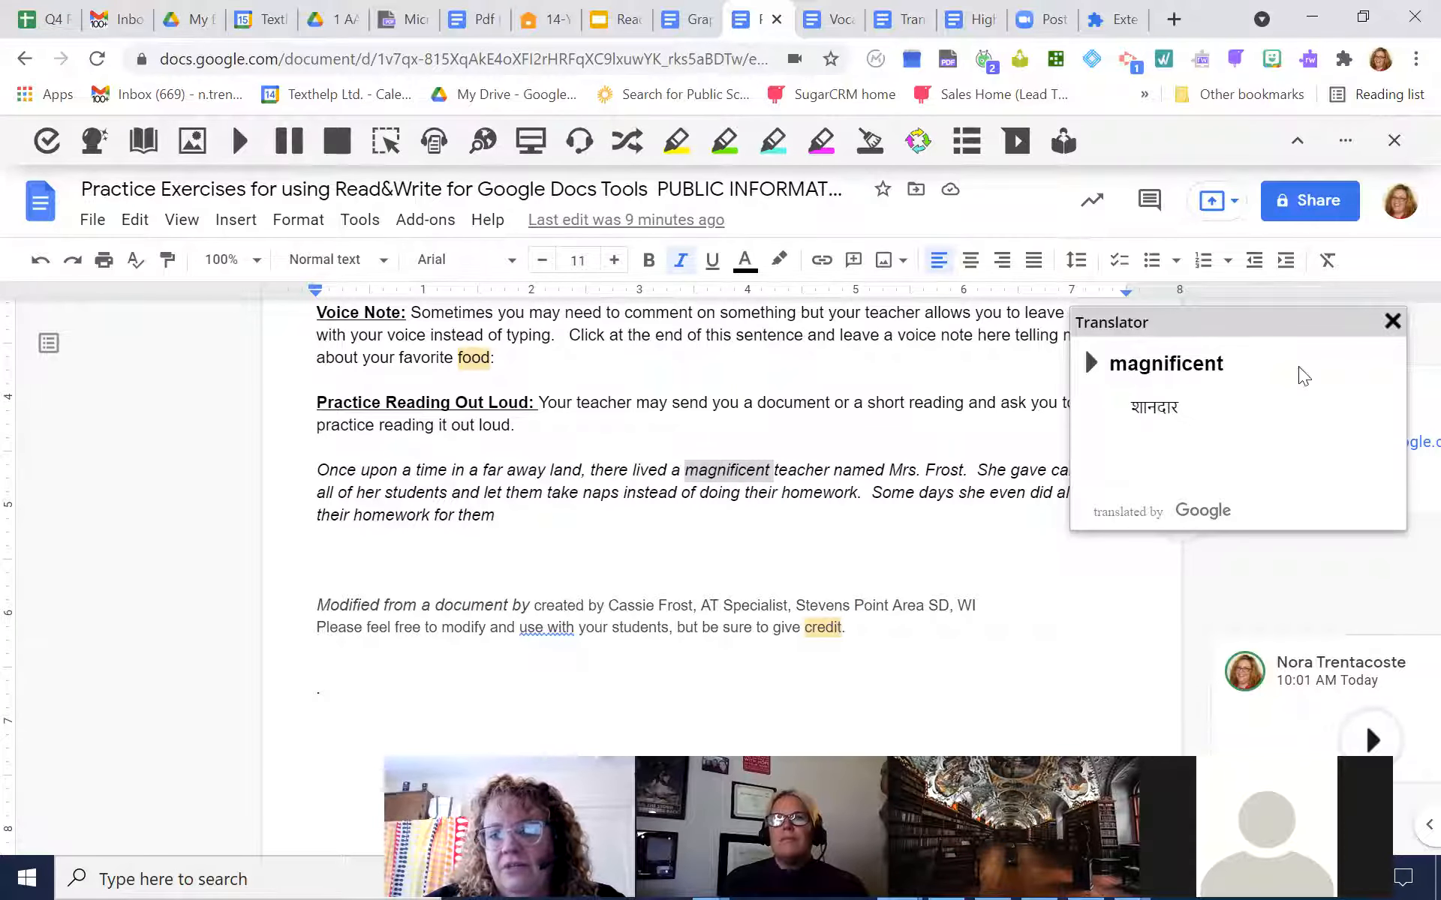
pyautogui.click(1392, 323)
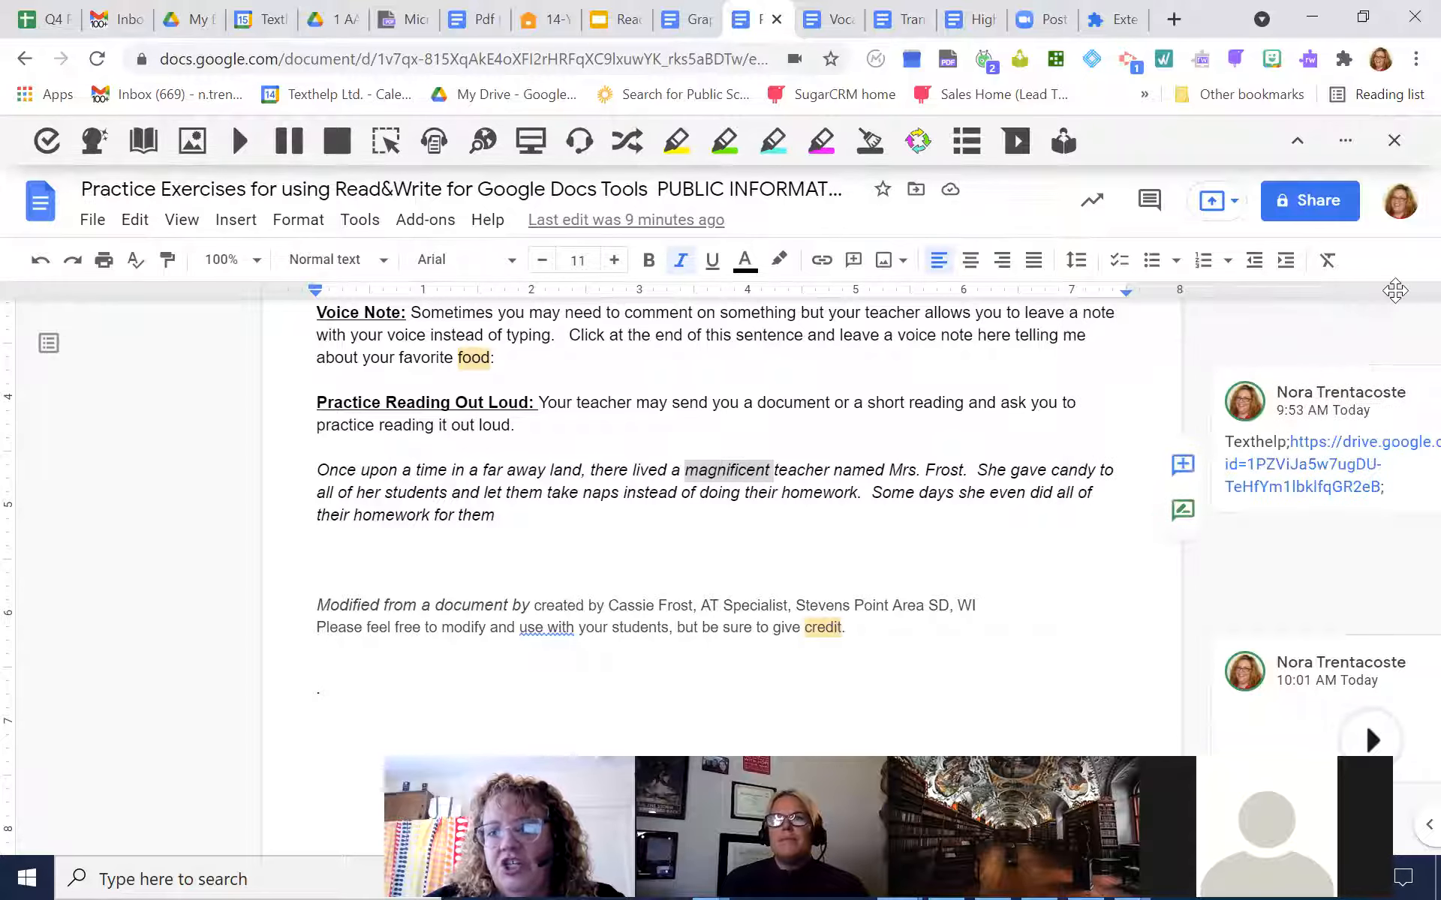
# Set the translation language in the Read&Write speech options to Chinese (Simplified)
pyautogui.click(1345, 141)
pyautogui.click(1329, 192)
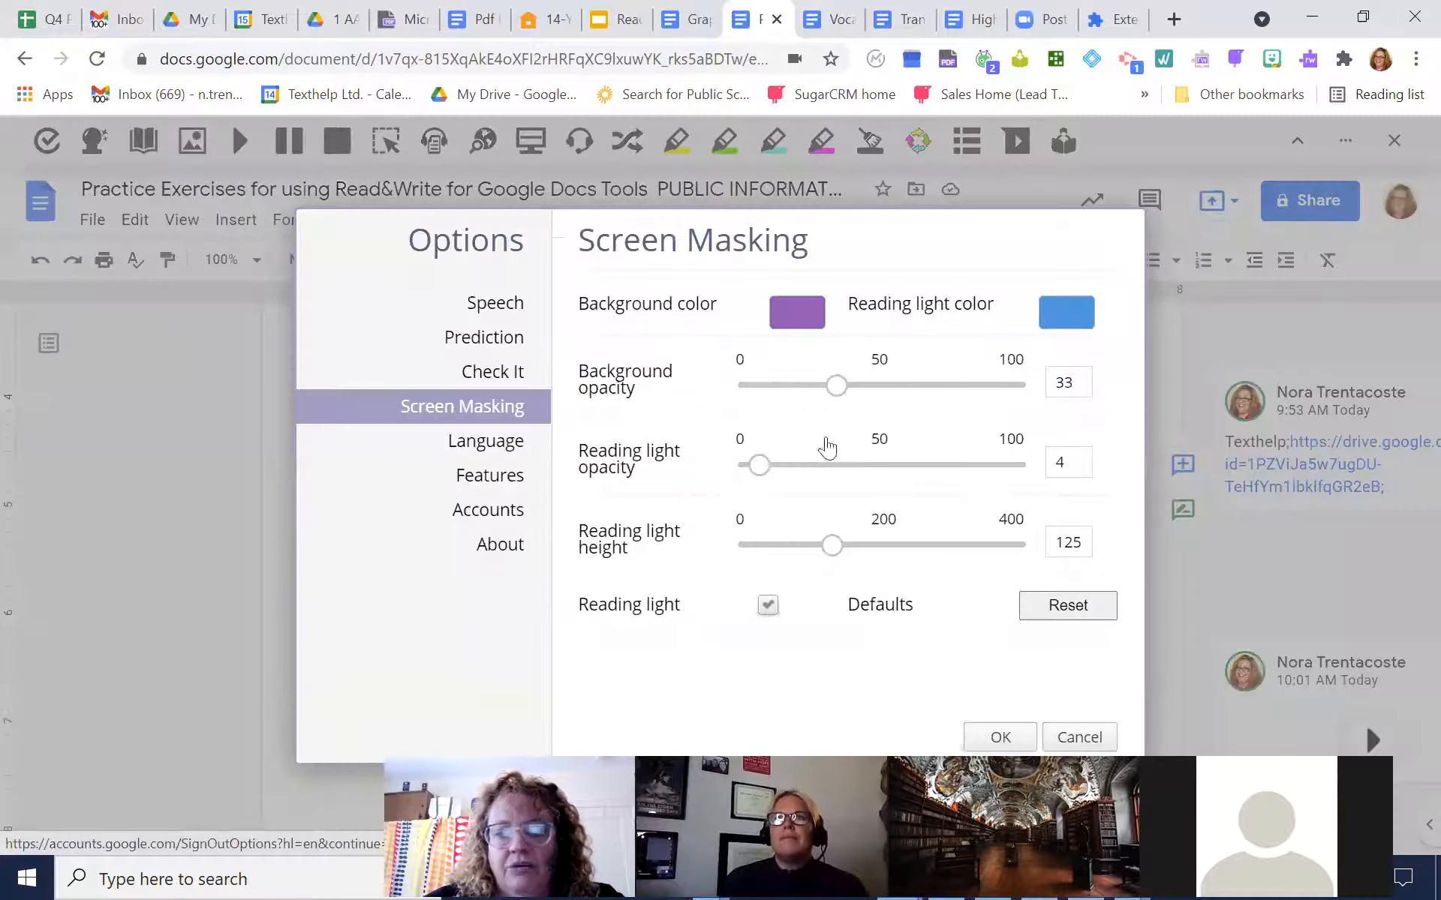
pyautogui.click(492, 304)
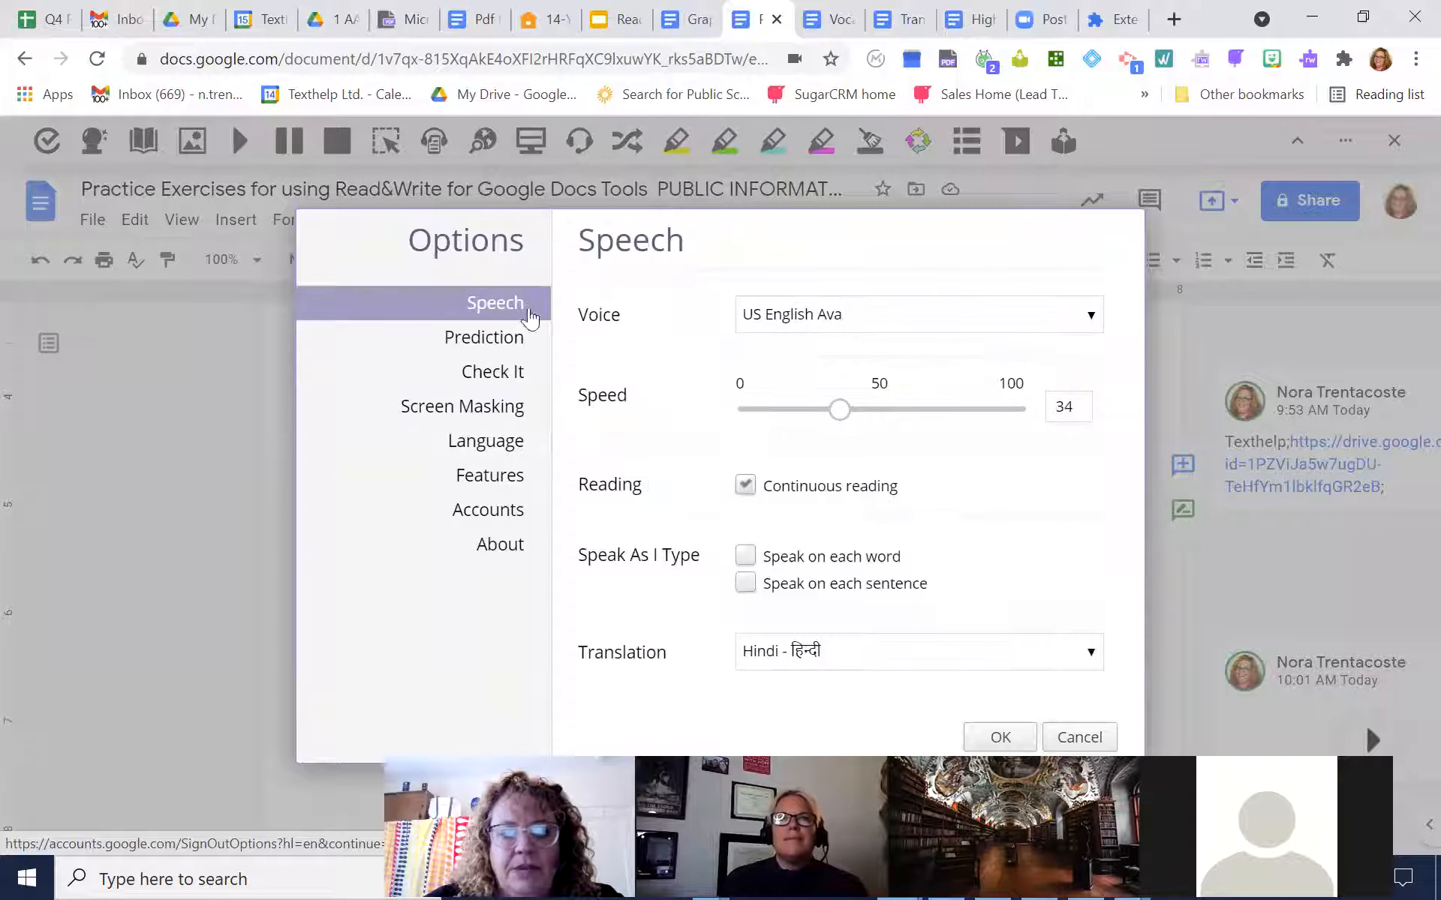
pyautogui.click(1090, 651)
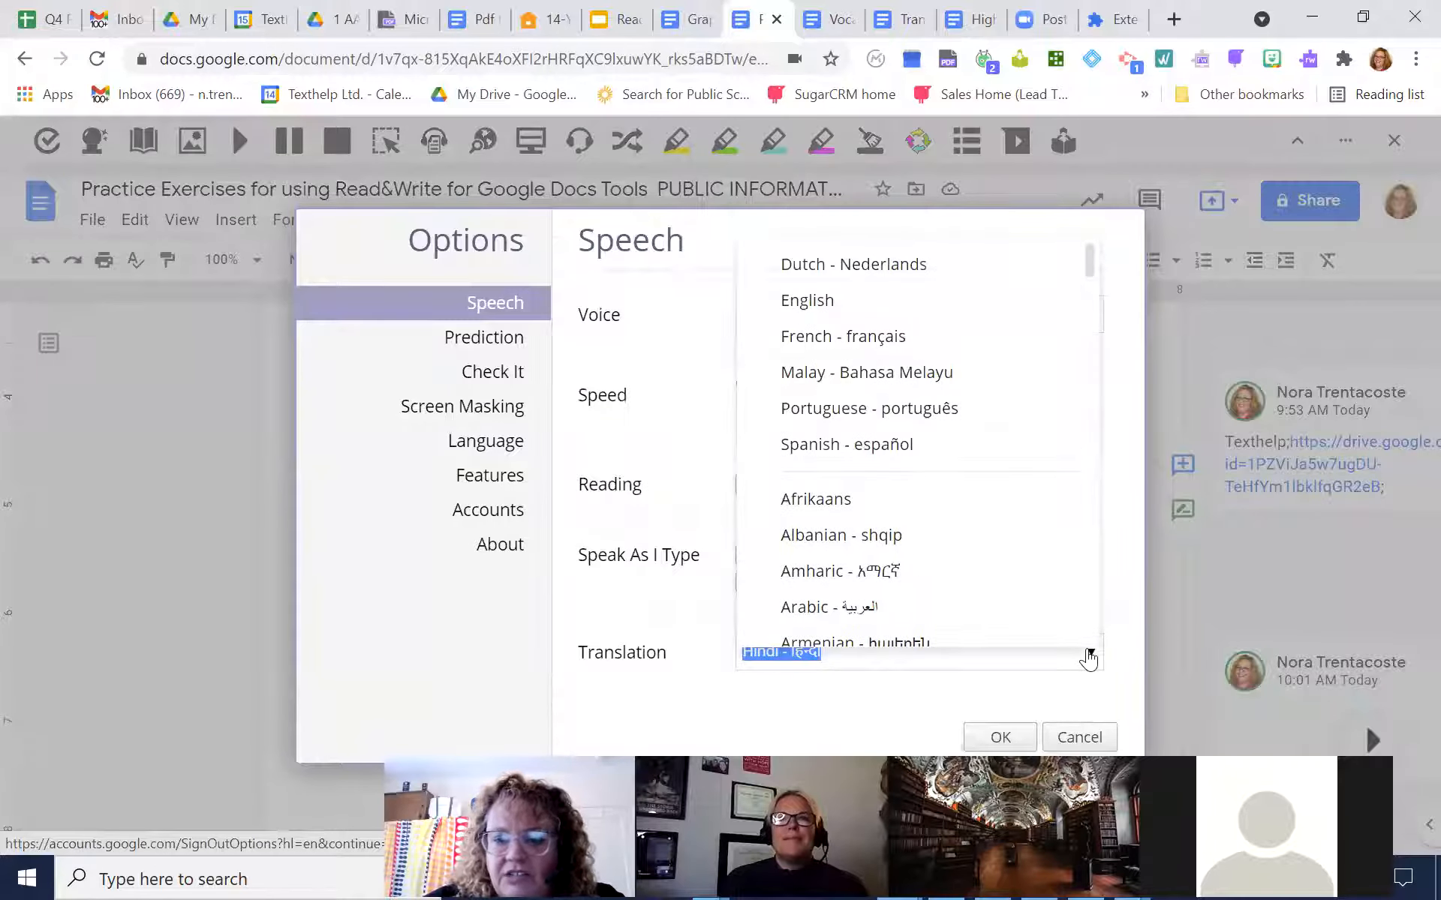
pyautogui.moveTo(1091, 265); pyautogui.dragTo(1061, 345)
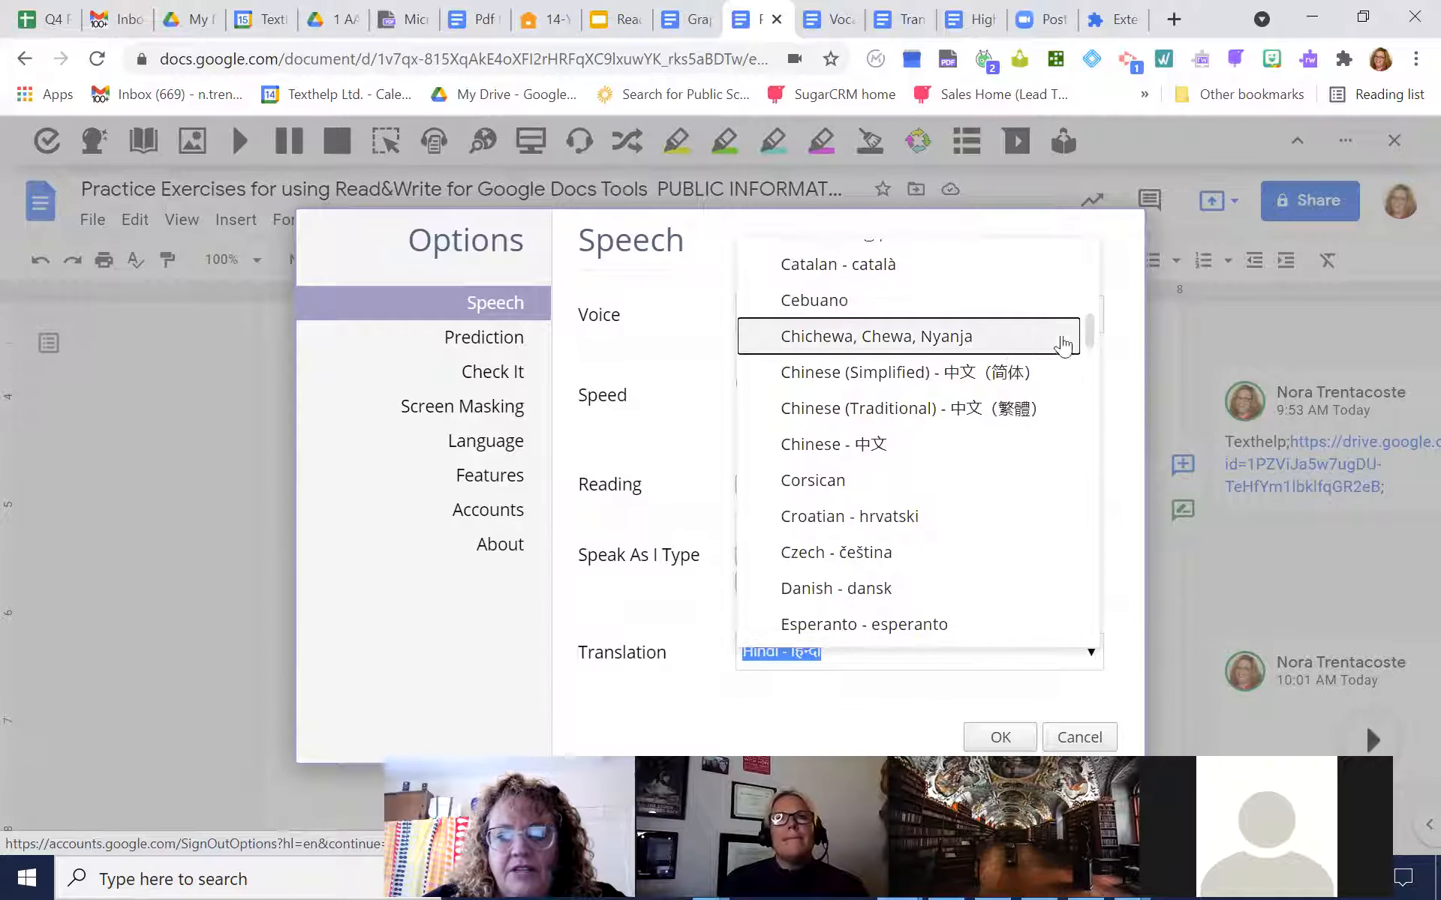
pyautogui.click(869, 372)
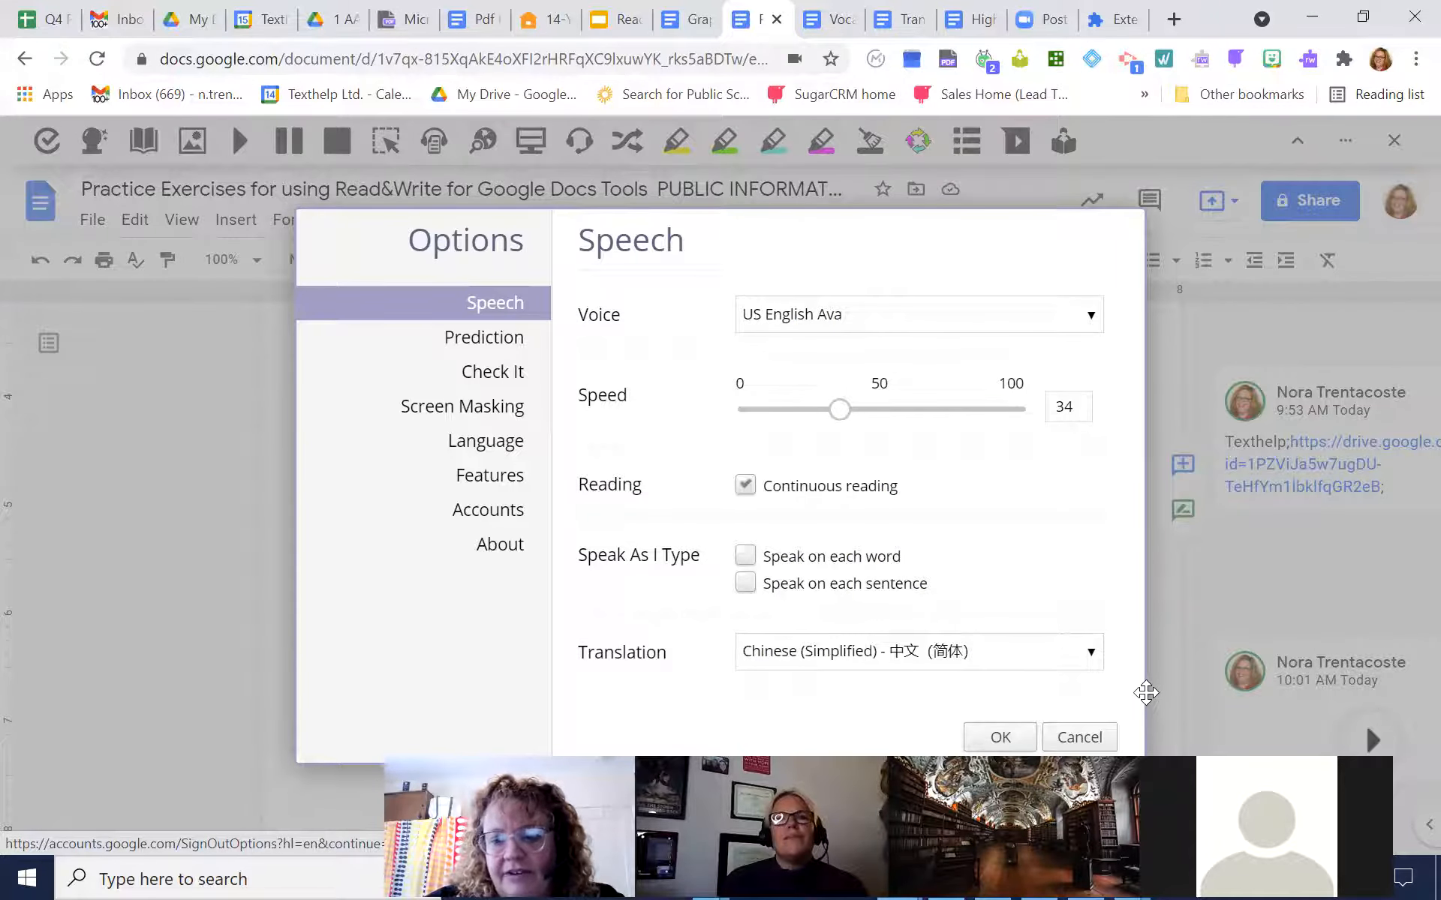
pyautogui.click(1001, 737)
# Translate the word "document" in the reading-out-loud paragraph with the Translator and close the translation
pyautogui.doubleClick(800, 407)
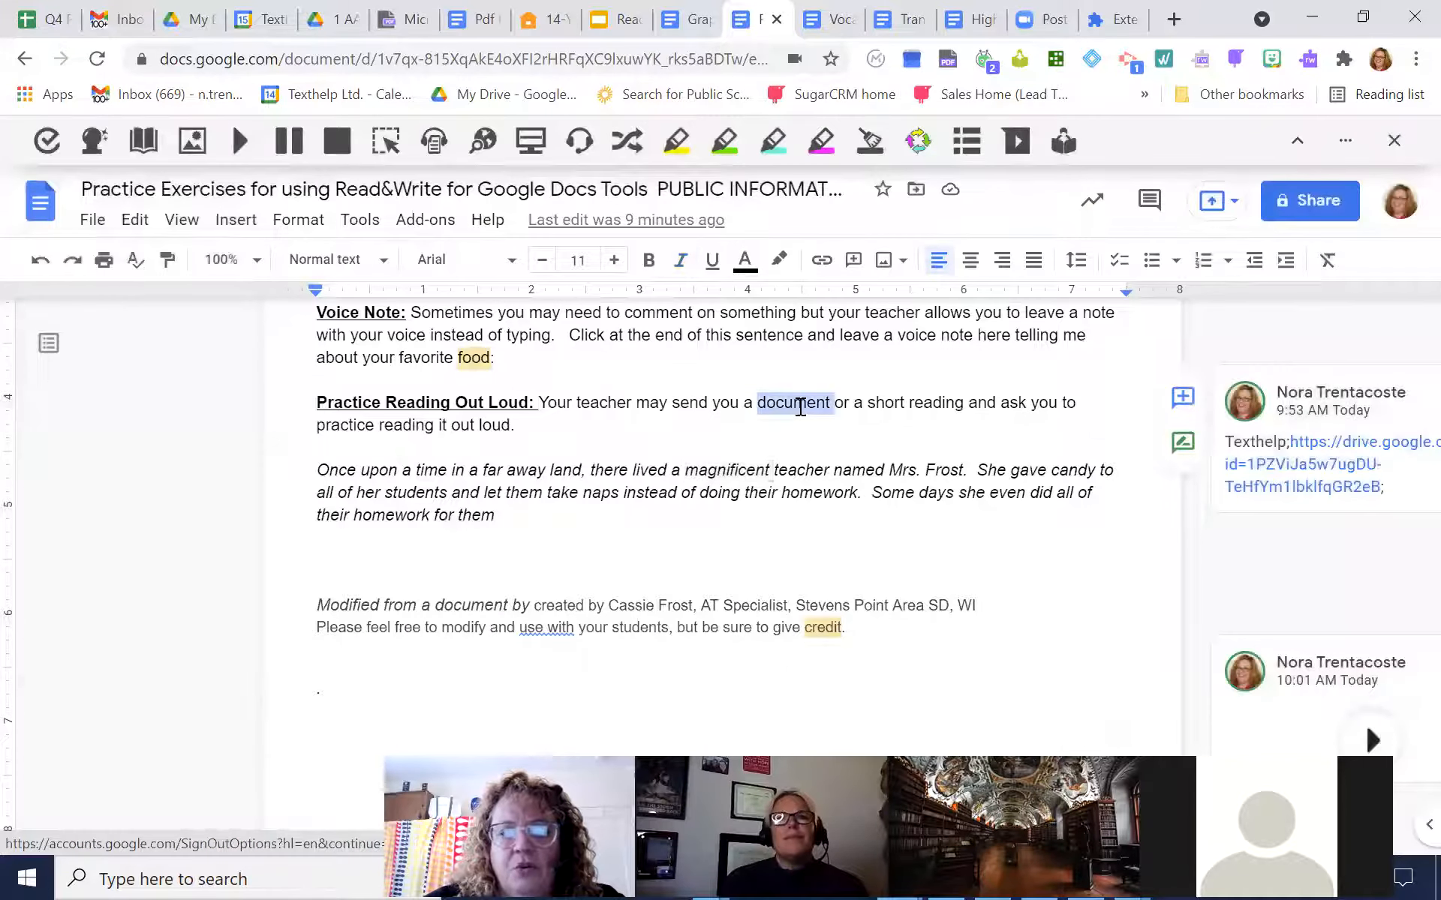
pyautogui.click(625, 147)
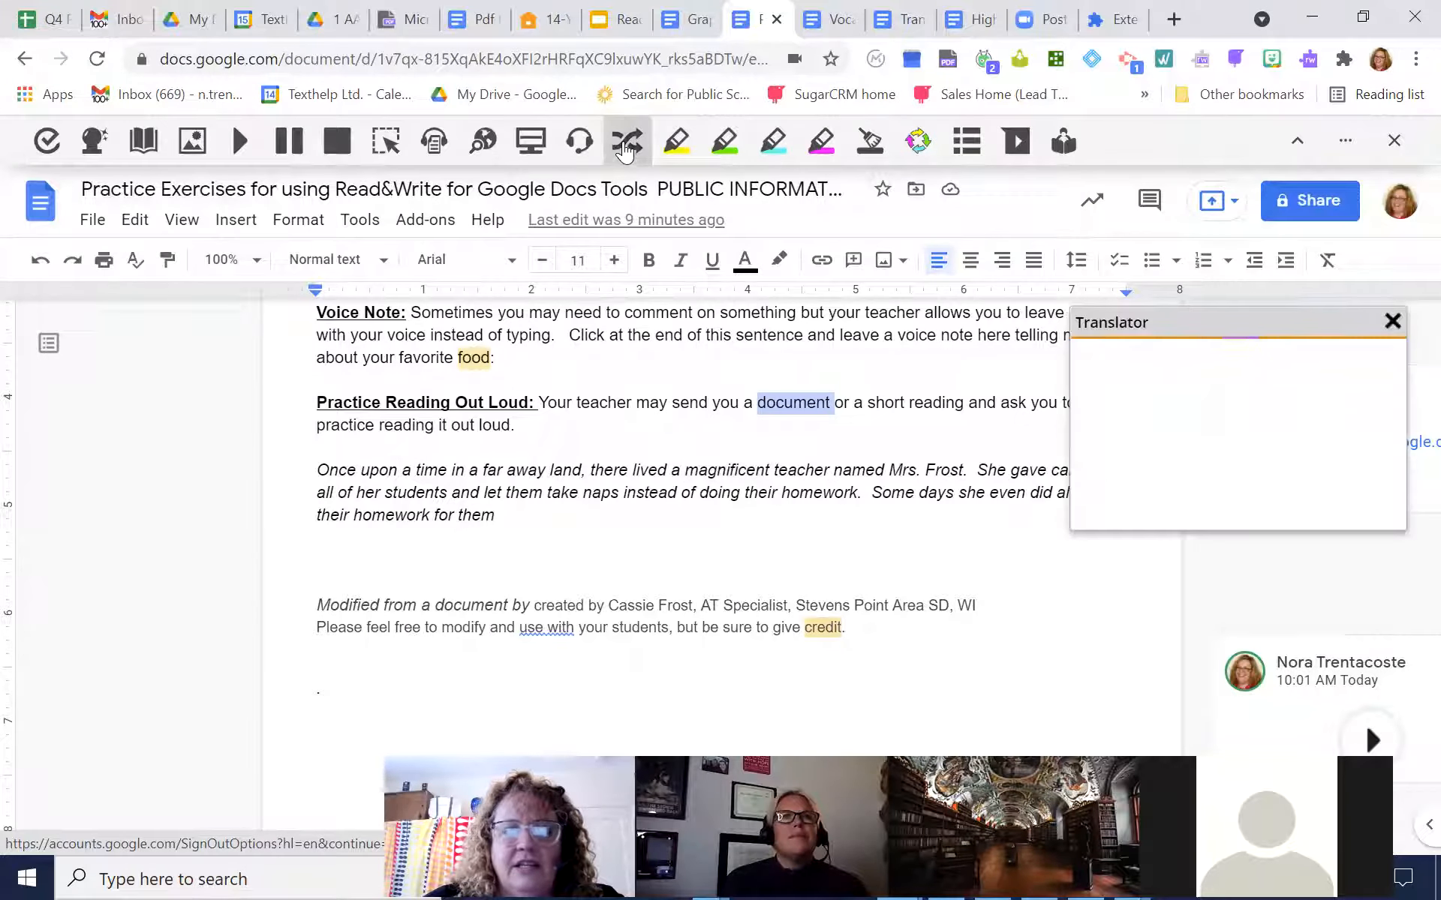
pyautogui.click(1393, 327)
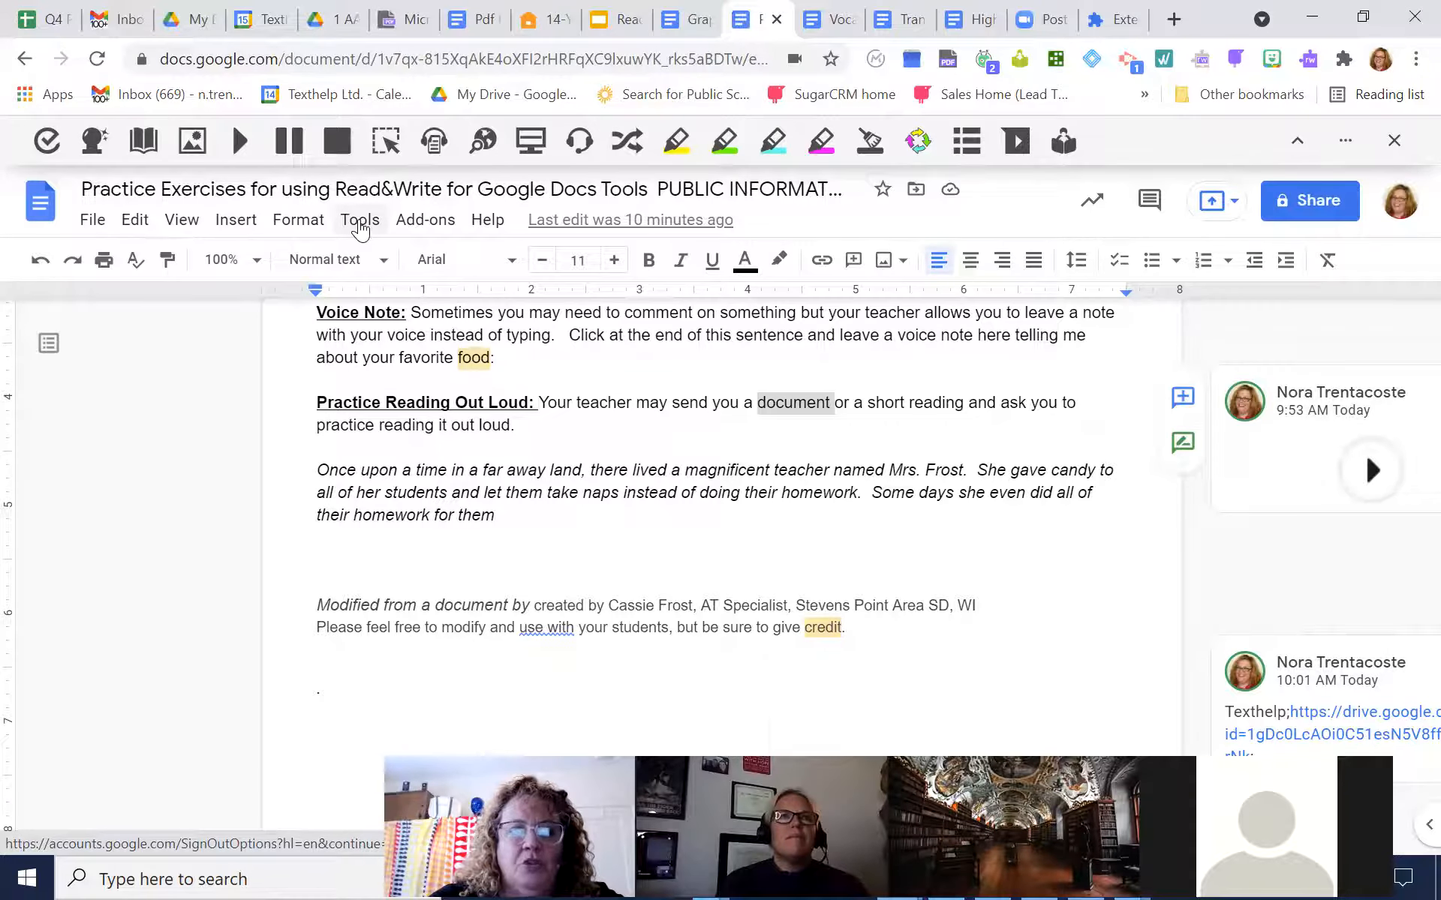
# Create a translated copy of the Practice Exercises document in Filipino, keeping the suggested title
pyautogui.click(361, 222)
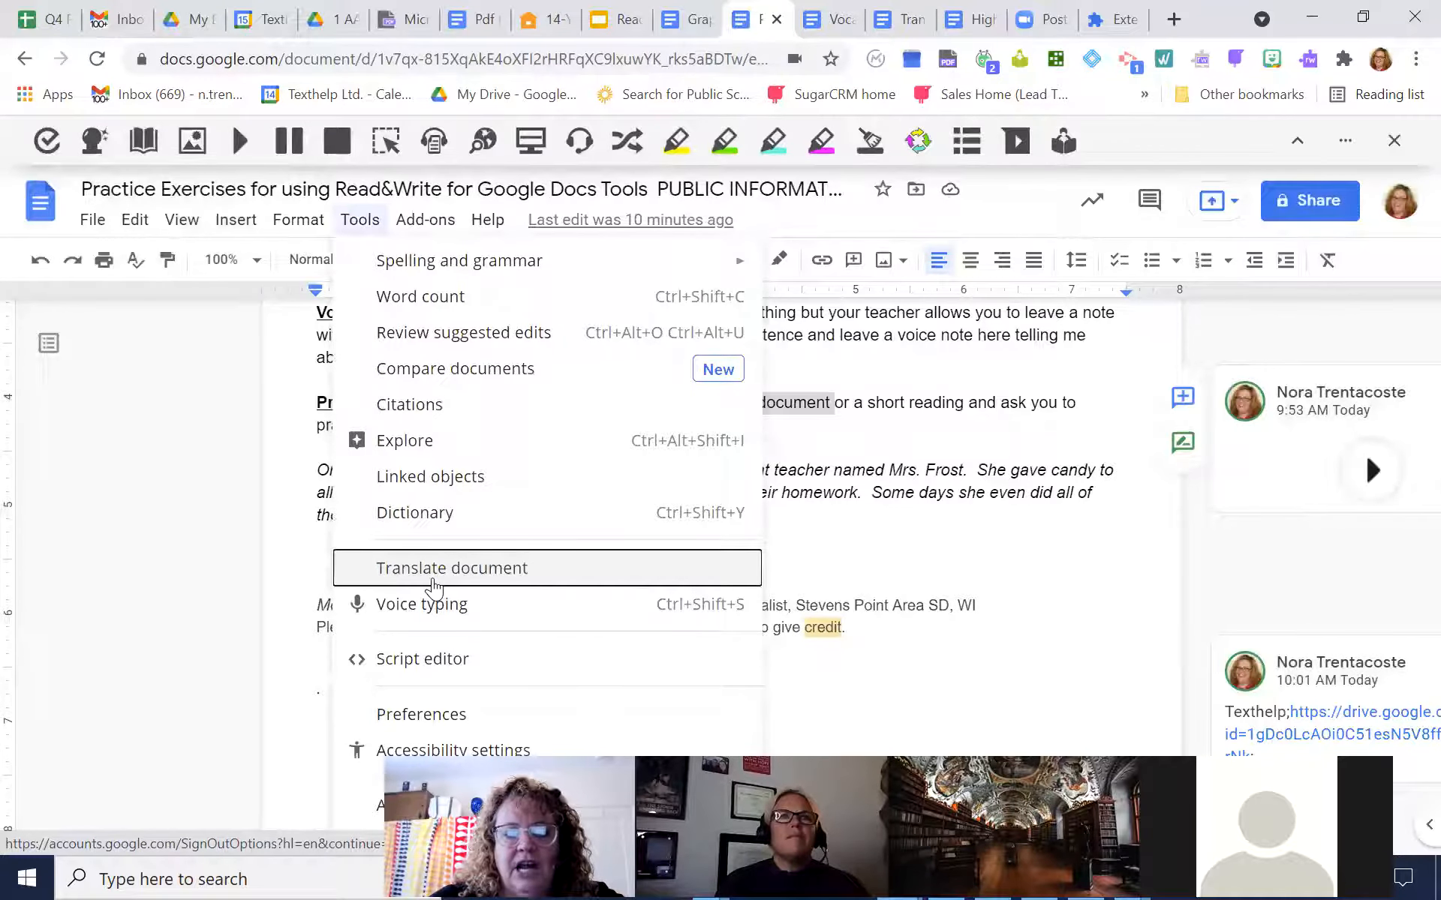
pyautogui.click(433, 568)
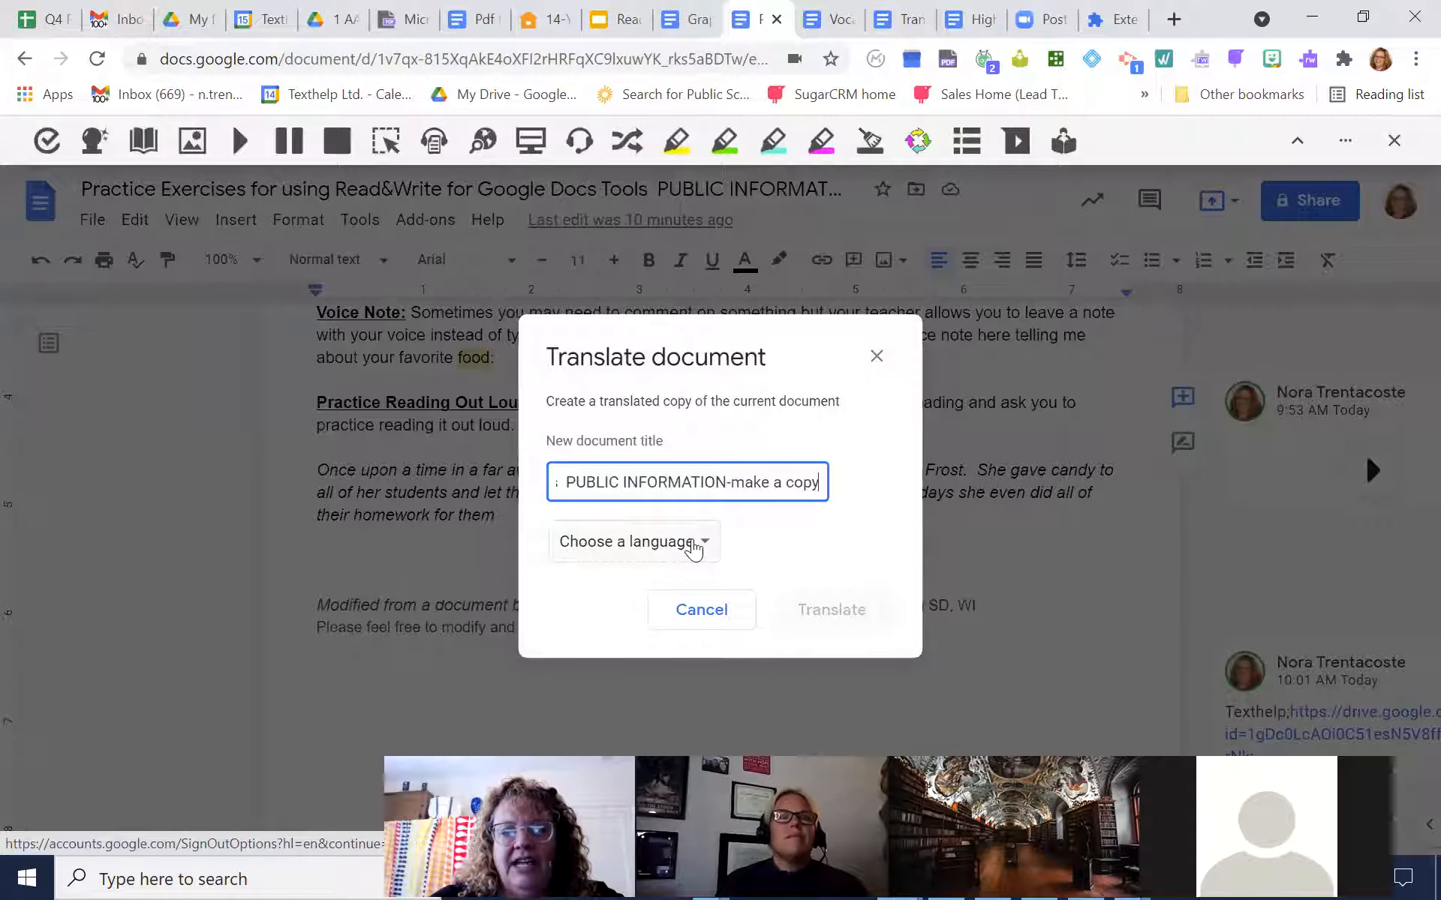
pyautogui.click(696, 551)
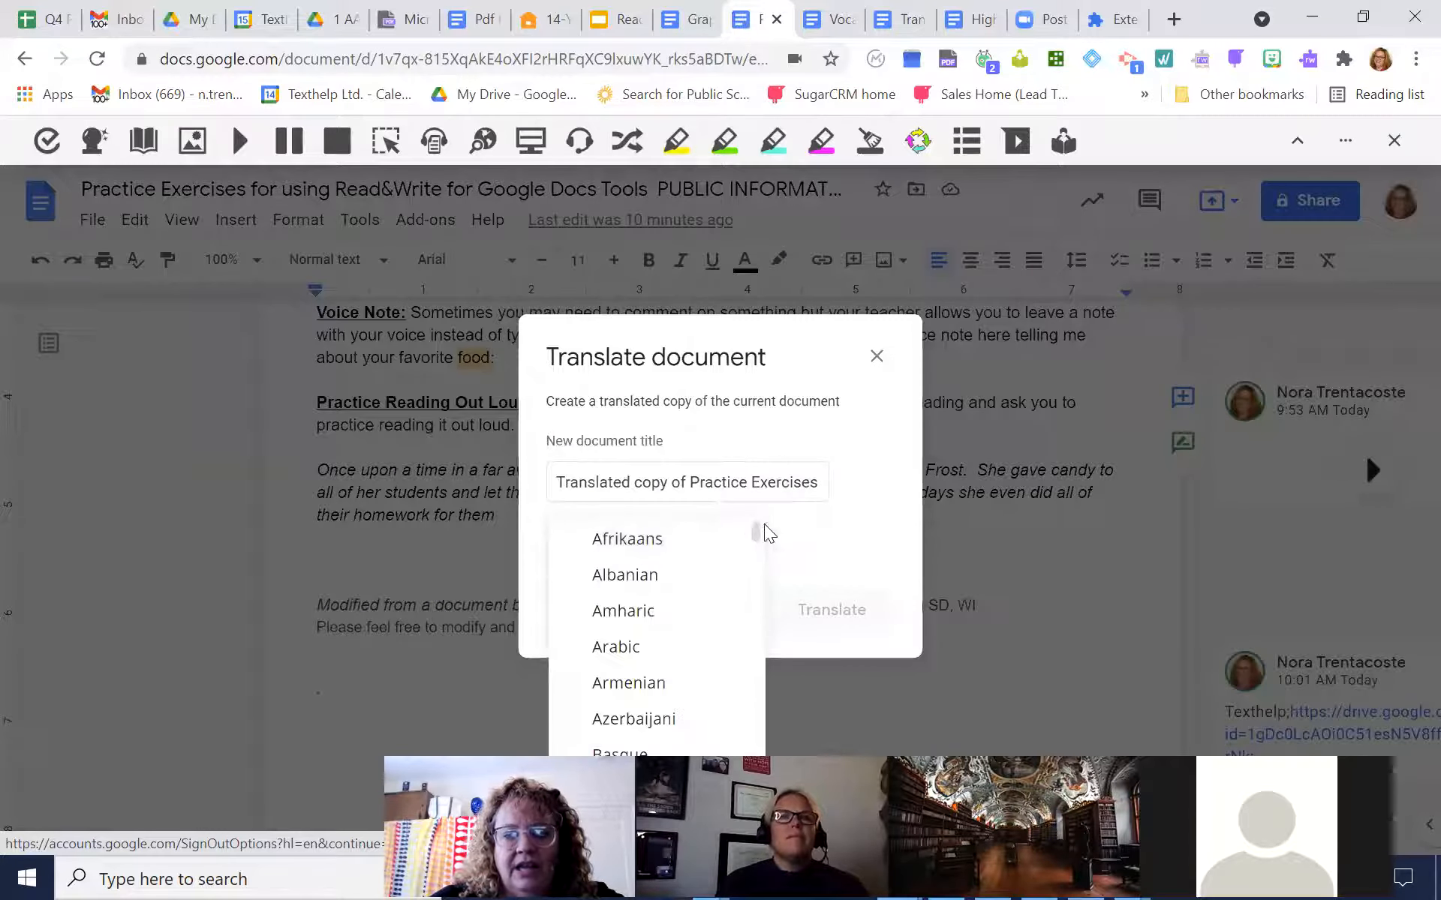
pyautogui.moveTo(757, 530); pyautogui.dragTo(759, 608)
pyautogui.click(634, 552)
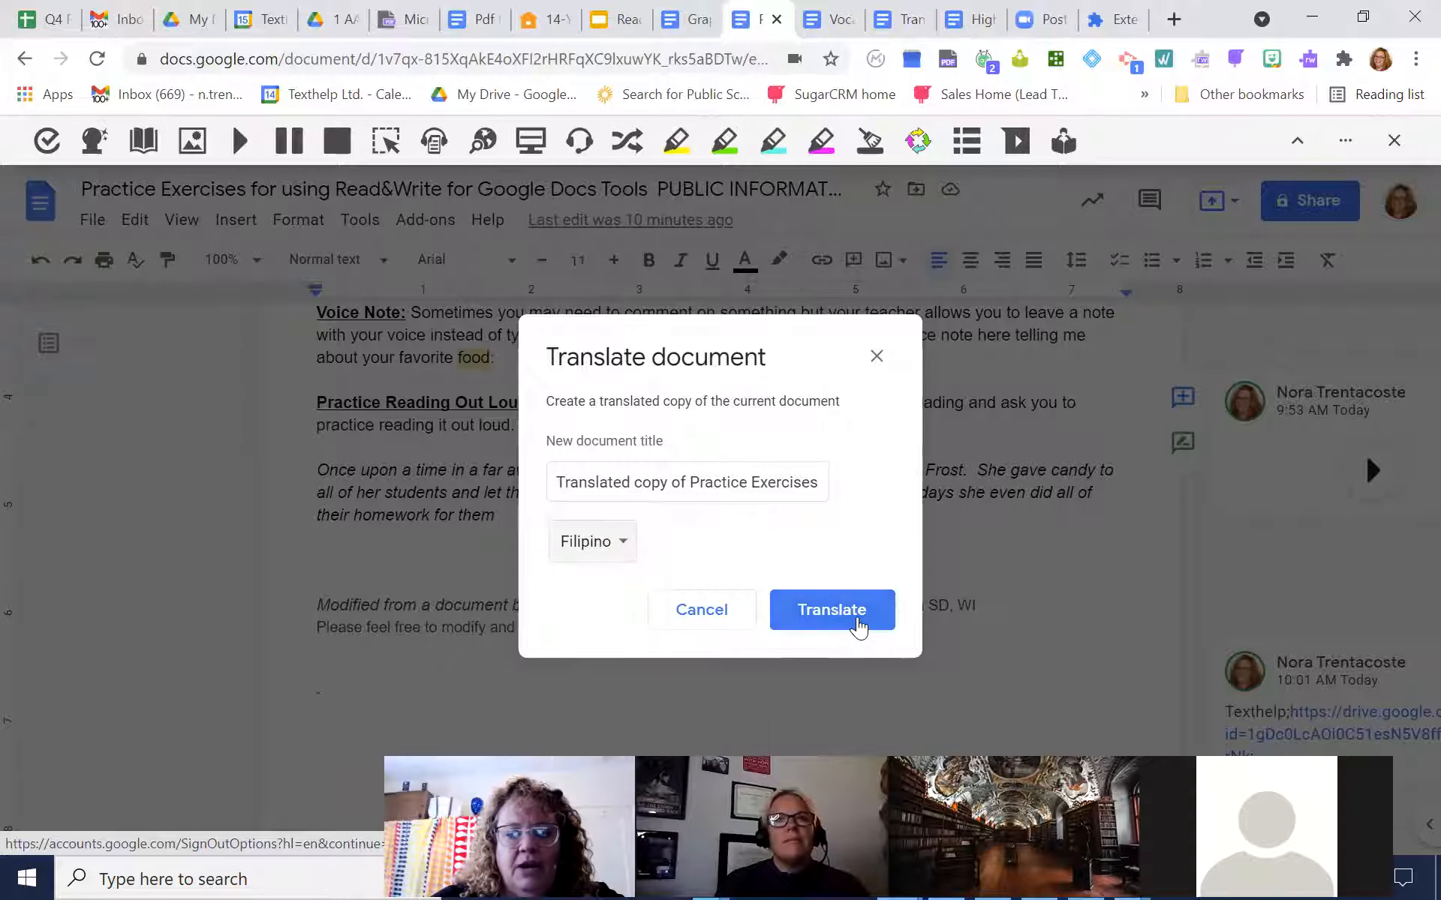
pyautogui.click(855, 624)
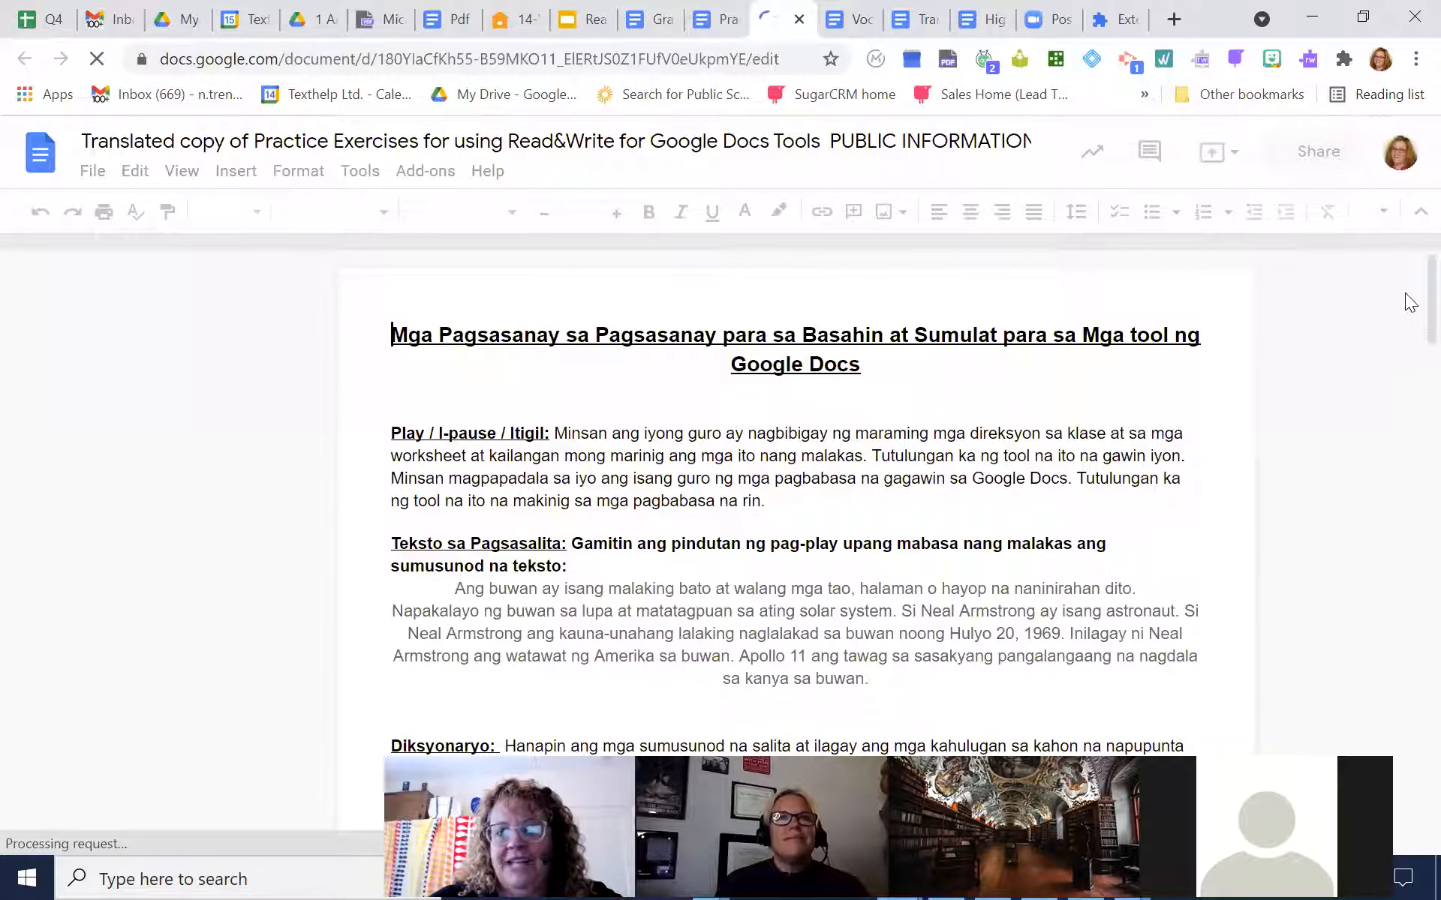
# Look through the translated copy from its beginning to the second page and return to the original Practice Exercises document
pyautogui.scroll(-5, 1410, 330)
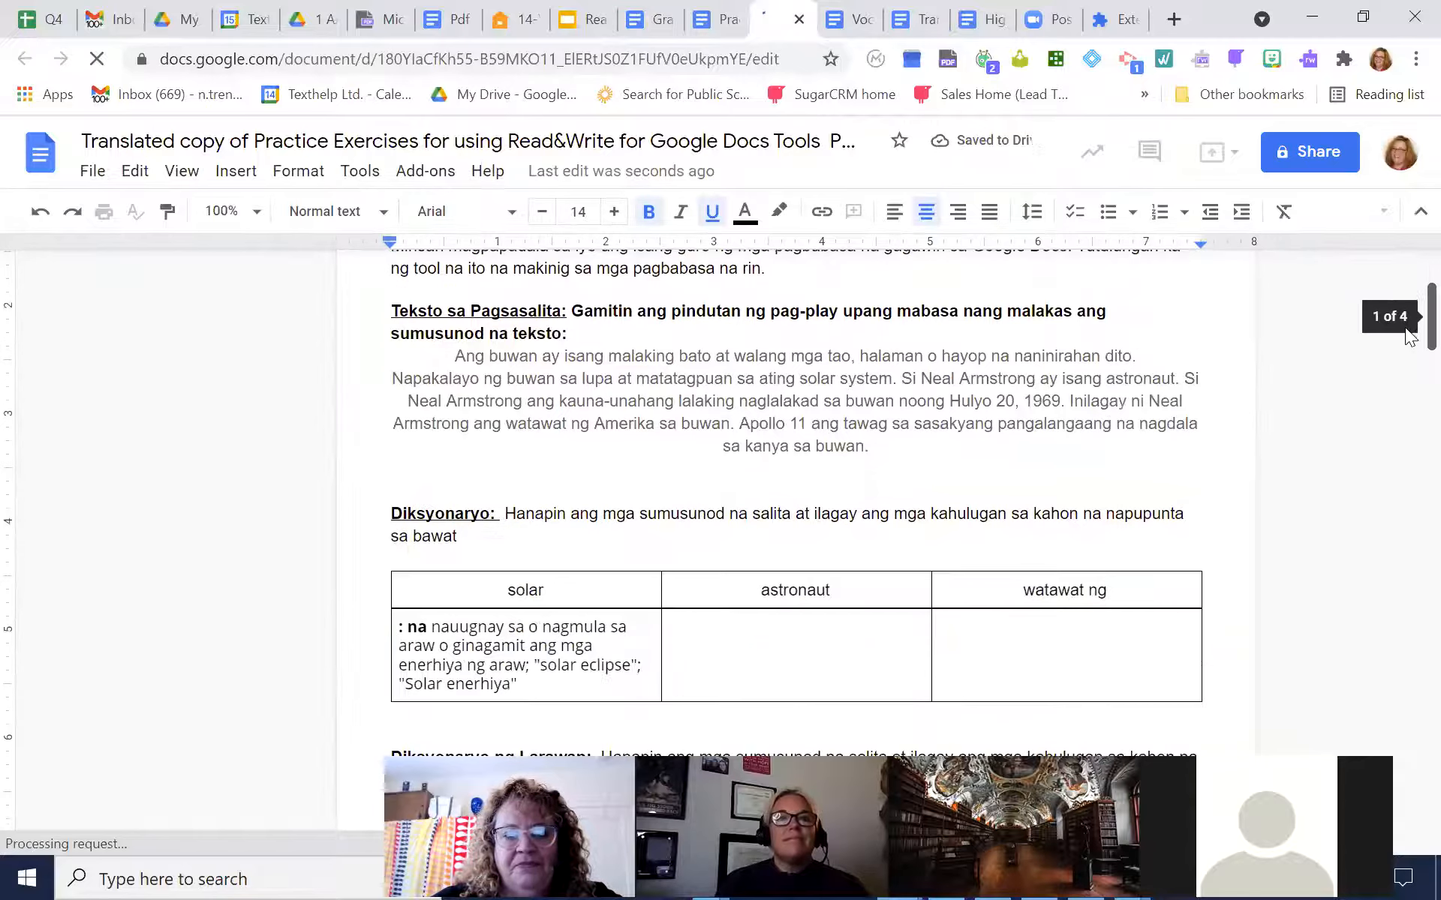
pyautogui.scroll(-7, 1409, 366)
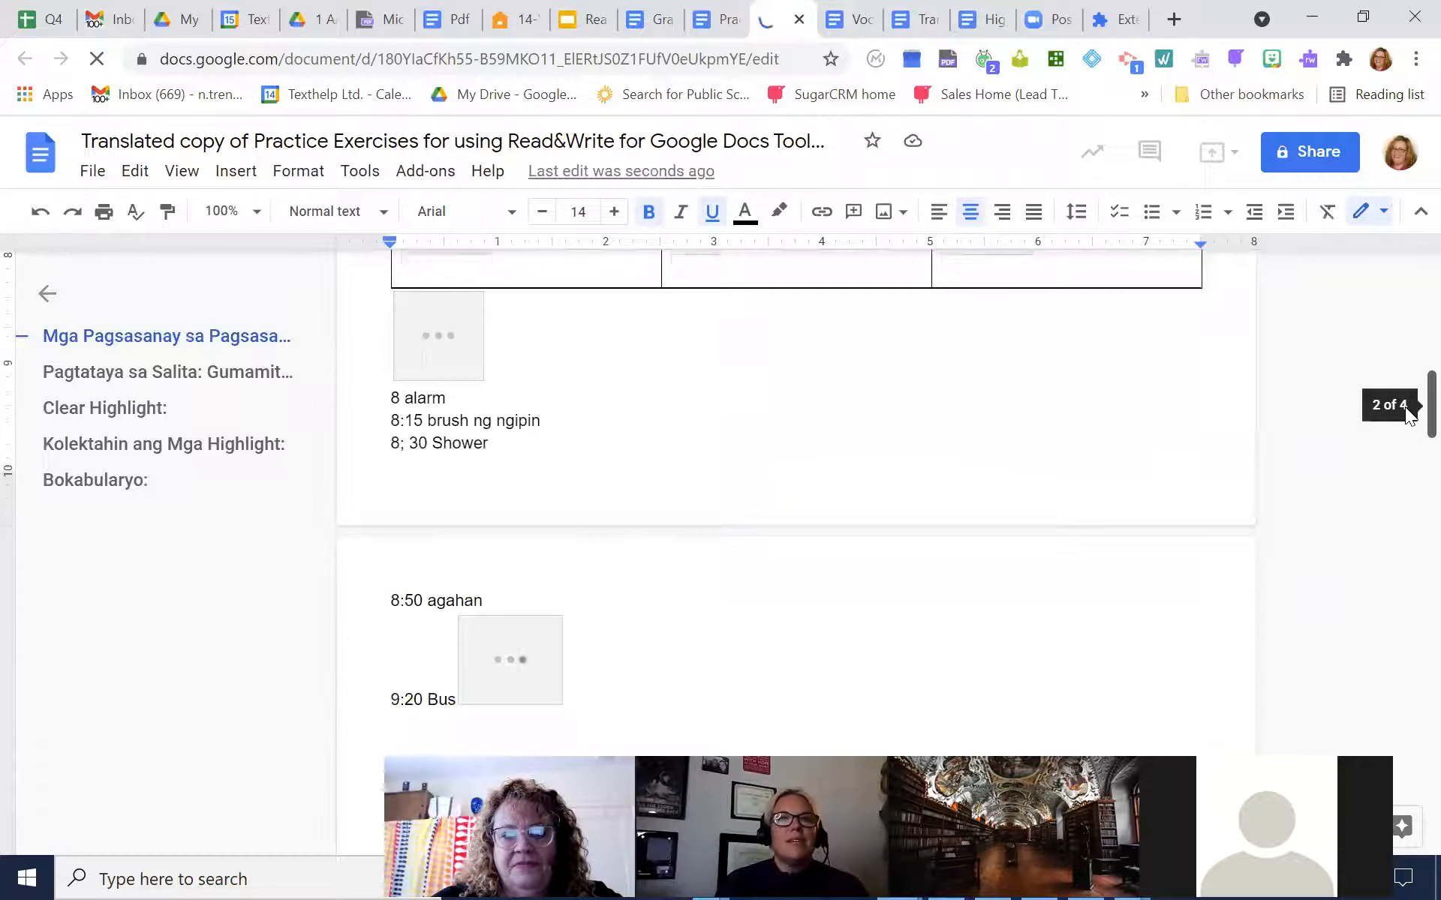
pyautogui.moveTo(1409, 415); pyautogui.dragTo(1360, 120)
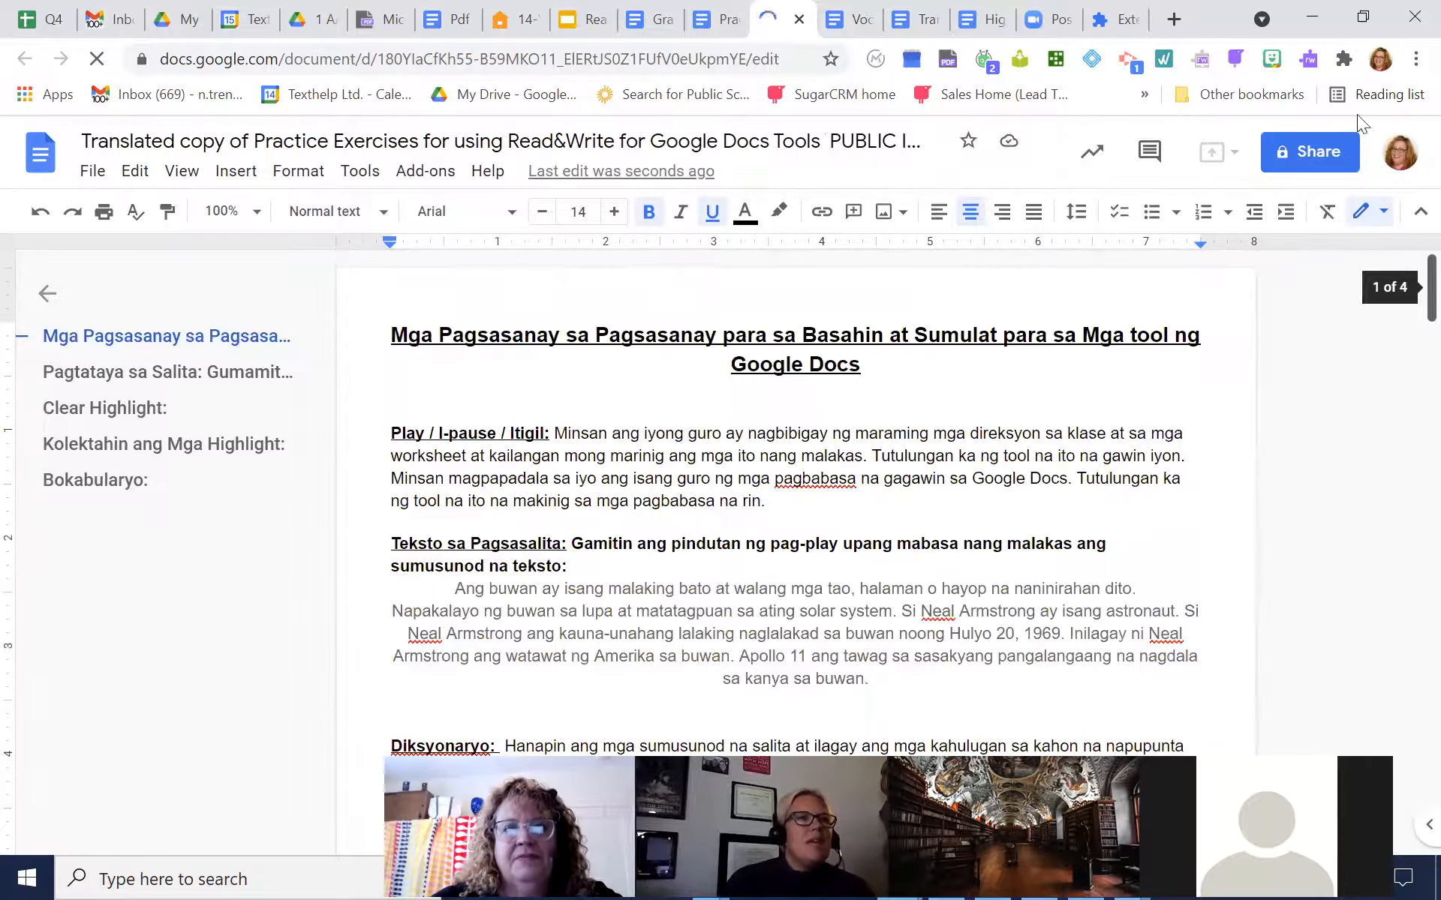
pyautogui.click(724, 21)
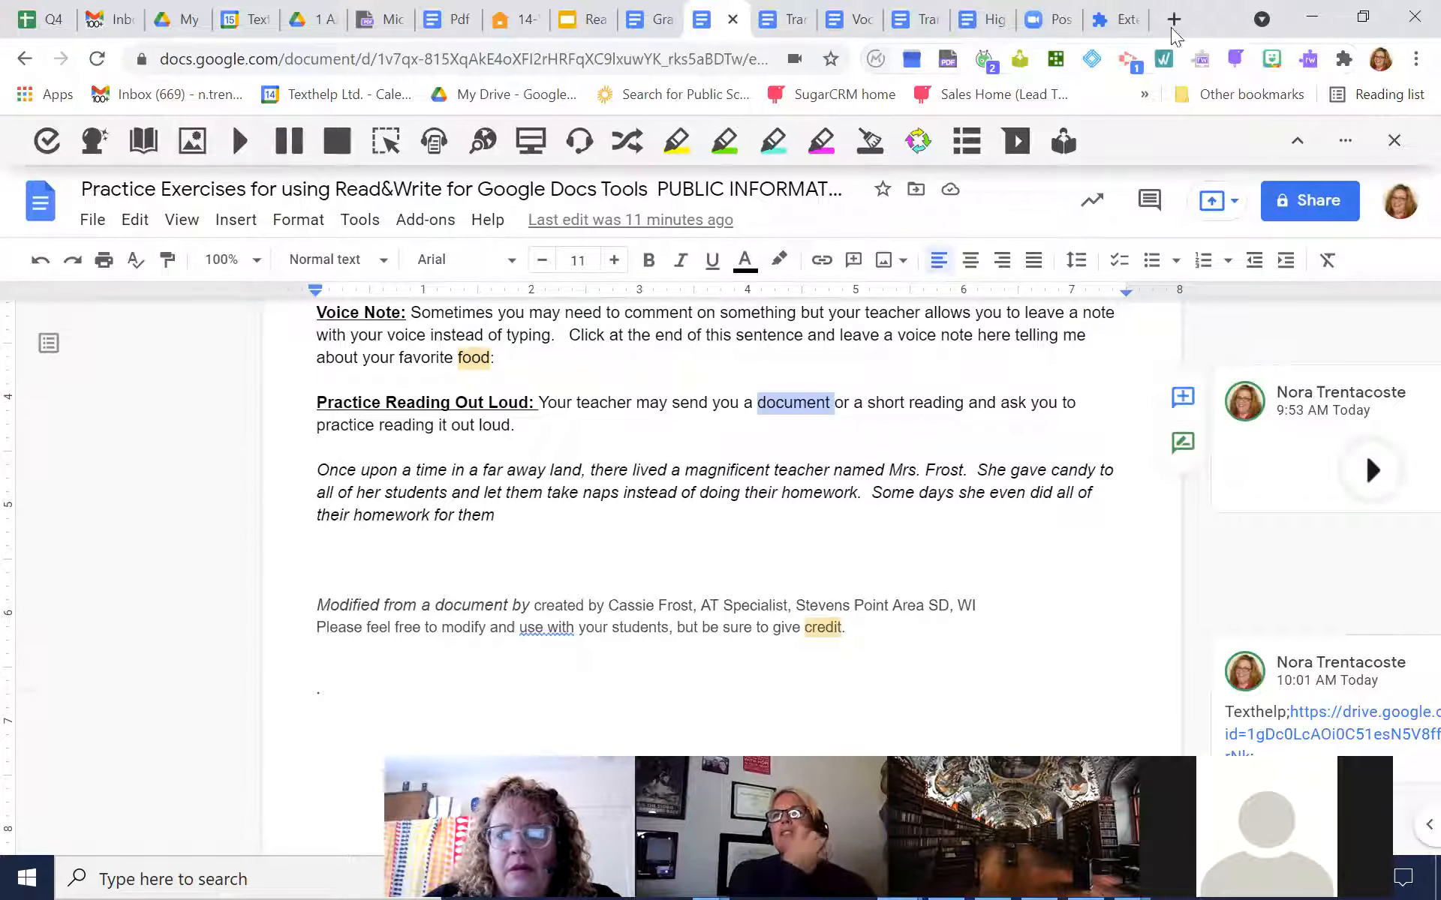
# In the browser's extensions list, unpin and re-pin Read&Write for Google Chrome, review the other extensions, and close the list
pyautogui.click(1344, 60)
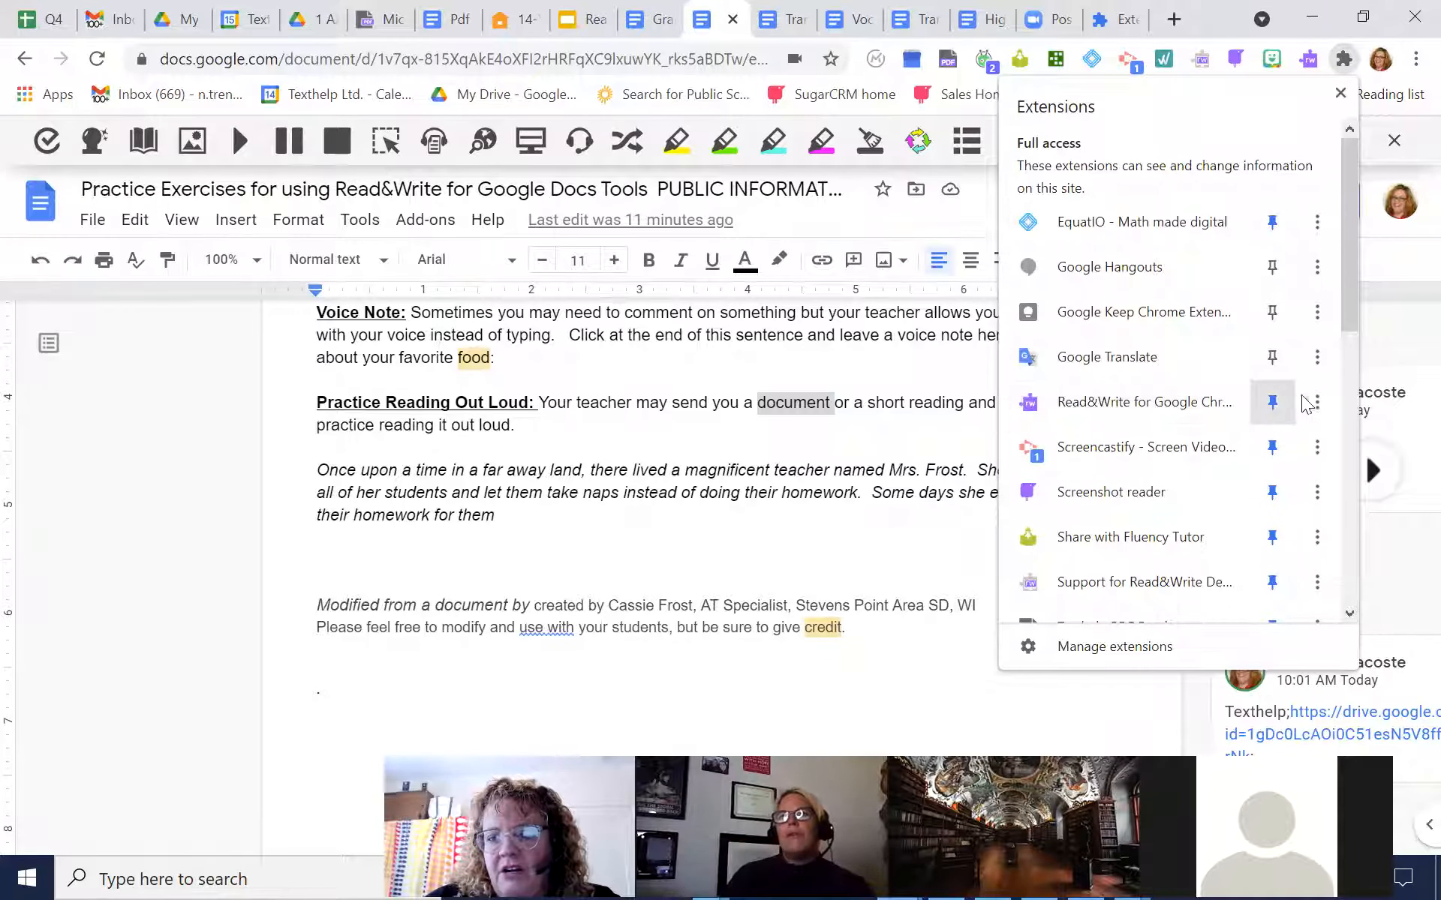
pyautogui.click(1272, 404)
pyautogui.click(1272, 403)
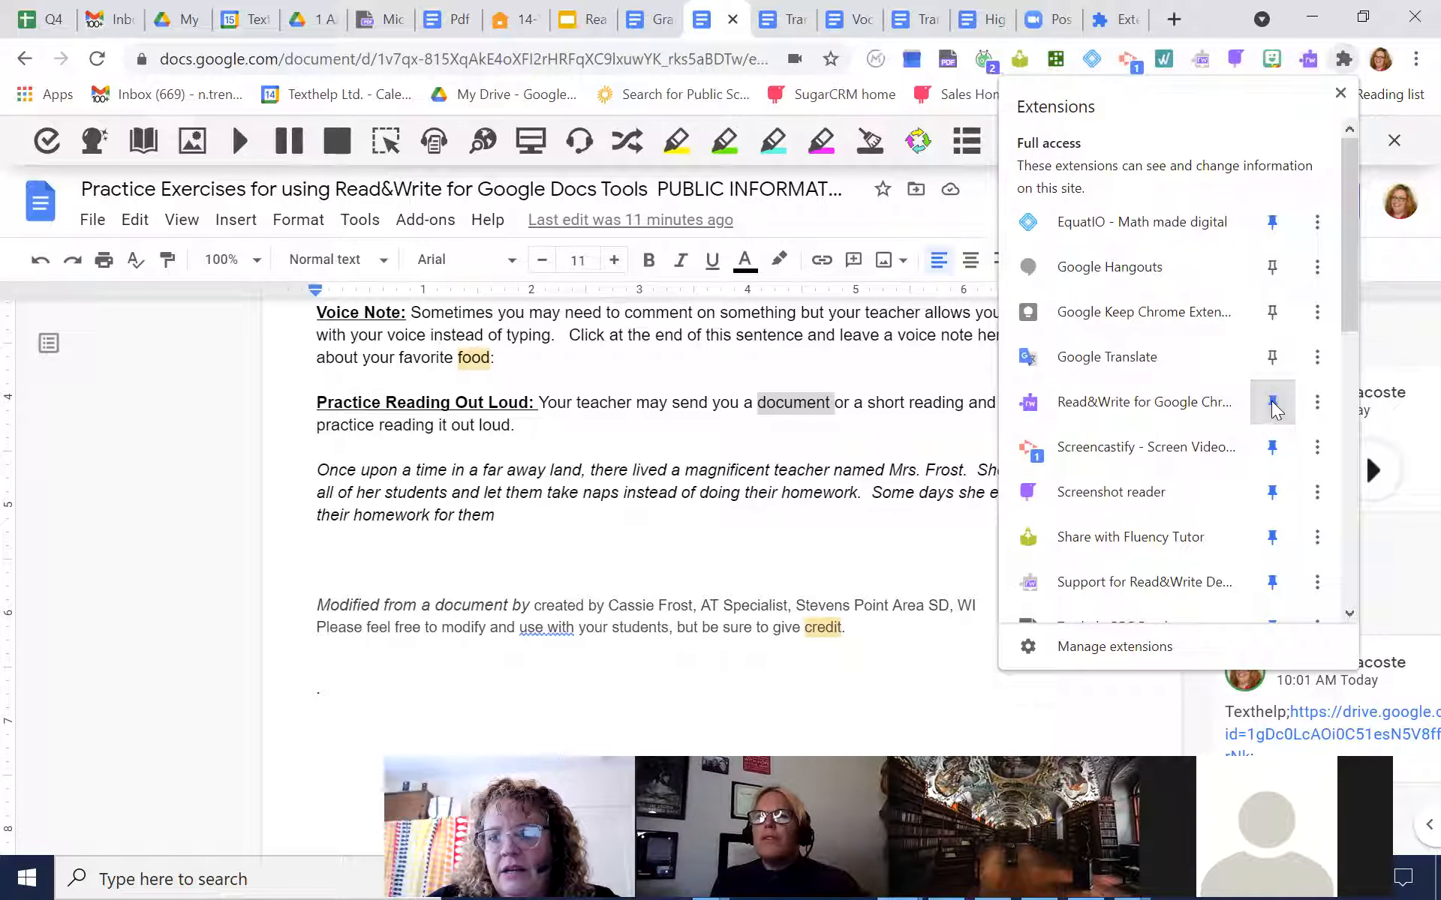
pyautogui.moveTo(1342, 247); pyautogui.dragTo(1332, 428)
pyautogui.scroll(1, 1332, 427)
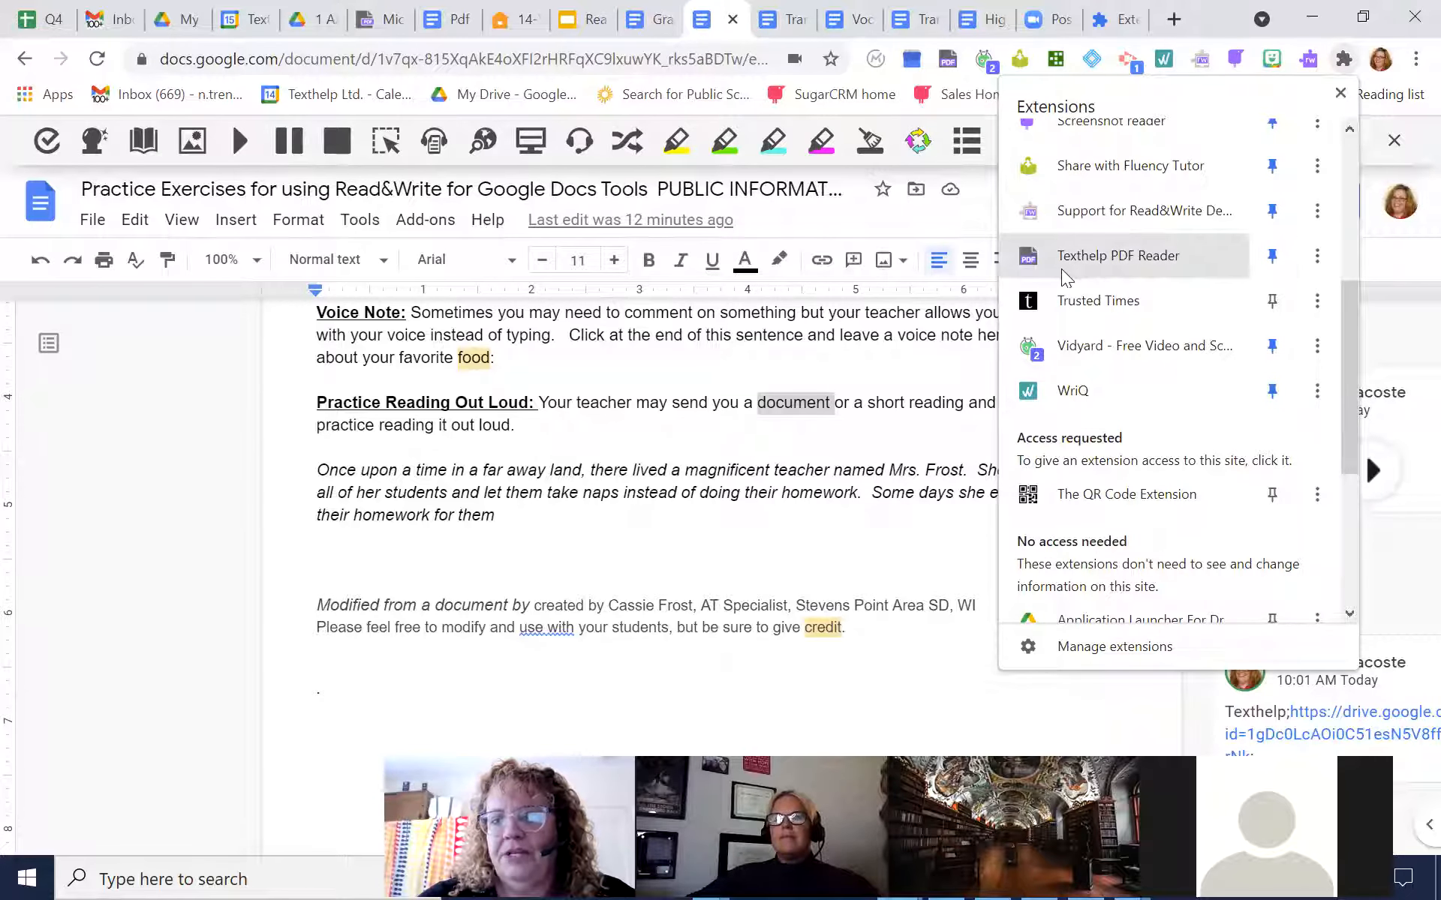
pyautogui.scroll(1, 1321, 150)
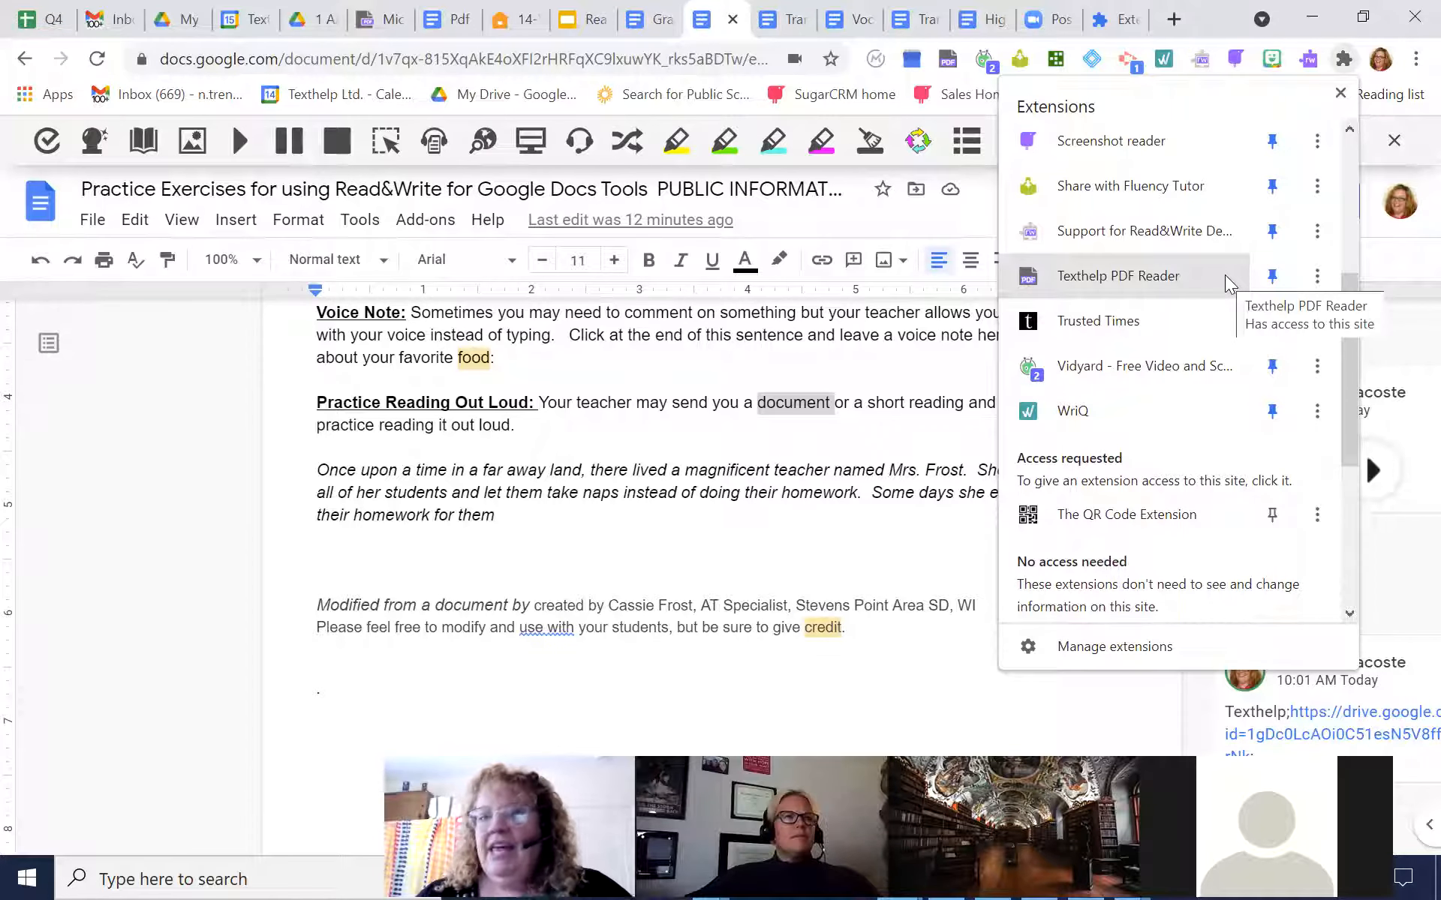
pyautogui.click(1340, 95)
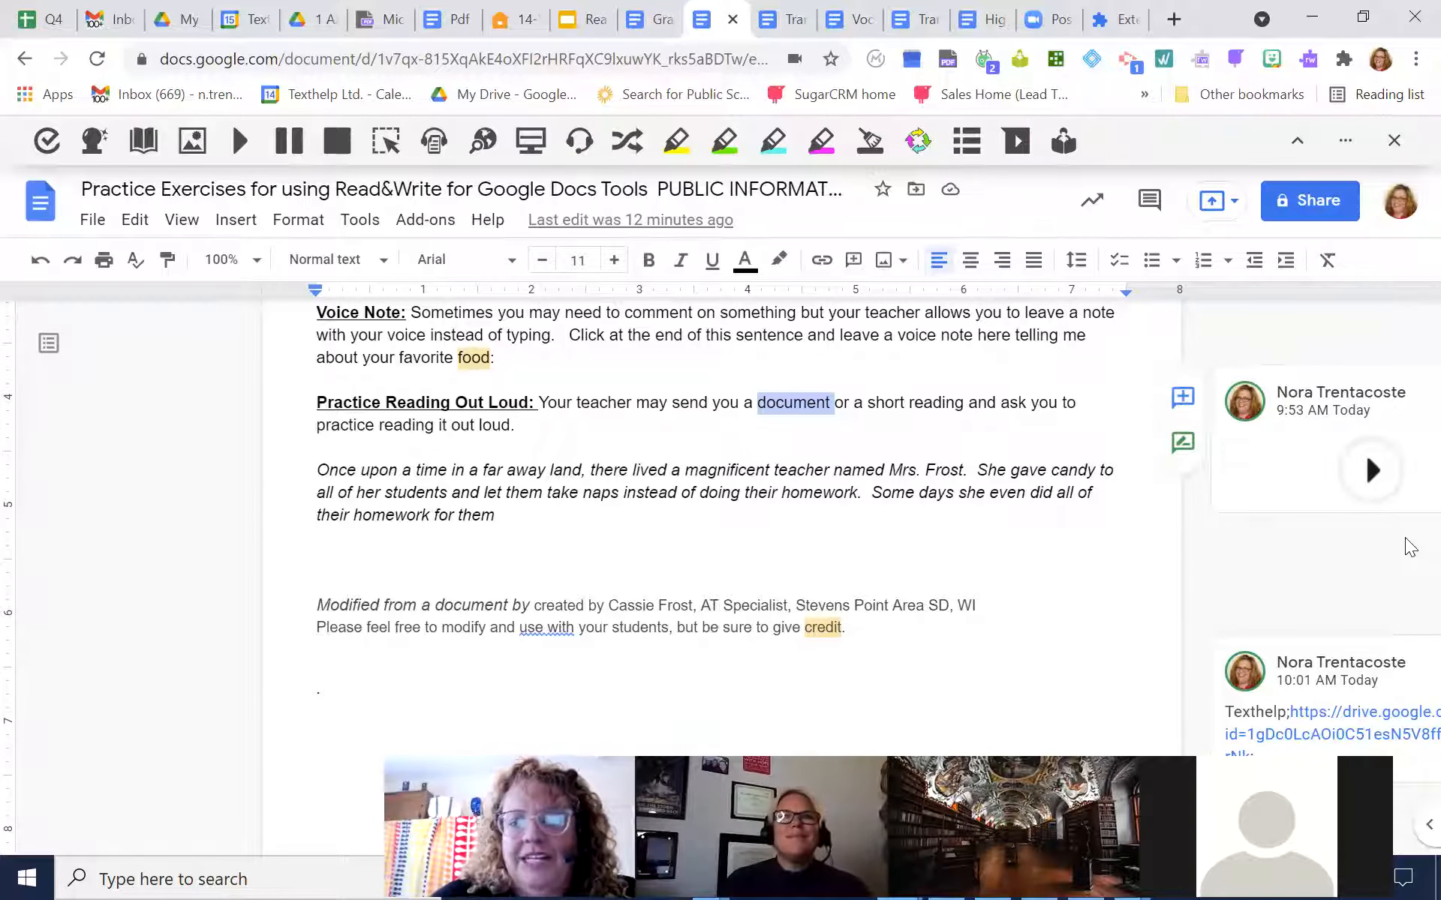
pyautogui.scroll(3, 1410, 548)
pyautogui.scroll(-2, 1411, 548)
pyautogui.scroll(-3, 1410, 547)
pyautogui.scroll(-3, 1410, 547)
pyautogui.scroll(4, 1411, 548)
pyautogui.scroll(5, 1407, 544)
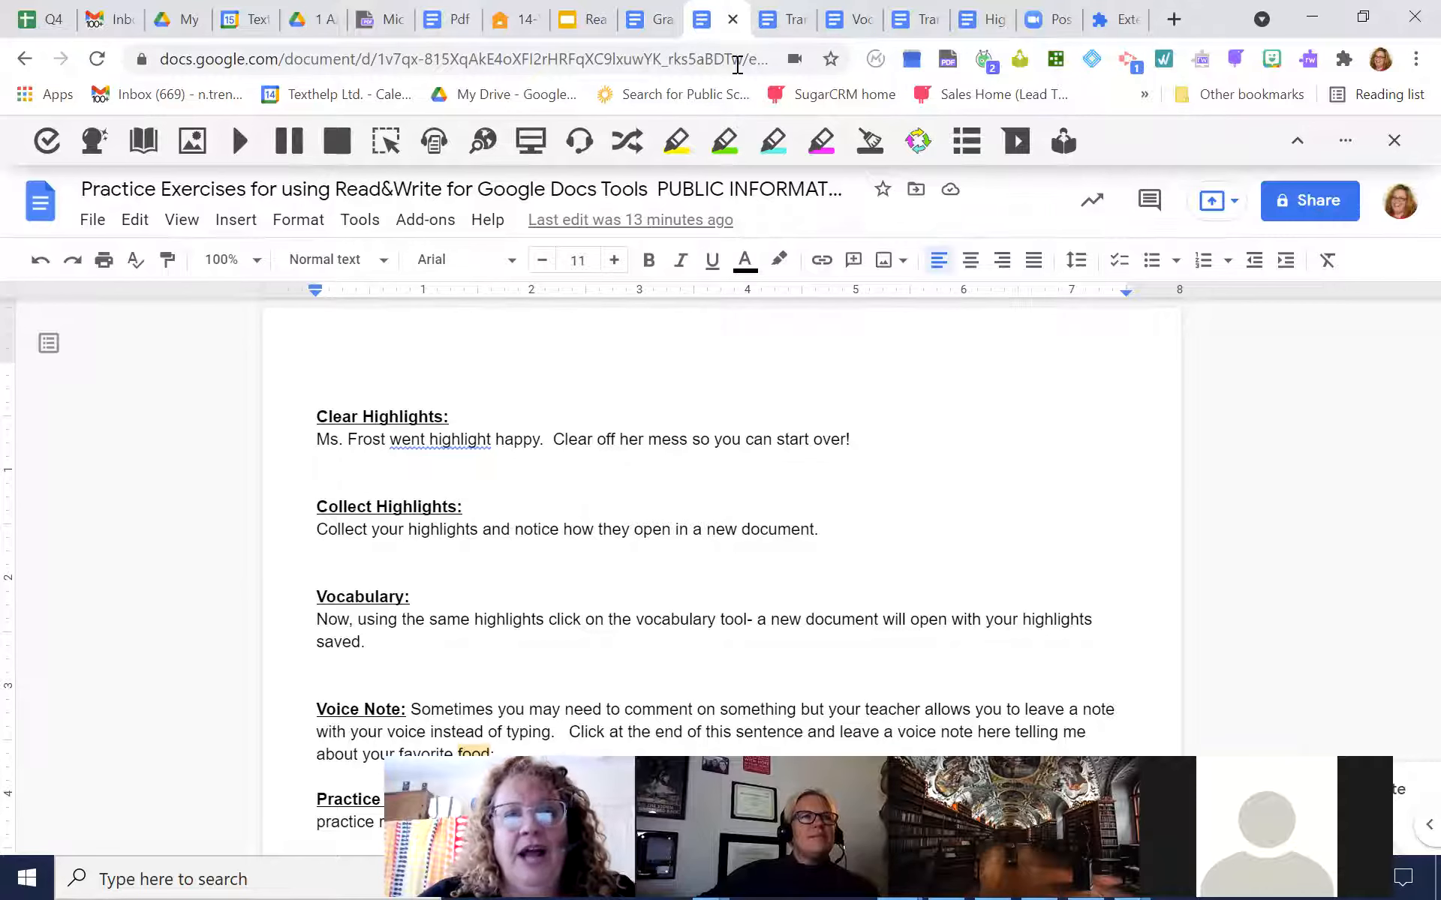
# Switch to the Read&Write mini training presentation and show slide 8, The Read&Write Toolbar
pyautogui.click(579, 30)
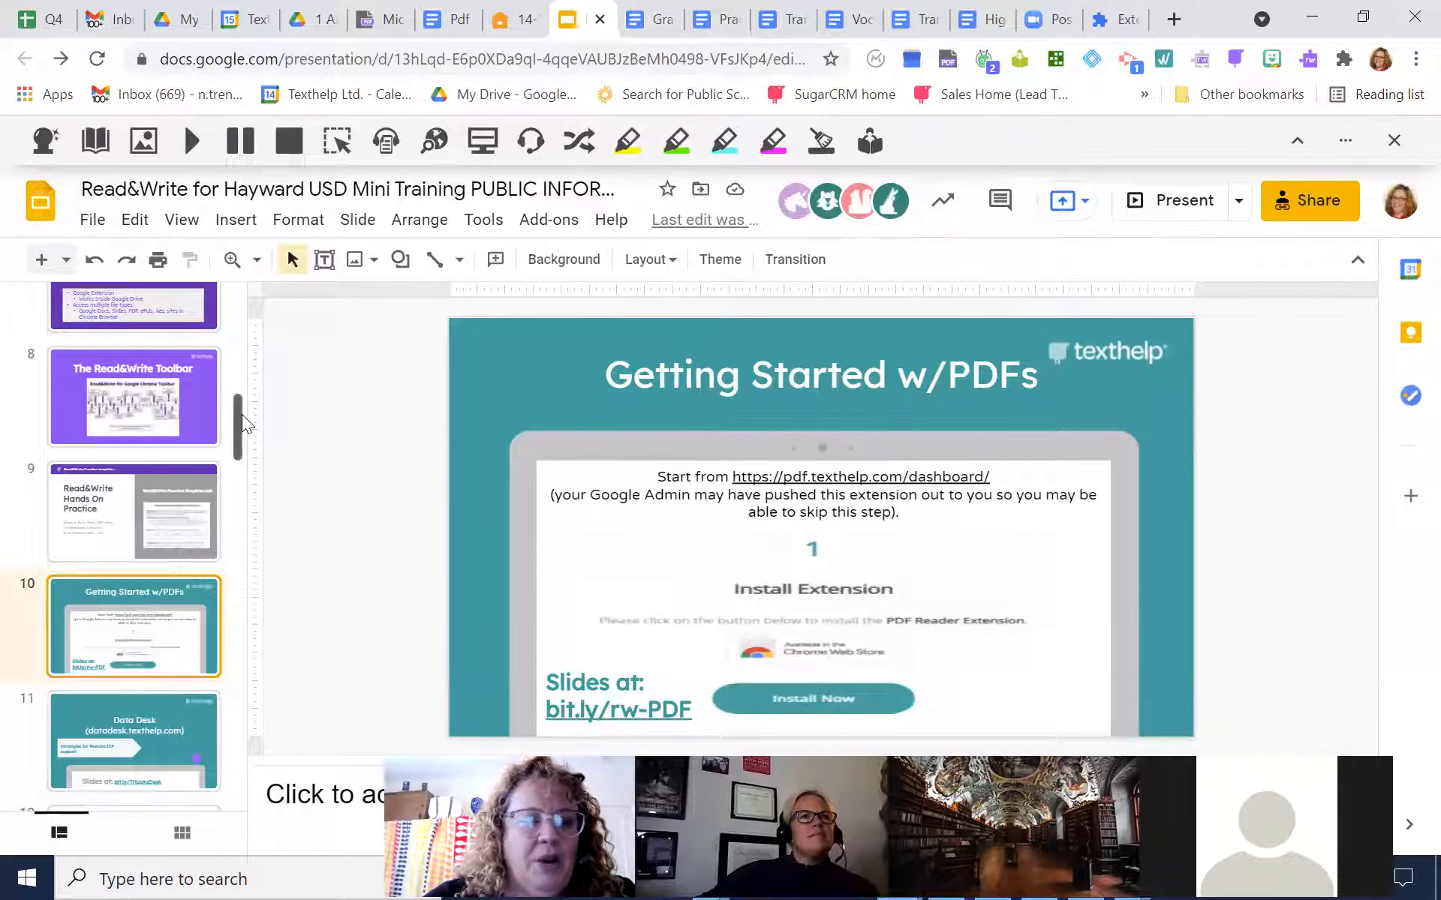
pyautogui.click(187, 414)
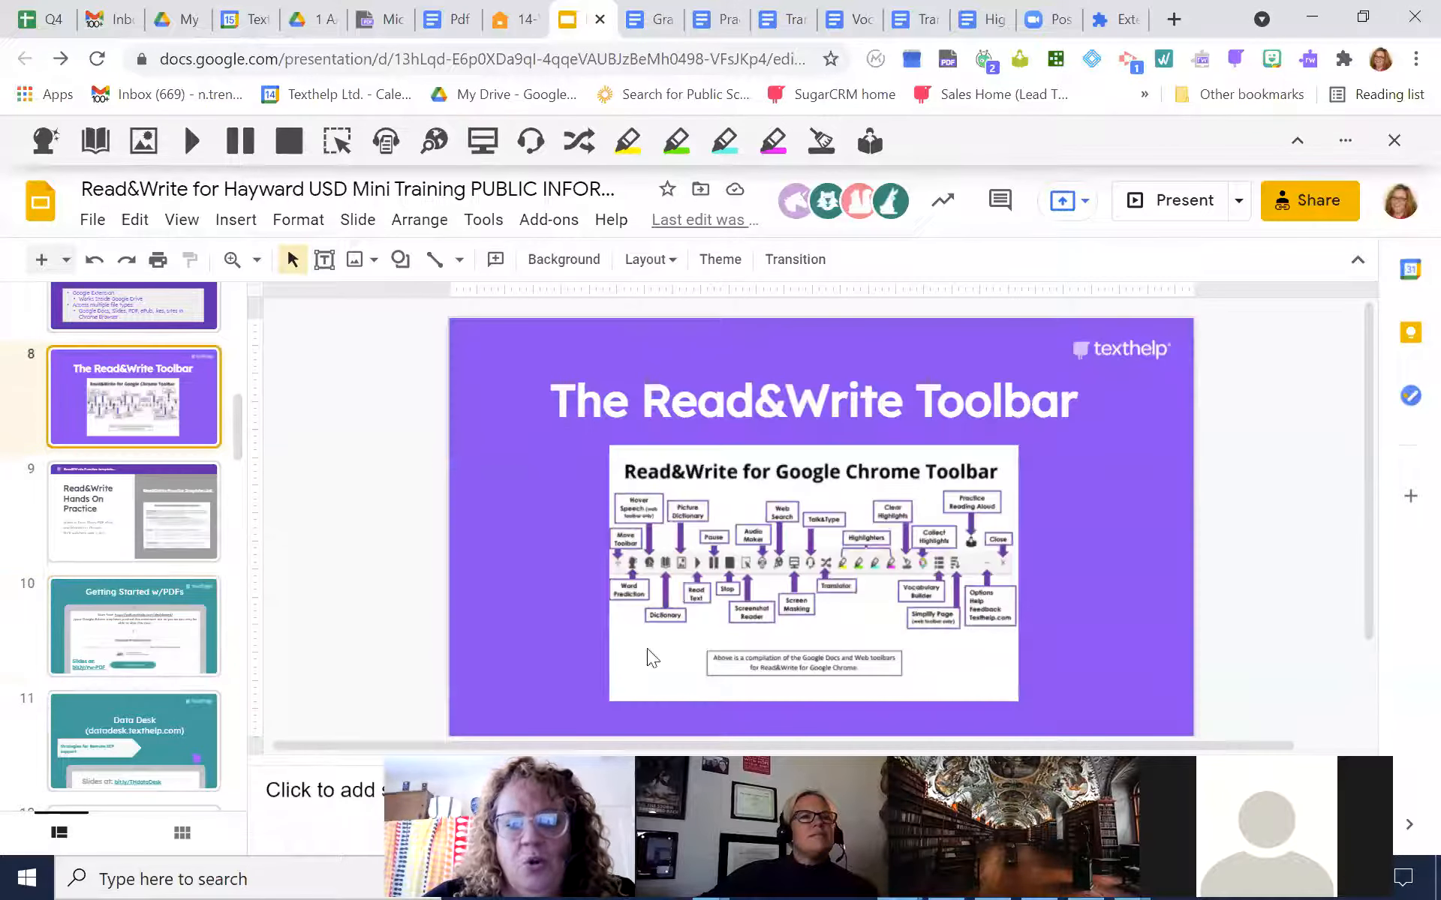
pyautogui.moveTo(240, 414)
pyautogui.mouseDown()
pyautogui.moveTo(233, 363)
pyautogui.moveTo(233, 464)
pyautogui.moveTo(234, 408)
pyautogui.mouseUp()
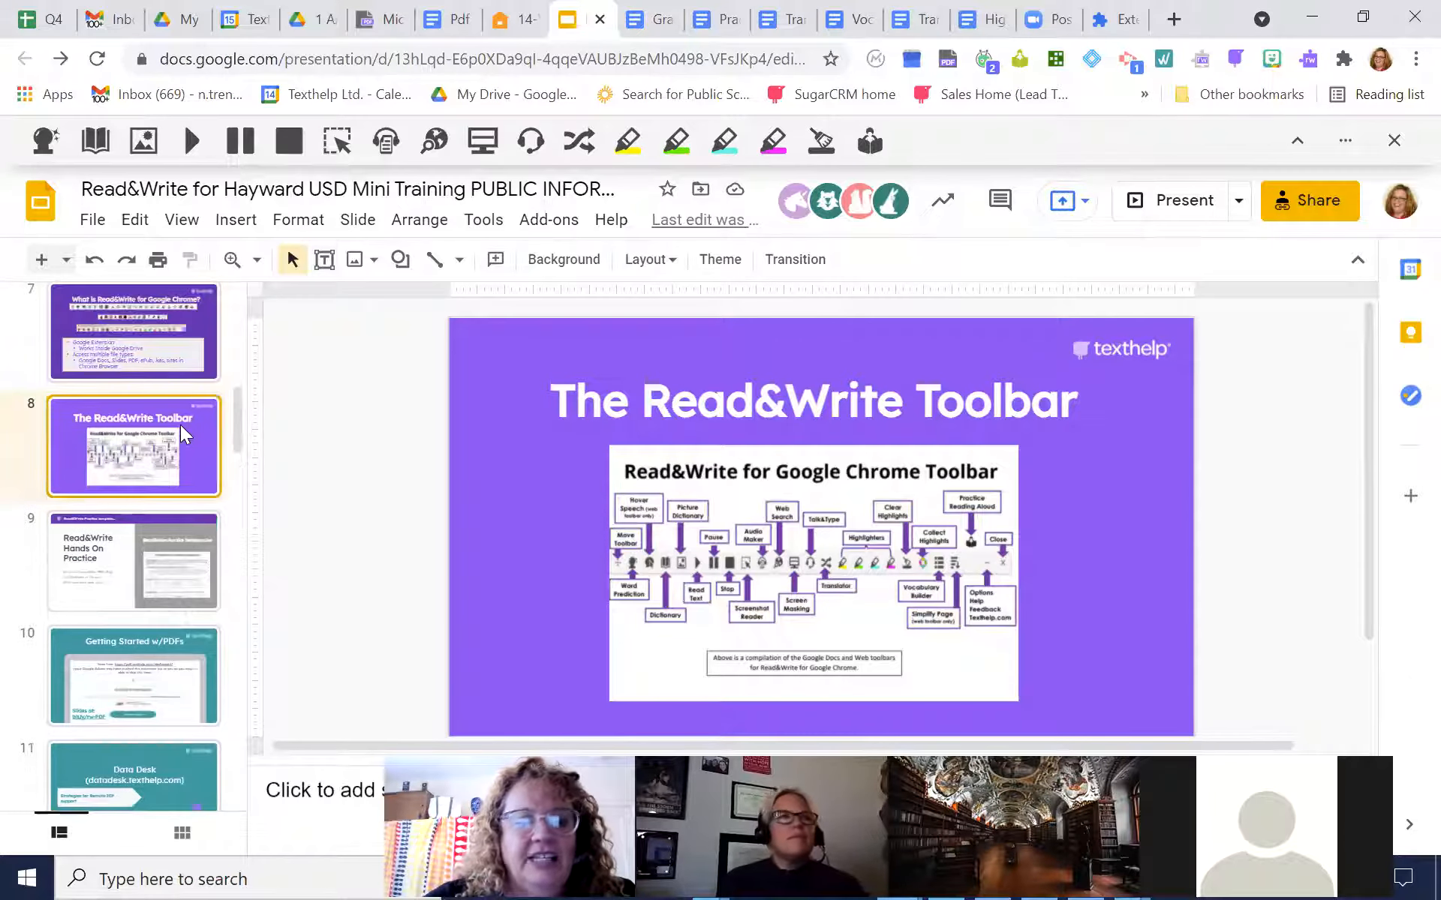
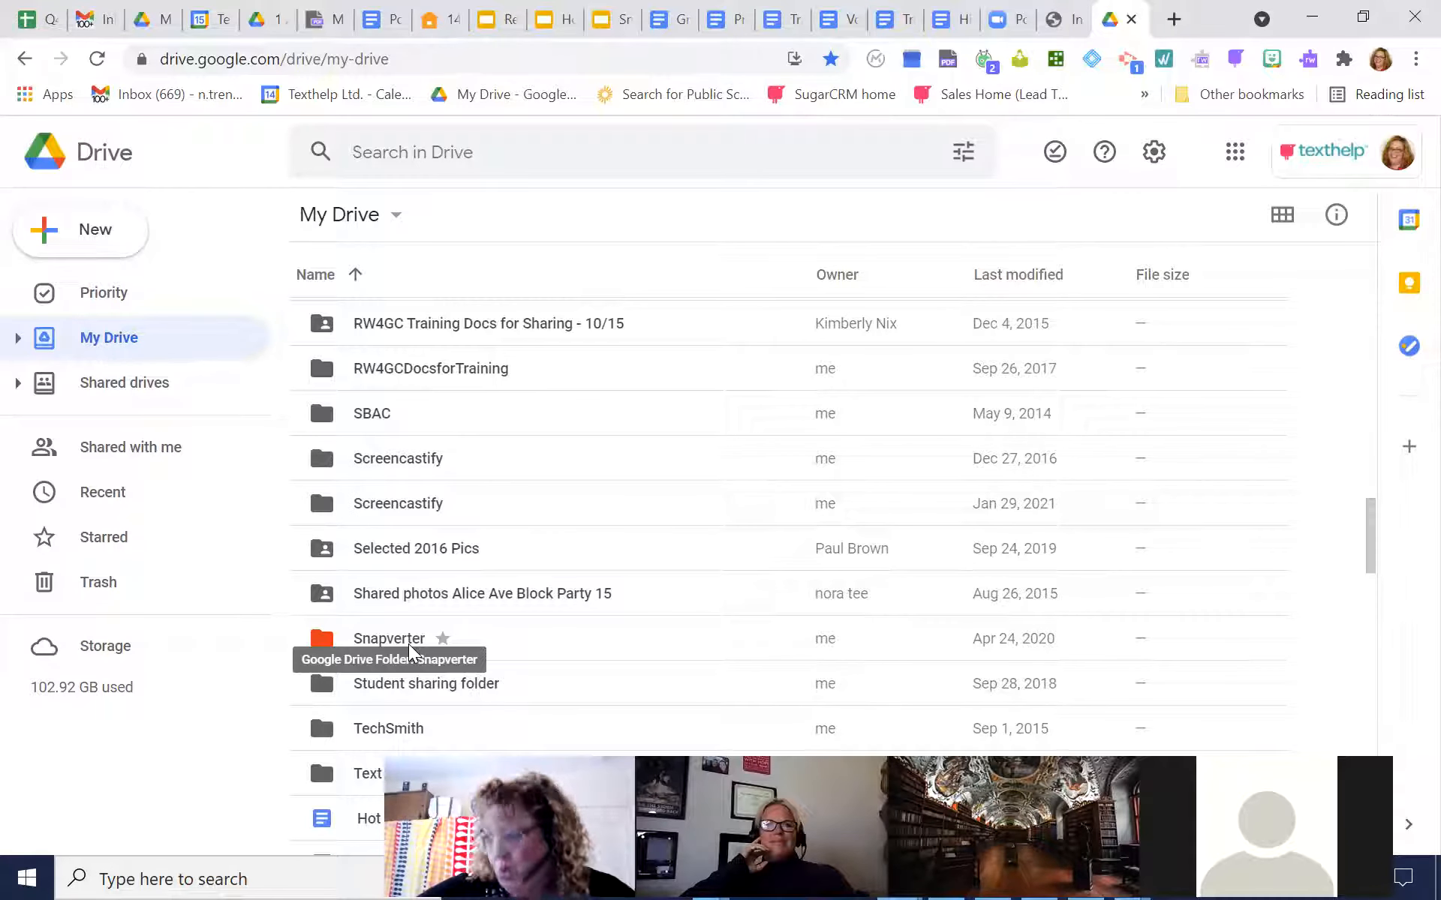
# Open the Snapverter folder in My Drive, and open Bad Scan.pdf from the 1 AA MASTER DEMO FILES folder in a separate browser tab
pyautogui.click(407, 643)
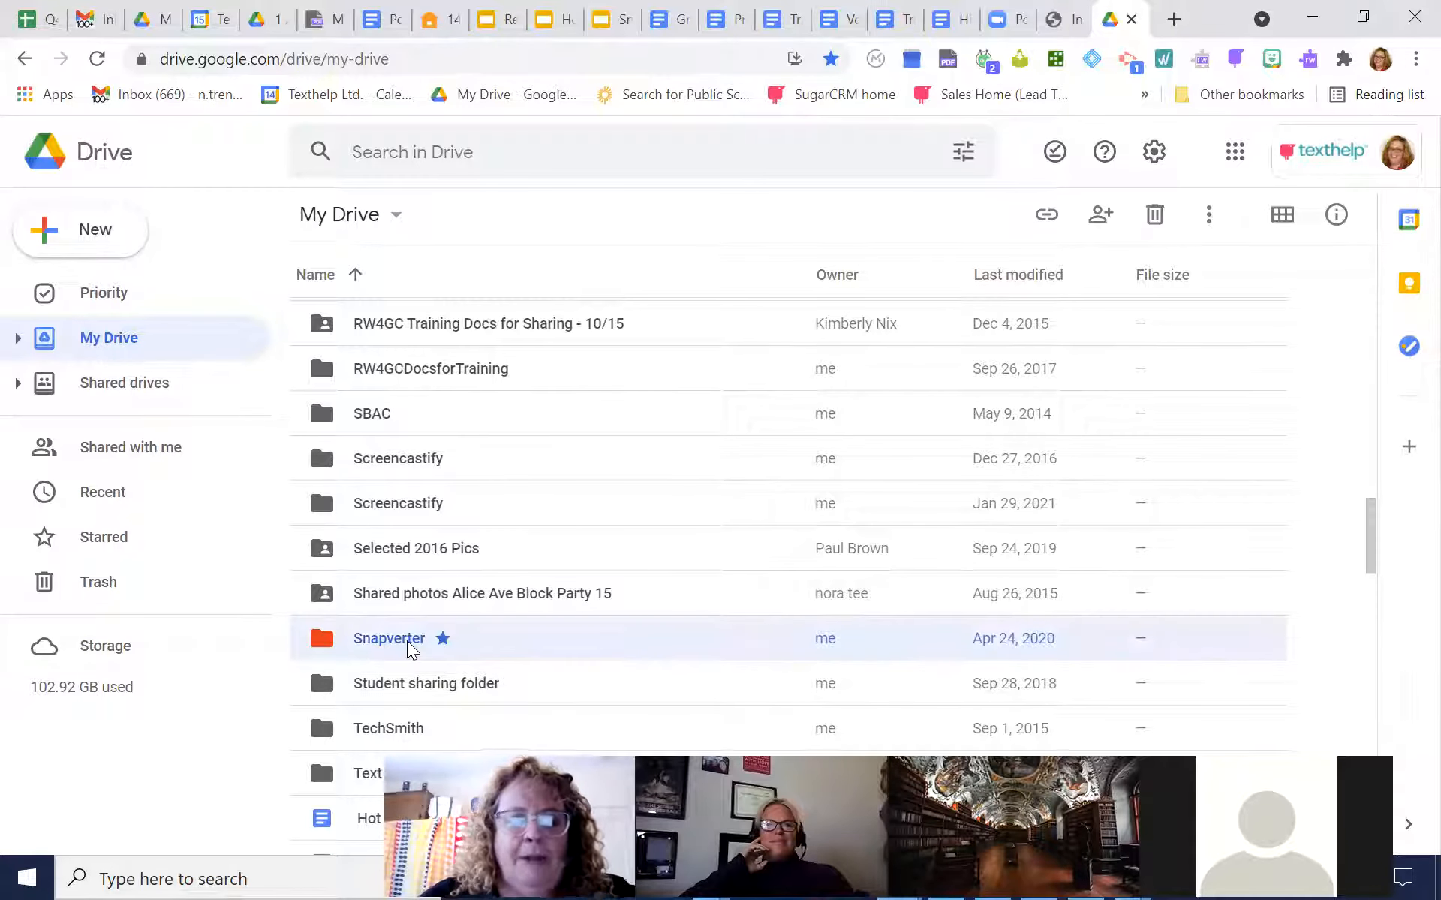
pyautogui.doubleClick(407, 640)
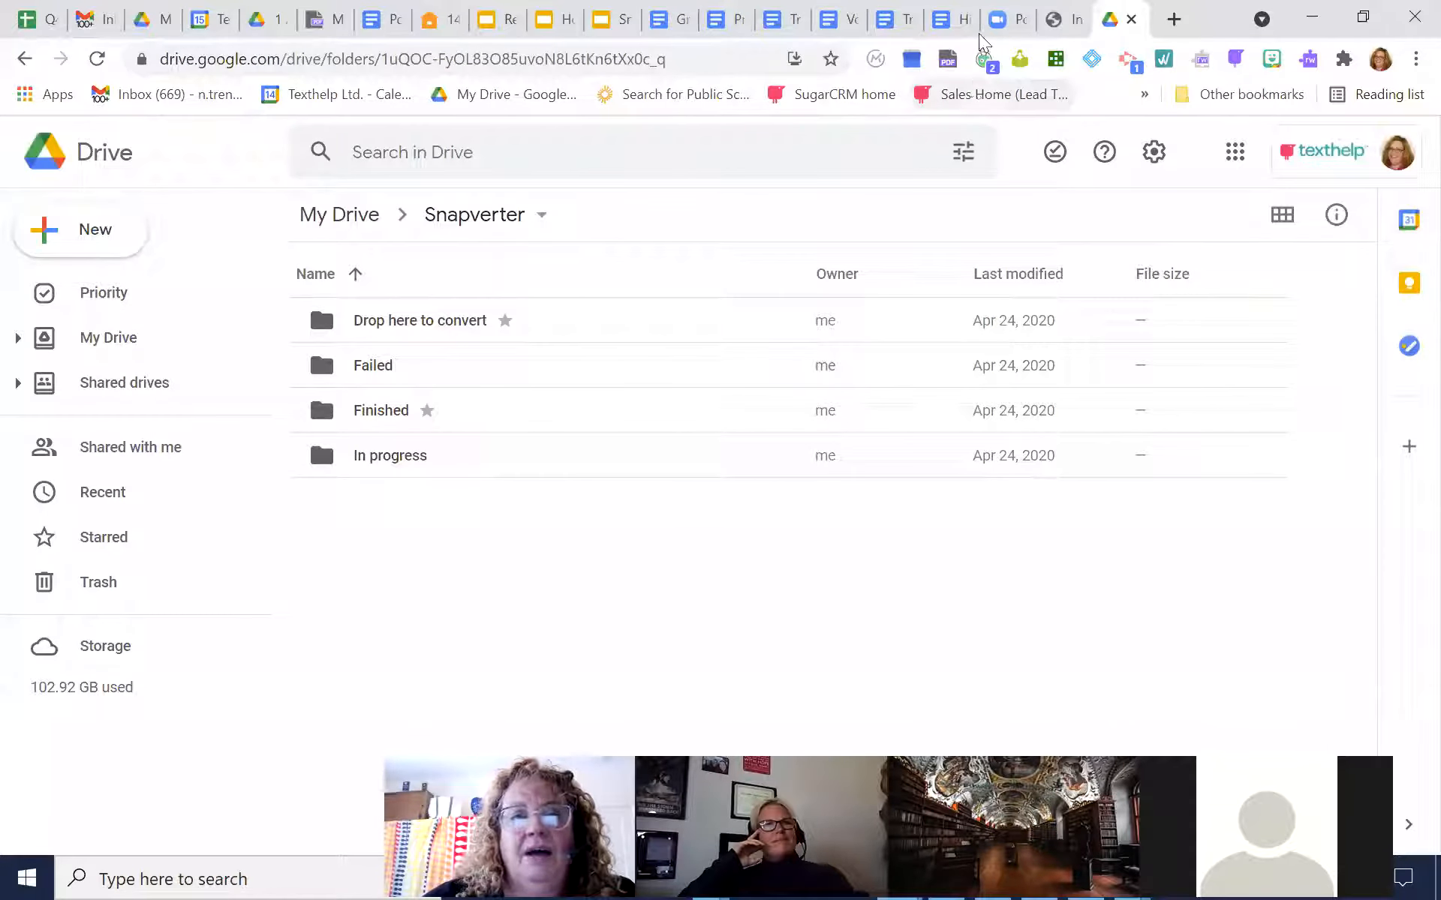
pyautogui.click(1175, 18)
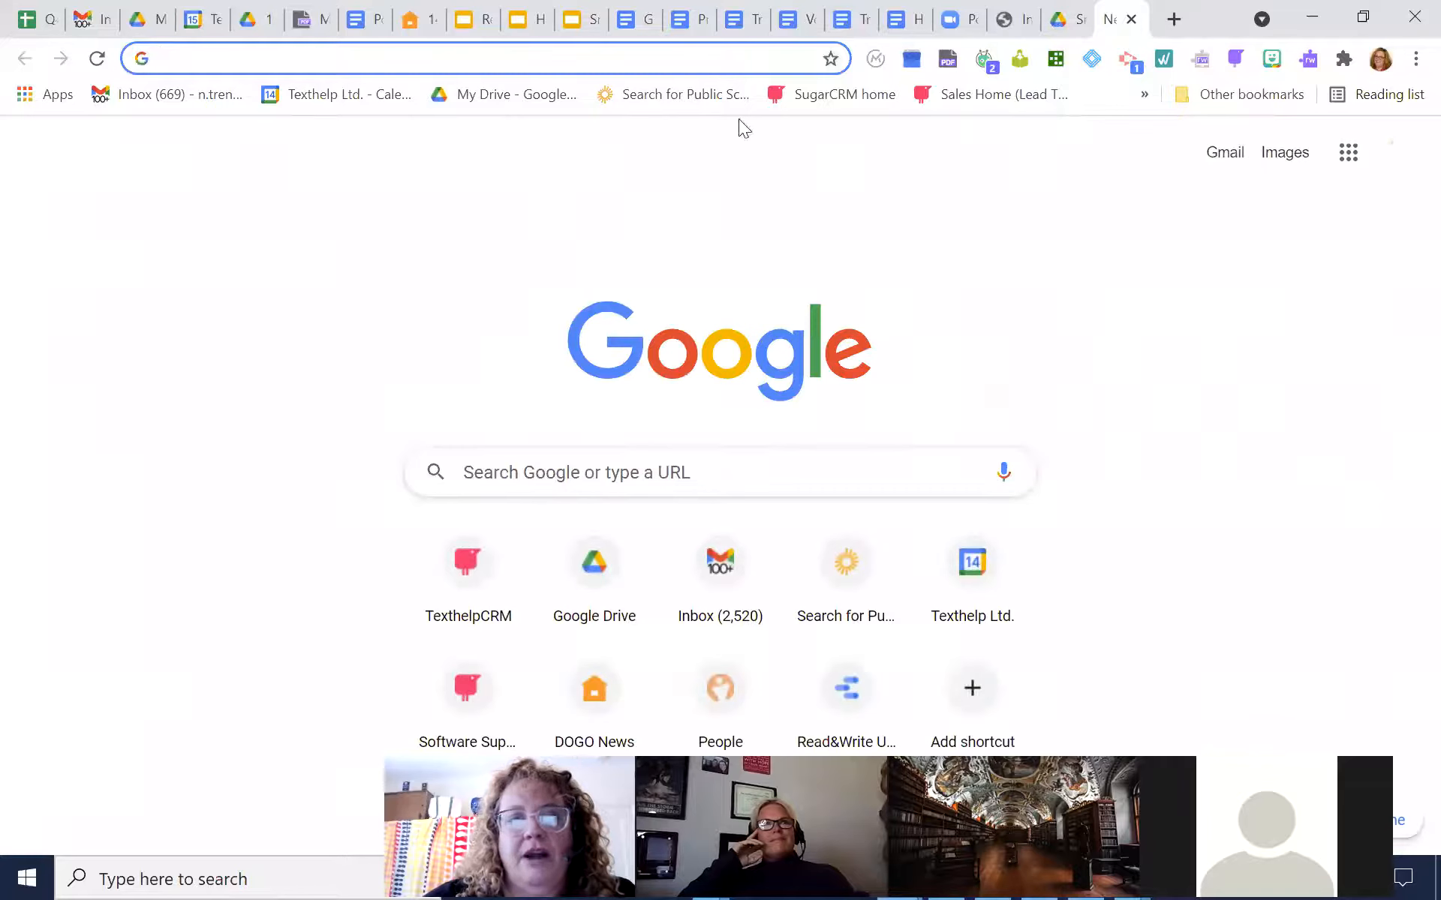
pyautogui.click(550, 103)
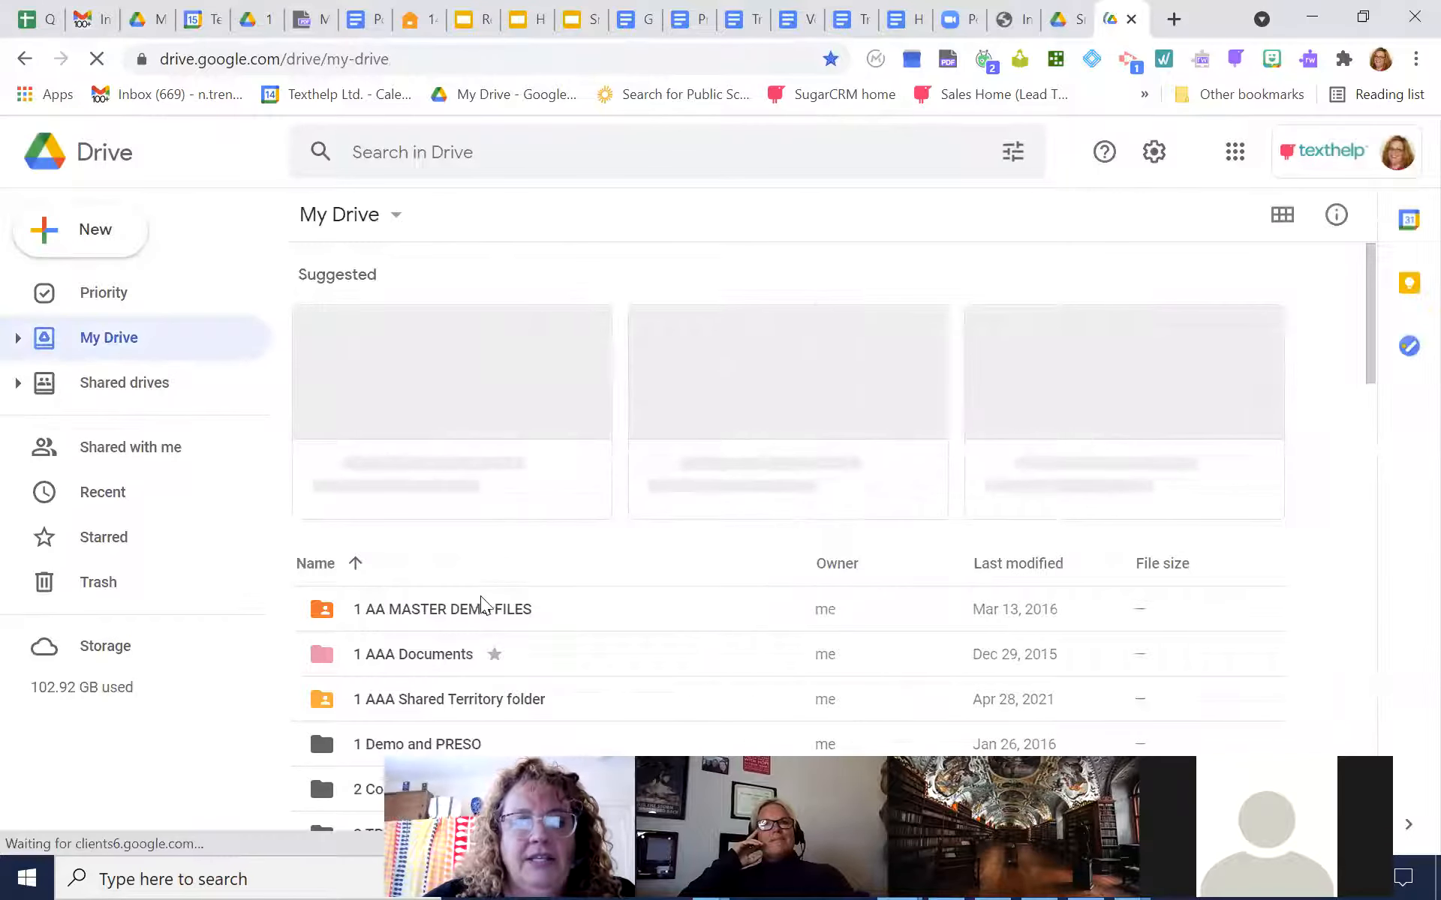
pyautogui.doubleClick(480, 610)
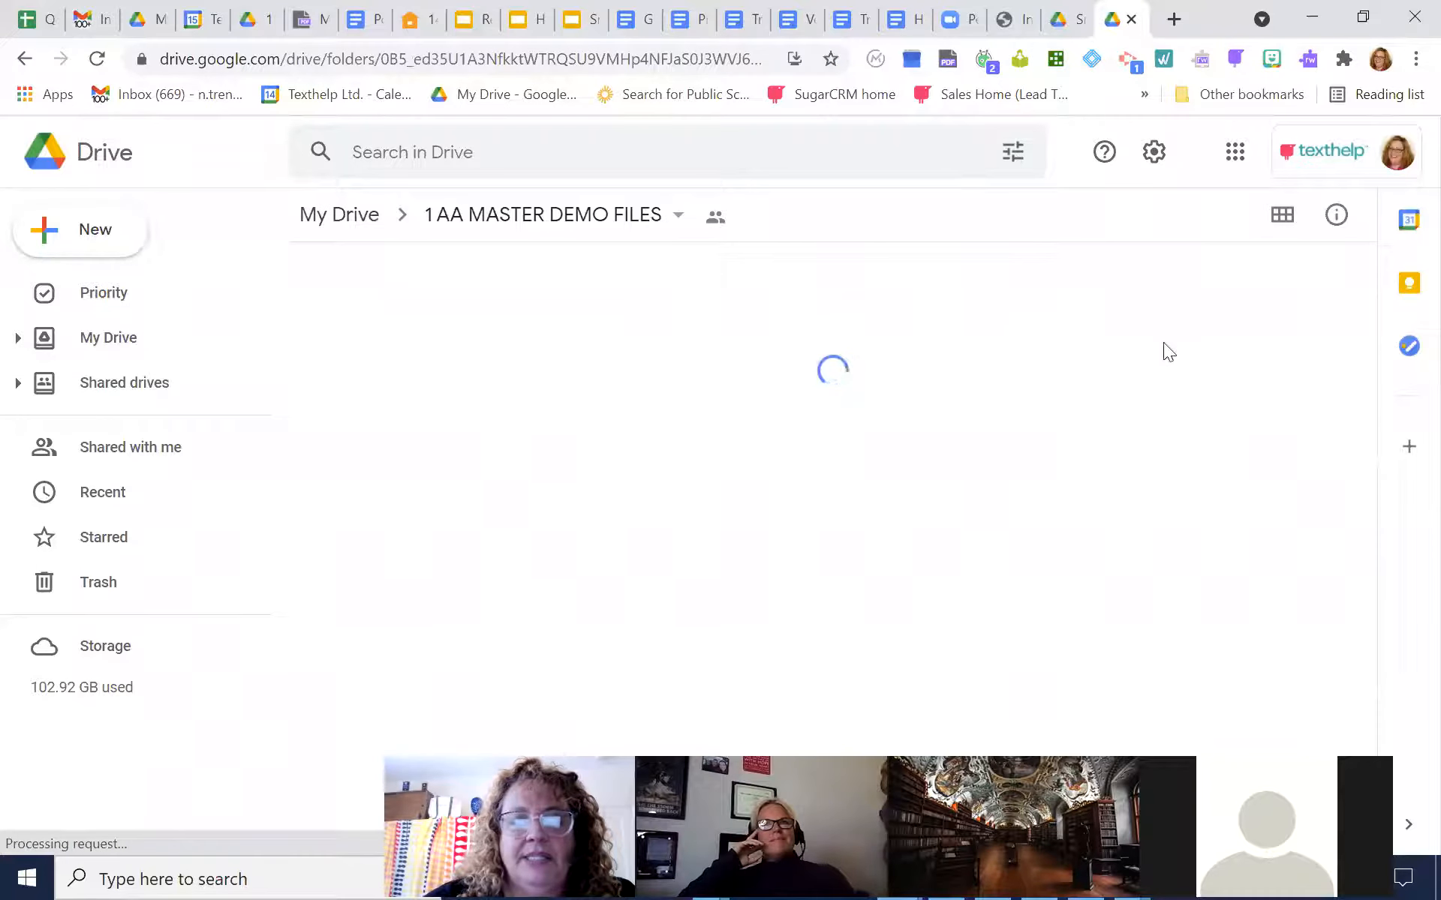
pyautogui.moveTo(1370, 258); pyautogui.dragTo(1361, 464)
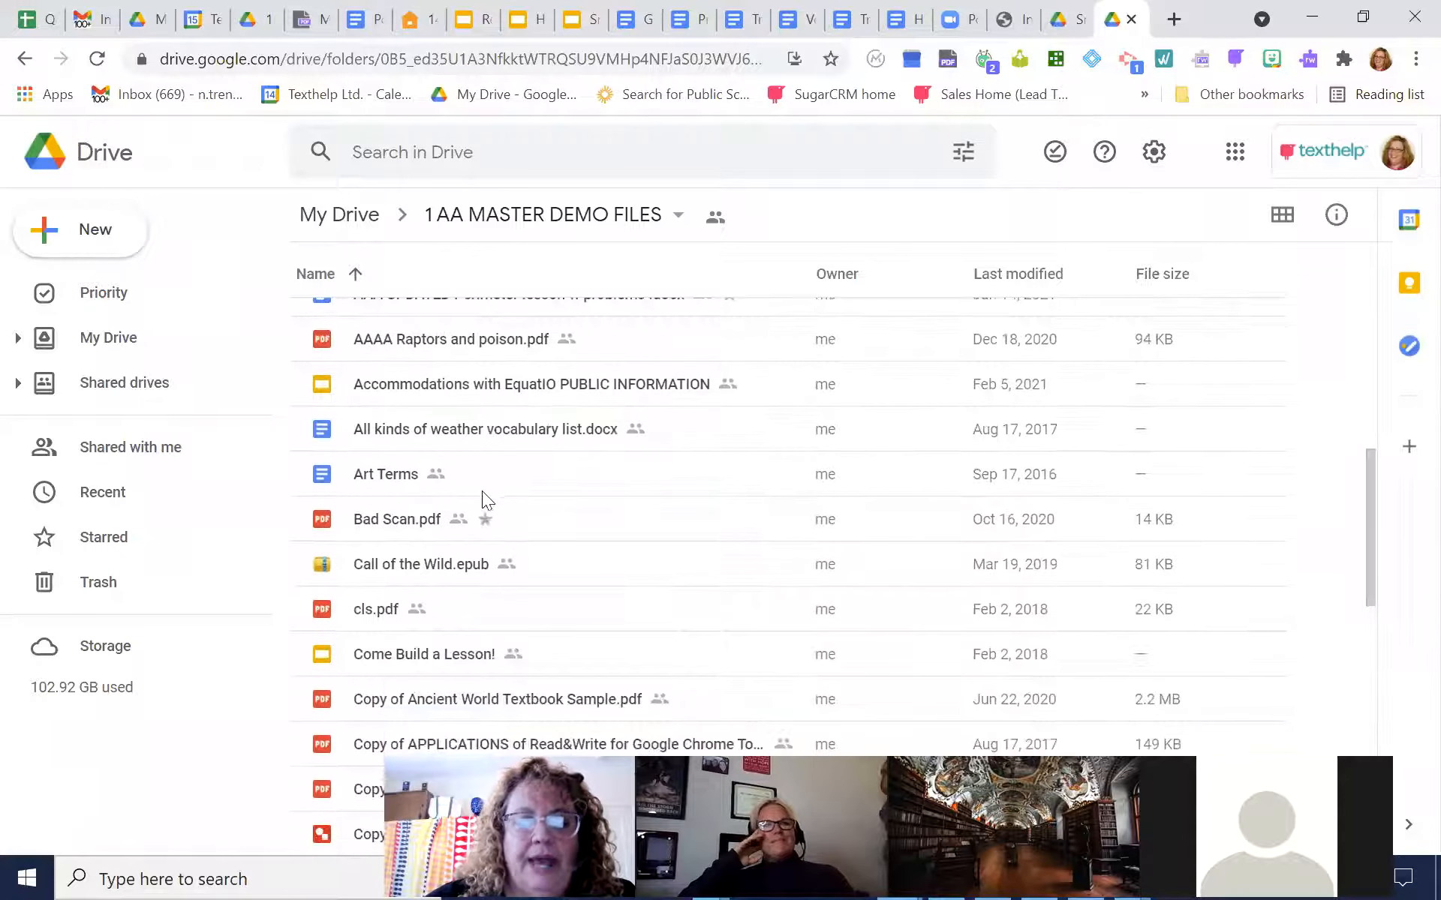
pyautogui.doubleClick(396, 525)
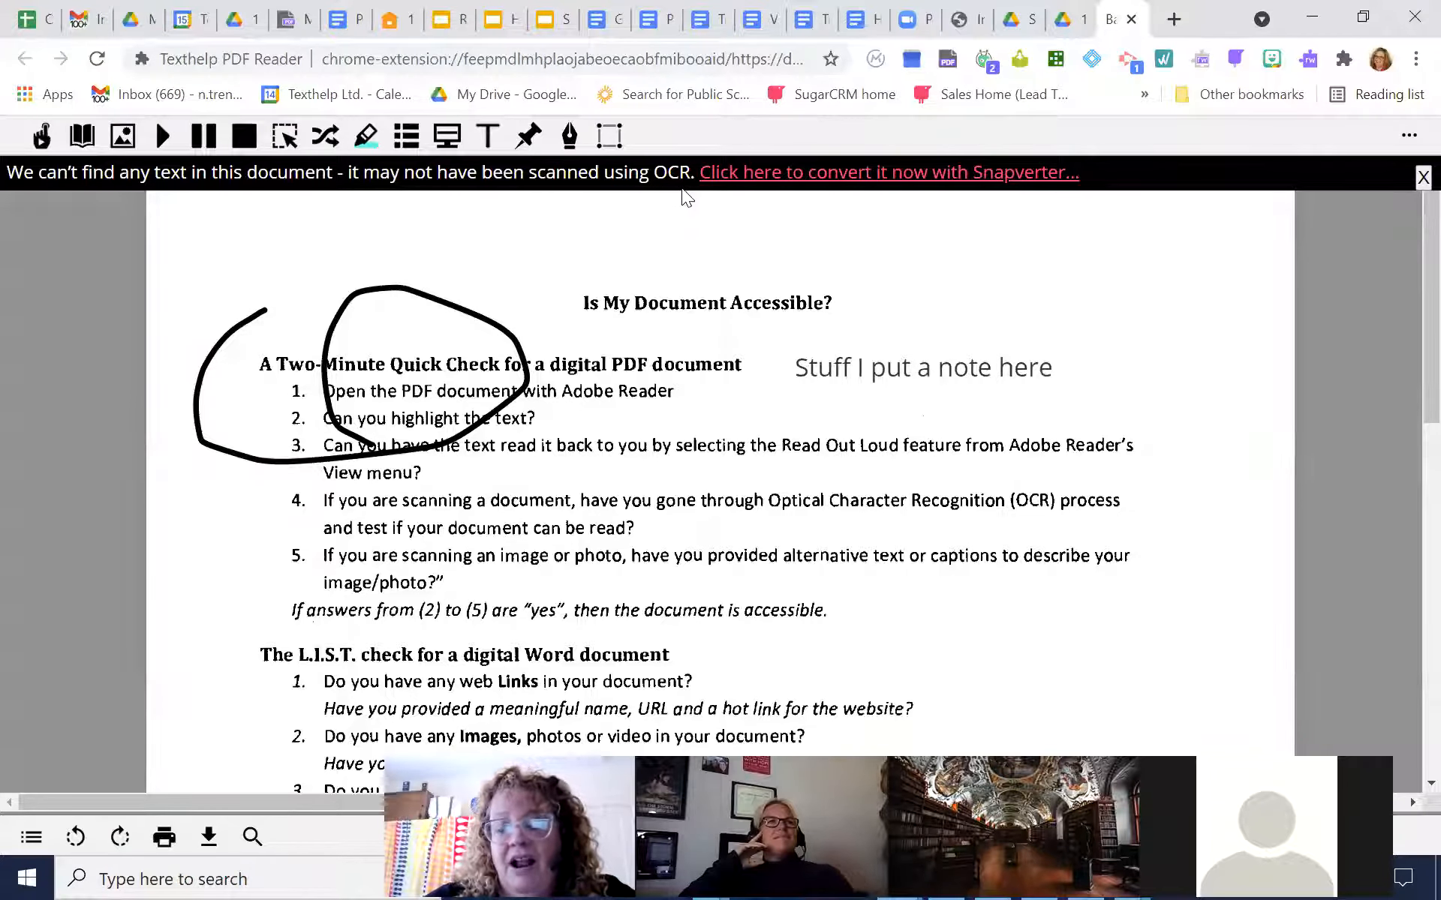
# Select and deselect the text note in Bad Scan.pdf, and convert the scanned PDF with Snapverter
pyautogui.click(870, 365)
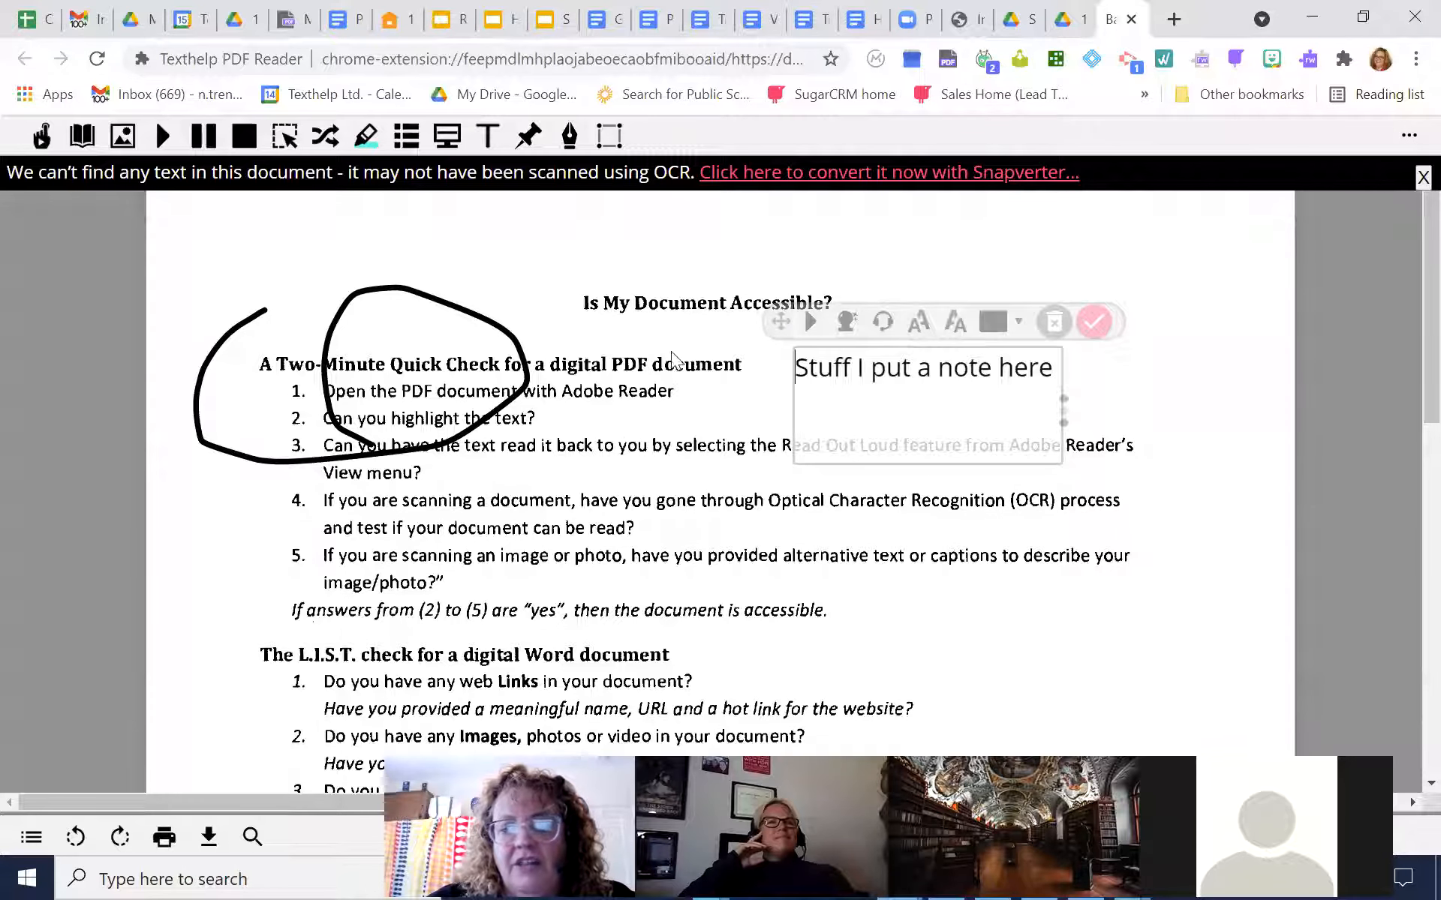
pyautogui.click(487, 243)
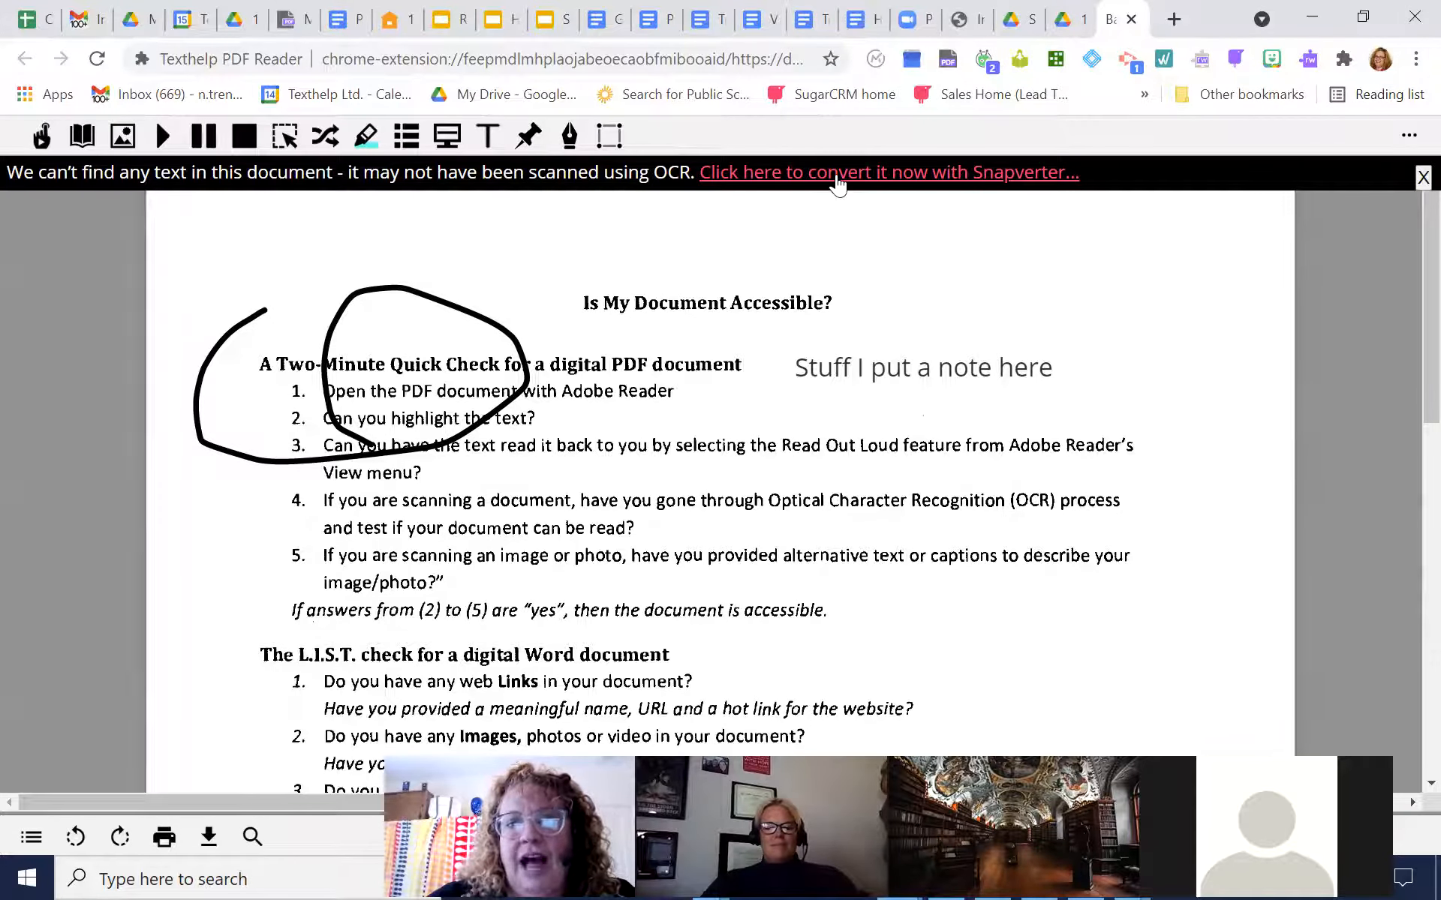
pyautogui.click(1015, 25)
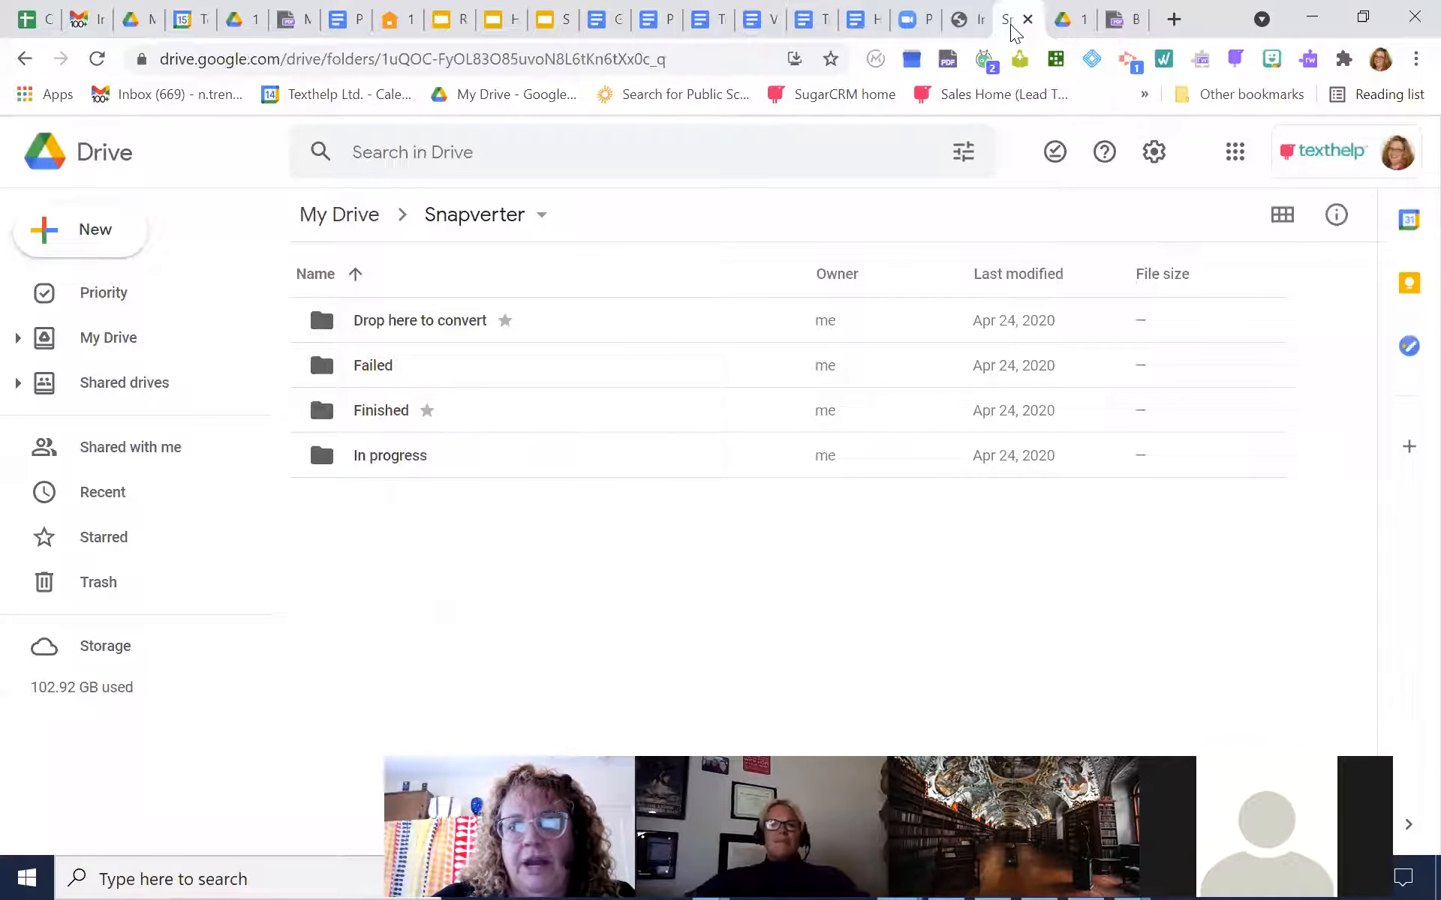
pyautogui.click(1028, 19)
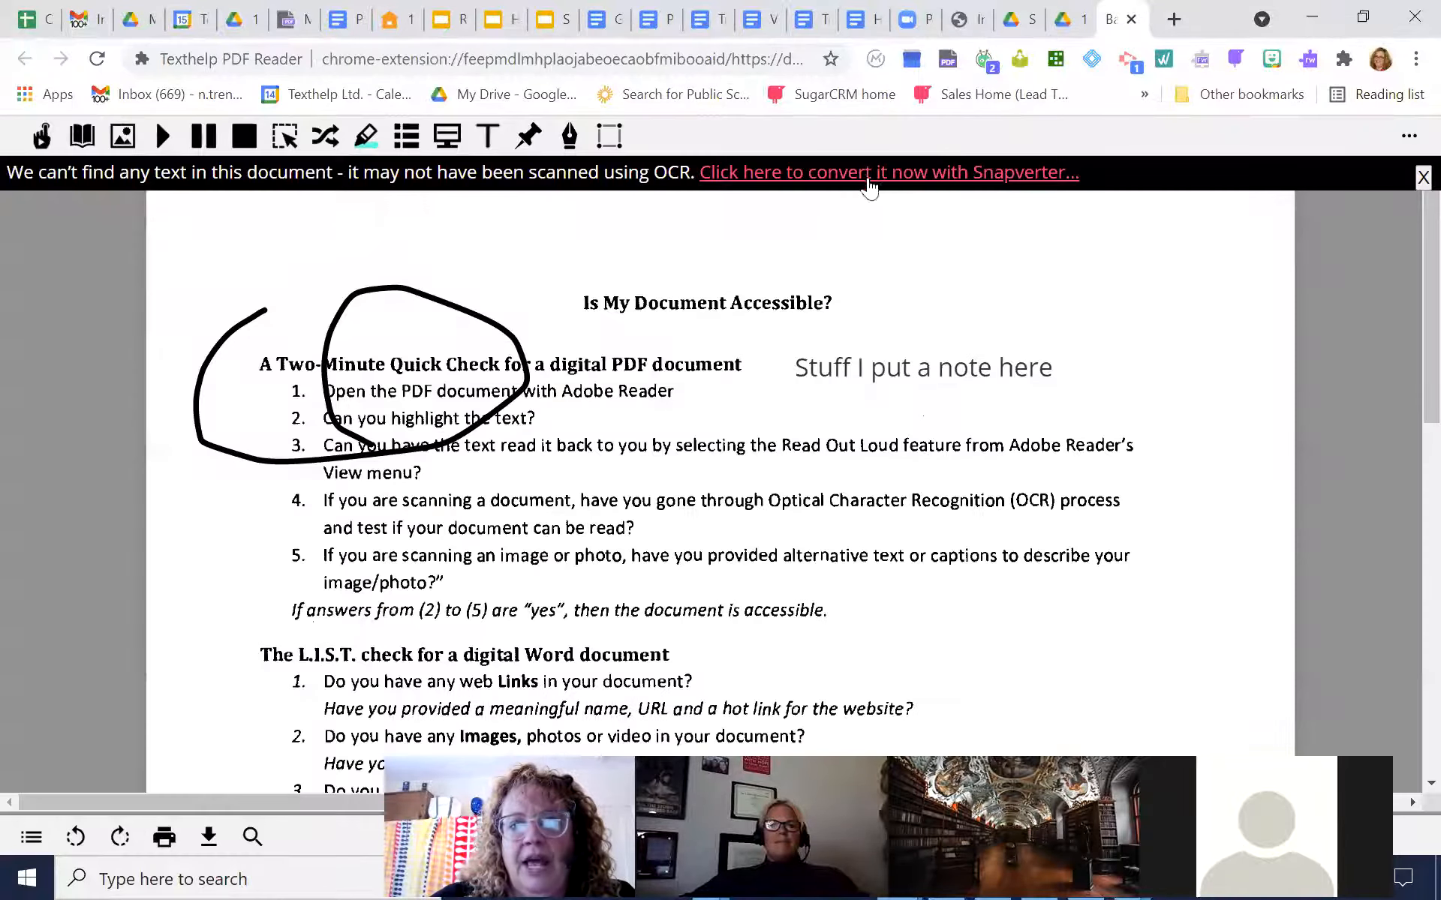
pyautogui.click(860, 182)
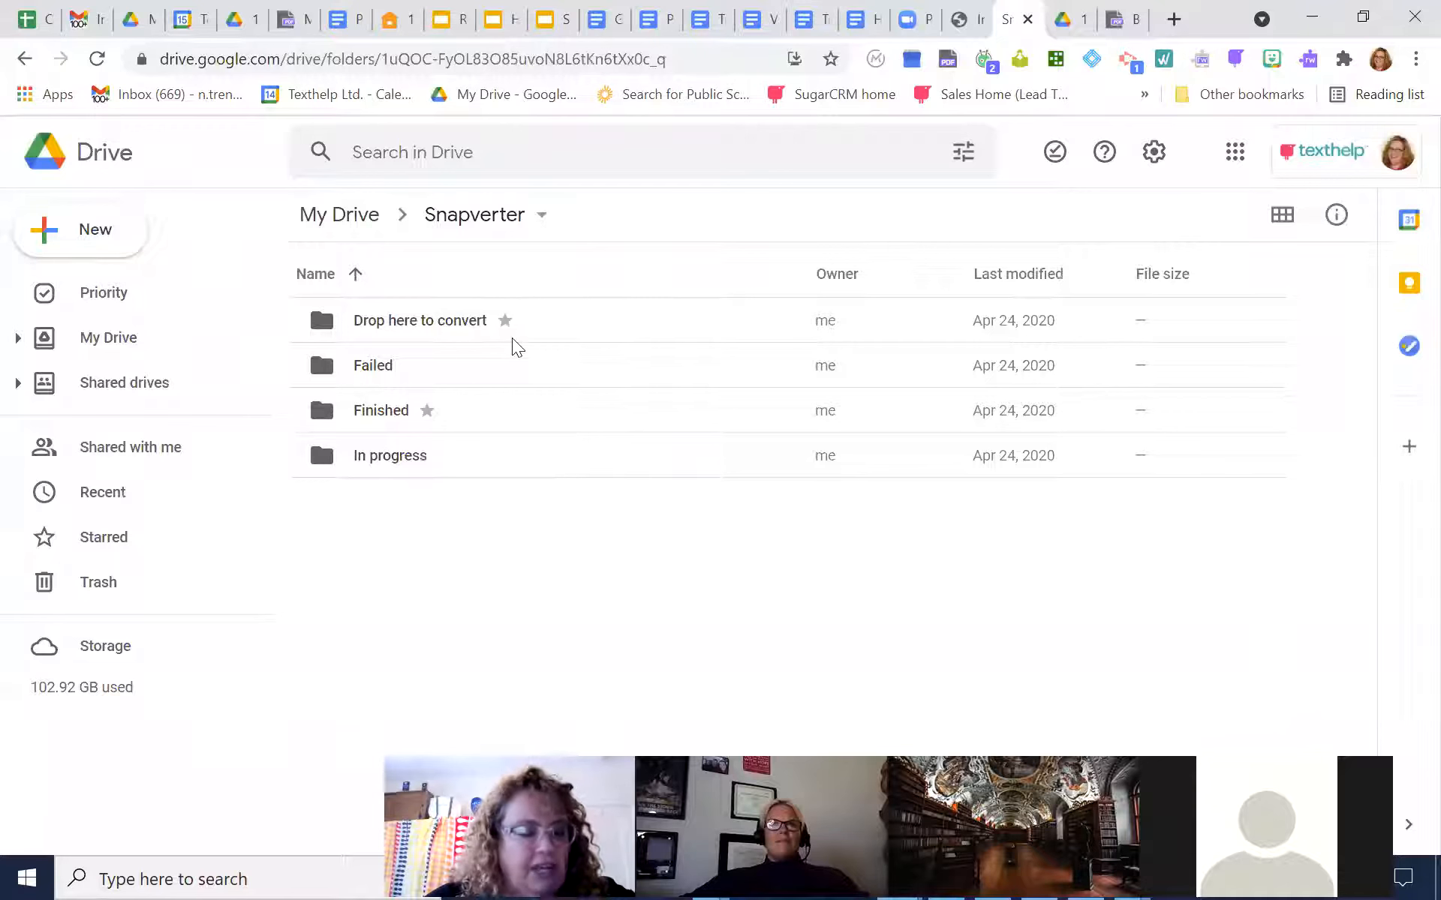
# In the Snapverter folder in Drive, look into the Drop here to convert folder and then the Finished folder
pyautogui.doubleClick(433, 322)
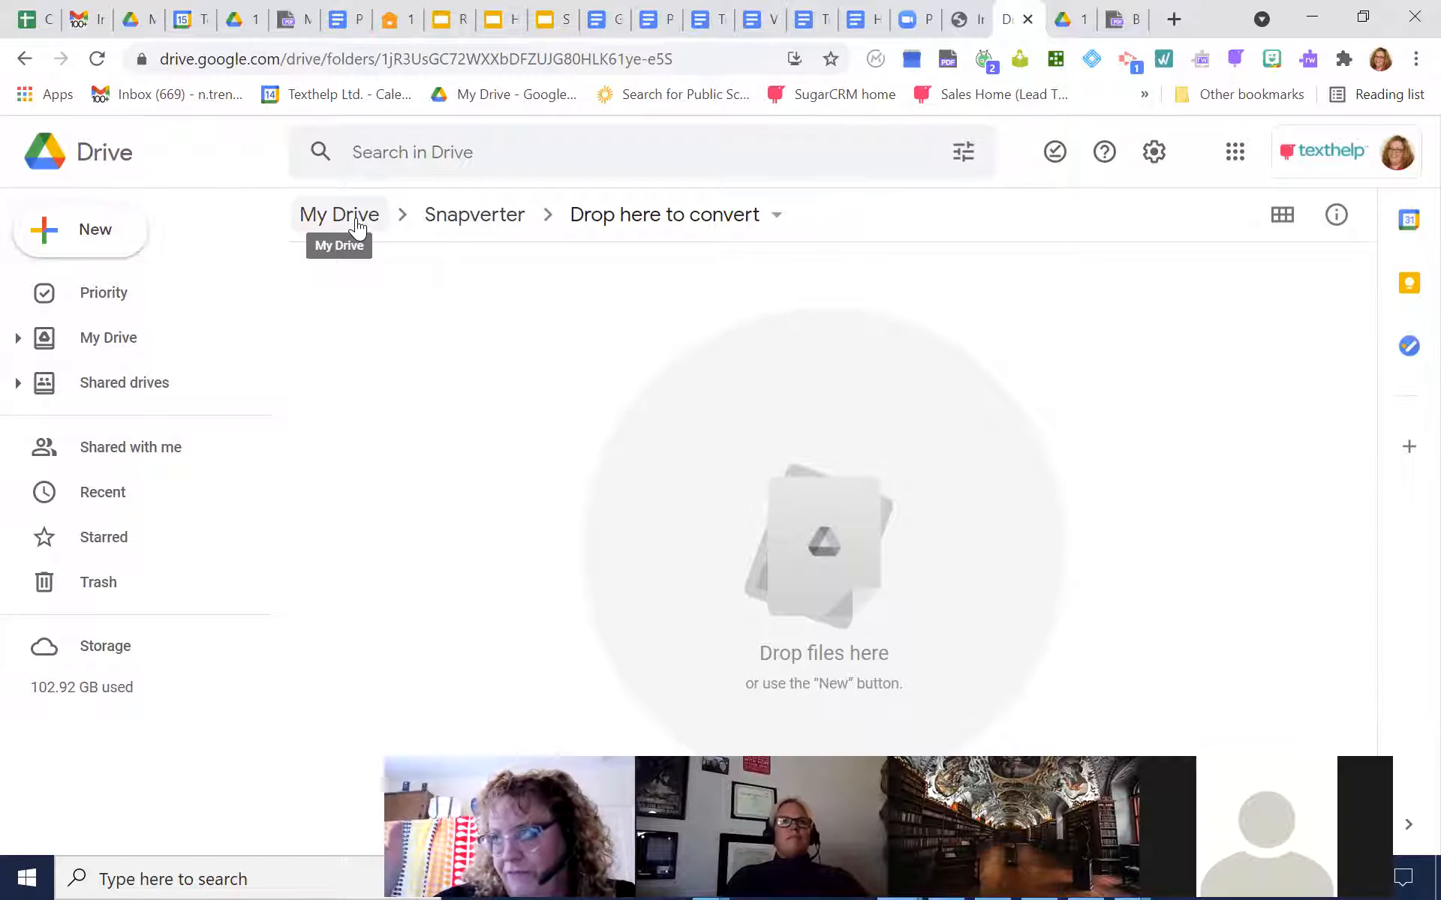
pyautogui.click(480, 215)
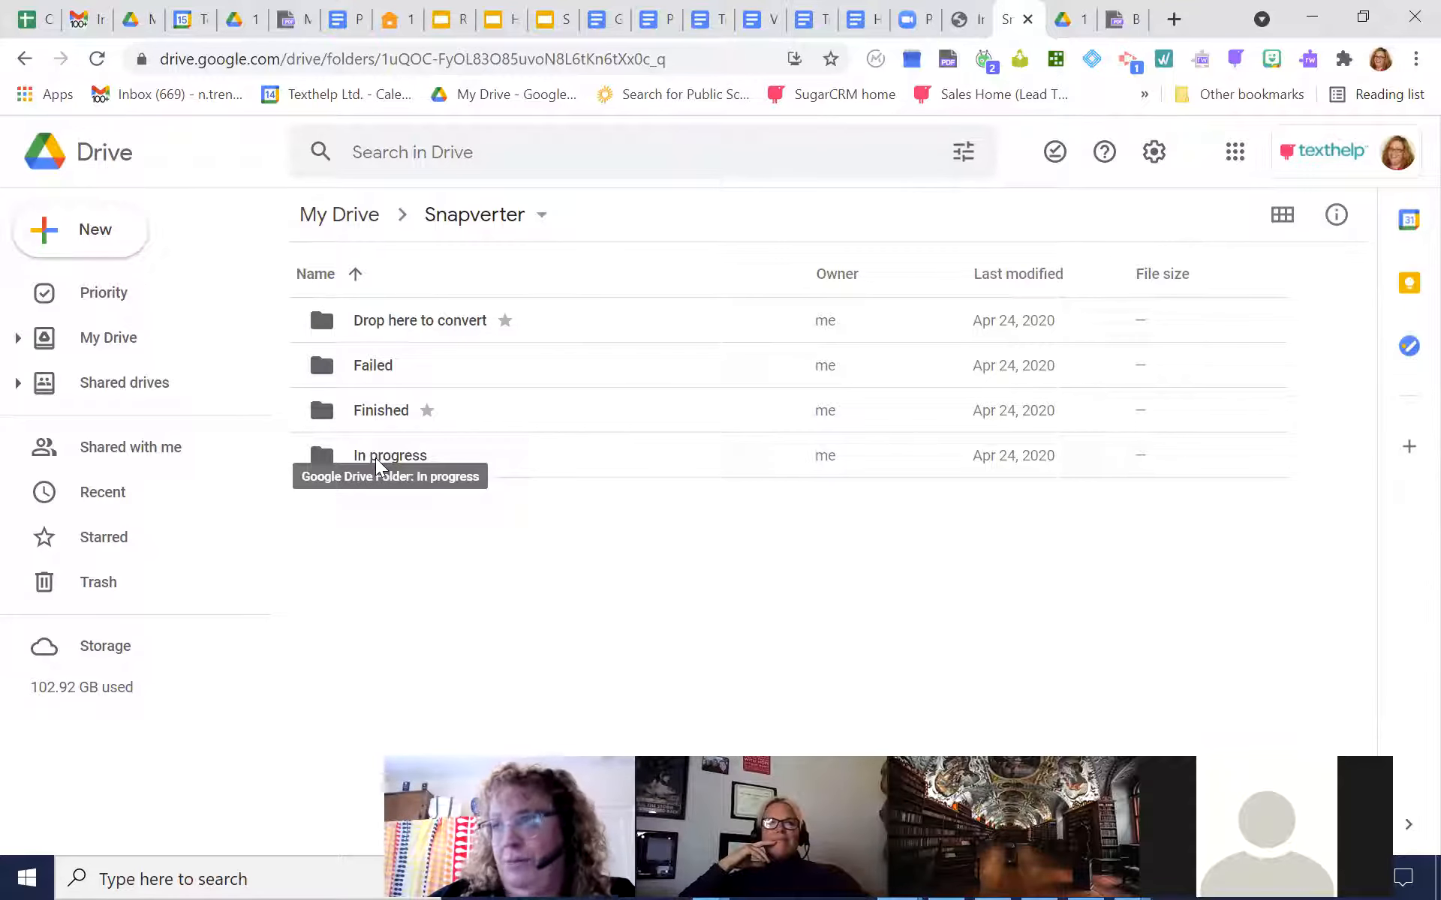
pyautogui.doubleClick(384, 413)
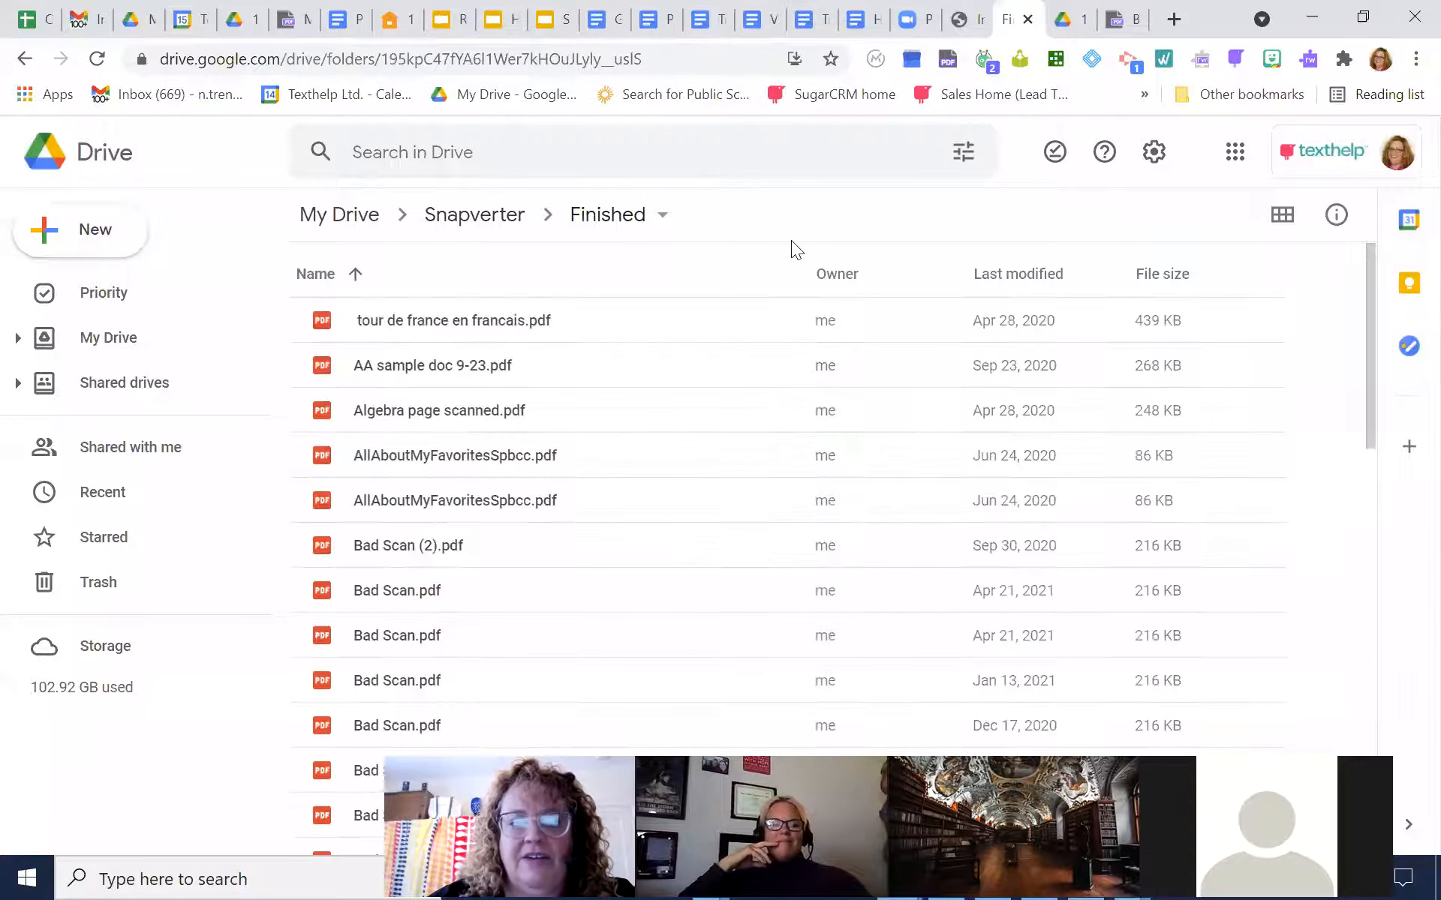
# Open the converted Bad Scan (2).pdf and select the line "Can you highlight the text?" to test that its text is selectable
pyautogui.doubleClick(405, 551)
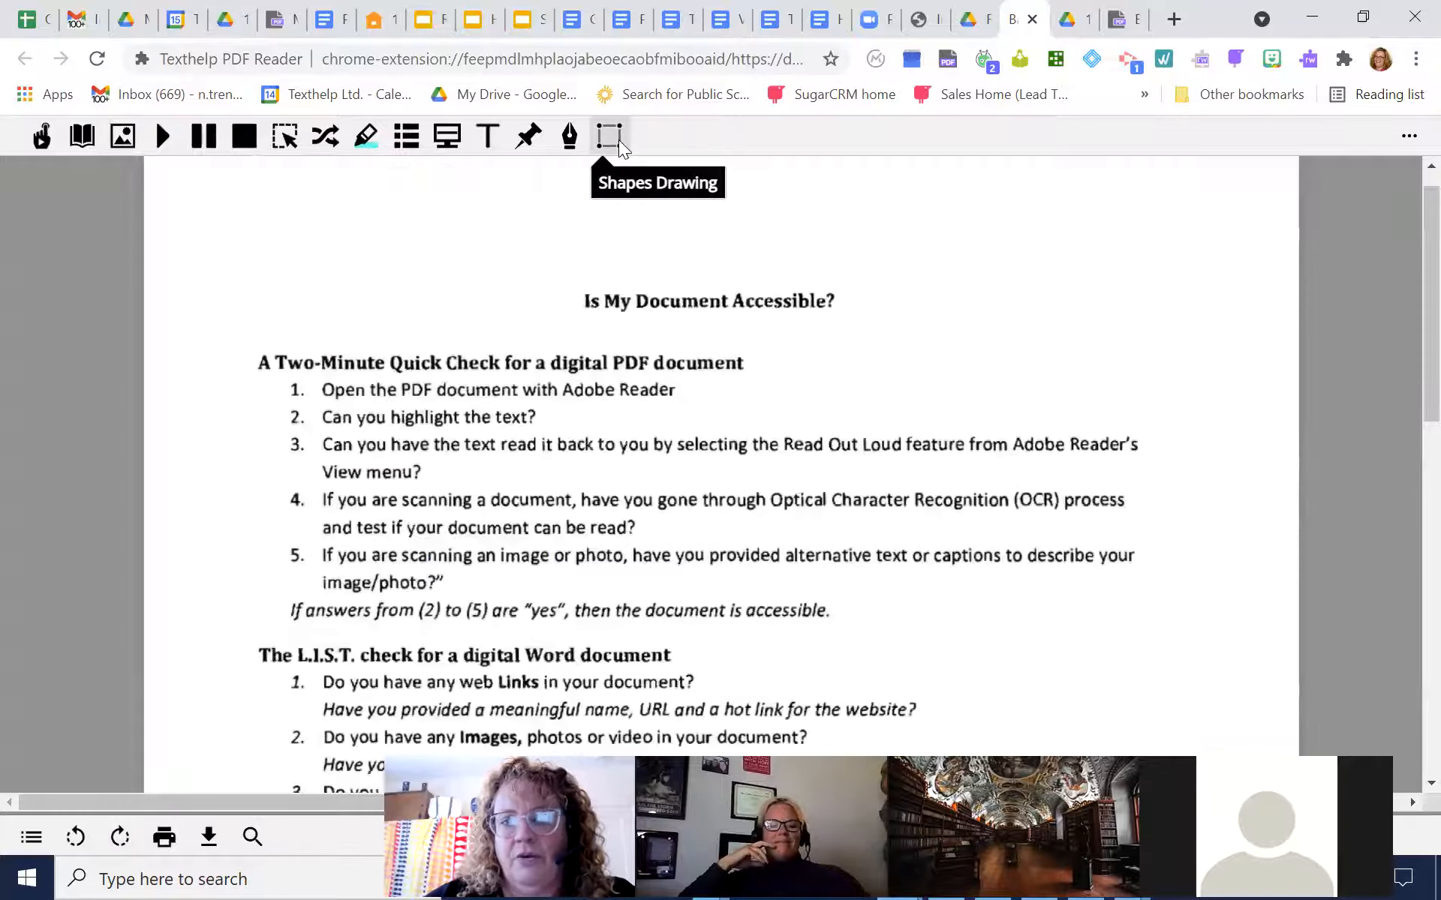
pyautogui.tripleClick(467, 390)
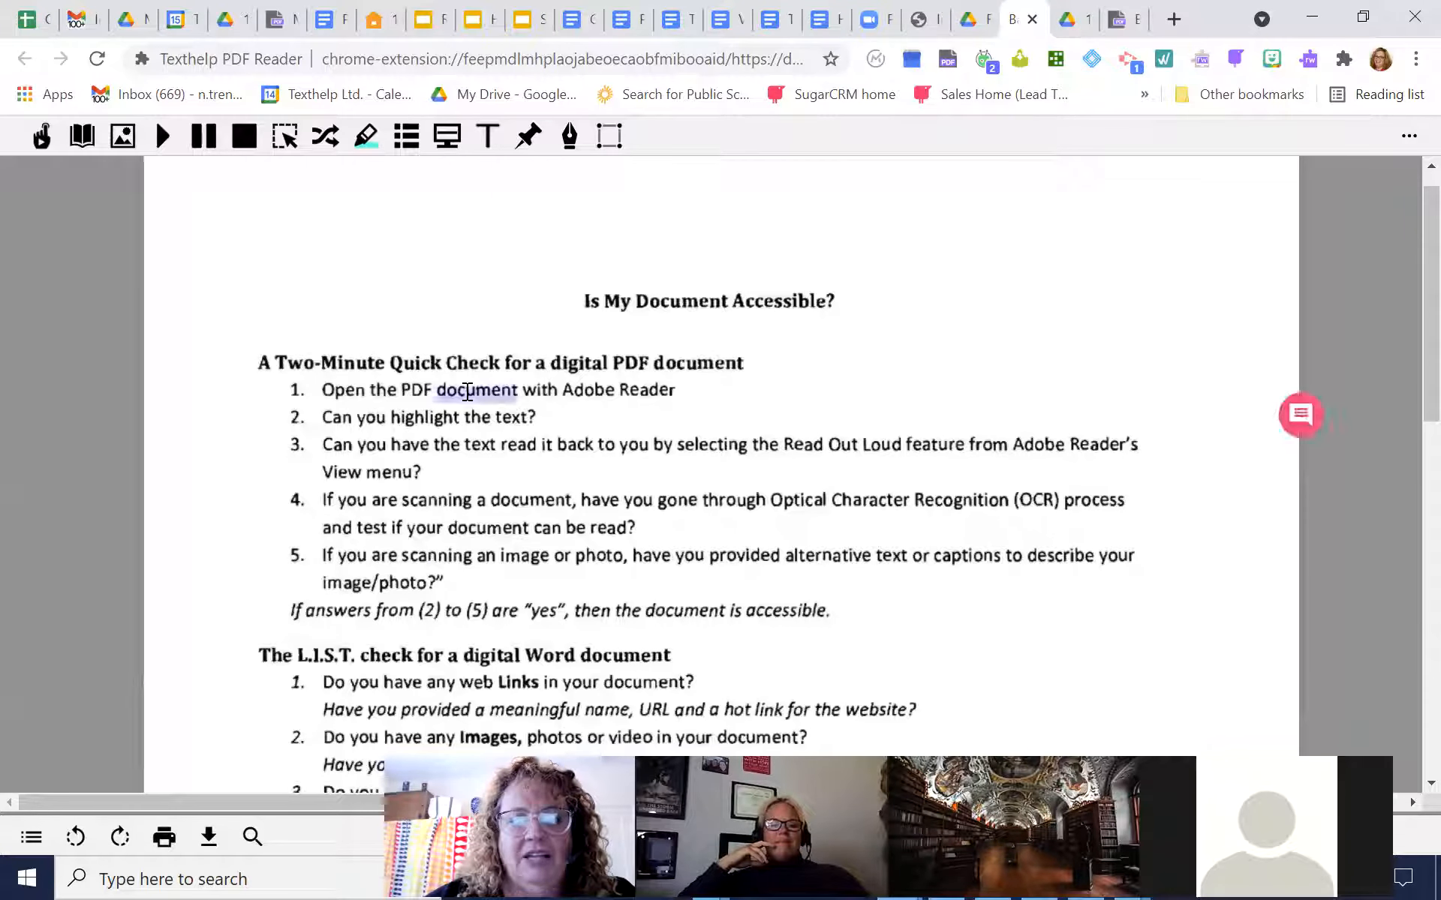
pyautogui.moveTo(541, 417); pyautogui.dragTo(314, 420)
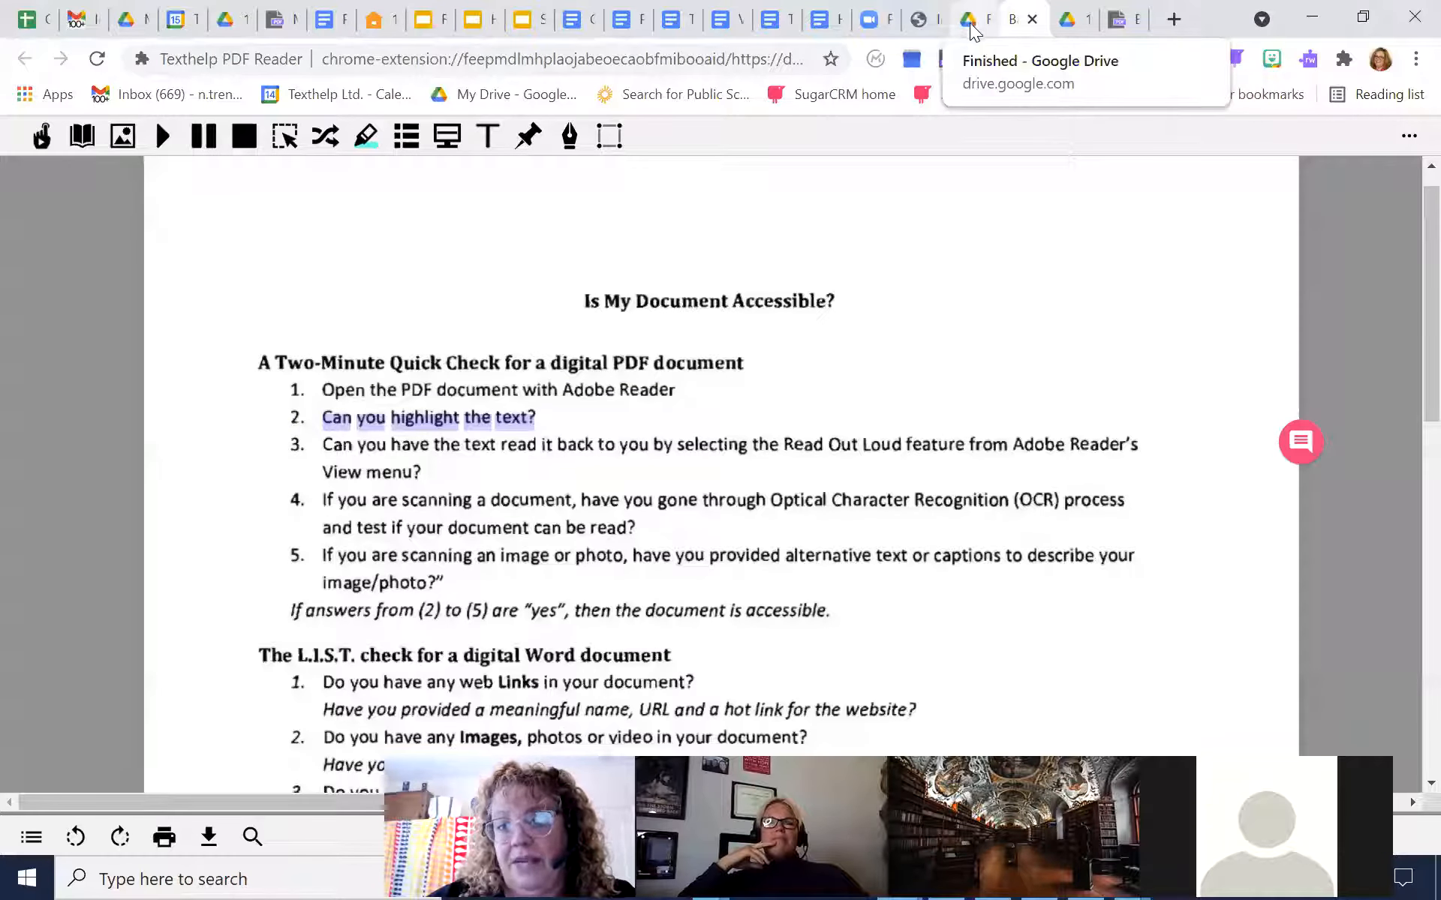
# Check the original Bad Scan.pdf for its conversion status, view the converted copy again, and return to the Finished folder
pyautogui.click(1123, 24)
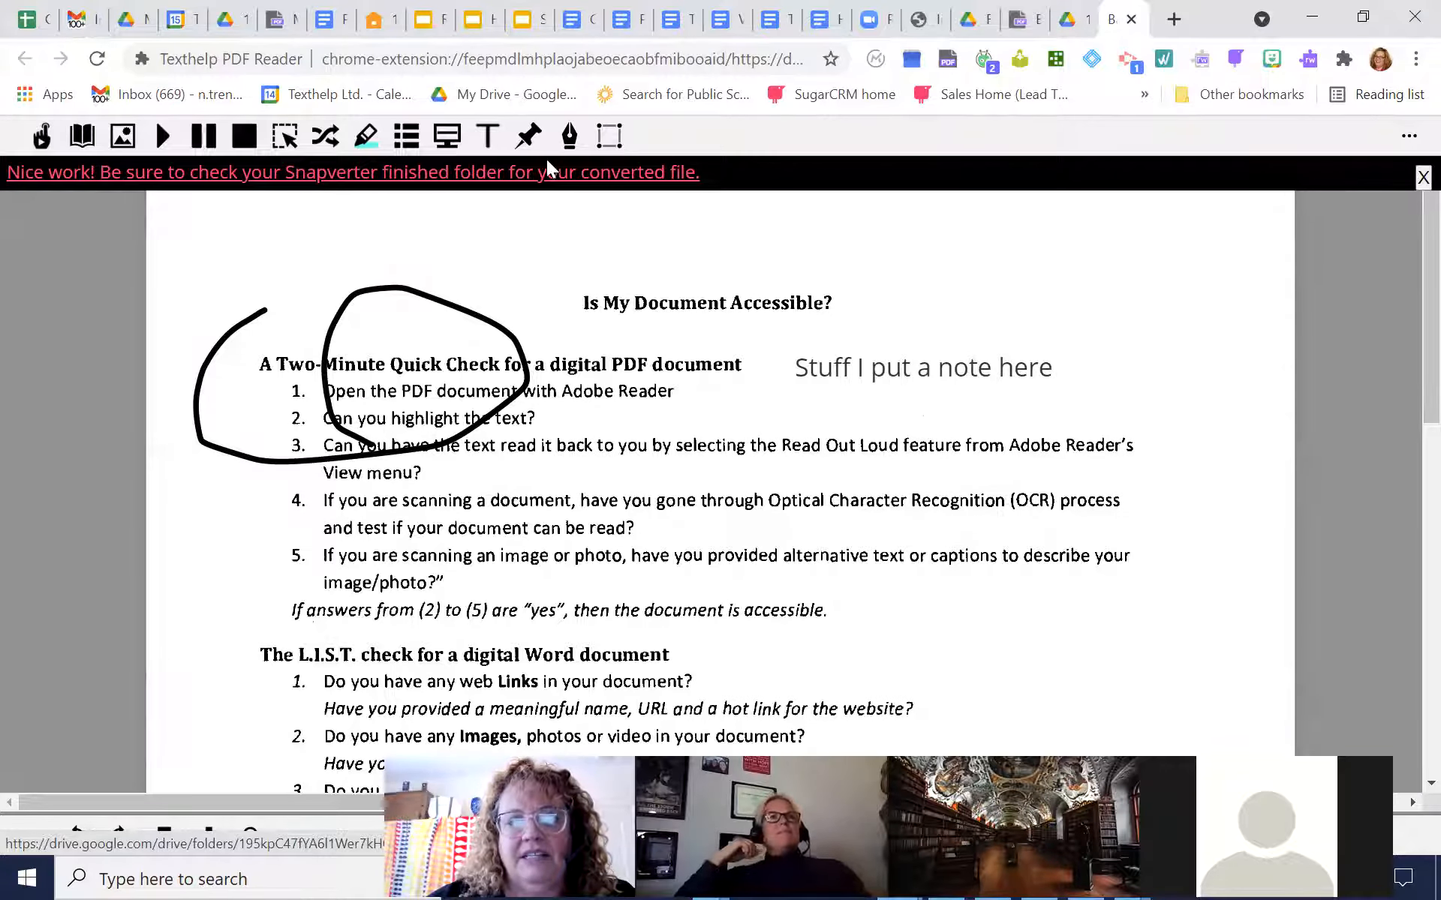
pyautogui.click(1020, 21)
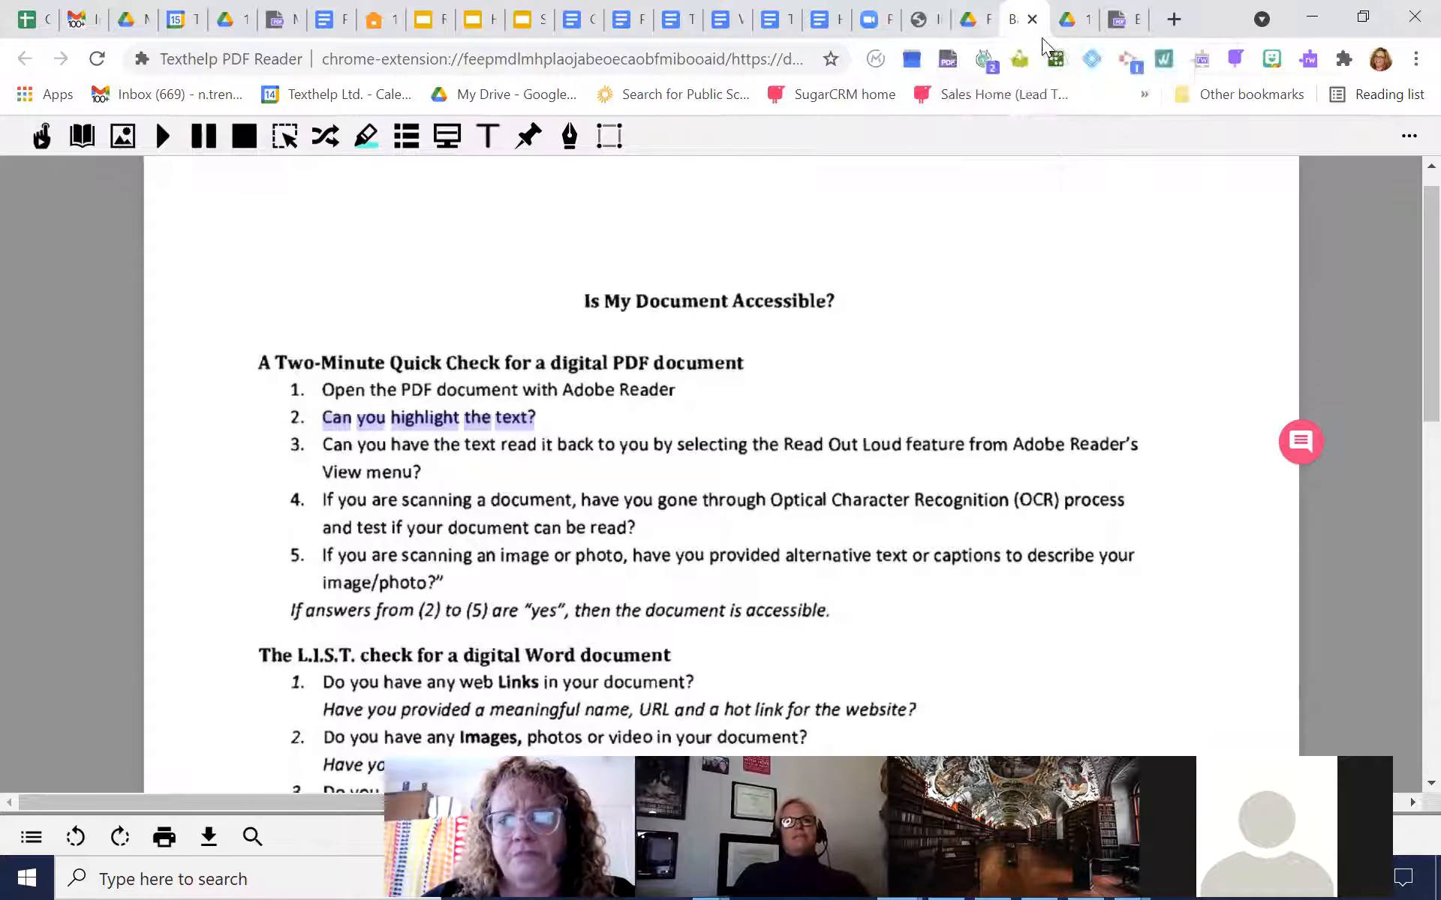
pyautogui.click(983, 22)
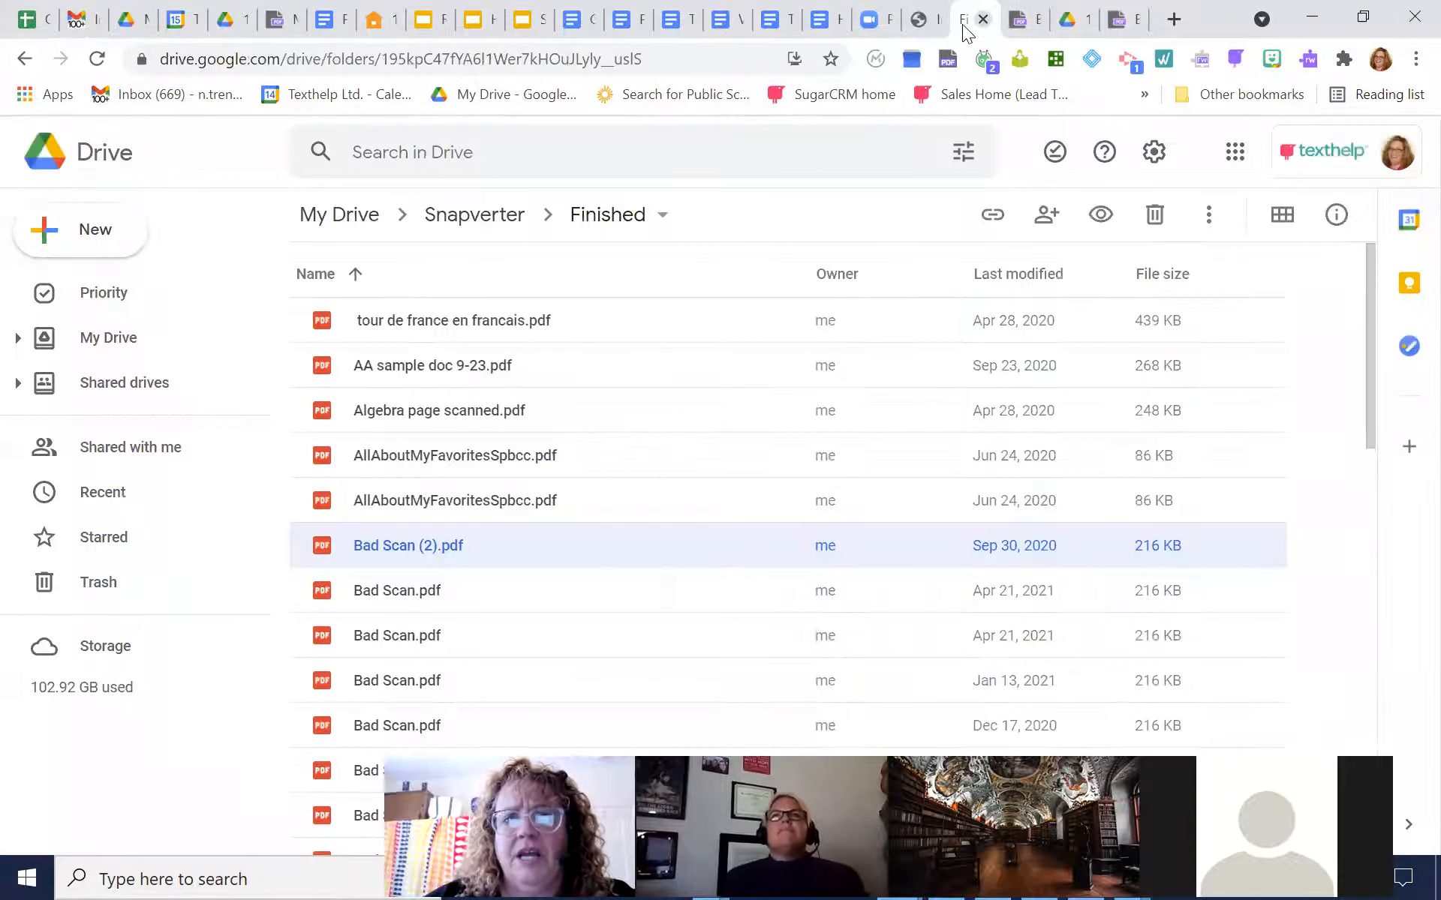
# Present slides 4 and 5 of Snapverter Slides only, exit the slideshow, and switch to the How do I get the Computer to Read it? presentation
pyautogui.click(532, 17)
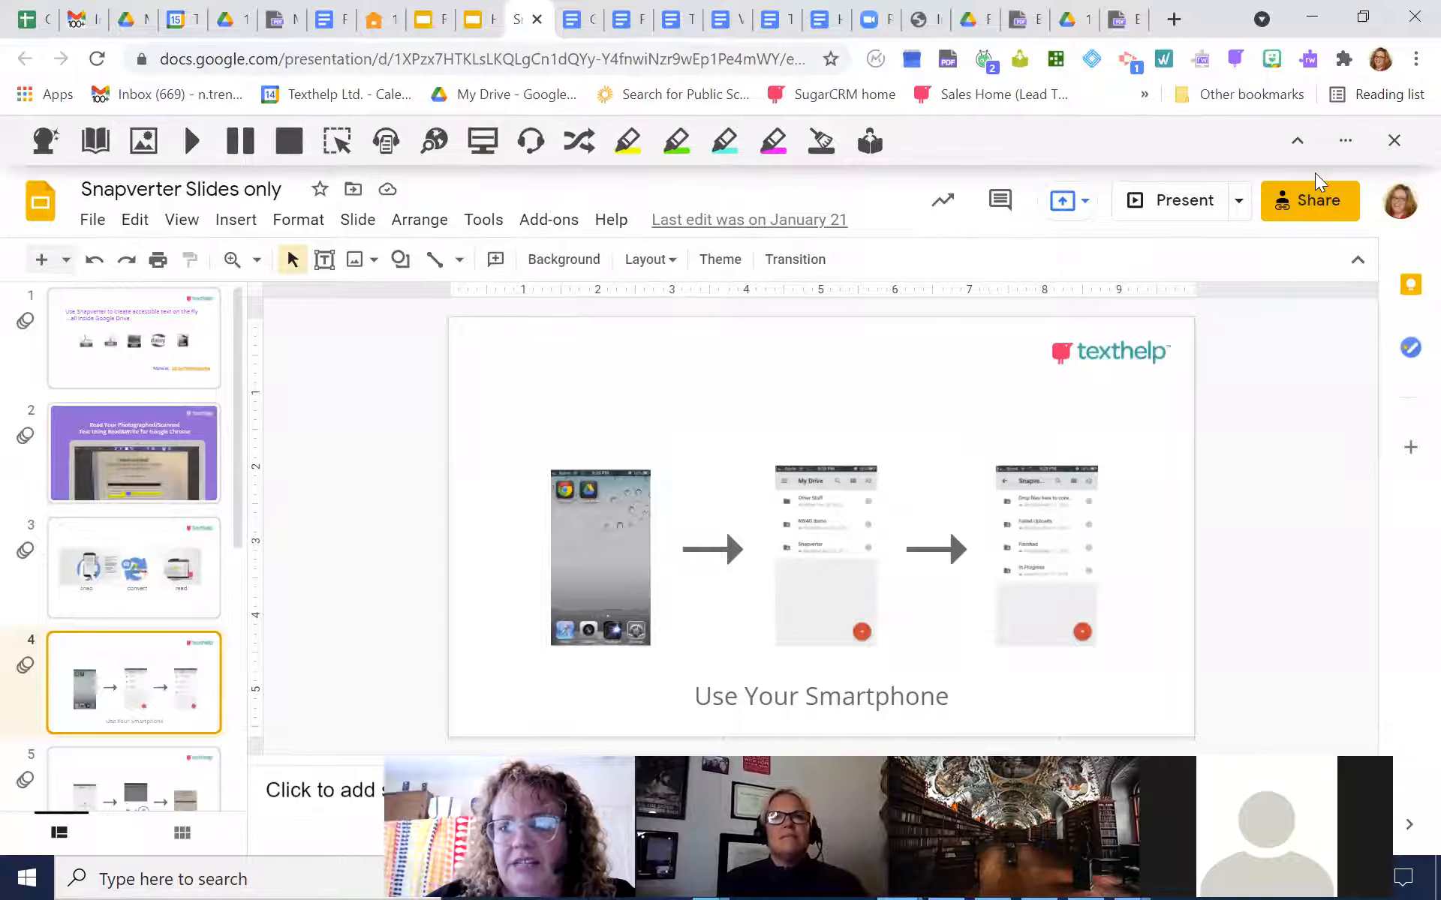
pyautogui.click(1193, 203)
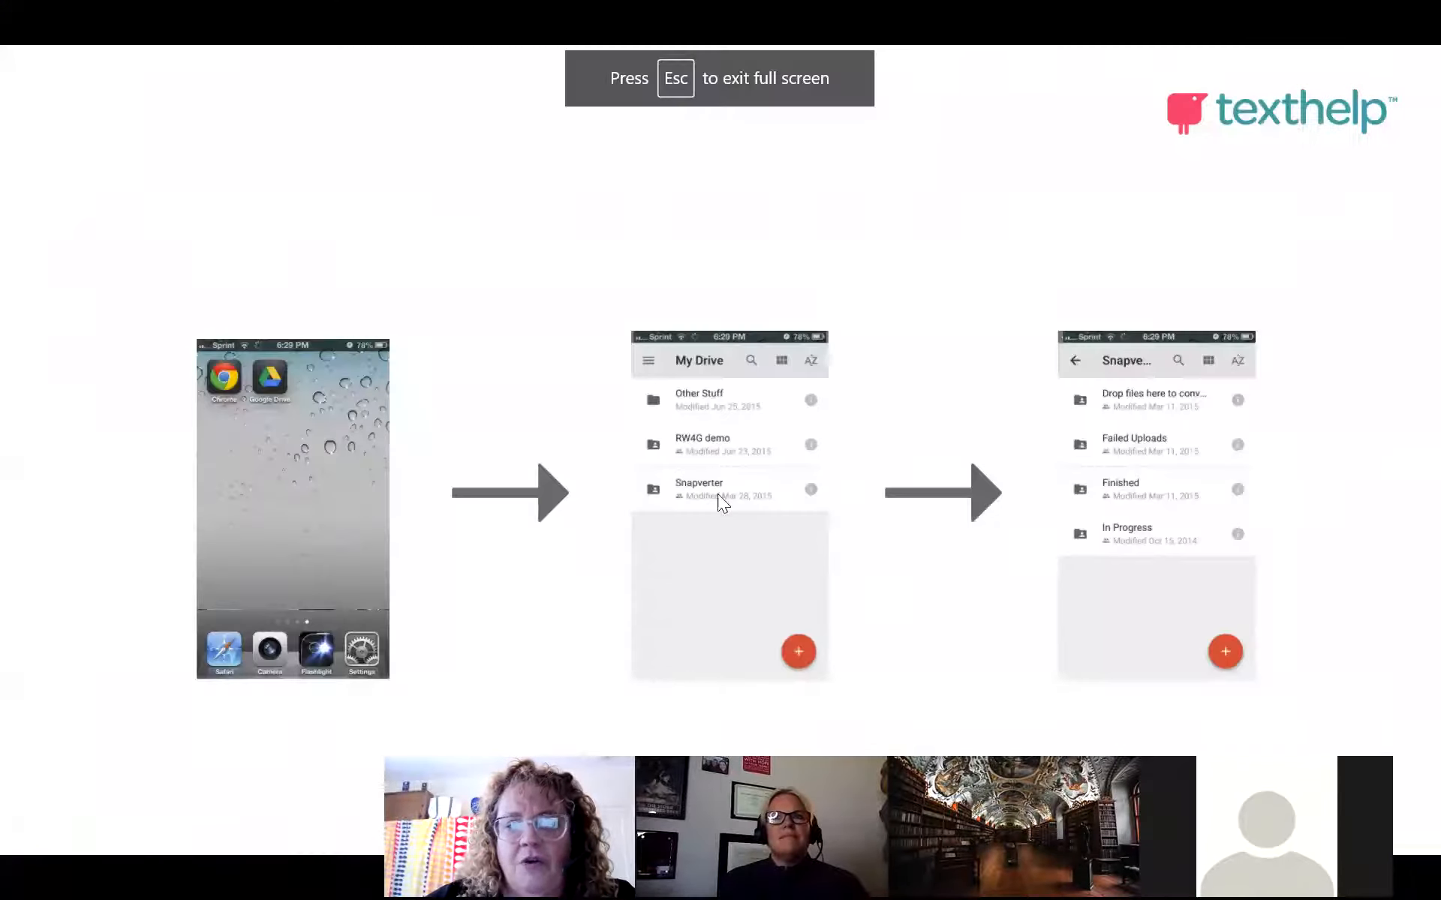
pyautogui.click(1148, 389)
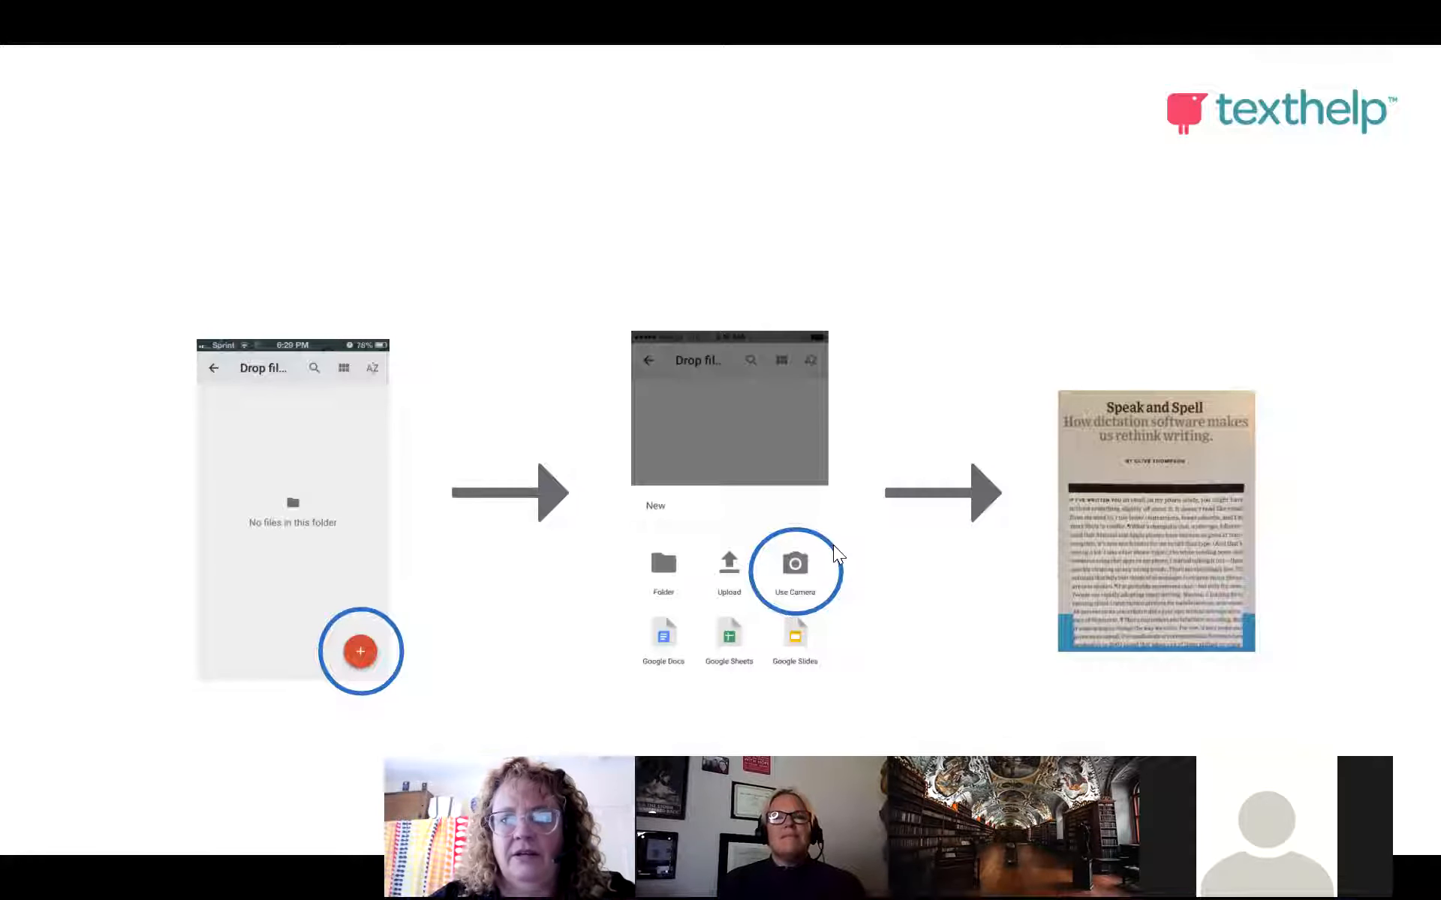
pyautogui.press('Escape')
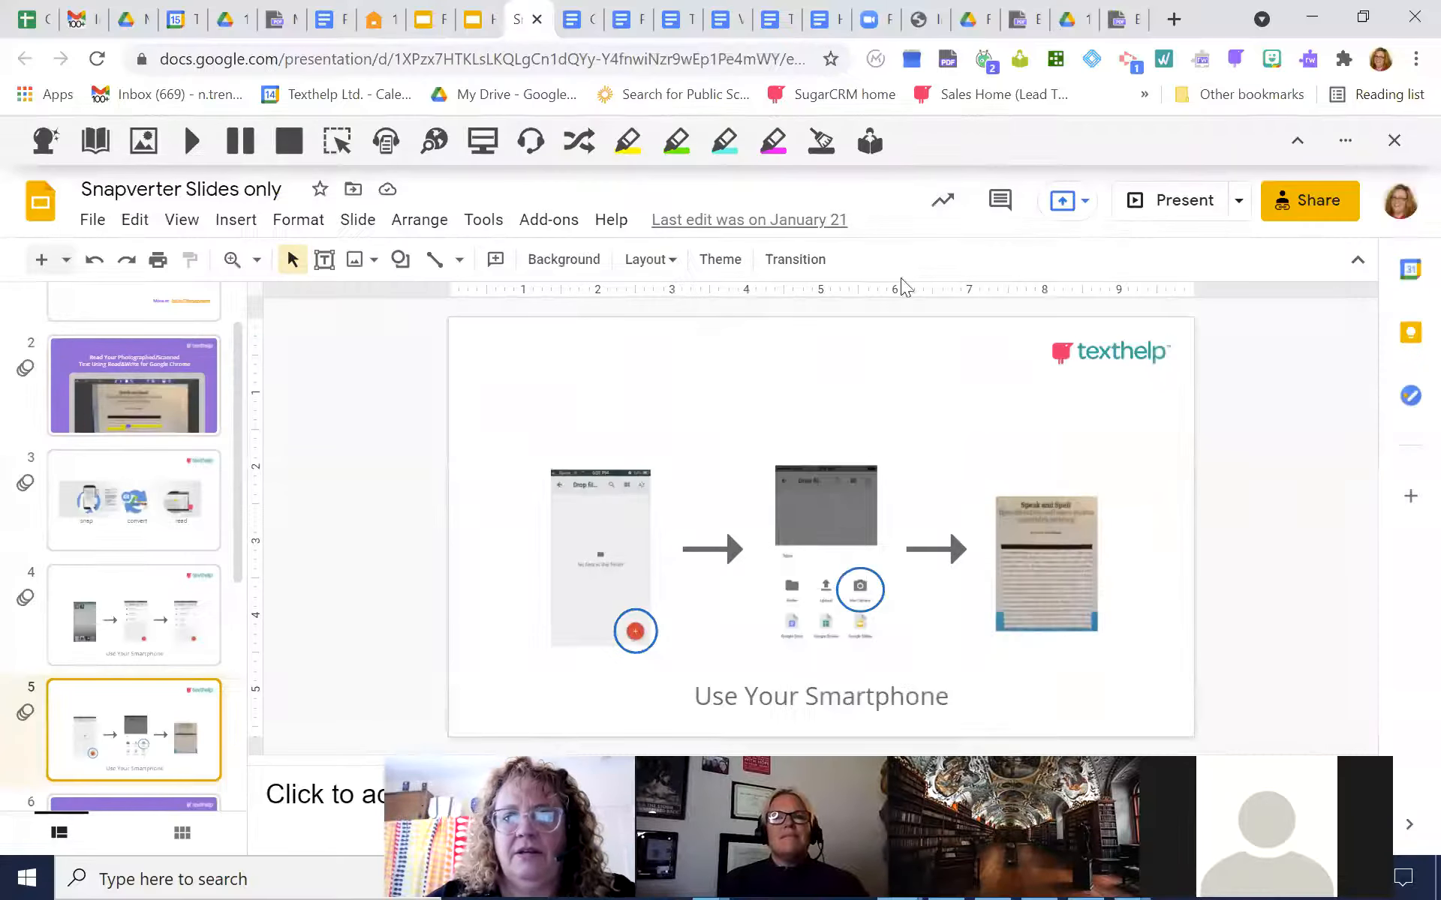
pyautogui.click(473, 23)
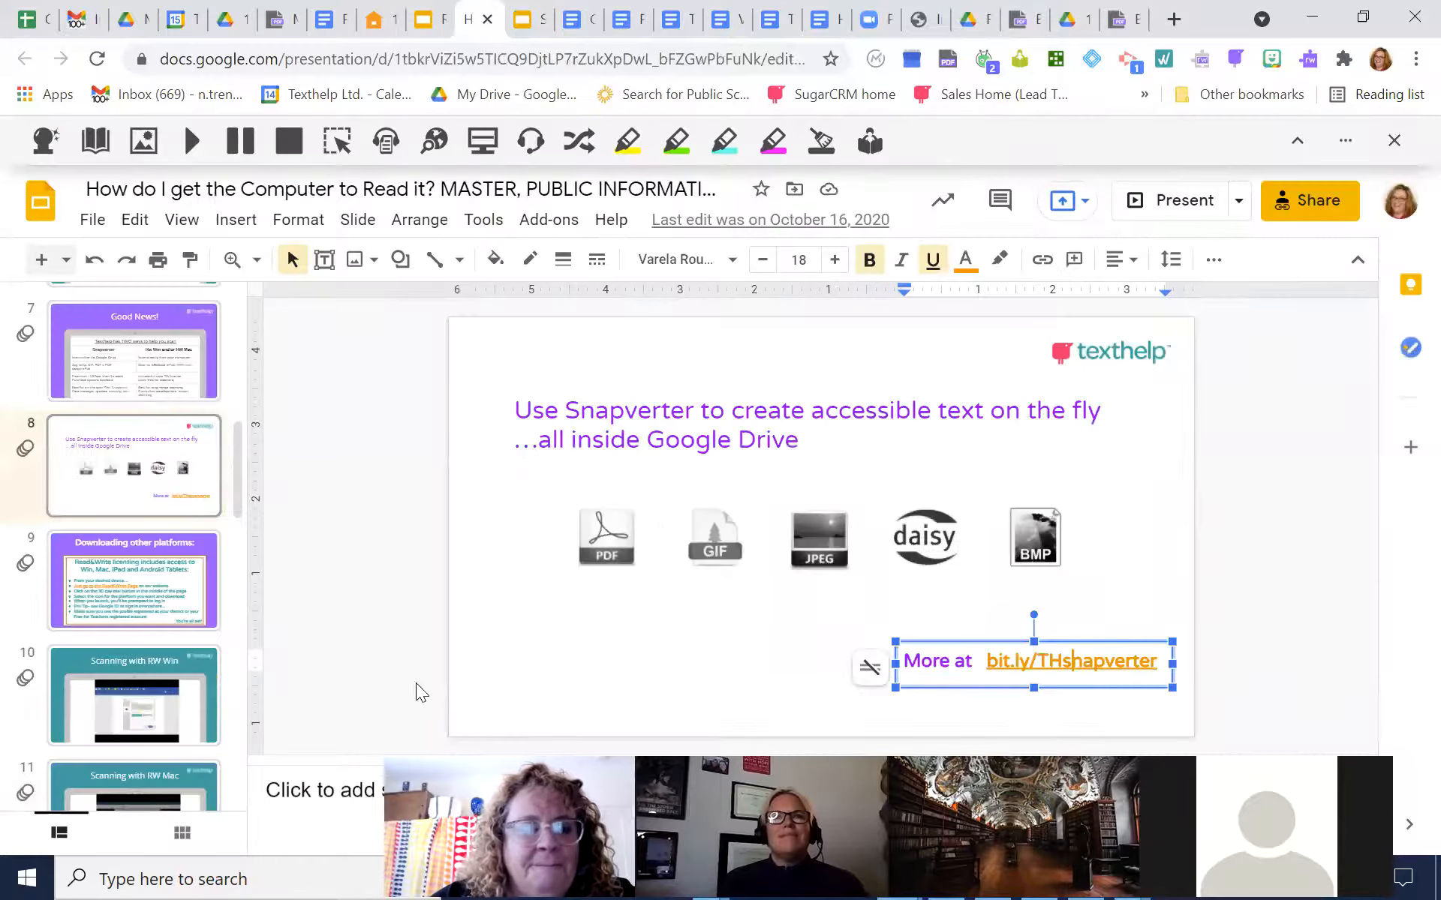